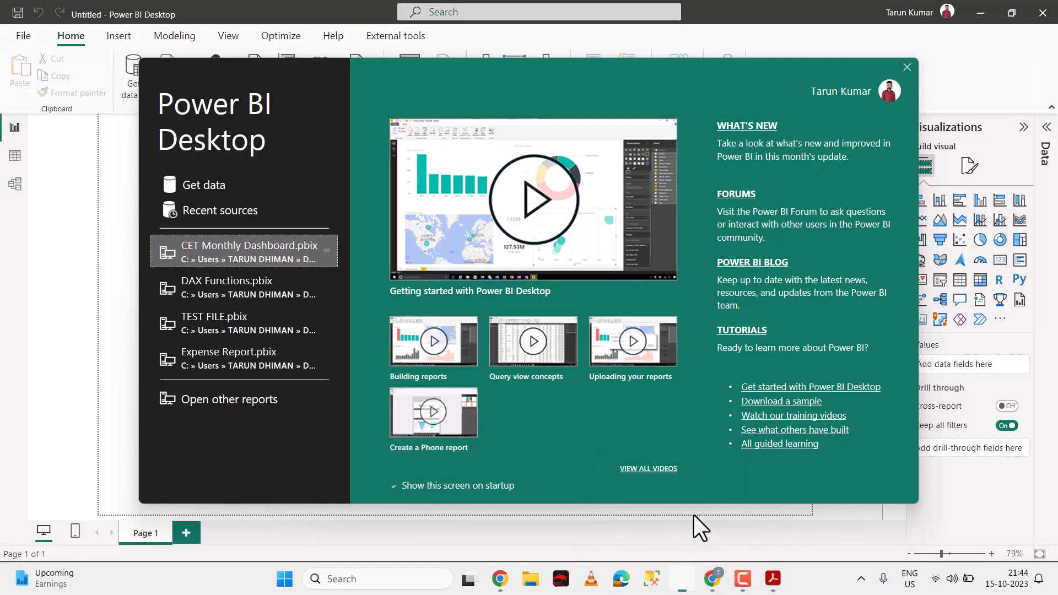
Step: Dismiss the start screen and import the Global-Superstore.csv file as a Text/CSV data source
click(907, 68)
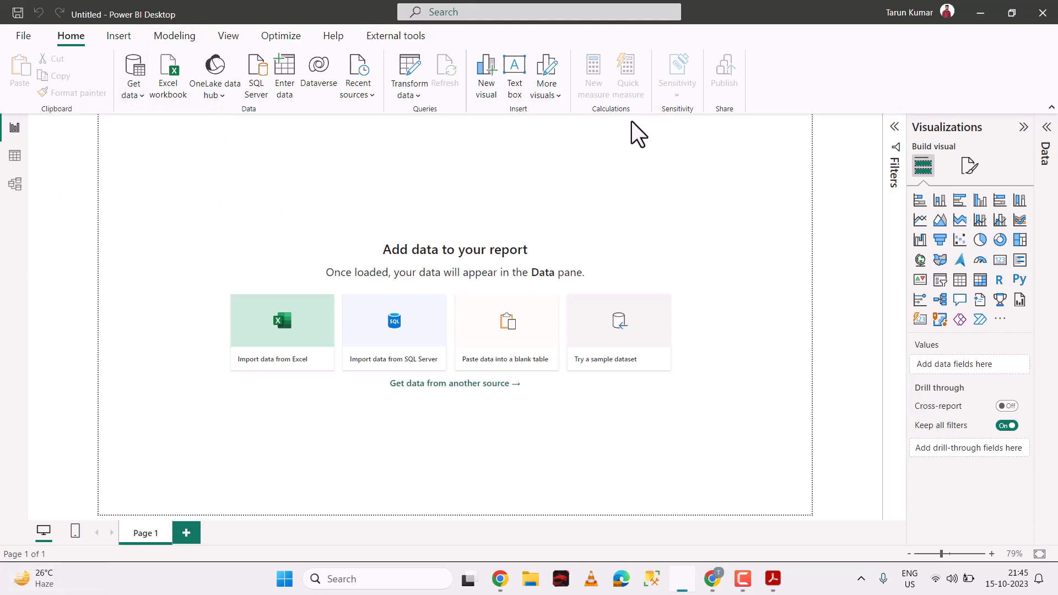
click(140, 94)
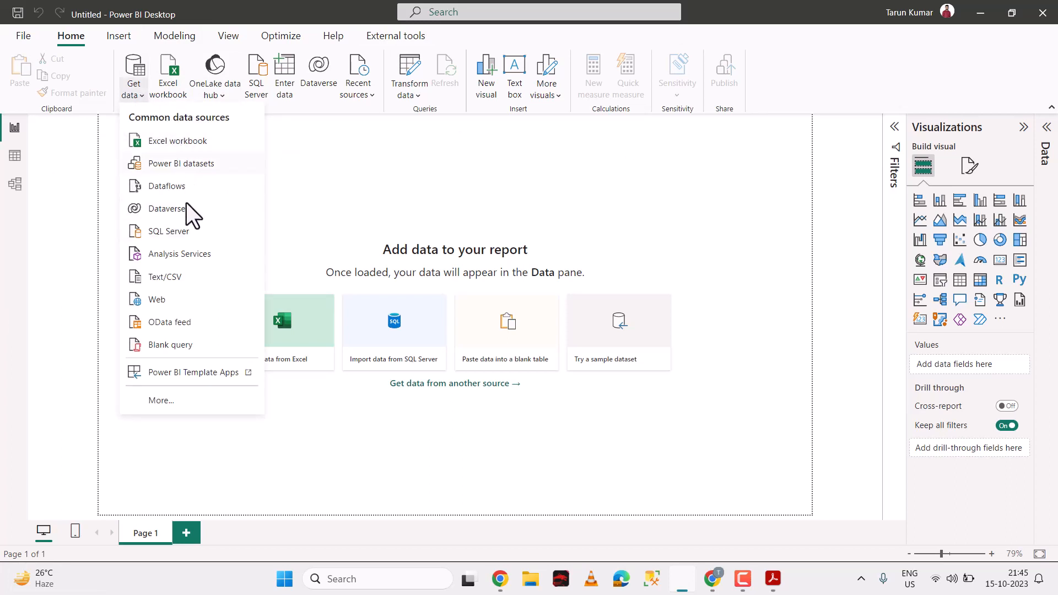
click(175, 282)
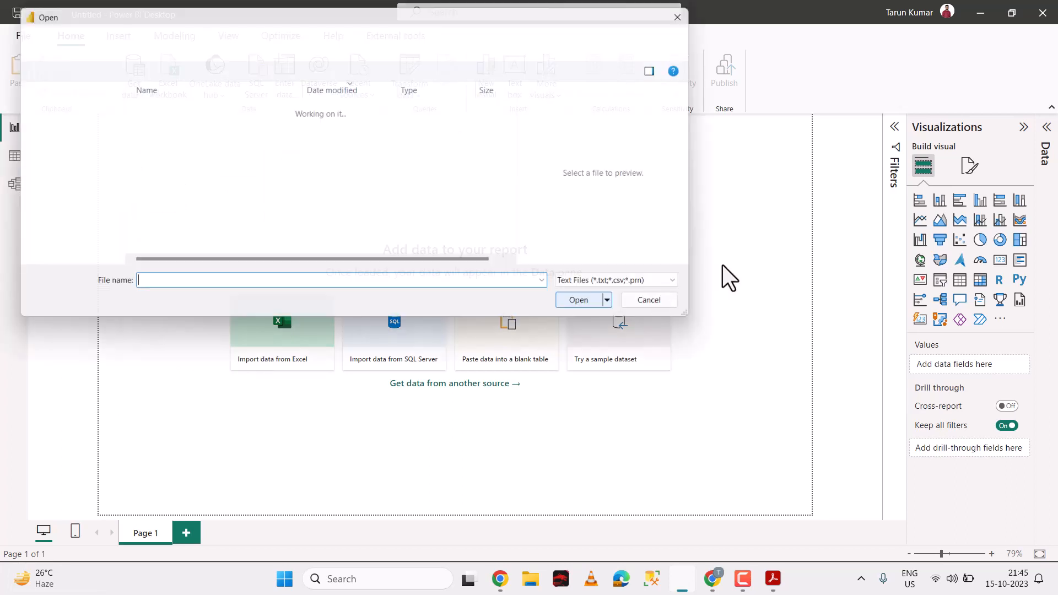
double_click(237, 175)
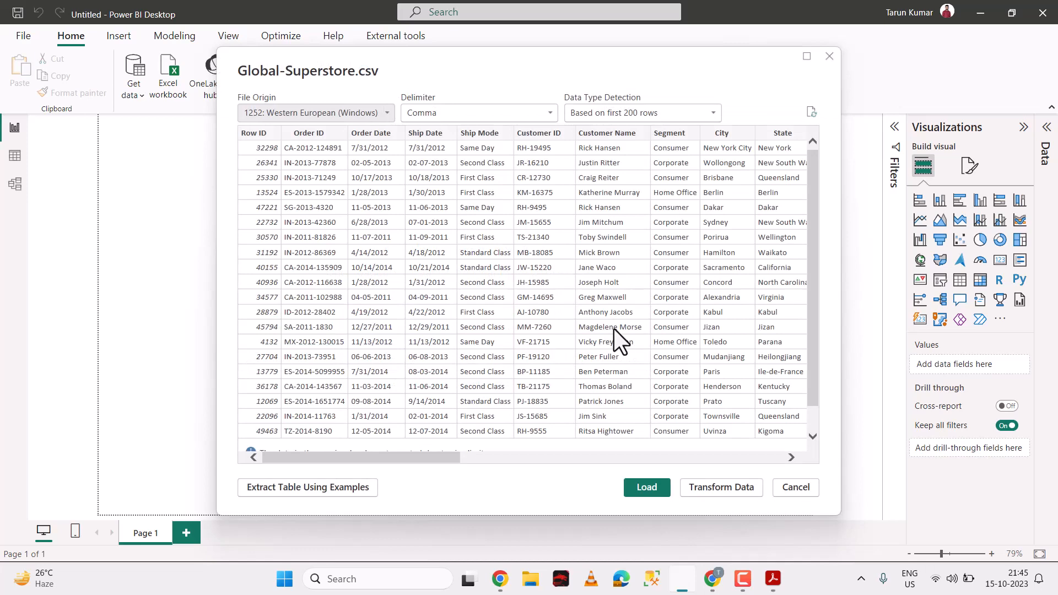
click(726, 493)
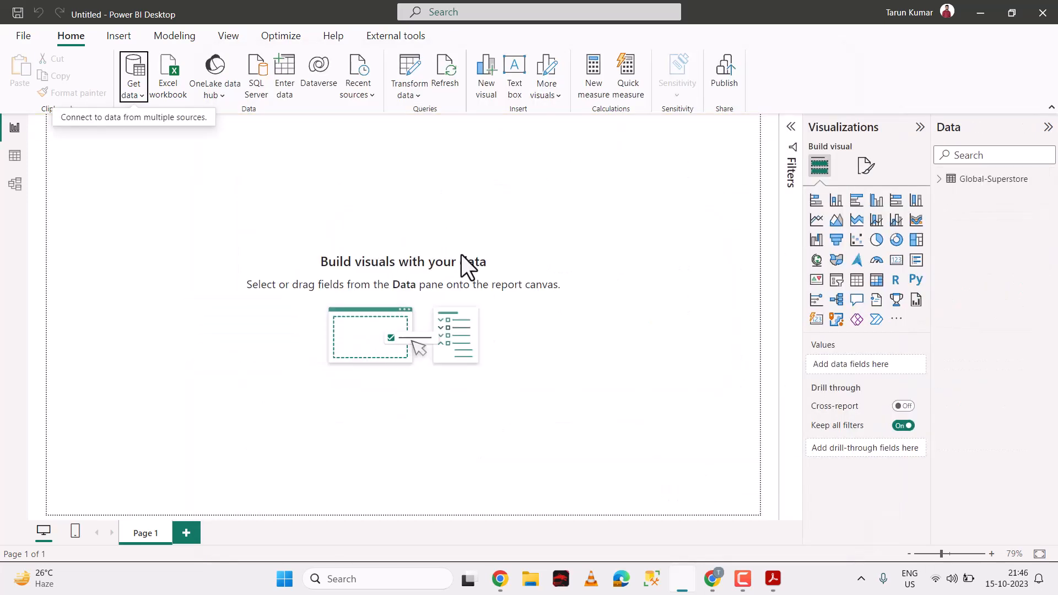
Step: Inspect the data types of the Order Date and Ship Date columns in the Global-Superstore table
click(14, 157)
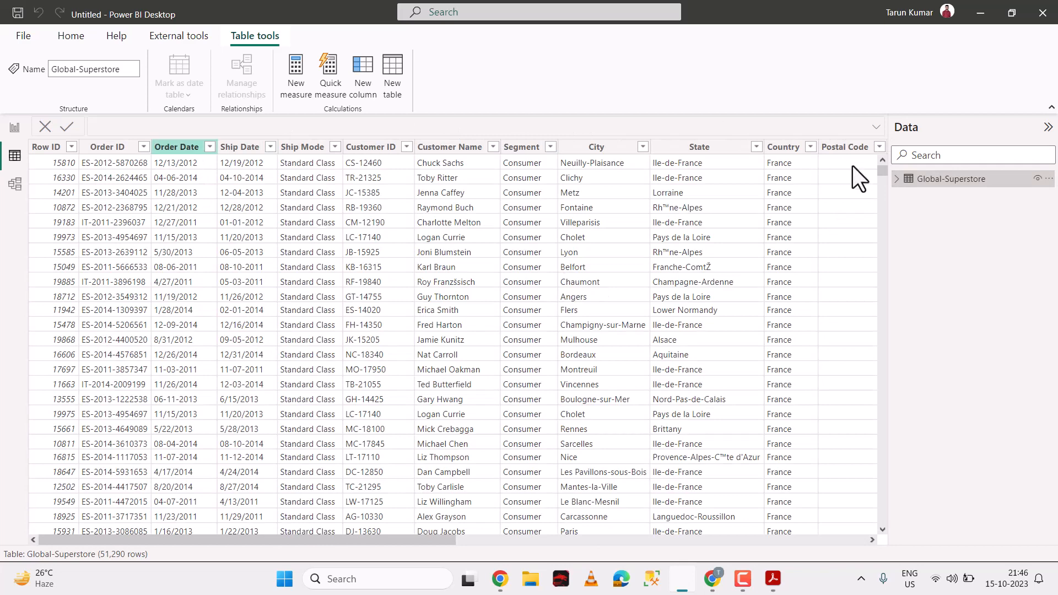
click(176, 146)
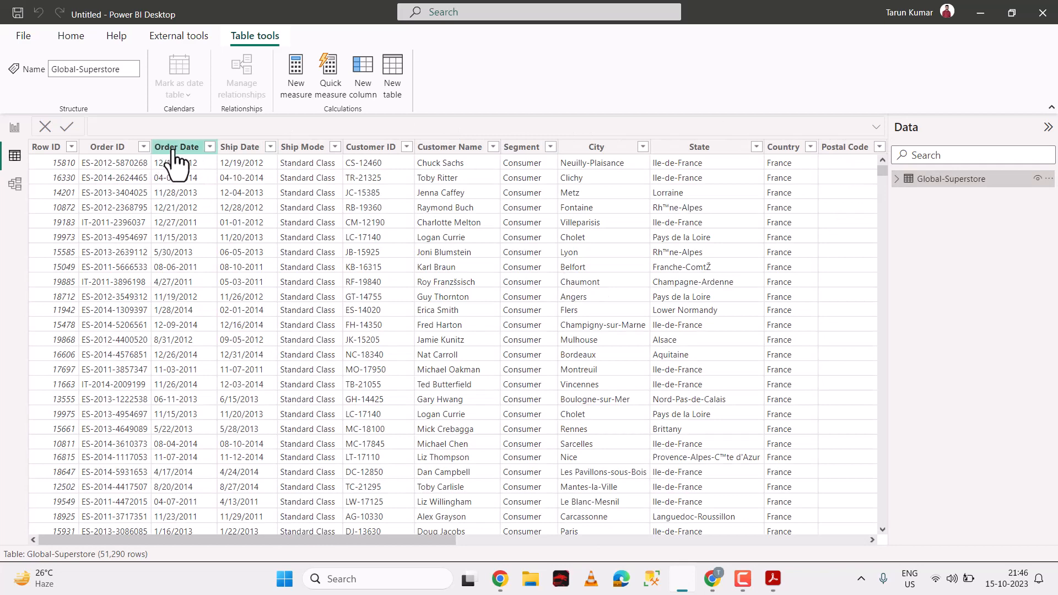
click(243, 148)
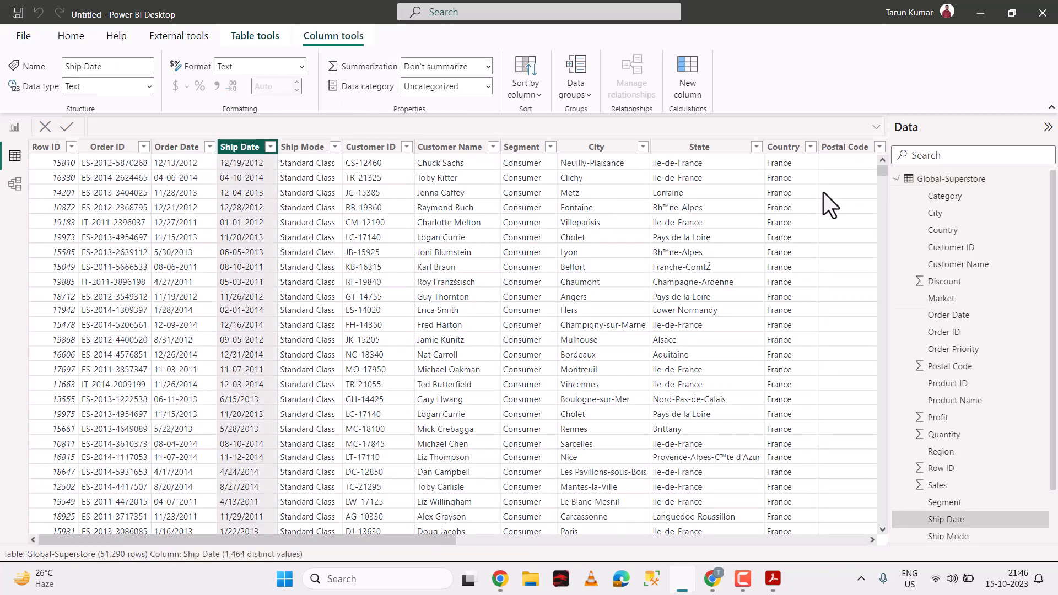
Step: Open the Global-Superstore table's query for editing in Power Query Editor
right_click(949, 180)
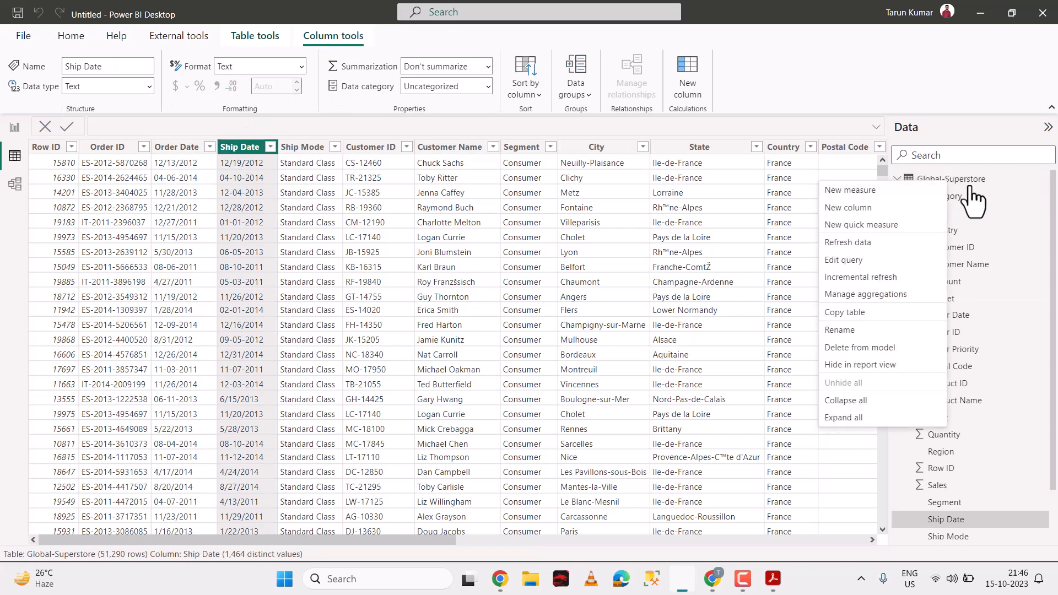
right_click(970, 186)
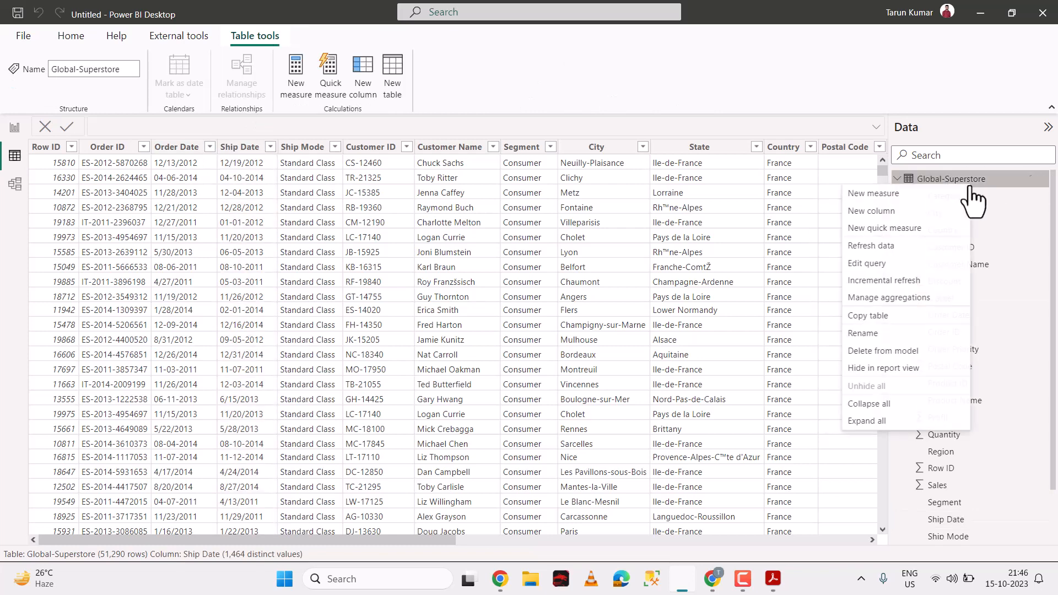
click(878, 265)
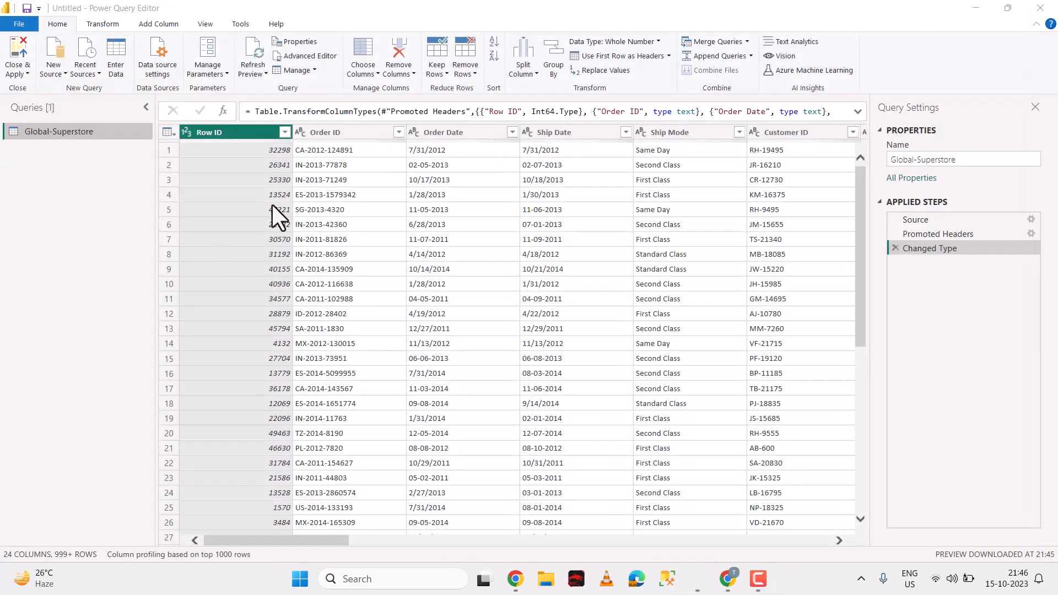
Step: Change the Order Date and Ship Date columns to the Date type using the English (United States) locale
click(473, 136)
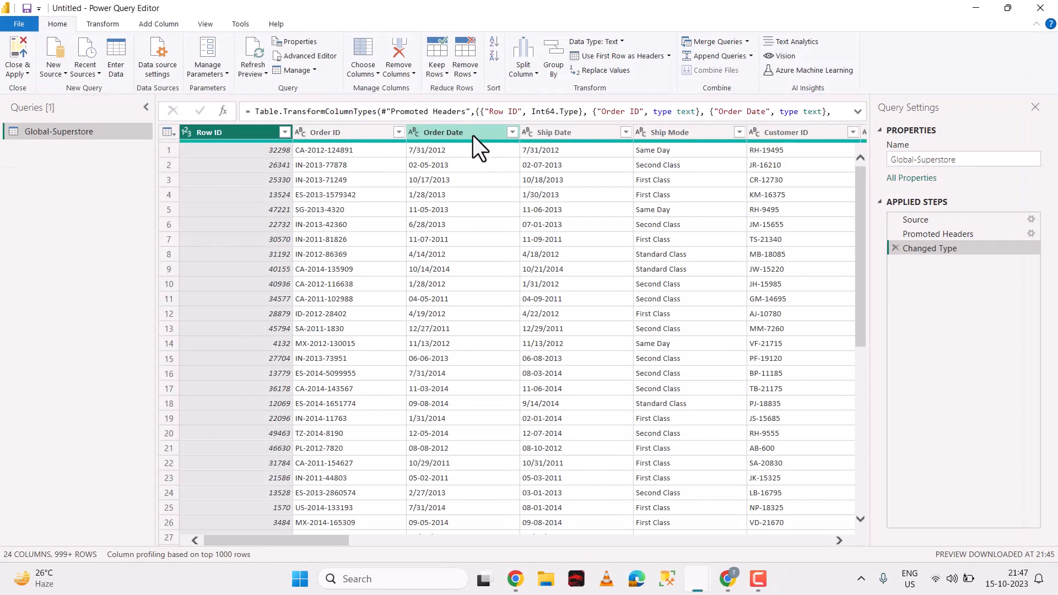
key(shift+Right)
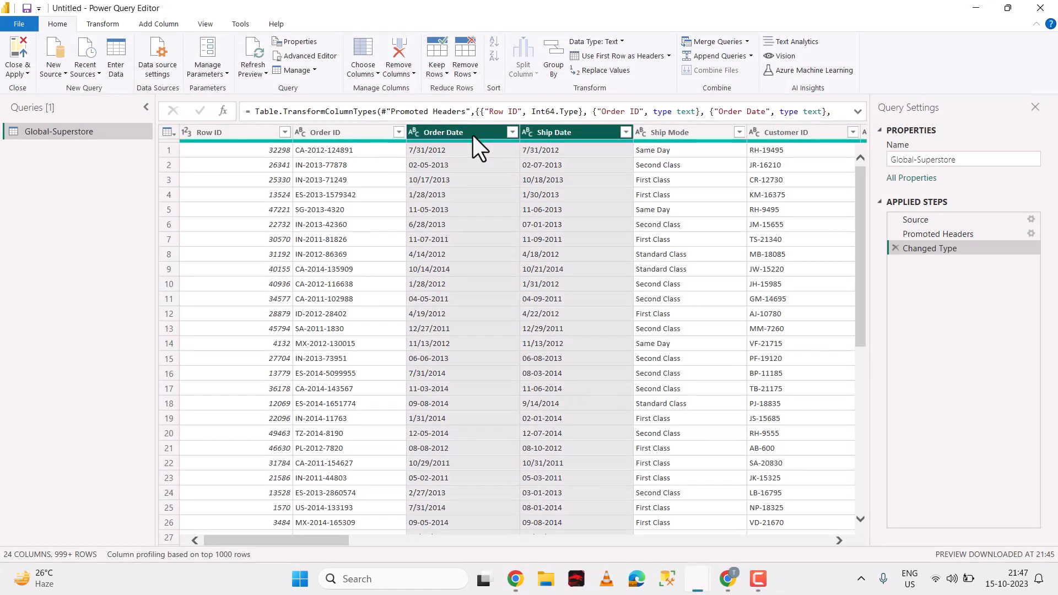
right_click(473, 137)
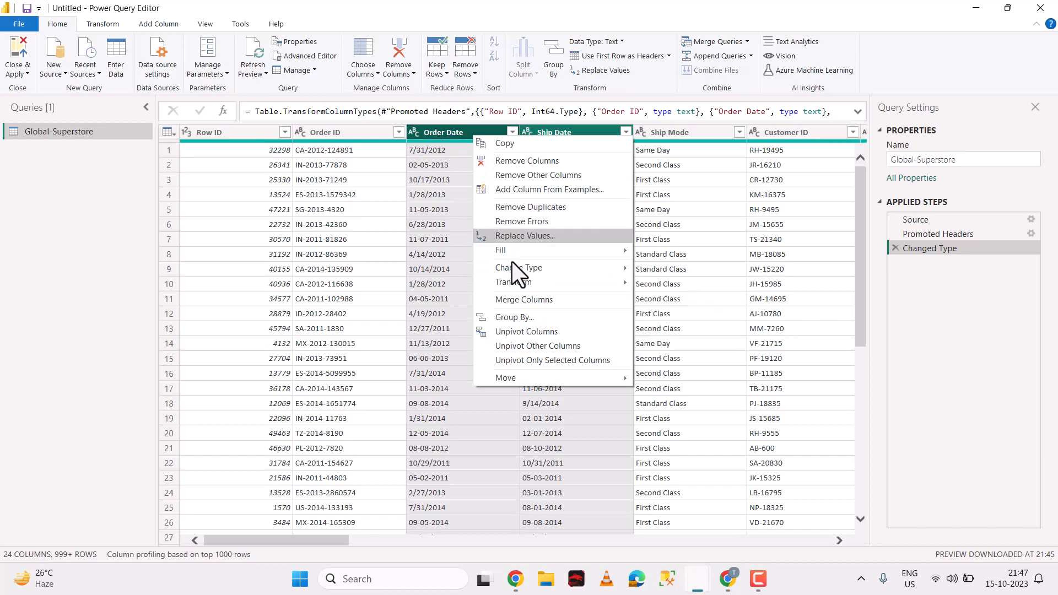
mouse_move(536, 273)
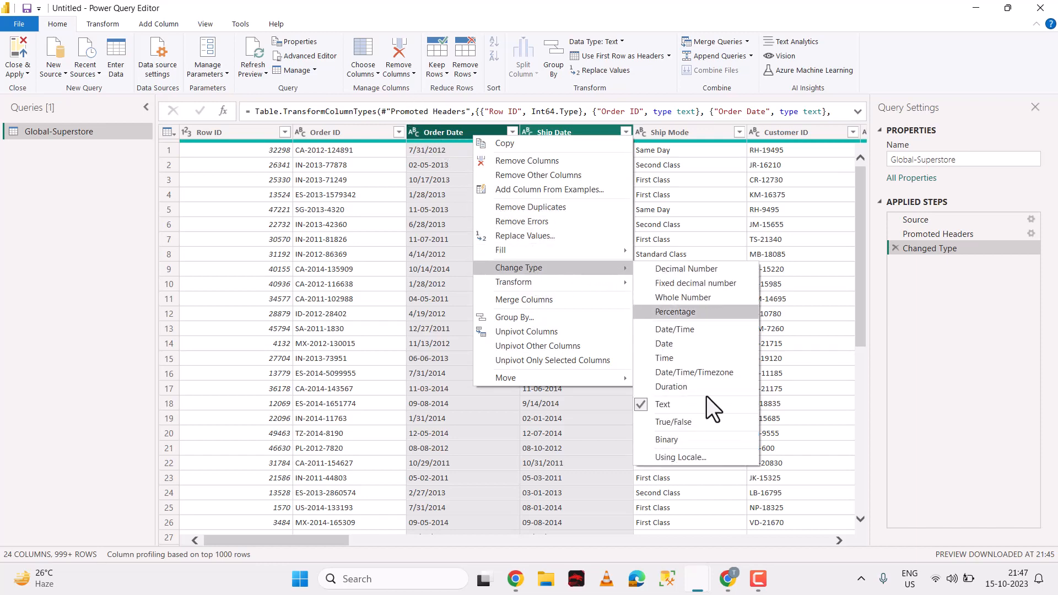
click(710, 460)
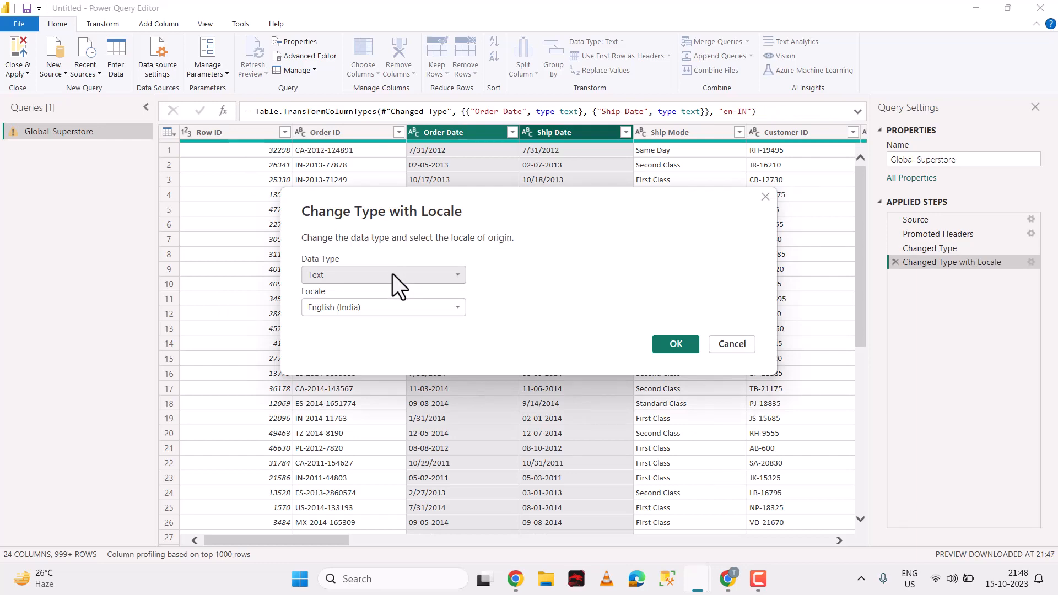
click(392, 273)
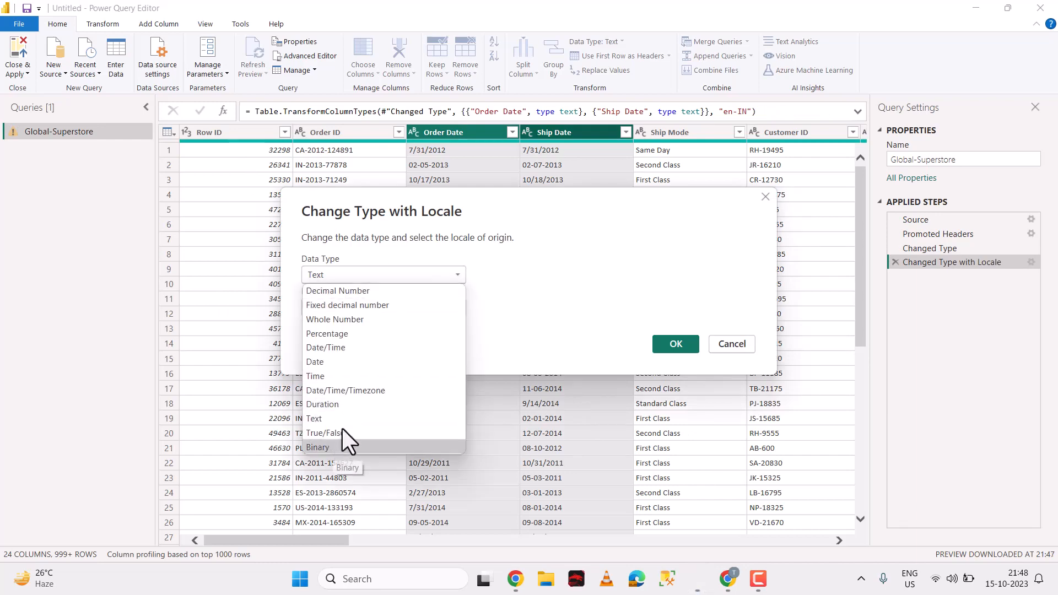
click(331, 365)
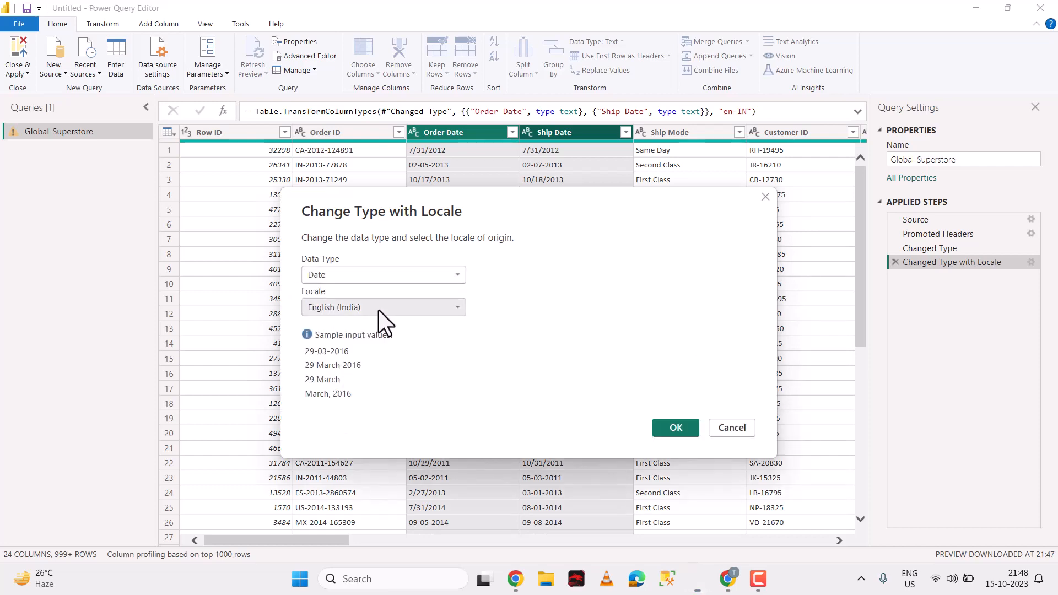
click(378, 309)
scroll(366, 248, down, 10)
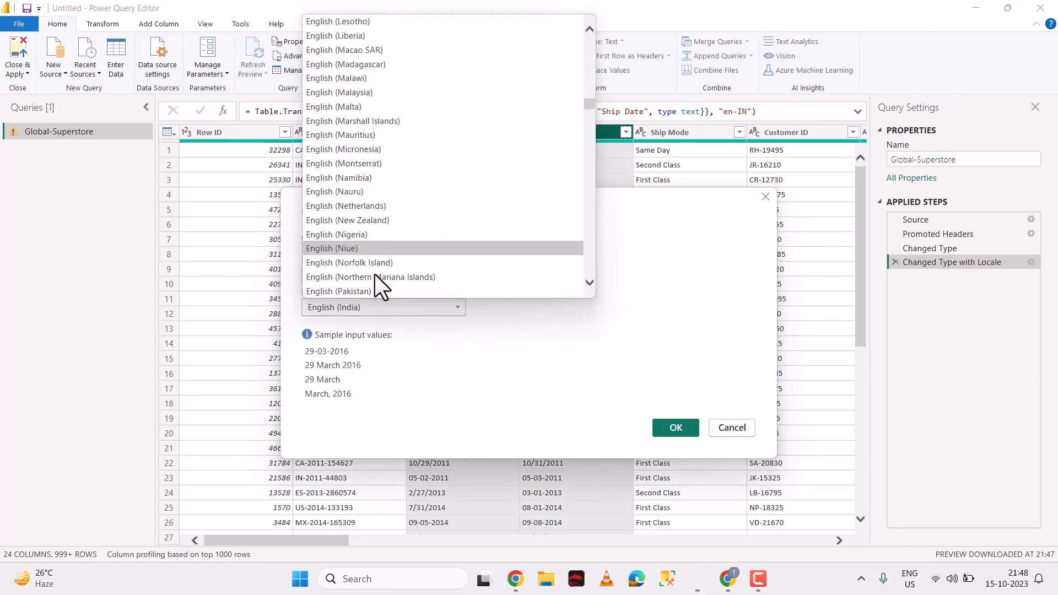
scroll(379, 282, down, 5)
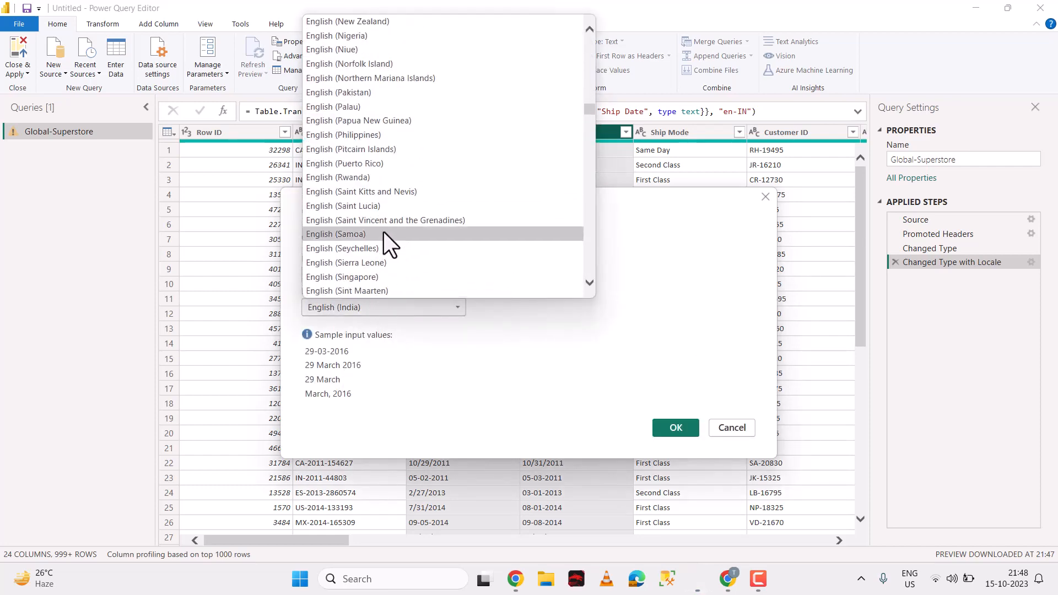
scroll(383, 234, down, 9)
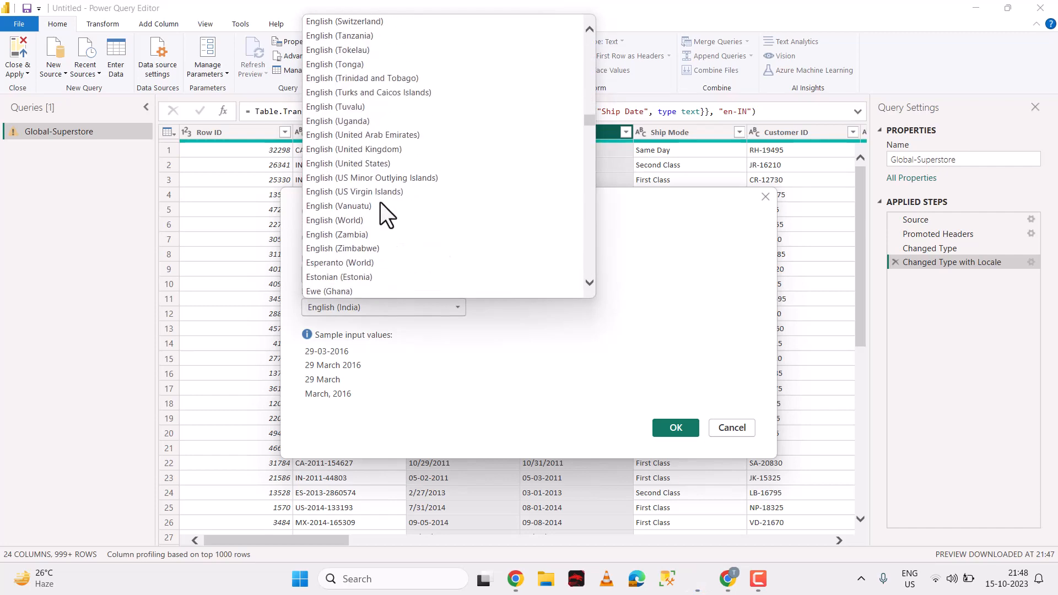
click(395, 165)
click(682, 430)
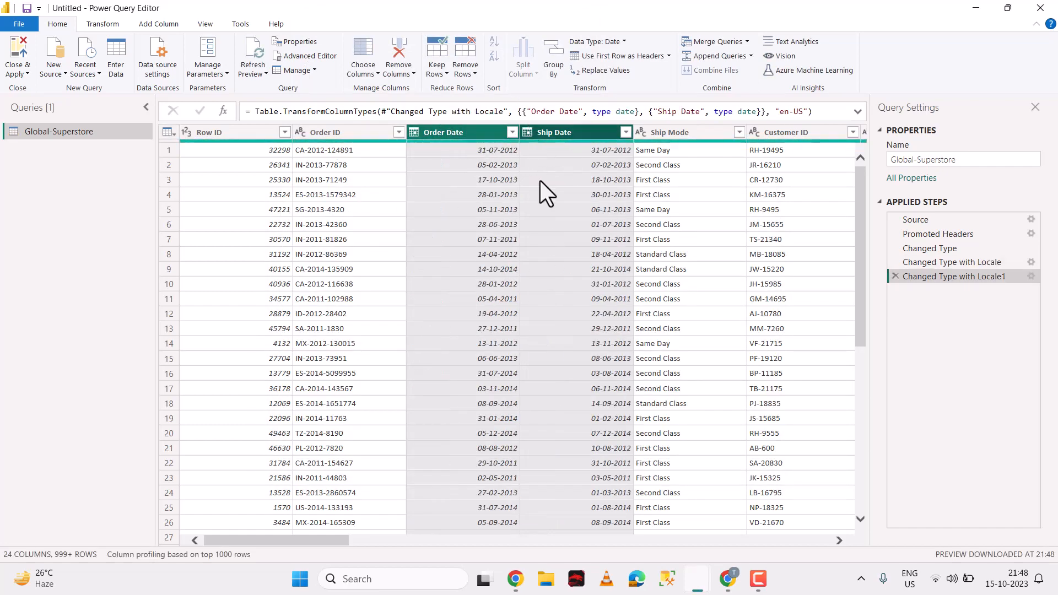
Step: Close and apply the query changes, and check the Order Date and Ship Date columns in the loaded table
click(15, 74)
click(25, 85)
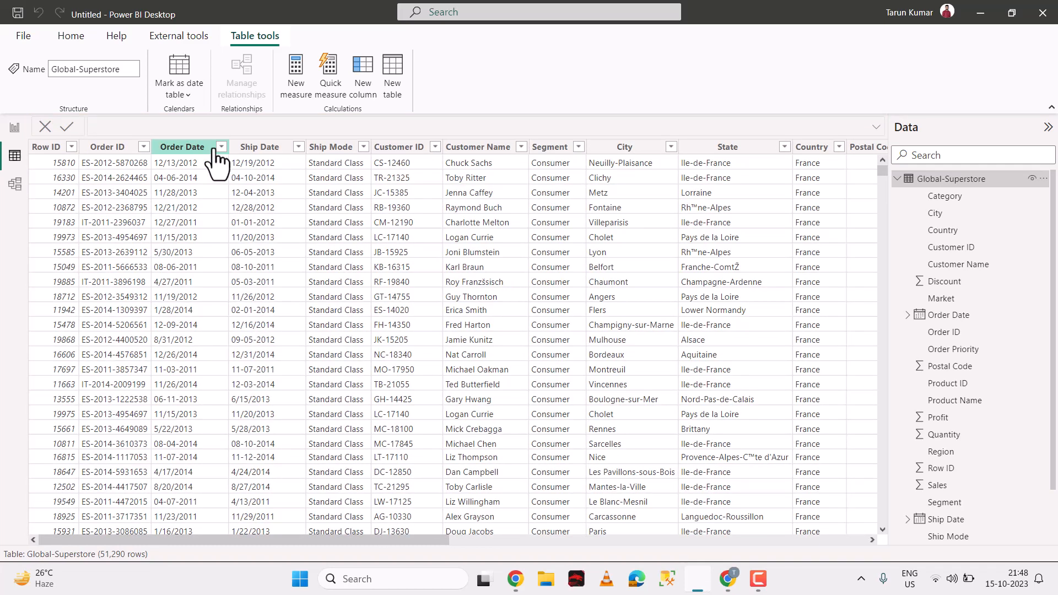
click(212, 155)
click(260, 154)
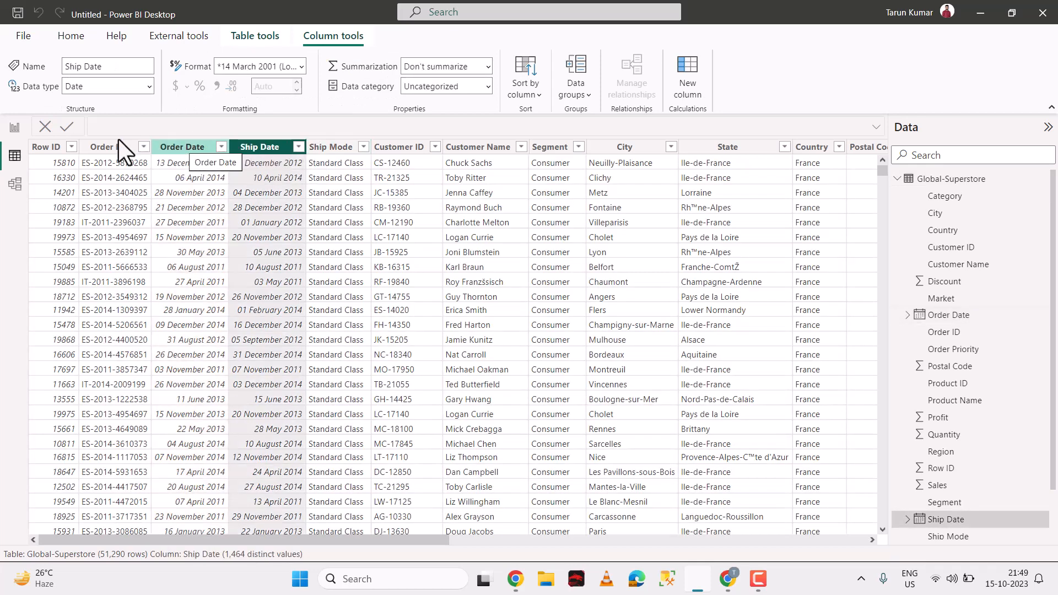
Step: Review the Global-Superstore table's columns in the table view, from Row ID across to Order Priority
click(14, 128)
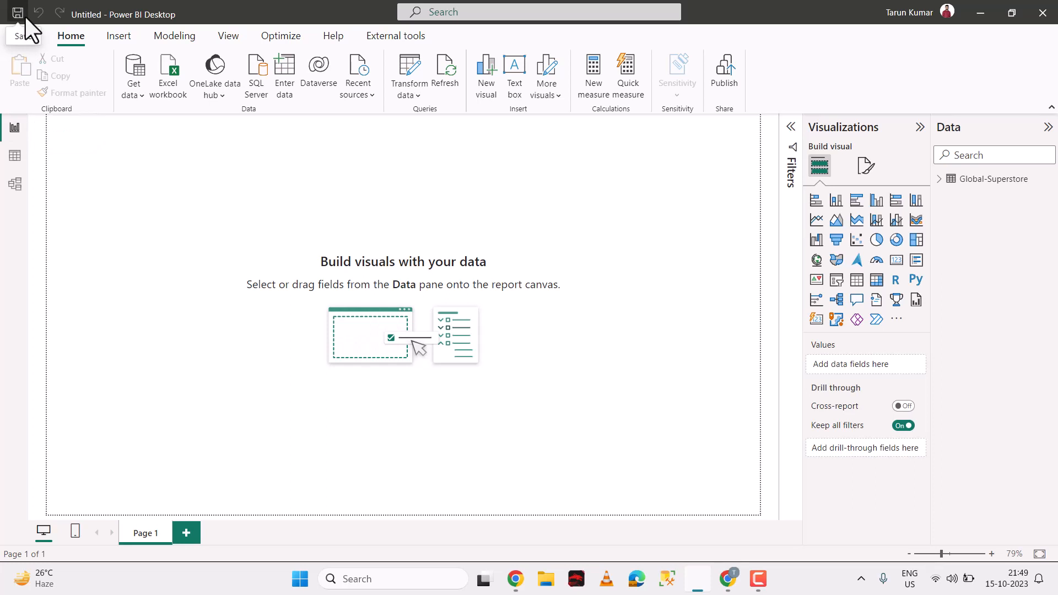
click(14, 157)
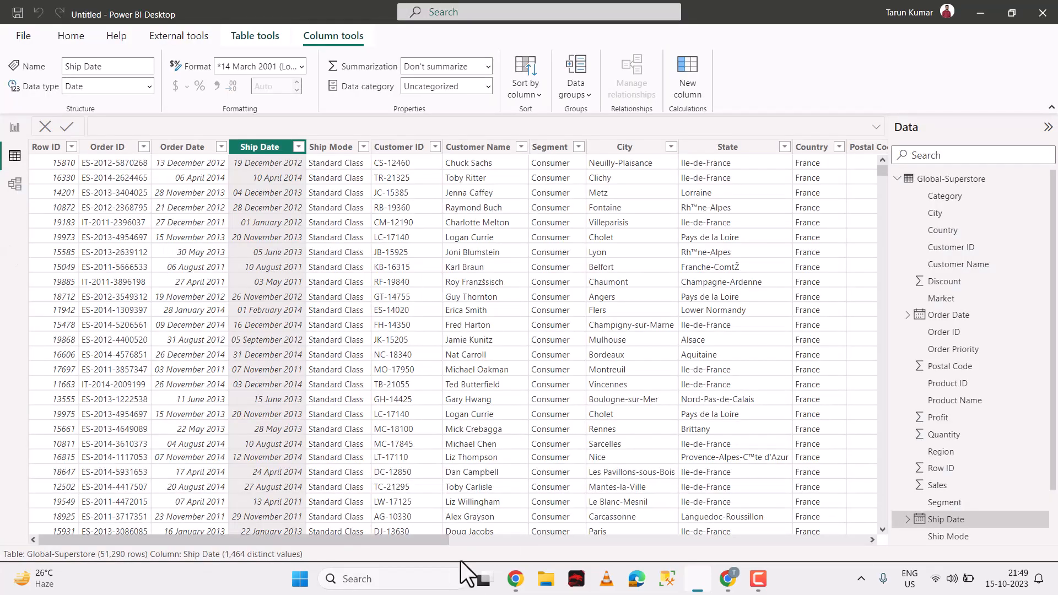
drag(422, 542, 808, 530)
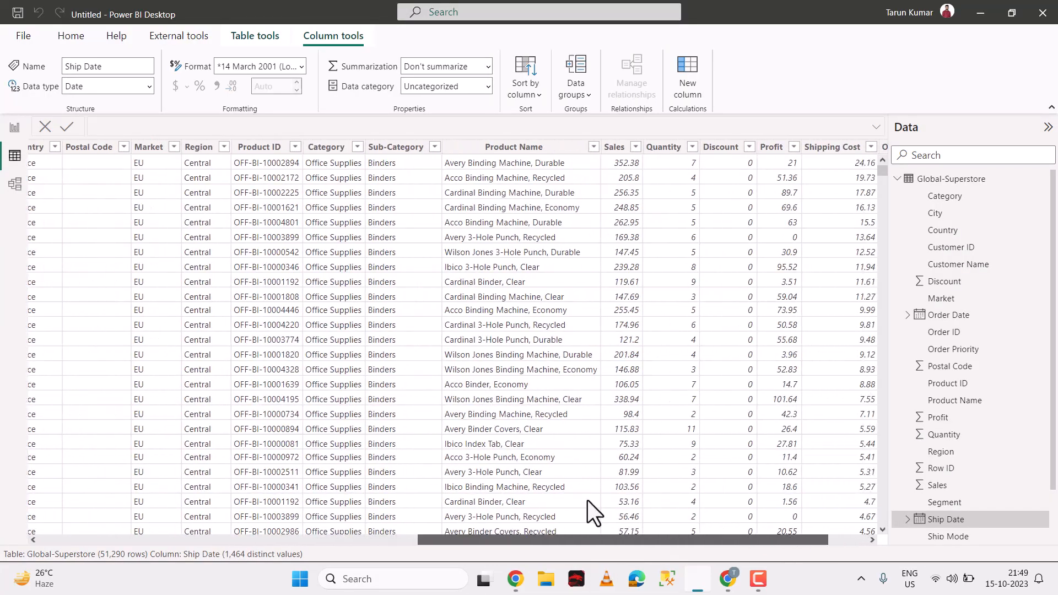
drag(587, 501, 300, 419)
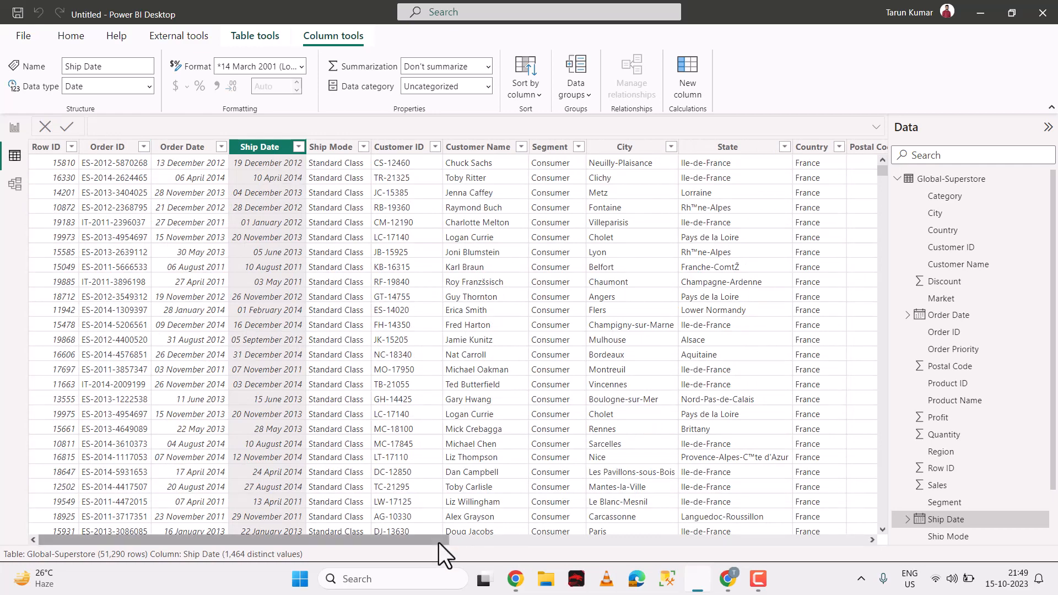
drag(439, 543, 836, 553)
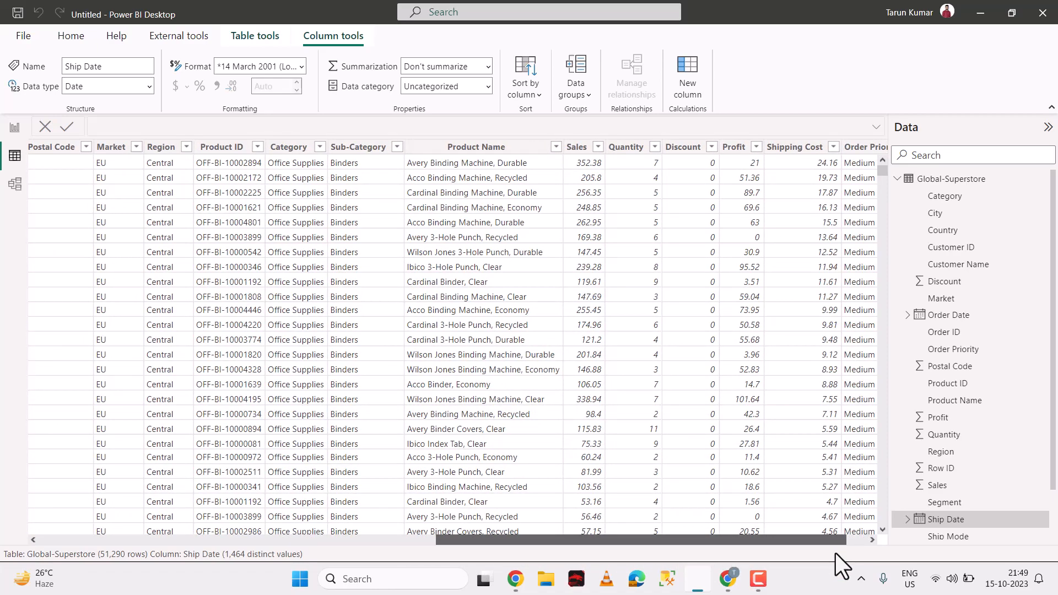
drag(836, 553, 127, 103)
Step: Add a stacked column chart to Page 1 of the report, enlarge it and move it slightly inward from the page corner
click(13, 130)
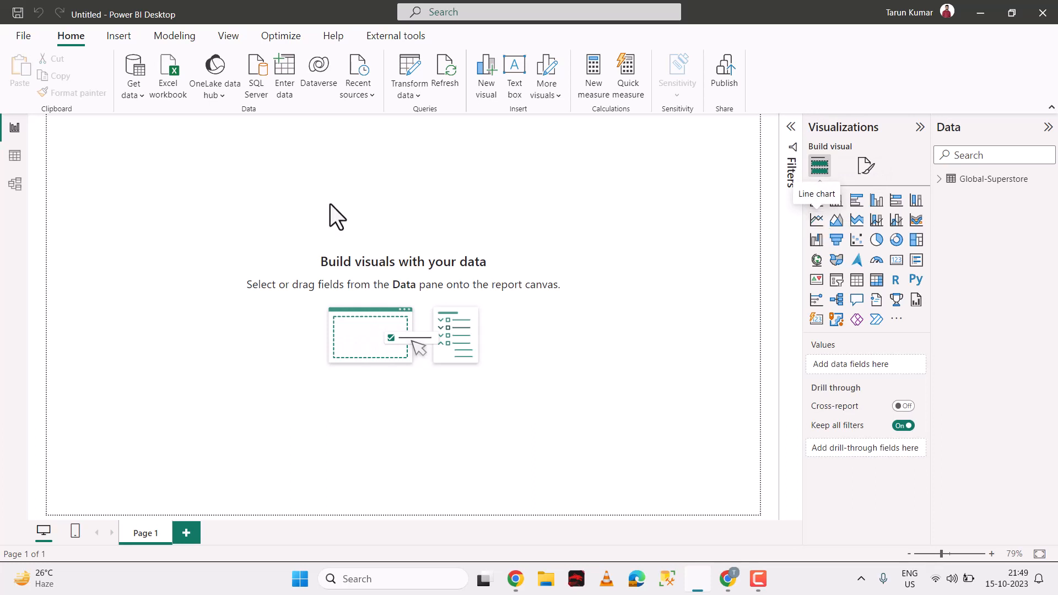
click(837, 202)
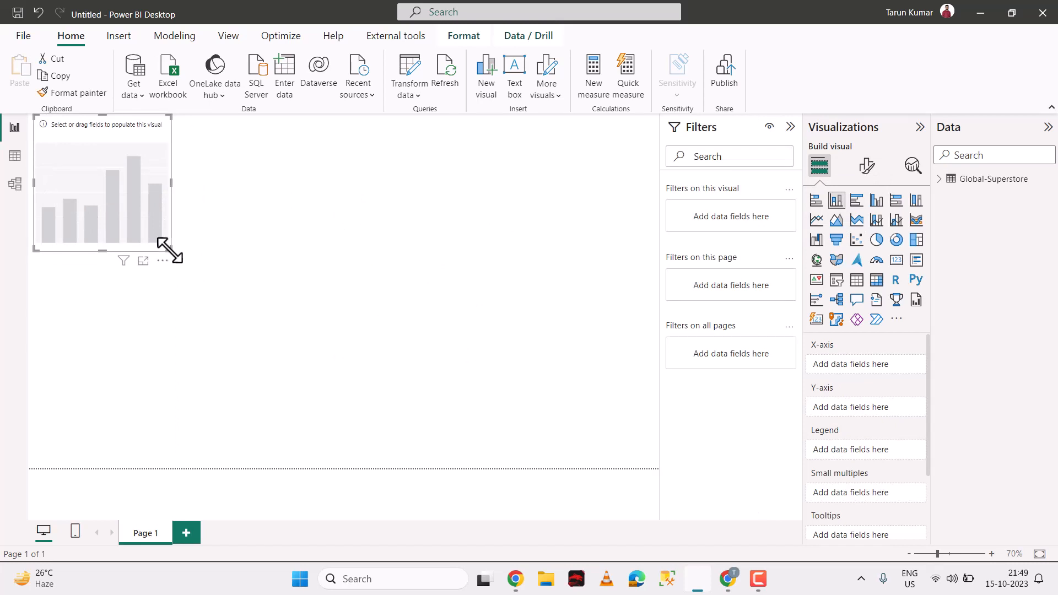
drag(171, 251, 350, 331)
mouse_move(194, 231)
mouse_down()
mouse_move(244, 250)
mouse_move(212, 228)
mouse_up()
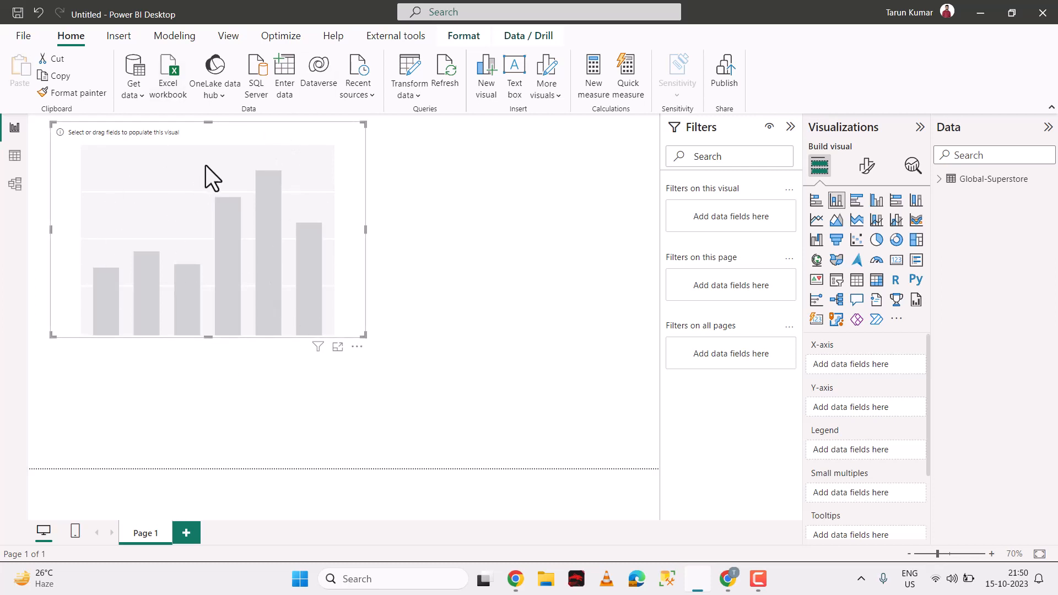
drag(206, 166, 214, 173)
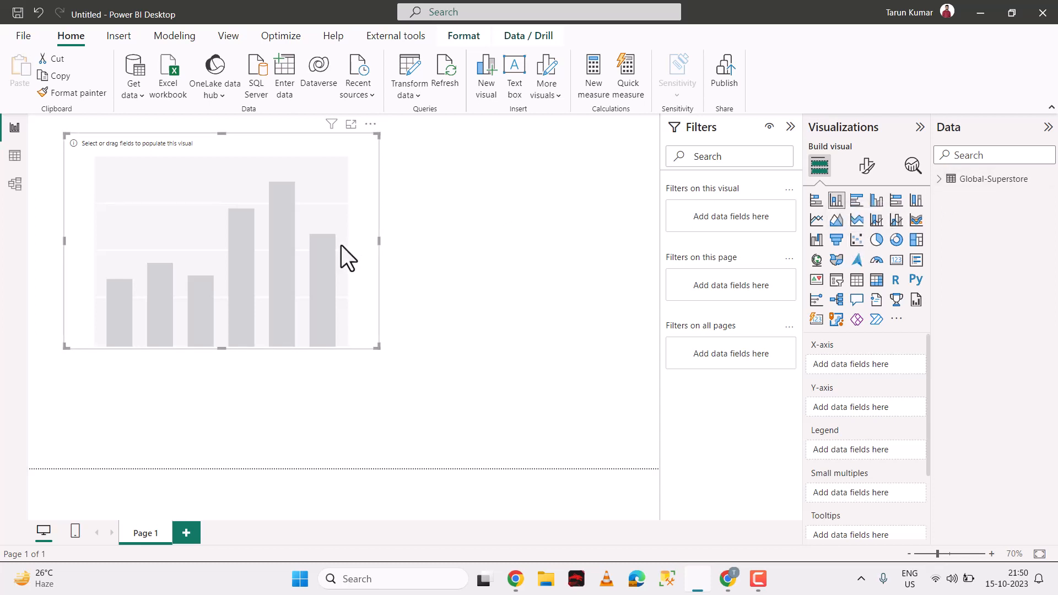
Step: Collapse the Filters pane and look through the empty chart's field wells
click(790, 127)
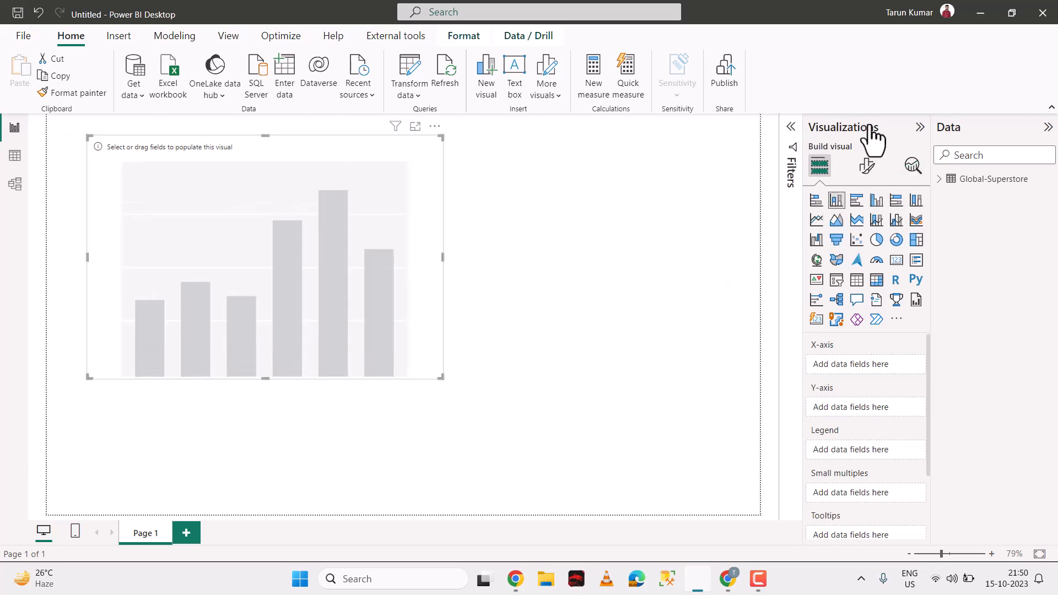
scroll(892, 413, down, 3)
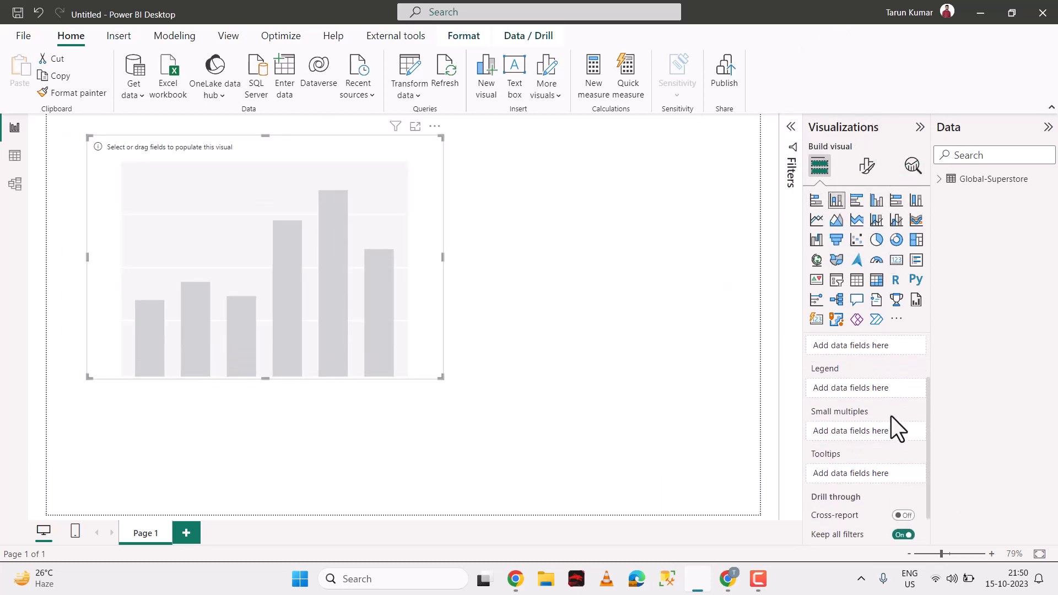
scroll(896, 407, up, 3)
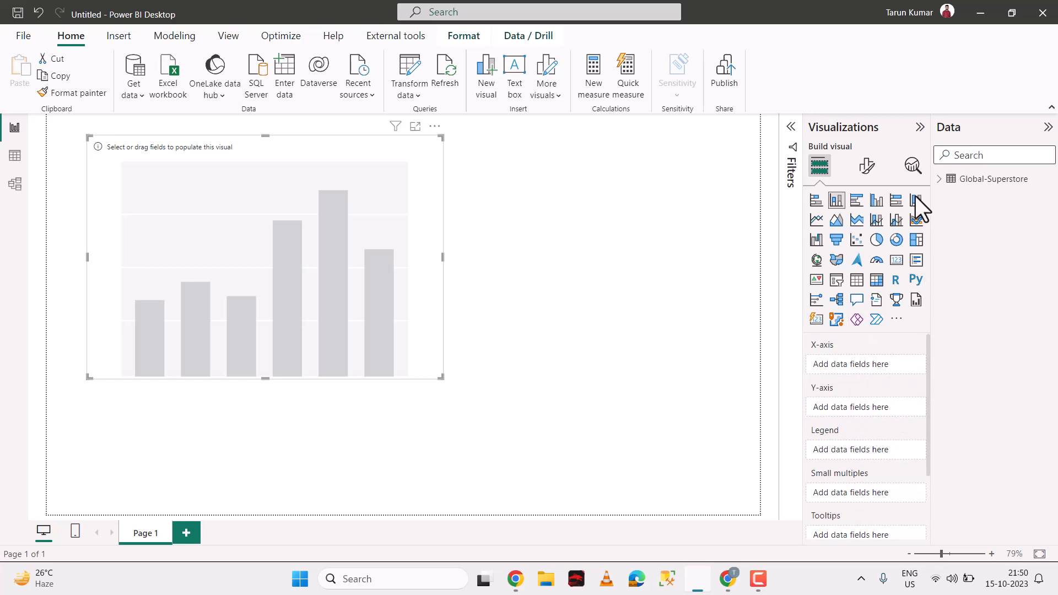
click(939, 180)
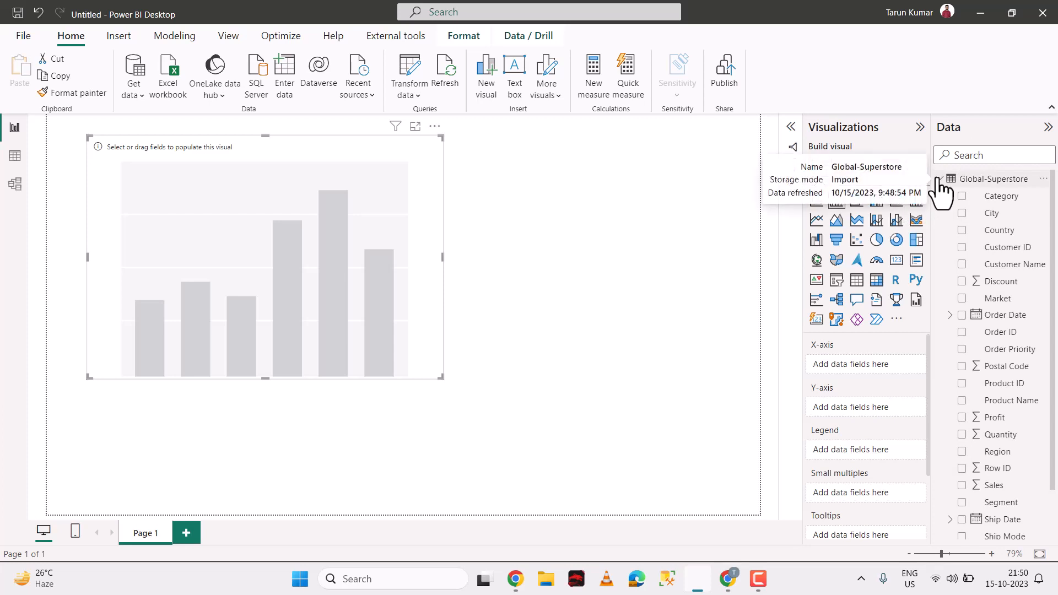
click(938, 180)
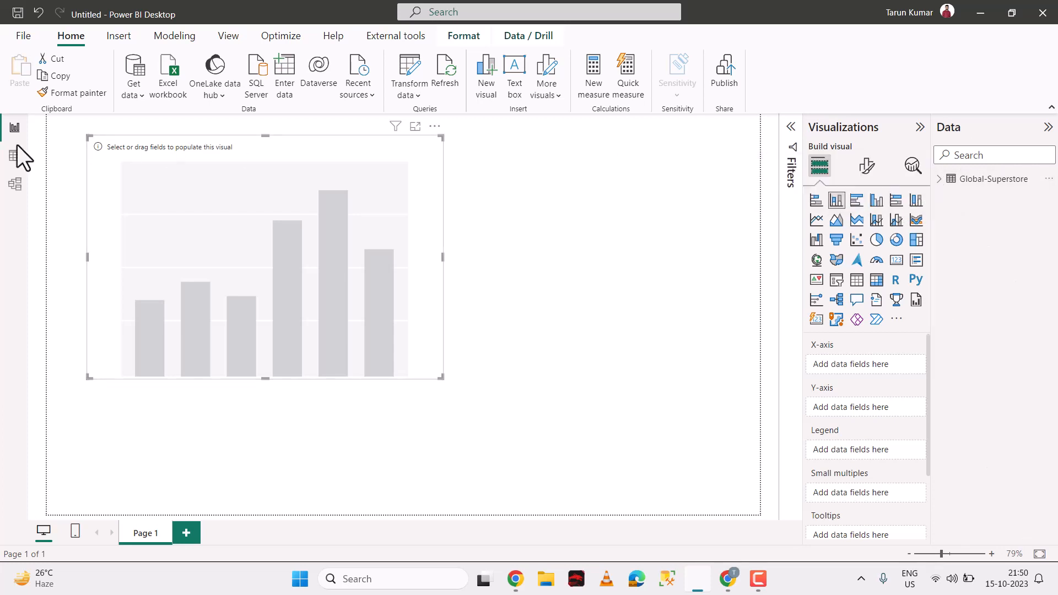
Step: Create a calculated table with the formula Calendar = CALENDARAUTO()
click(16, 160)
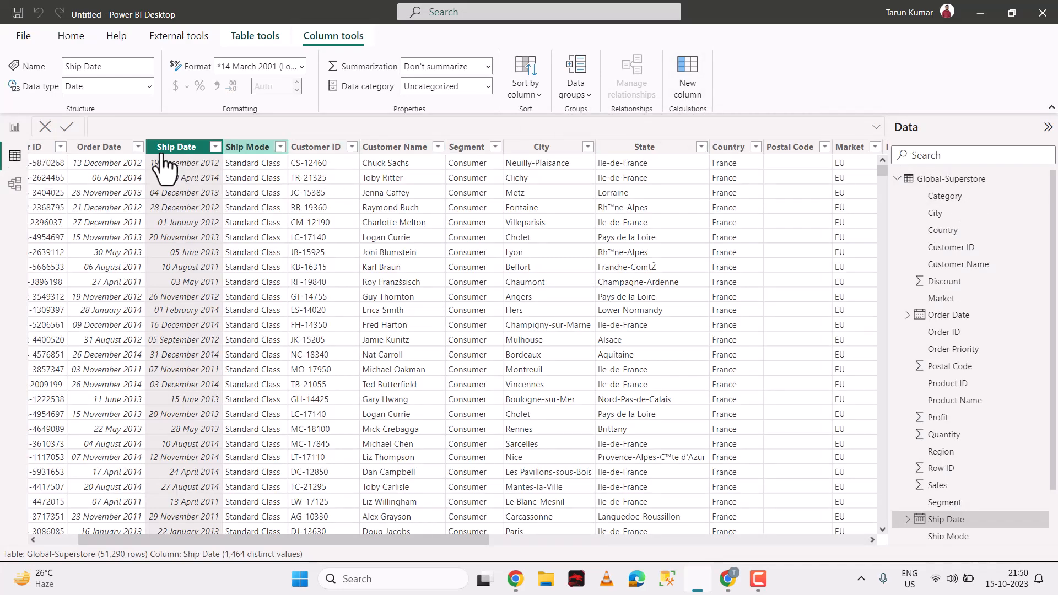
click(68, 38)
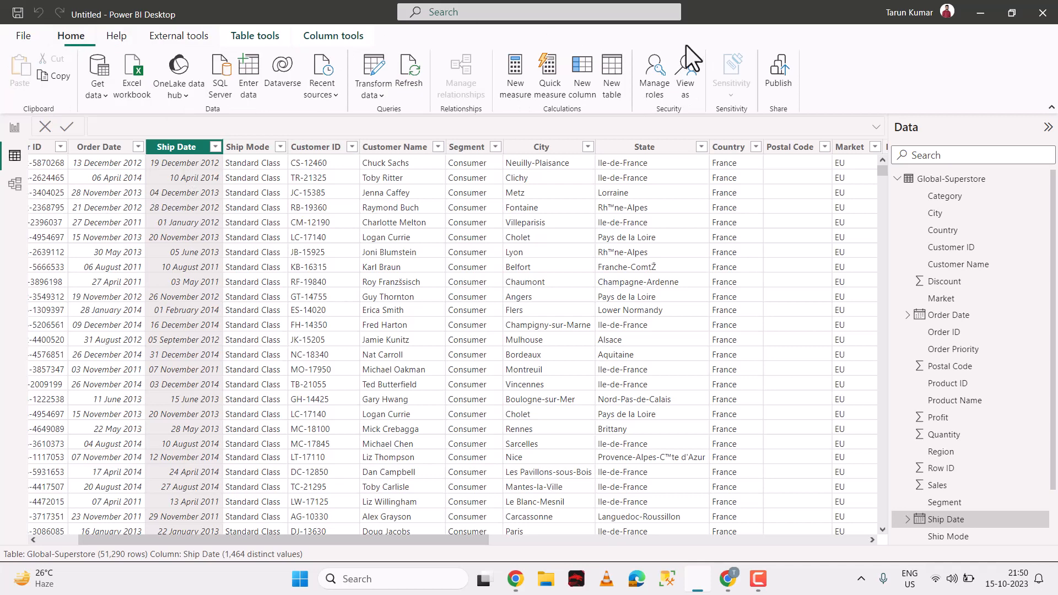
click(610, 81)
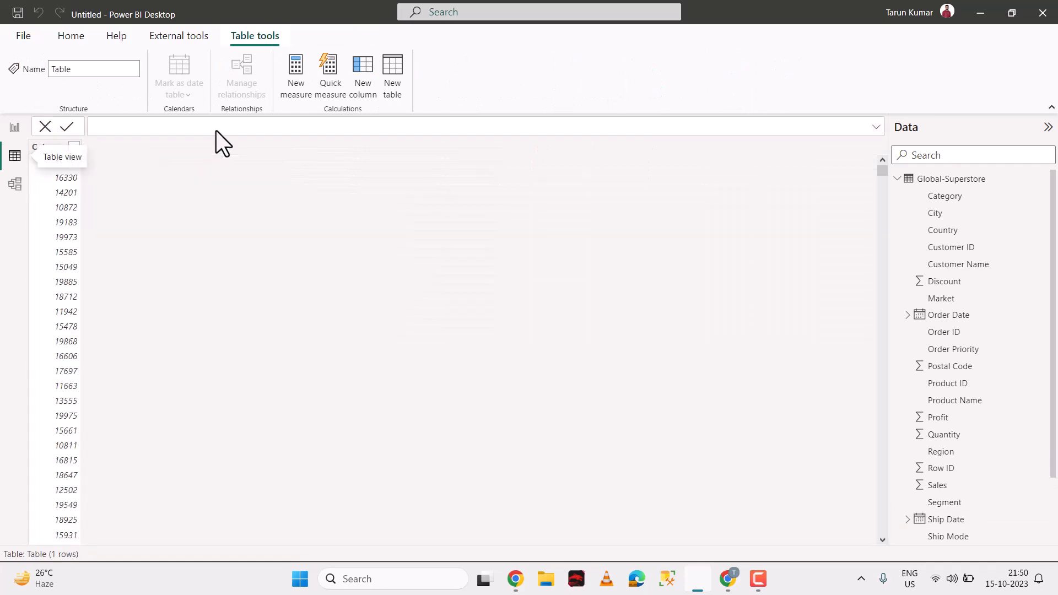
text(Ca)
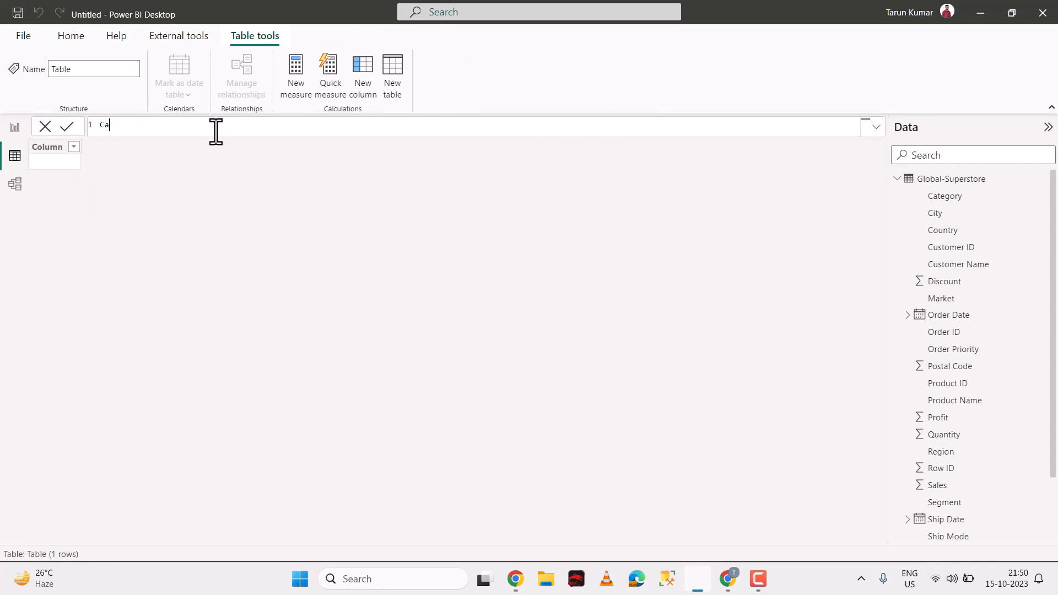
text(lendar = Cal)
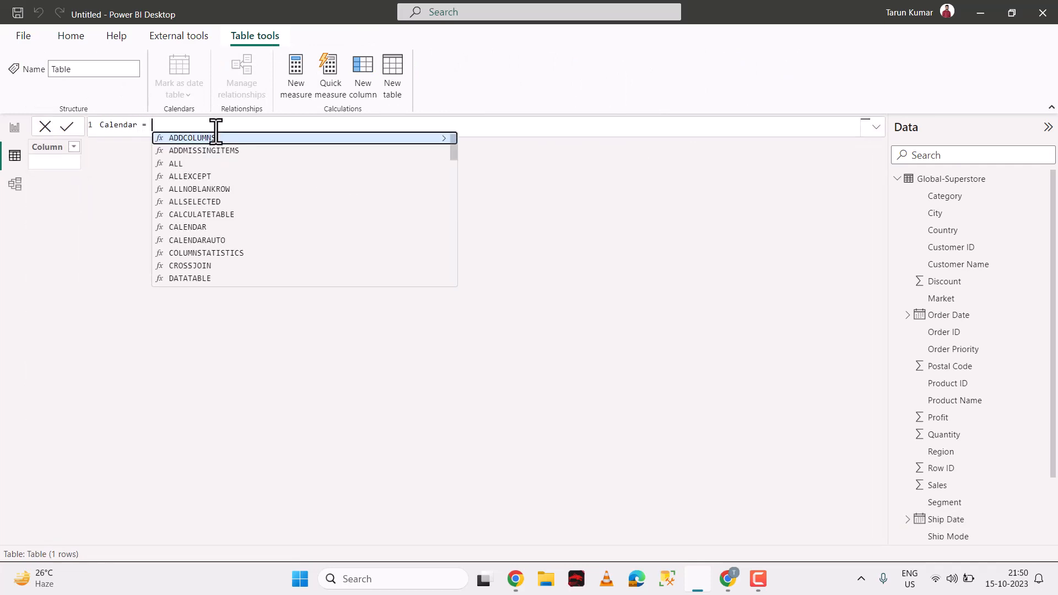
key(Down)
key(Down)
key(Tab)
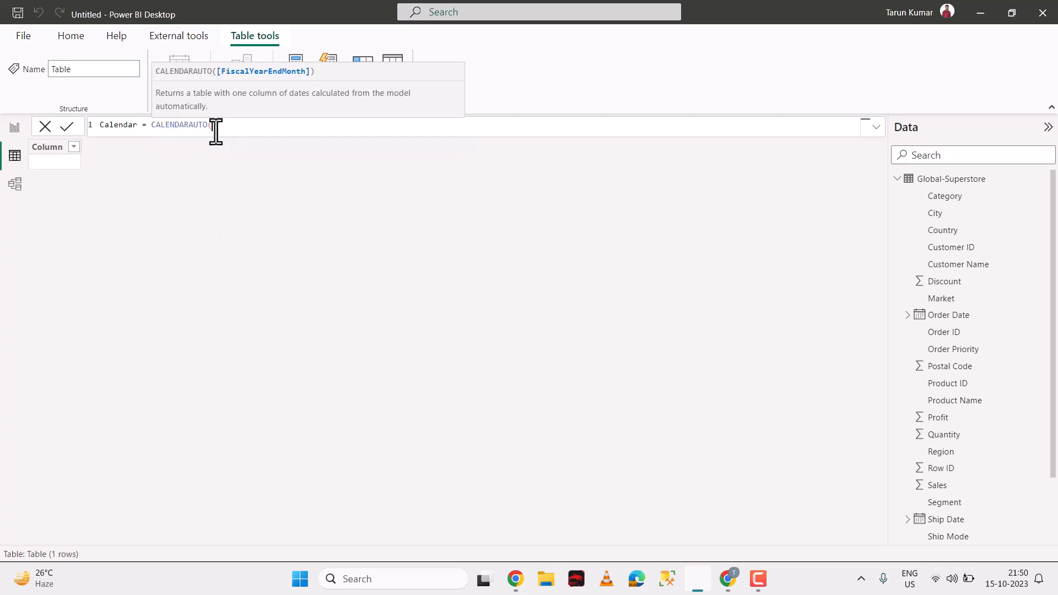
text())
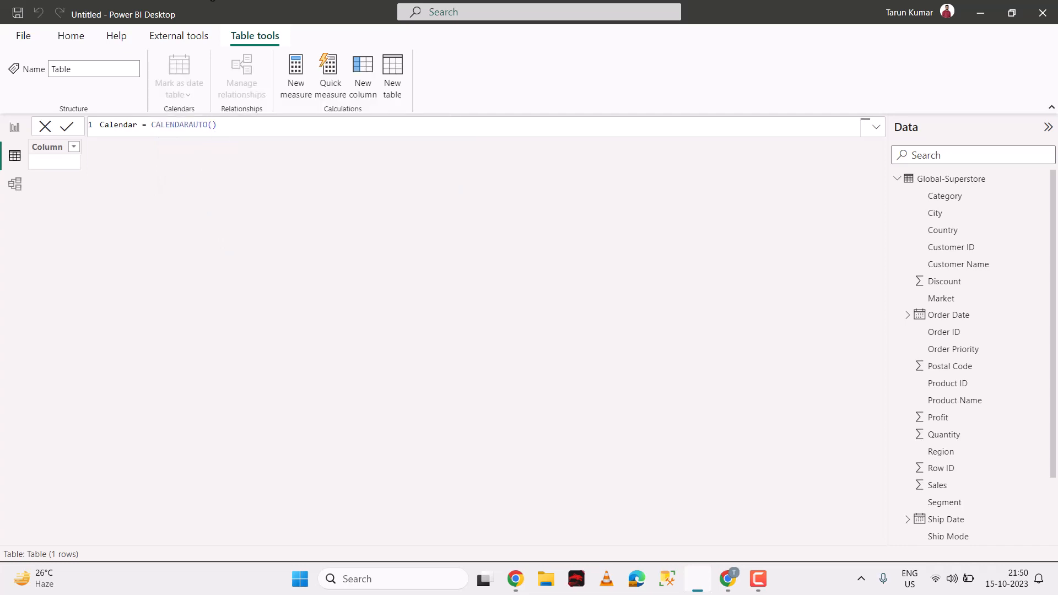
key(Return)
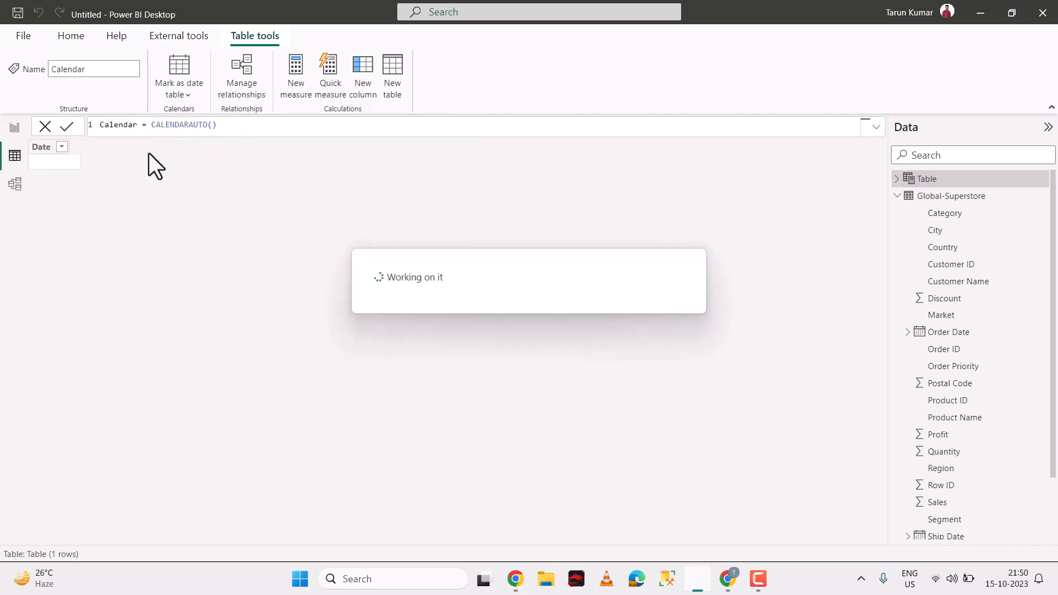
Step: Plot the Calendar table's Date on the chart's X-axis and the Global-Superstore table's Sales on its Y-axis
click(15, 128)
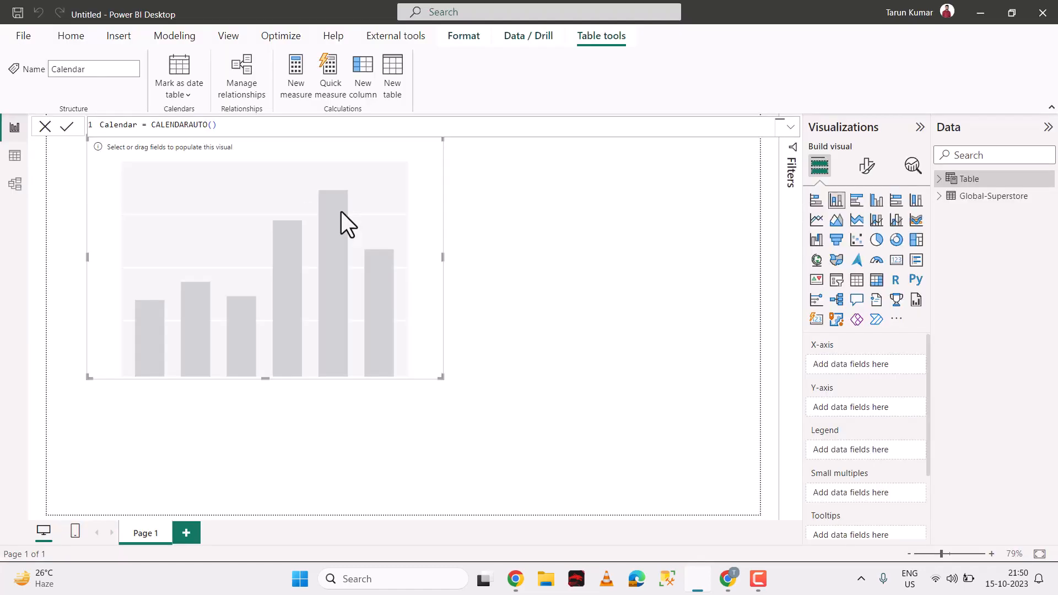
click(940, 180)
drag(959, 196, 855, 373)
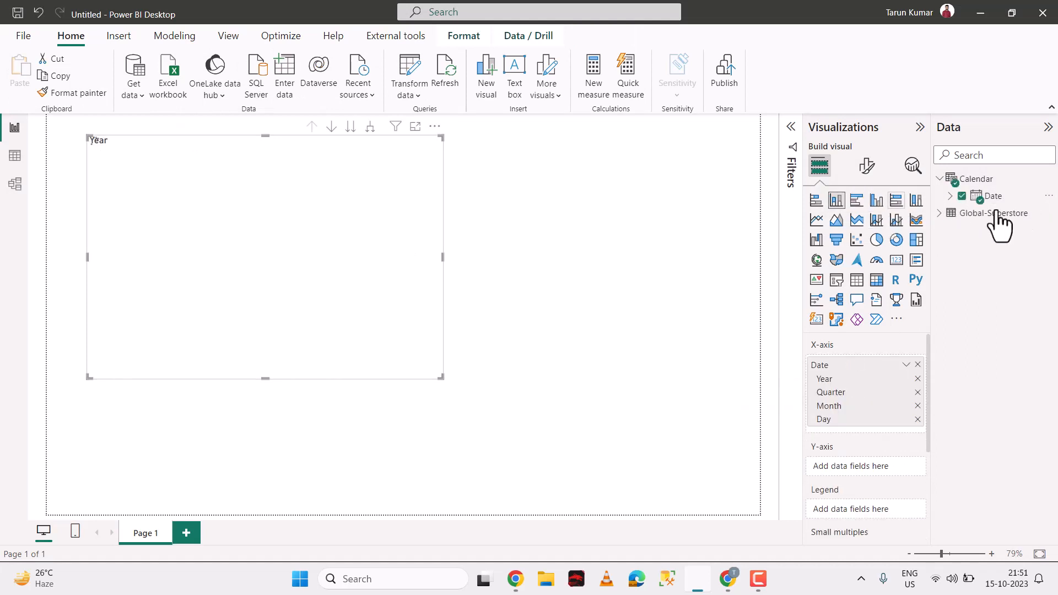
click(941, 215)
scroll(995, 397, down, 3)
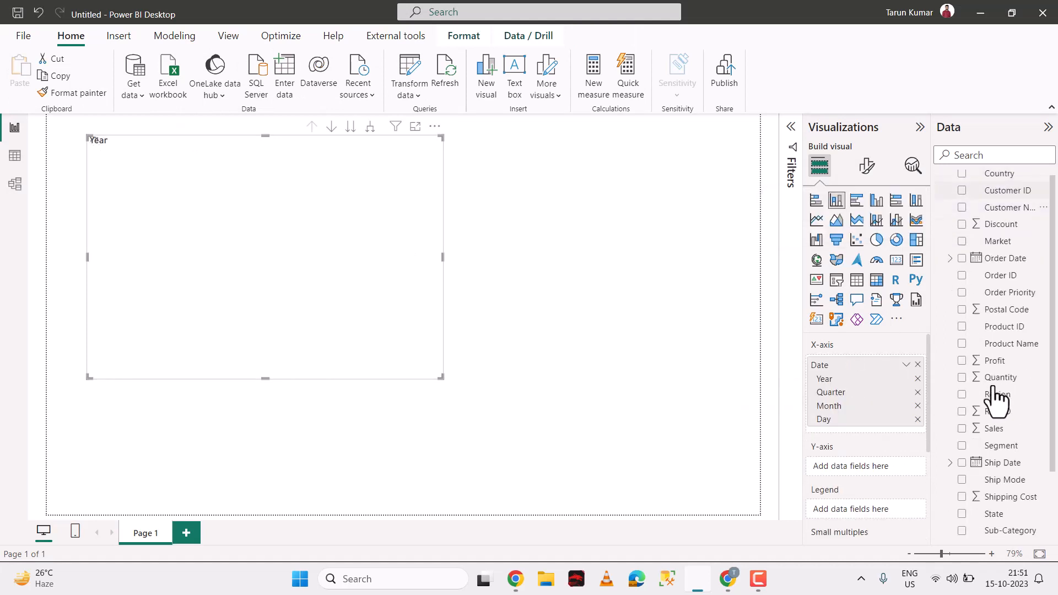
drag(994, 429, 862, 471)
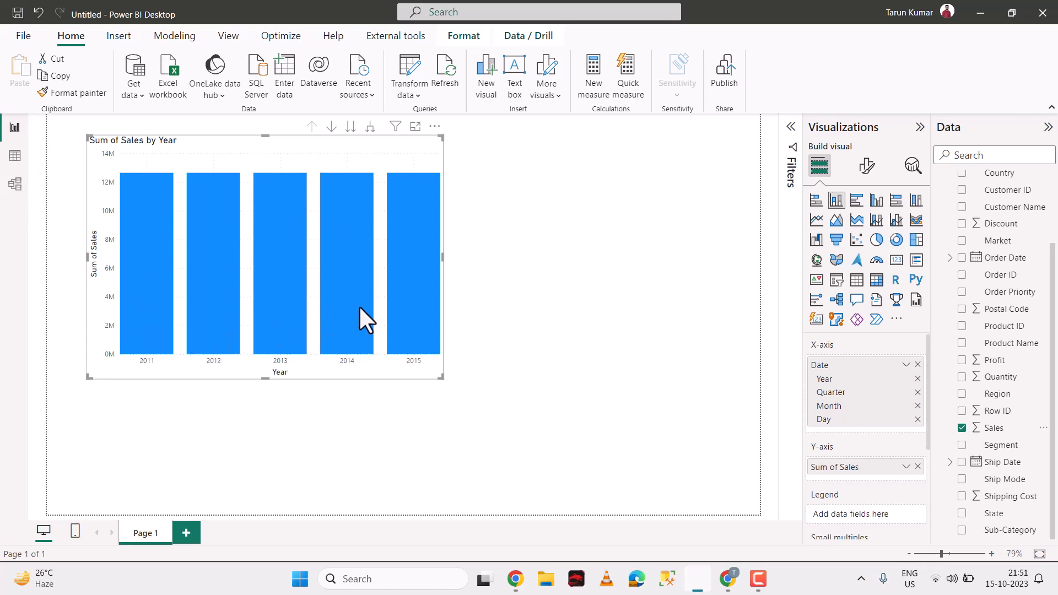
Step: Relate the Calendar table's Date to Order Date in Global-Superstore in the model, and return to the report page
click(20, 184)
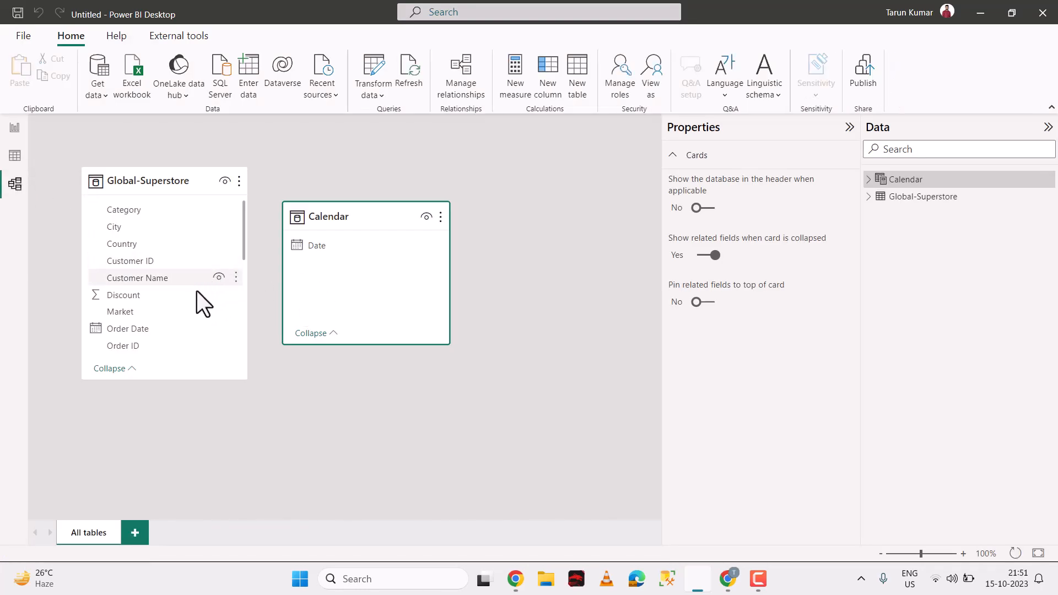
drag(313, 246, 158, 327)
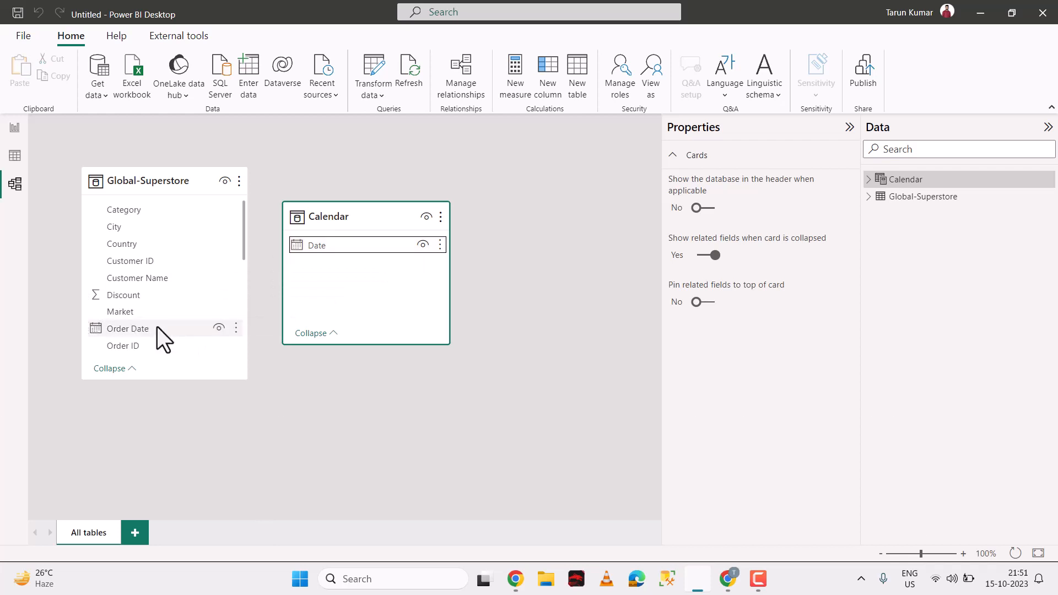
click(15, 128)
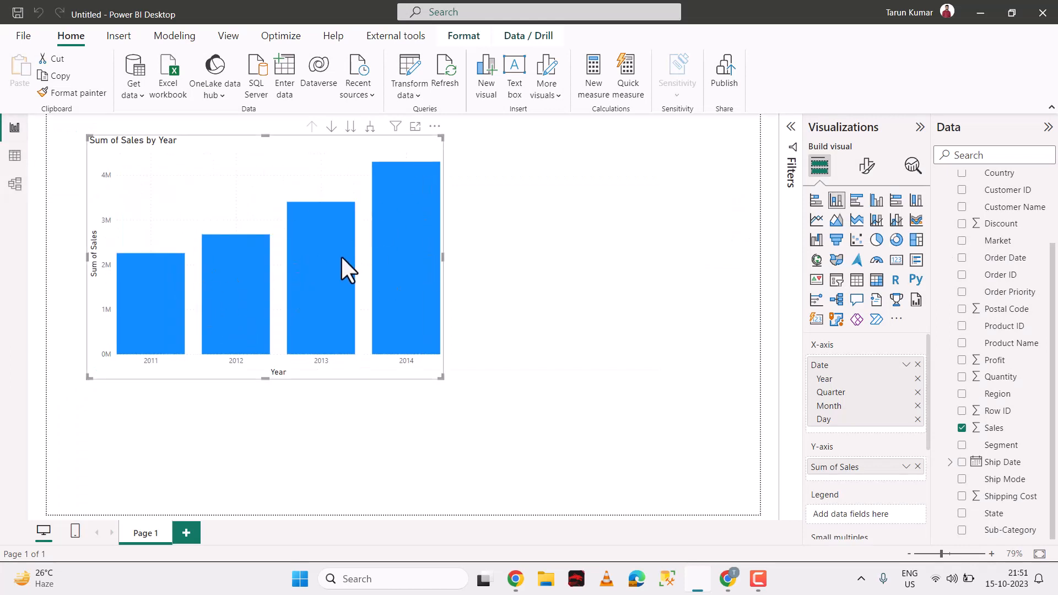
Step: Enlarge the column chart to fill most of the page and shift it toward the page's centre
drag(442, 379, 454, 388)
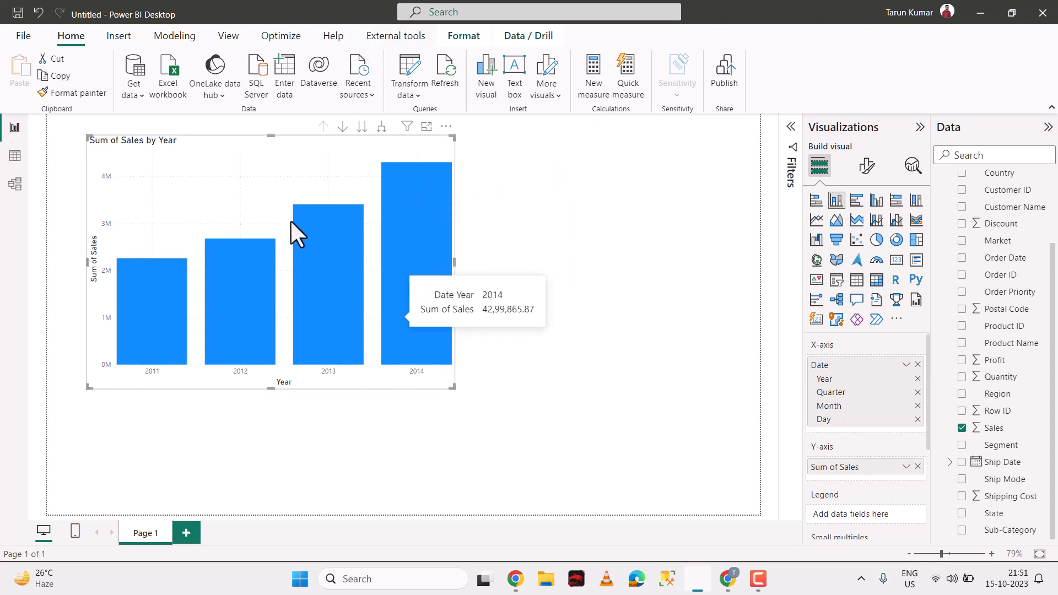
drag(452, 388, 461, 395)
drag(550, 469, 620, 484)
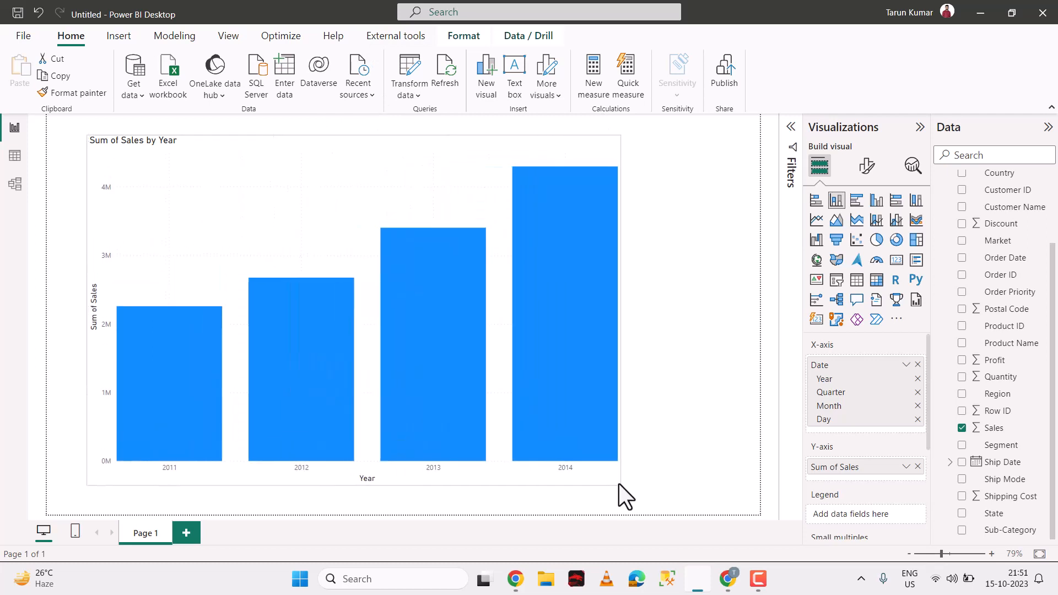
drag(395, 203, 451, 204)
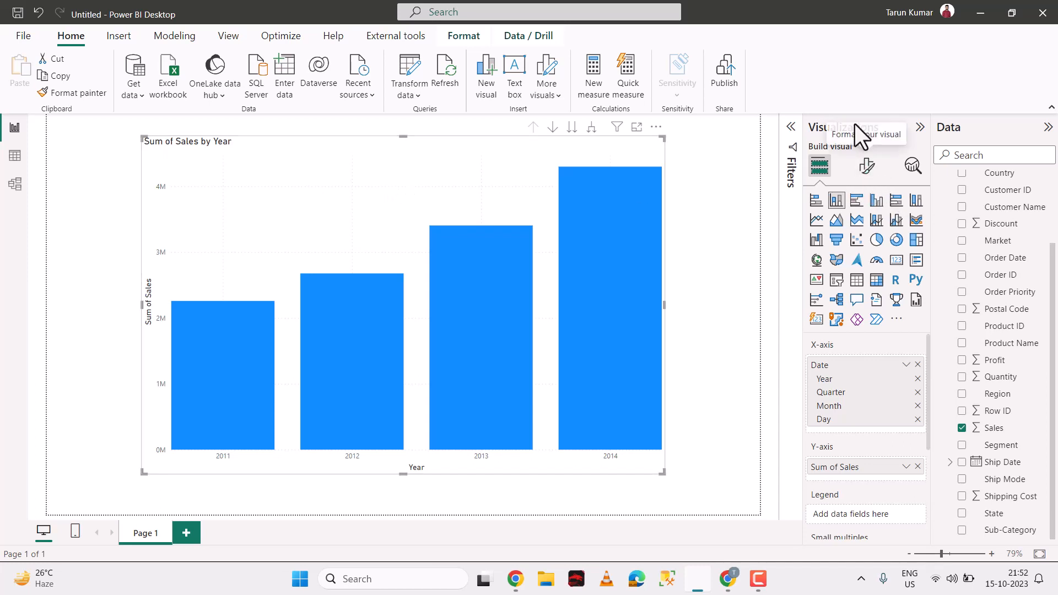
Step: Widen the Visualizations pane and shorten the chart's title text to "Sales by Year"
click(867, 166)
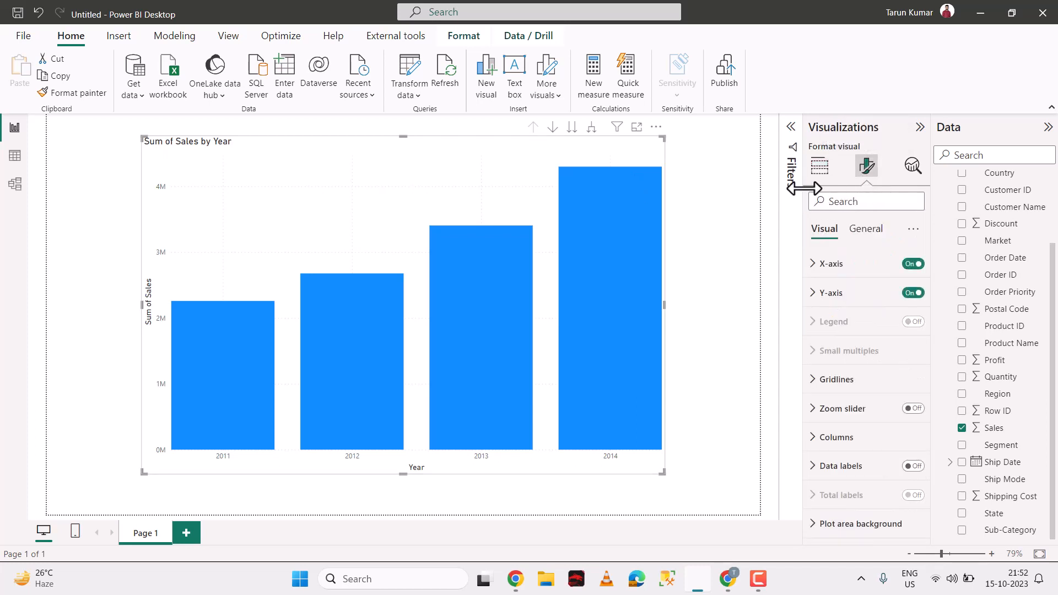
drag(804, 188, 726, 185)
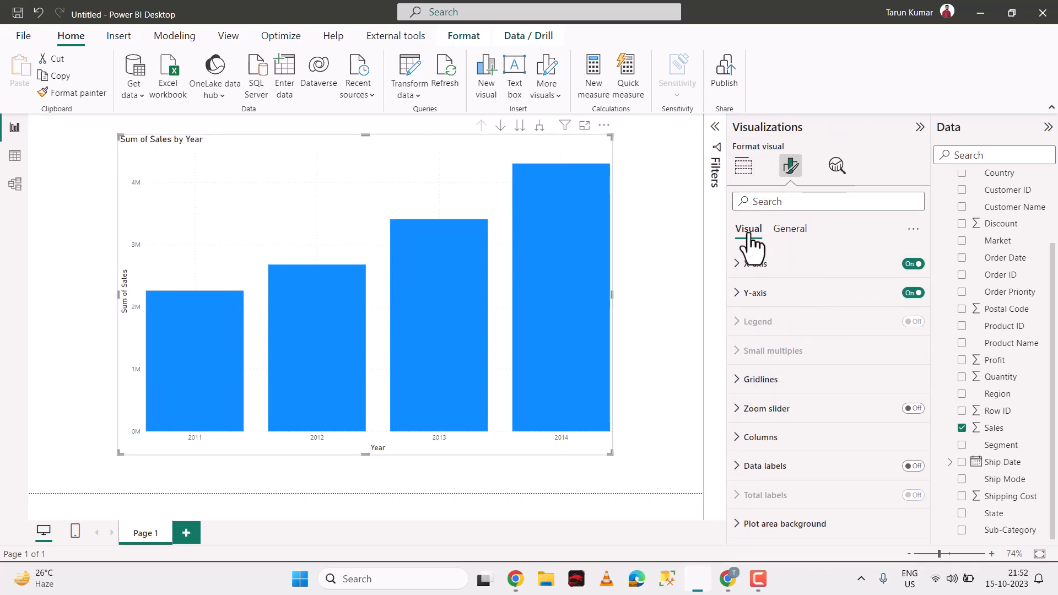
click(787, 230)
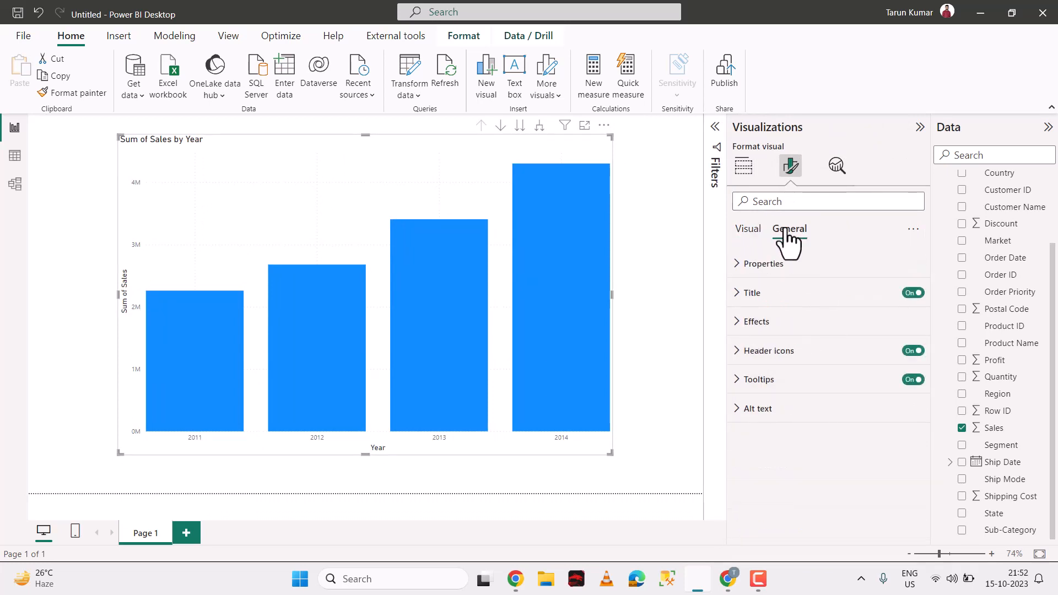
click(783, 298)
scroll(780, 292, down, 3)
scroll(788, 309, up, 4)
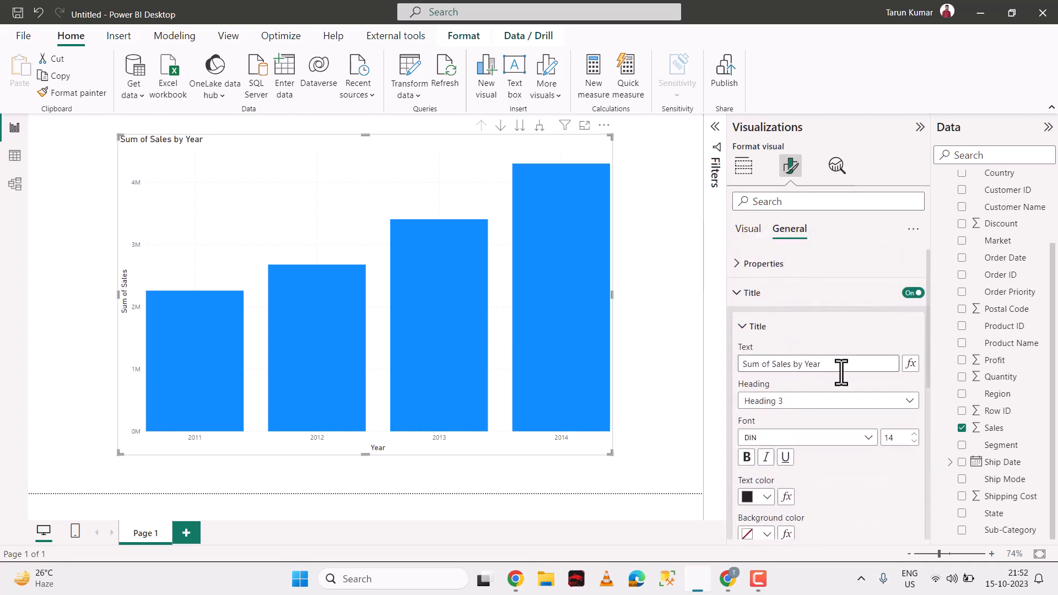
drag(839, 365, 734, 363)
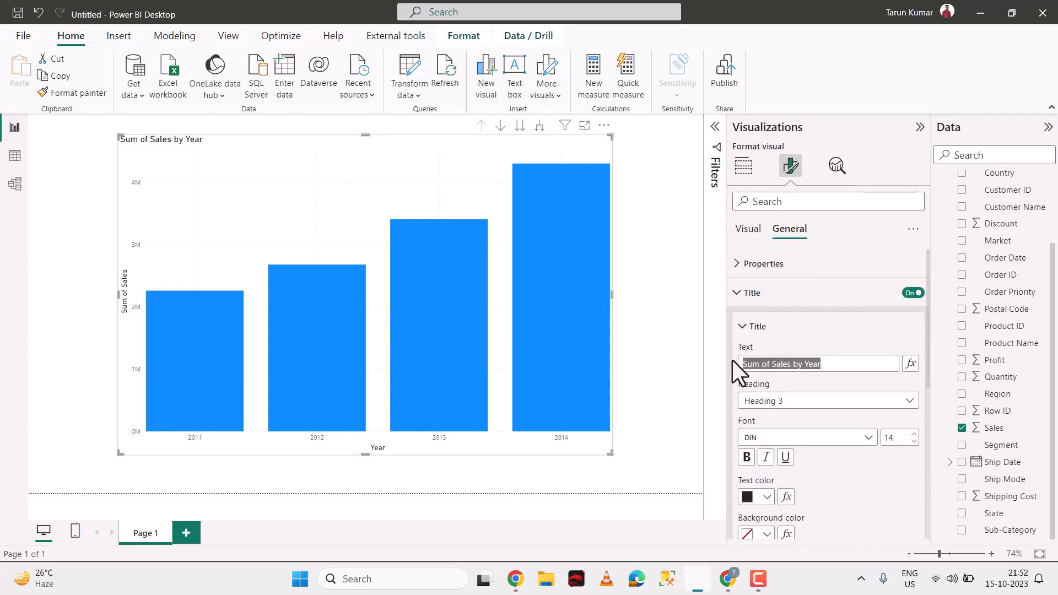
key(Left)
key(Delete)
key(Delete)
key(Delete)
key(Delete)
key(Delete)
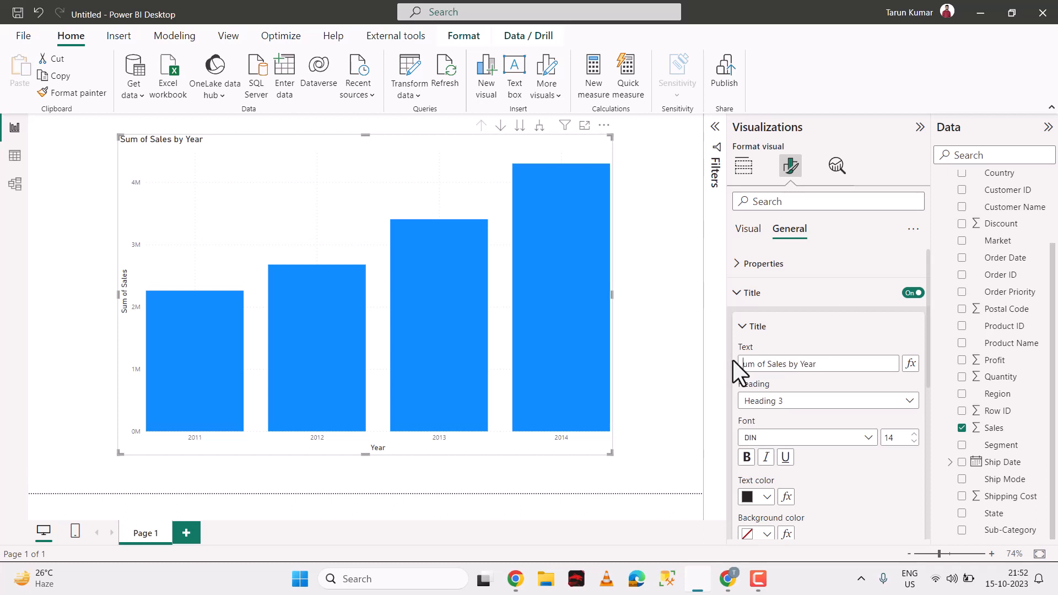
key(Delete)
key(Delete)
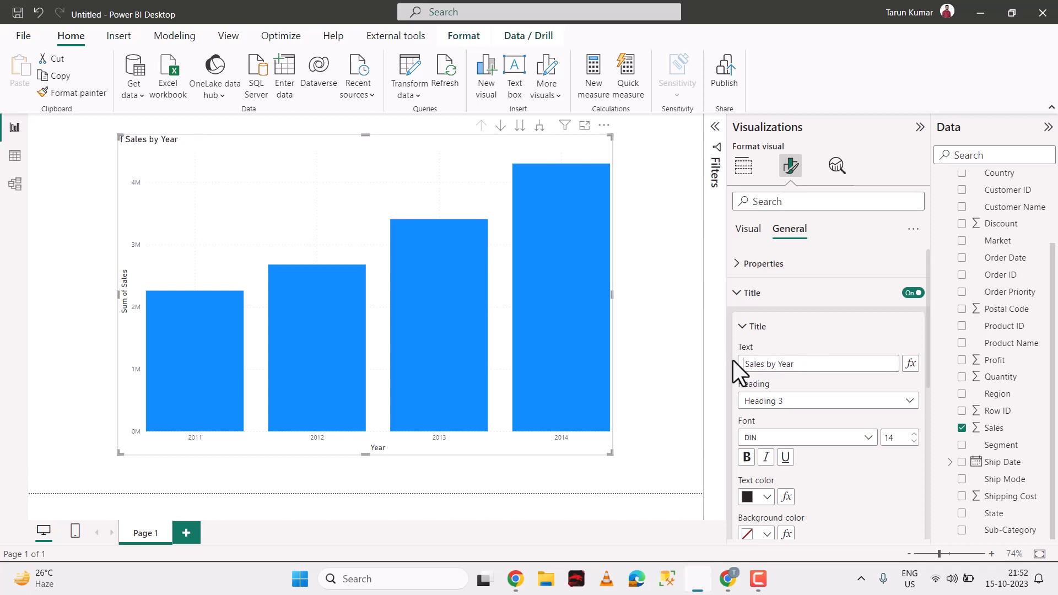
click(774, 358)
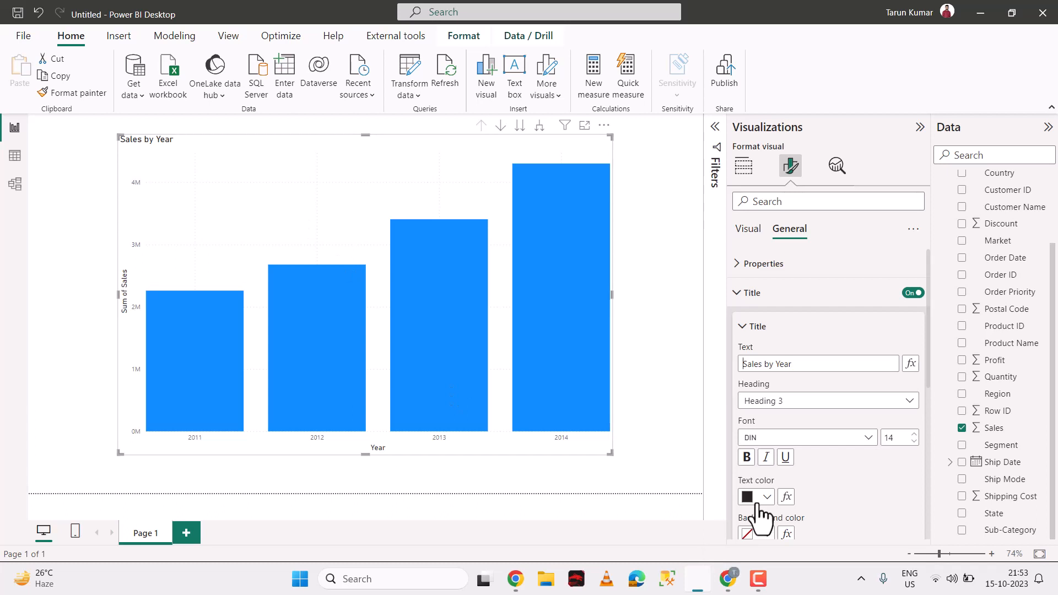
Step: Format the chart title in bold Segoe UI with black text
scroll(814, 417, down, 3)
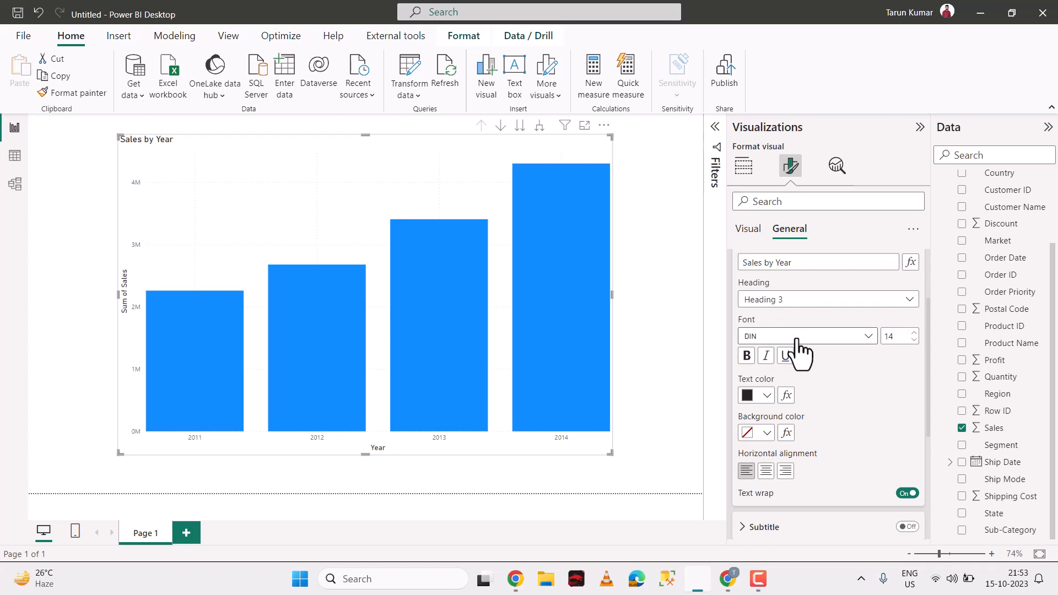
click(775, 338)
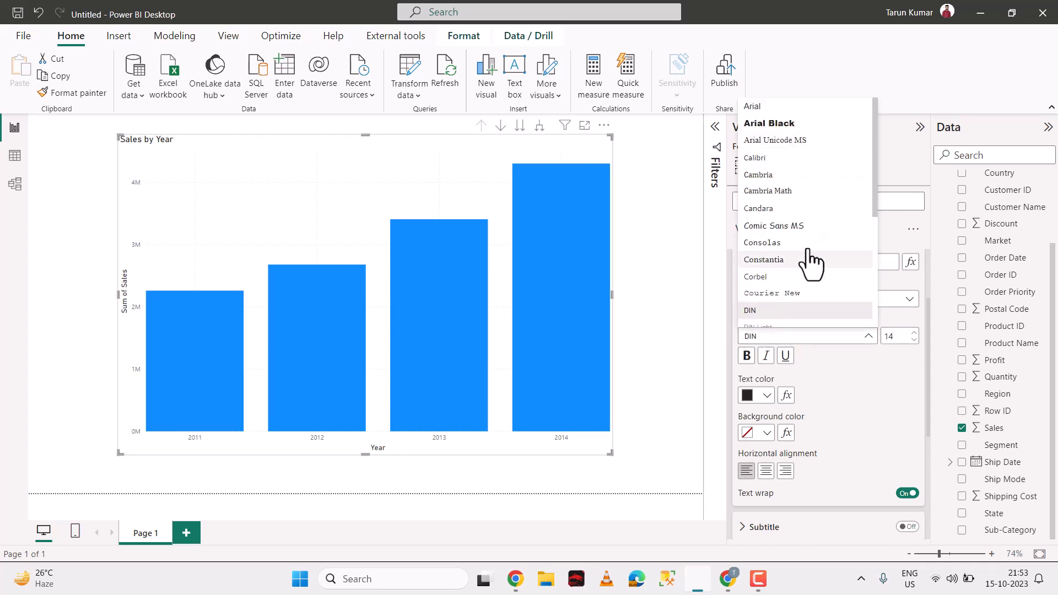
scroll(816, 231, down, 2)
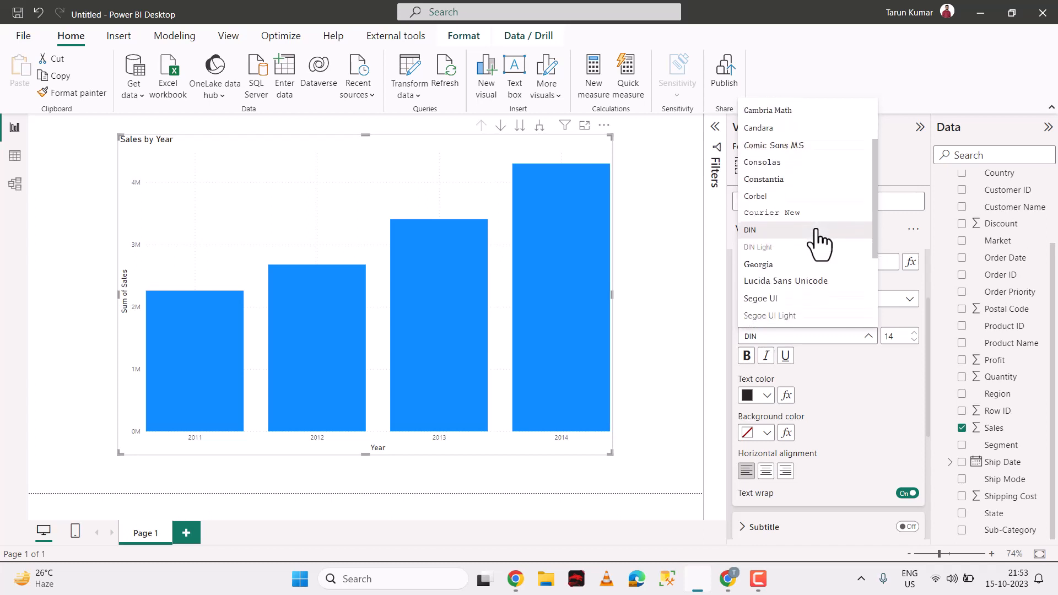
click(803, 302)
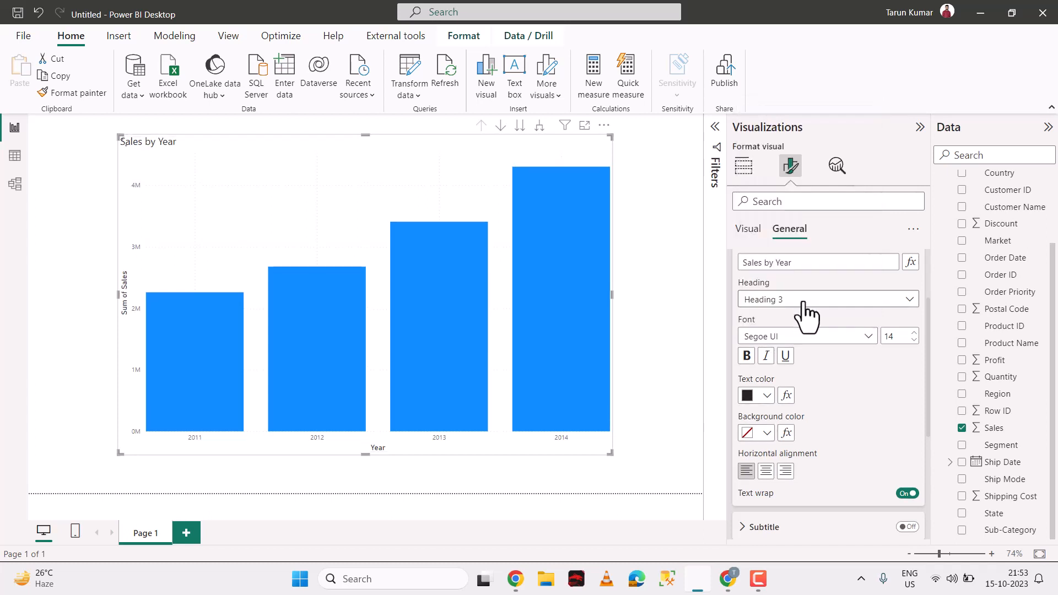
click(747, 357)
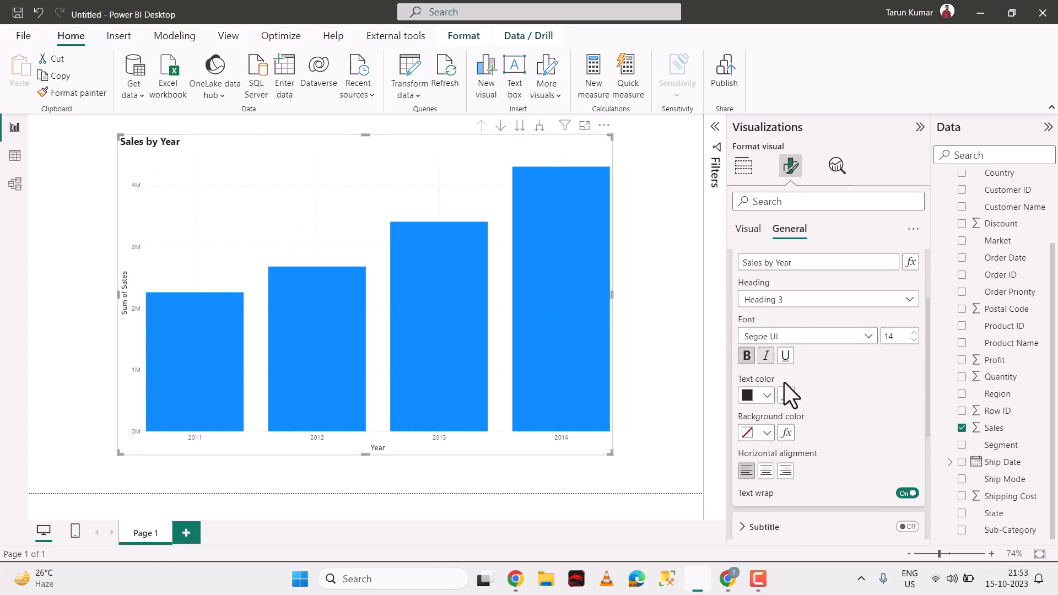
click(766, 395)
click(778, 171)
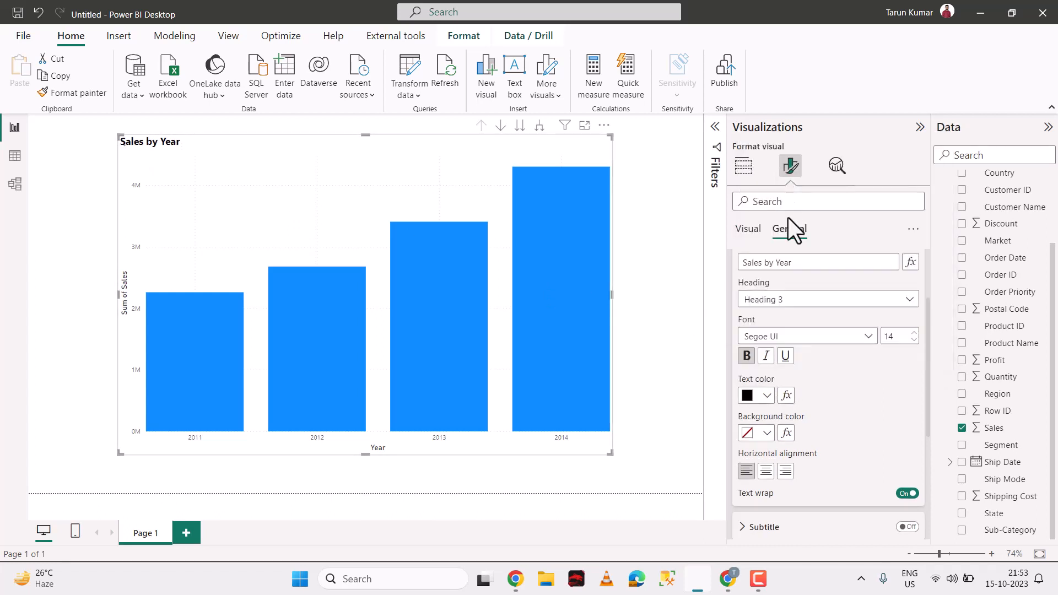
Step: Give the chart title a black background and white text
scroll(802, 439, down, 2)
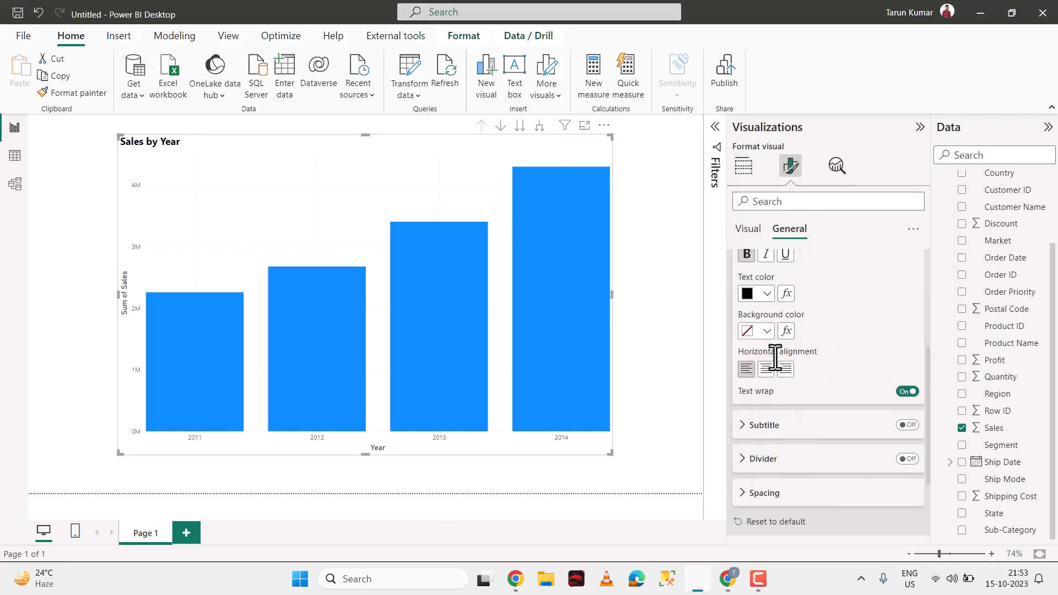
scroll(775, 357, up, 2)
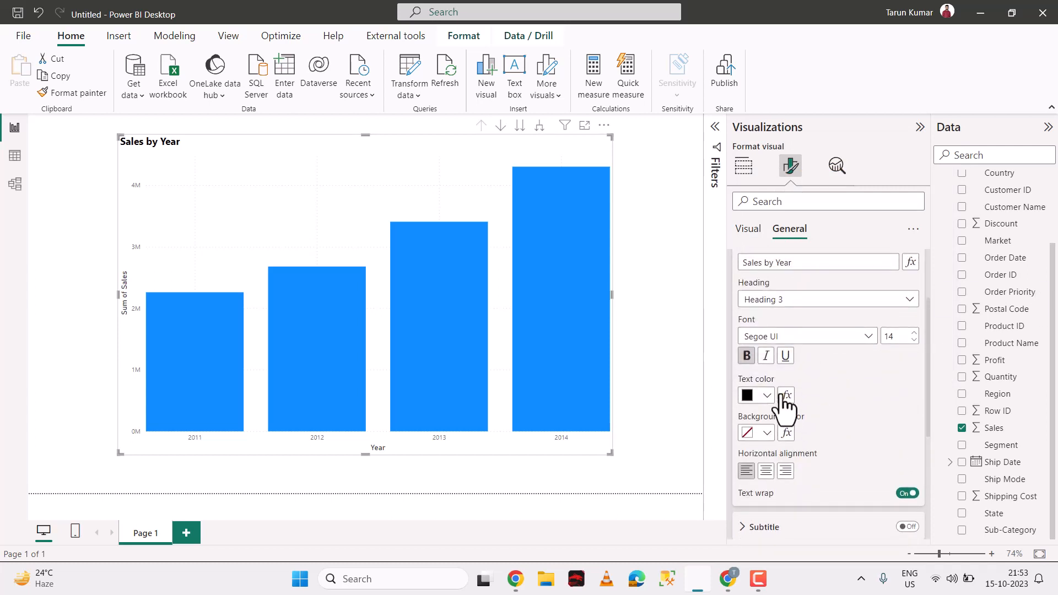
click(767, 396)
click(766, 395)
click(766, 395)
click(767, 433)
click(766, 433)
click(777, 174)
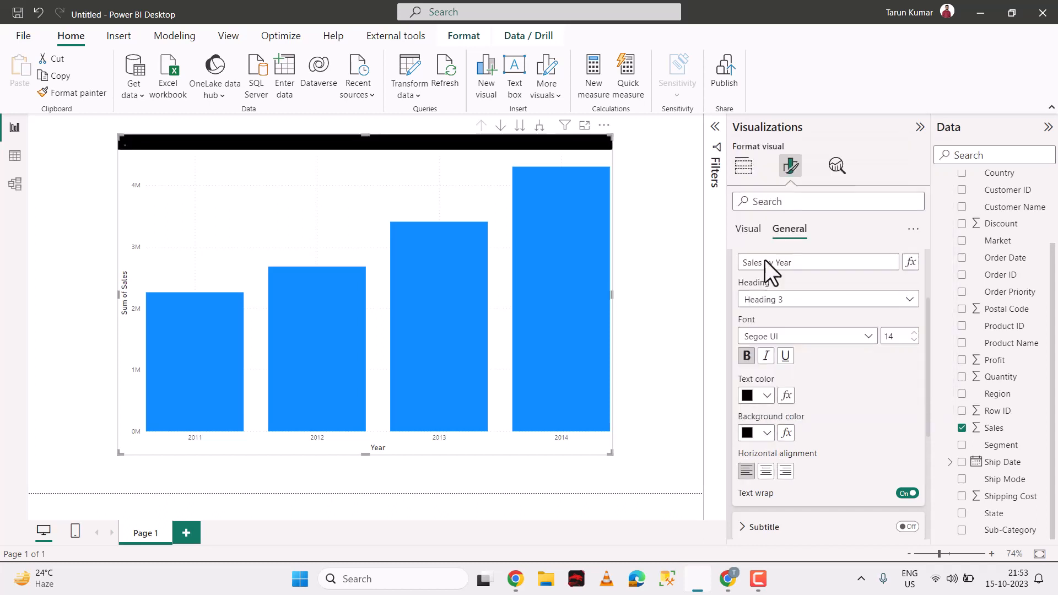
click(767, 395)
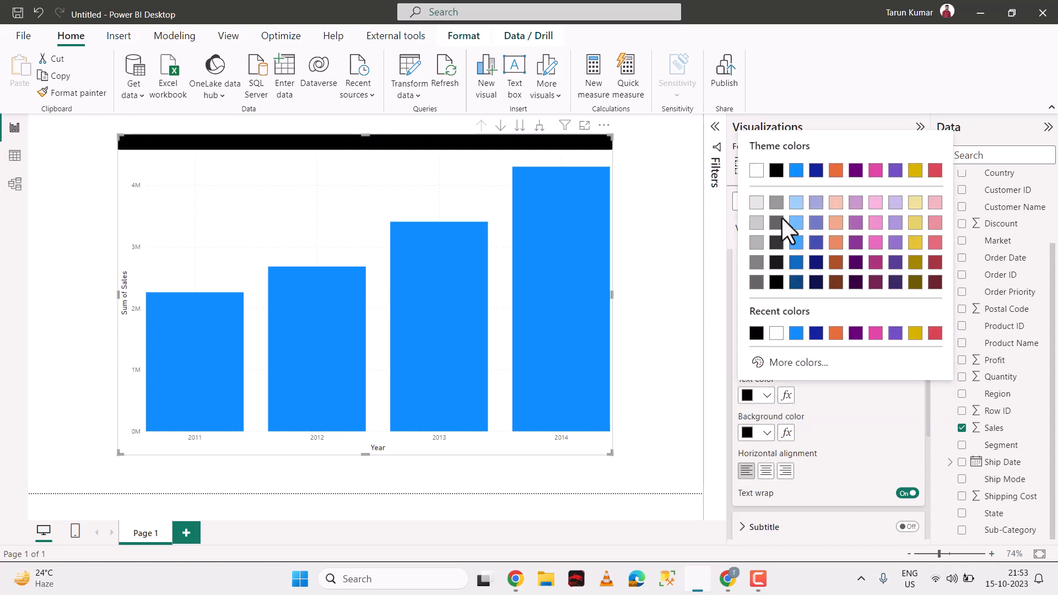
click(756, 171)
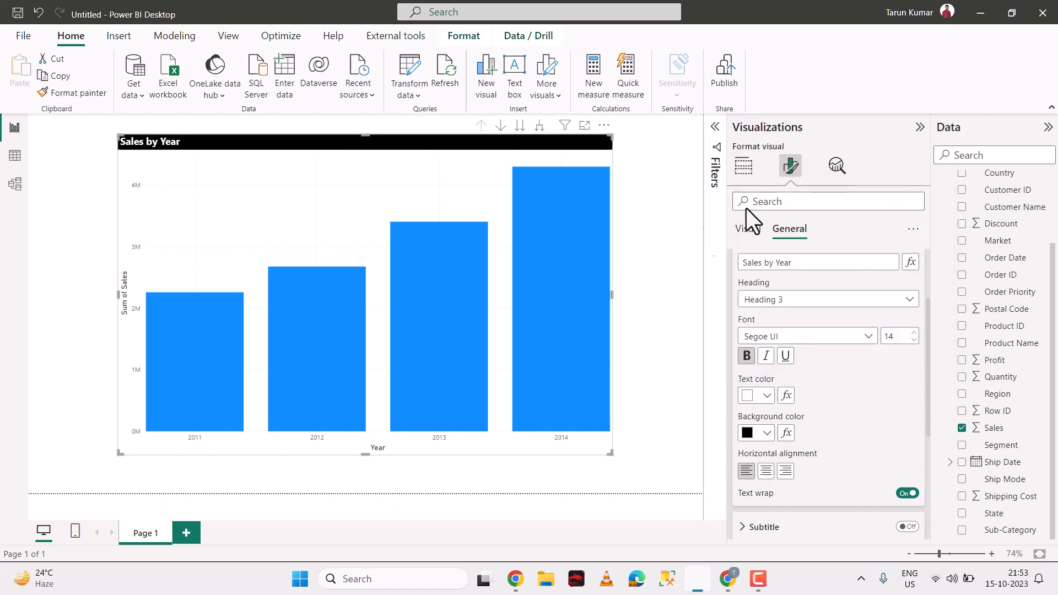
Step: Center the chart title horizontally and set its font size to 25
click(766, 471)
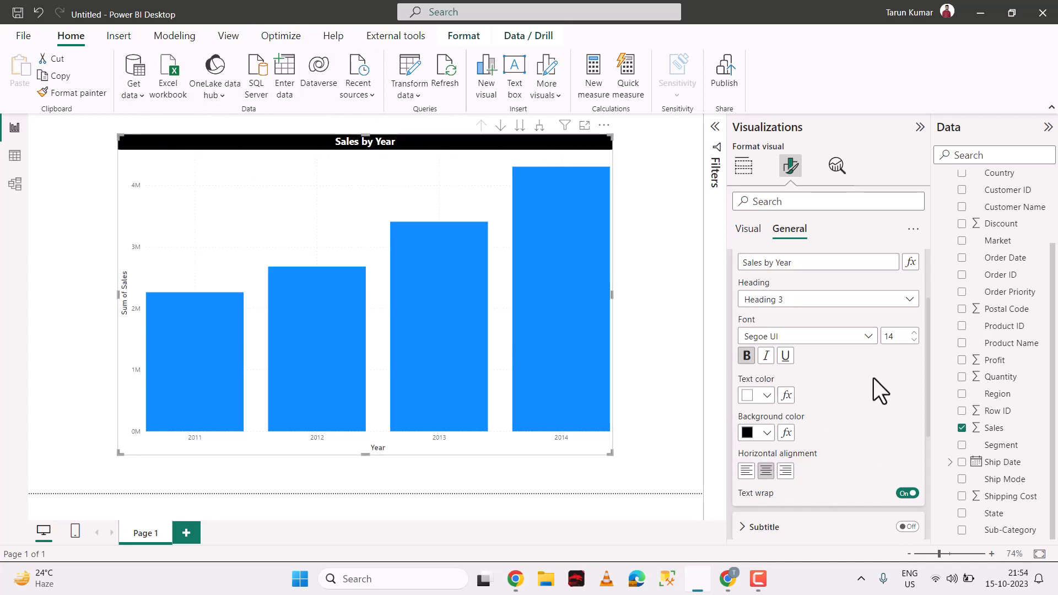
click(914, 334)
click(914, 334)
click(914, 333)
click(914, 333)
click(914, 333)
click(914, 334)
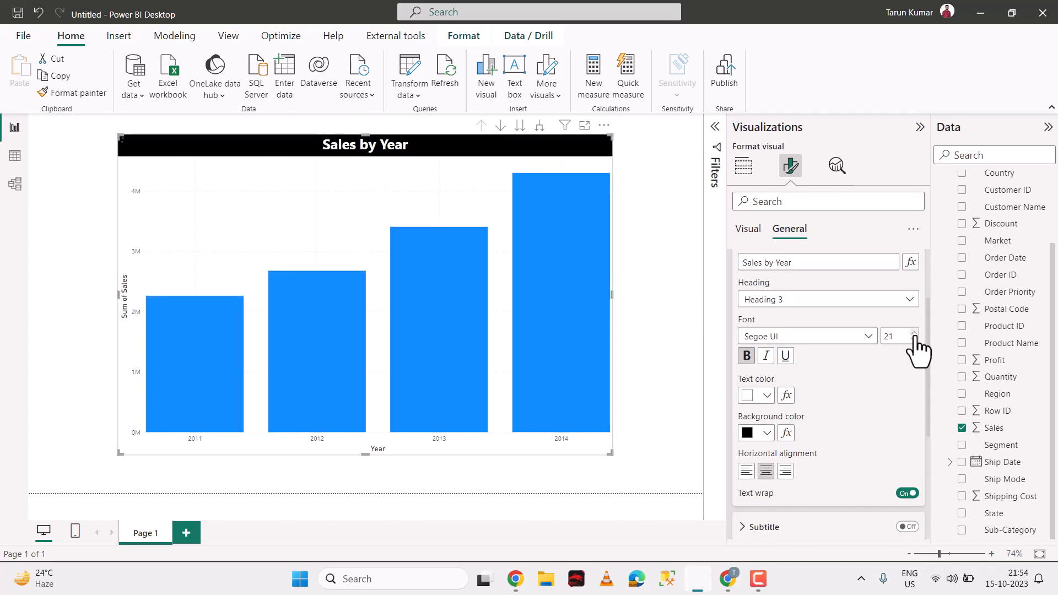
click(914, 333)
click(915, 334)
click(915, 333)
click(914, 333)
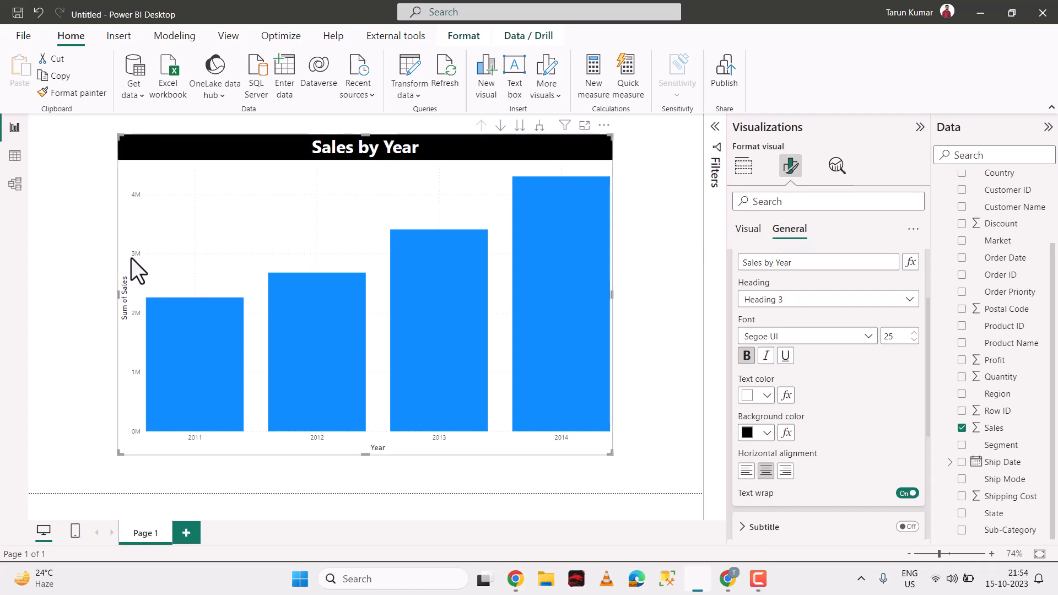
click(748, 229)
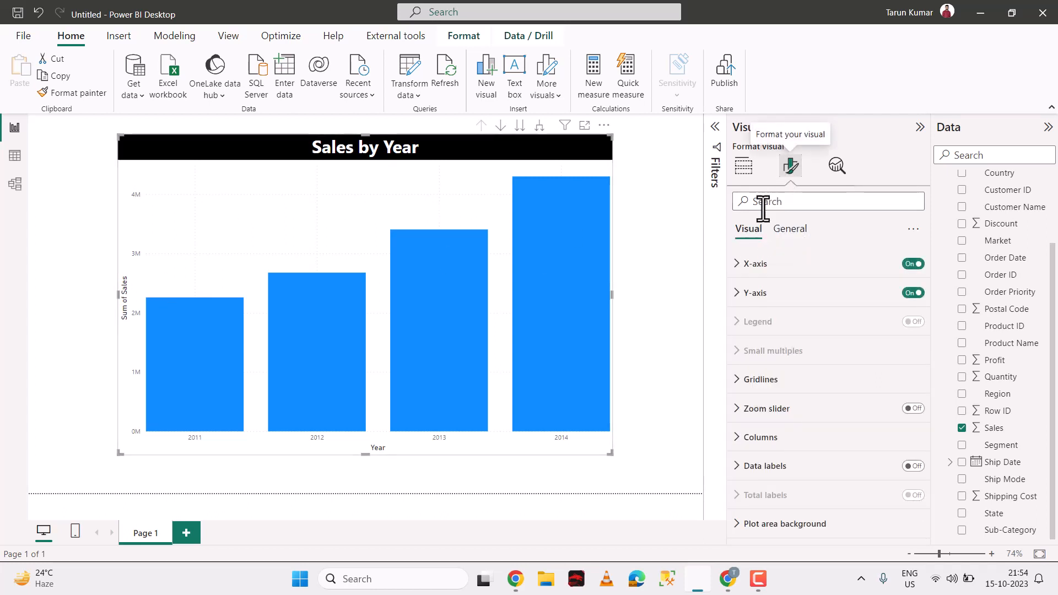
click(759, 295)
scroll(803, 414, down, 2)
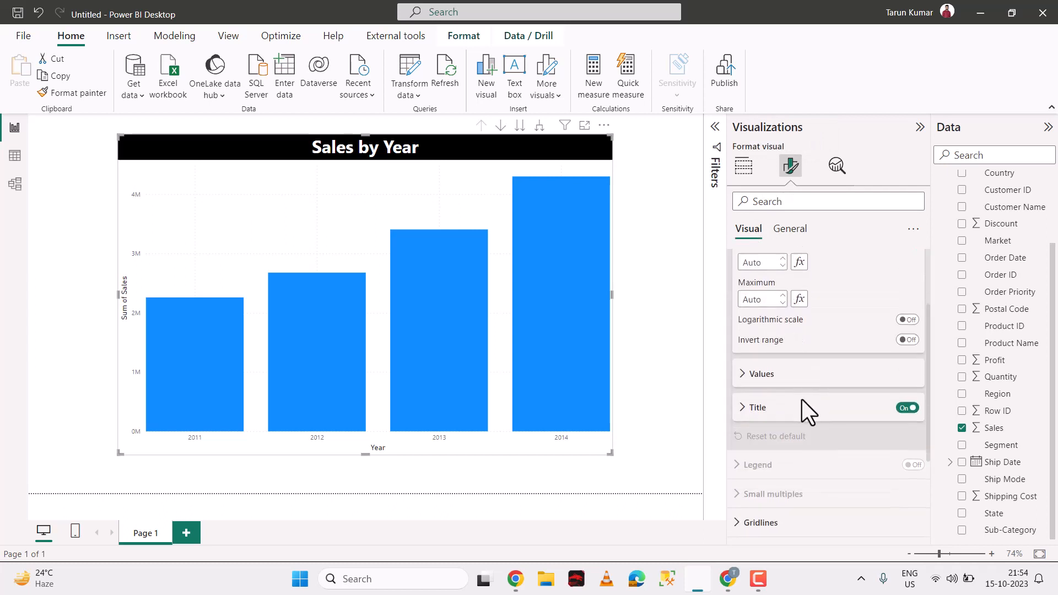
click(771, 416)
scroll(774, 419, down, 4)
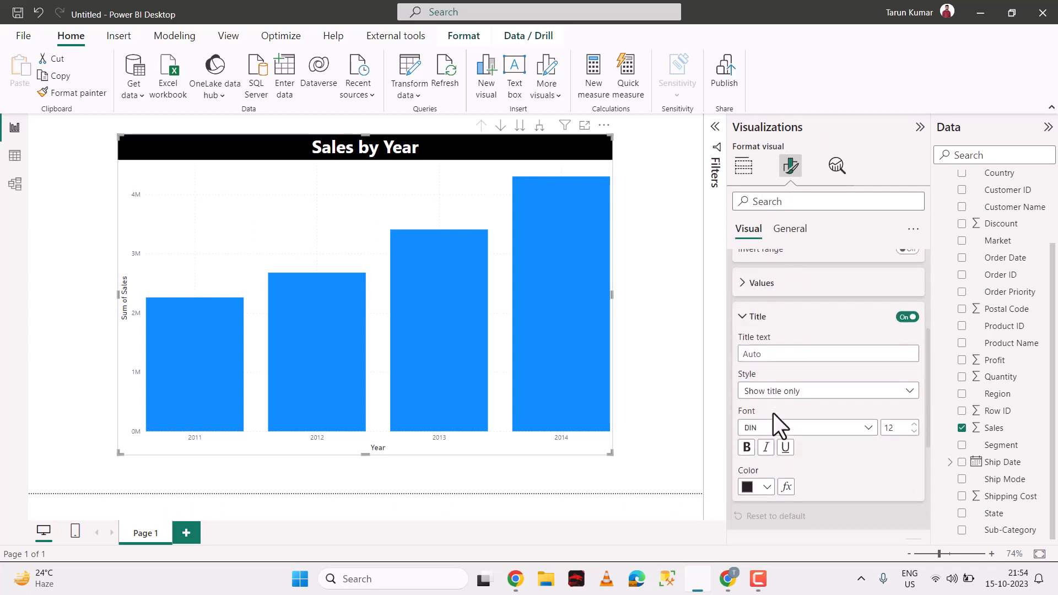
scroll(787, 307, up, 2)
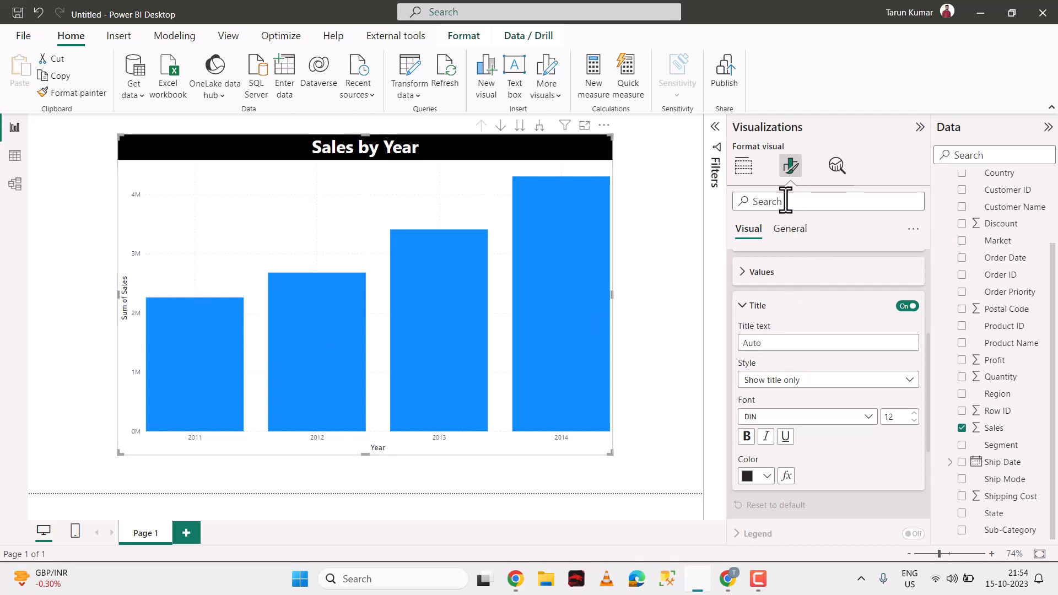
Step: Rename the chart's Y-axis field from Sum of Sales to "Total Sales"
click(744, 169)
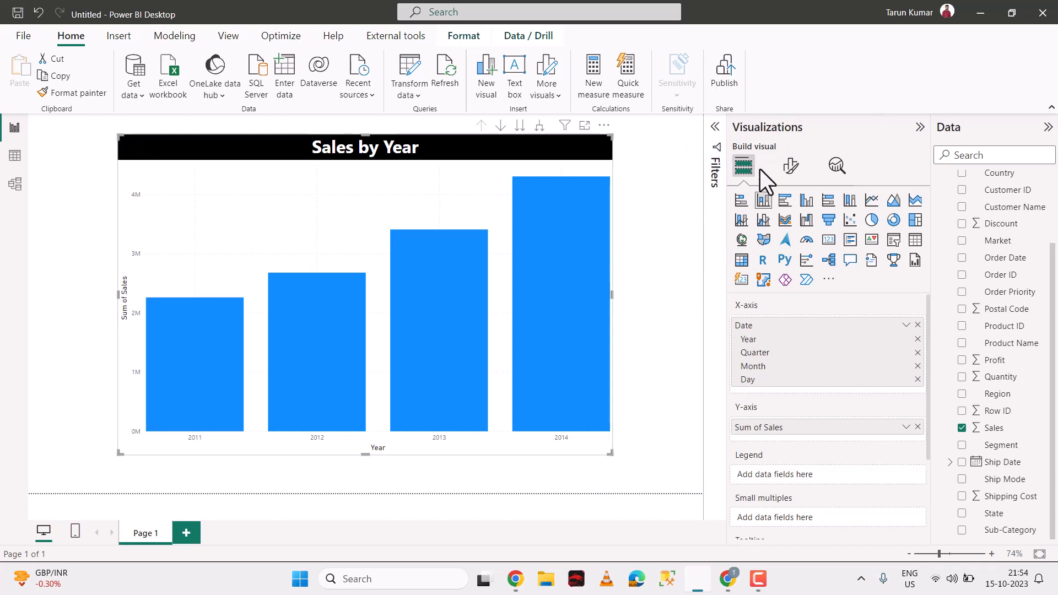
scroll(821, 381, down, 3)
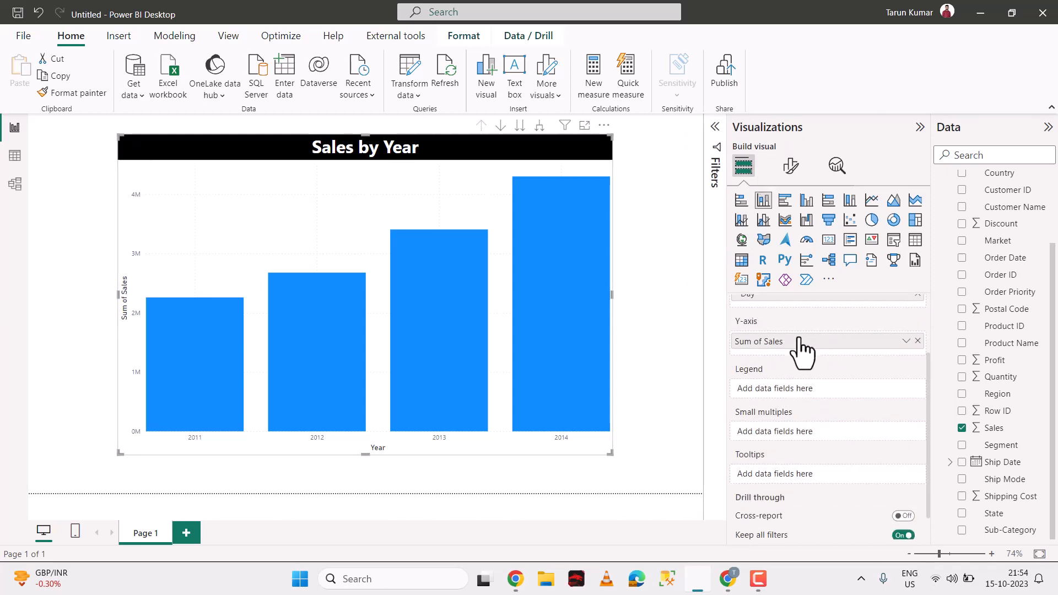
scroll(796, 353, up, 3)
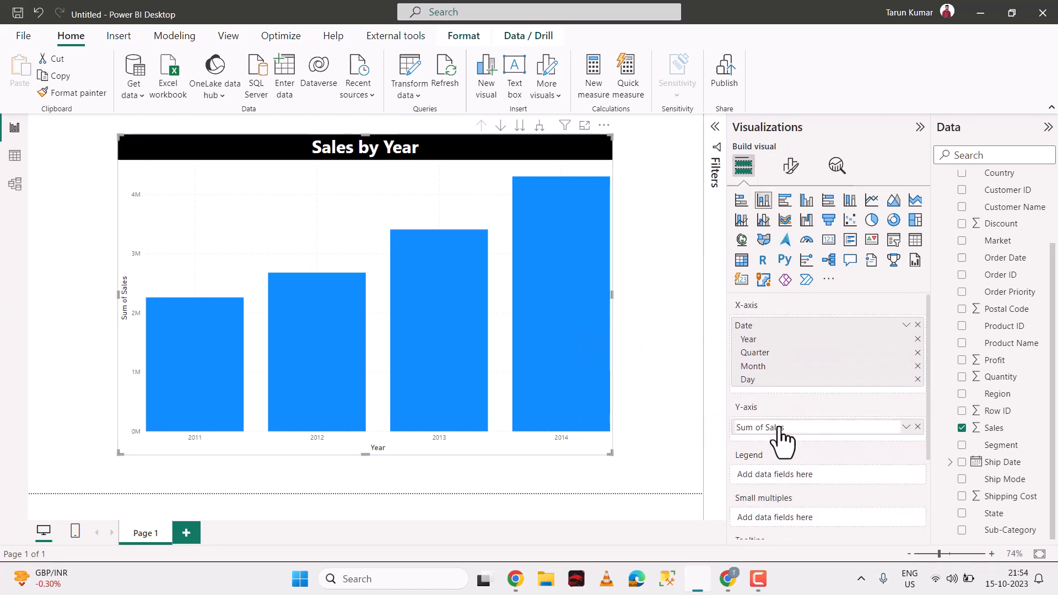
double_click(780, 429)
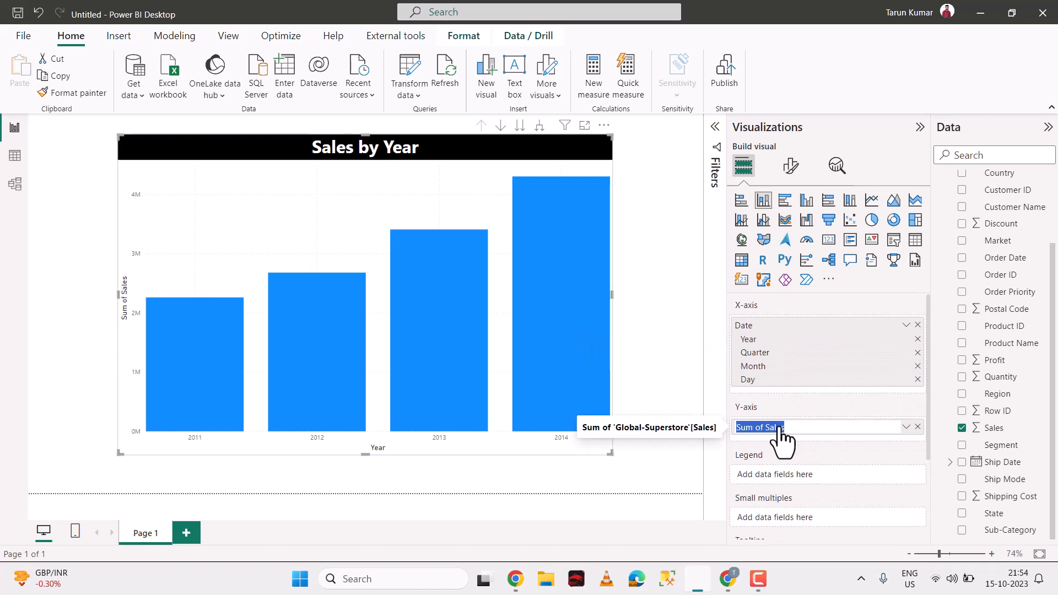
text(Tota)
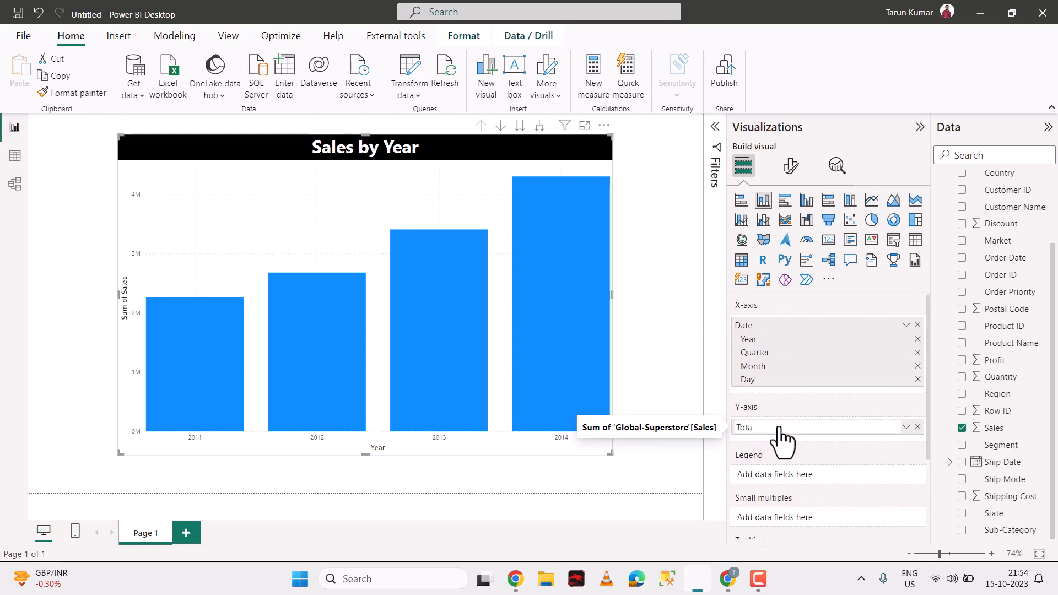
text(l )
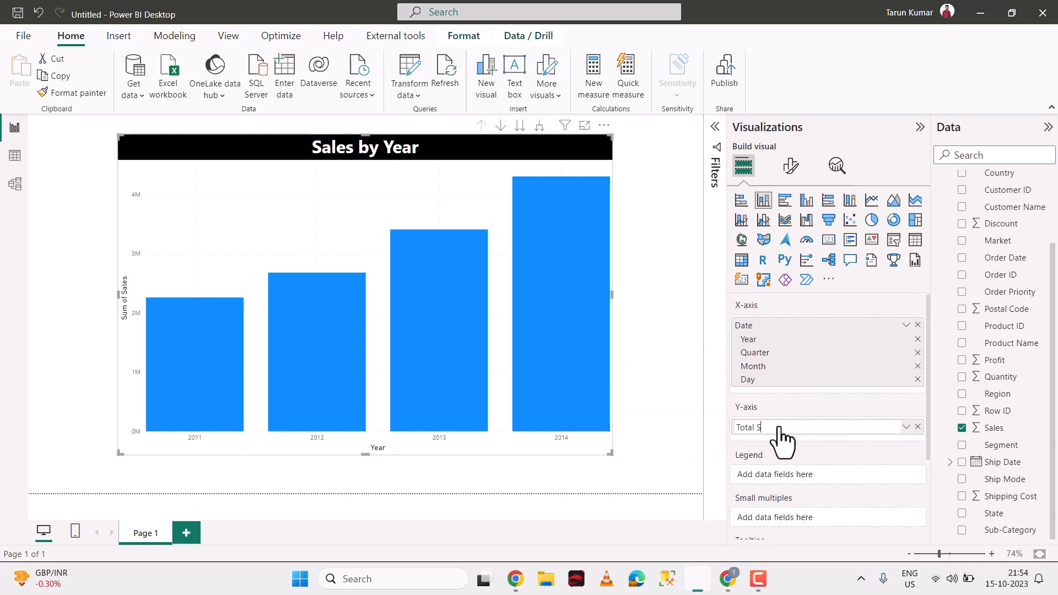
text(Sales)
key(Return)
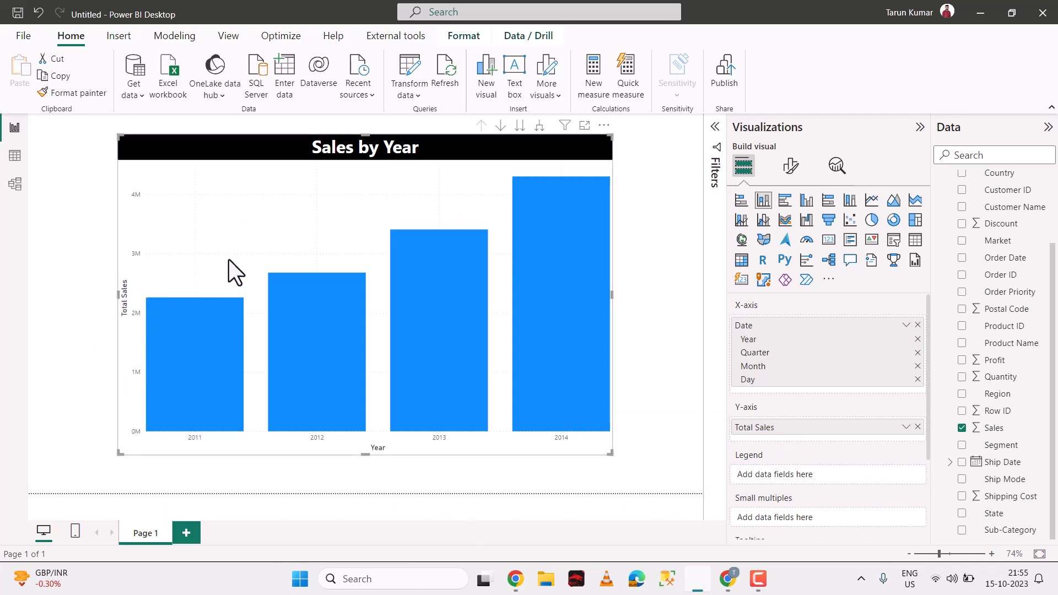
Step: Set the Y-axis title's font to Segoe UI and make it bold
click(793, 170)
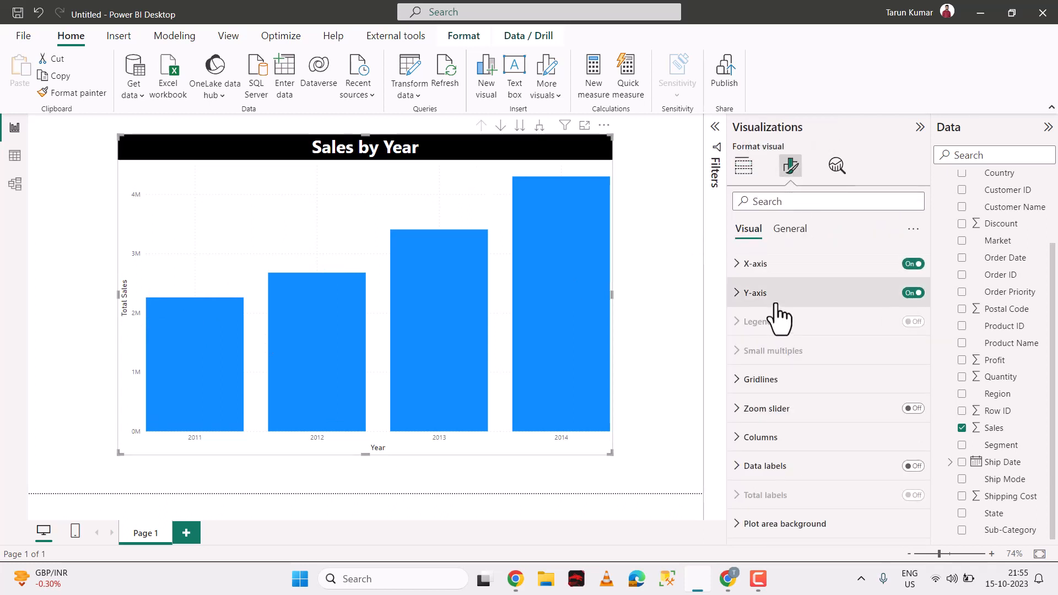
click(787, 293)
scroll(777, 358, down, 3)
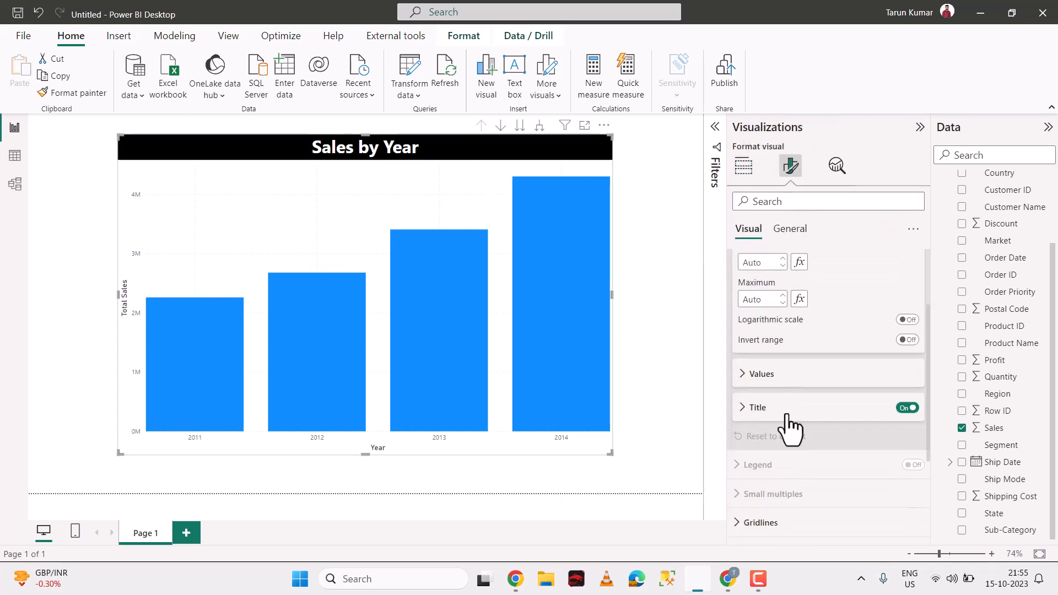
click(787, 415)
scroll(794, 424, down, 3)
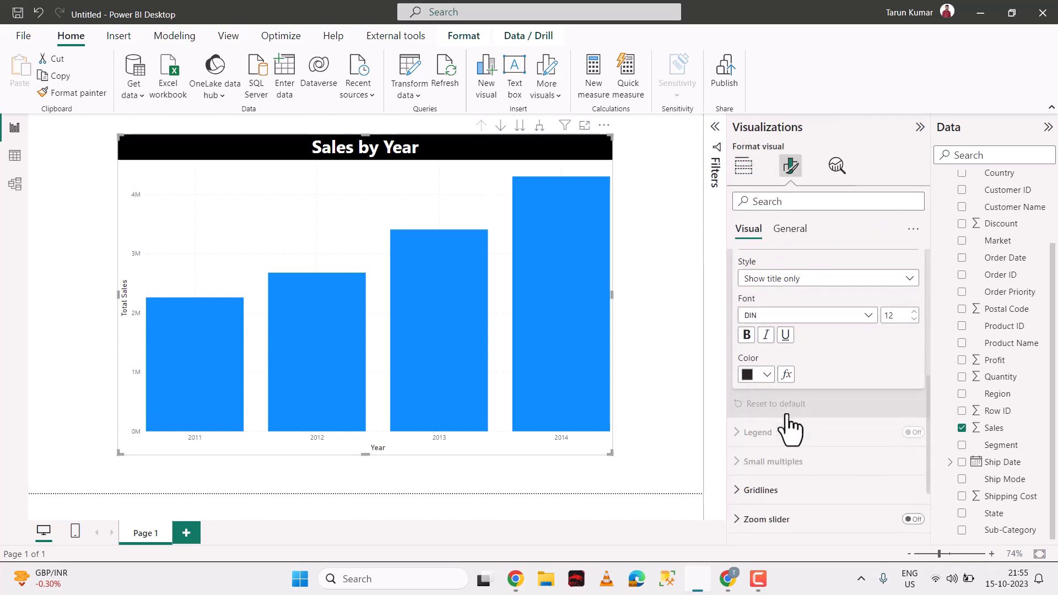
click(770, 317)
scroll(781, 474, down, 5)
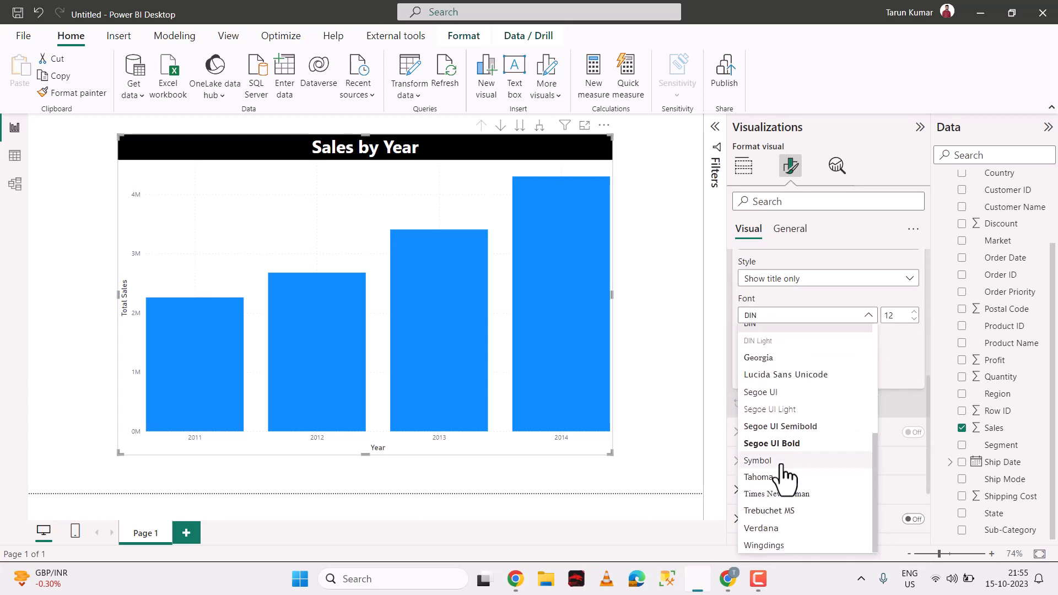
click(774, 392)
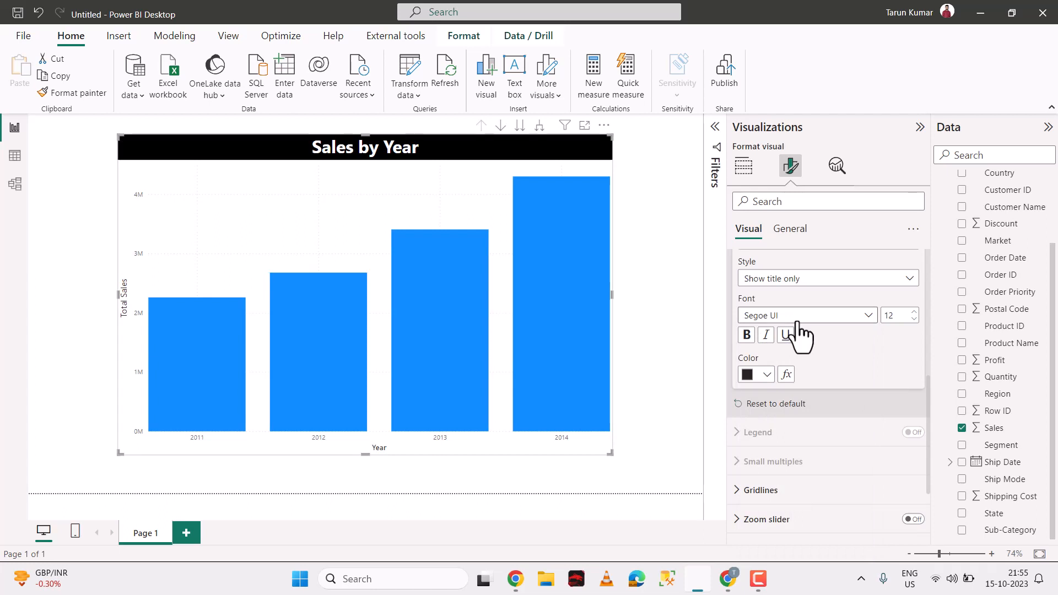
click(746, 335)
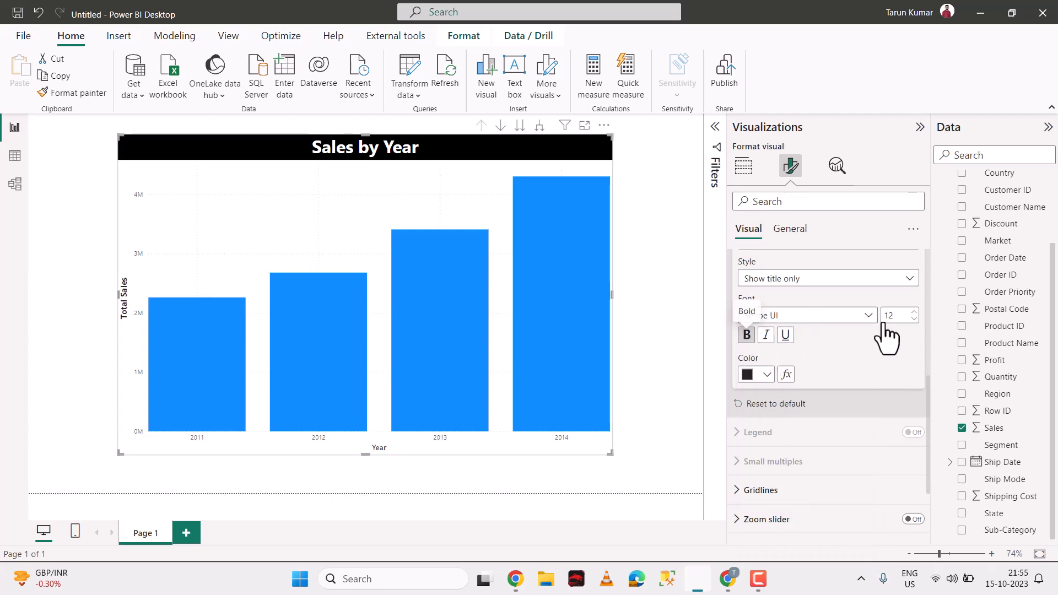
Step: Set the Y-axis title's font size to 17 and collapse its title settings
click(914, 312)
click(914, 312)
click(914, 313)
click(913, 312)
click(913, 313)
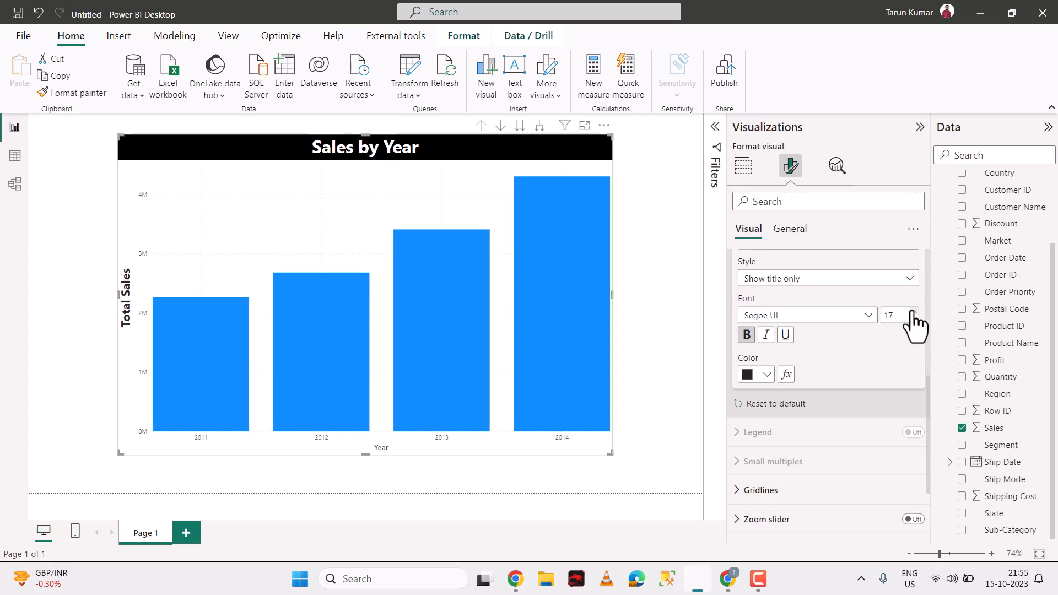
scroll(792, 380, up, 2)
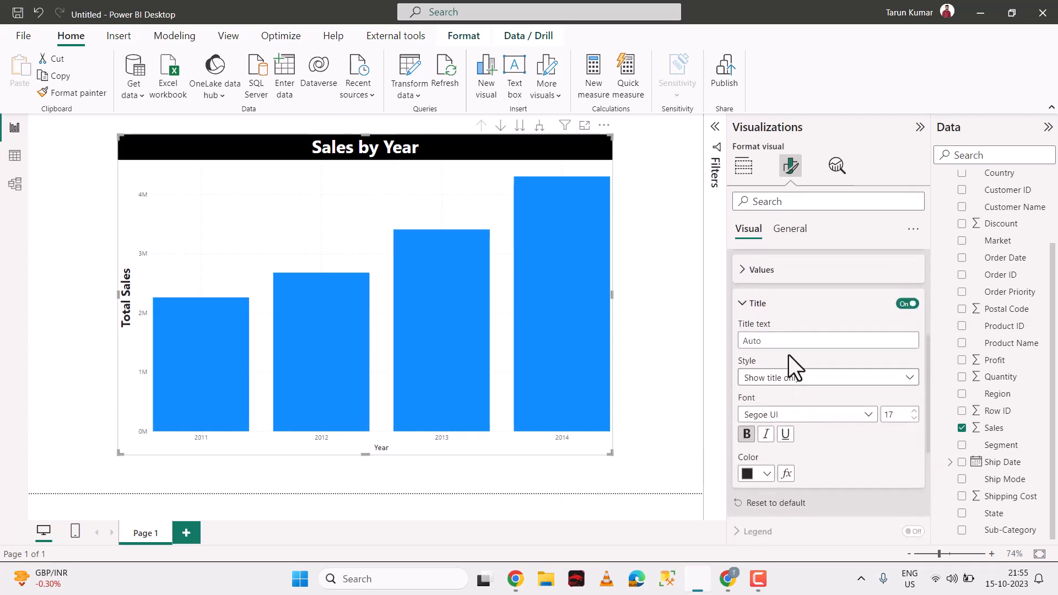
click(758, 306)
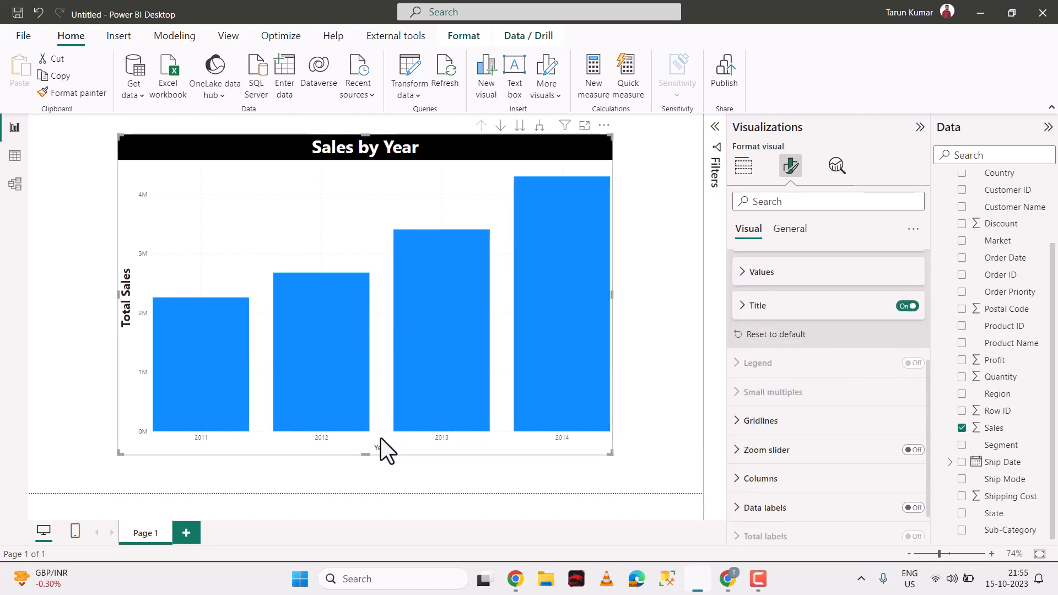
Step: Set the X-axis title's font to Segoe UI
scroll(756, 345, up, 4)
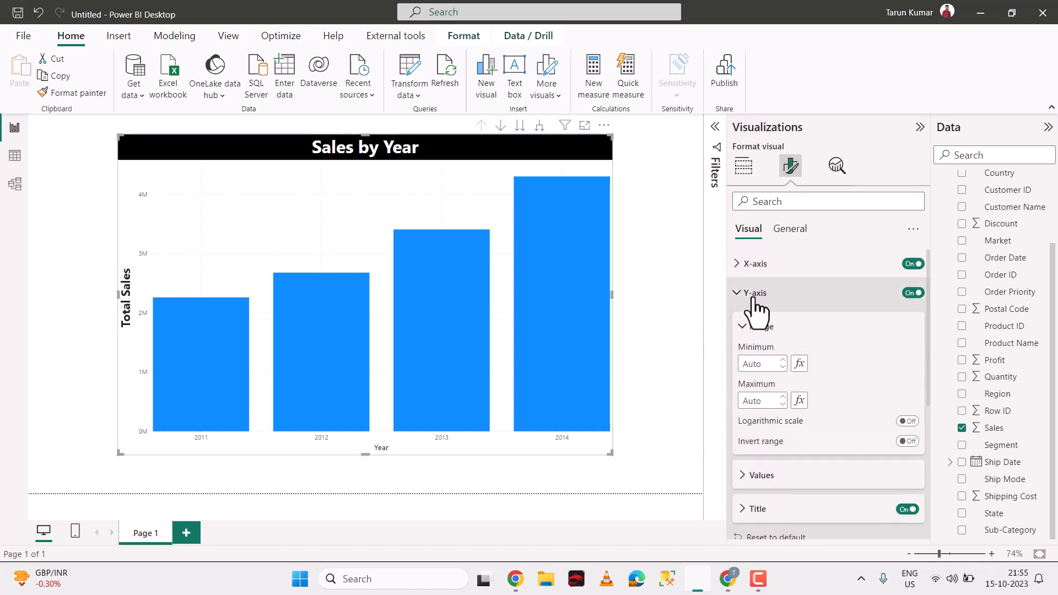
click(754, 295)
click(758, 270)
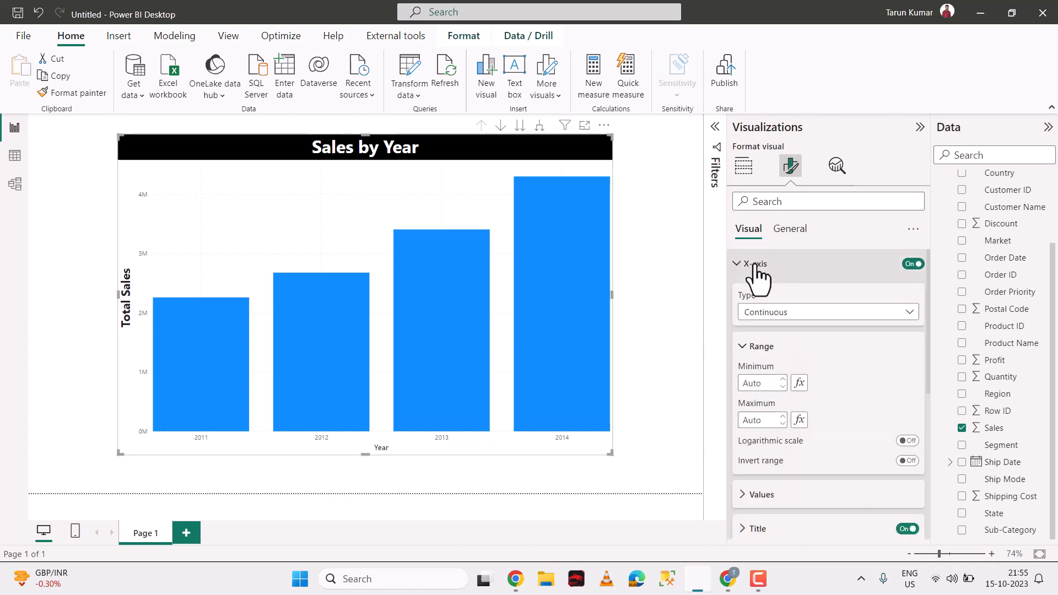
scroll(768, 276, down, 5)
click(780, 342)
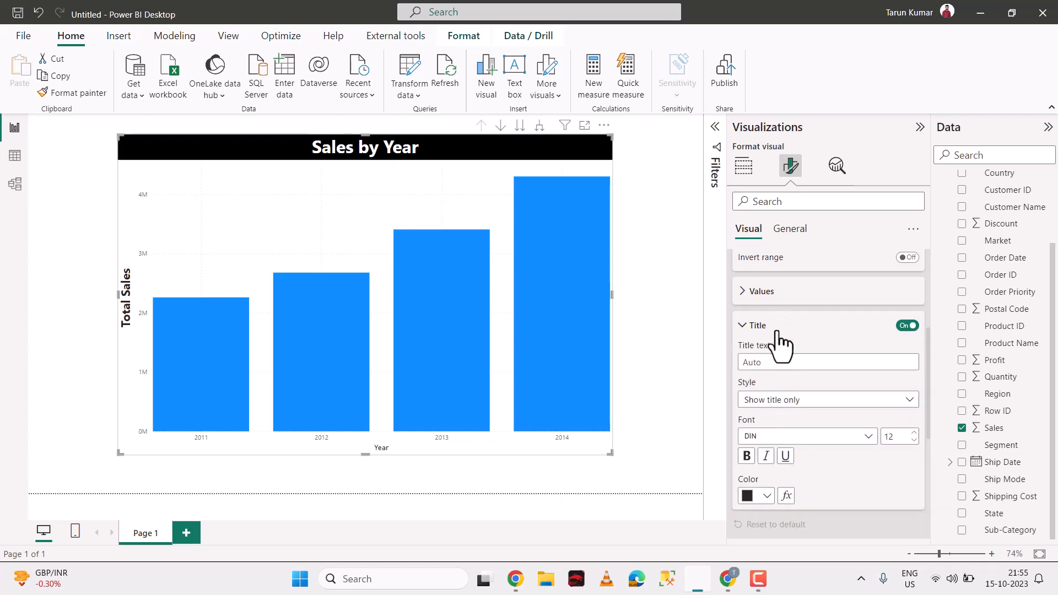
click(788, 437)
scroll(782, 353, down, 3)
click(765, 318)
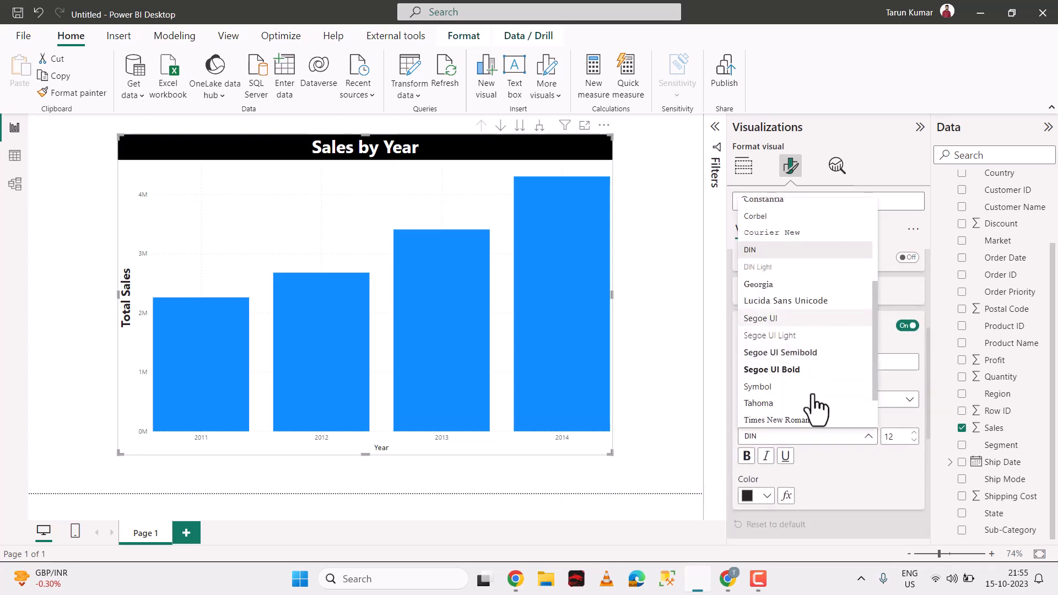
Step: Set the X-axis title's font size to 18 and make it bold
click(913, 433)
click(913, 434)
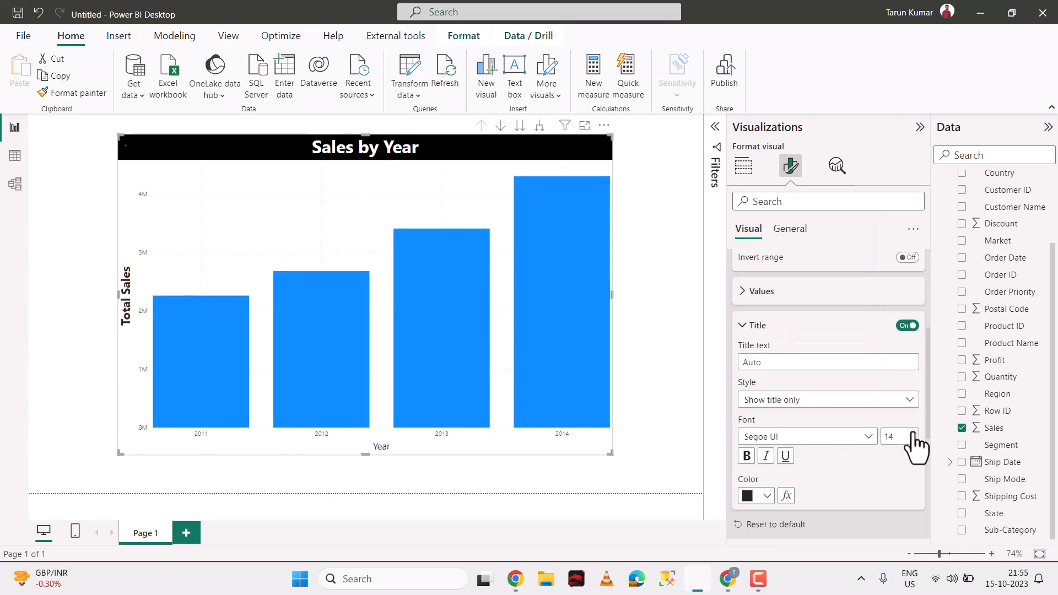
click(913, 433)
click(913, 434)
click(914, 433)
click(913, 433)
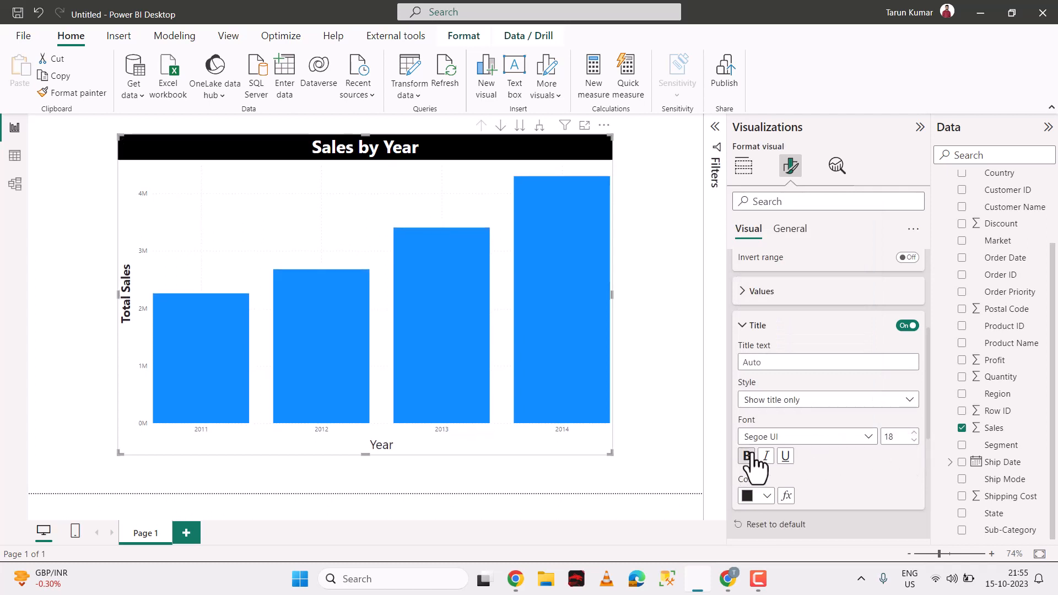
click(751, 453)
Step: Set the X-axis title's color to black and collapse the X-axis settings
click(767, 495)
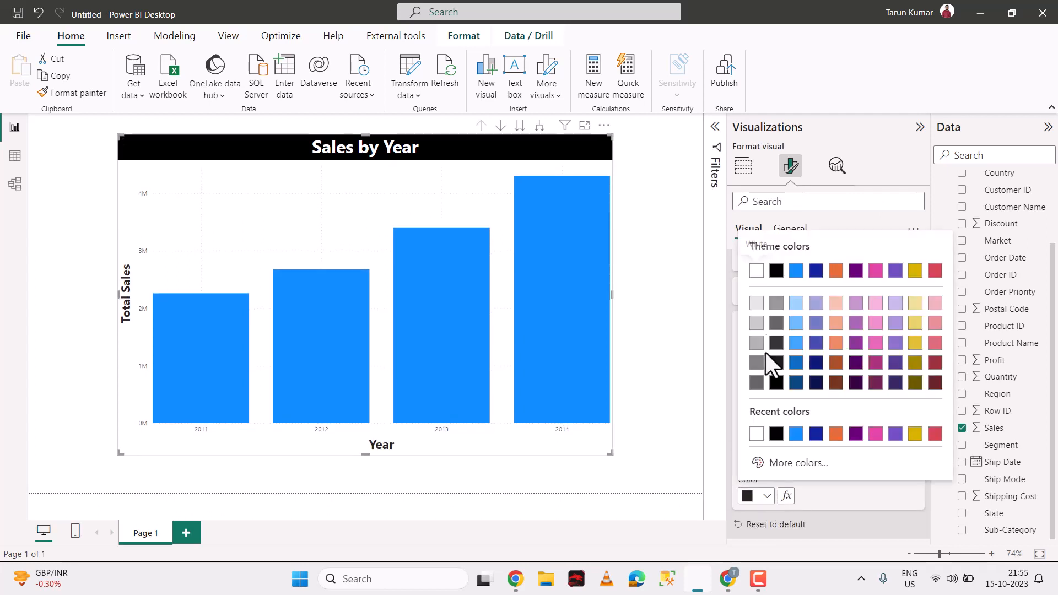
click(775, 273)
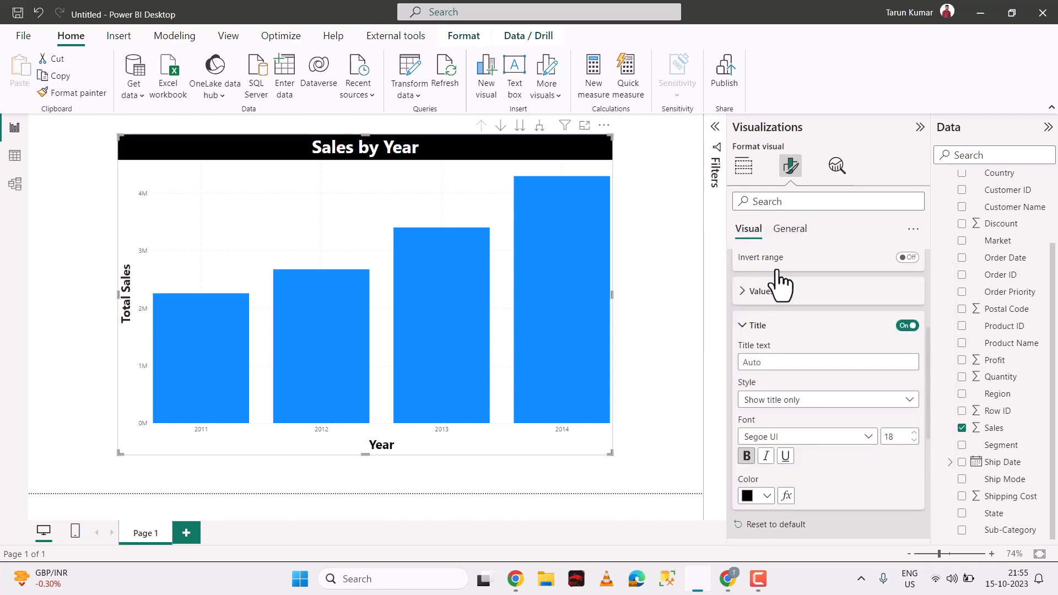
scroll(802, 361, up, 3)
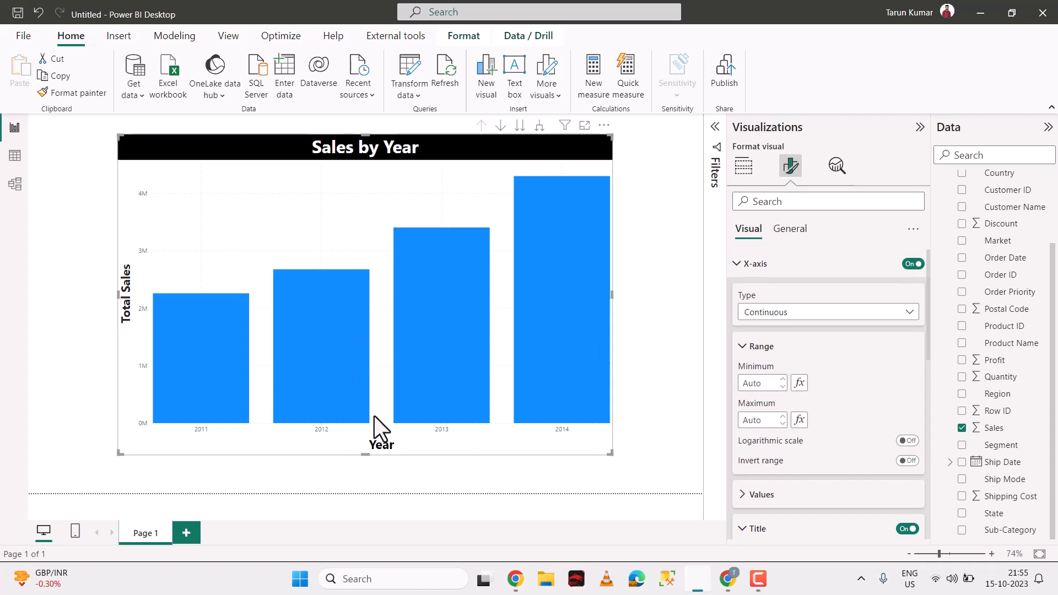
click(754, 265)
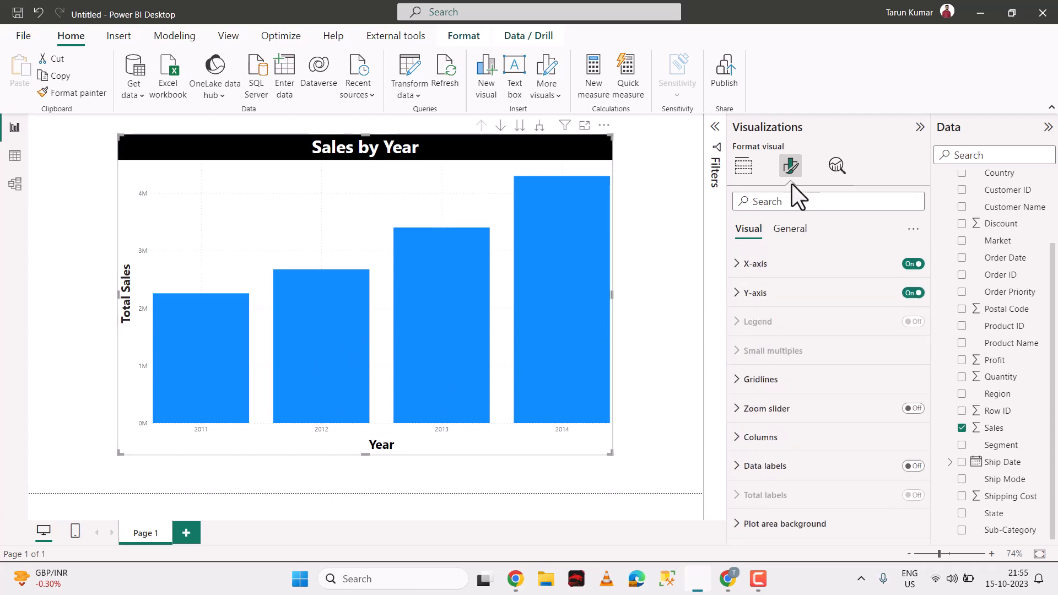
Step: Make the X-axis values bold and set their font size to 14
click(766, 264)
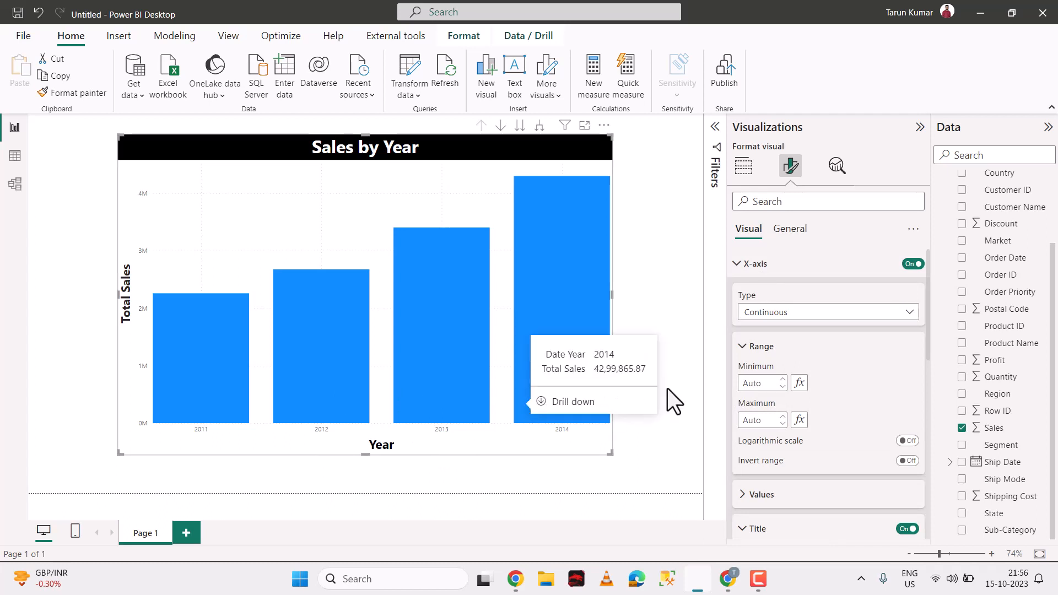
scroll(769, 281, down, 4)
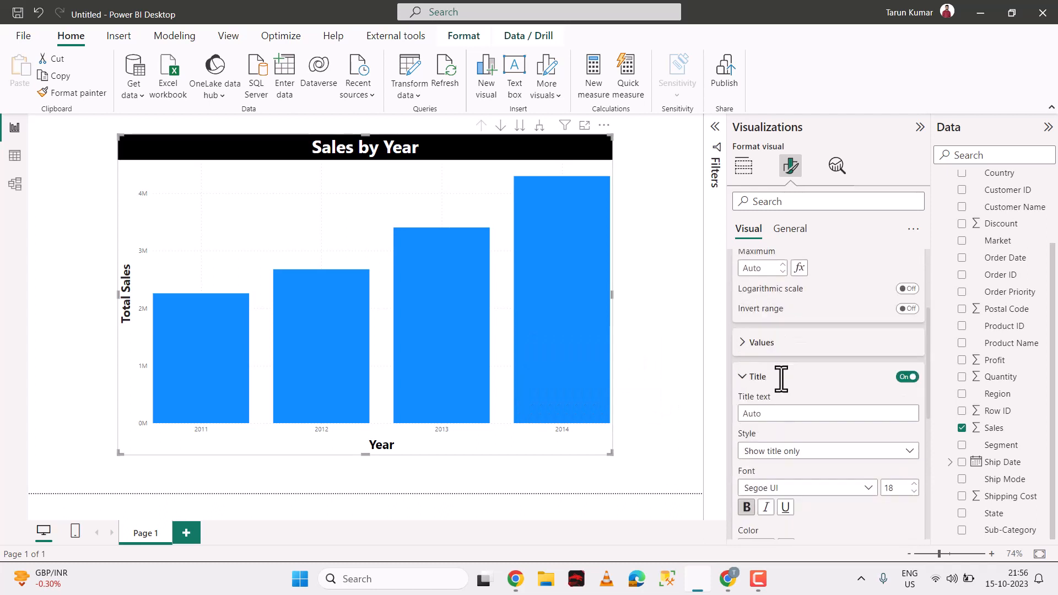
click(764, 325)
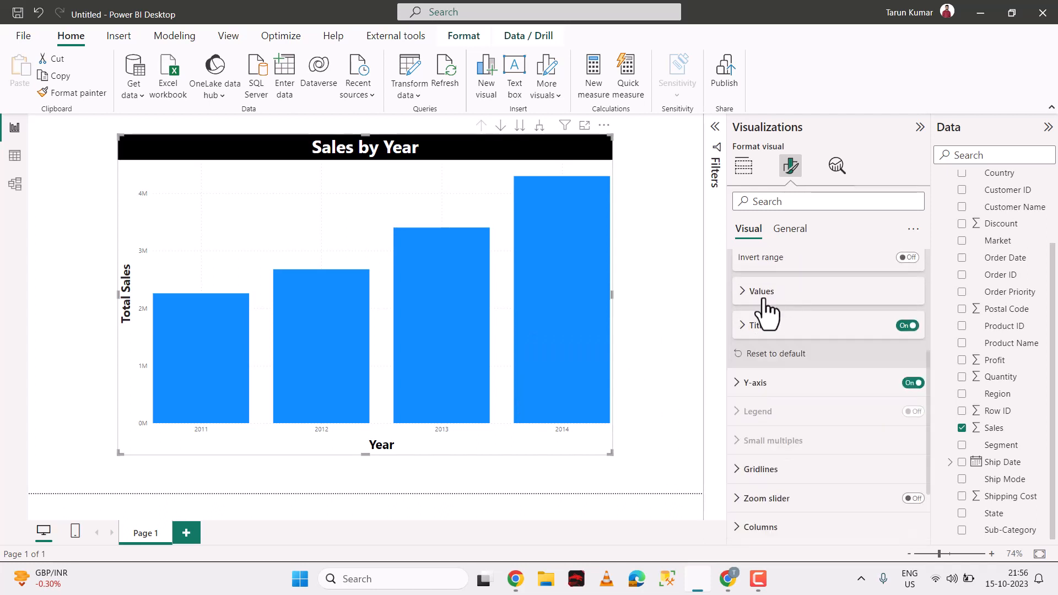
click(763, 292)
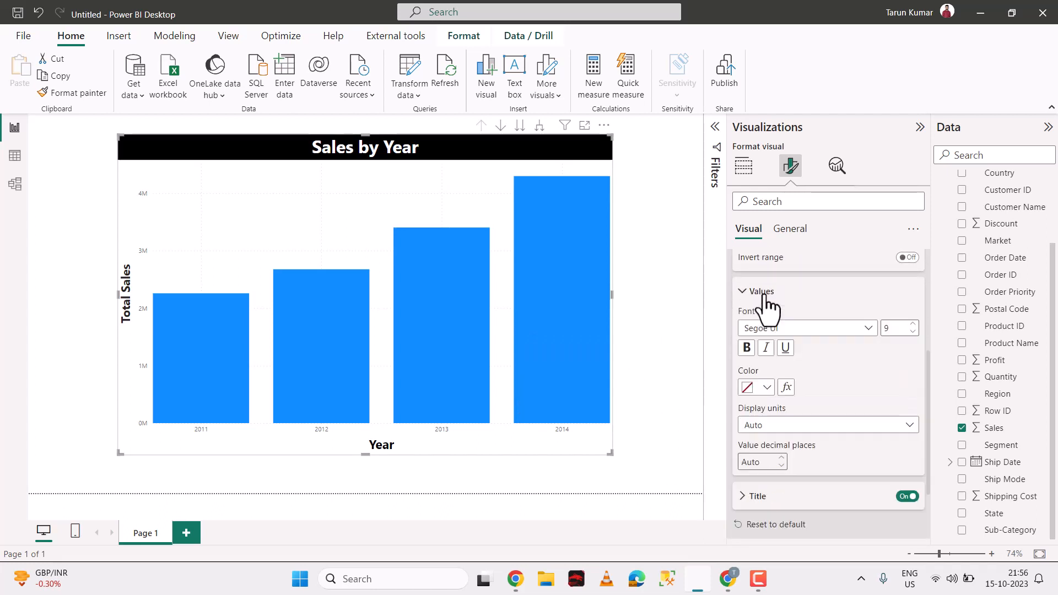
click(748, 348)
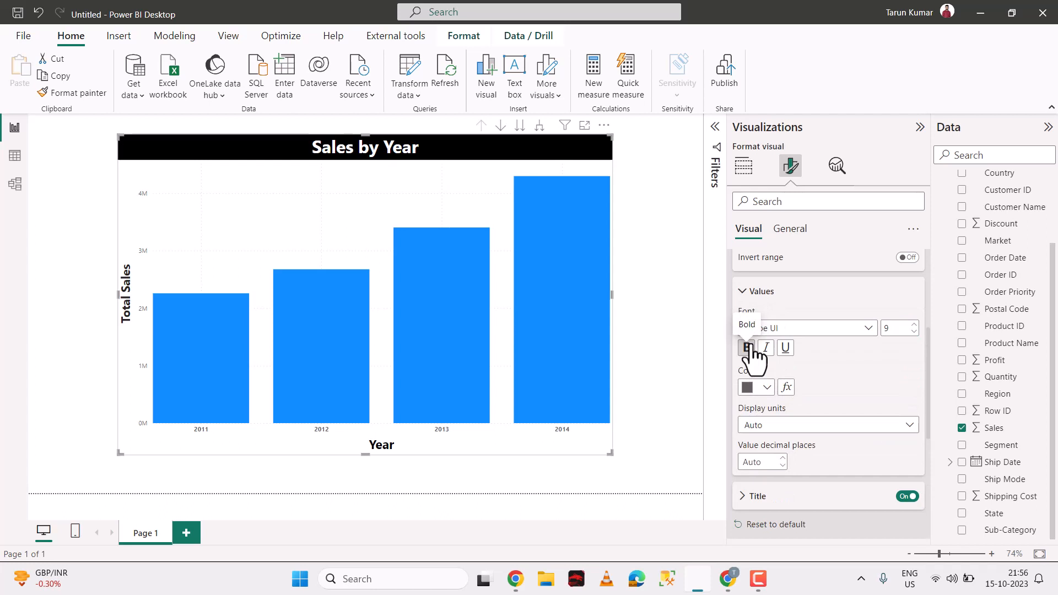
click(823, 331)
click(822, 332)
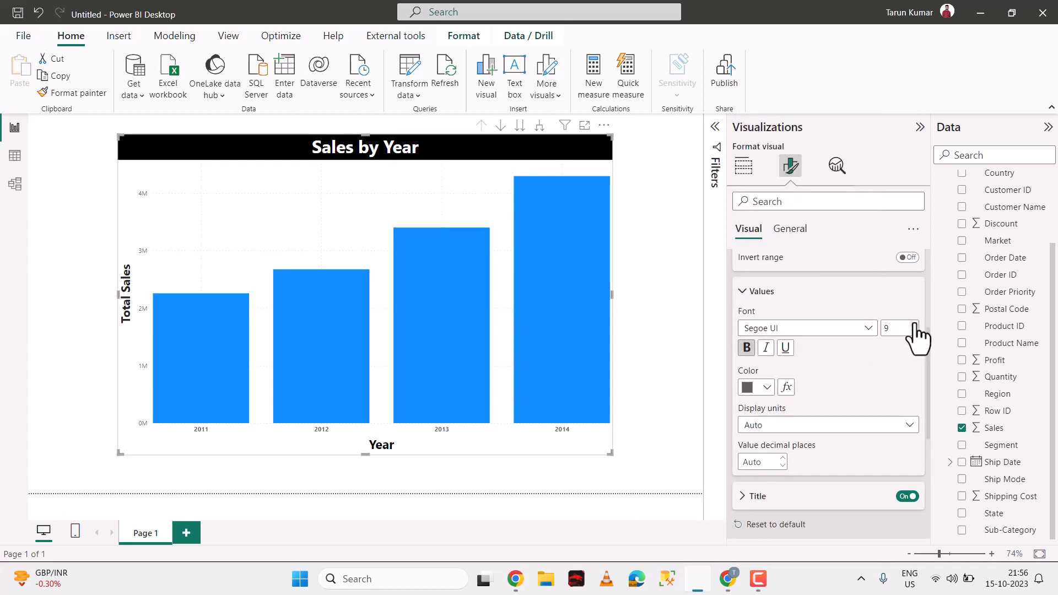
click(914, 325)
click(914, 325)
click(914, 325)
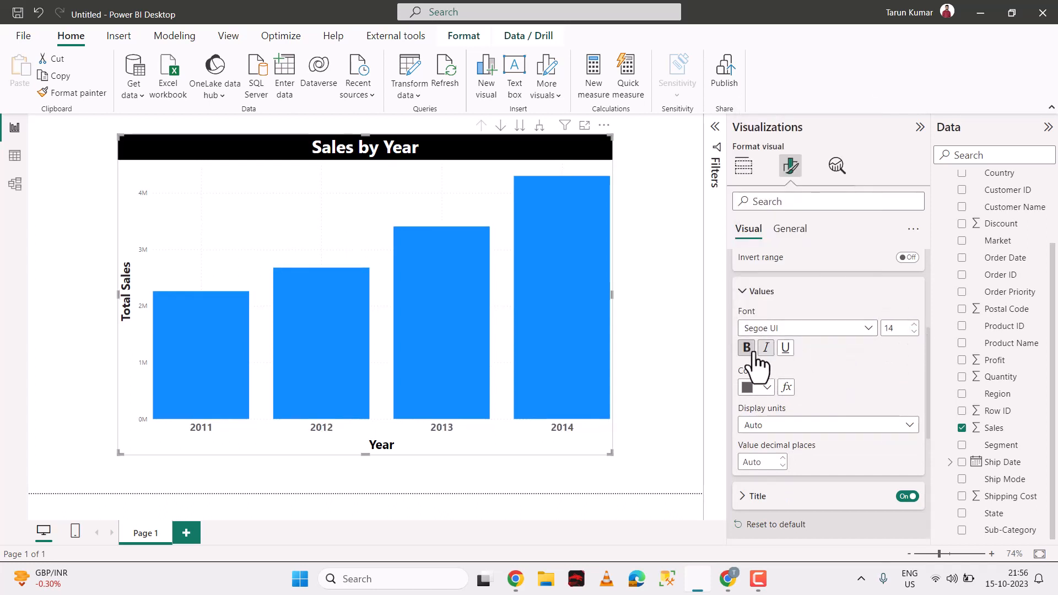
Step: Set the X-axis values' color to black, leave their display units on Auto, and collapse the X-axis settings
click(758, 387)
click(776, 163)
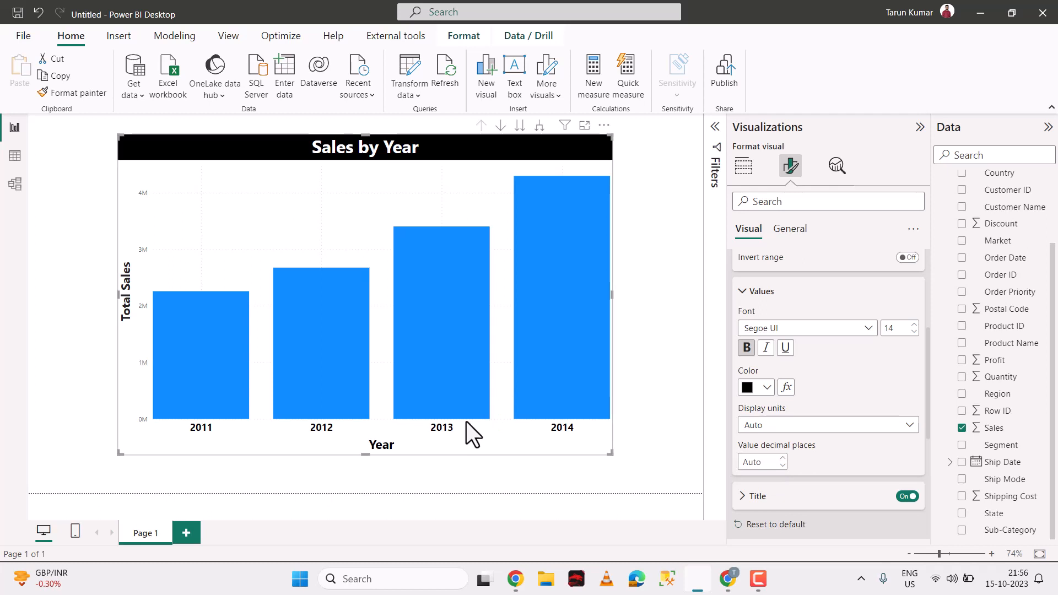
click(808, 431)
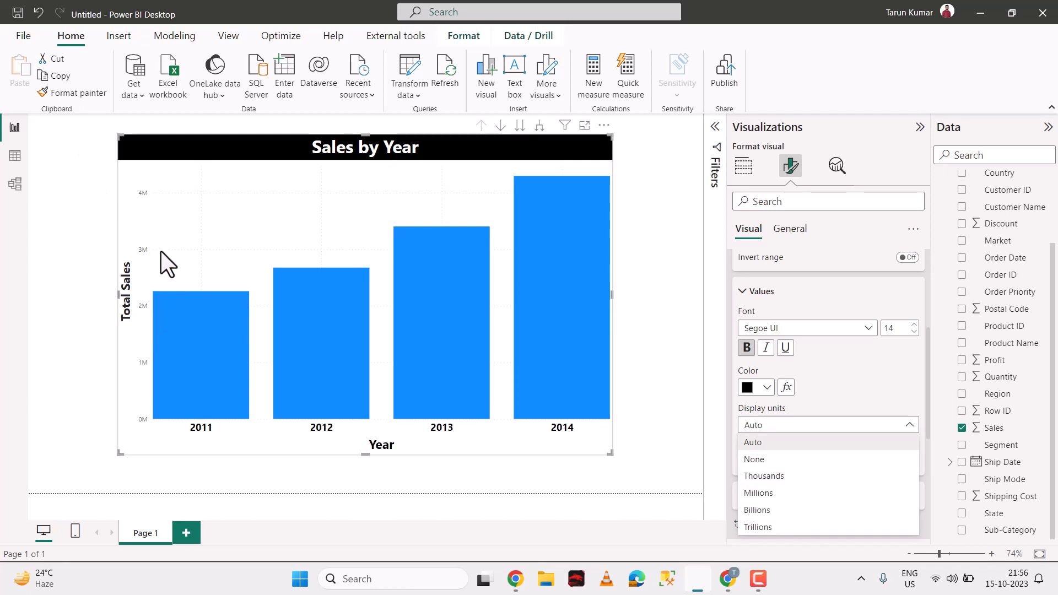
click(294, 219)
scroll(860, 339, up, 3)
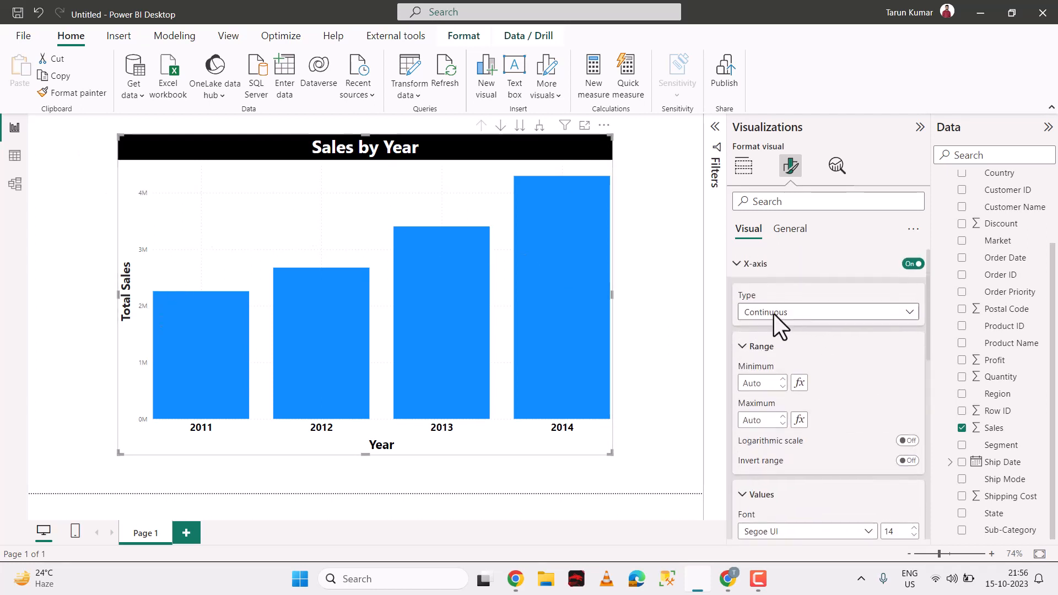
click(747, 265)
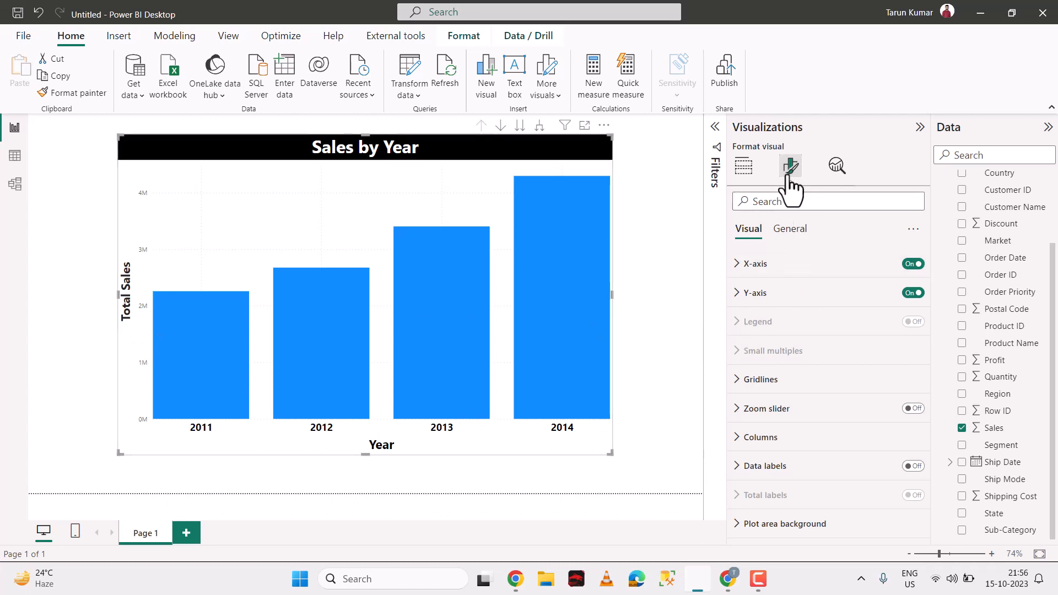
Step: Set the Y-axis values' font size to 14 and make them bold
click(770, 297)
scroll(766, 397, down, 3)
click(772, 276)
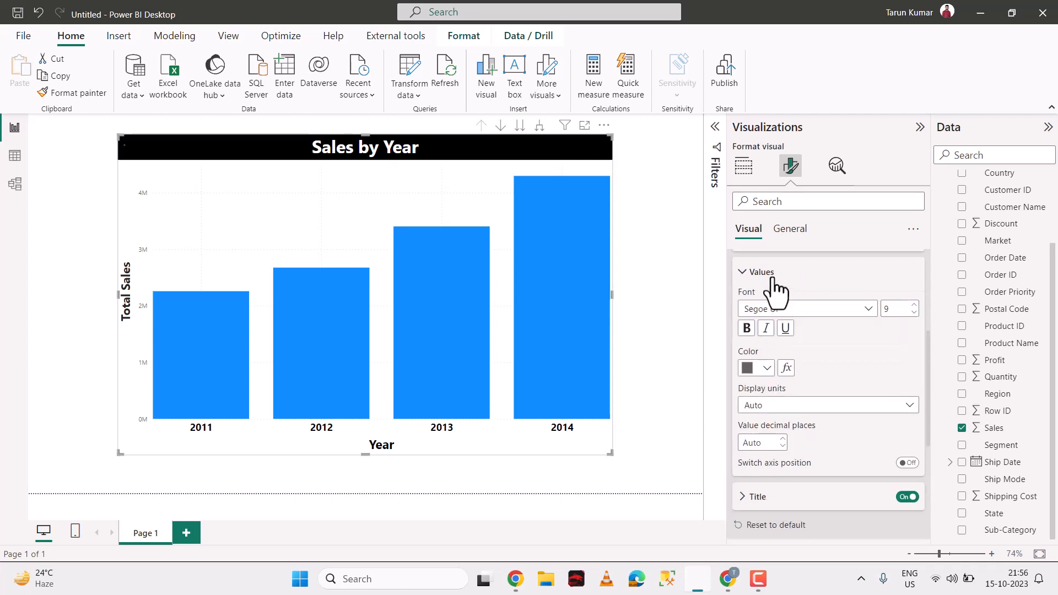
click(779, 306)
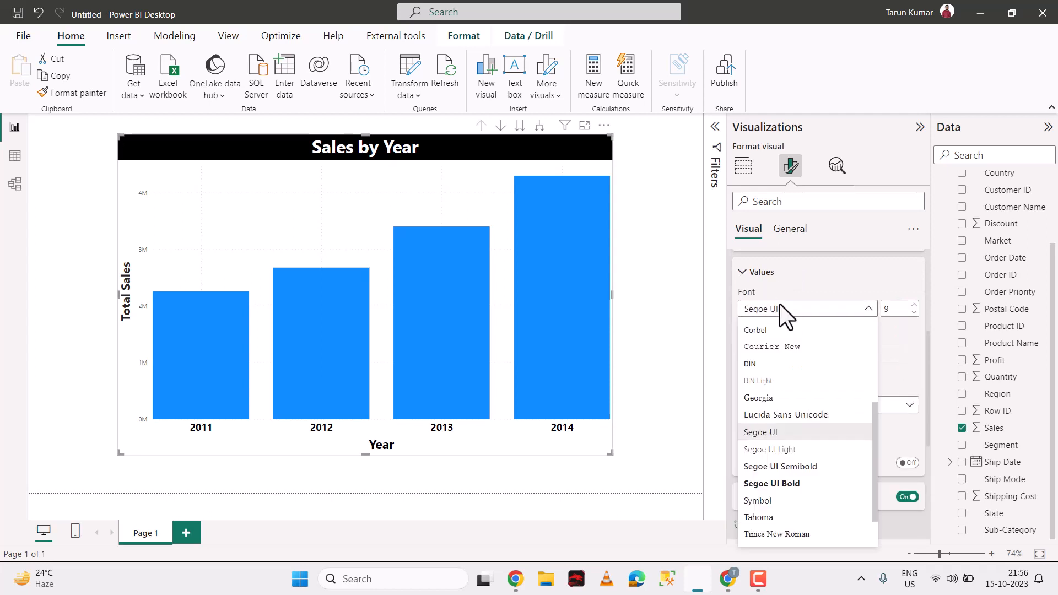
click(780, 309)
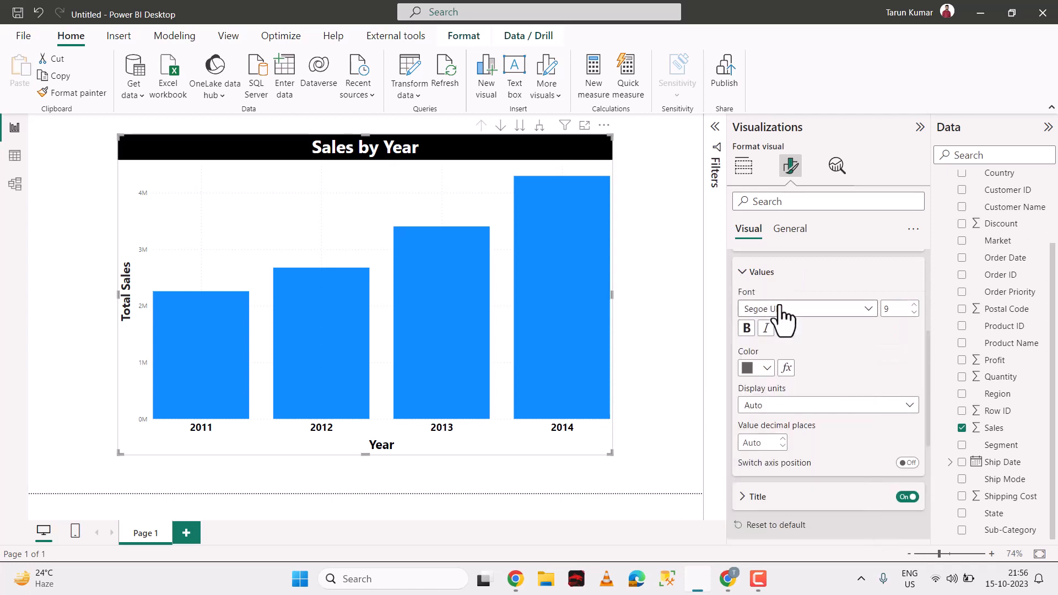
click(914, 306)
click(914, 306)
click(914, 305)
click(914, 305)
click(914, 305)
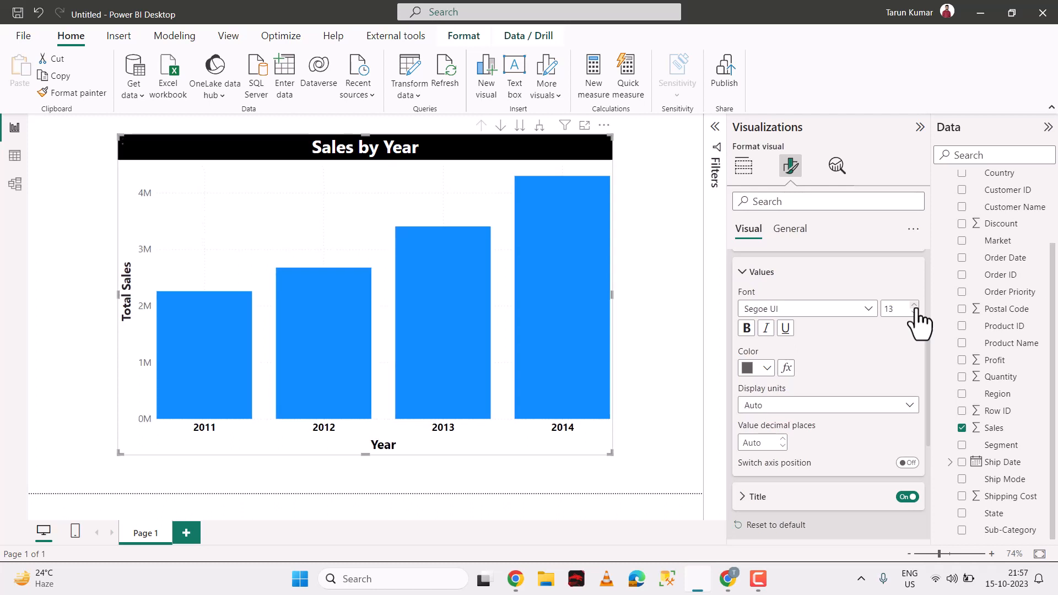
click(747, 328)
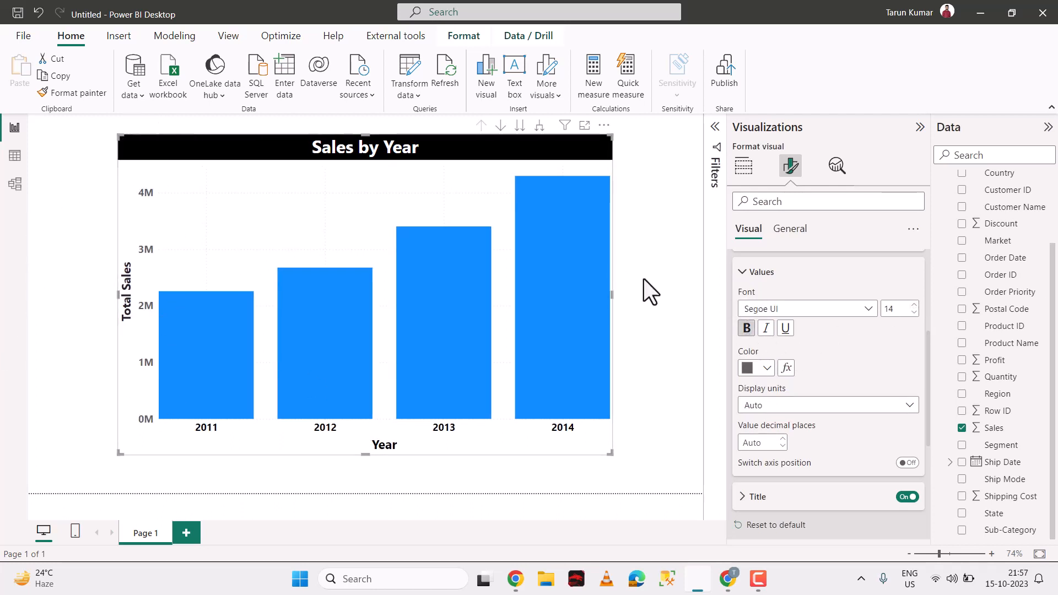
Step: Set the Y-axis values' color to black and collapse the Y-axis settings
click(785, 367)
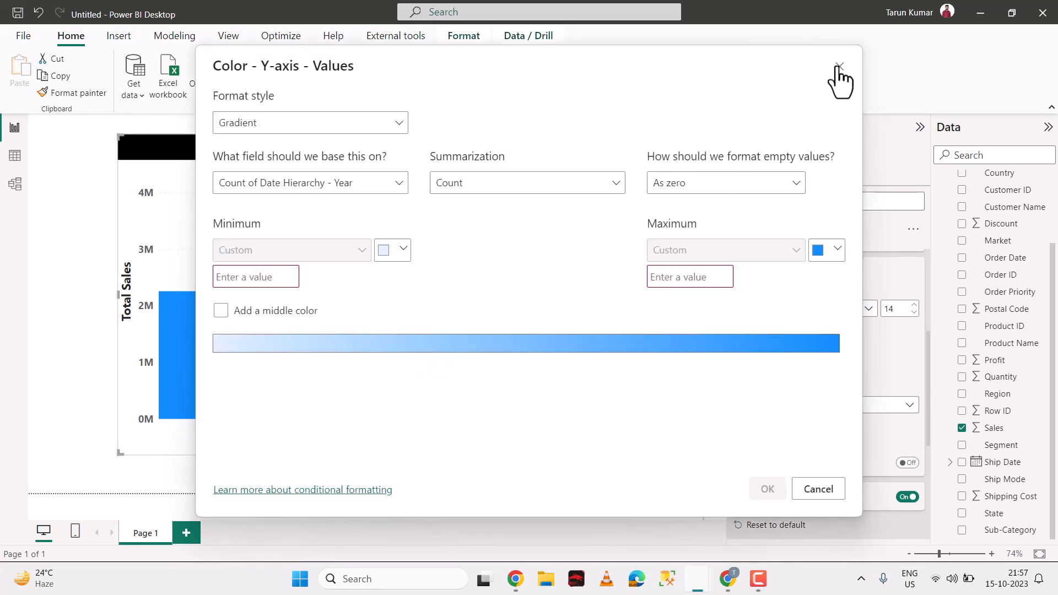
click(839, 66)
click(765, 368)
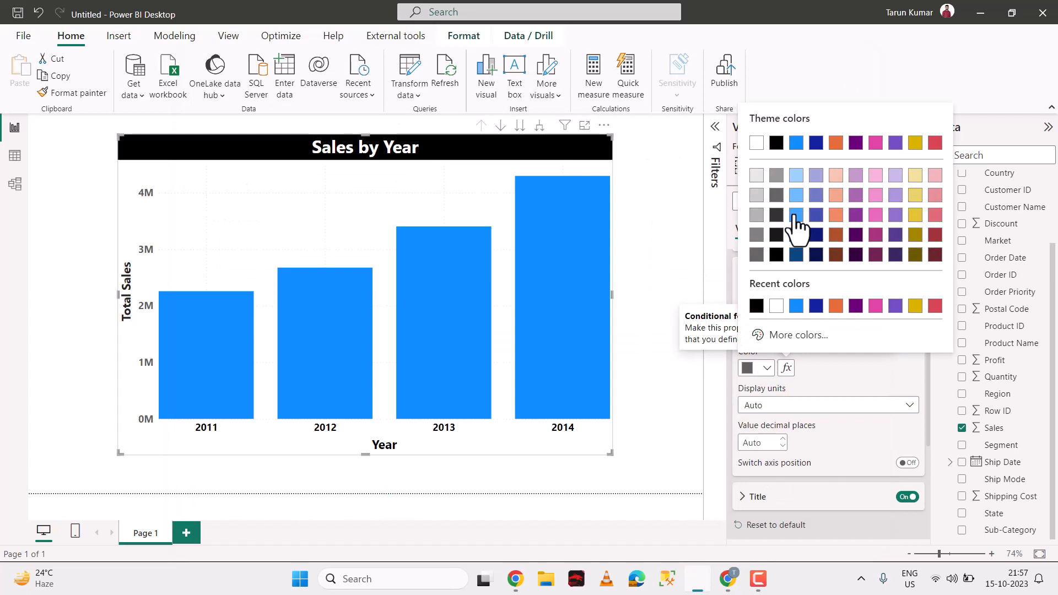
click(776, 143)
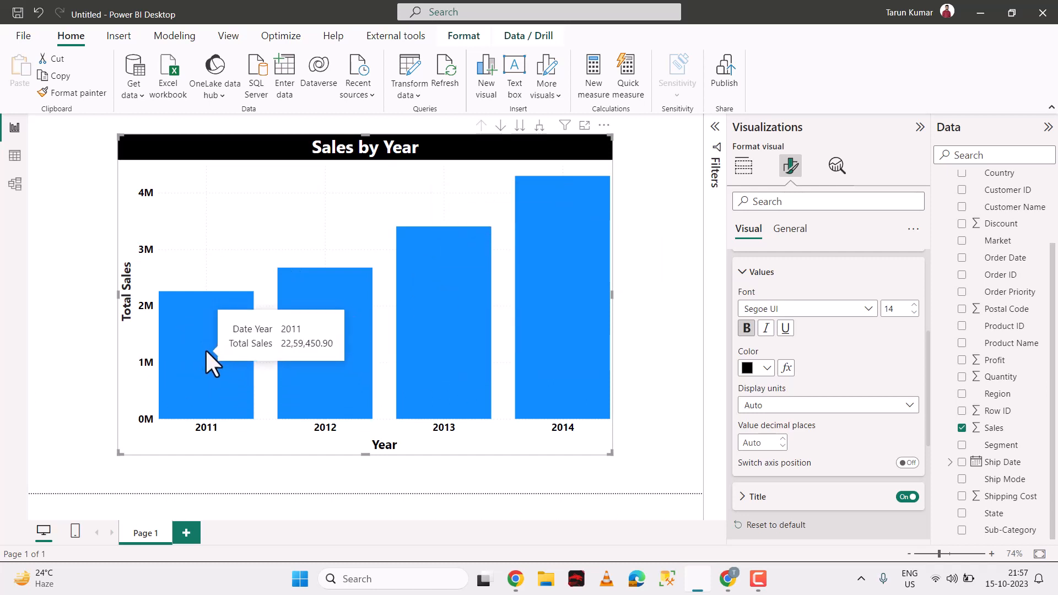
mouse_move(205, 349)
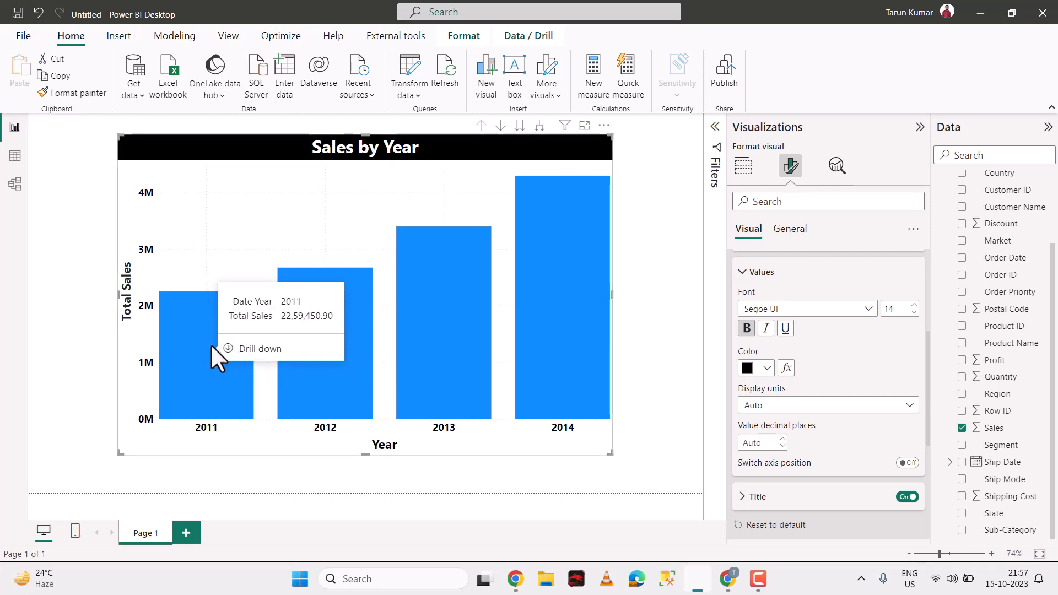
mouse_move(203, 325)
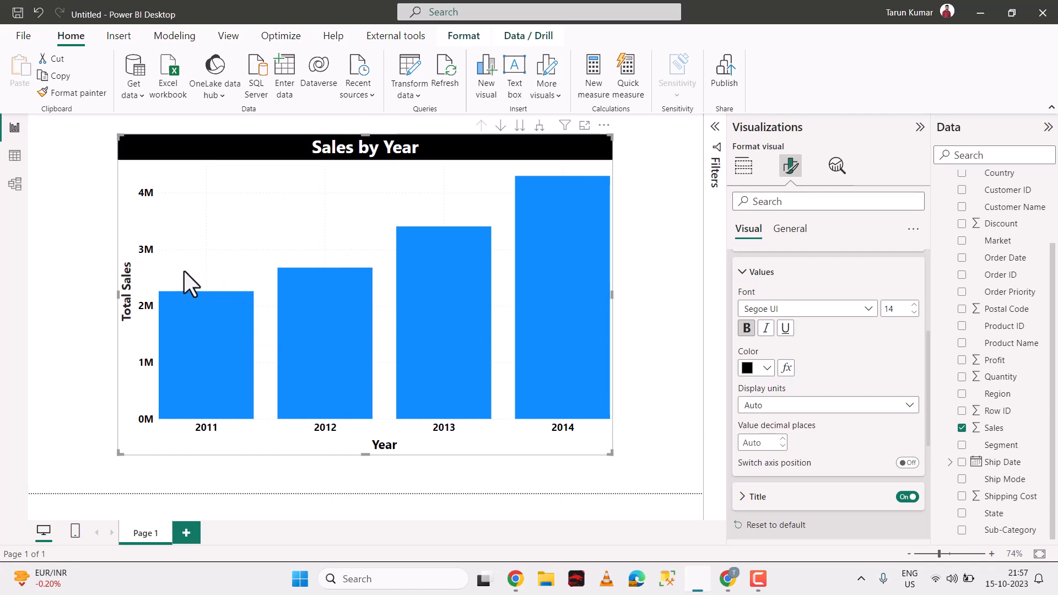
scroll(815, 309, up, 4)
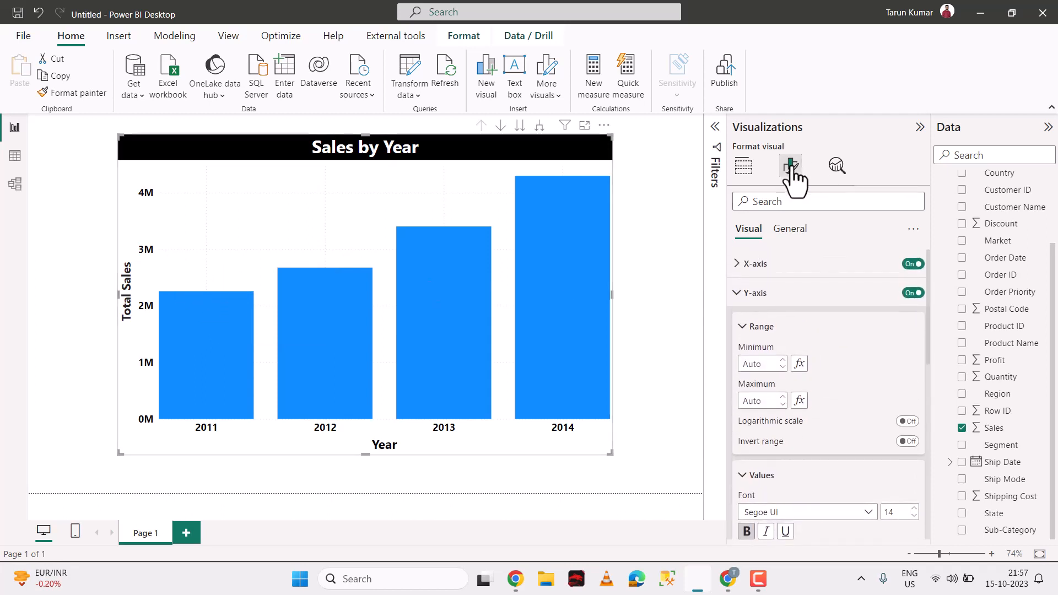
click(755, 292)
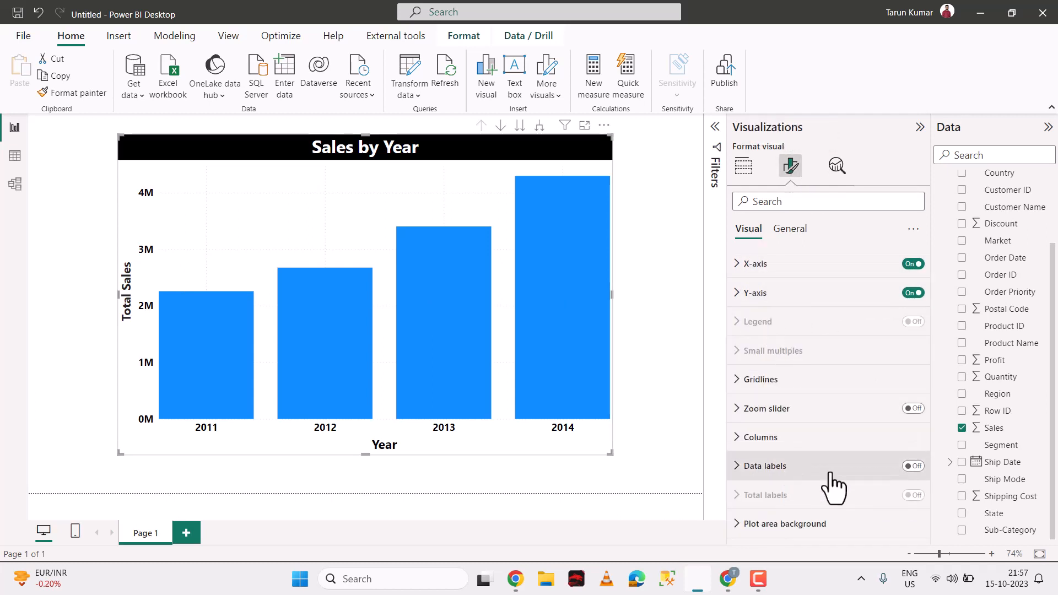
Step: Turn on data labels for the columns and expand the data label settings
click(912, 466)
click(779, 480)
scroll(788, 346, up, 1)
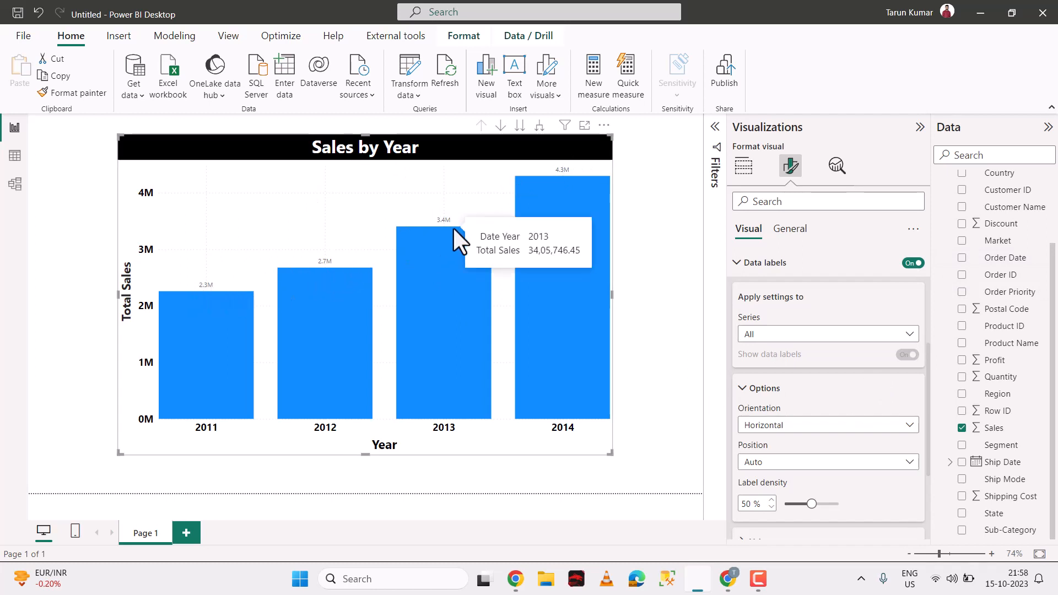
Step: Try the Inside end and Outside end positions for the data labels
scroll(777, 461, down, 2)
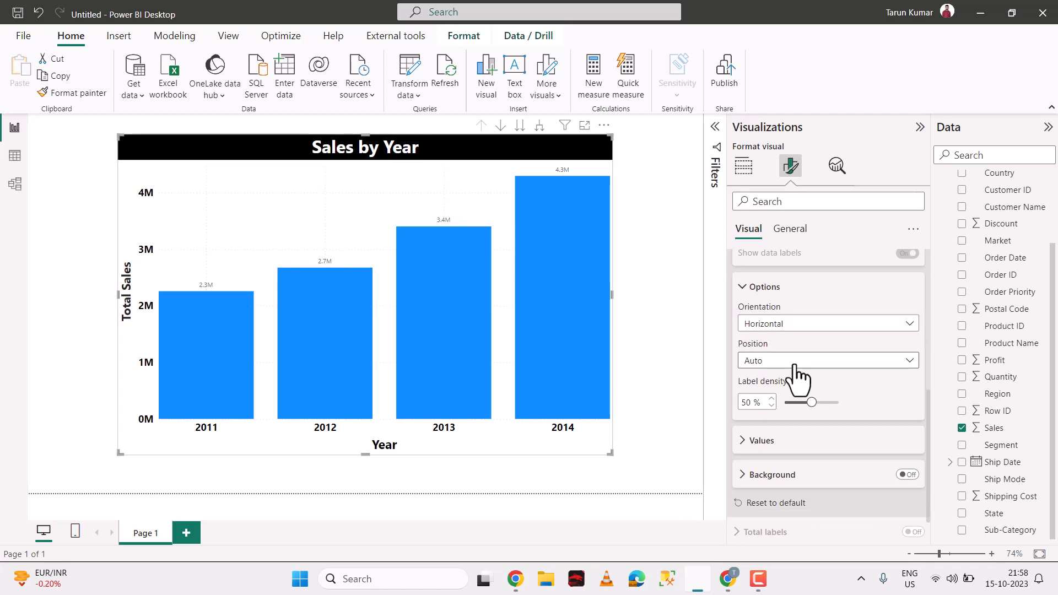
click(795, 366)
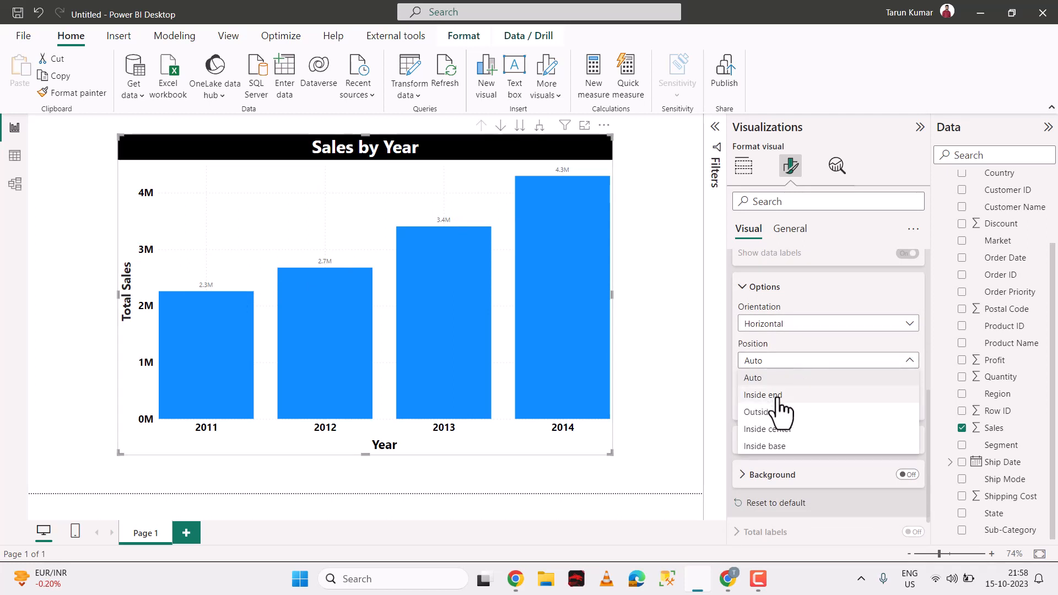
click(778, 398)
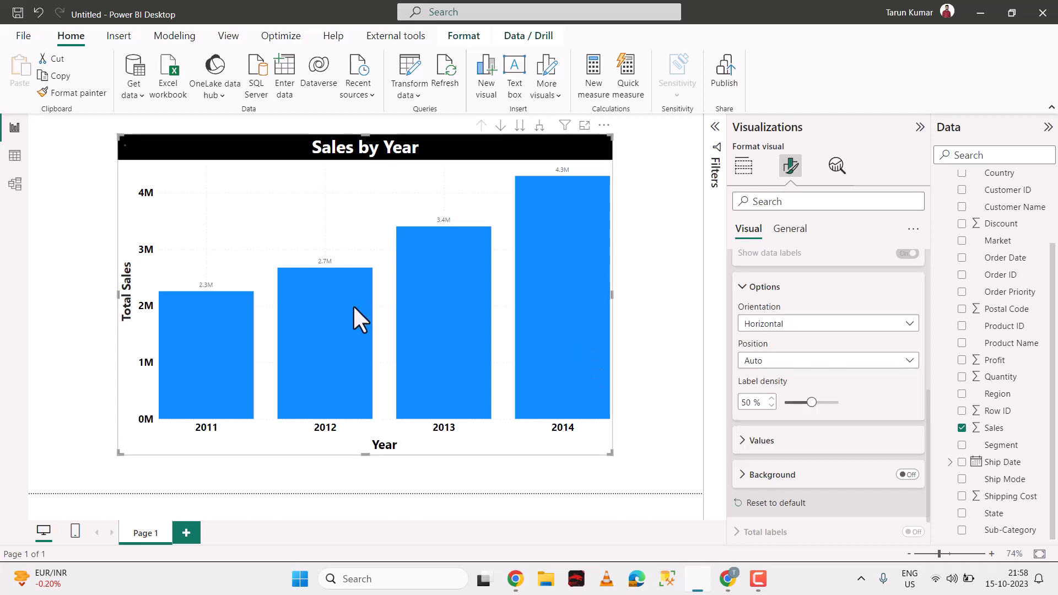
click(794, 361)
click(782, 413)
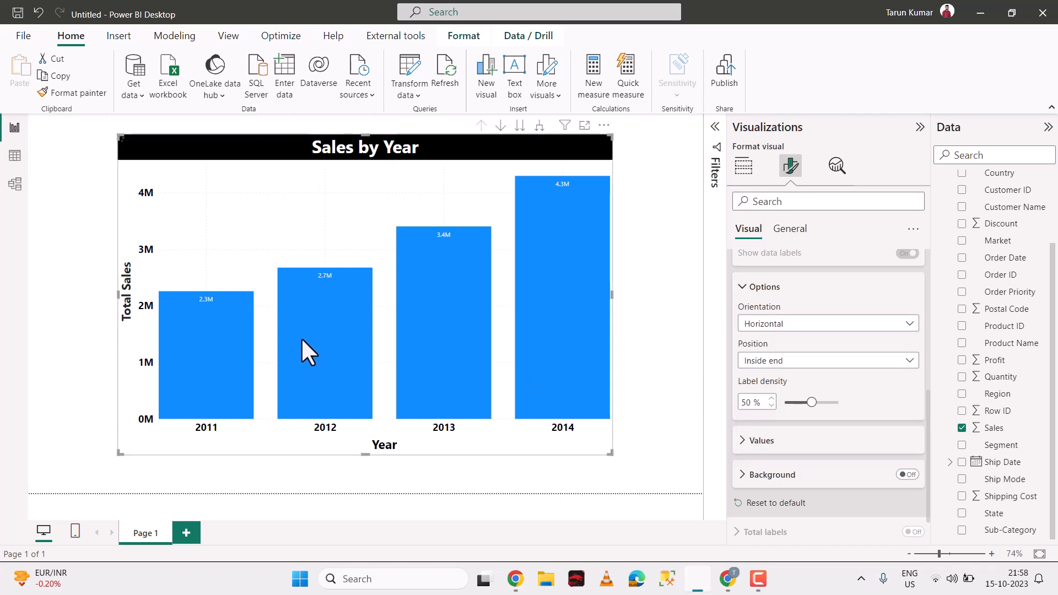
Step: Try the Inside center and Inside base positions for the data labels
click(777, 361)
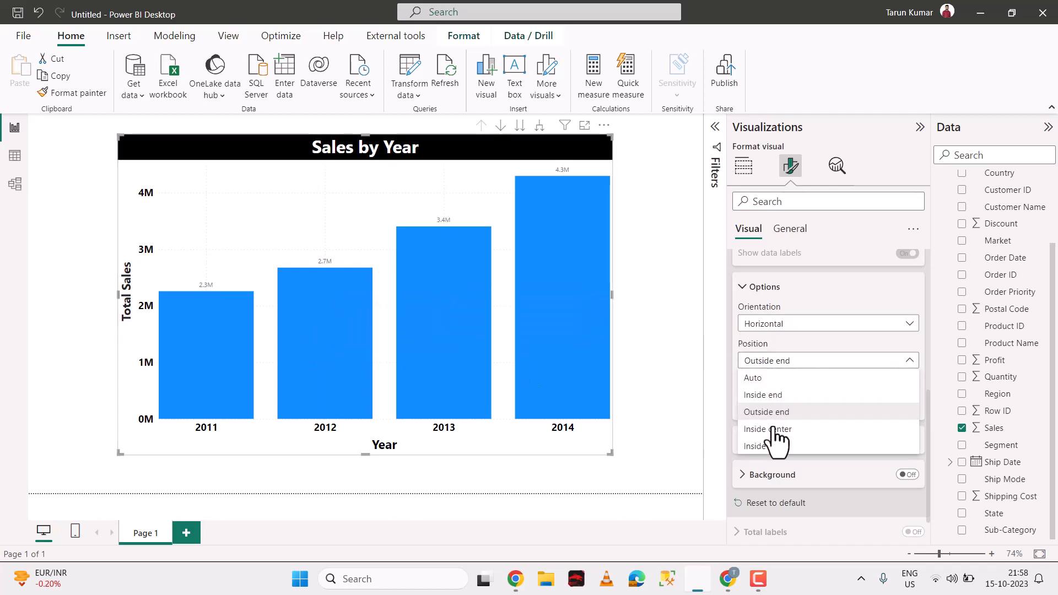
click(775, 429)
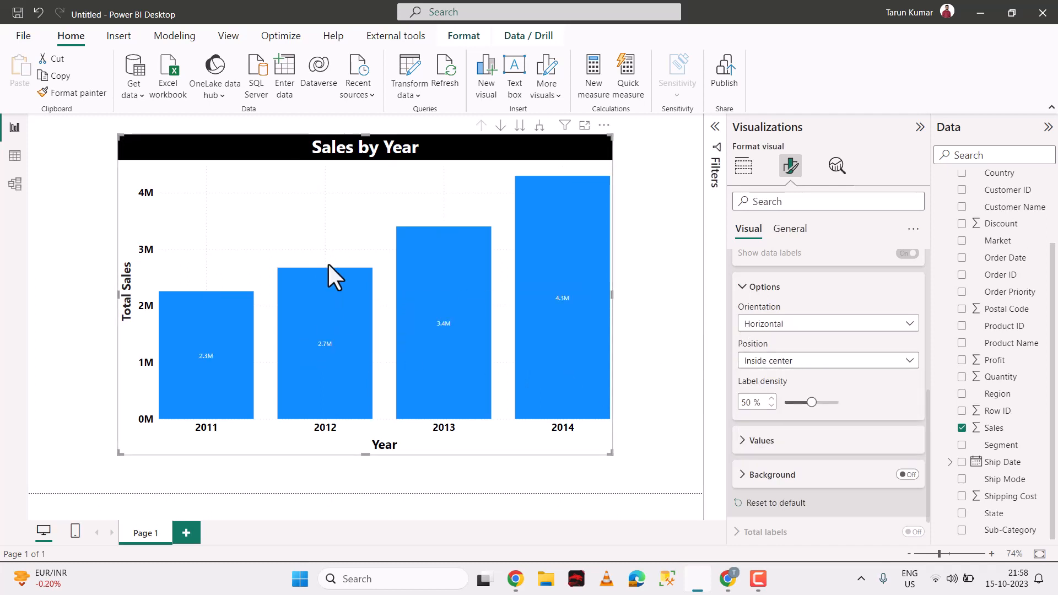
click(790, 361)
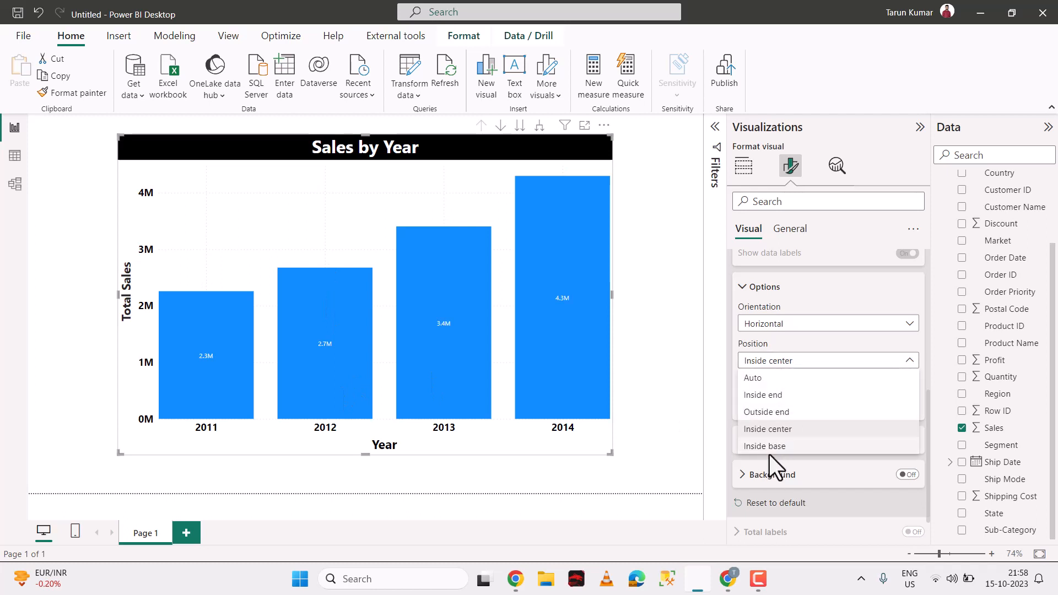
Step: Try the Auto position for the data labels and settle on Outside end
click(783, 364)
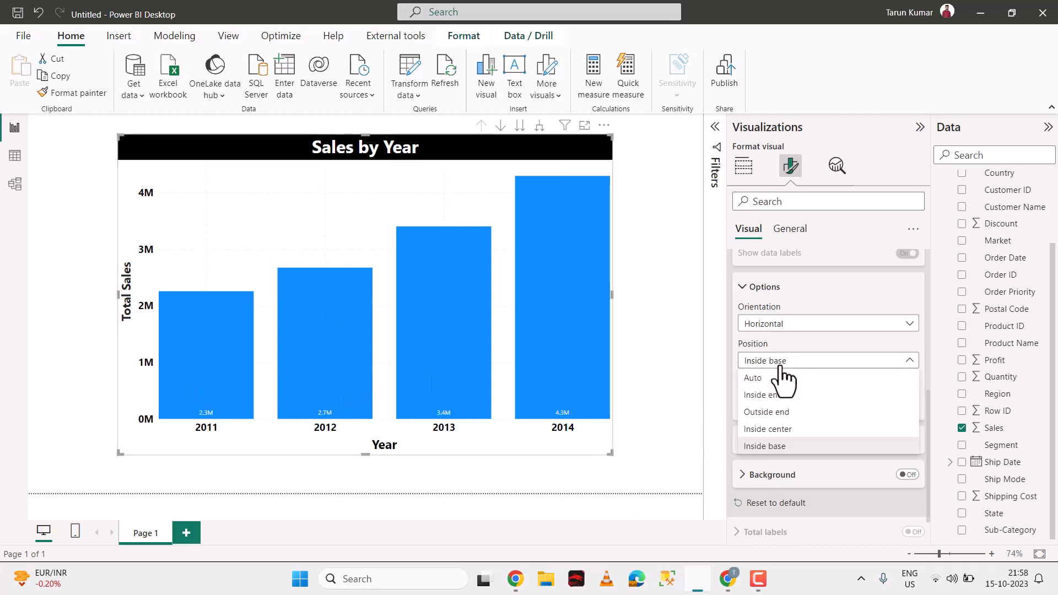
click(773, 379)
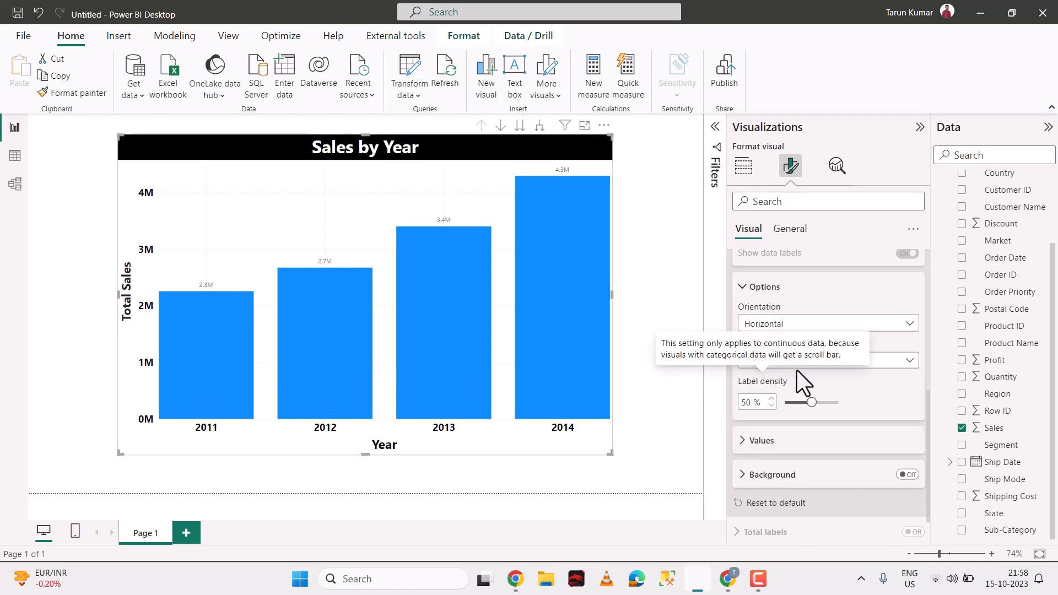
click(869, 366)
click(815, 413)
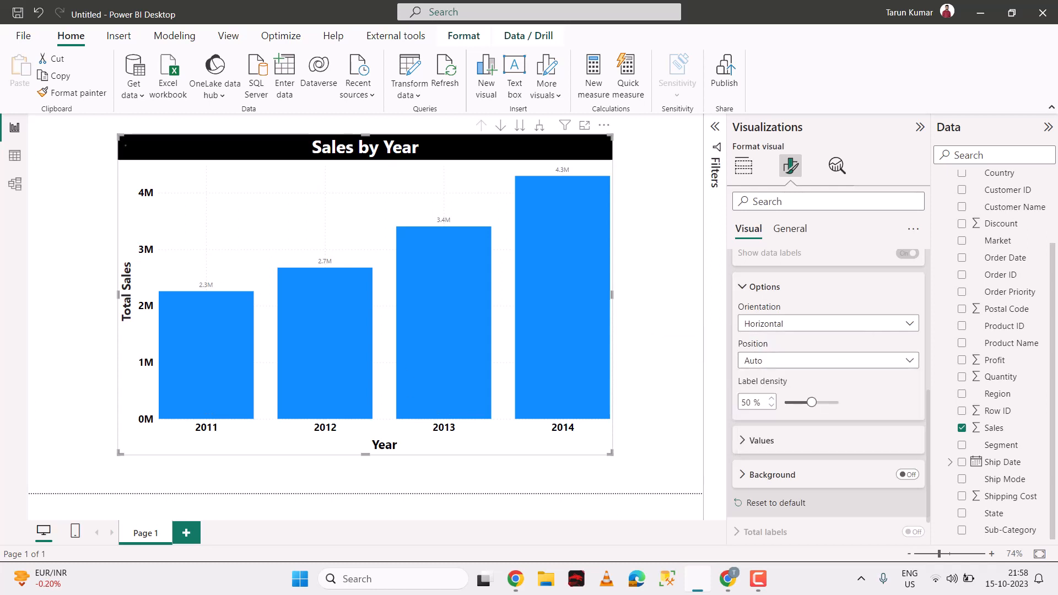
Step: Try the Vertical orientation for the data labels and return it to Horizontal
scroll(771, 358, up, 3)
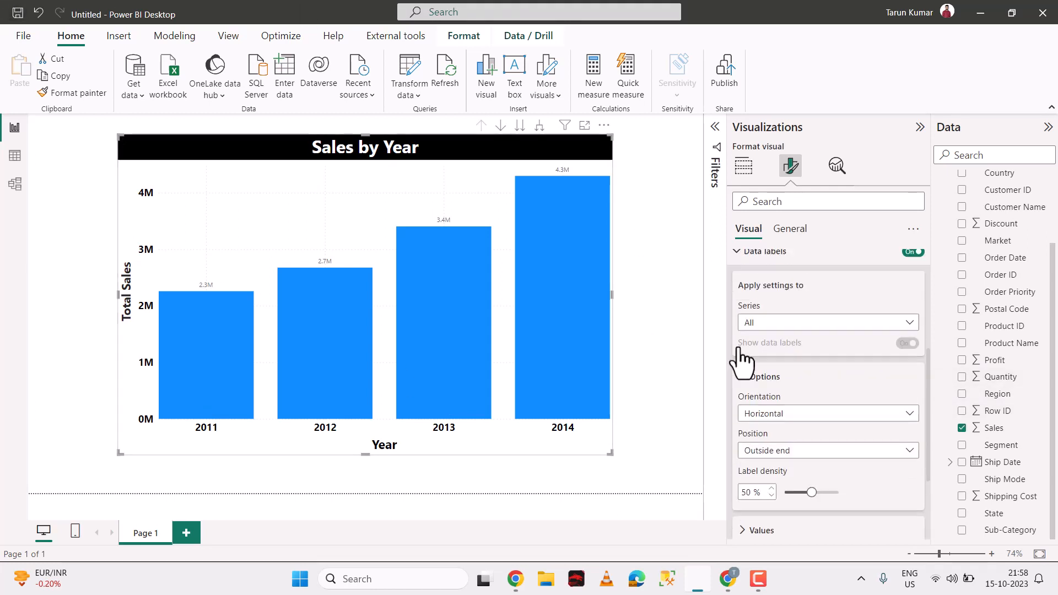
scroll(803, 408, down, 3)
click(794, 325)
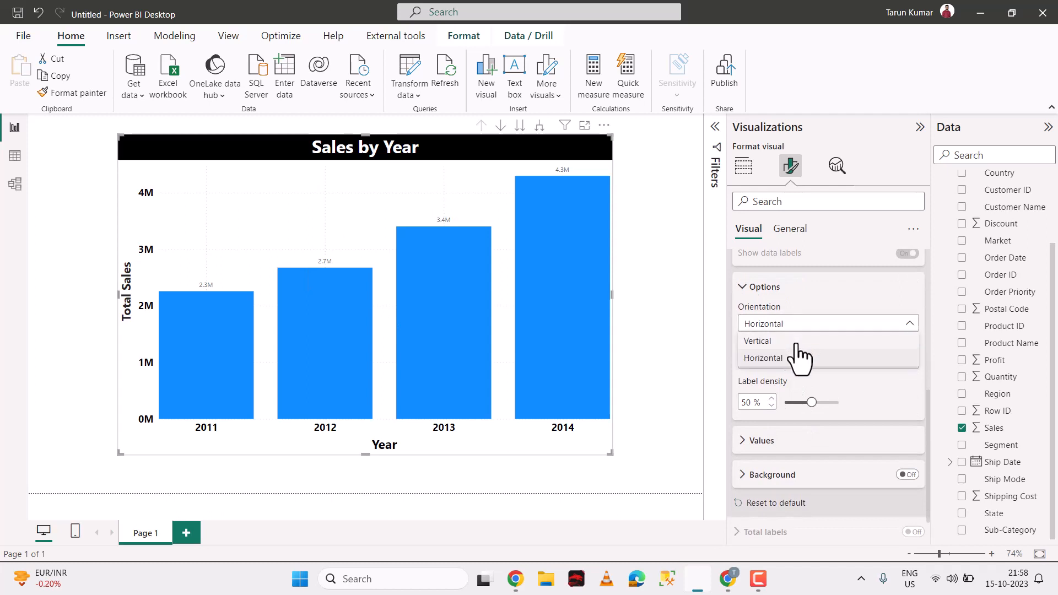
click(797, 355)
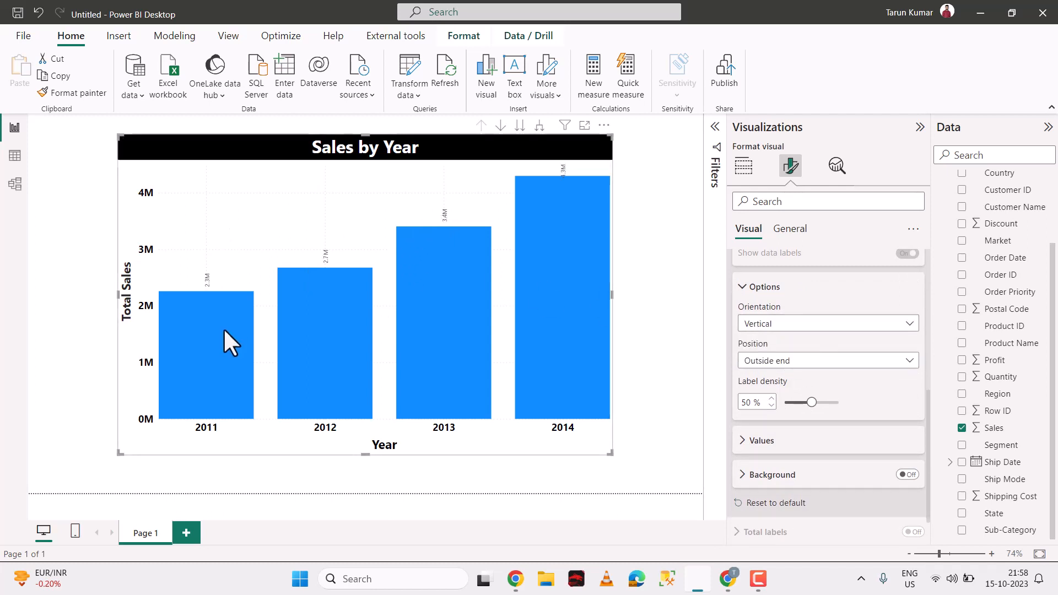
click(827, 325)
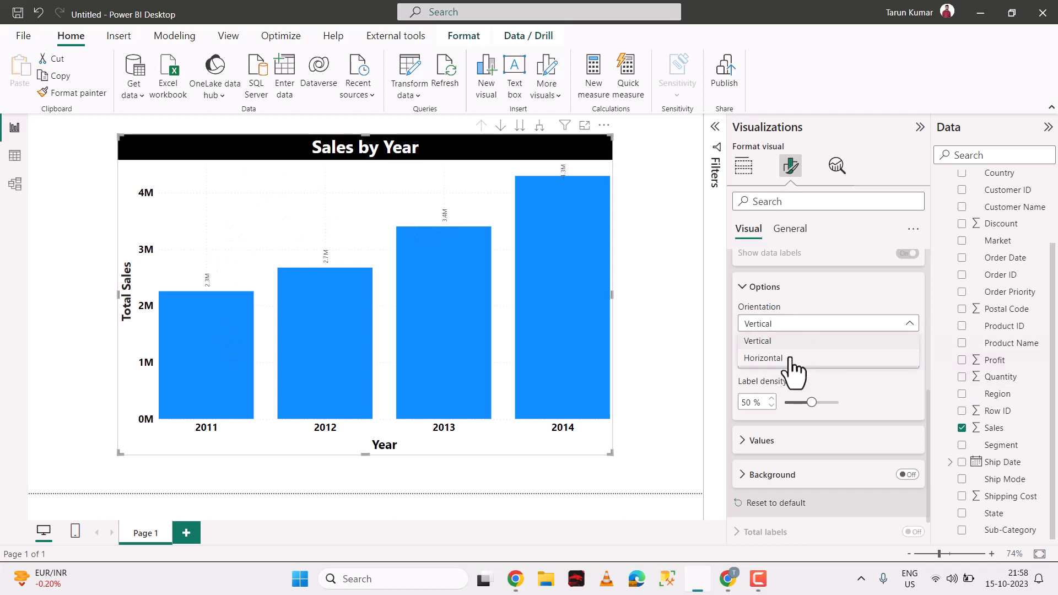
click(792, 360)
Step: Set the data label values' font size to 15 and their color to black
click(779, 443)
scroll(780, 449, down, 3)
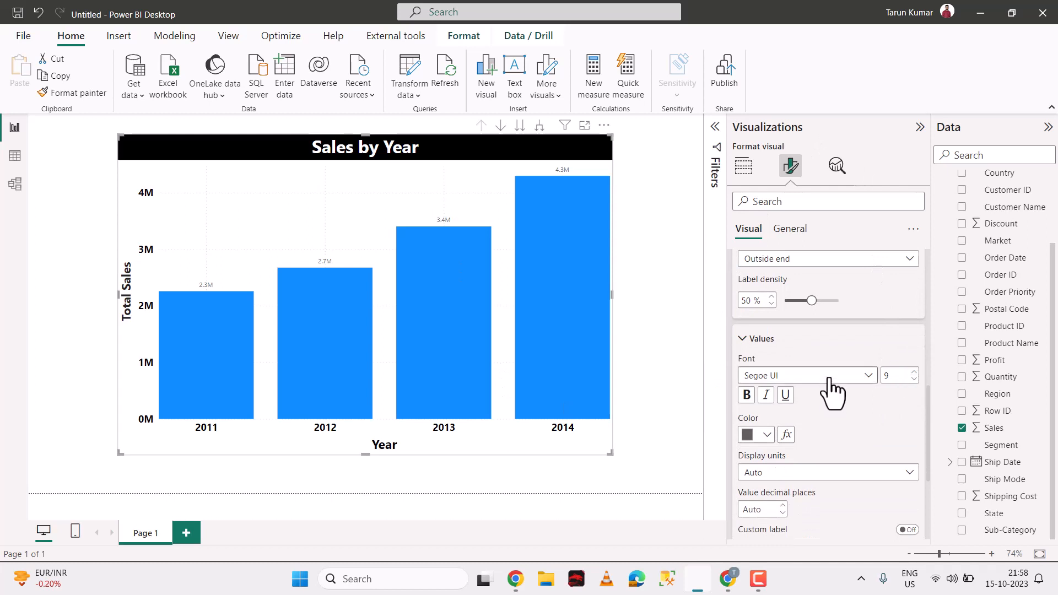
click(914, 373)
click(914, 373)
click(913, 372)
click(914, 373)
click(914, 372)
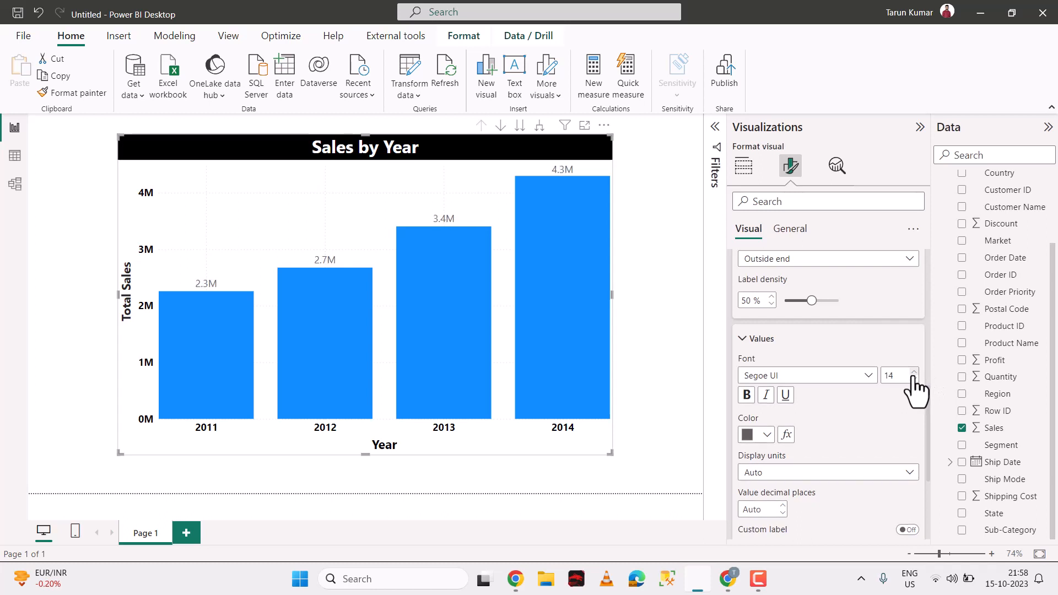
click(913, 372)
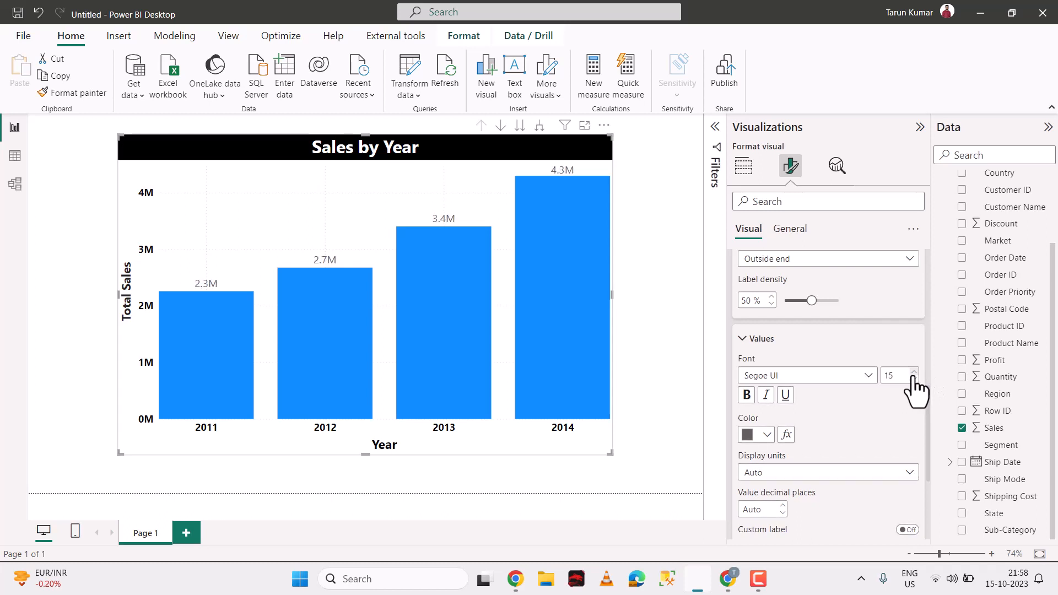
click(764, 435)
click(773, 211)
Step: Try Thousands as the data labels' display units and change them to Millions
click(784, 475)
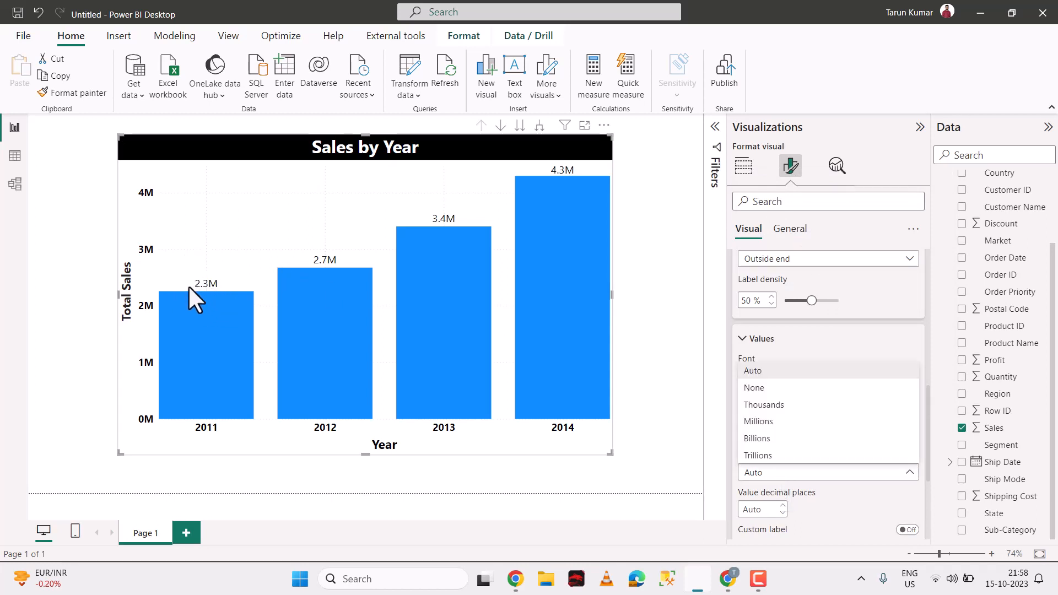
click(782, 405)
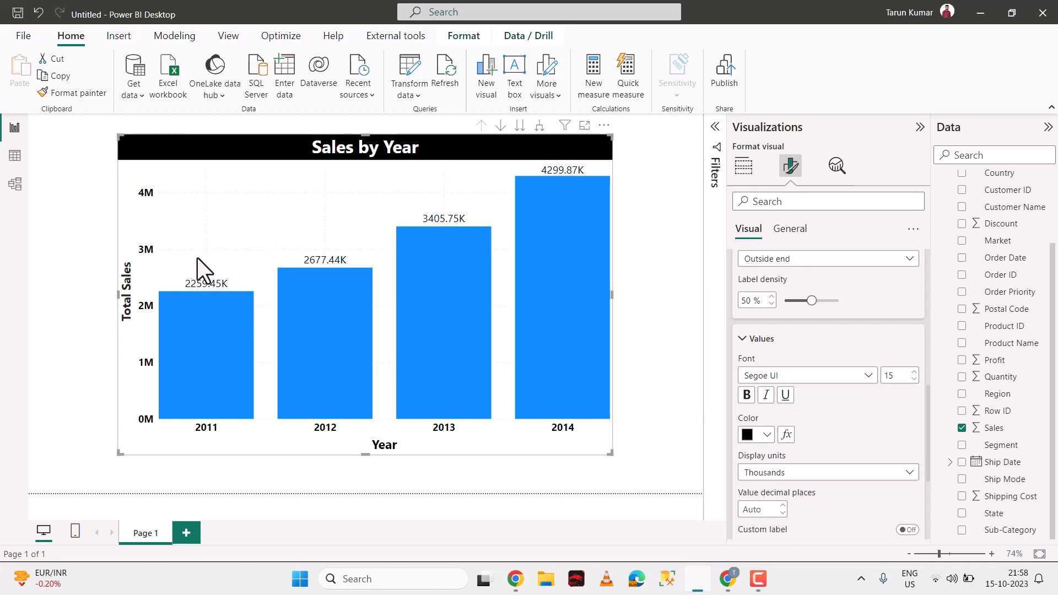
click(792, 476)
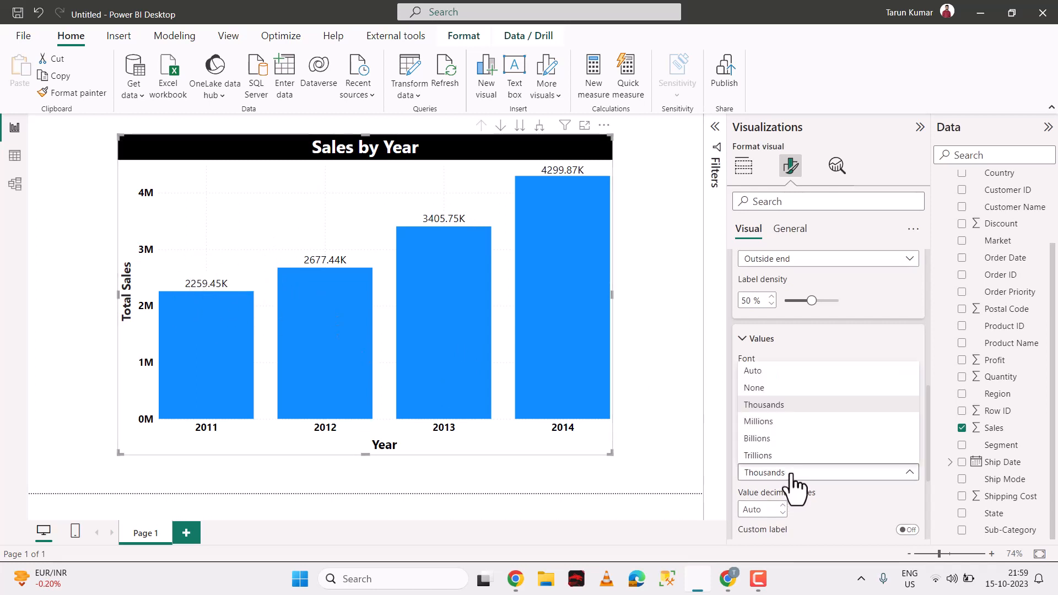
click(793, 422)
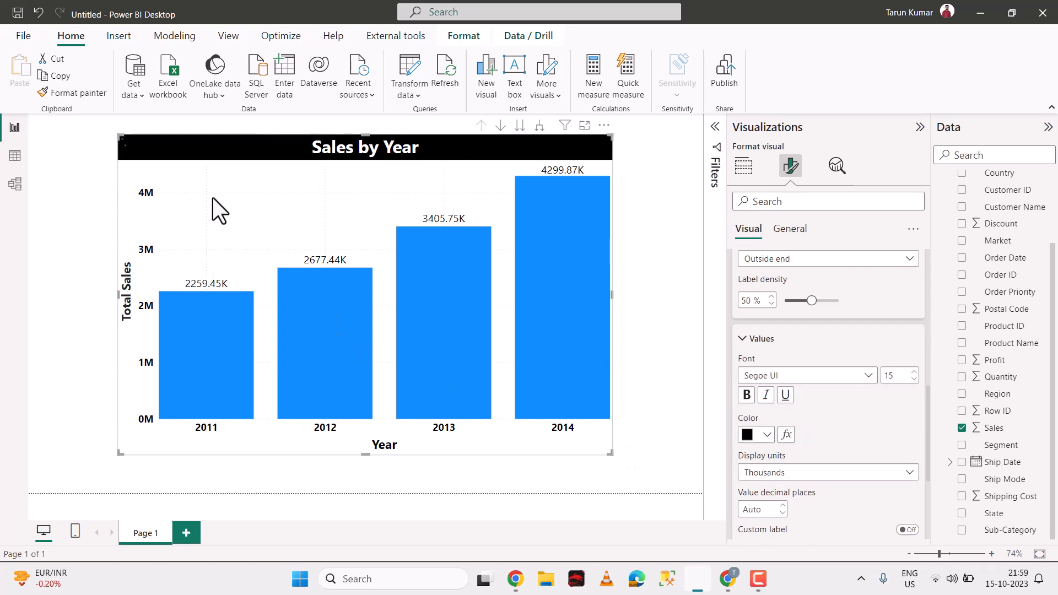
Step: Try Billions as the data labels' display units and return to Millions
click(841, 475)
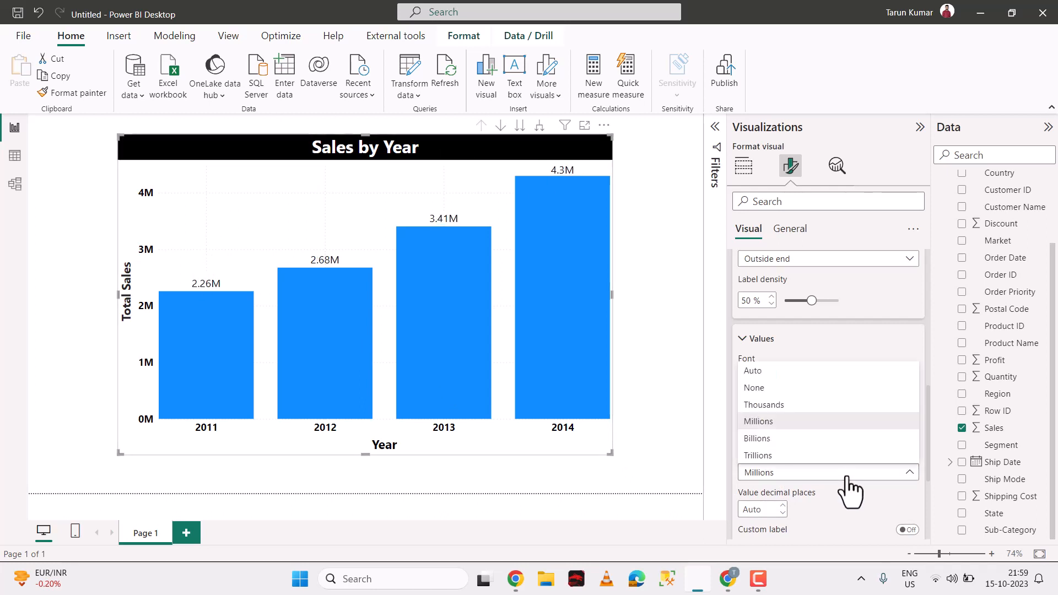
click(782, 439)
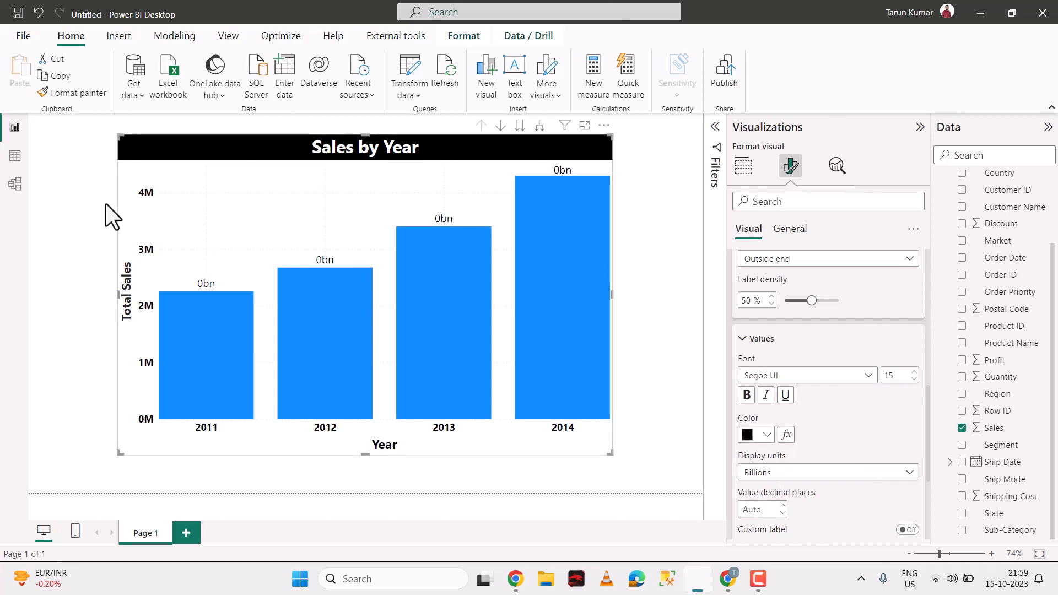
click(832, 475)
click(811, 420)
Step: Try 1 decimal place for the data label values and clear the entry
scroll(812, 418, down, 2)
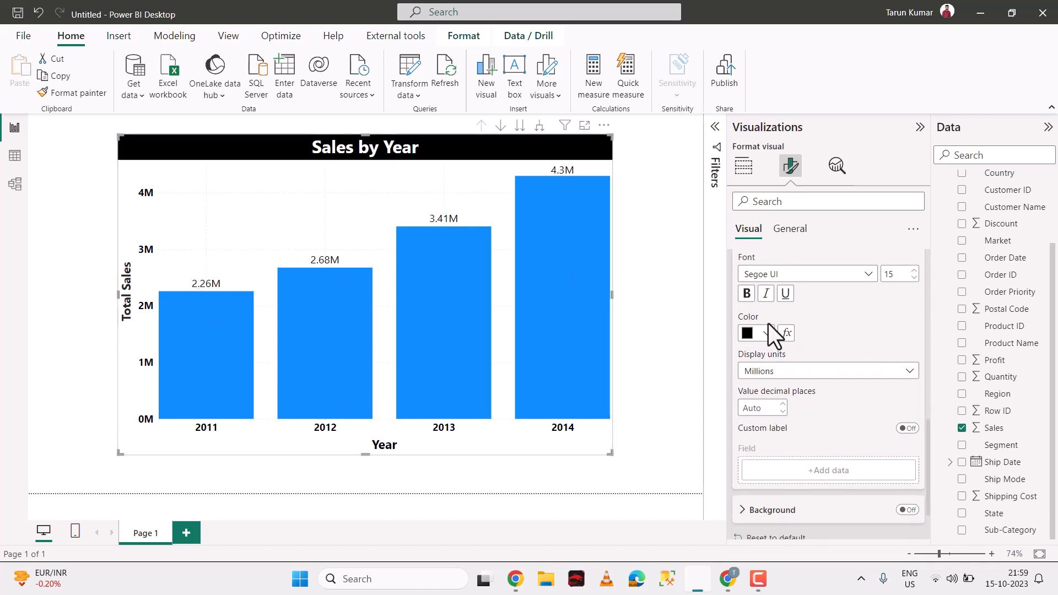
click(772, 408)
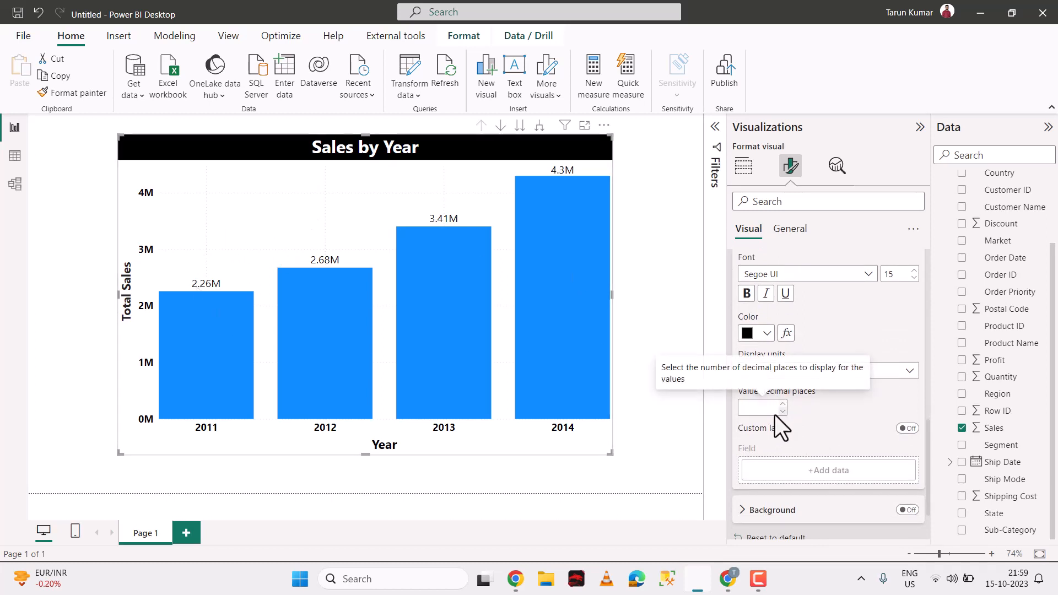
text(1)
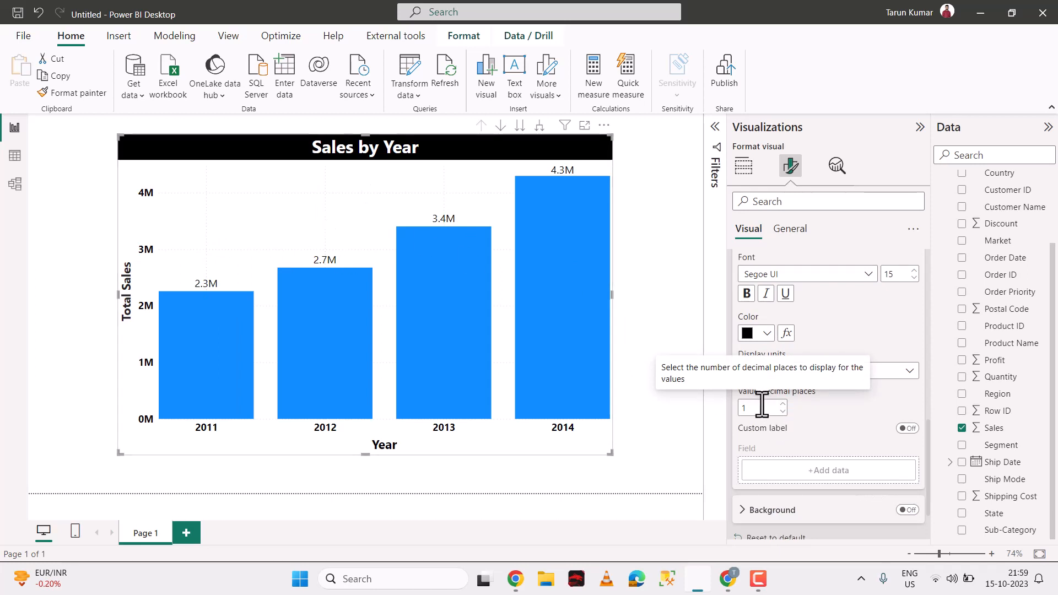
key(BackSpace)
text(1)
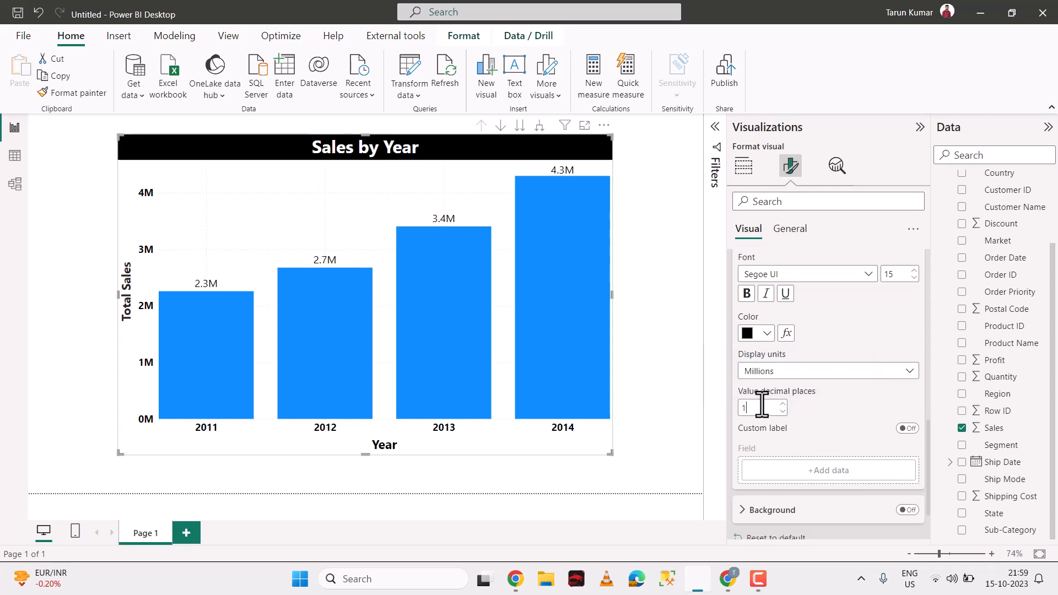
key(BackSpace)
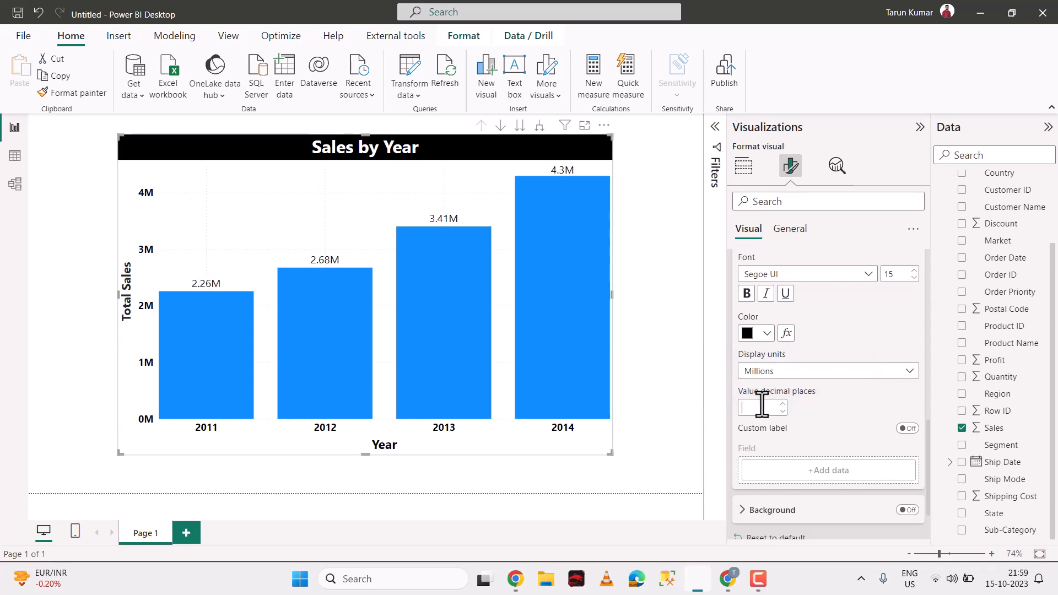
Step: Set the data label values' decimal places to 3 and make the values bold
click(849, 434)
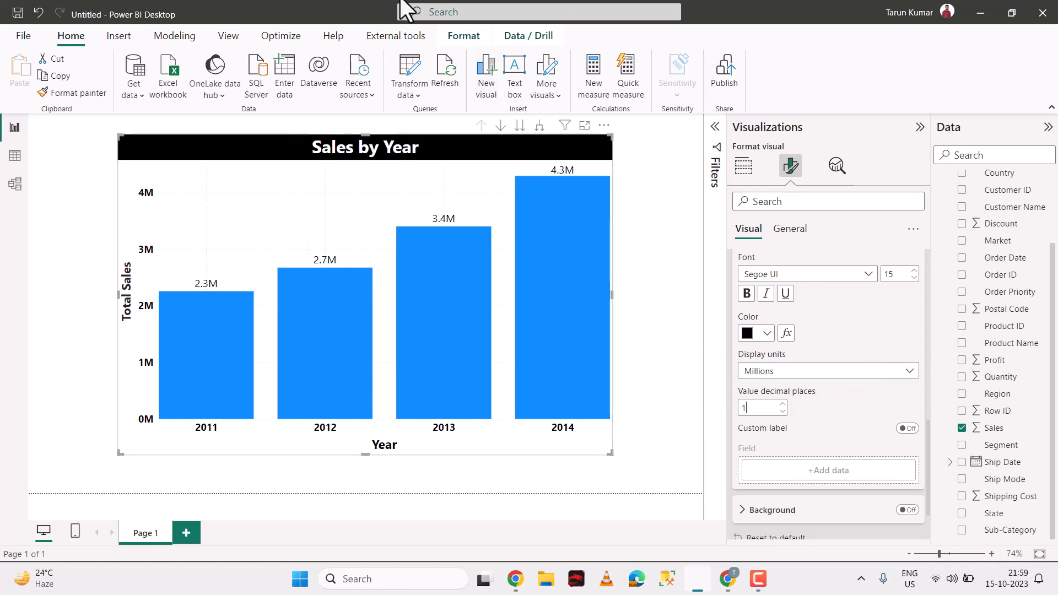
key(BackSpace)
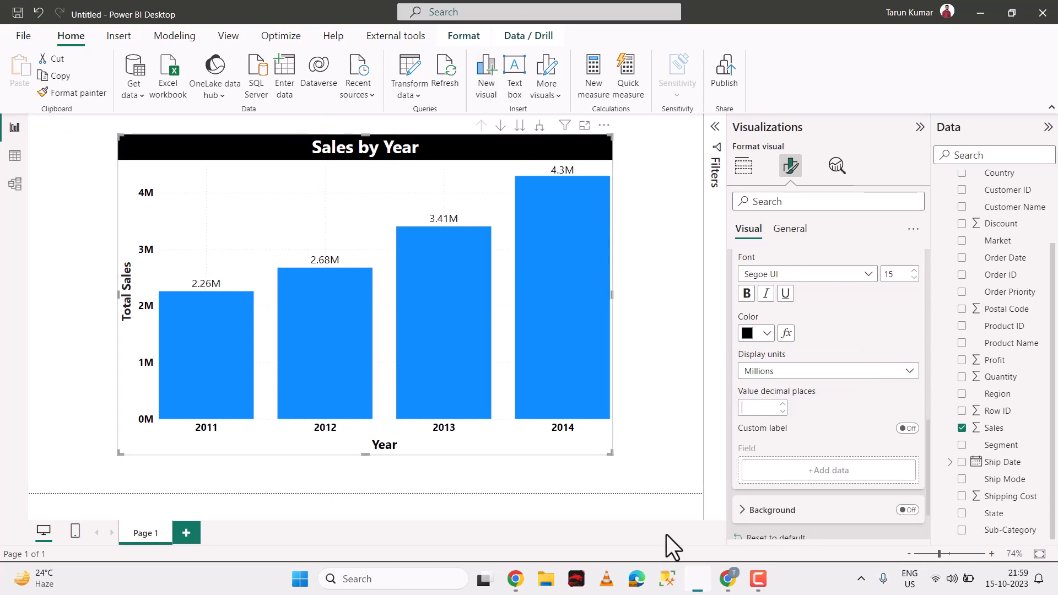
text(3)
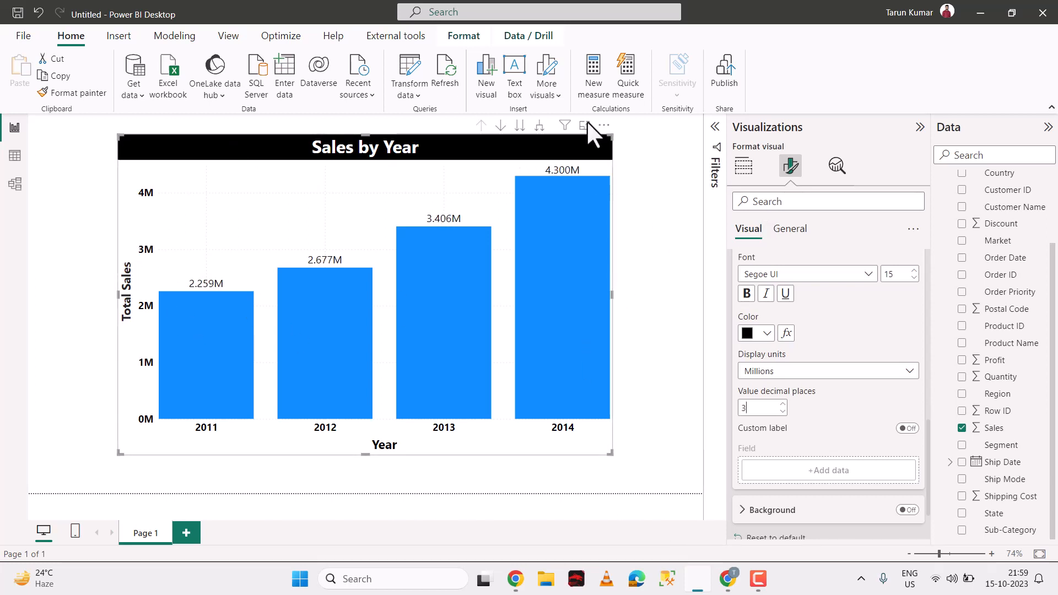
click(751, 300)
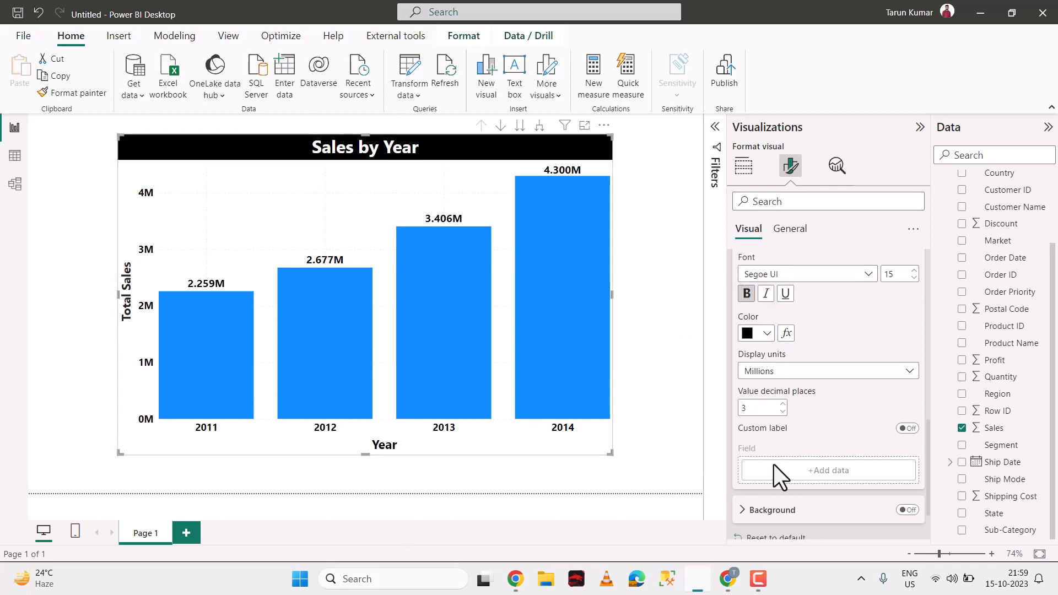
Step: Collapse the data label settings and expand the gridline settings
scroll(775, 466, down, 2)
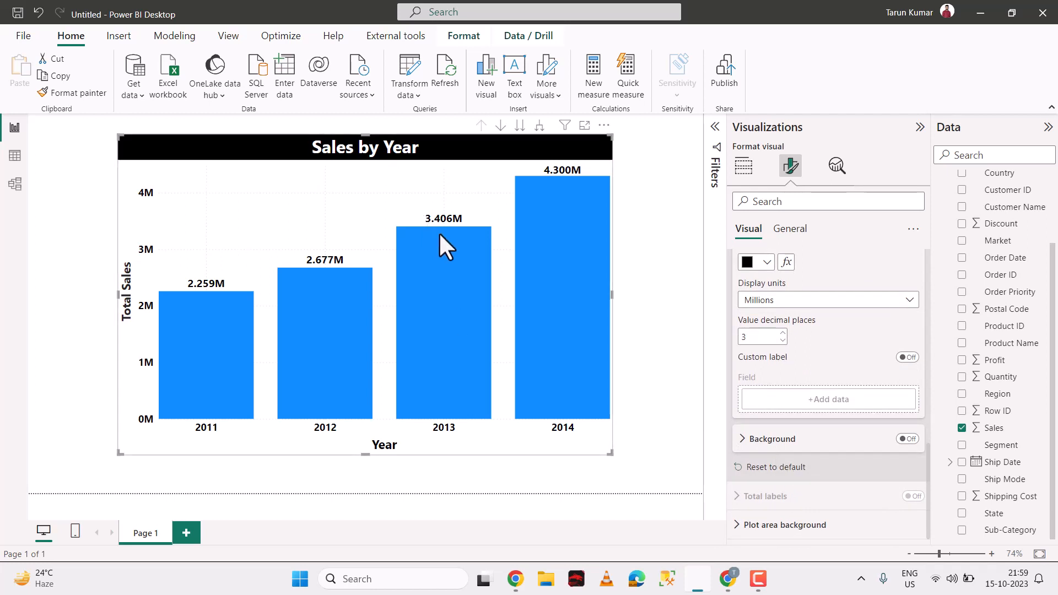
scroll(804, 329, up, 4)
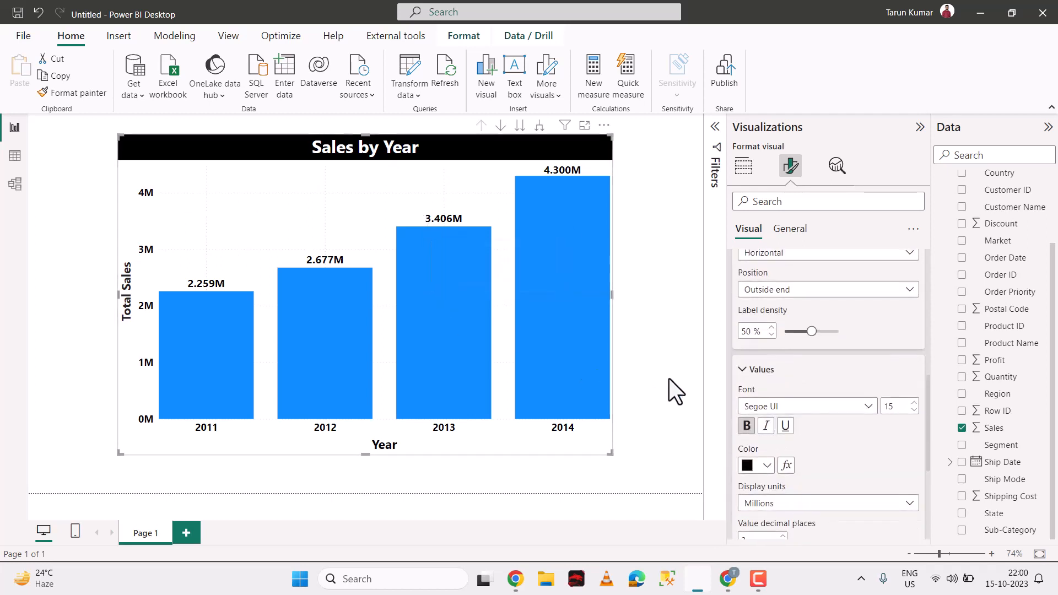
scroll(764, 347, up, 5)
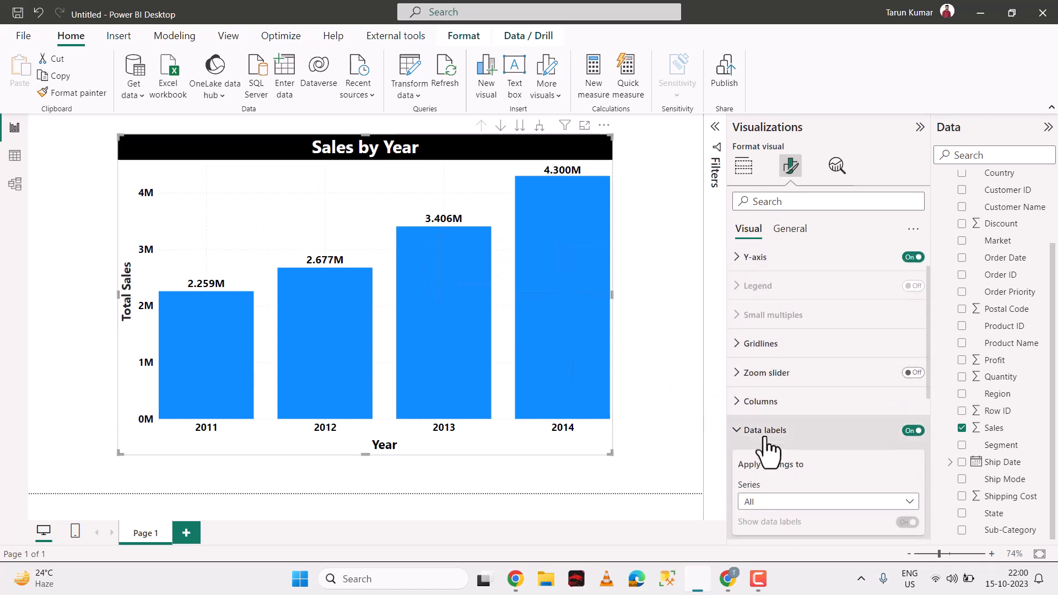
click(765, 435)
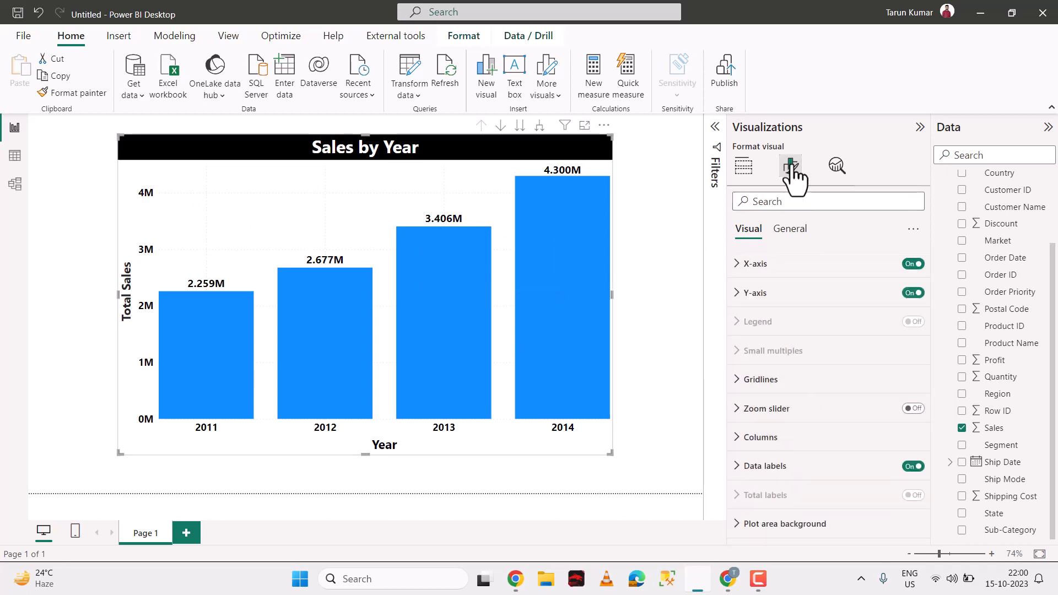
click(790, 389)
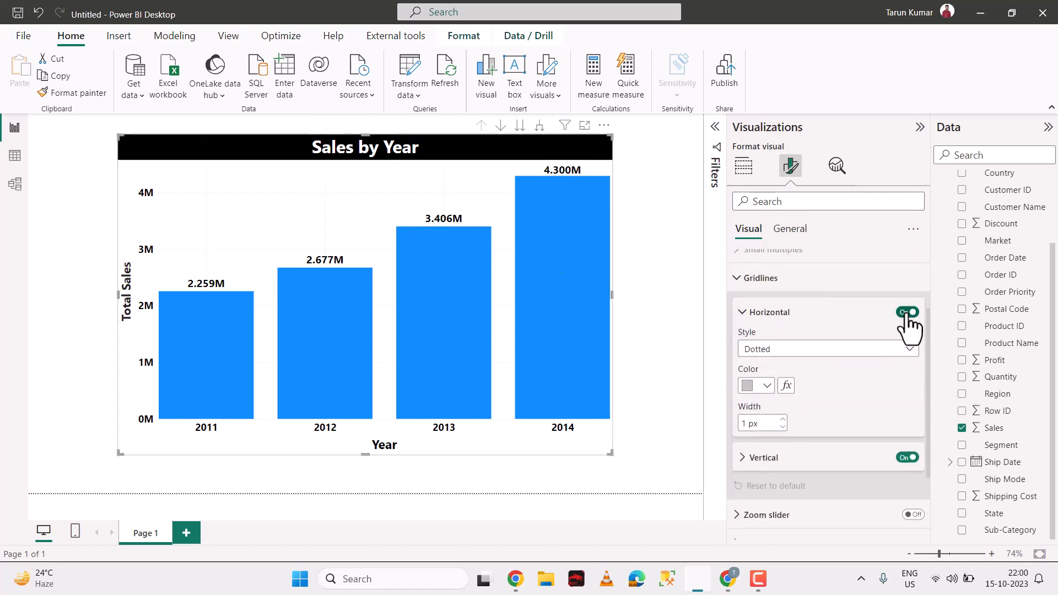
Step: Try turning off the chart's horizontal and vertical gridlines and turn them back on
click(907, 312)
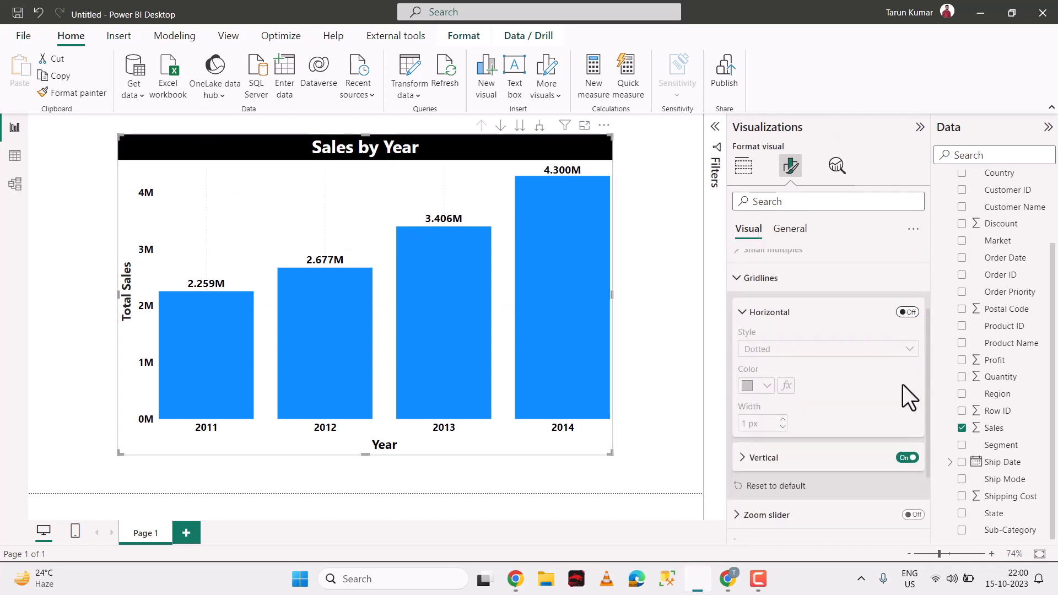
click(905, 457)
click(906, 313)
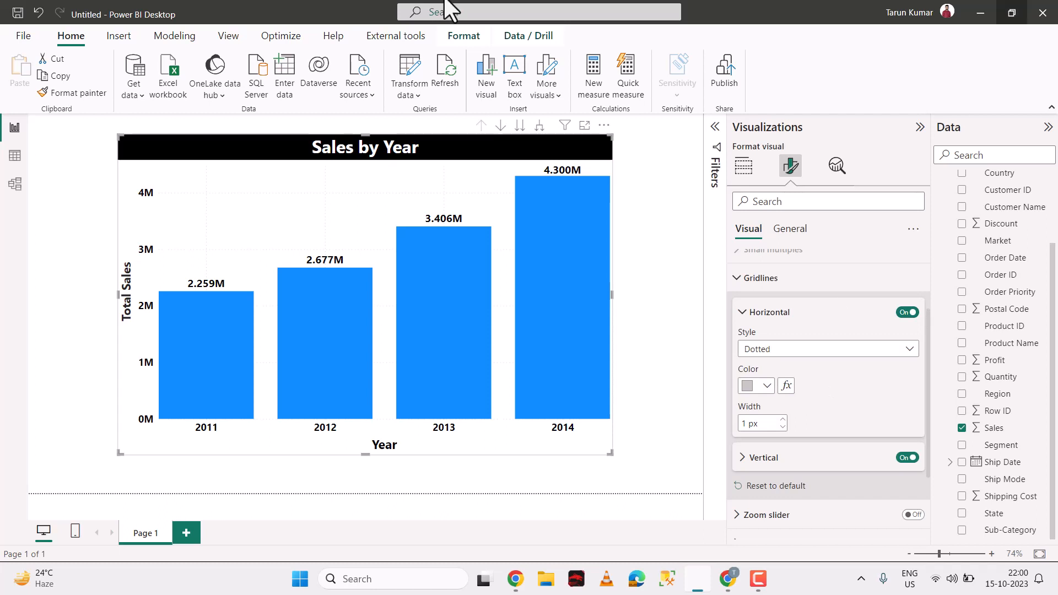
Step: Collapse the gridline settings and expand the chart's general effects settings
scroll(793, 408, up, 2)
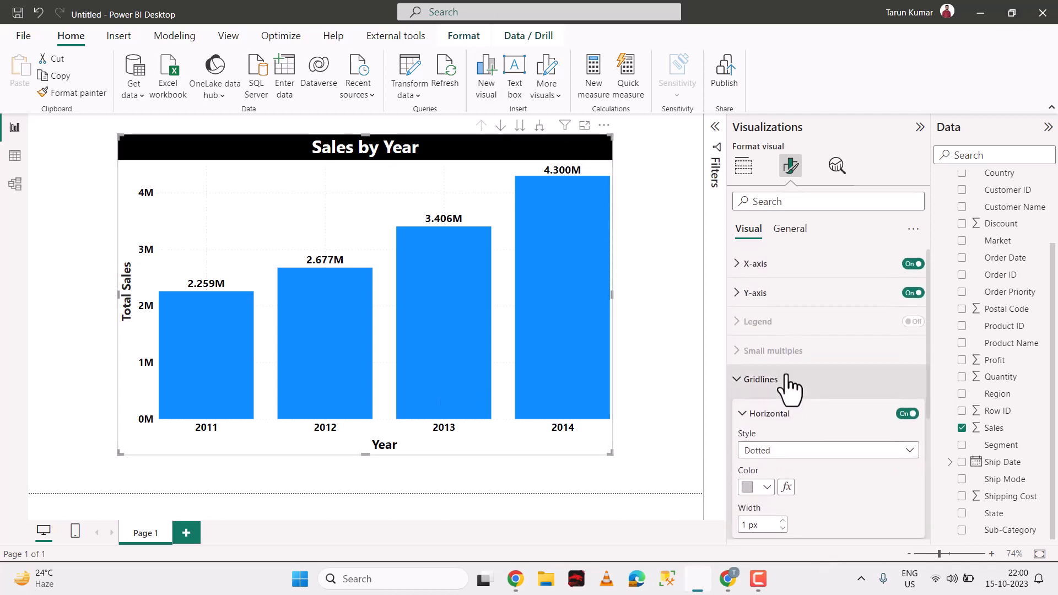
click(789, 380)
mouse_move(480, 329)
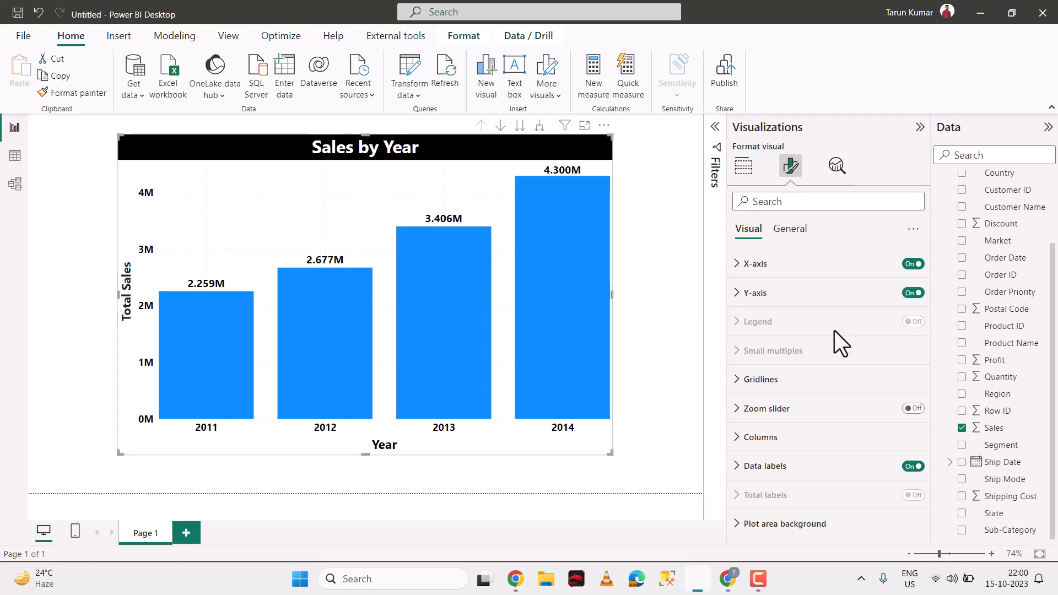
click(791, 230)
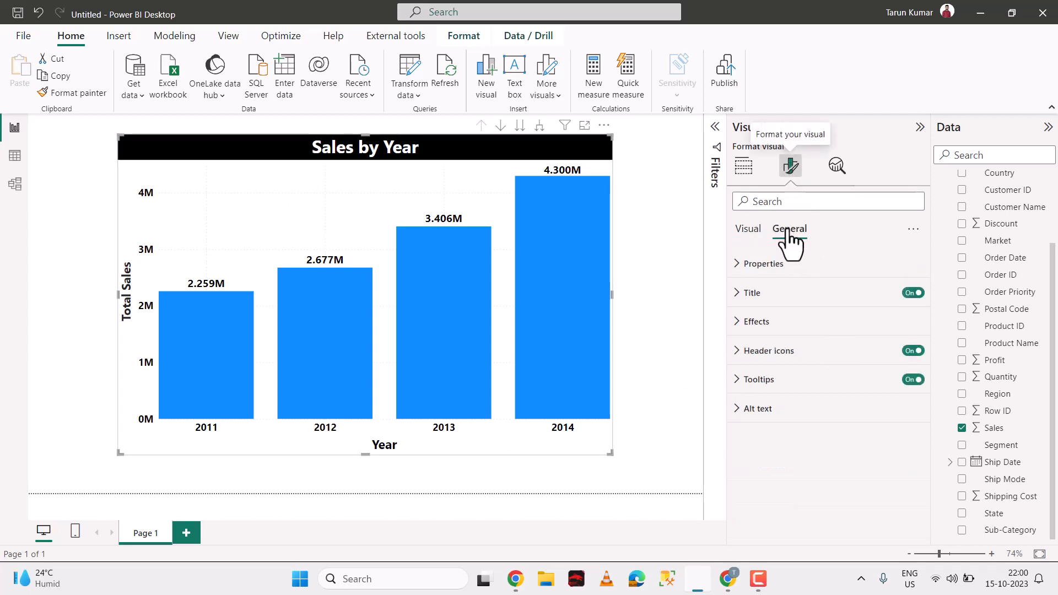
click(800, 321)
scroll(800, 331, down, 3)
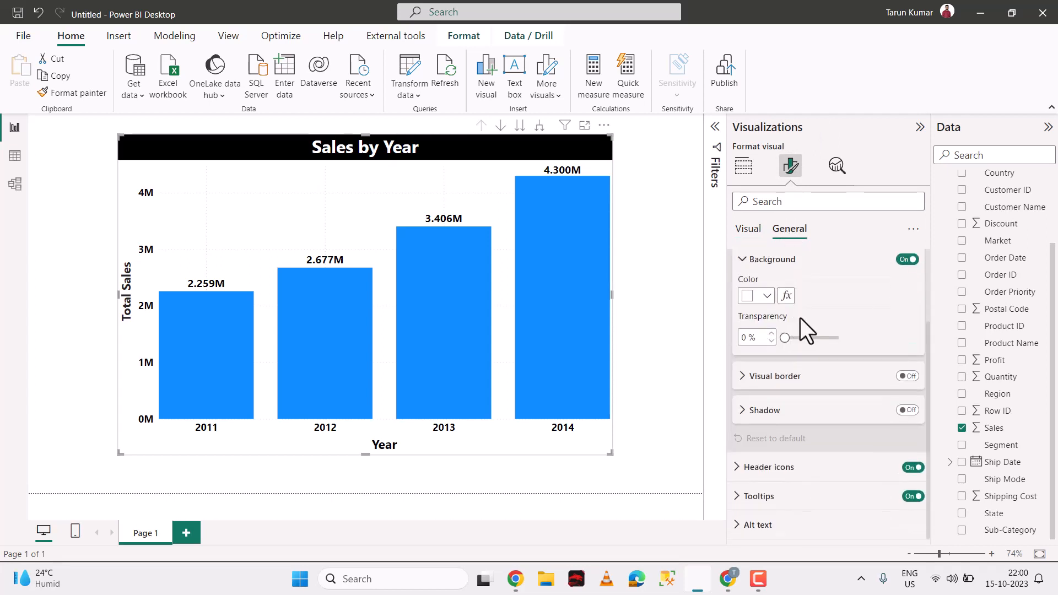
scroll(801, 330, up, 3)
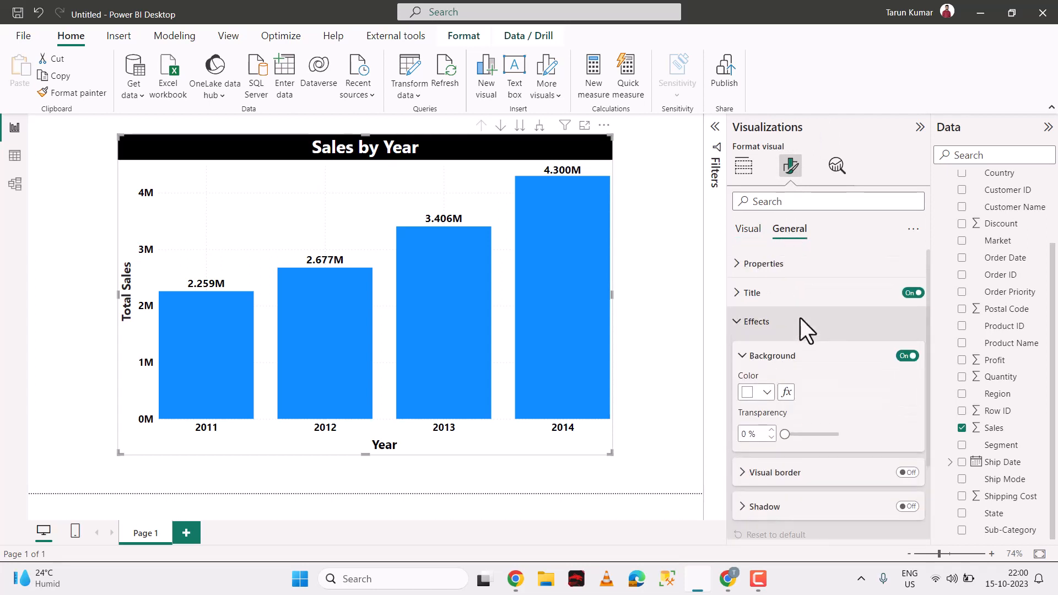
Step: Try turning the chart background off and on and coloring it grey, and set it back to white
click(767, 393)
click(766, 394)
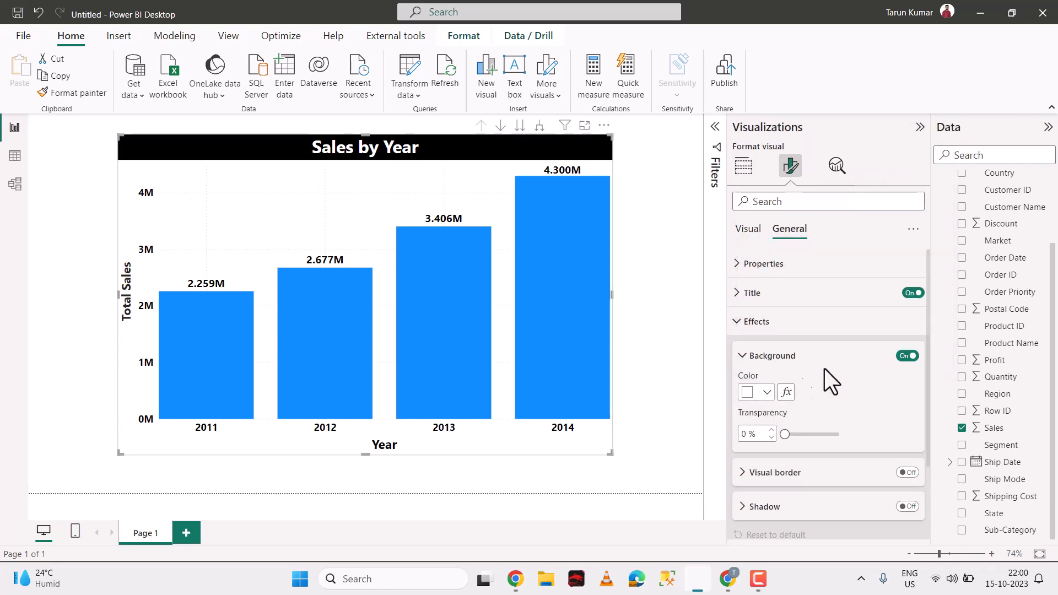
click(906, 356)
click(906, 356)
click(766, 392)
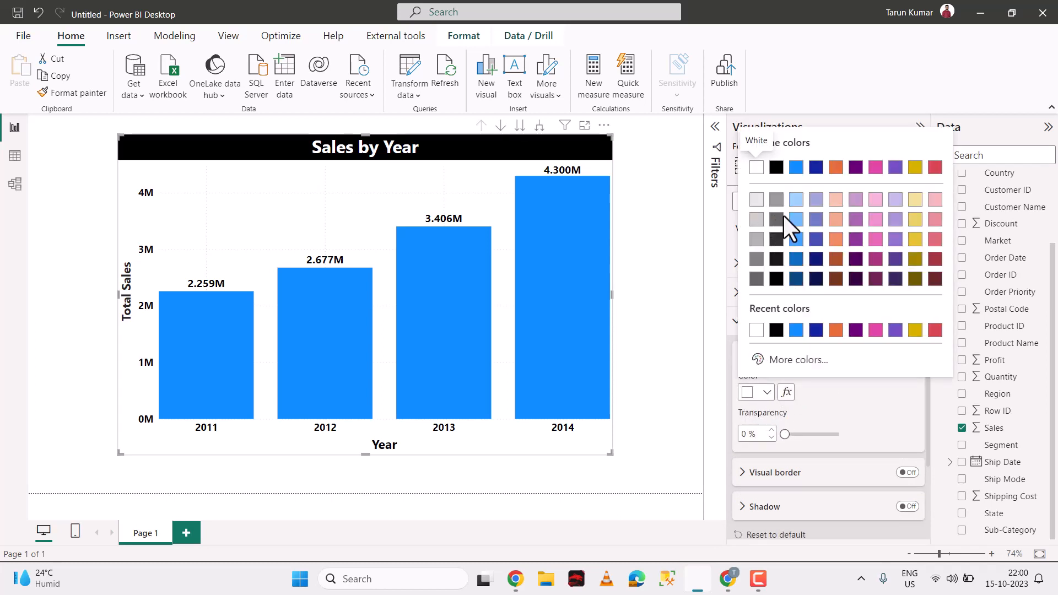
click(775, 201)
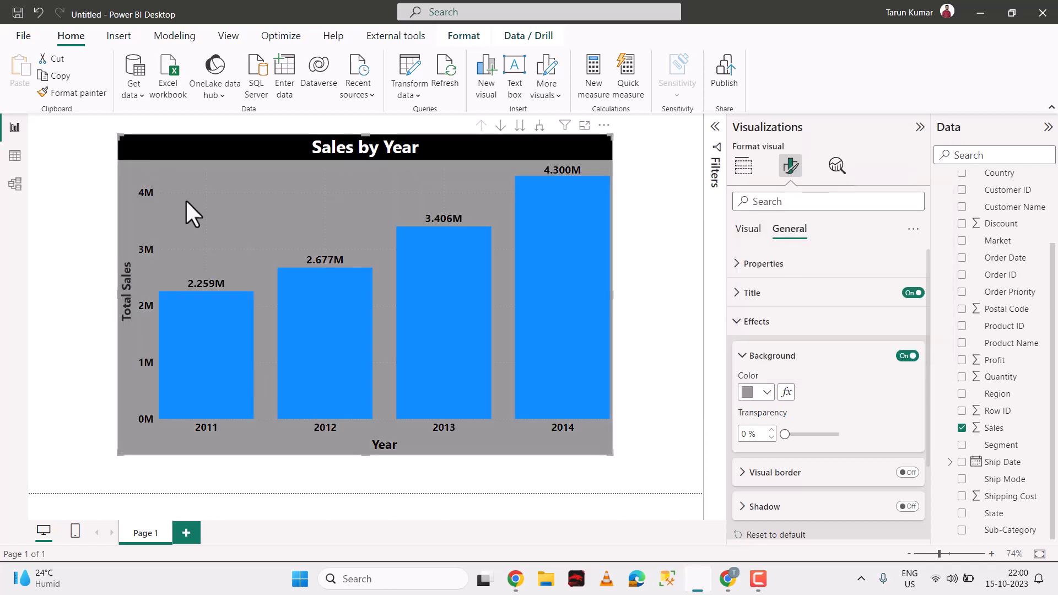
click(763, 393)
click(758, 171)
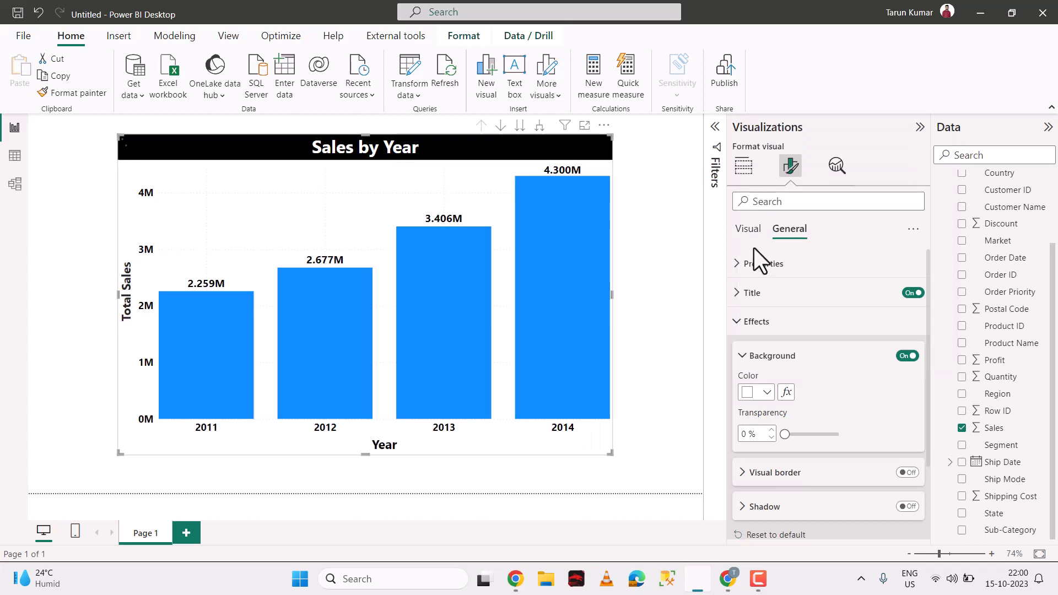
Step: Collapse the effects settings, expand the chart's size properties and resize the chart to about 597 high by 935 wide
click(772, 324)
click(782, 265)
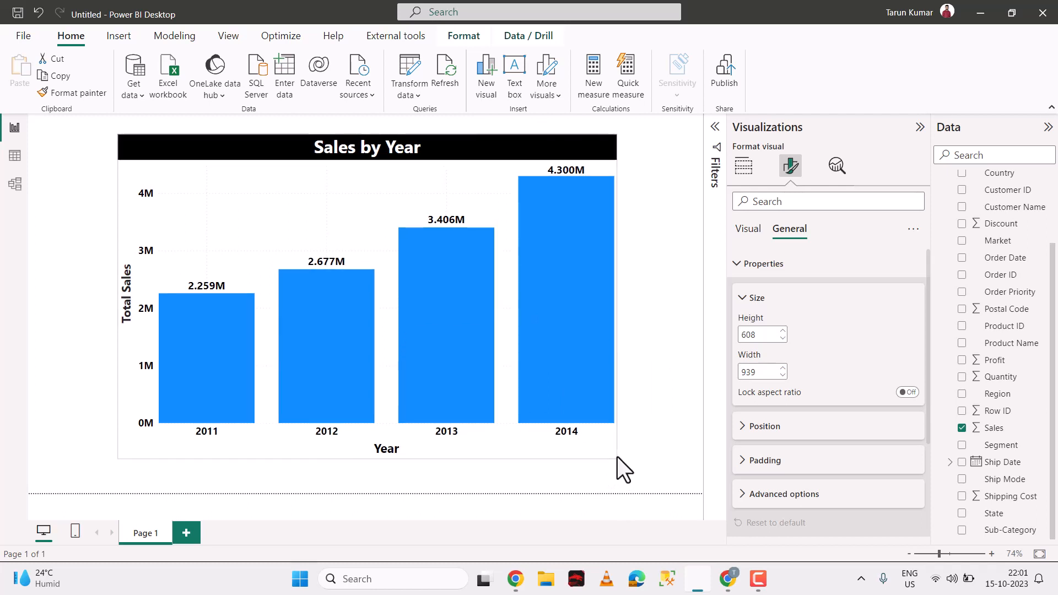
mouse_move(617, 457)
mouse_down()
mouse_move(600, 425)
mouse_move(610, 446)
mouse_up()
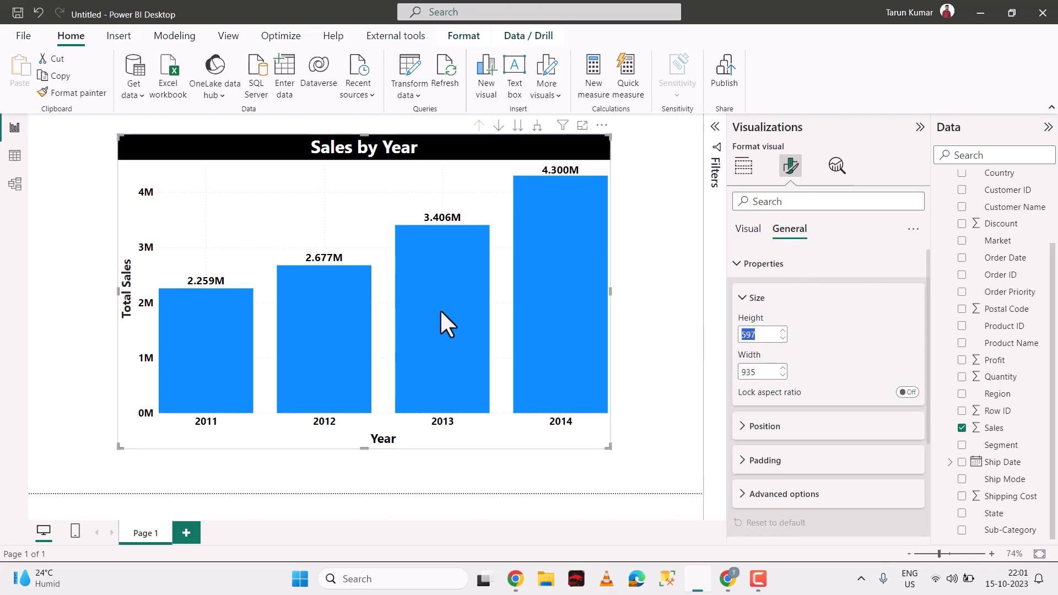
Step: Expand the chart's position settings and set its horizontal position to 189
click(777, 438)
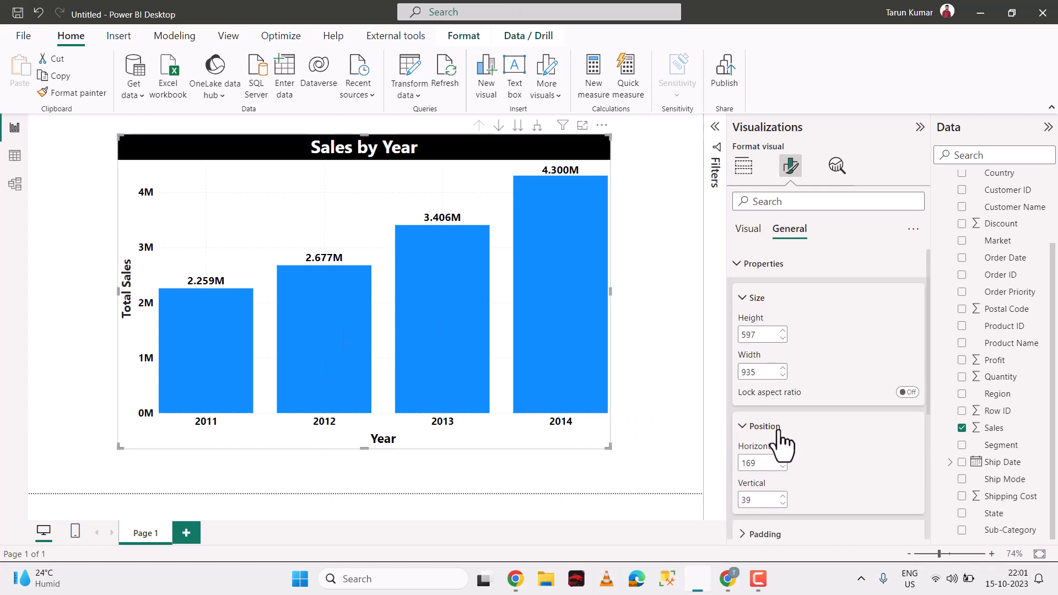
scroll(778, 430, down, 3)
scroll(792, 346, up, 2)
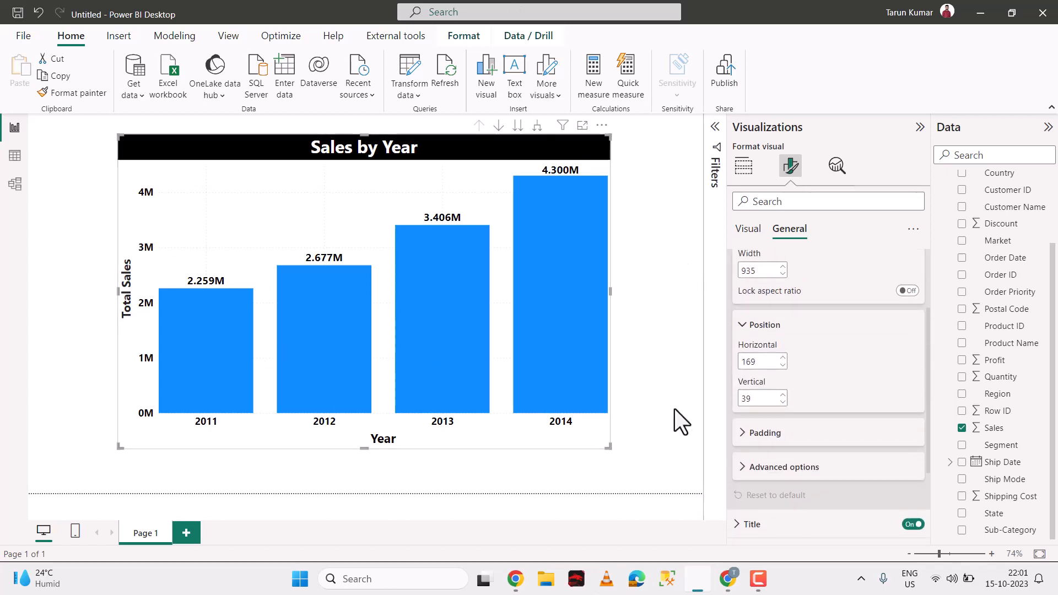
click(783, 358)
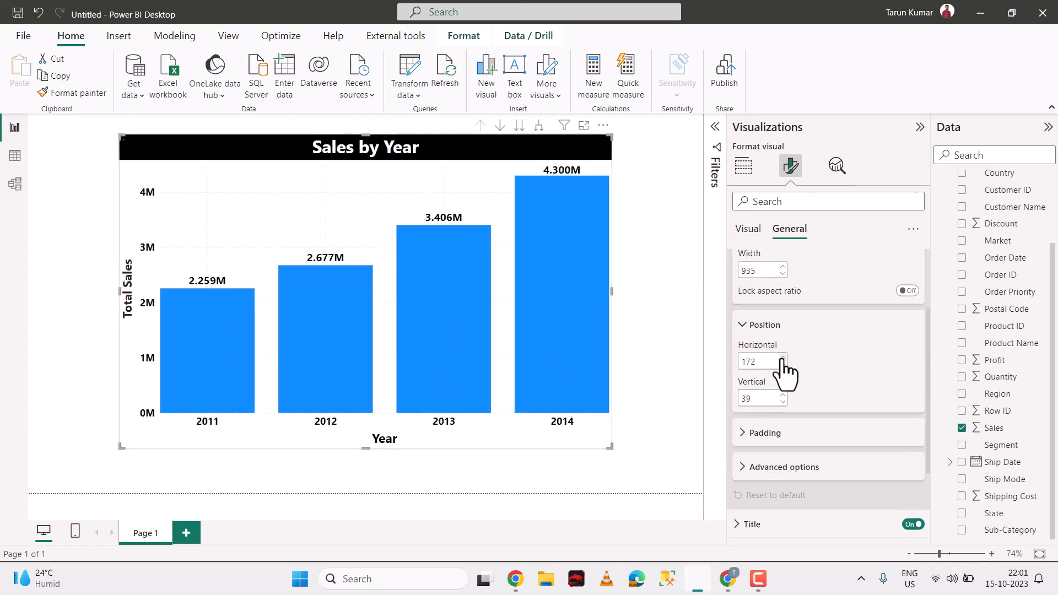
click(782, 358)
click(782, 358)
click(783, 359)
click(783, 358)
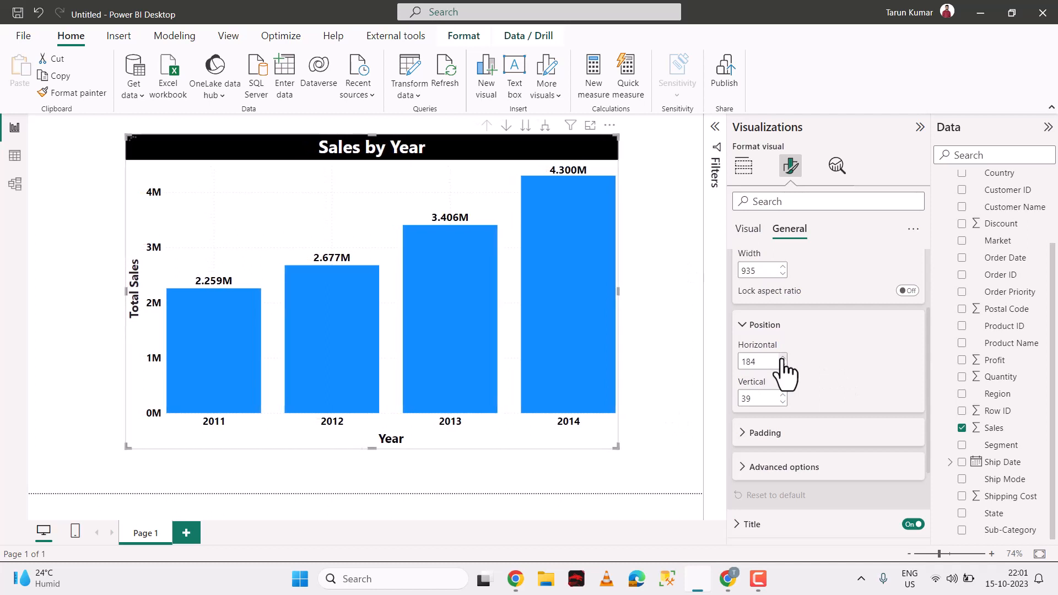
click(783, 358)
Step: Set the chart's vertical position to 48
click(782, 395)
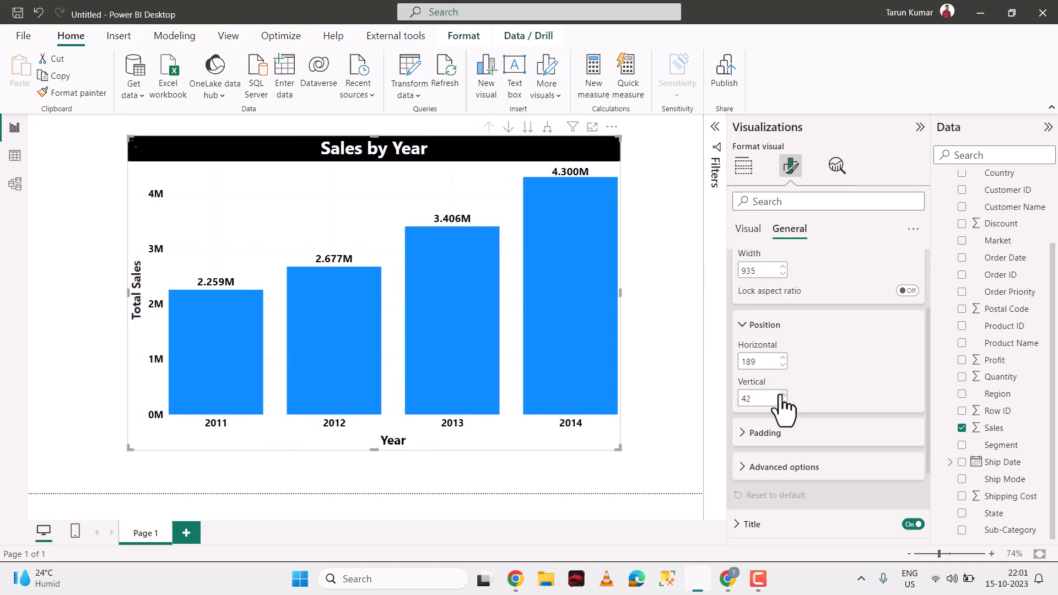
click(783, 394)
click(783, 395)
click(783, 395)
Step: Expand the chart's padding settings and reduce the bottom padding to 0 px
scroll(788, 425, down, 2)
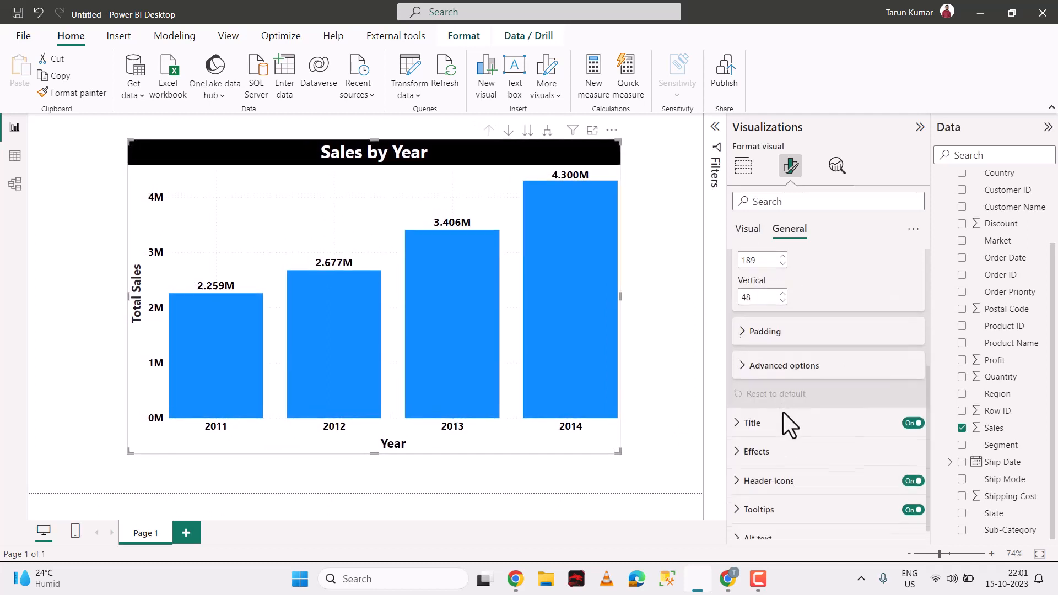
click(792, 344)
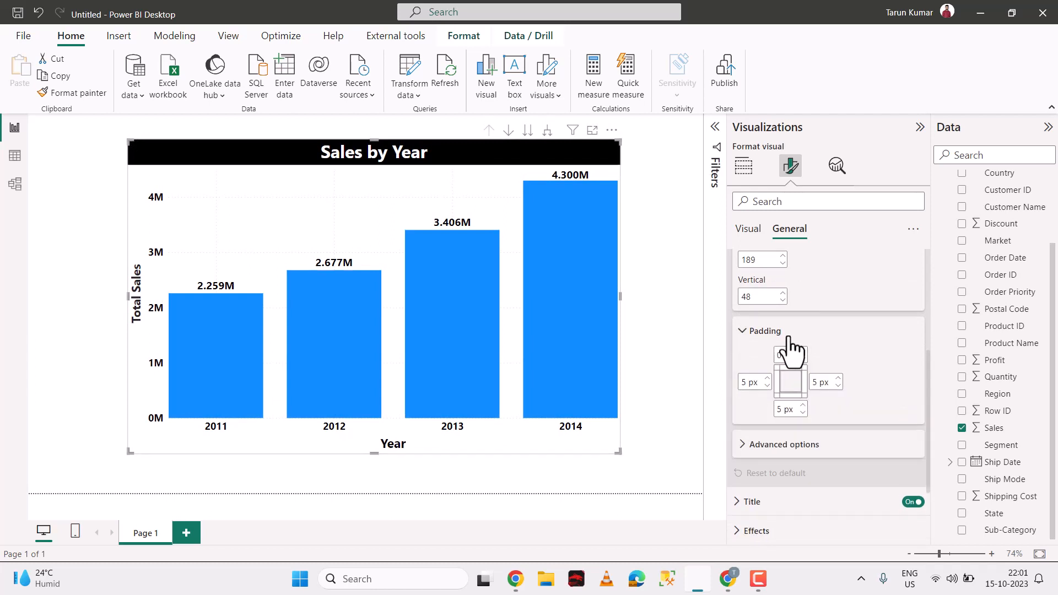
click(803, 414)
click(803, 413)
click(803, 413)
click(803, 413)
click(803, 413)
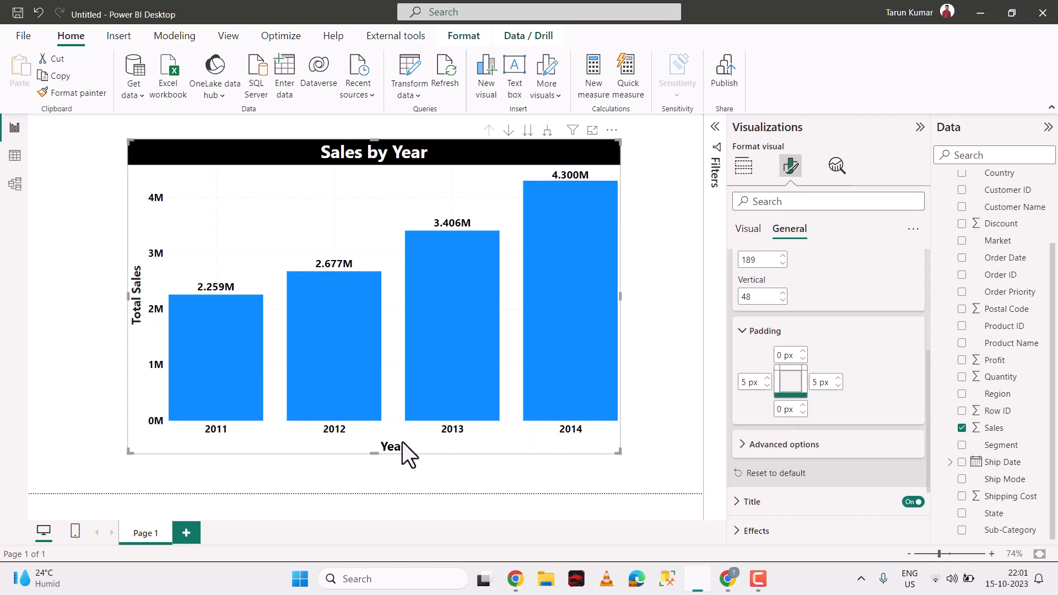
Step: Try increasing the chart's bottom padding to 20 px and set it back to 0 px
click(804, 406)
click(803, 406)
click(804, 405)
click(803, 406)
click(804, 406)
click(804, 406)
click(804, 405)
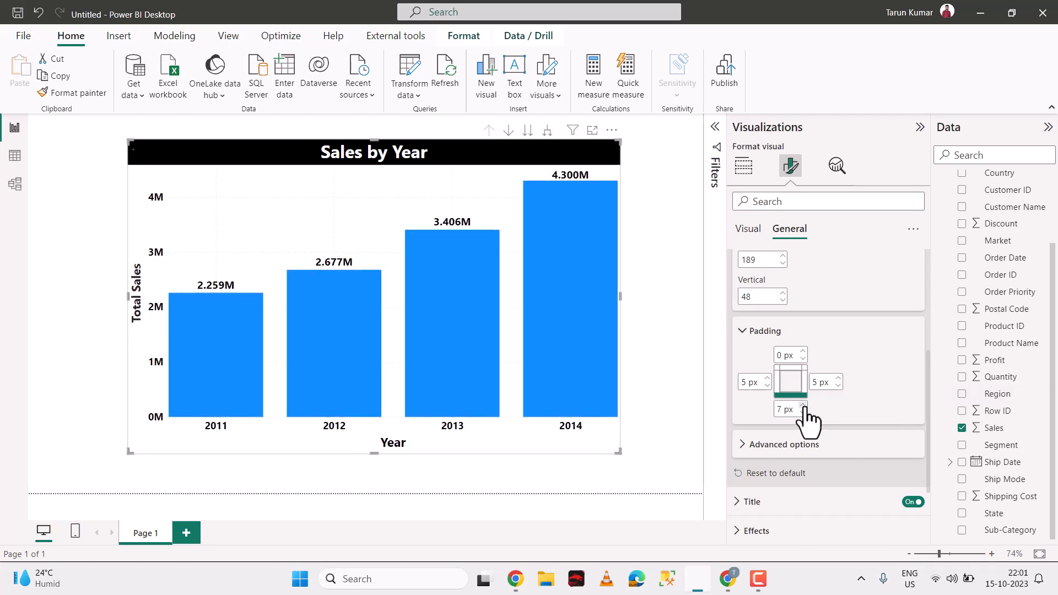
click(803, 405)
click(803, 405)
click(803, 406)
click(803, 406)
click(804, 405)
click(804, 406)
click(803, 405)
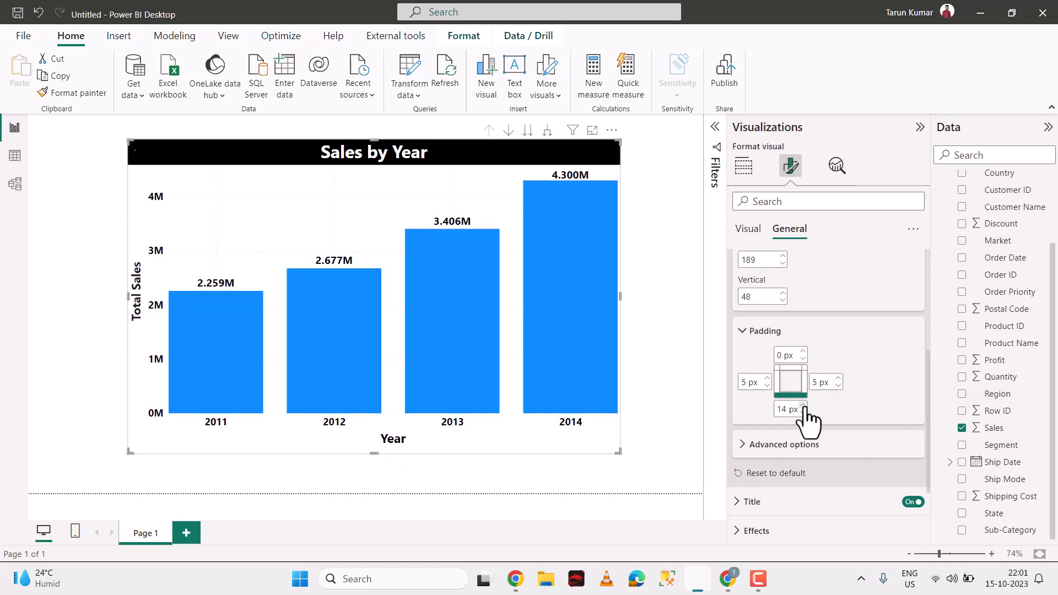
click(803, 406)
click(804, 407)
click(803, 406)
click(803, 406)
click(804, 407)
click(803, 406)
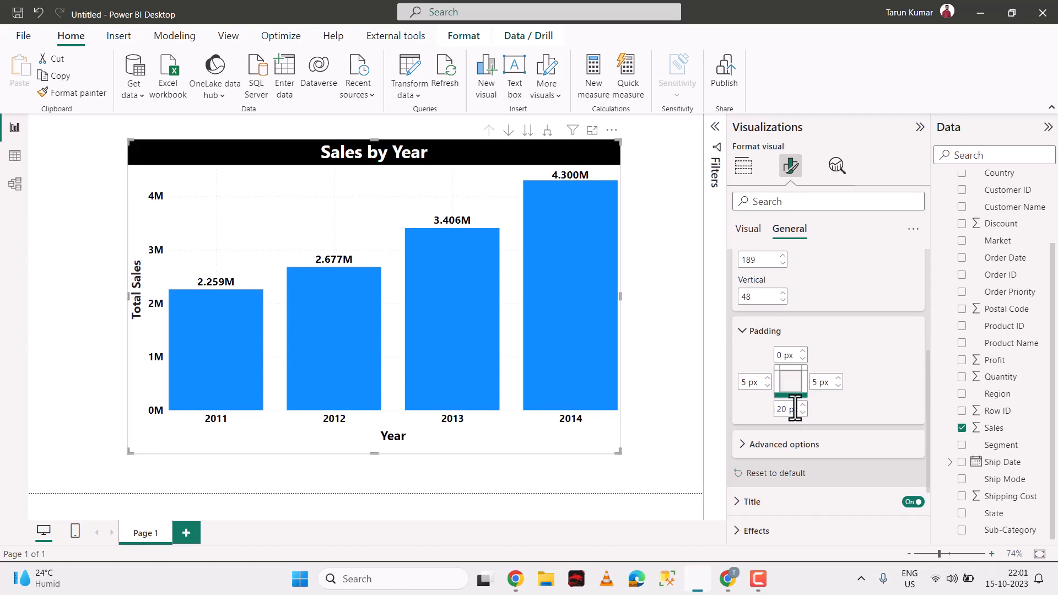
double_click(781, 409)
text(0)
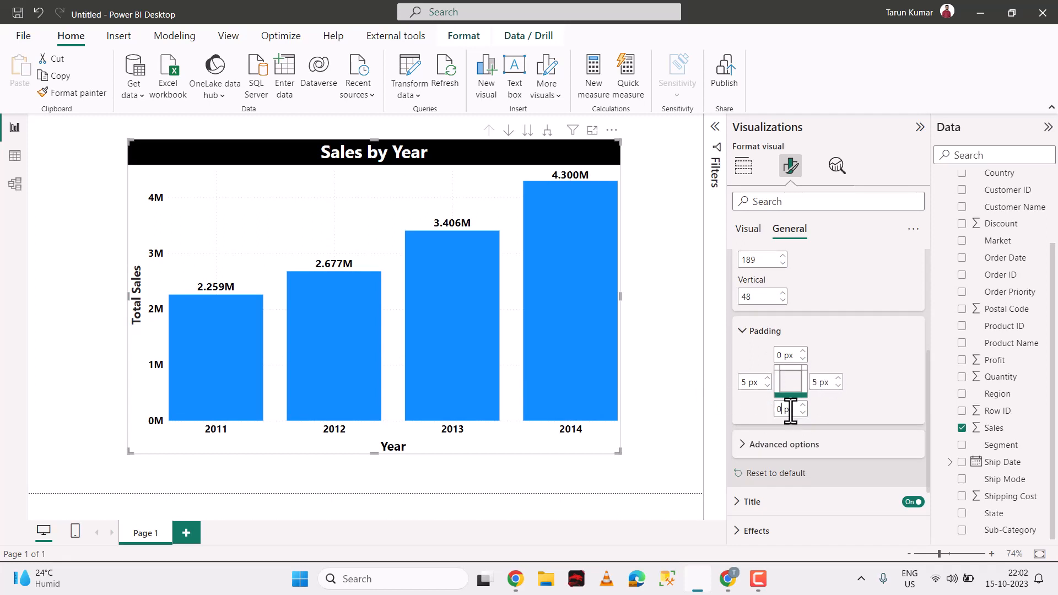
Step: Collapse the chart's property settings and examine the background, visual border and shadow options in its effects settings
scroll(793, 386, up, 3)
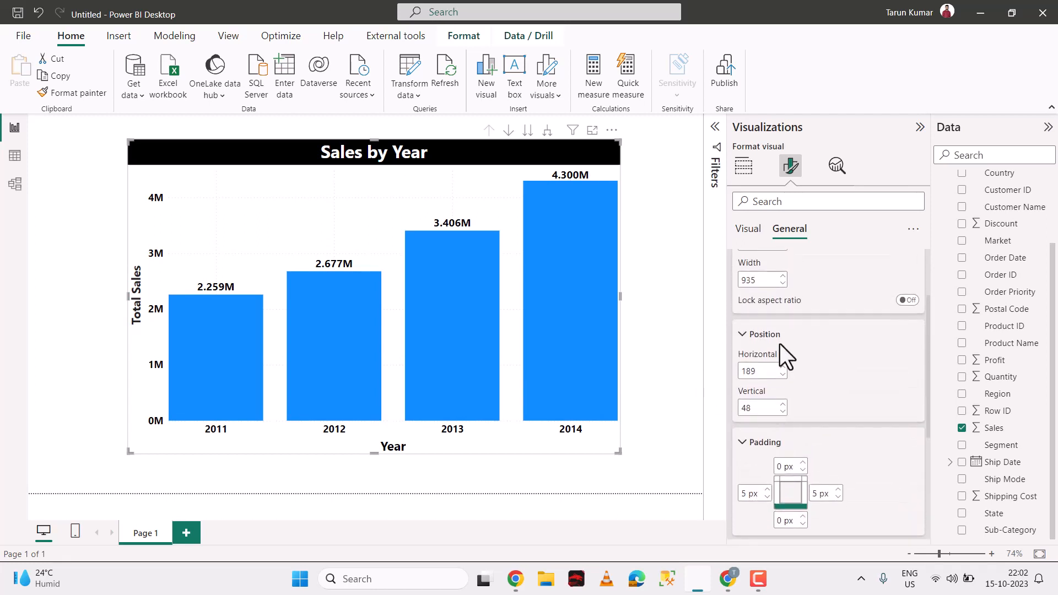
click(781, 324)
scroll(780, 322, up, 2)
click(765, 274)
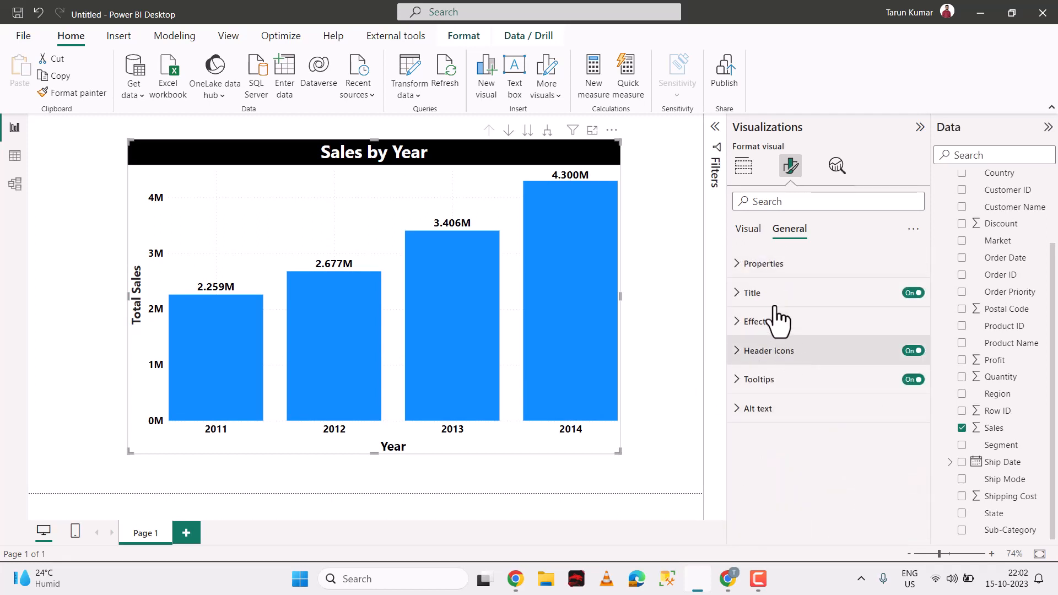
click(768, 289)
click(767, 288)
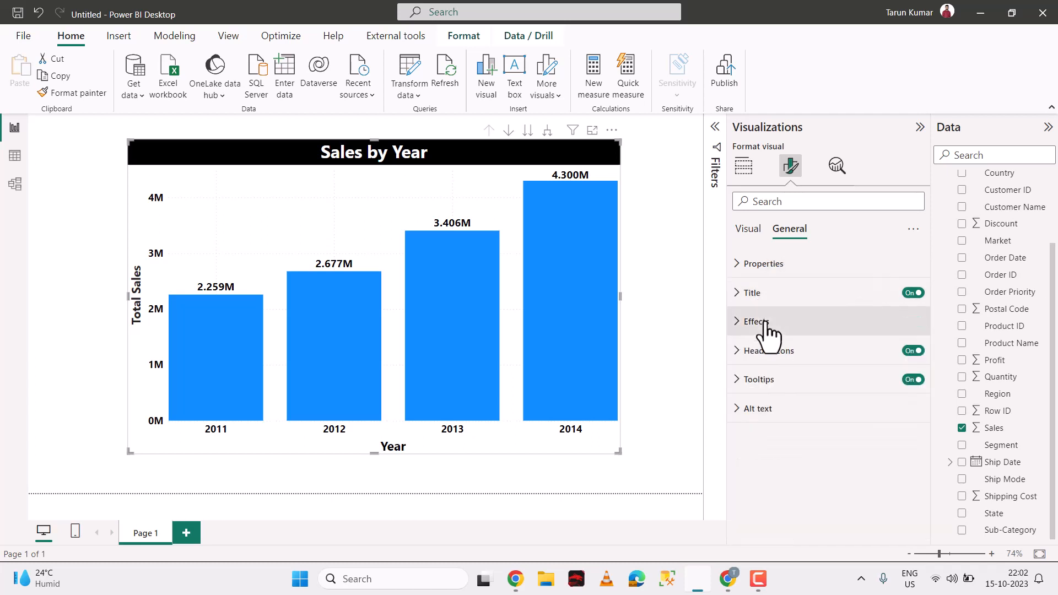
click(761, 322)
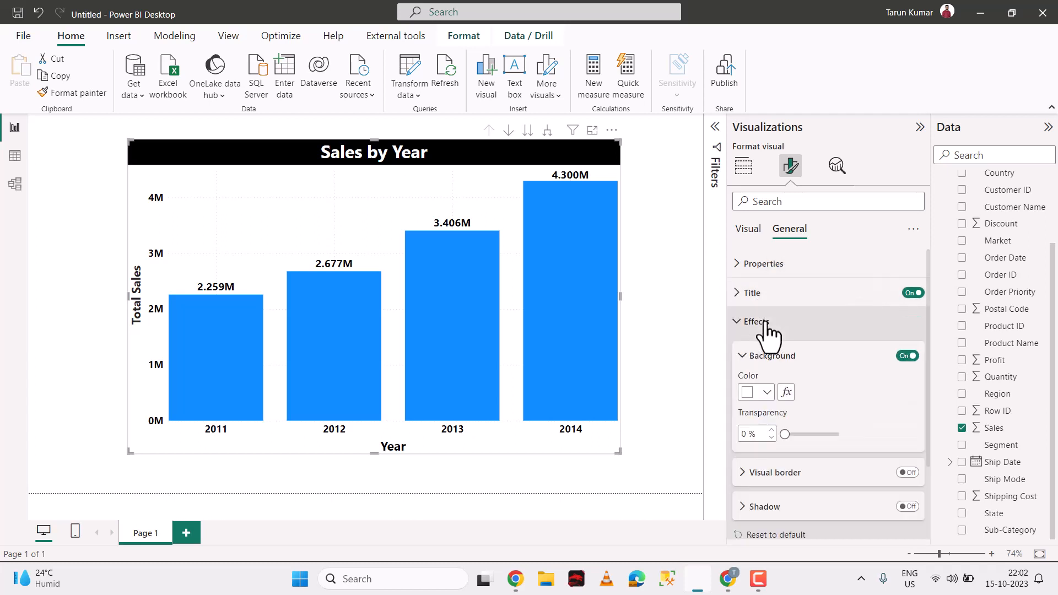
click(764, 392)
click(763, 392)
scroll(785, 455, down, 3)
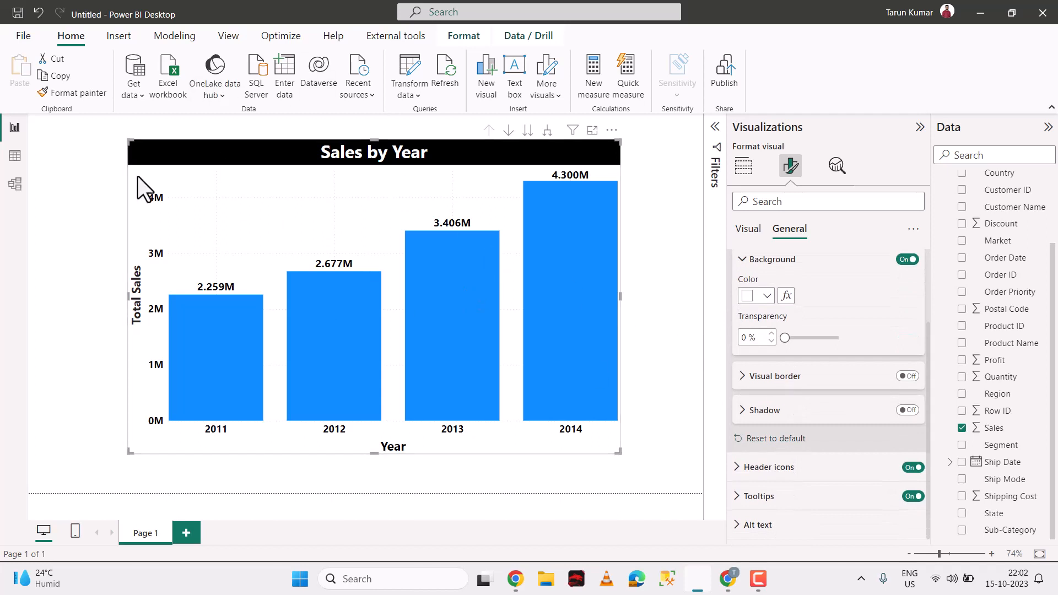
Step: Deselect and reselect the chart, and turn on its visual border in the general effects settings
click(59, 220)
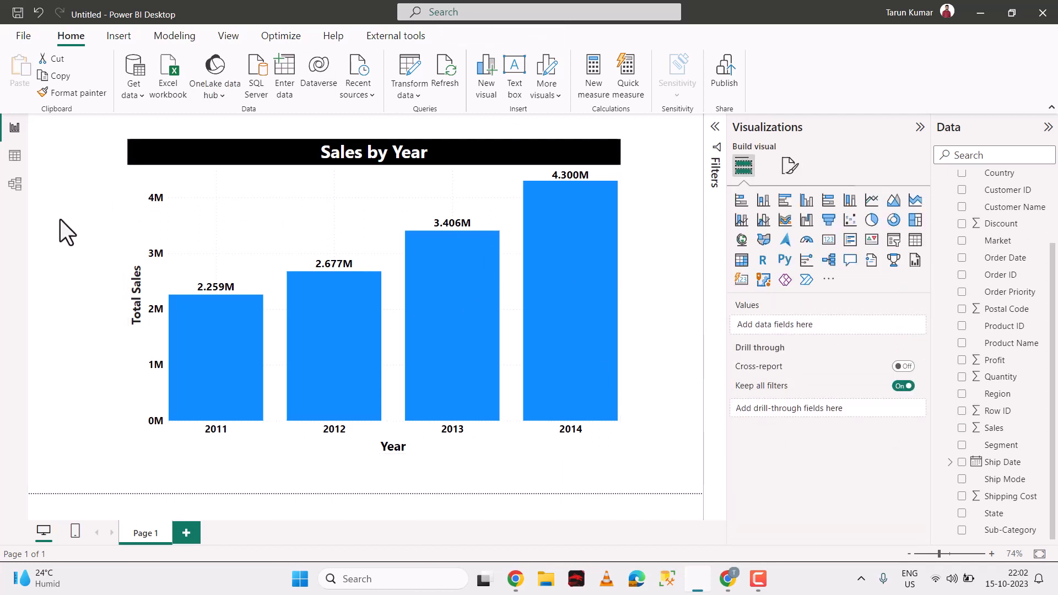
click(607, 226)
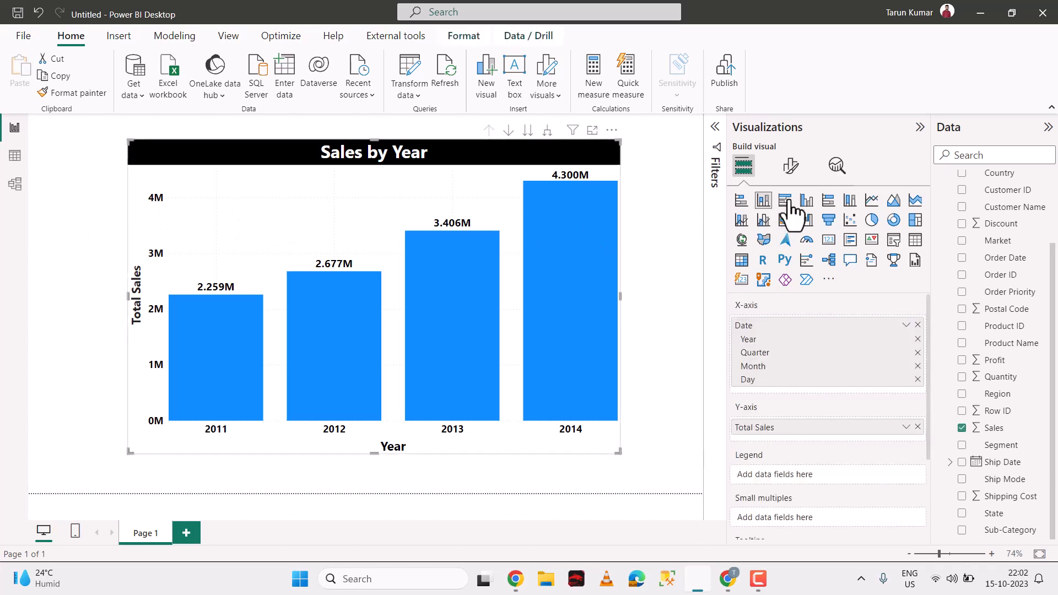
click(791, 166)
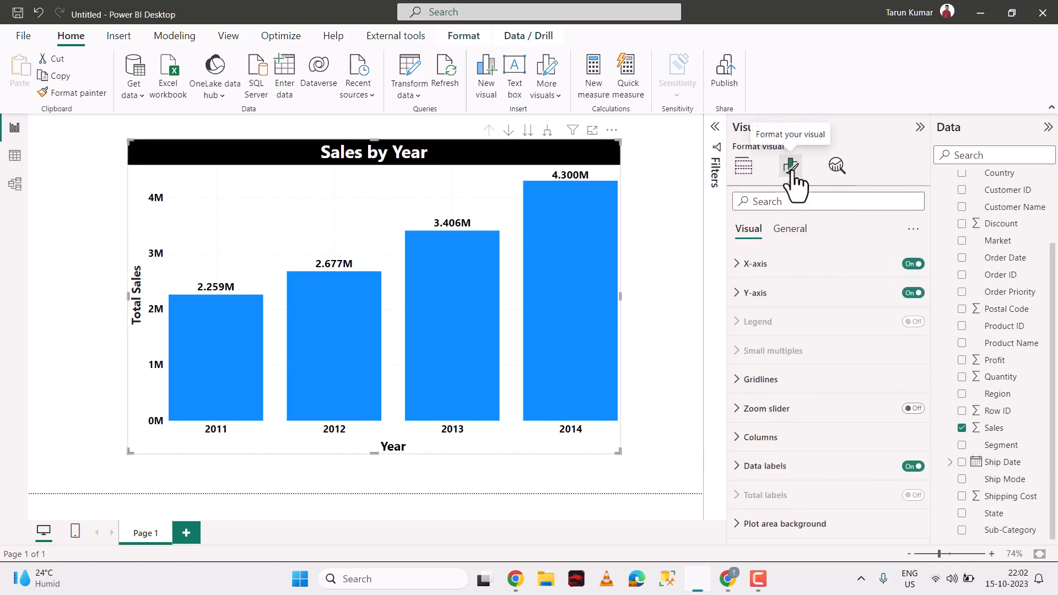
click(789, 230)
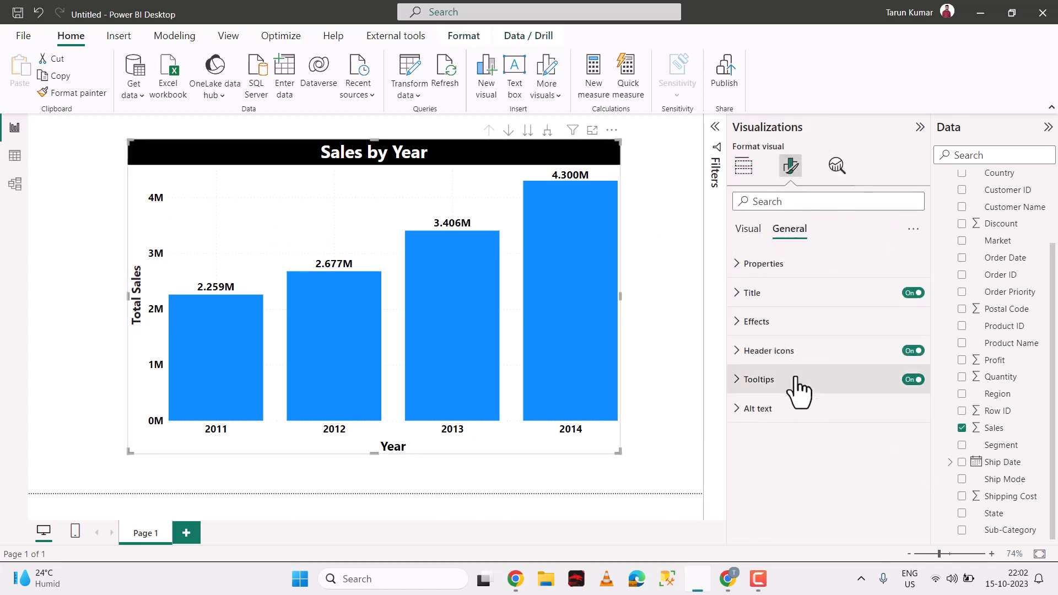
click(781, 331)
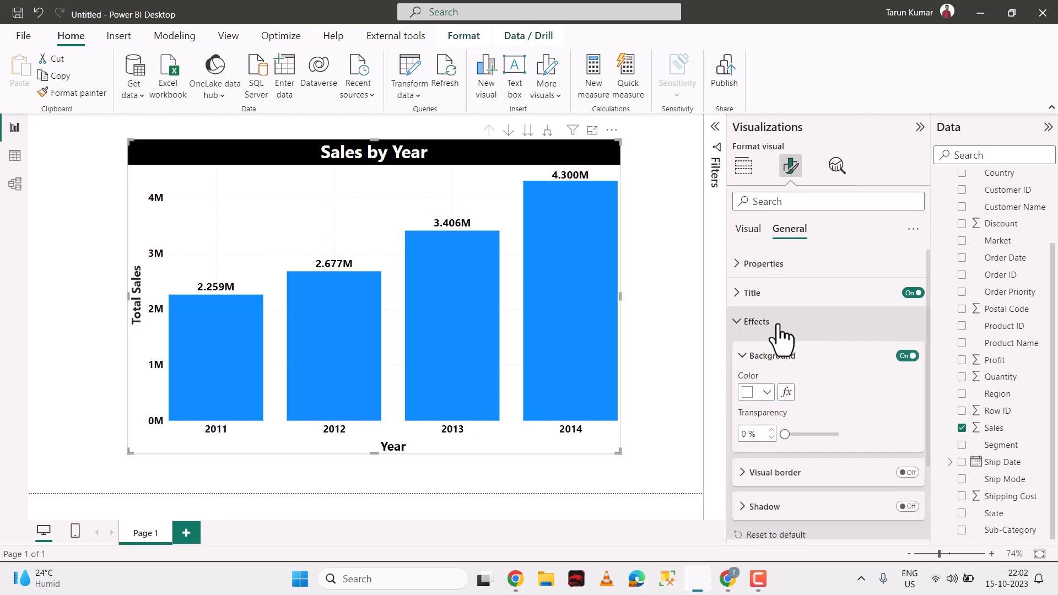
scroll(849, 484, down, 3)
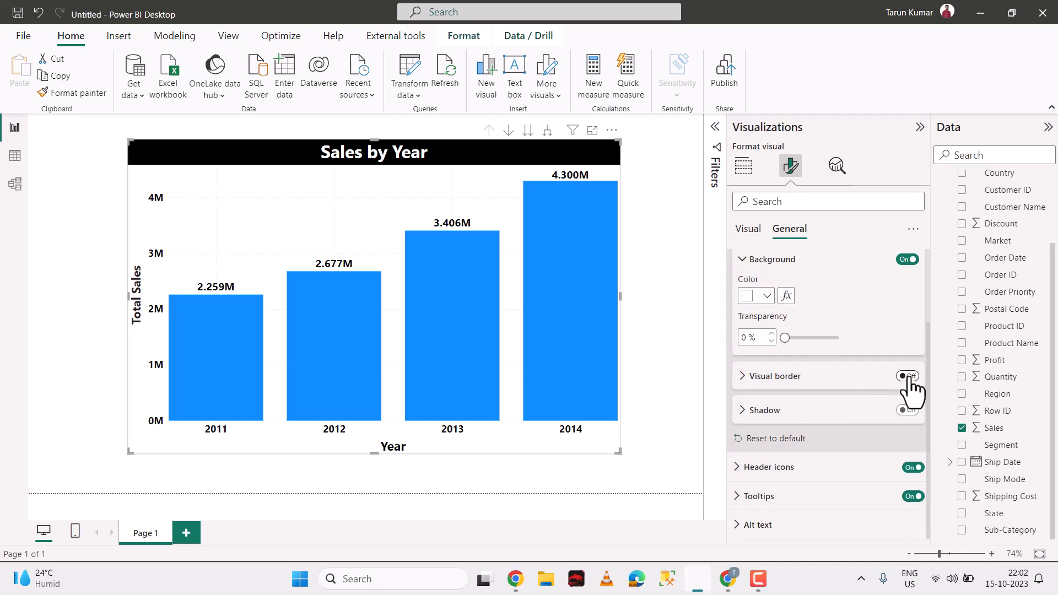
click(908, 377)
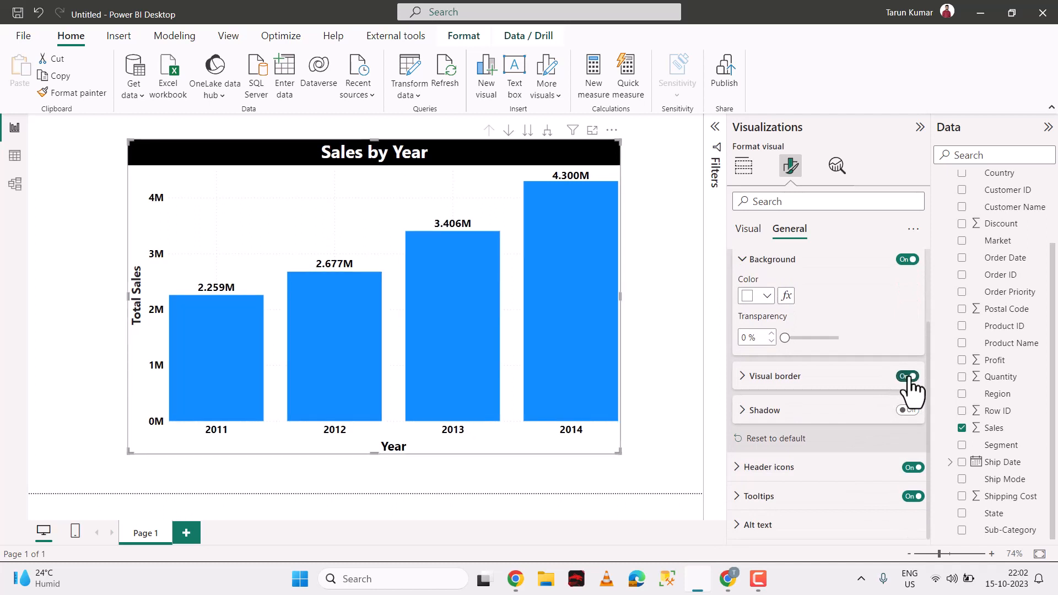
Step: Set the chart's visual border to a near-black theme colour with 12 px rounded corners
click(89, 252)
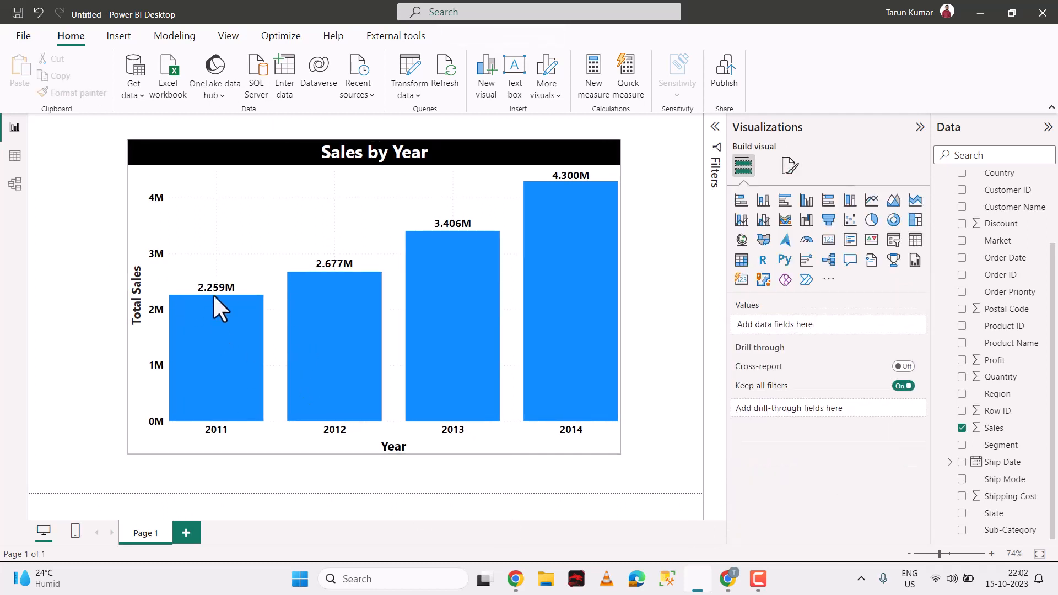
mouse_move(447, 306)
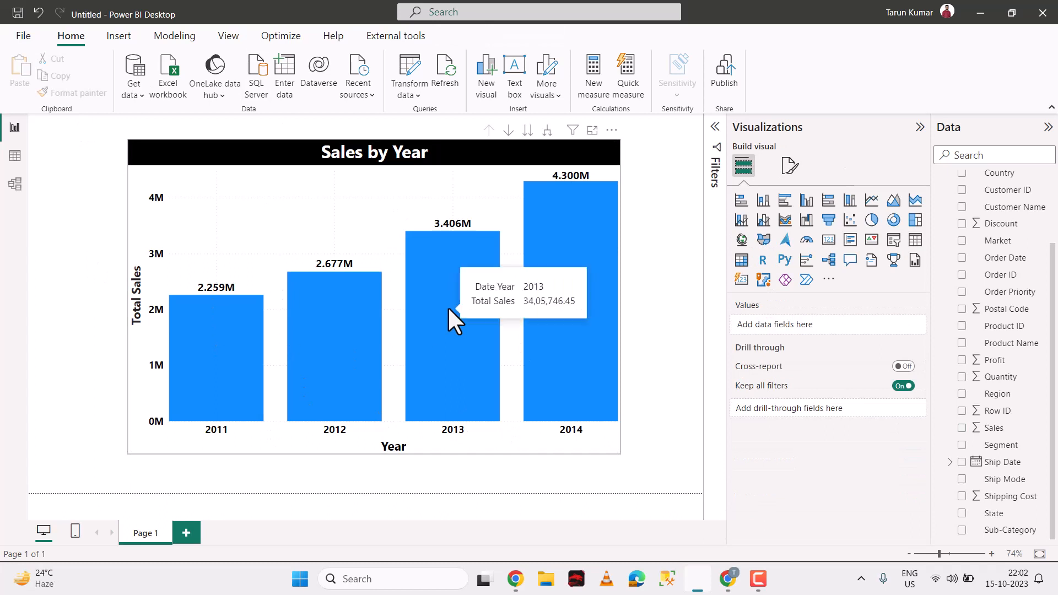
click(465, 210)
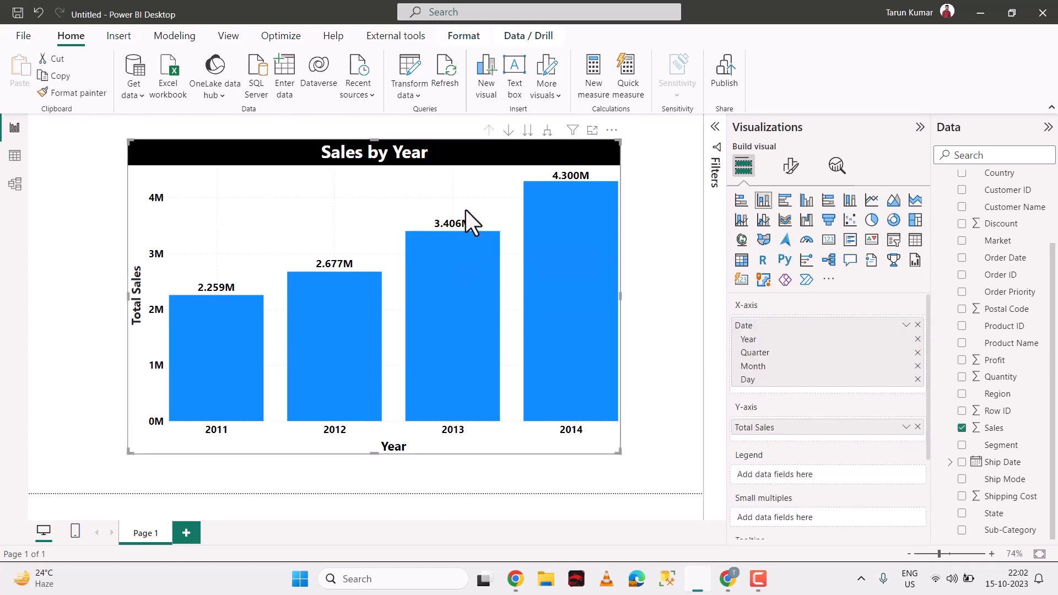
click(785, 168)
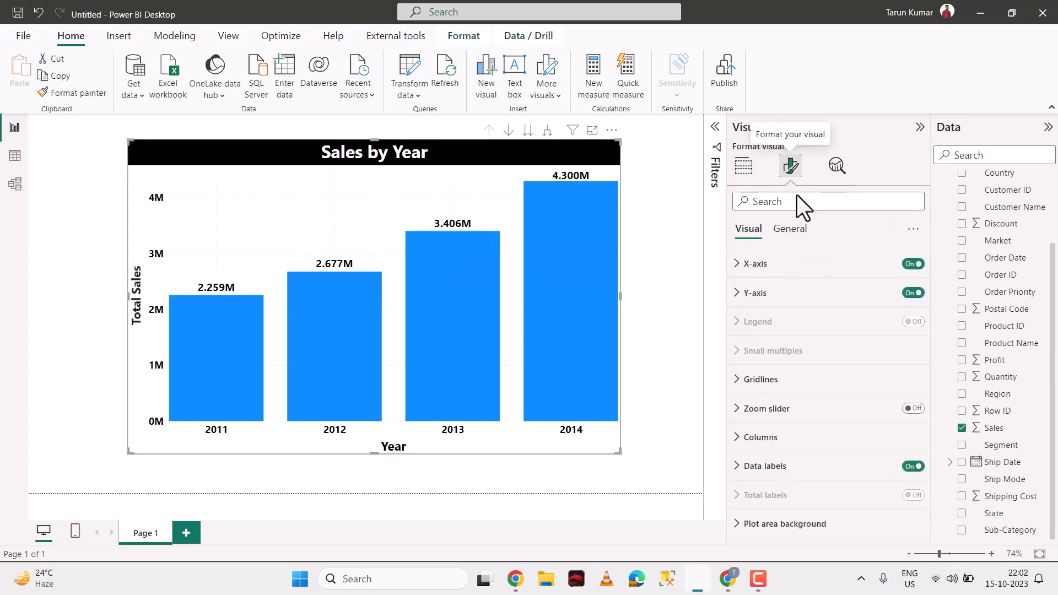
click(793, 228)
click(794, 329)
scroll(810, 408, down, 2)
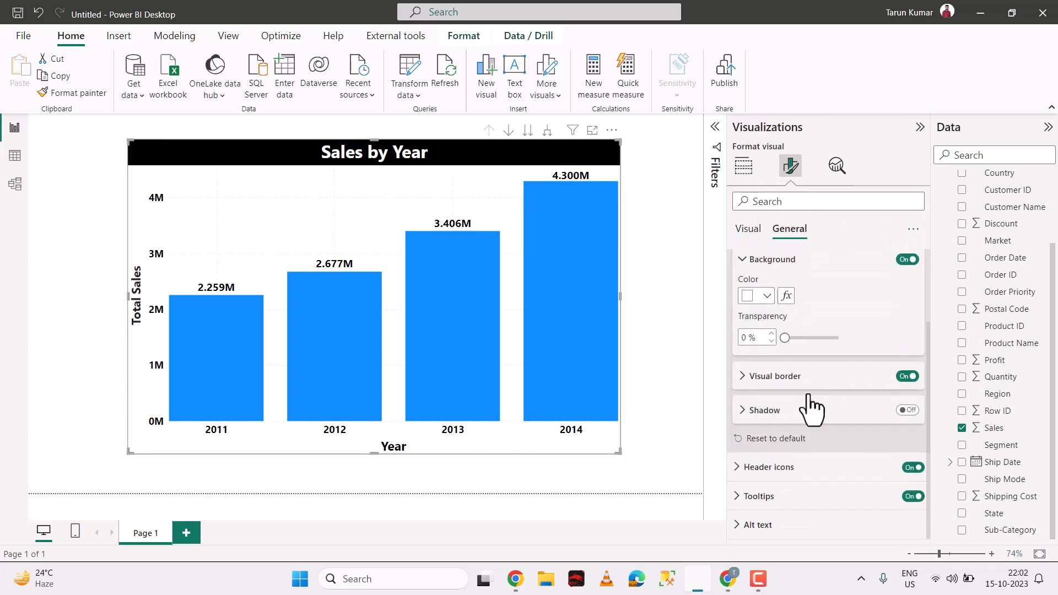
click(803, 386)
scroll(783, 353, down, 2)
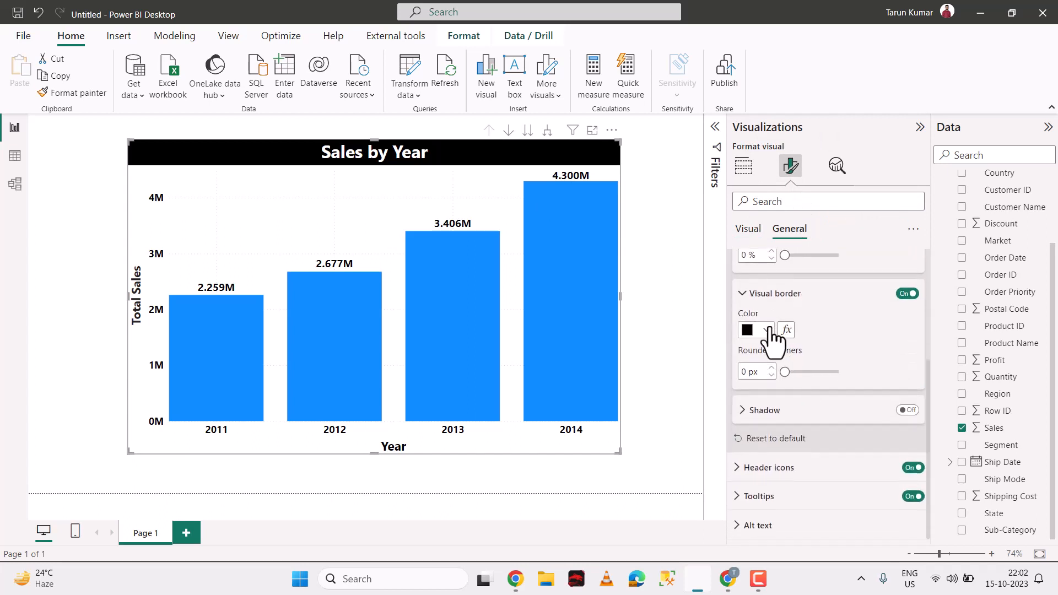
click(767, 329)
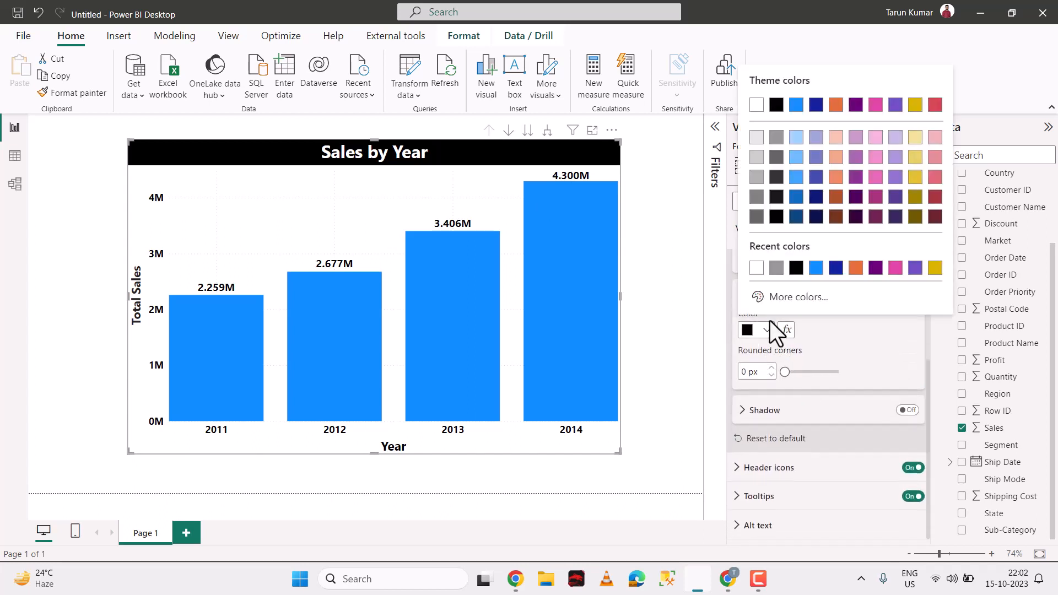
click(778, 198)
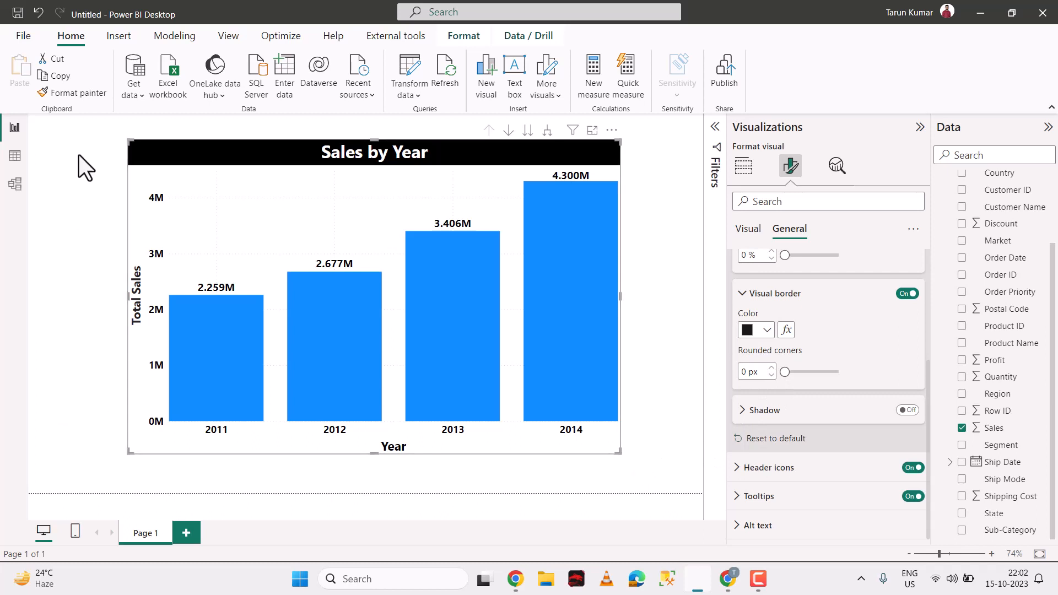
drag(783, 370, 806, 374)
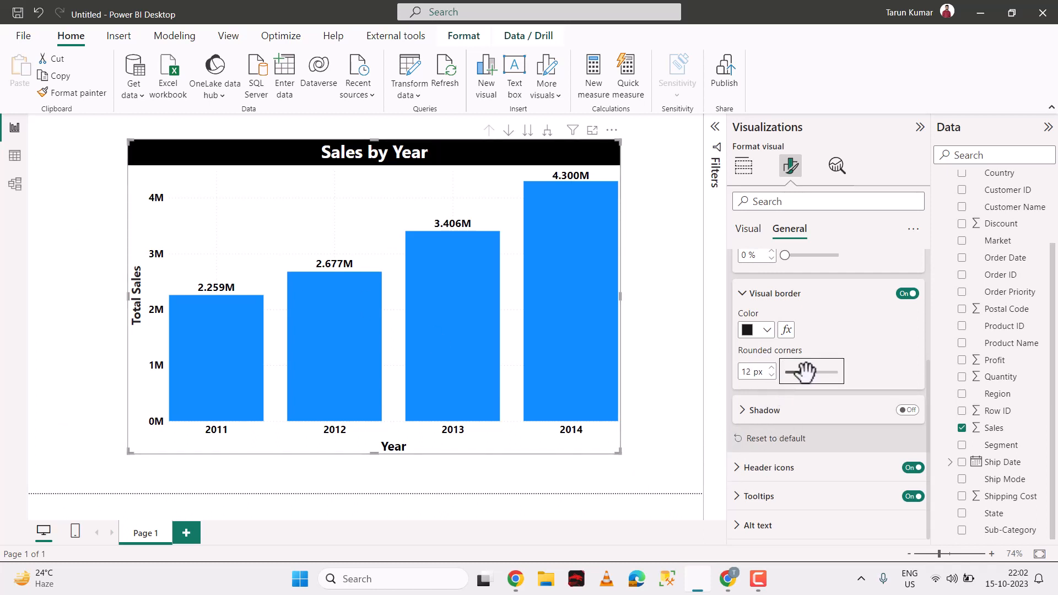
click(666, 278)
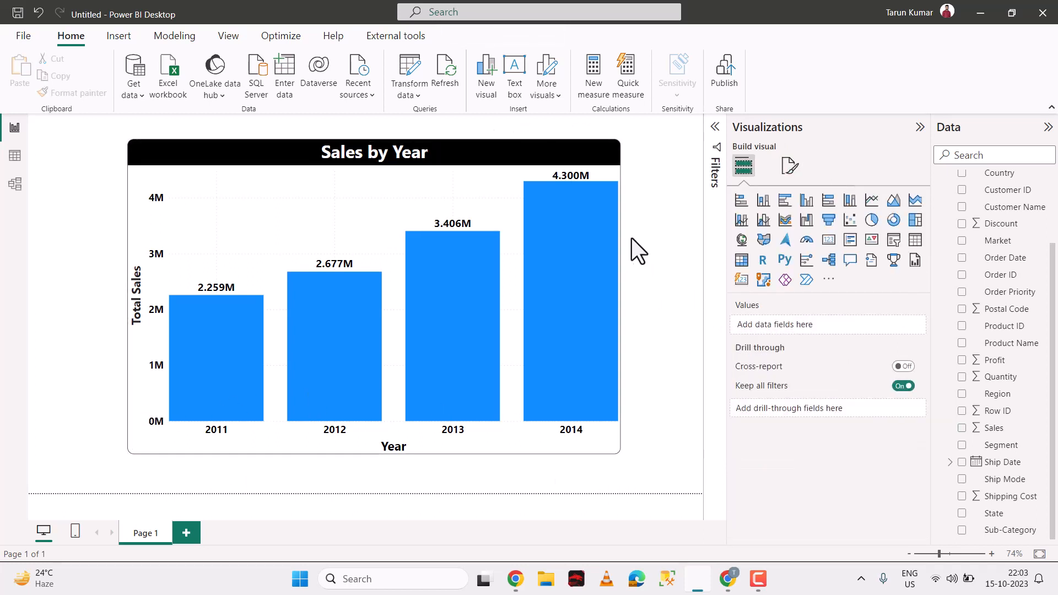
Step: Turn on the chart's shadow in its general effects settings, comparing it off and on, and deselect the chart
click(315, 217)
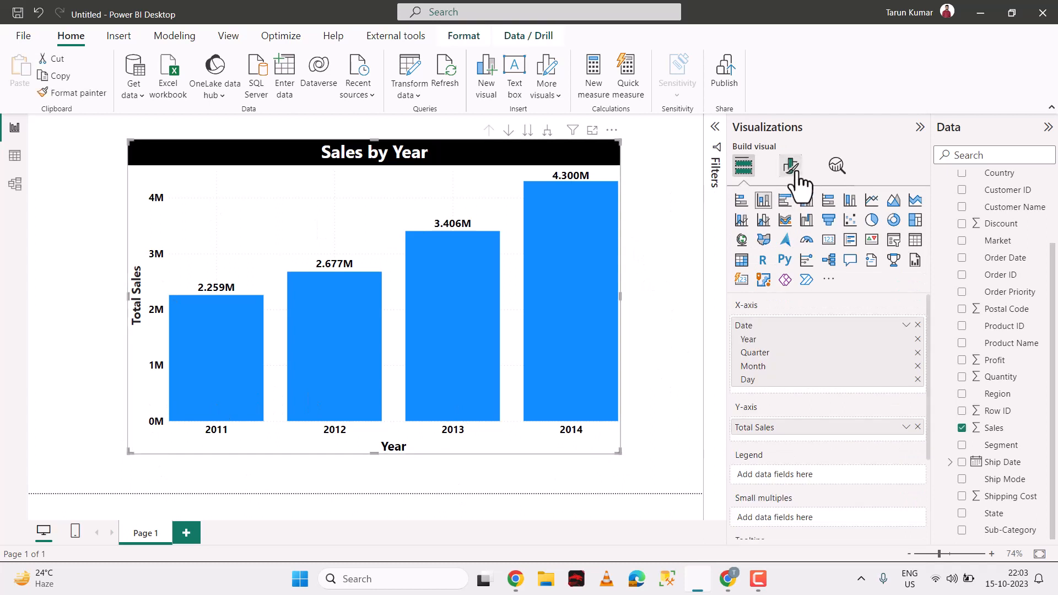
click(792, 166)
click(800, 229)
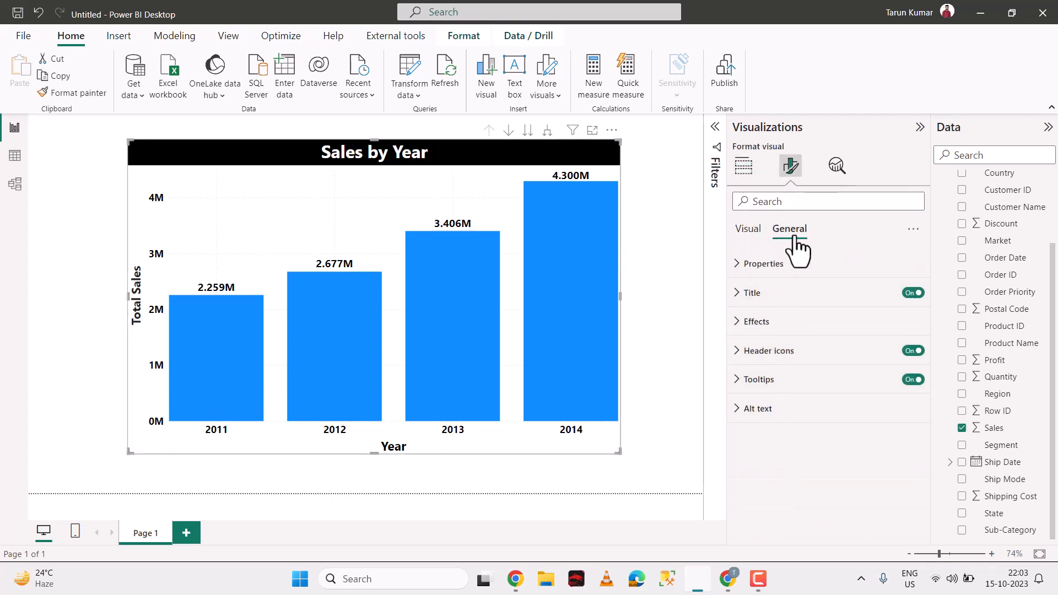
click(789, 322)
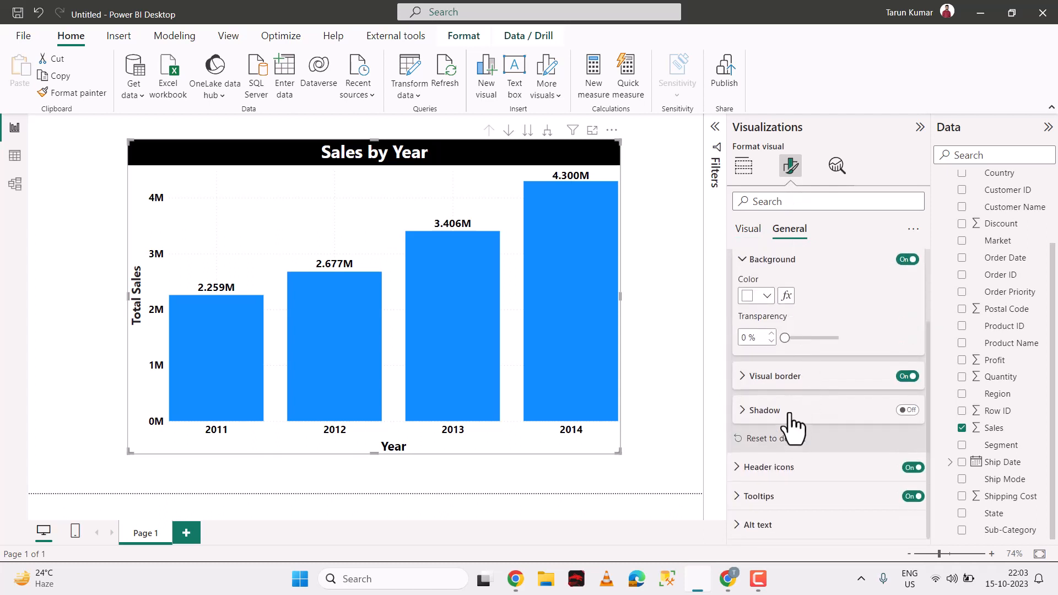
click(905, 411)
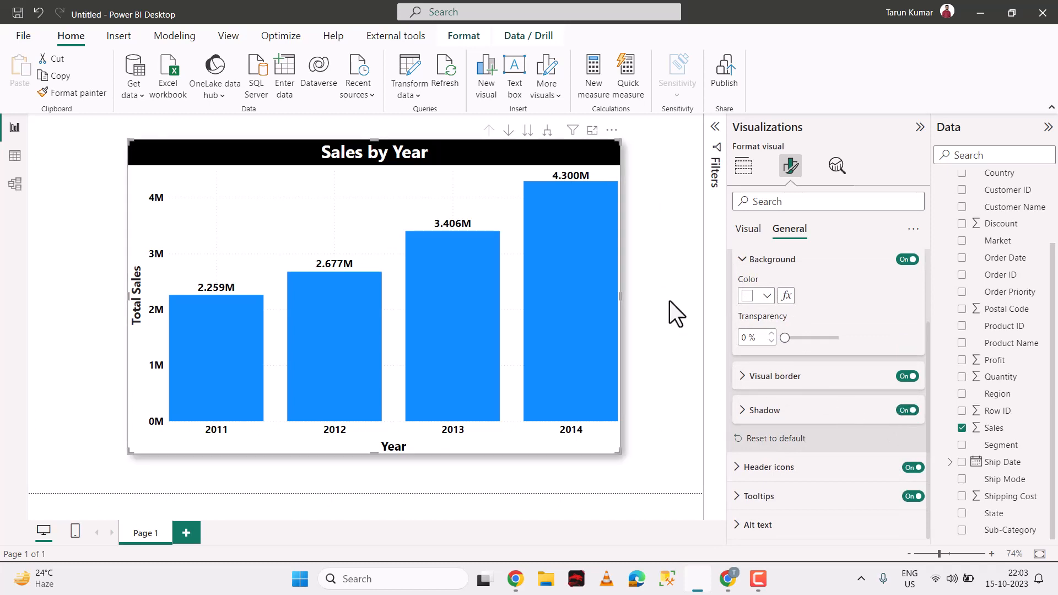
click(909, 414)
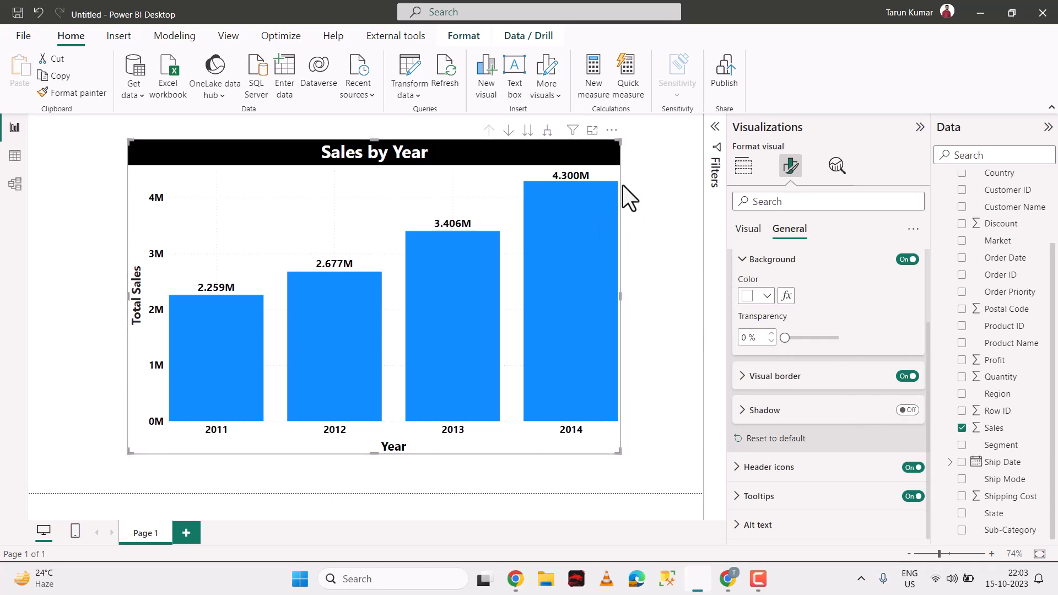
click(907, 411)
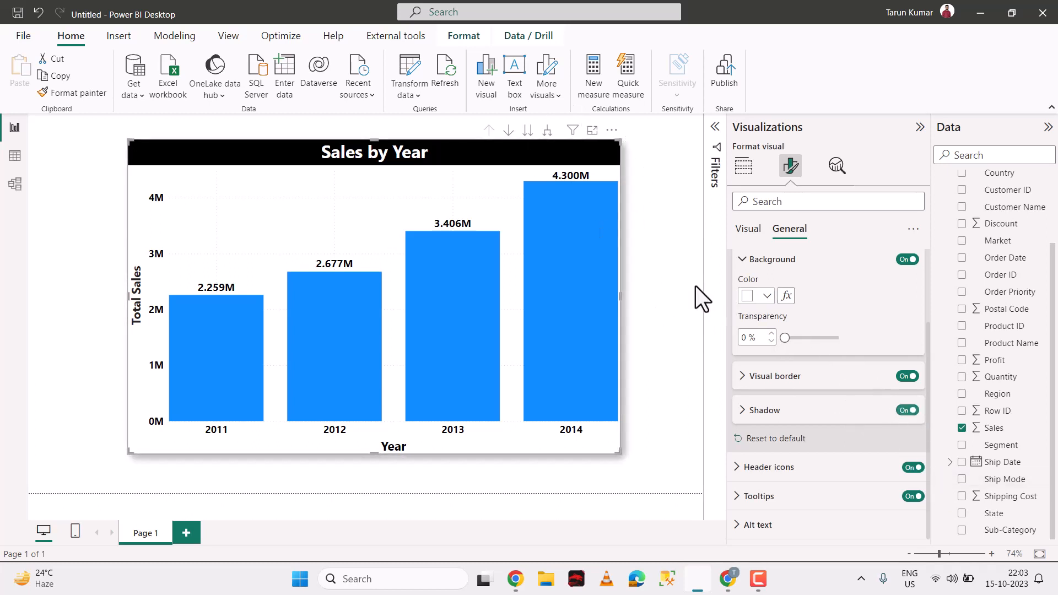
click(641, 395)
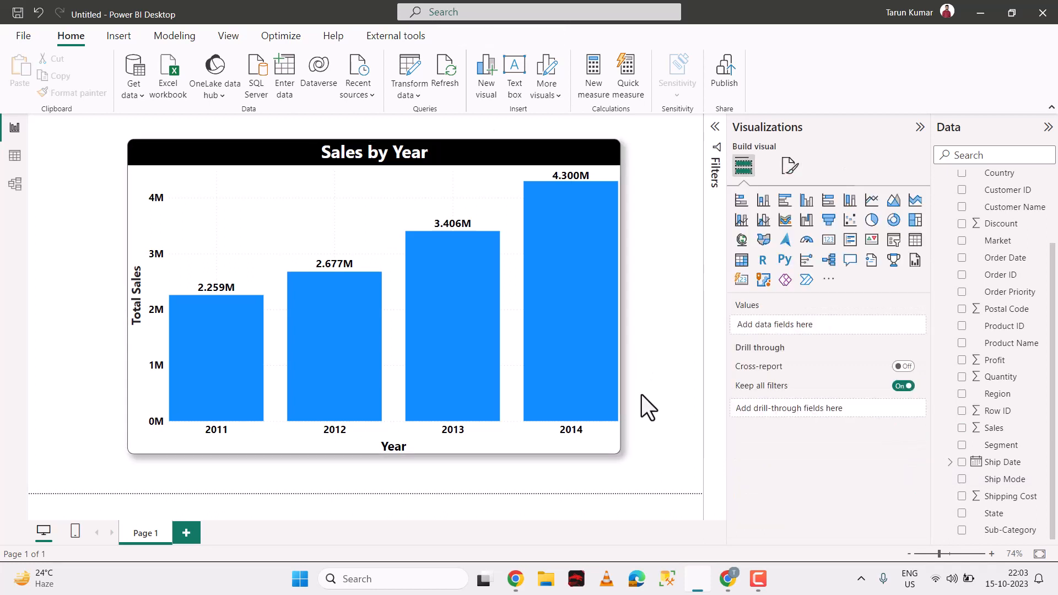
Step: Shrink the chart to about two thirds of its size and move it to the page's upper-left corner
click(445, 200)
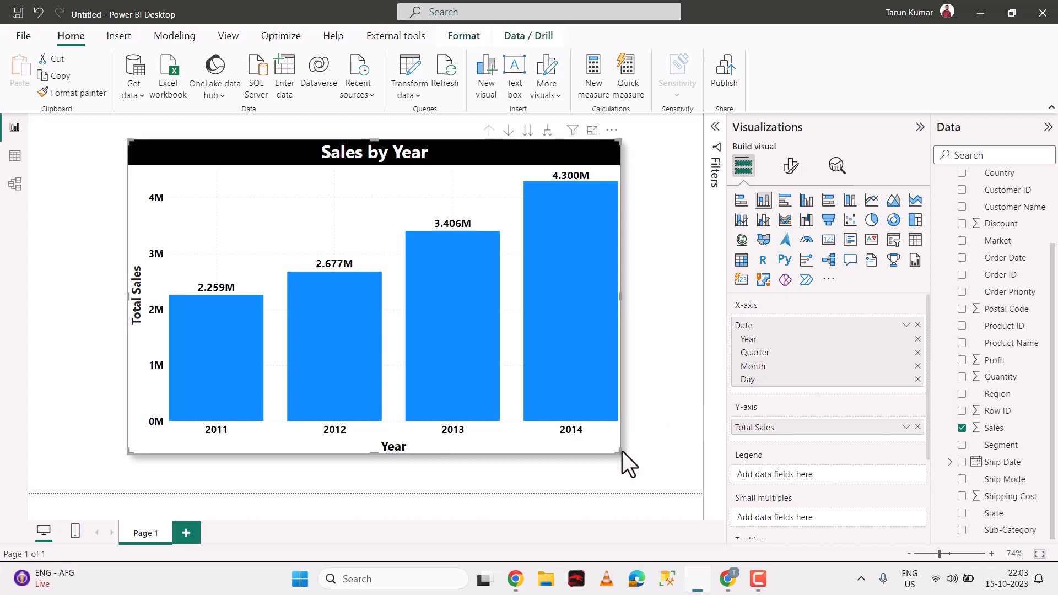
drag(617, 451, 453, 344)
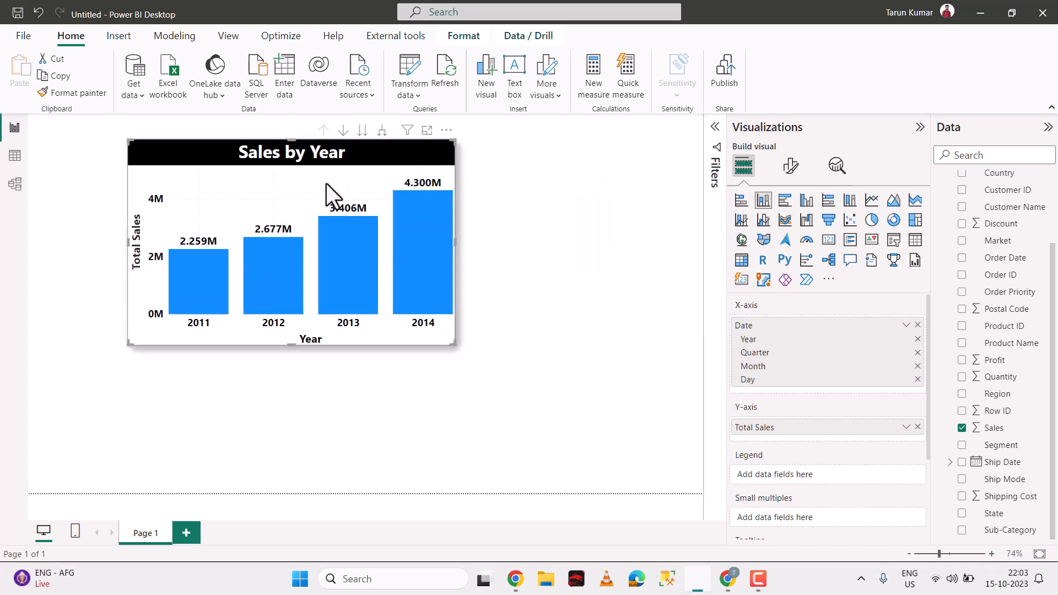
drag(326, 184, 237, 173)
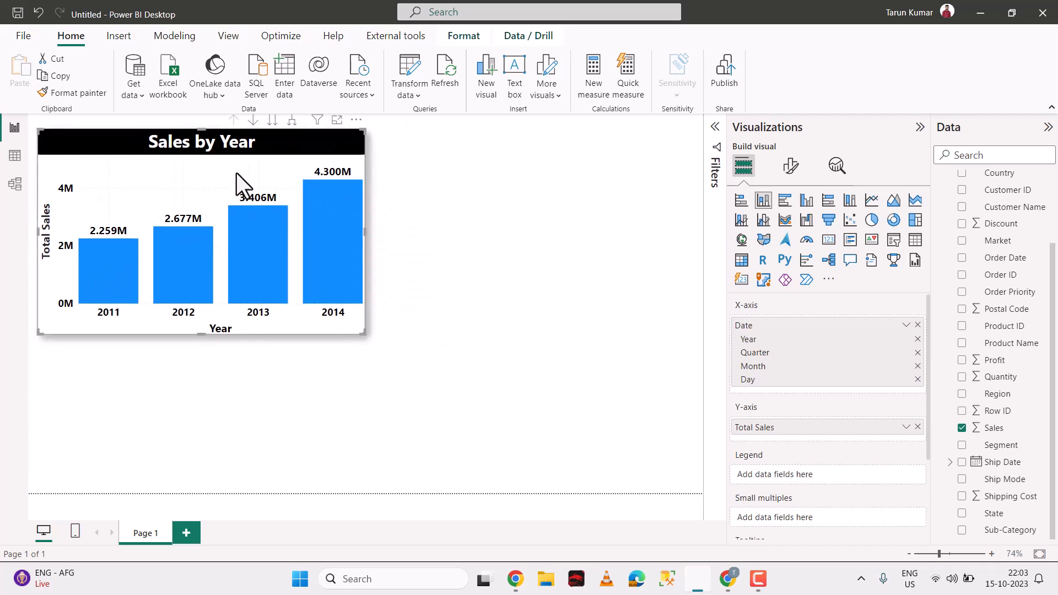
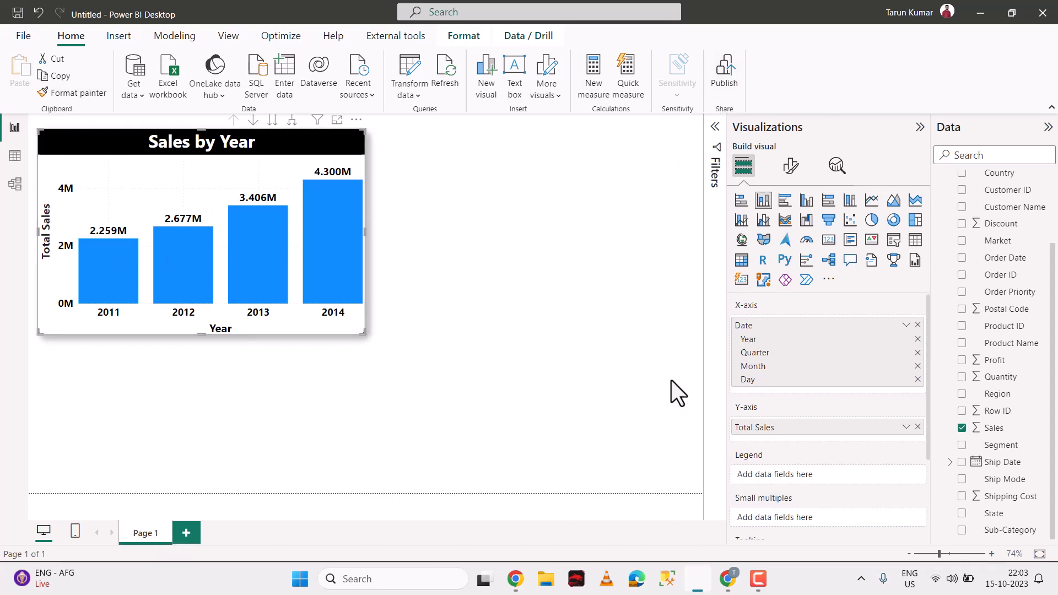
Step: Add a new report page and rename it Test 2 in the page information settings
click(187, 533)
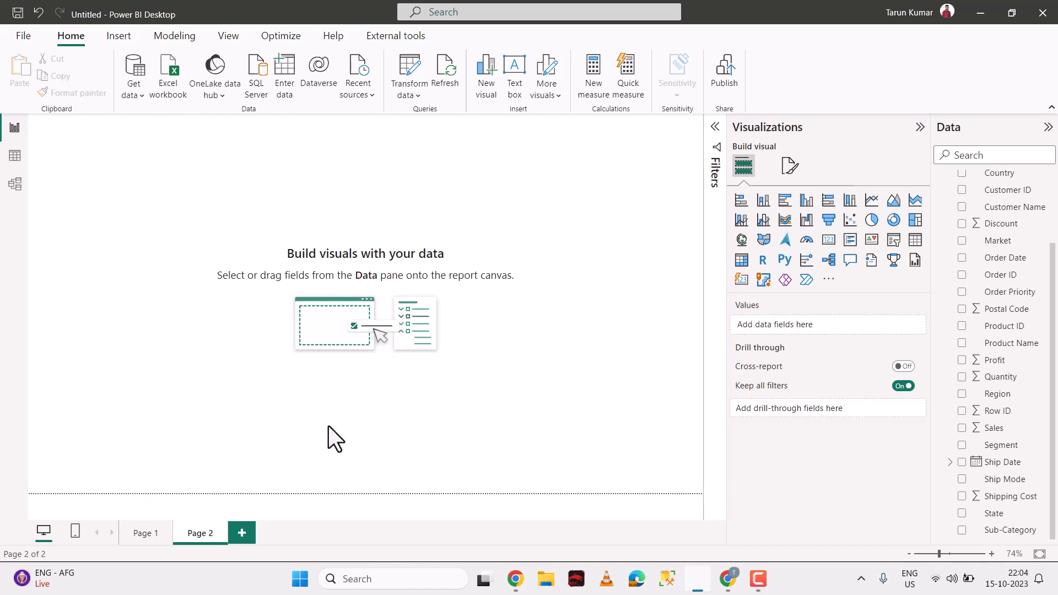
scroll(1027, 278, up, 3)
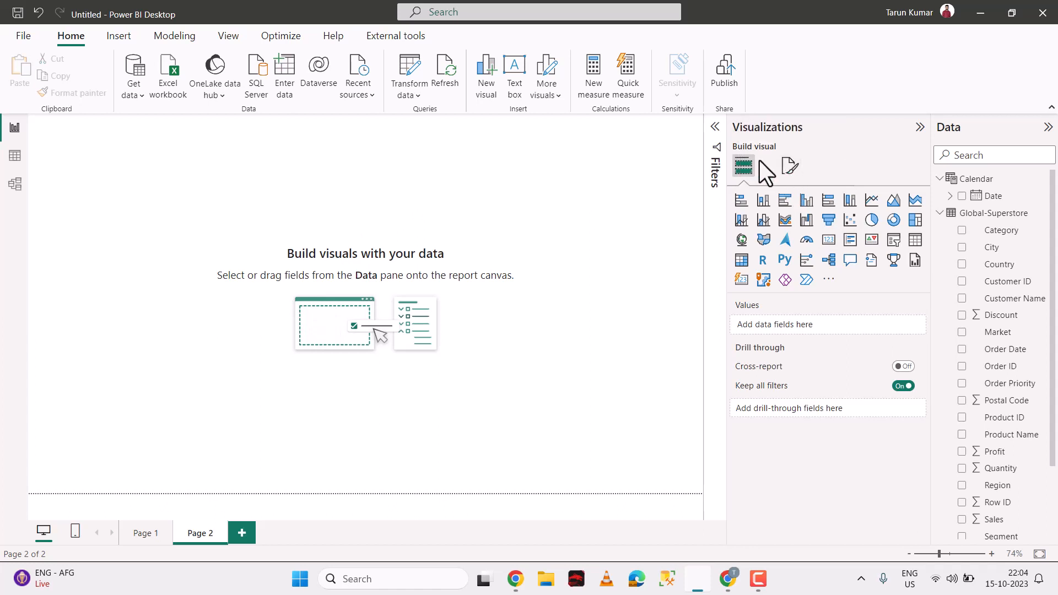
click(793, 172)
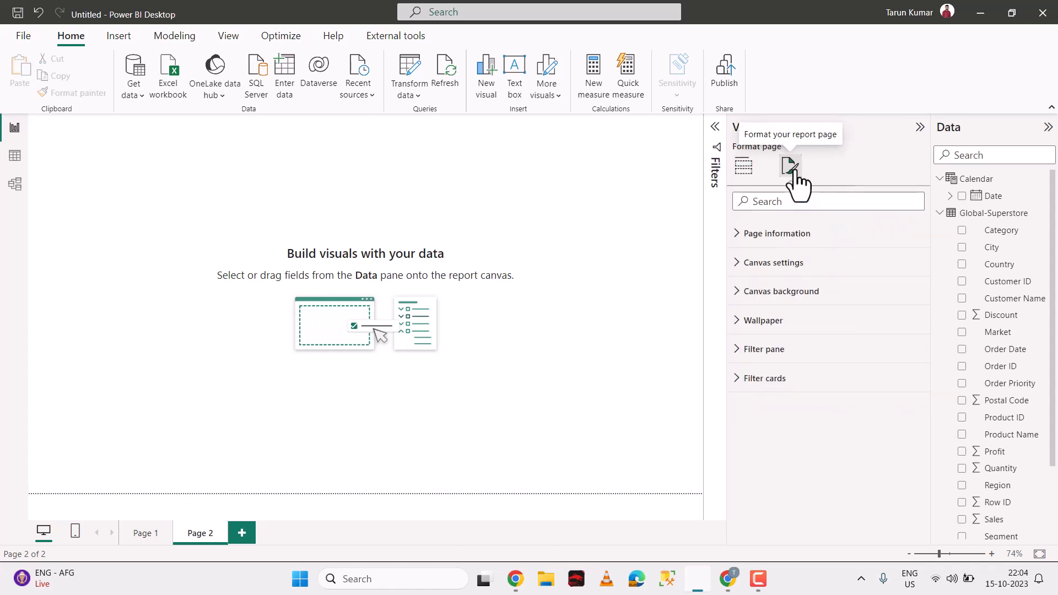
click(802, 235)
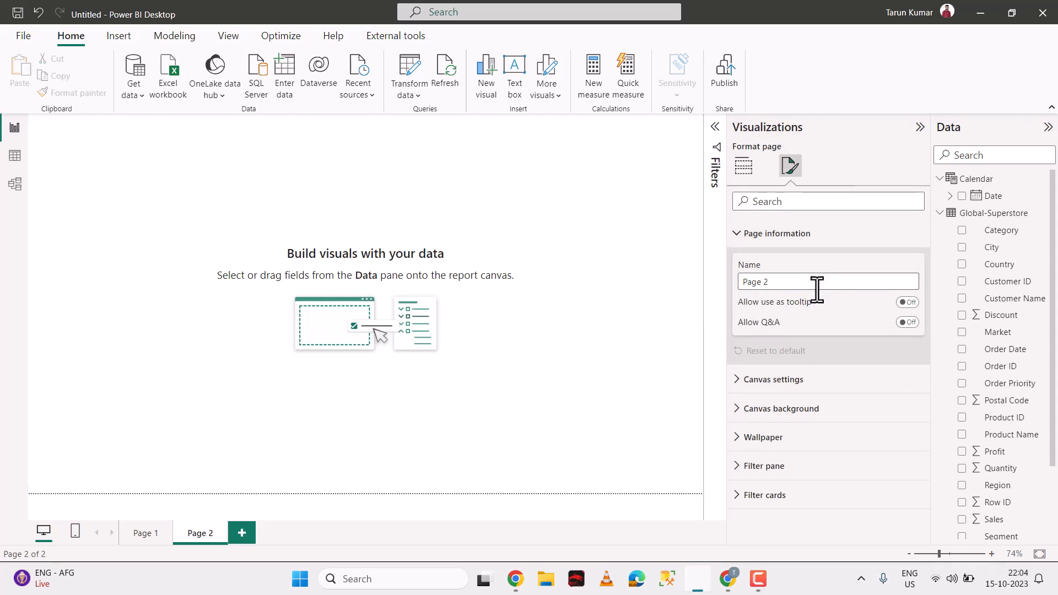
drag(774, 281, 731, 279)
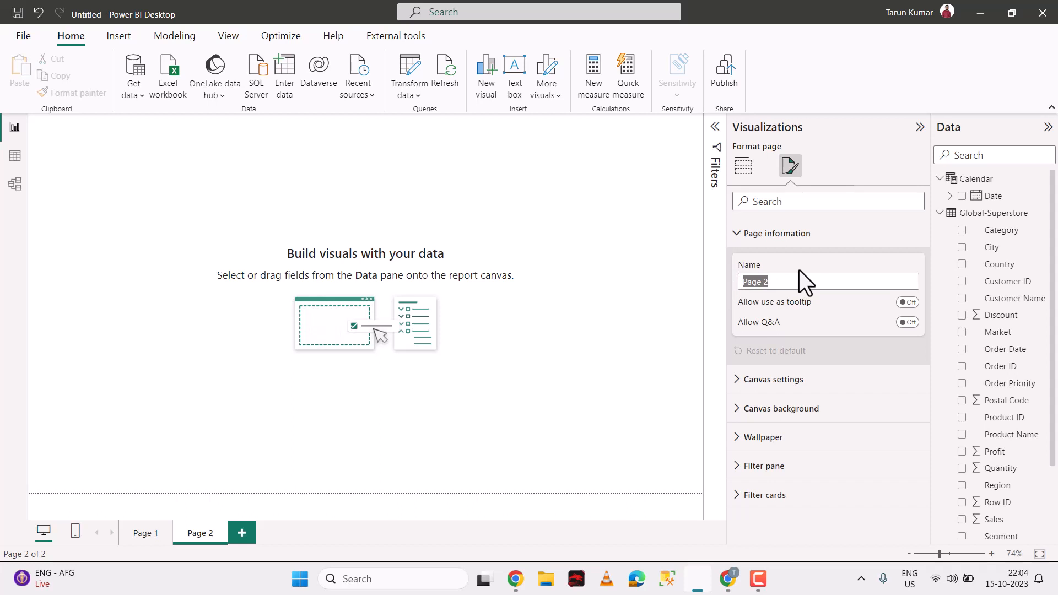
key(BackSpace)
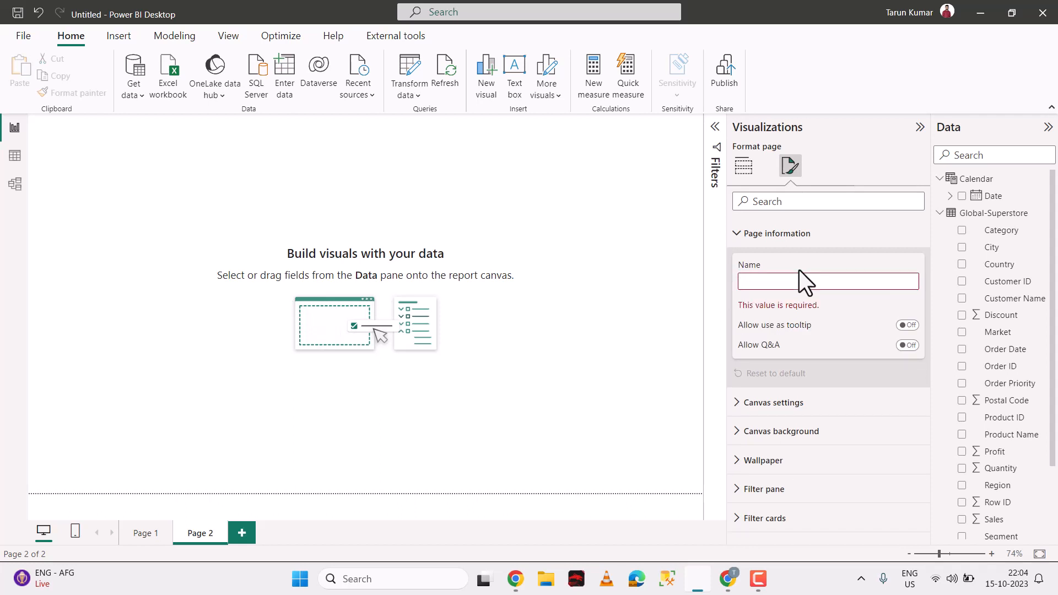
text(Test 2)
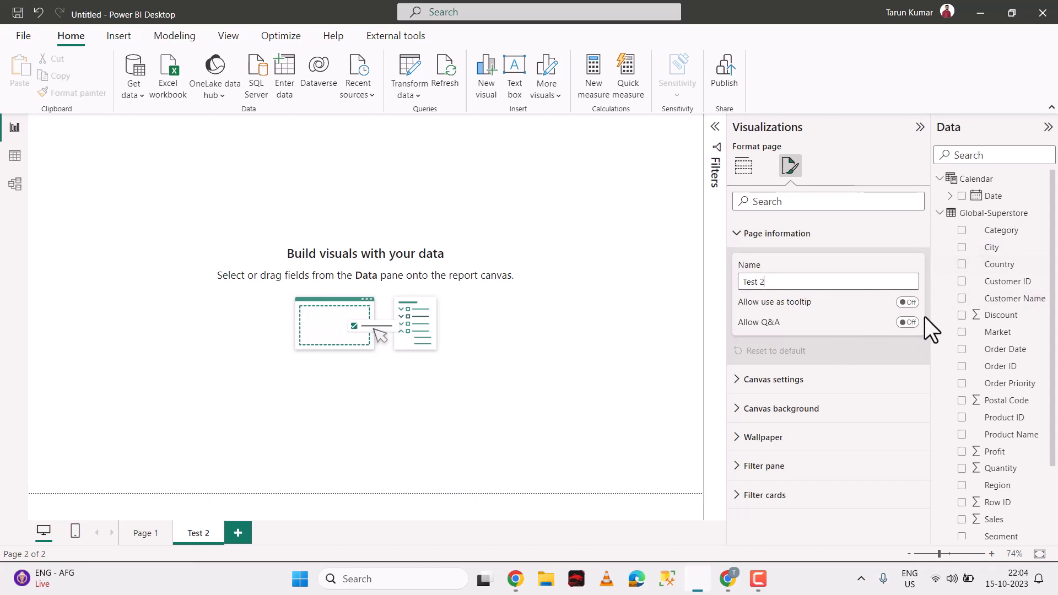
Step: Try the 4:3 canvas type on the Test 2 page and set it back to 16:9
click(819, 380)
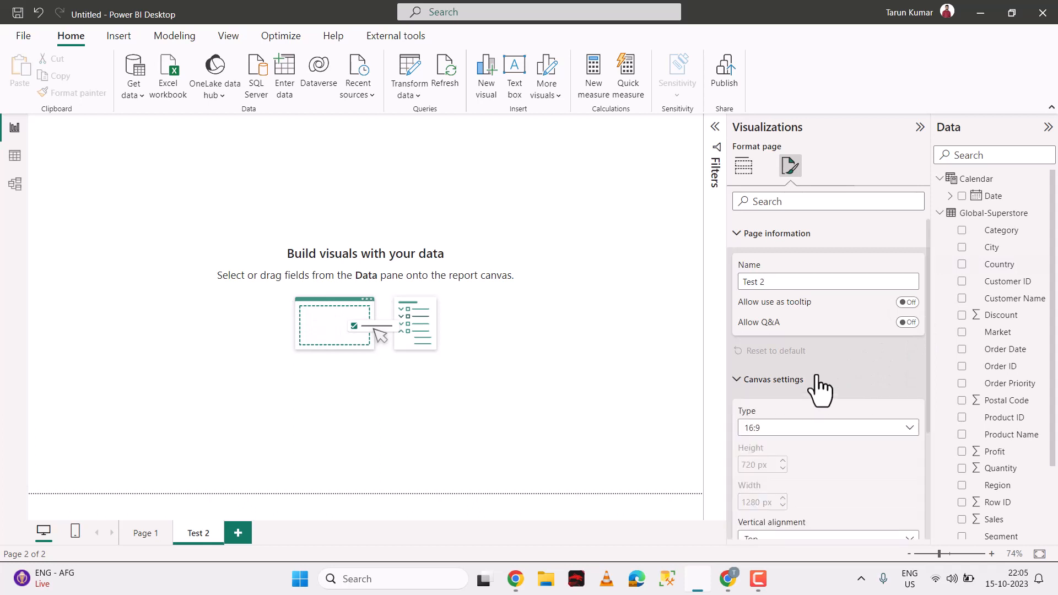
scroll(818, 381, down, 3)
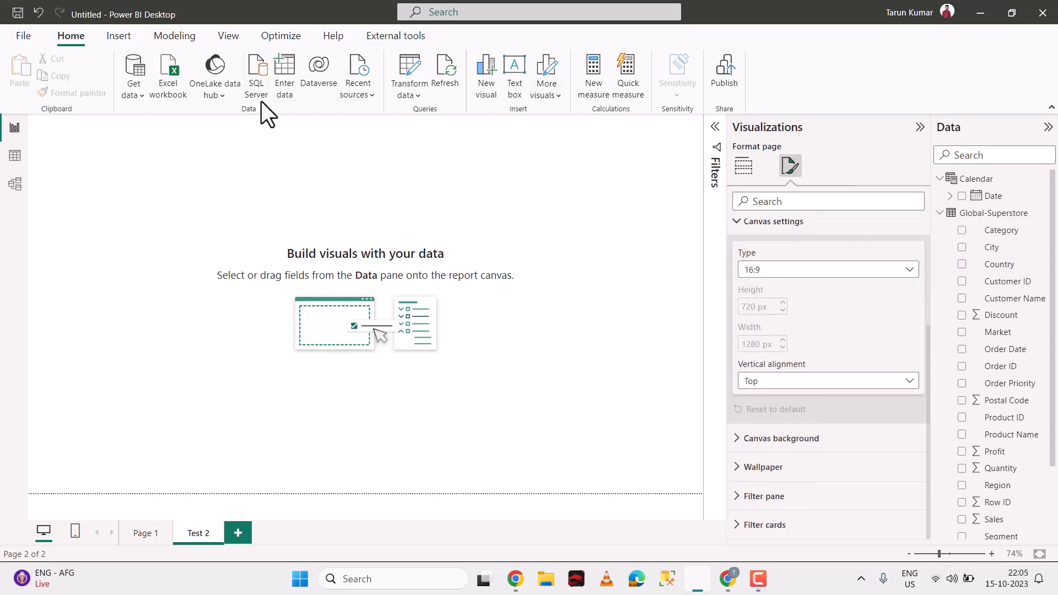
click(796, 270)
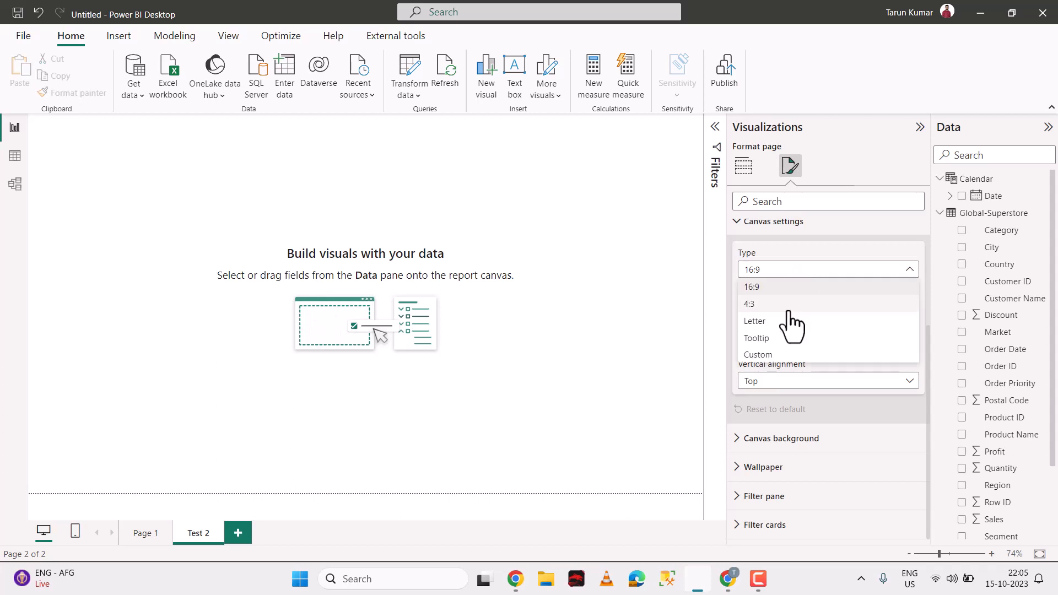
click(790, 307)
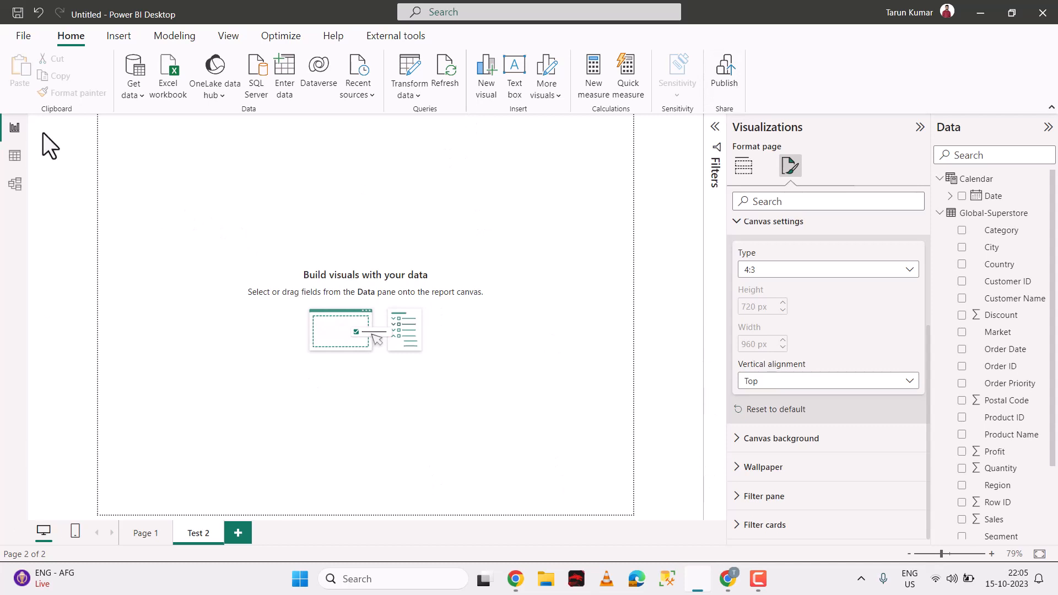
click(869, 270)
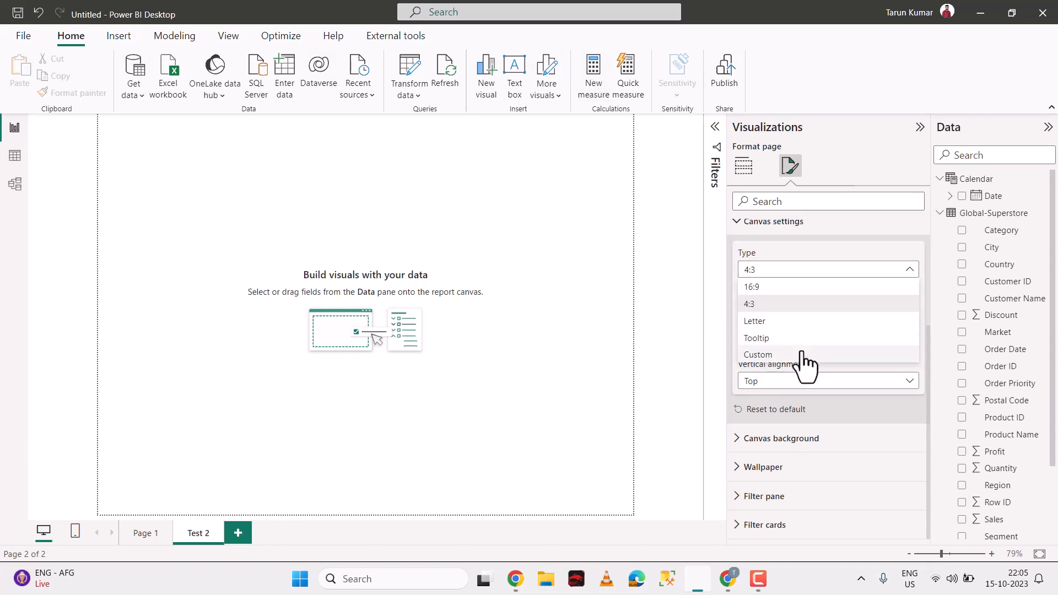
click(799, 268)
click(799, 275)
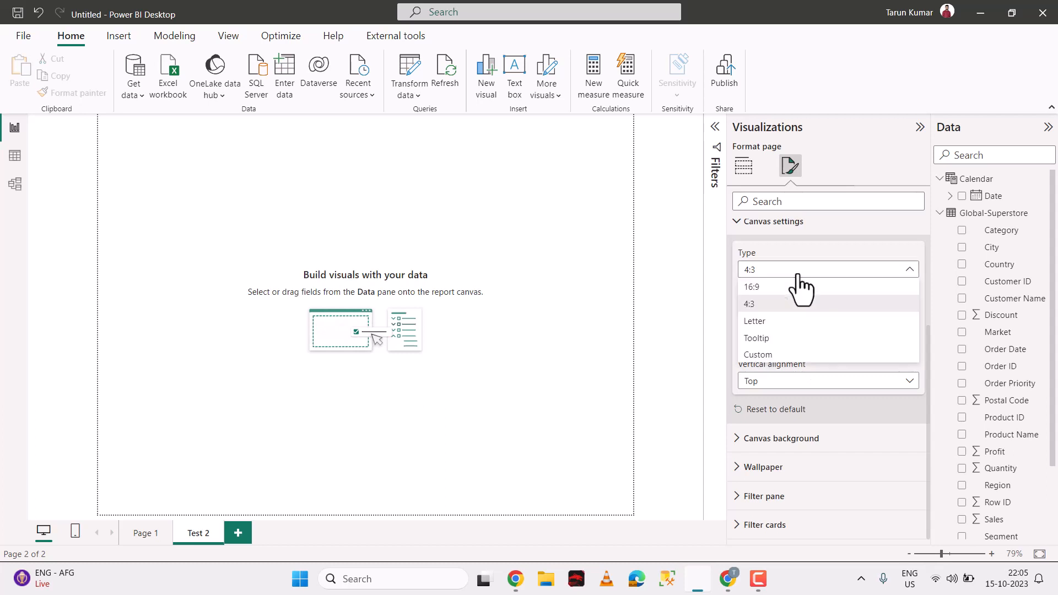
click(798, 286)
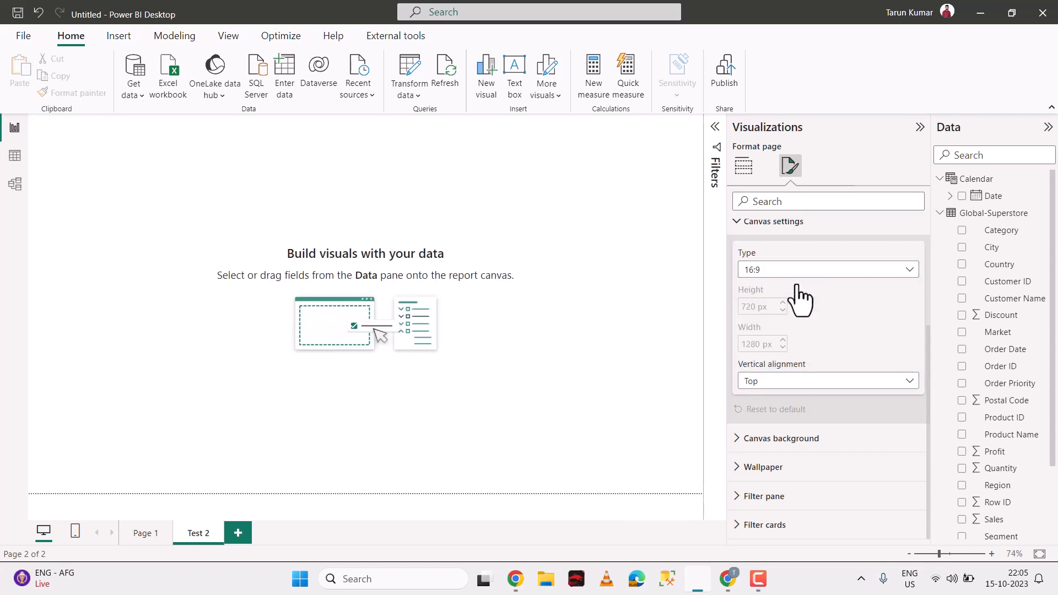
Step: Set the Test 2 page's vertical alignment to Middle and its canvas background color to light gray
click(855, 381)
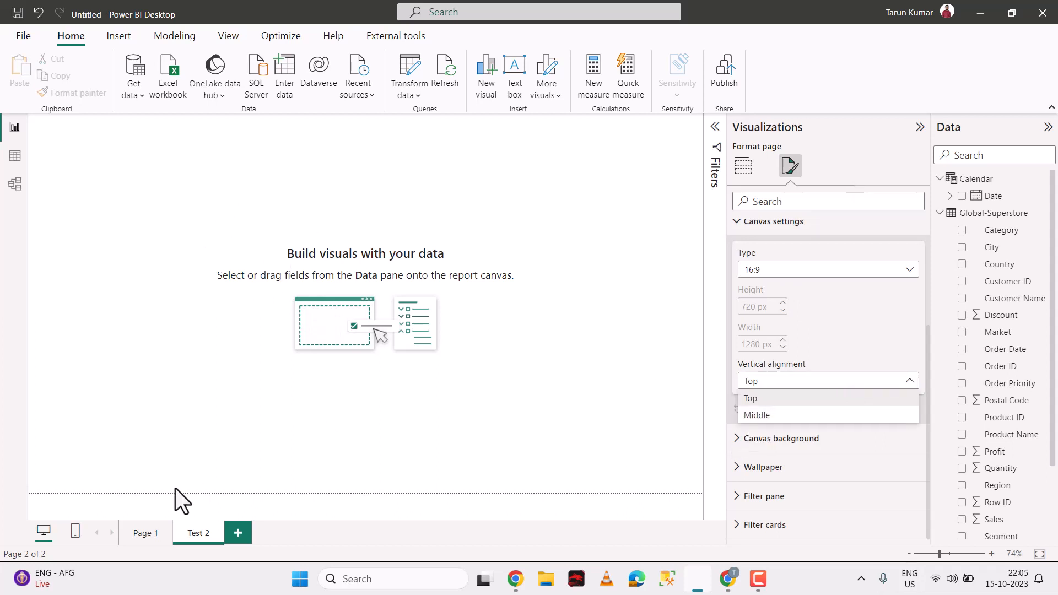
click(854, 418)
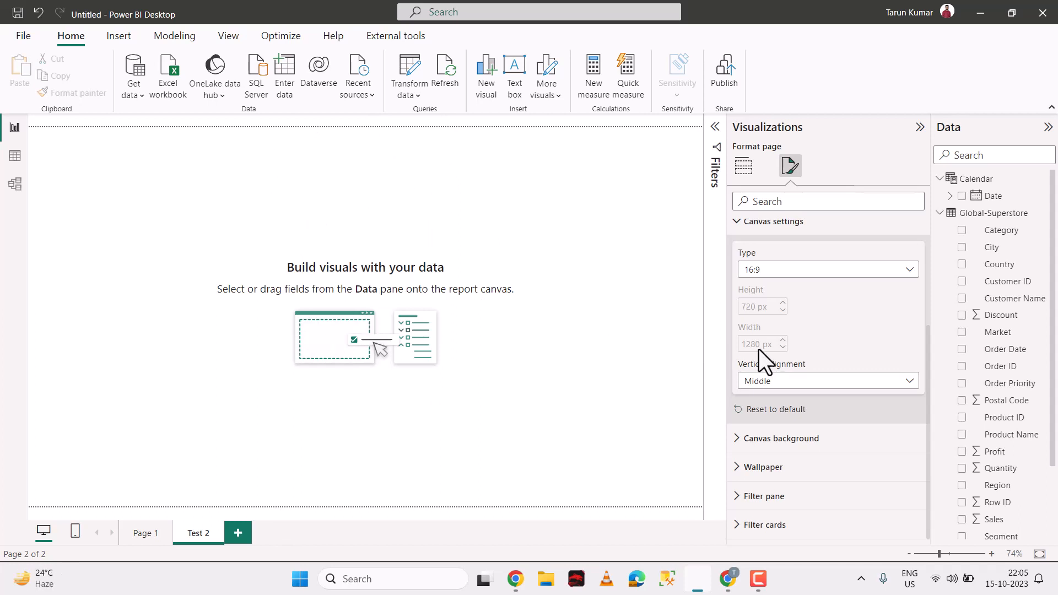
click(815, 438)
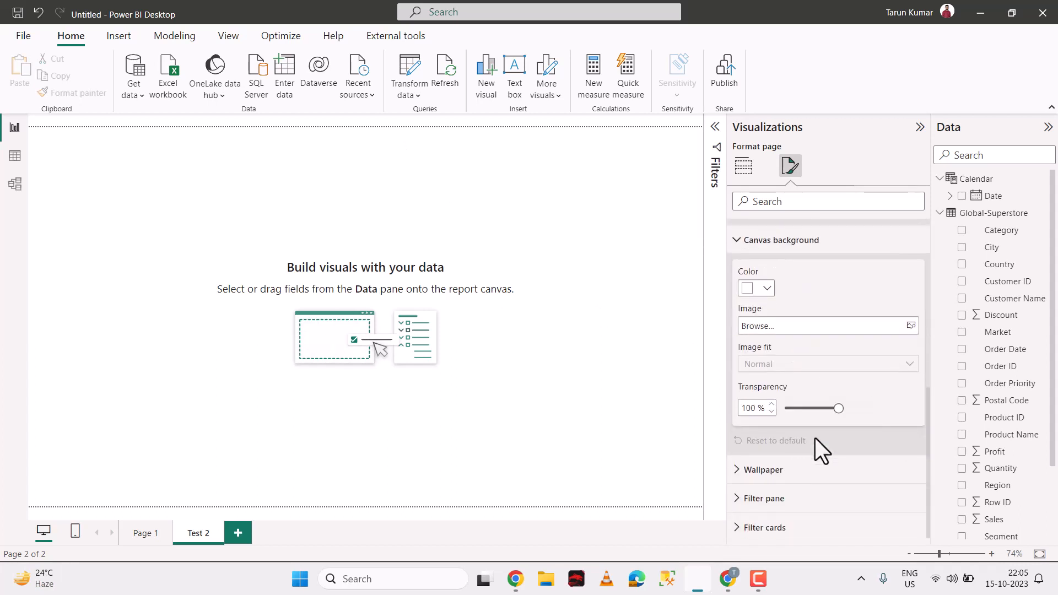
click(767, 286)
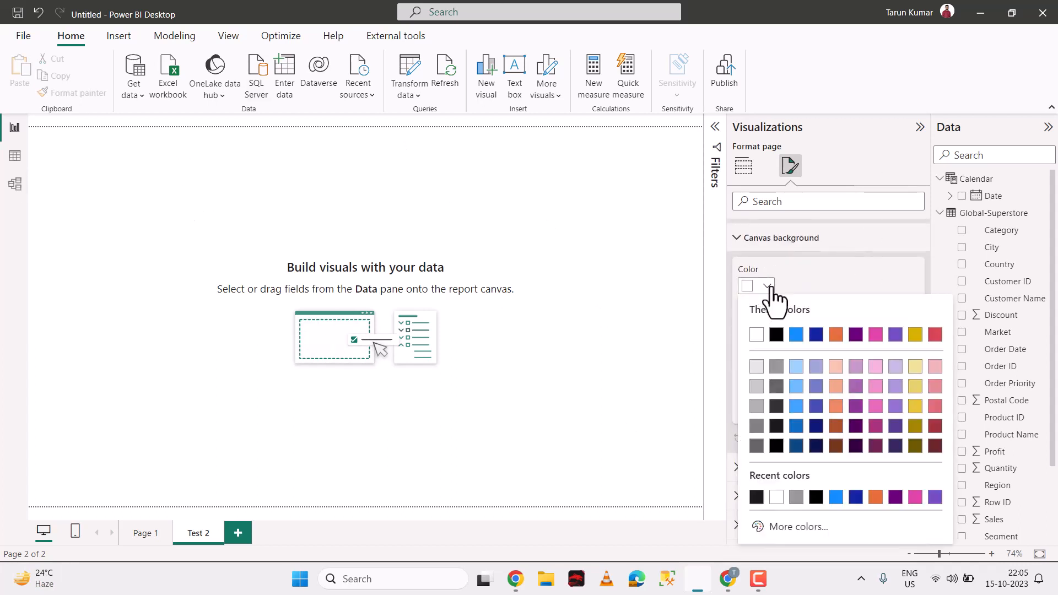
click(756, 387)
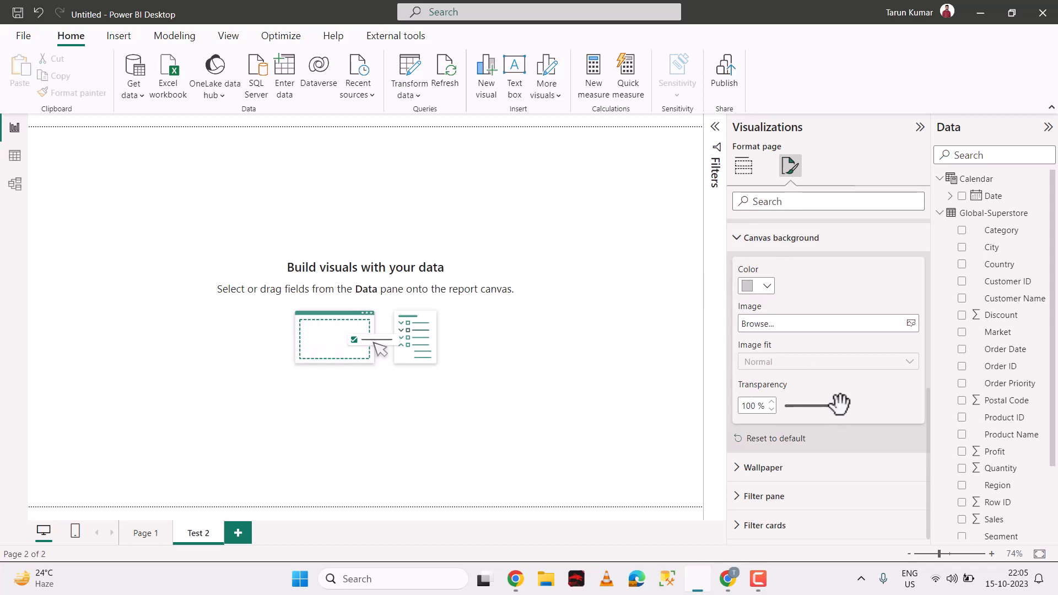
Step: Try the canvas background fully opaque at 0% transparency and settle on 72%
drag(840, 404, 766, 406)
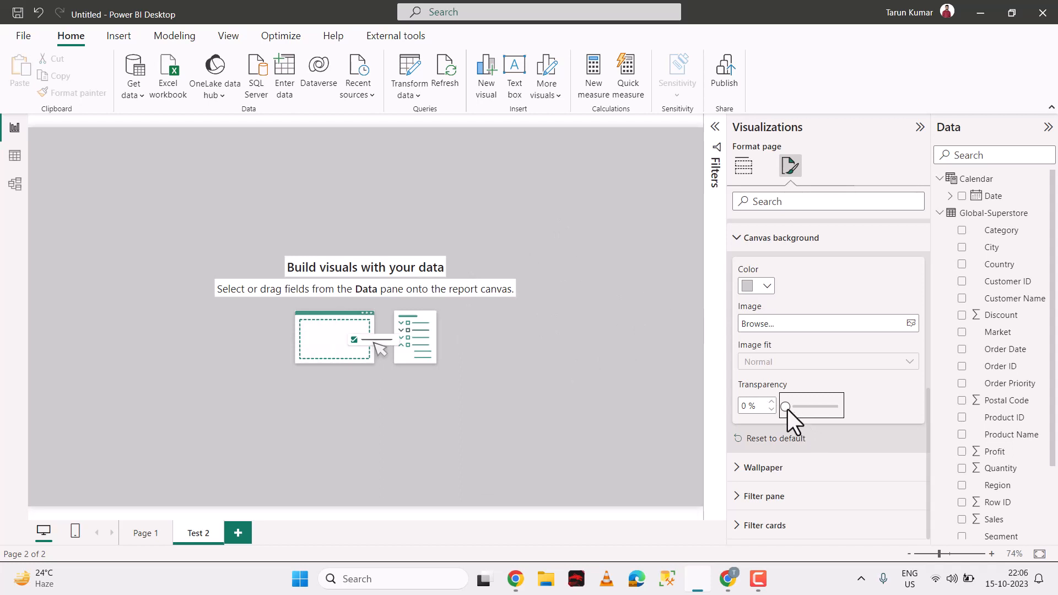
drag(786, 407, 825, 411)
drag(827, 410, 823, 410)
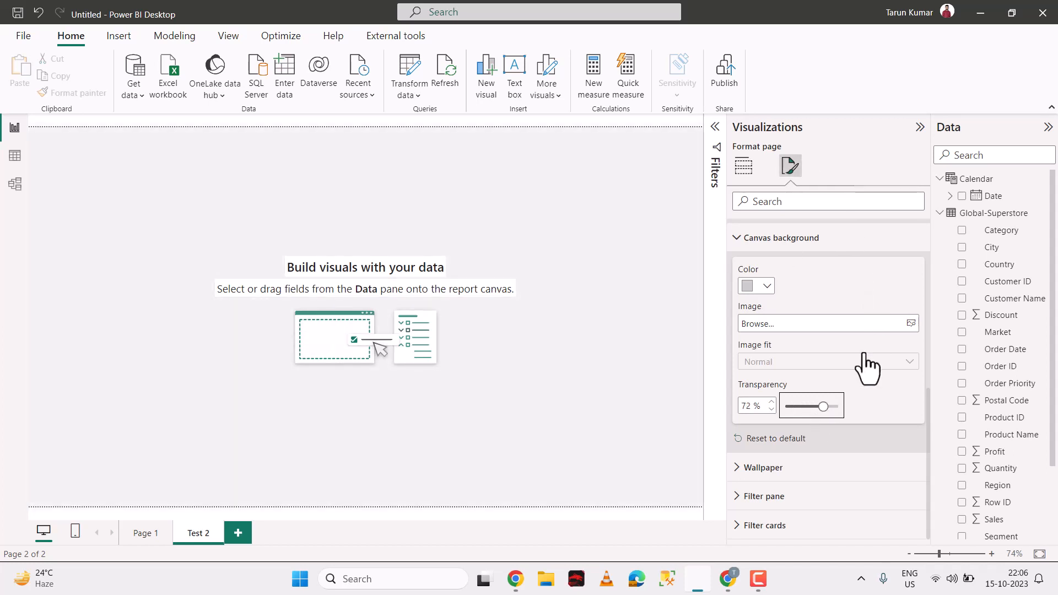
Step: Set the page wallpaper to a custom light green, #C1FFD9
click(799, 469)
scroll(802, 457, down, 4)
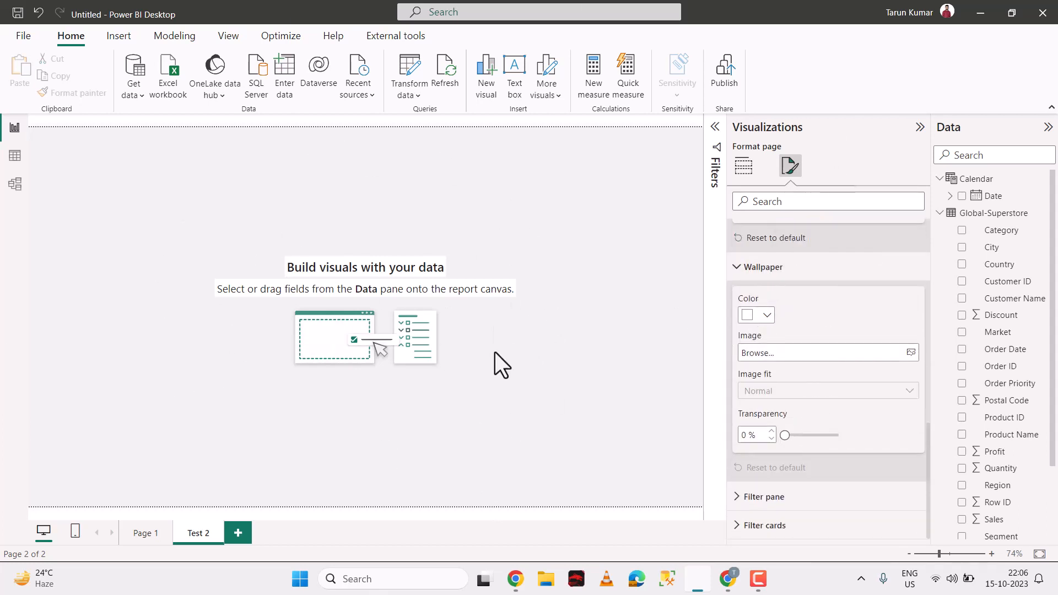
click(756, 319)
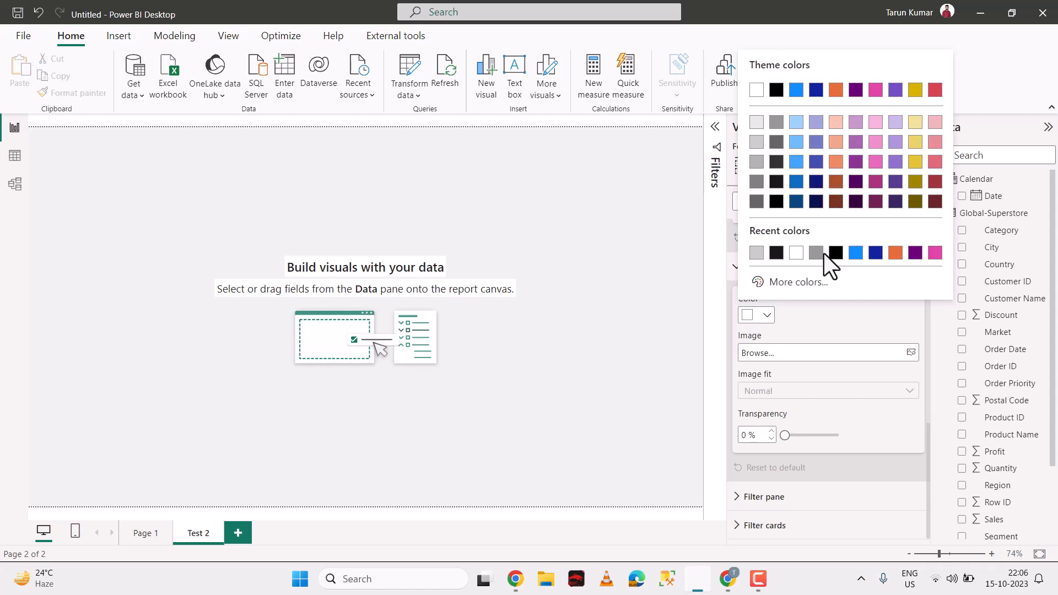
click(802, 282)
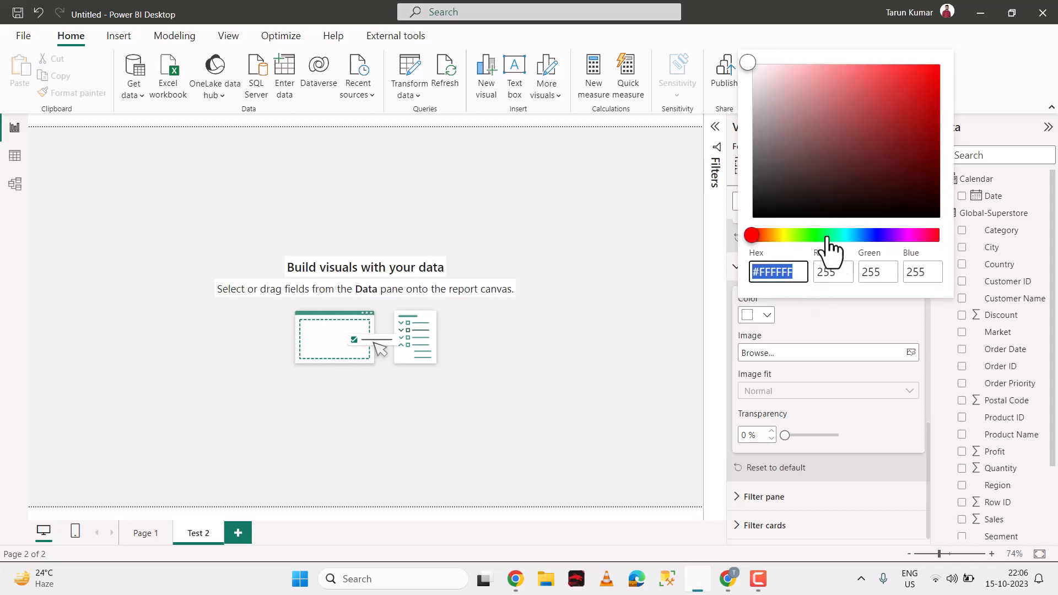
click(827, 237)
drag(887, 83, 798, 55)
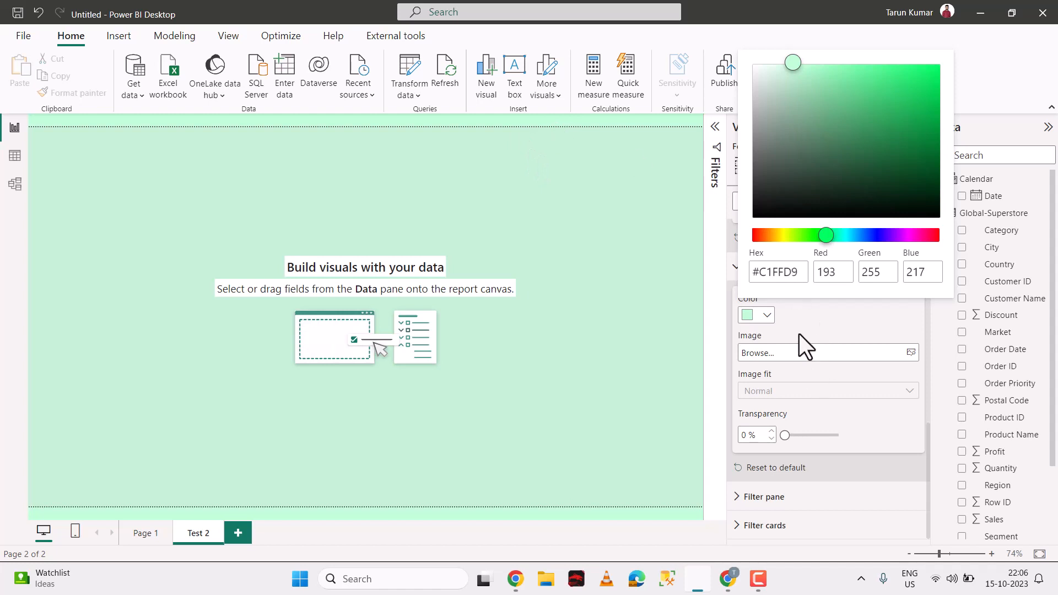
Step: Try a white wallpaper instead of the green one and undo that color change
click(765, 315)
click(766, 317)
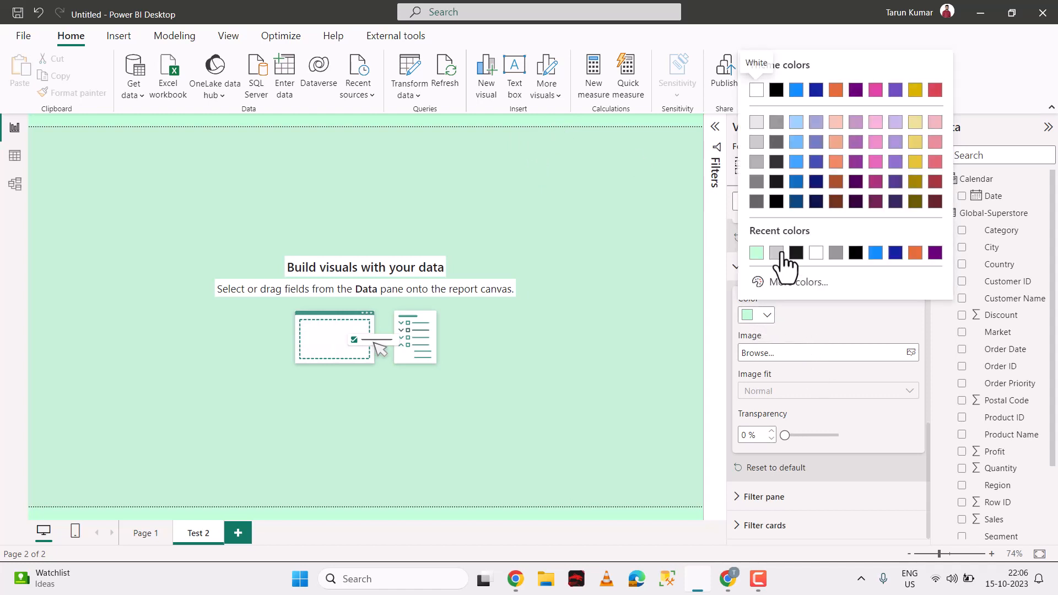
click(814, 254)
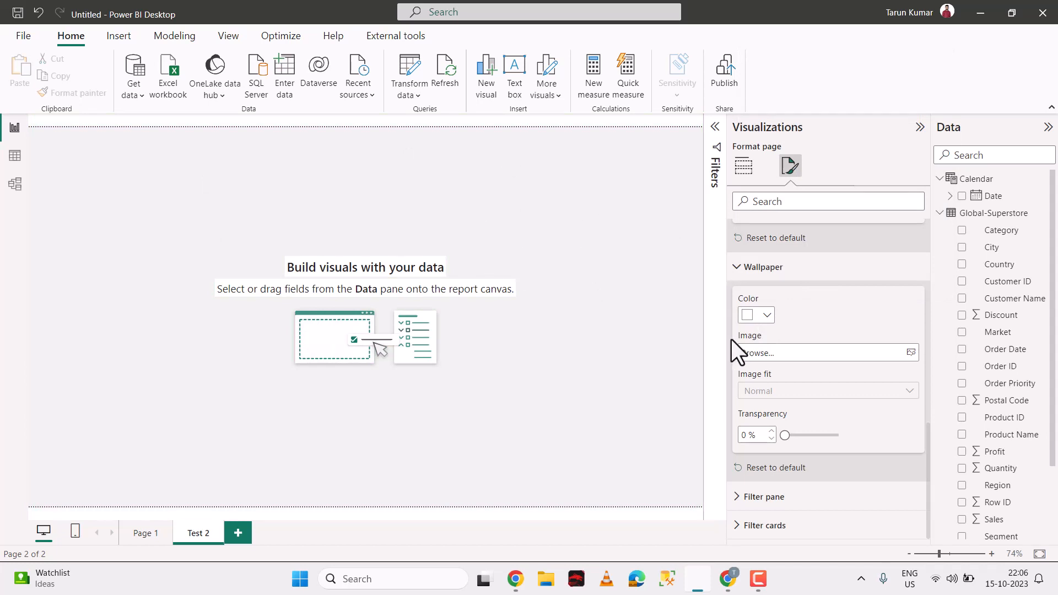
key(ctrl+z)
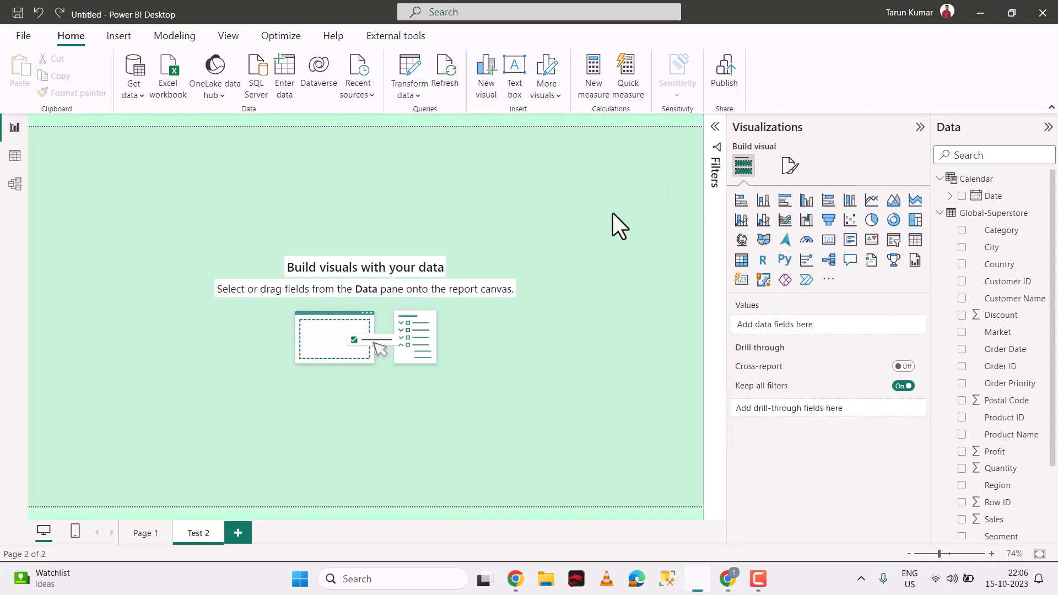
Step: Open the filter pane text settings in the page formatting options and expand the Filters pane beside the canvas
click(792, 167)
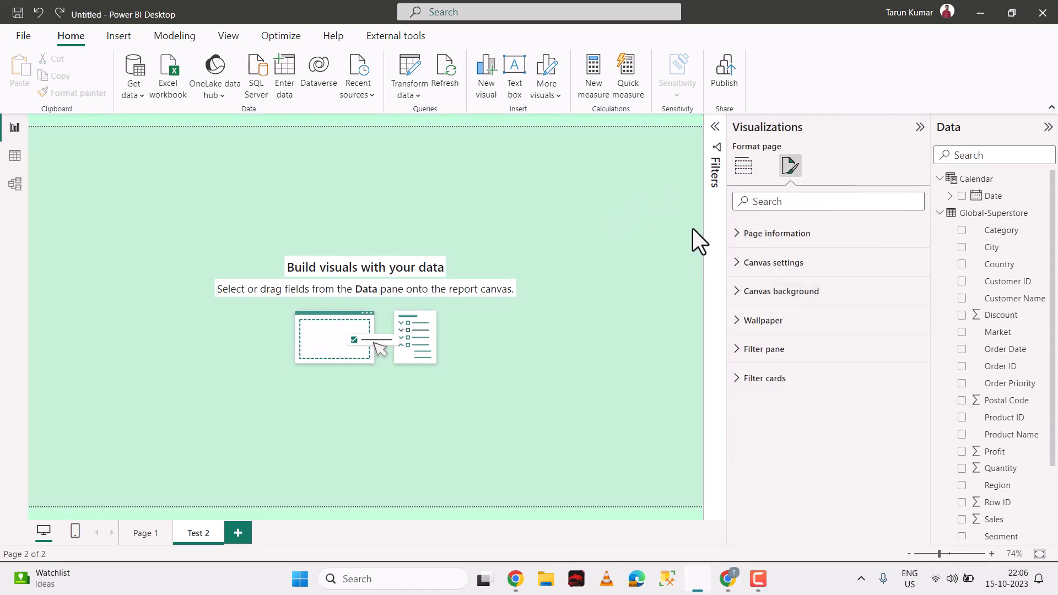
click(794, 298)
scroll(810, 353, down, 1)
click(793, 470)
scroll(805, 452, down, 4)
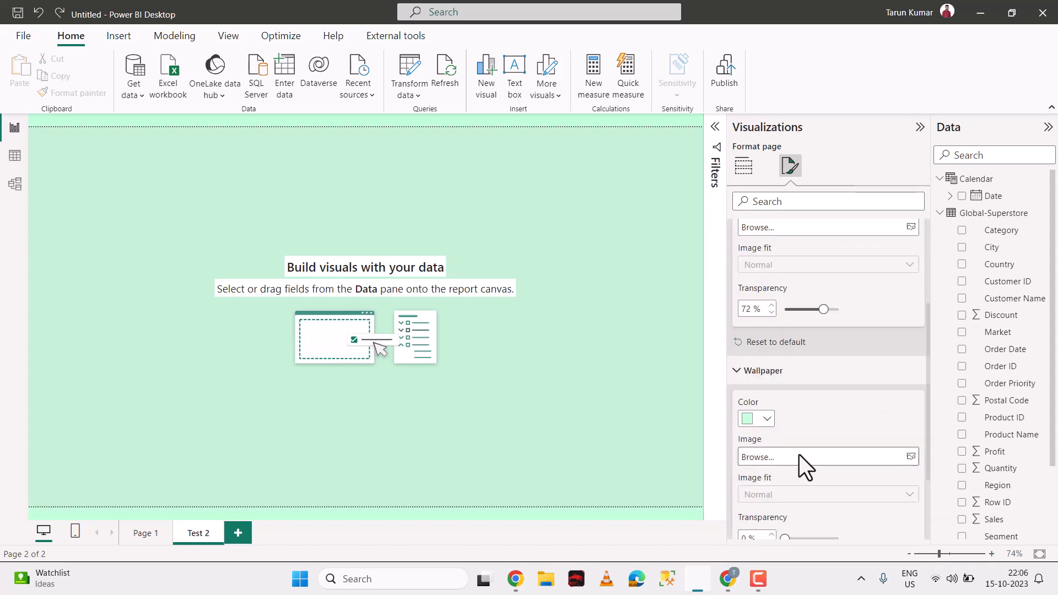
click(798, 497)
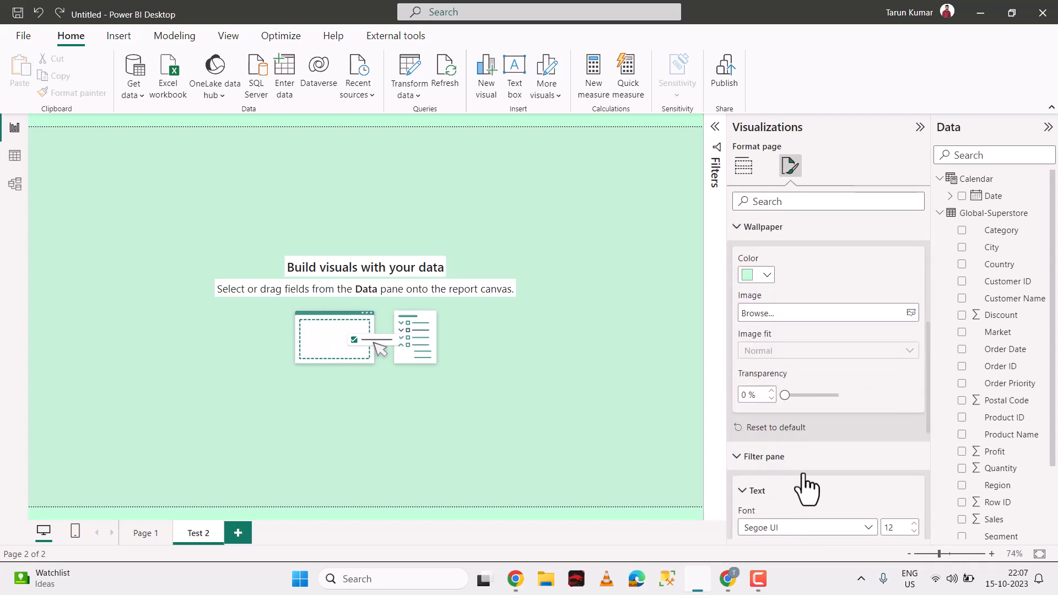
scroll(813, 468, down, 5)
scroll(842, 353, up, 2)
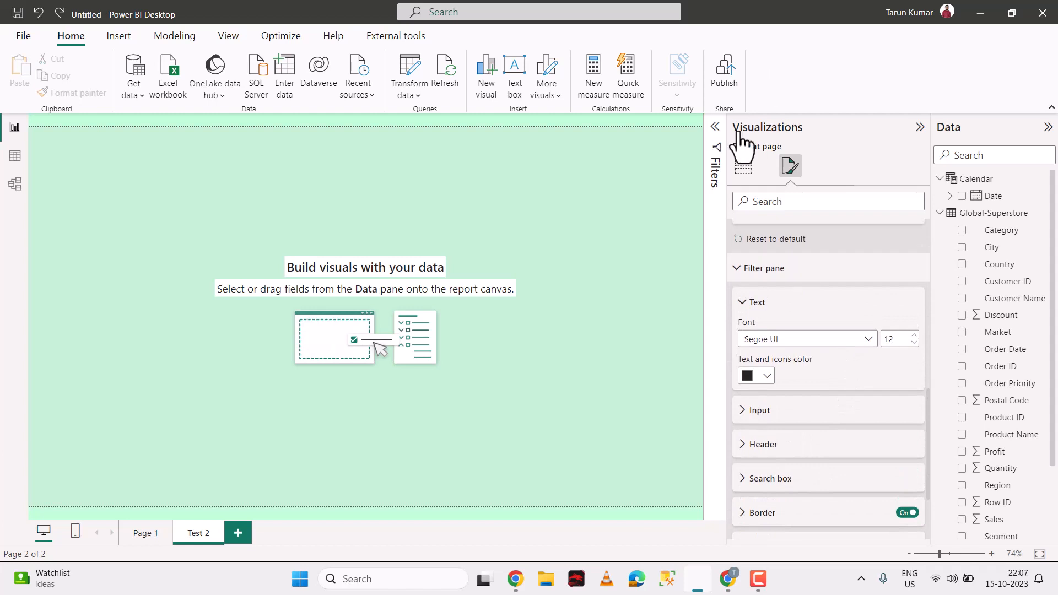
click(715, 127)
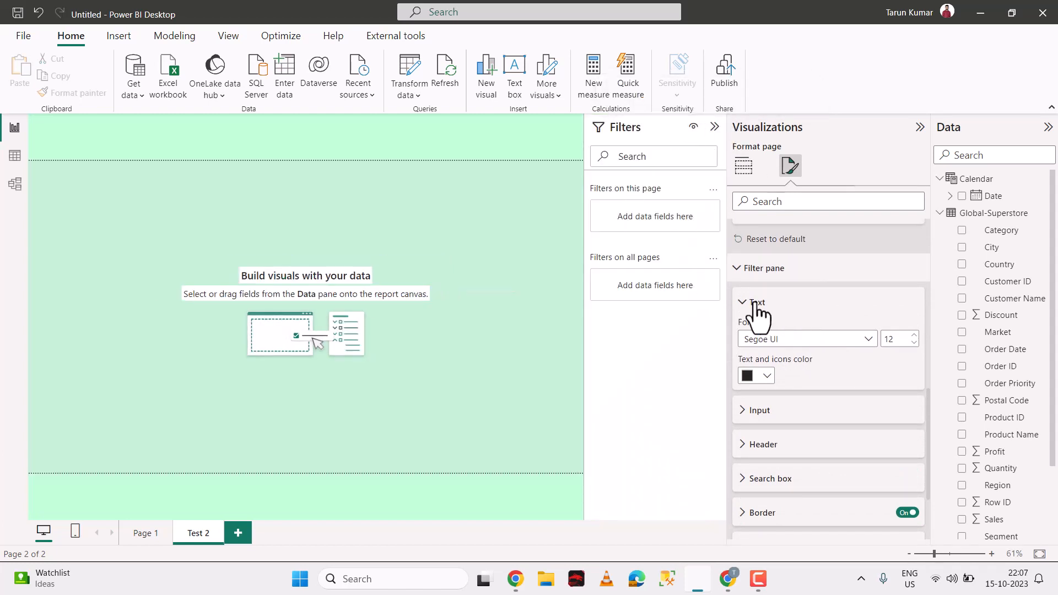
Step: Try the filter pane's text at font size 19 and reduce it to 13
double_click(914, 335)
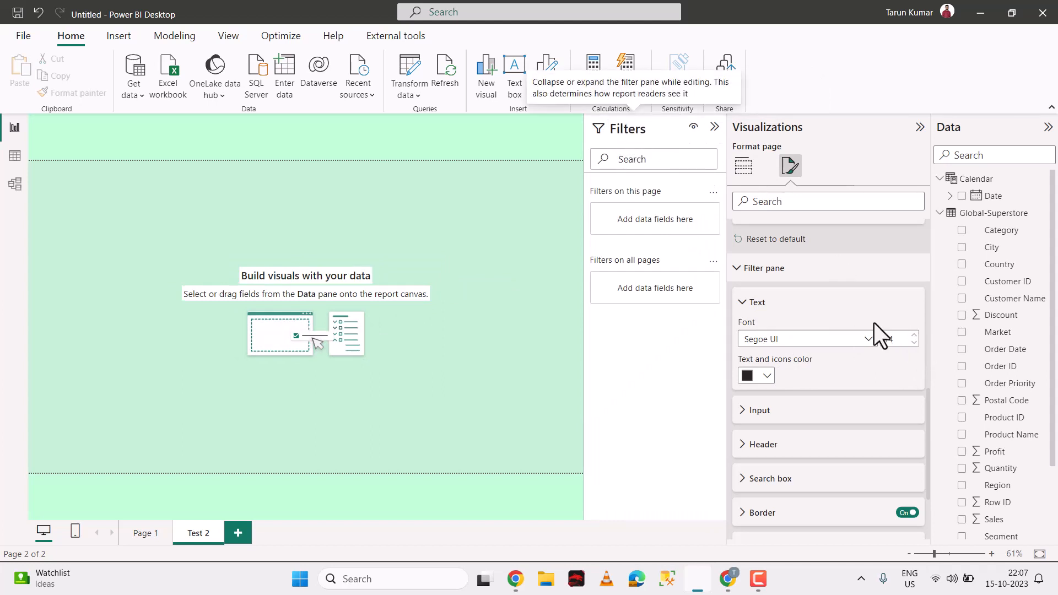
click(915, 336)
click(915, 335)
click(915, 336)
click(915, 335)
click(915, 335)
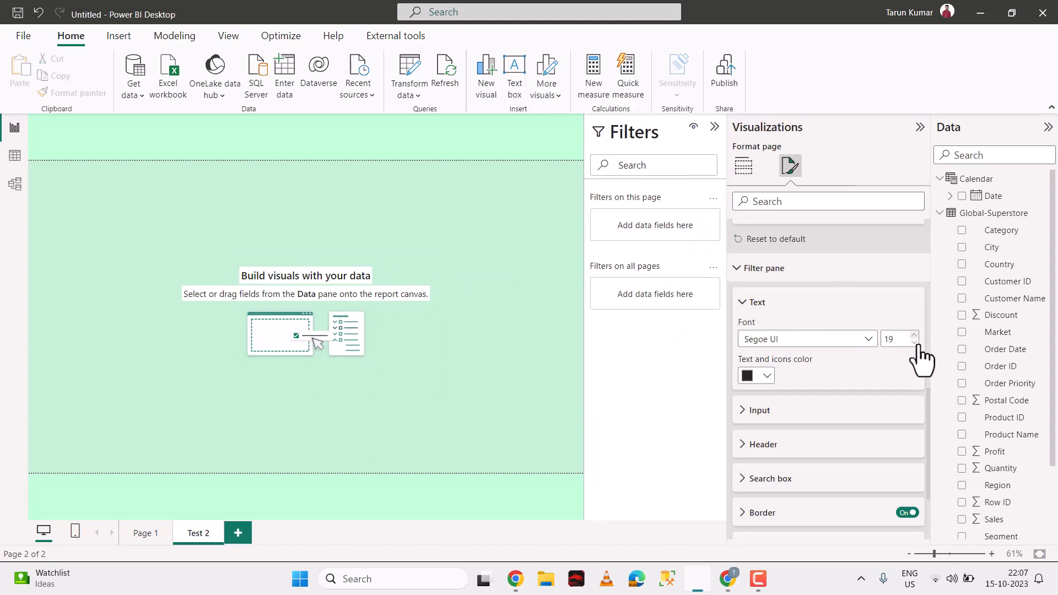
click(914, 344)
click(914, 345)
click(914, 345)
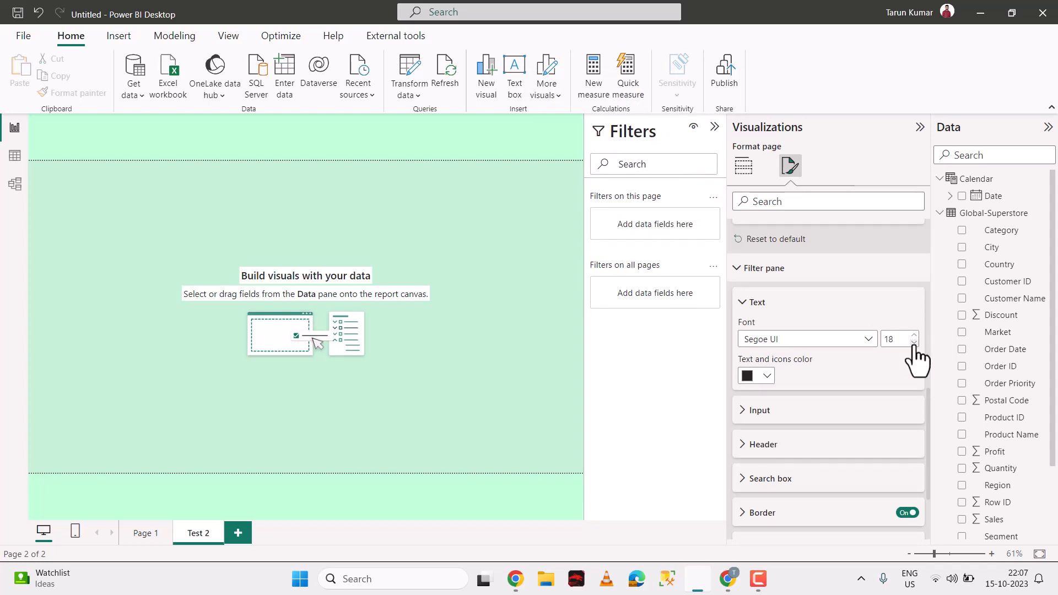
click(914, 344)
click(914, 345)
click(914, 344)
click(914, 345)
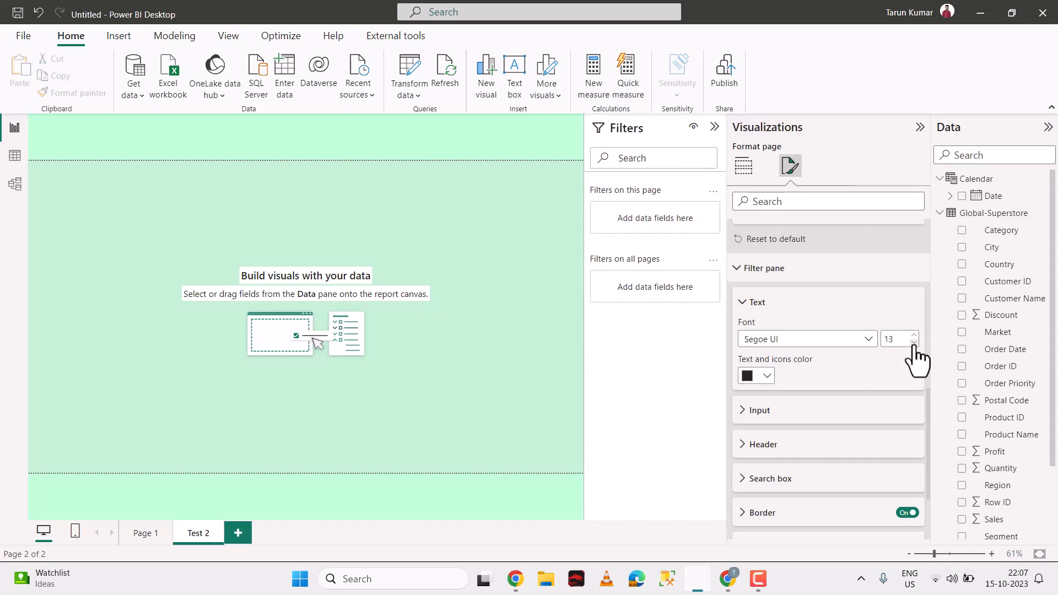
Step: Review the filter pane, wallpaper and canvas background settings, and collapse those sections and the Filters pane
scroll(841, 409, down, 3)
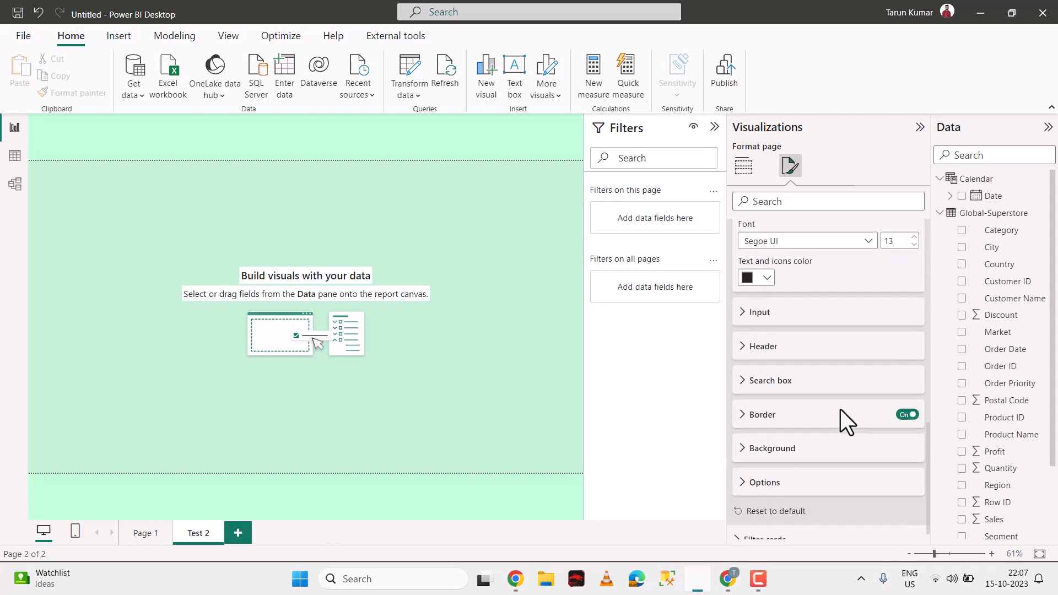
scroll(839, 425, up, 10)
scroll(796, 419, down, 3)
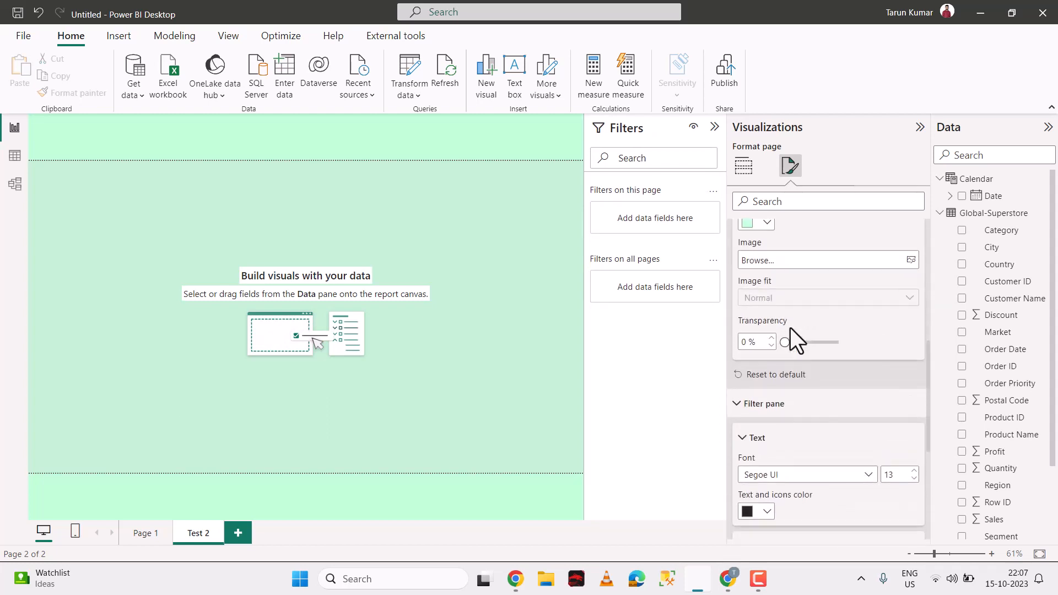
scroll(791, 328, up, 2)
scroll(789, 358, down, 3)
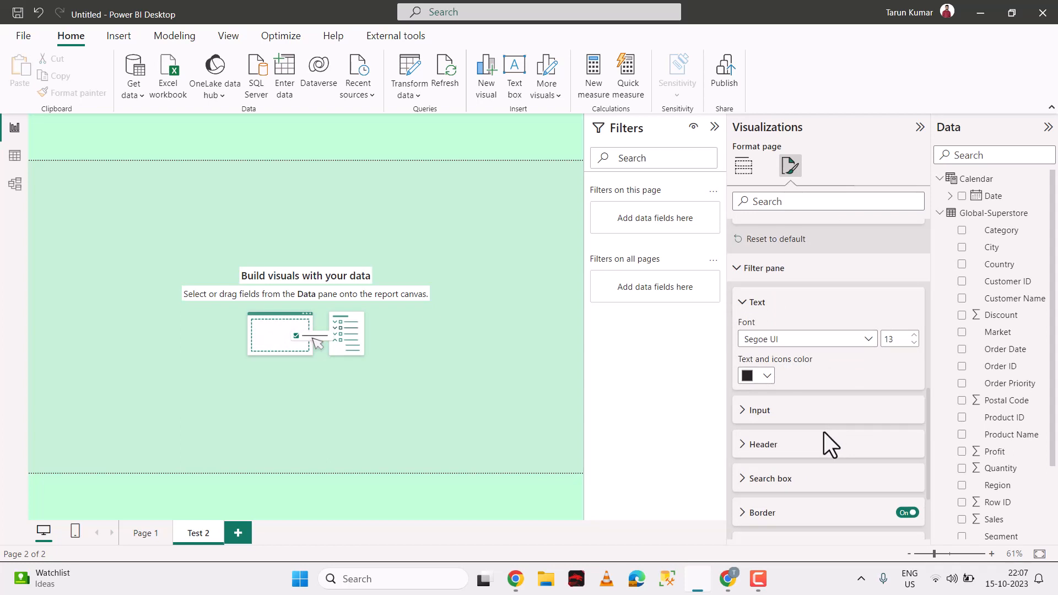
scroll(799, 403, up, 4)
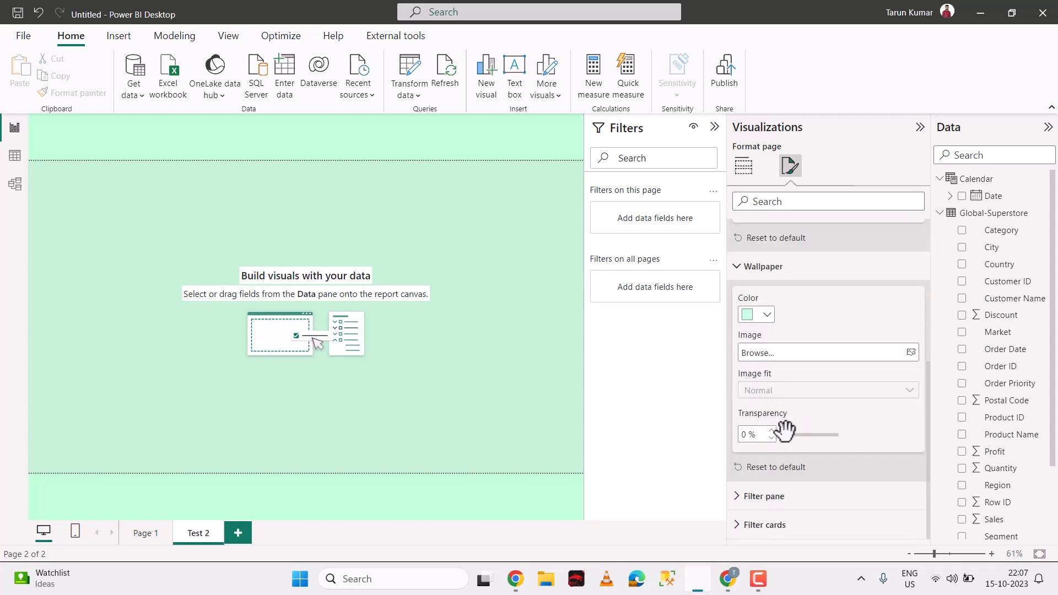
scroll(806, 479, up, 1)
scroll(824, 316, up, 4)
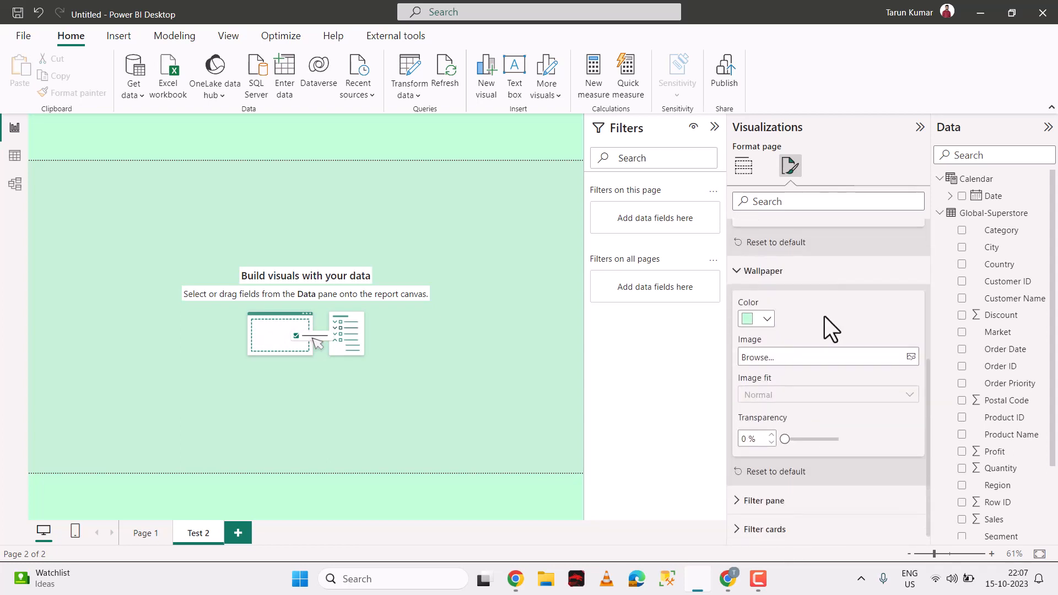
click(775, 292)
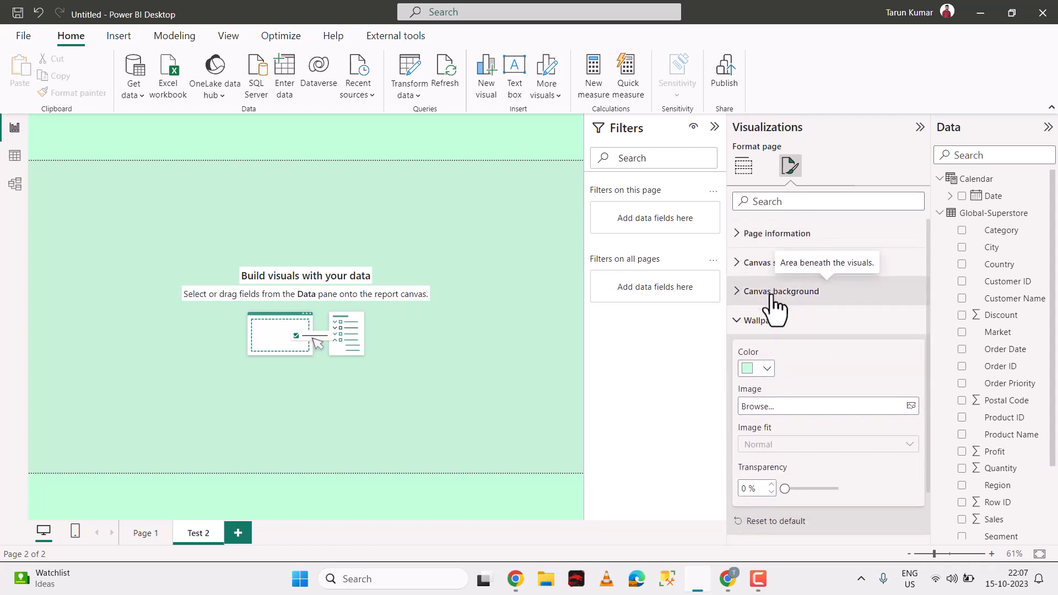
click(772, 324)
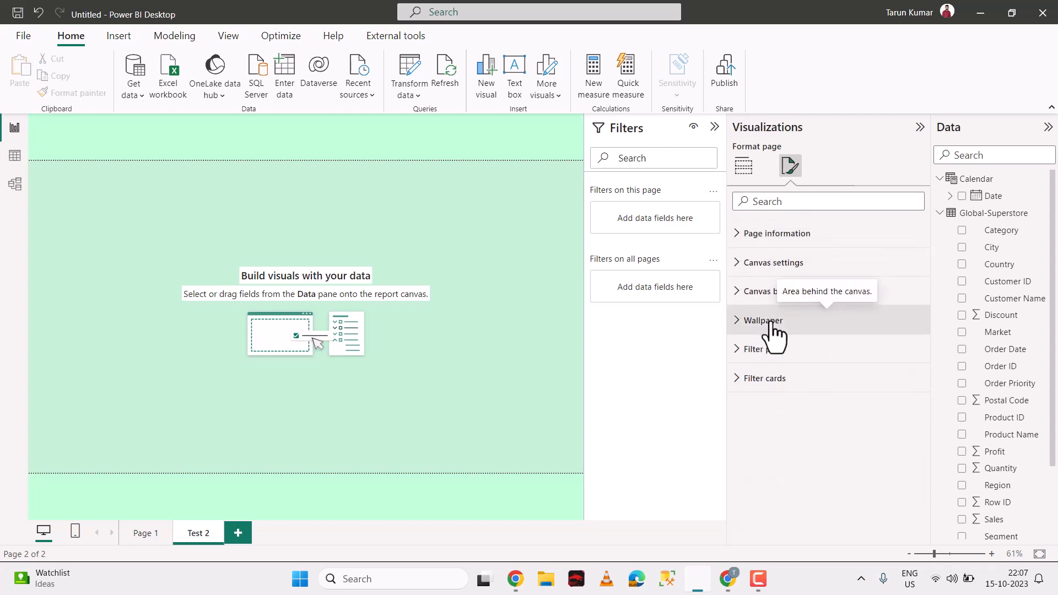
click(716, 129)
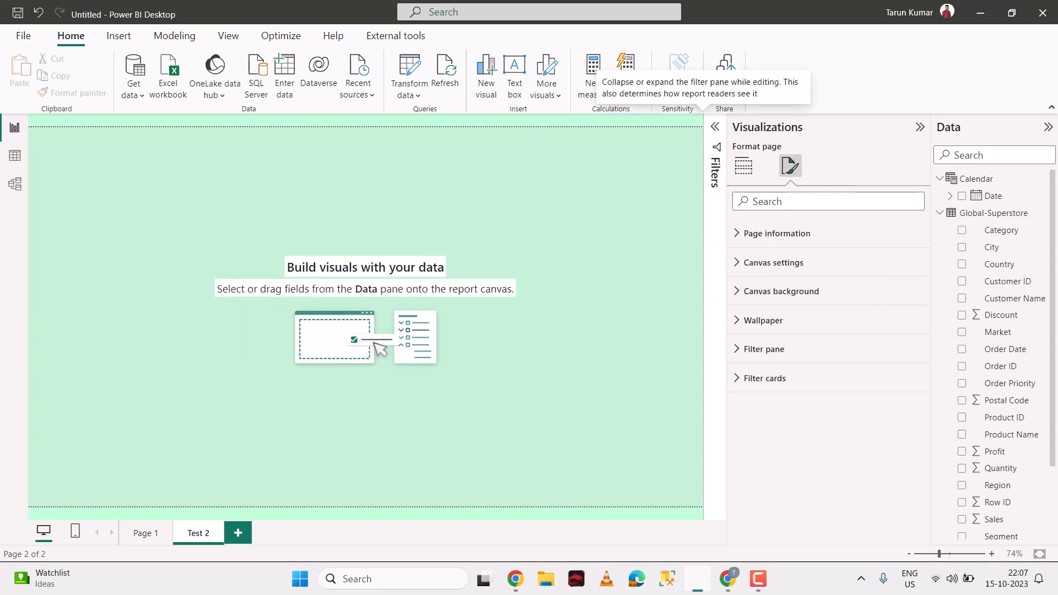
Step: Set the Test 2 page's wallpaper color to white
click(765, 322)
scroll(788, 386, down, 1)
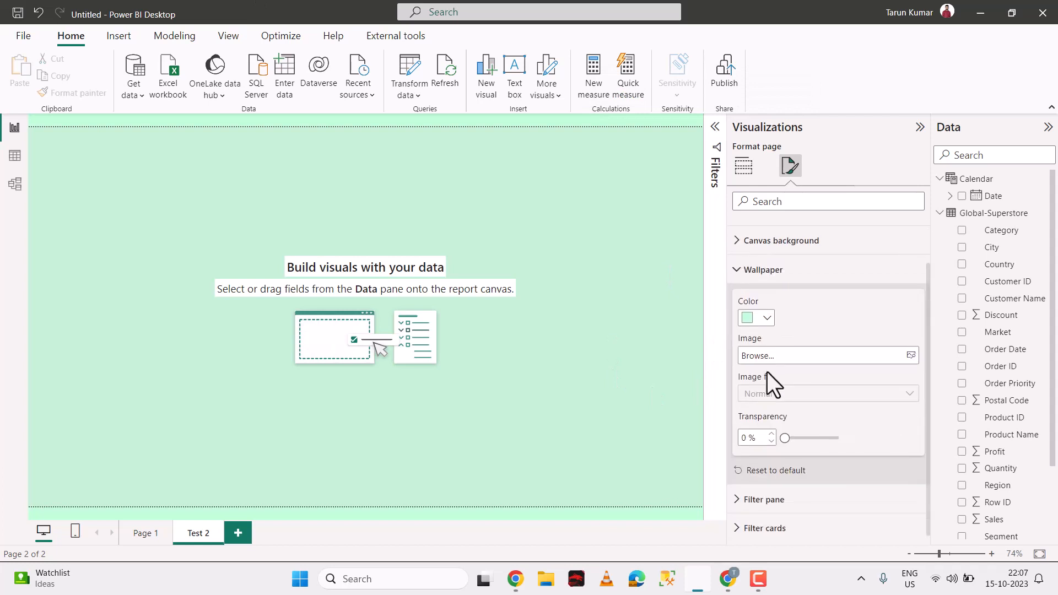
click(765, 315)
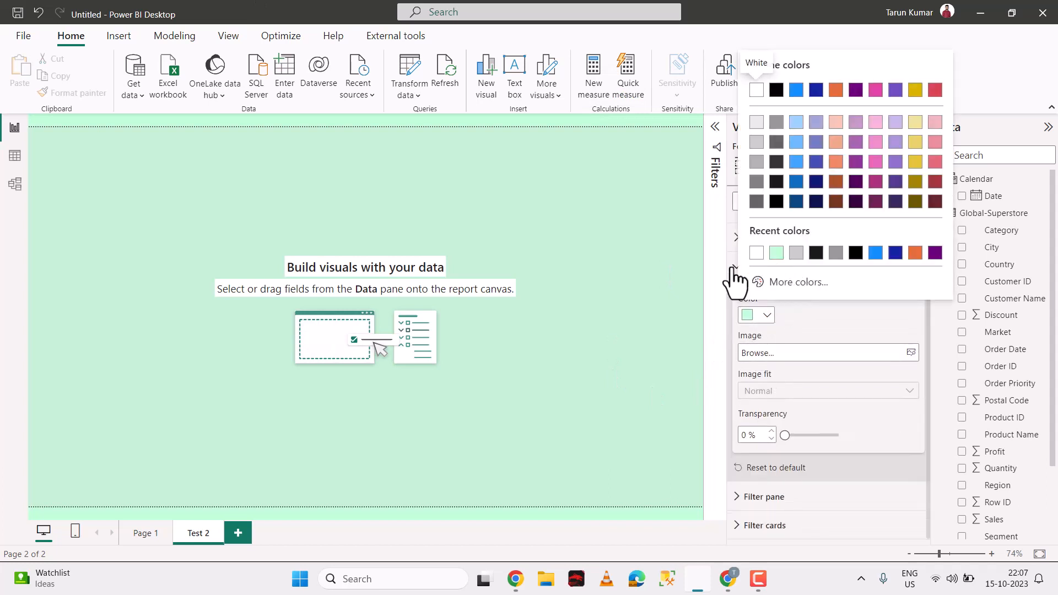
click(756, 253)
Step: Add an empty pie chart to the Test 2 page
click(385, 172)
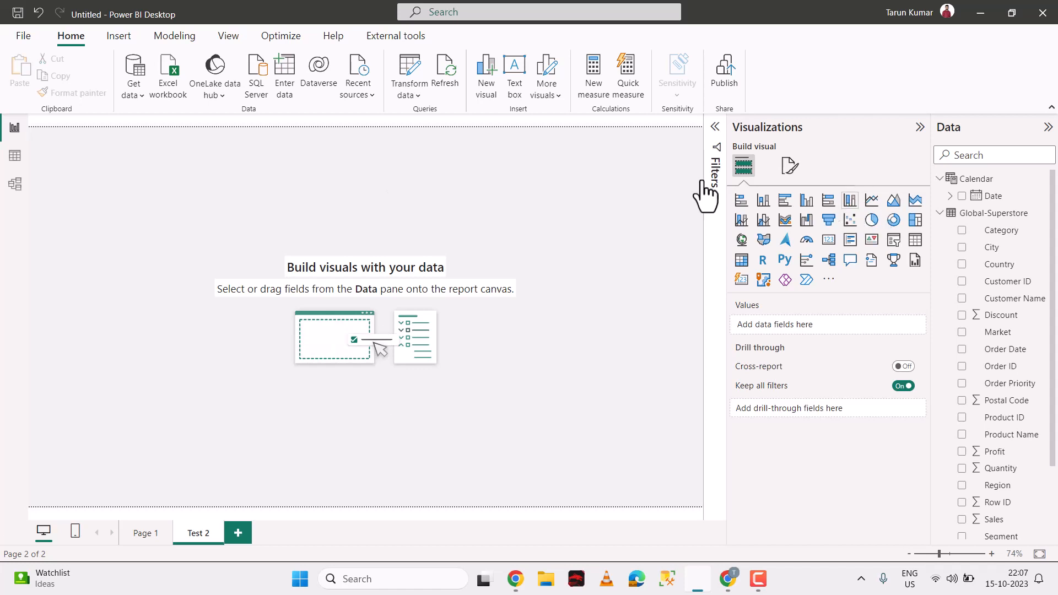
click(871, 220)
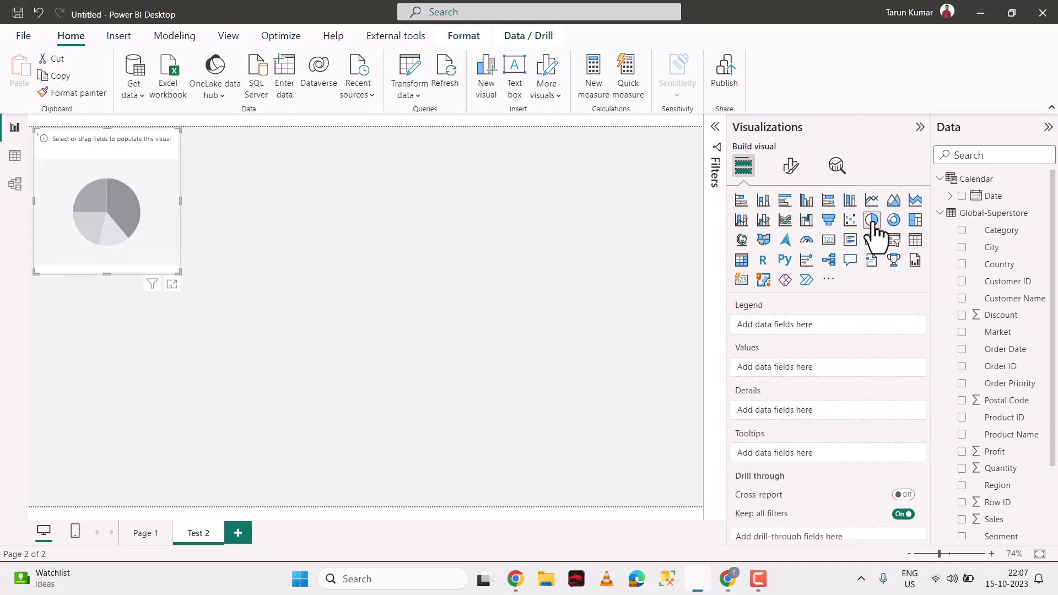
Step: Enlarge the empty pie chart near the upper-left of the Test 2 canvas and widen the Data pane
drag(177, 272, 285, 370)
drag(206, 257, 220, 263)
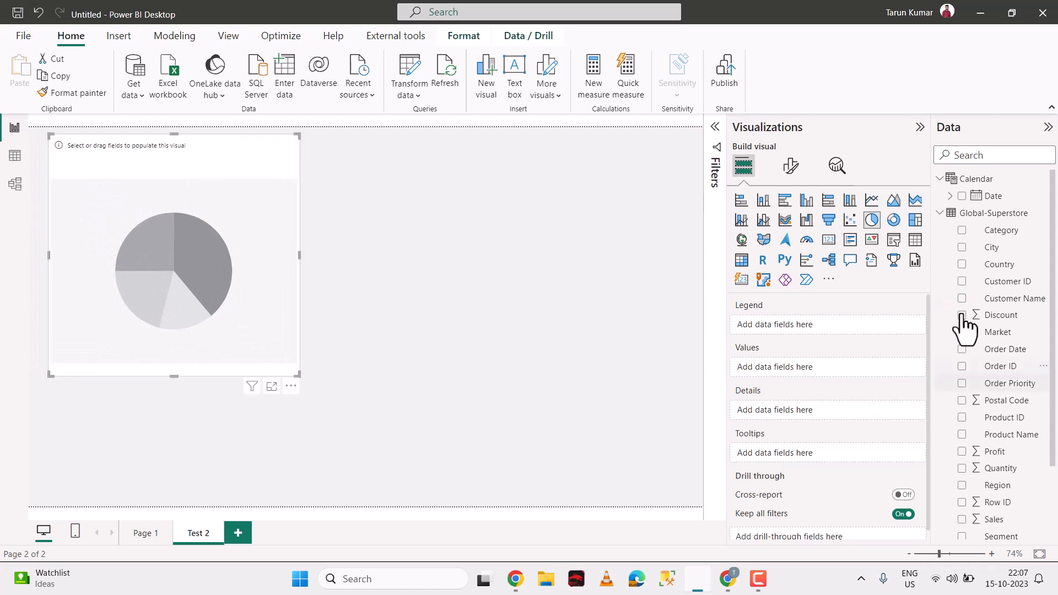
drag(931, 224, 709, 255)
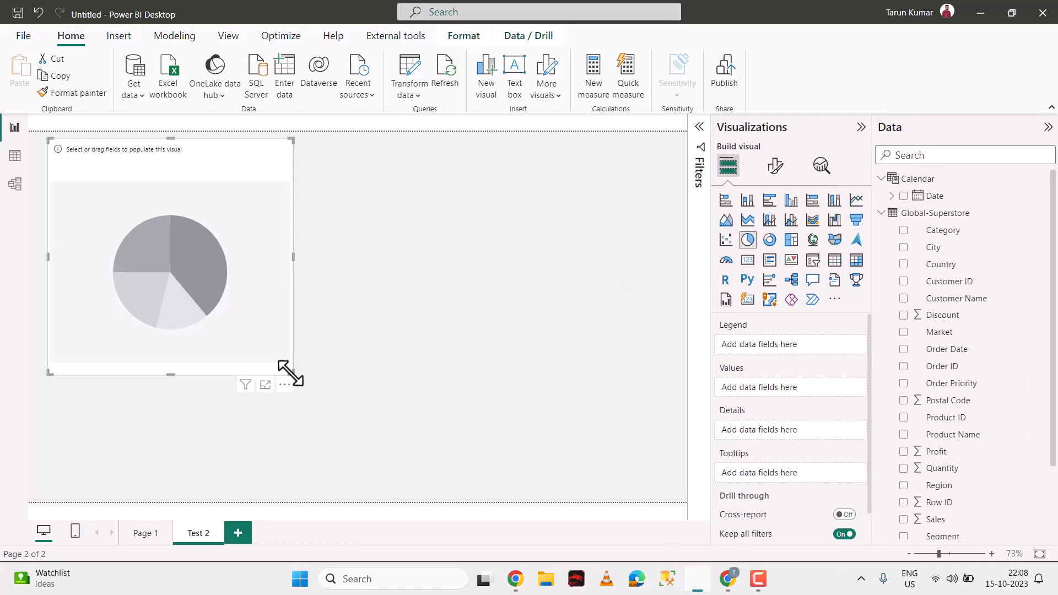
drag(292, 372, 356, 394)
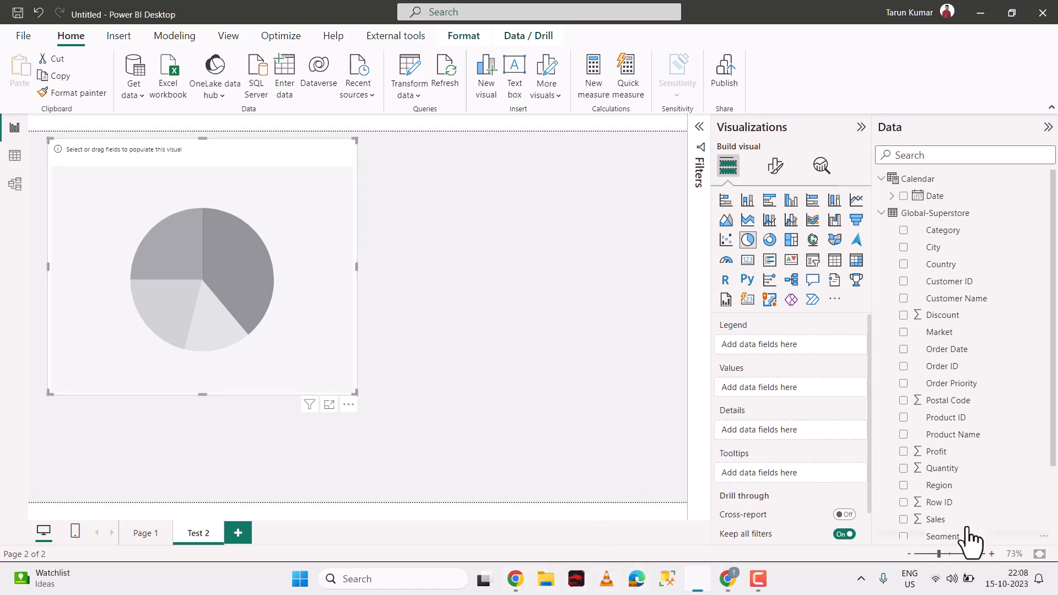
Step: Assign Region as the pie chart's legend and Sales as its values
drag(940, 486, 782, 354)
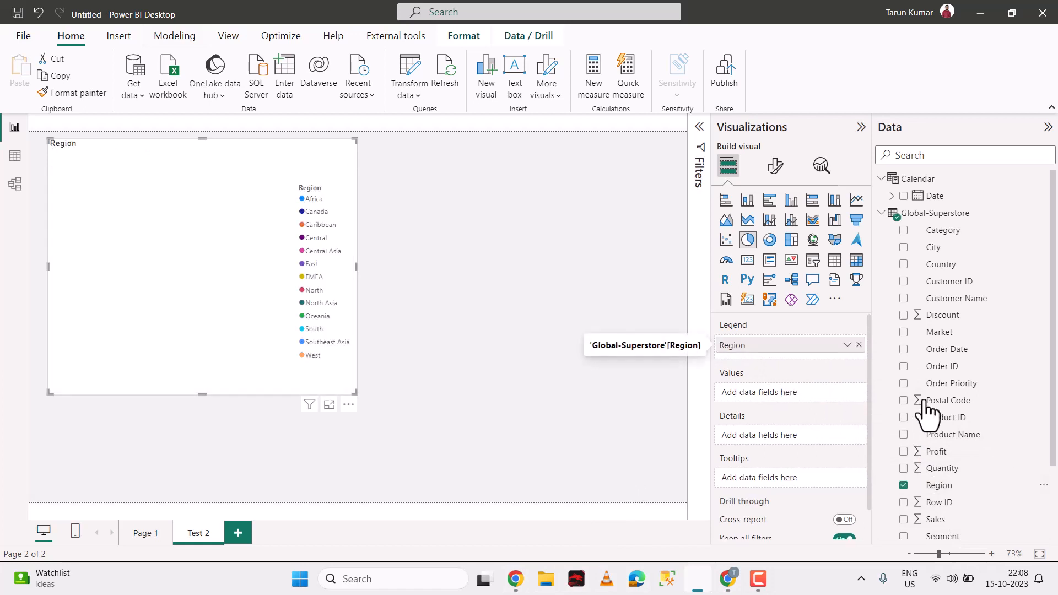
scroll(927, 413, down, 2)
drag(938, 428, 773, 386)
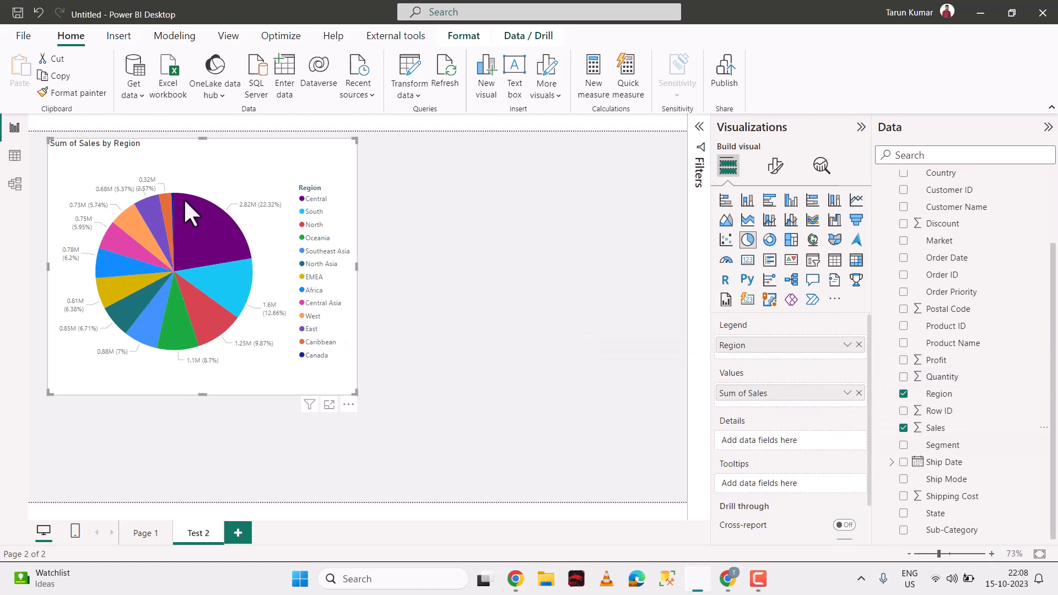
Step: Enlarge the pie chart to fill most of the Test 2 canvas and inspect the tooltips of its region slices
drag(356, 394, 529, 489)
drag(430, 298, 512, 289)
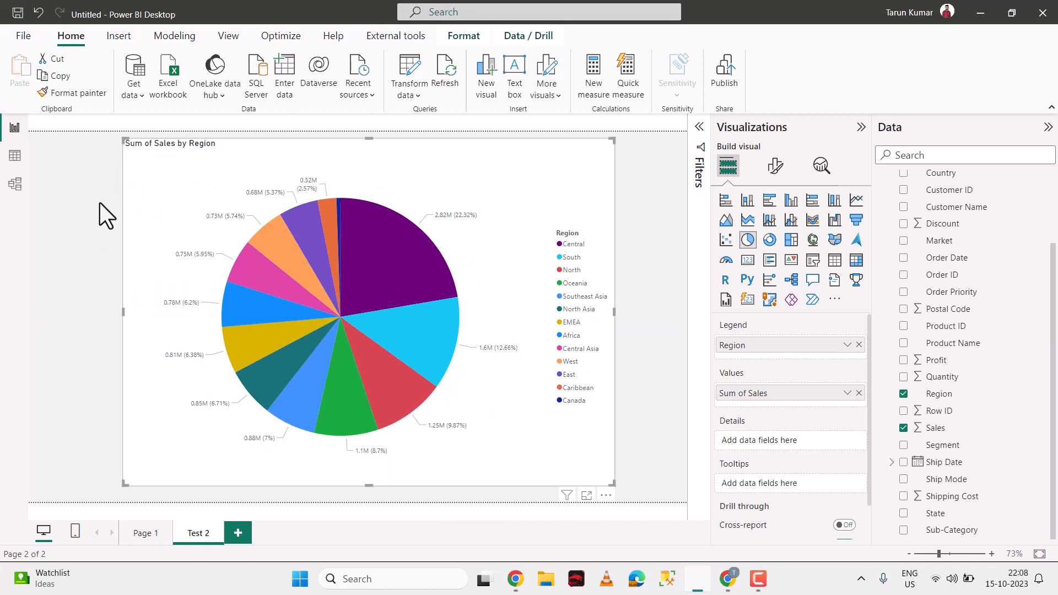
mouse_move(412, 269)
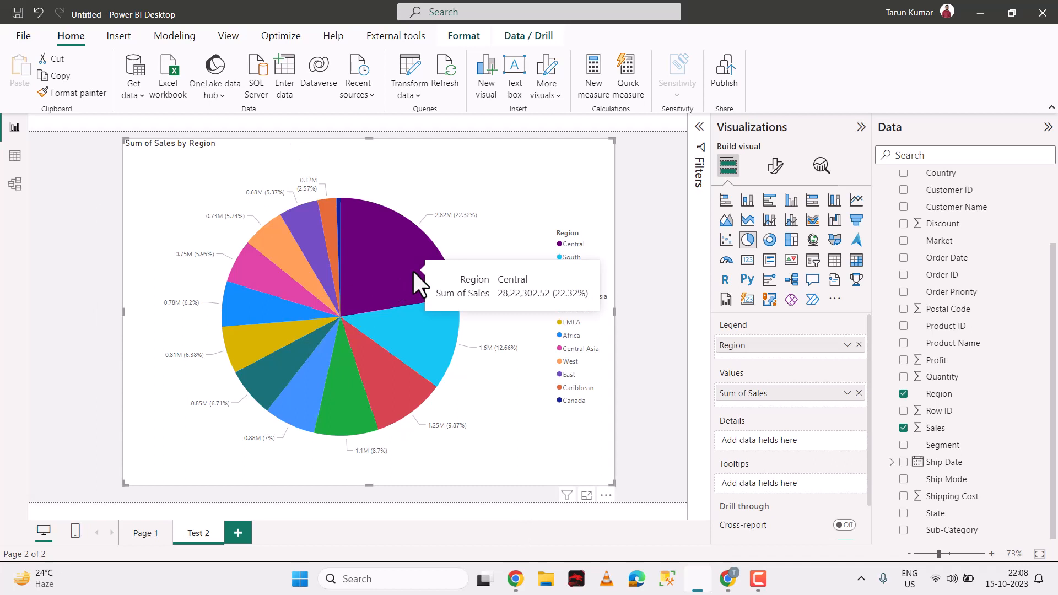
mouse_move(418, 336)
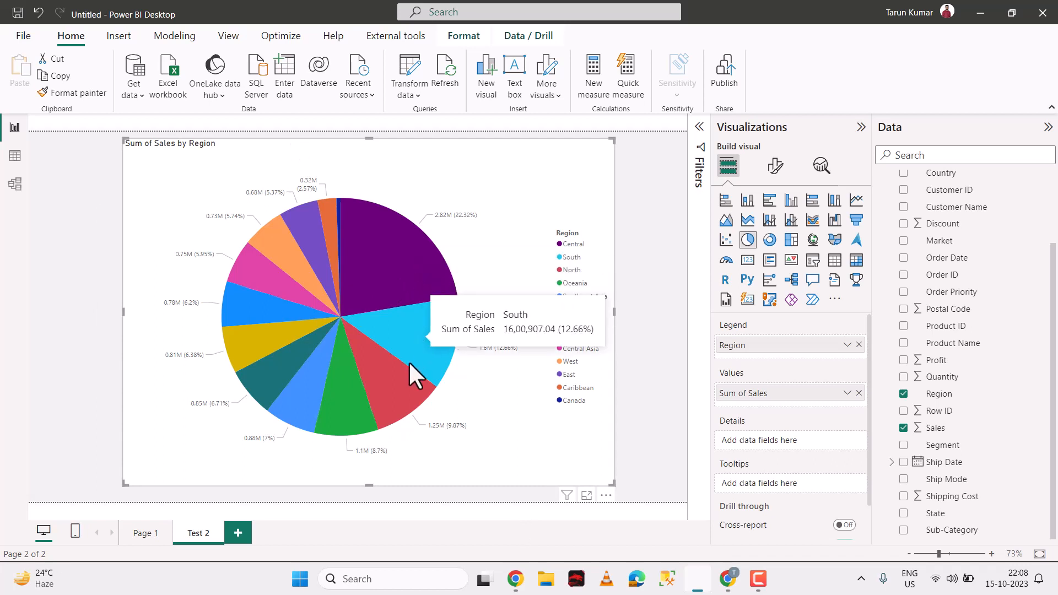
mouse_move(340, 411)
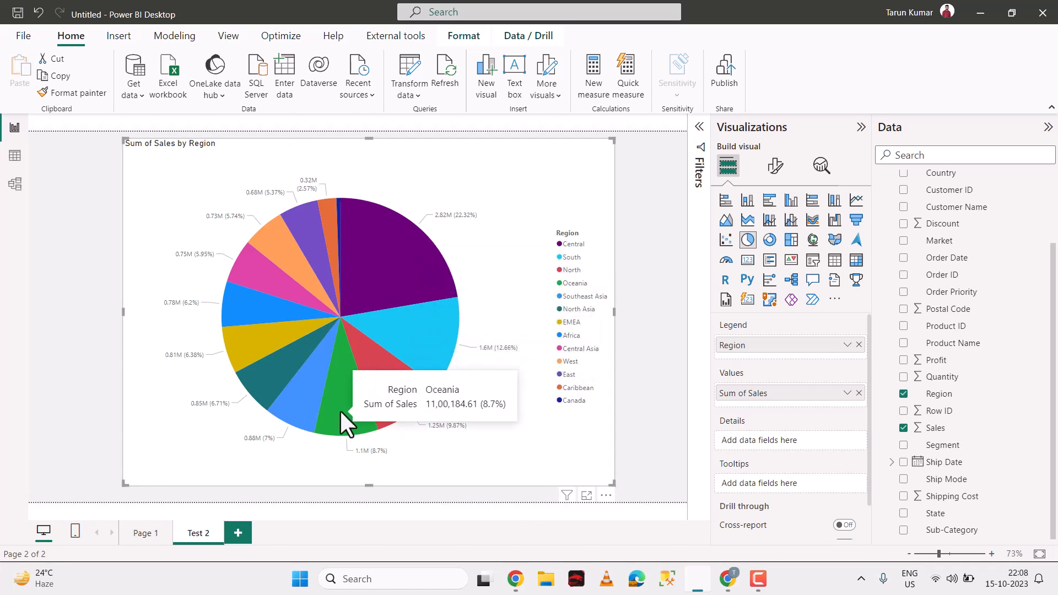
mouse_move(333, 226)
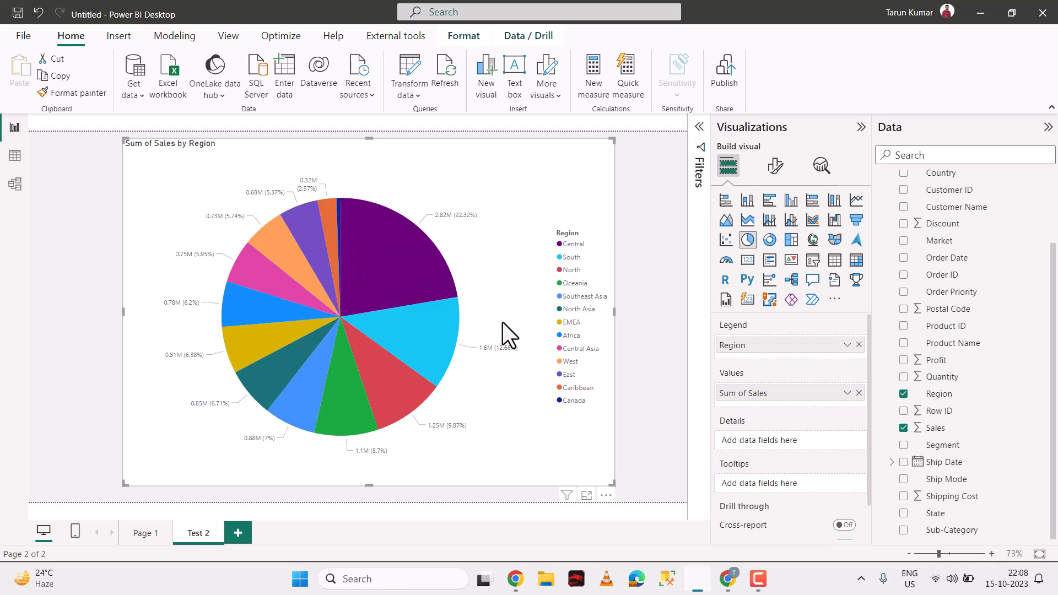
Step: Paste a copy of the pie chart onto Page 1, shrink it and place it beside the Sales by Year chart
click(144, 534)
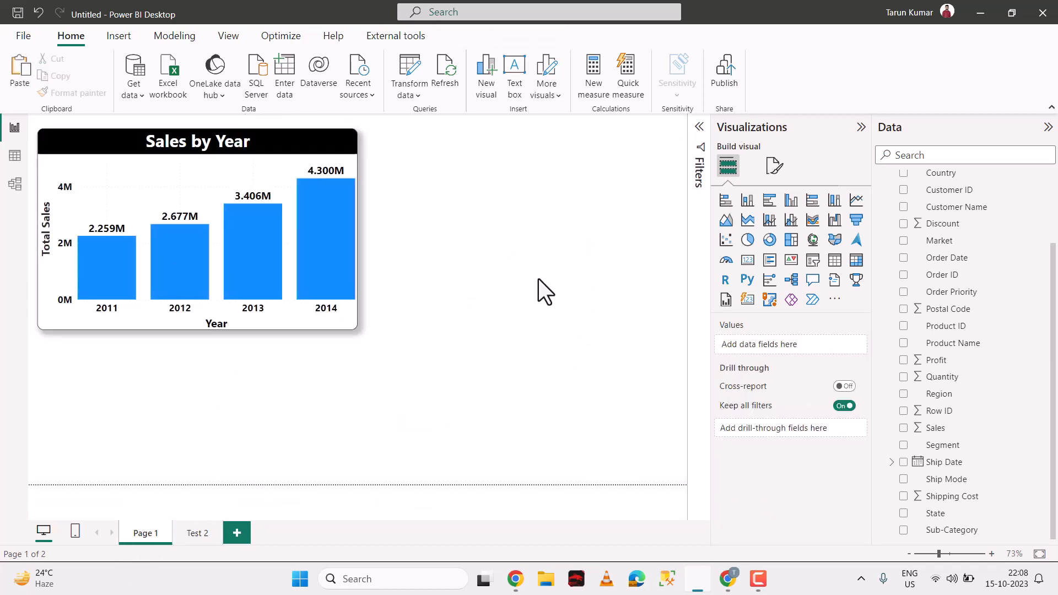
key(ctrl+v)
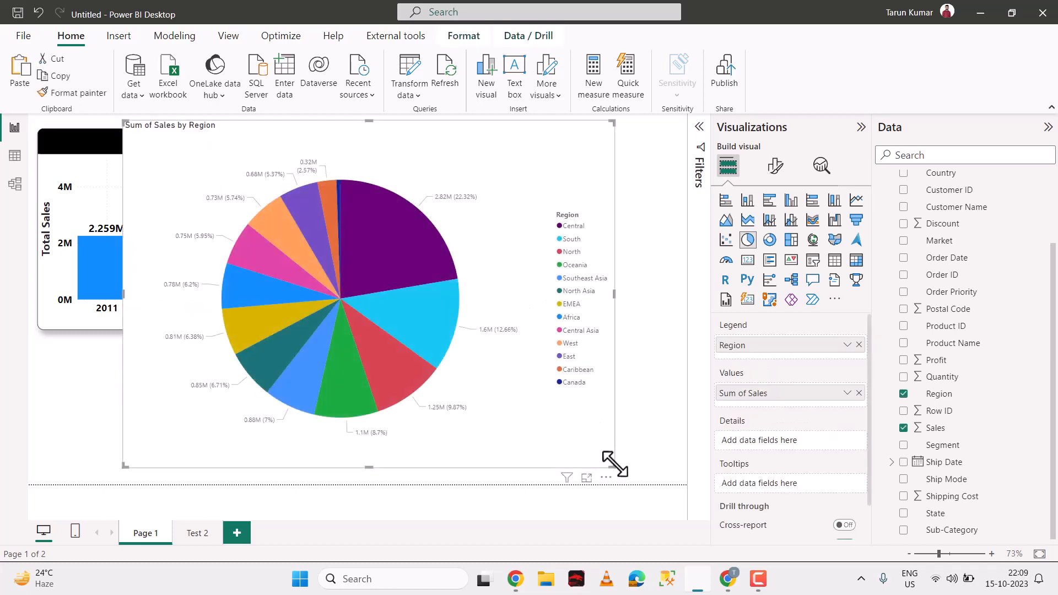
drag(614, 464, 439, 296)
drag(354, 203, 607, 215)
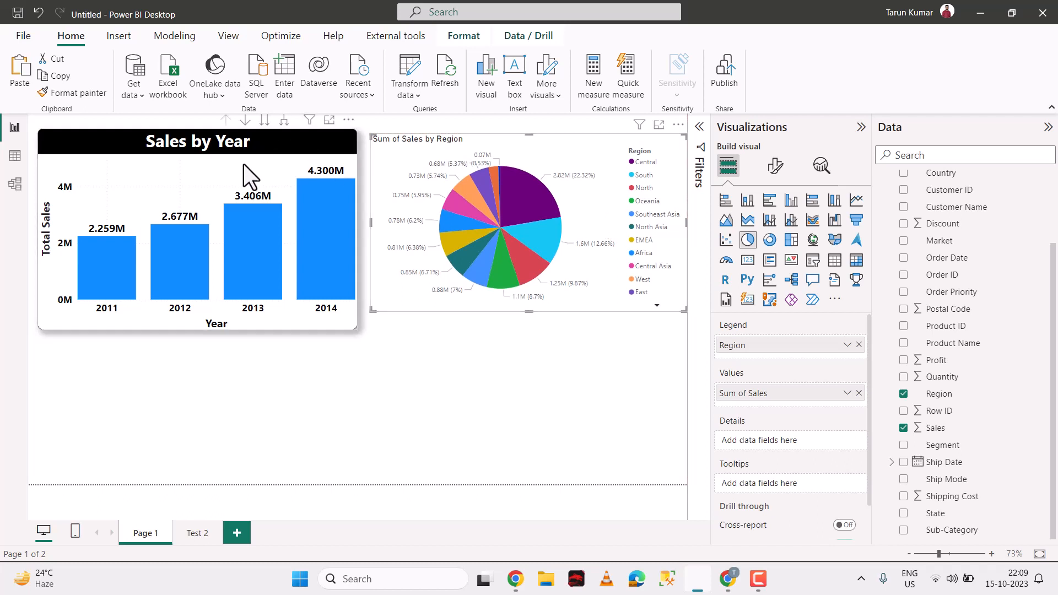
Step: Copy the Sales by Year chart's formatting onto the Sum of Sales by Region pie chart with Format painter
click(226, 172)
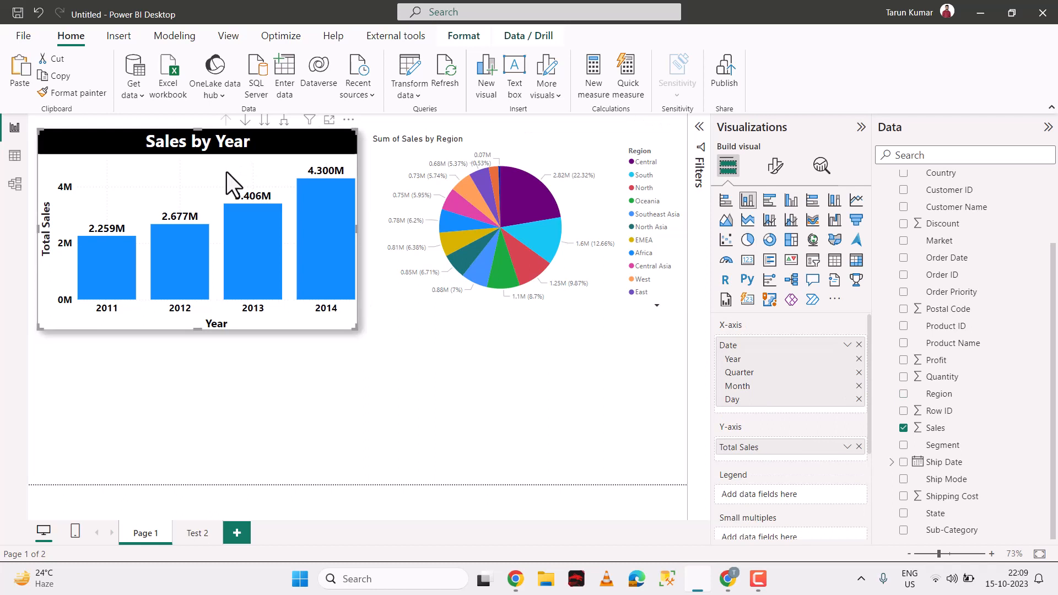
click(580, 174)
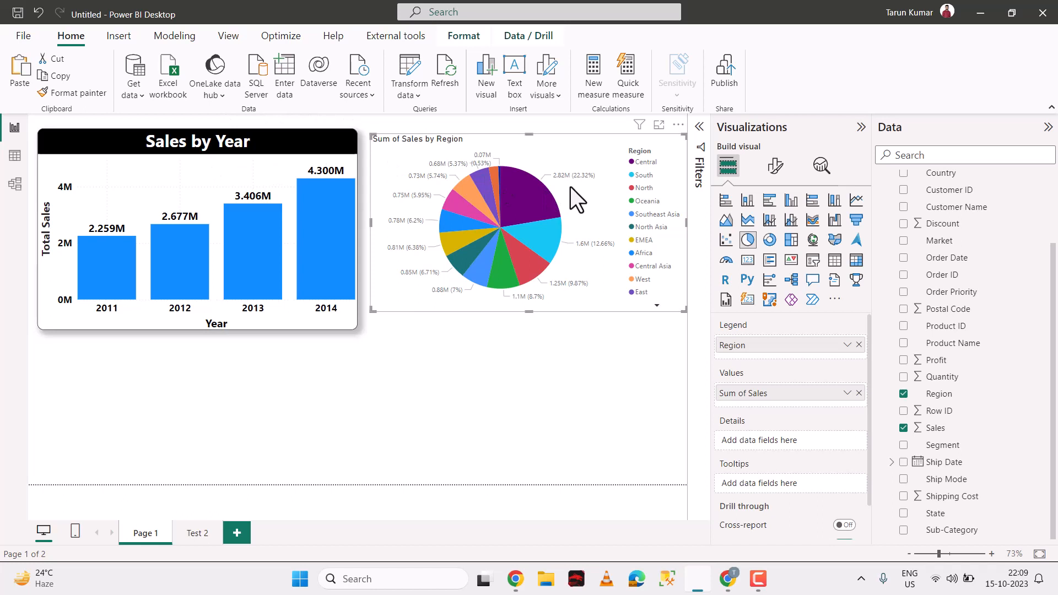
click(180, 181)
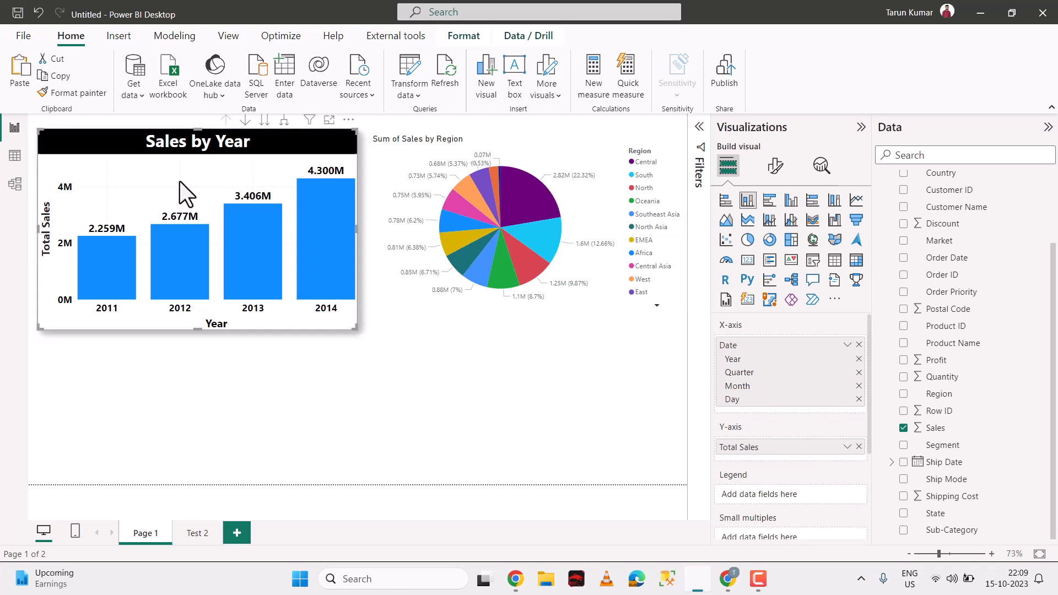
click(81, 92)
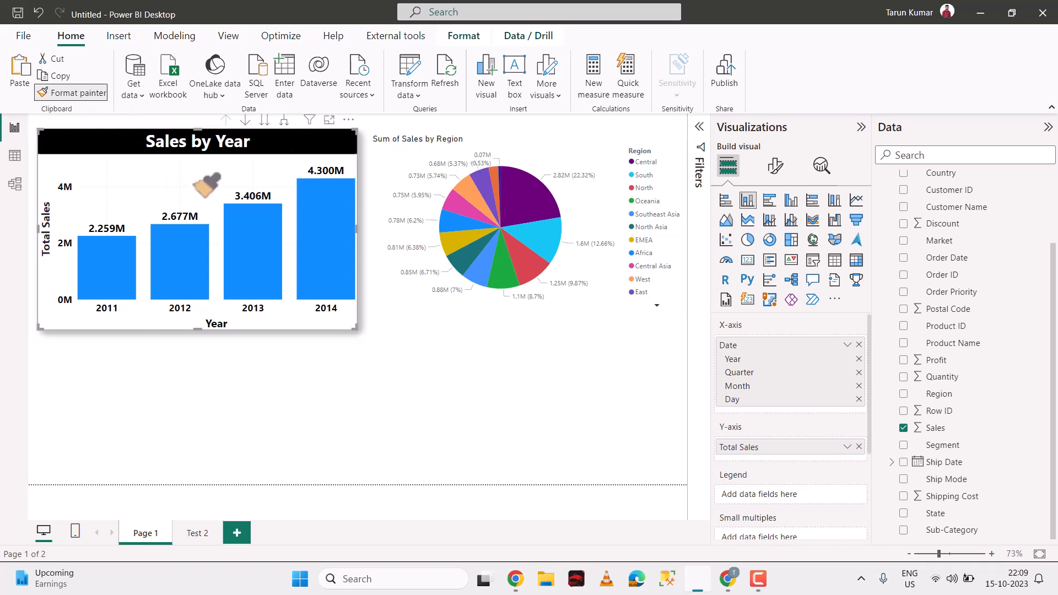
click(455, 171)
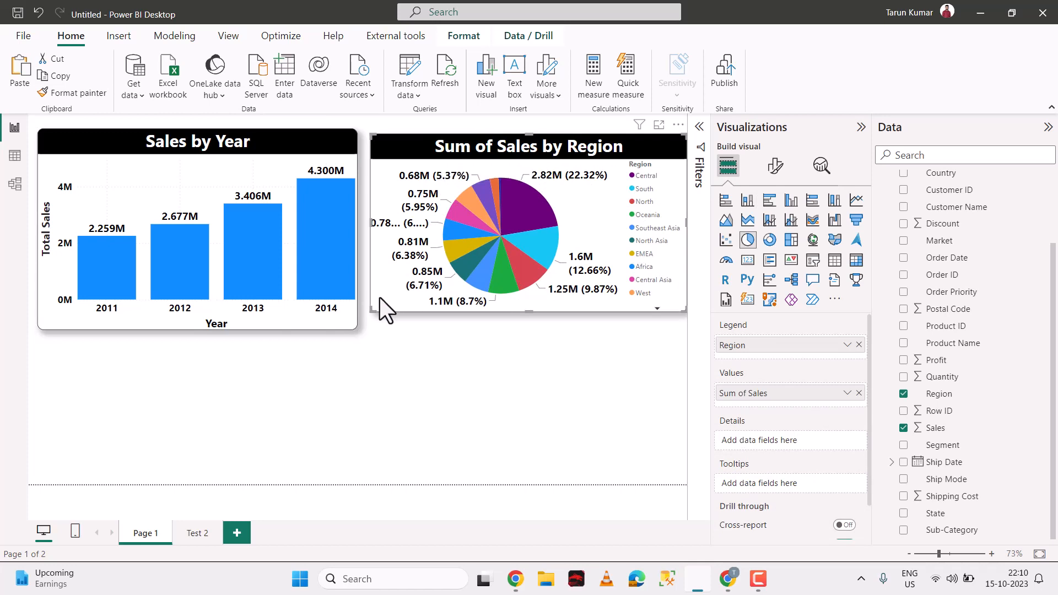
Step: Resize and rearrange the two charts so Sales by Year sits above the Sum of Sales by Region pie chart
drag(372, 311, 283, 357)
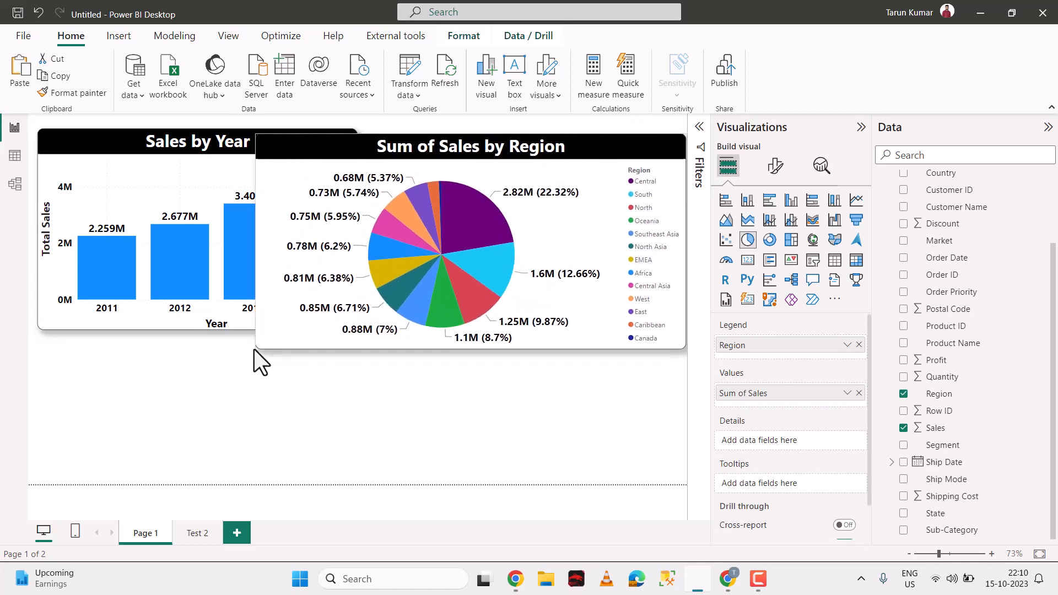
drag(496, 142, 332, 286)
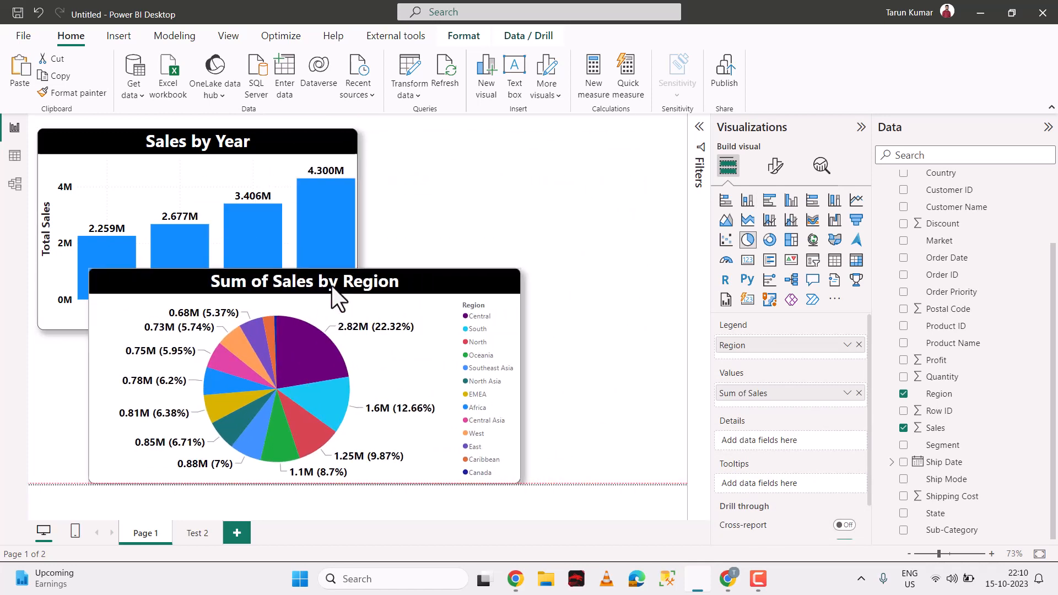
drag(302, 194, 455, 168)
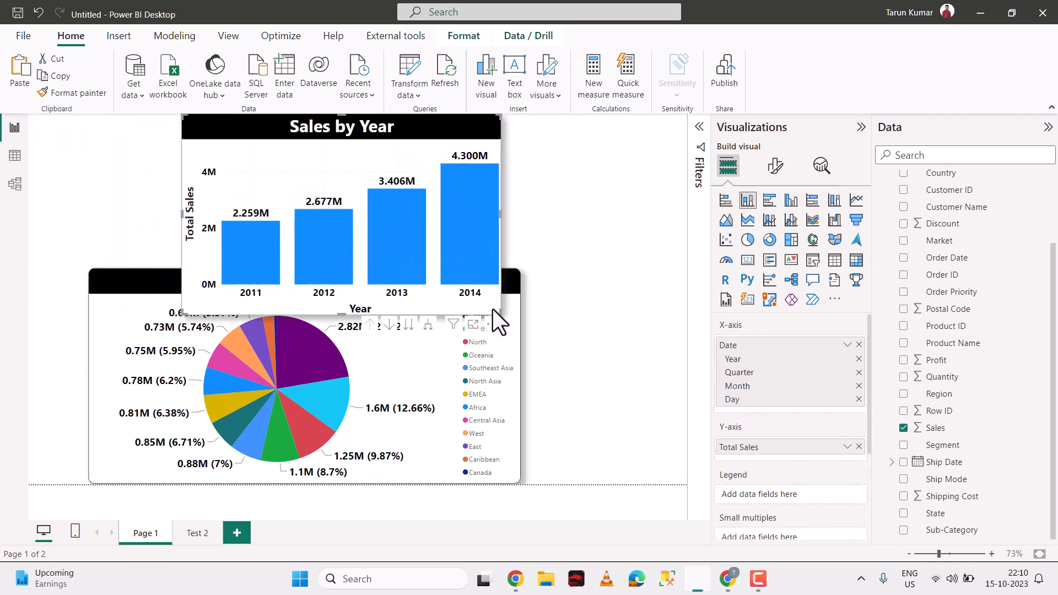
mouse_move(501, 314)
mouse_down()
mouse_move(510, 281)
mouse_move(496, 313)
mouse_move(507, 300)
mouse_up()
click(480, 342)
drag(440, 326, 490, 324)
Step: Cross-highlight the pie chart by the 2014 bar of the Sales by Year chart, and clear that highlight
click(530, 230)
click(477, 197)
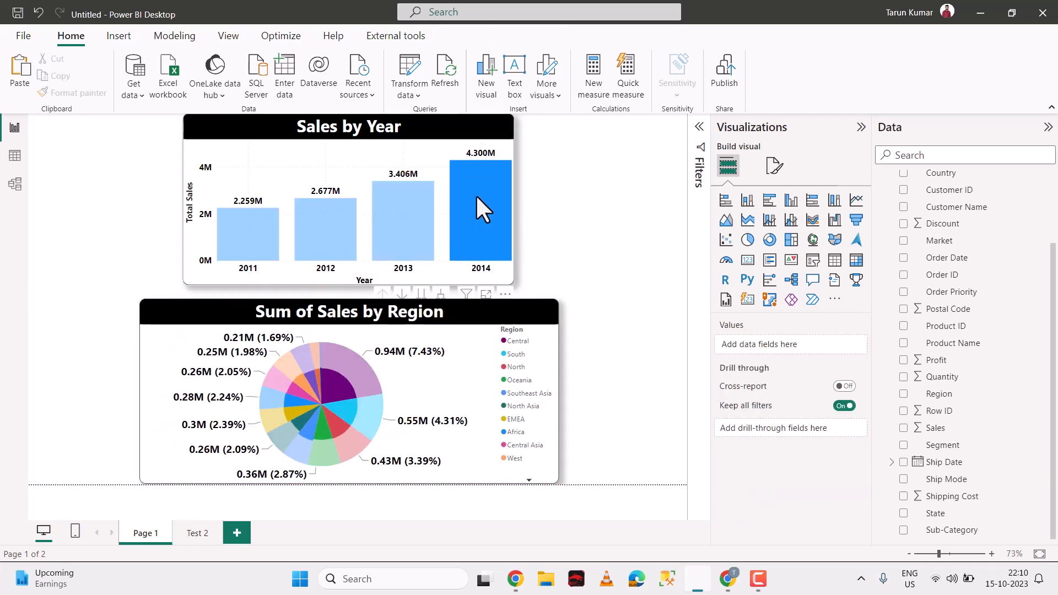
click(474, 195)
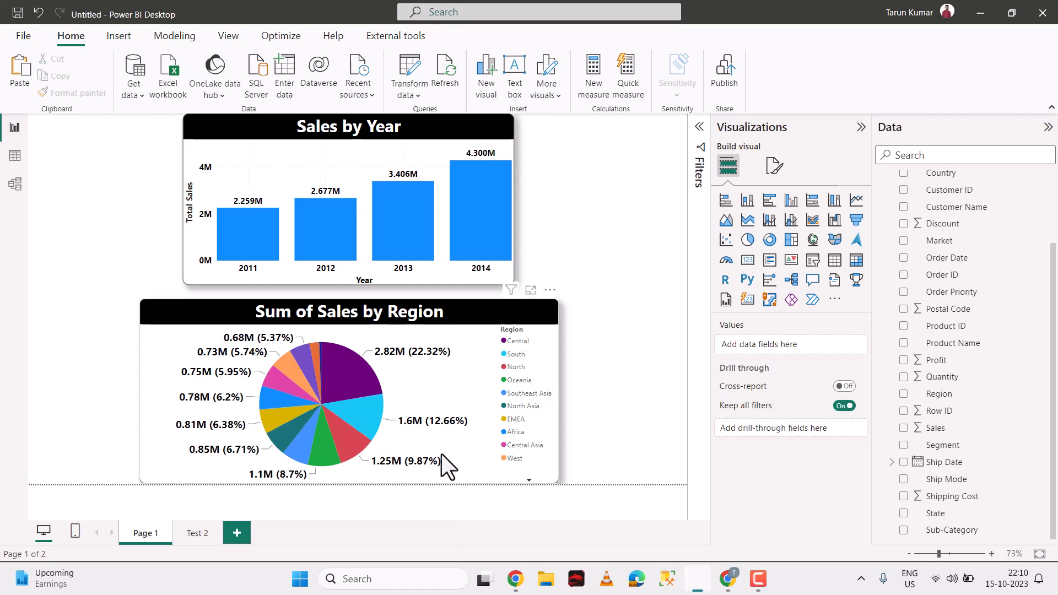
Step: Cross-highlight the Sales by Year chart by the pie chart's Central slice and inspect the highlighted sales for each year
mouse_move(338, 383)
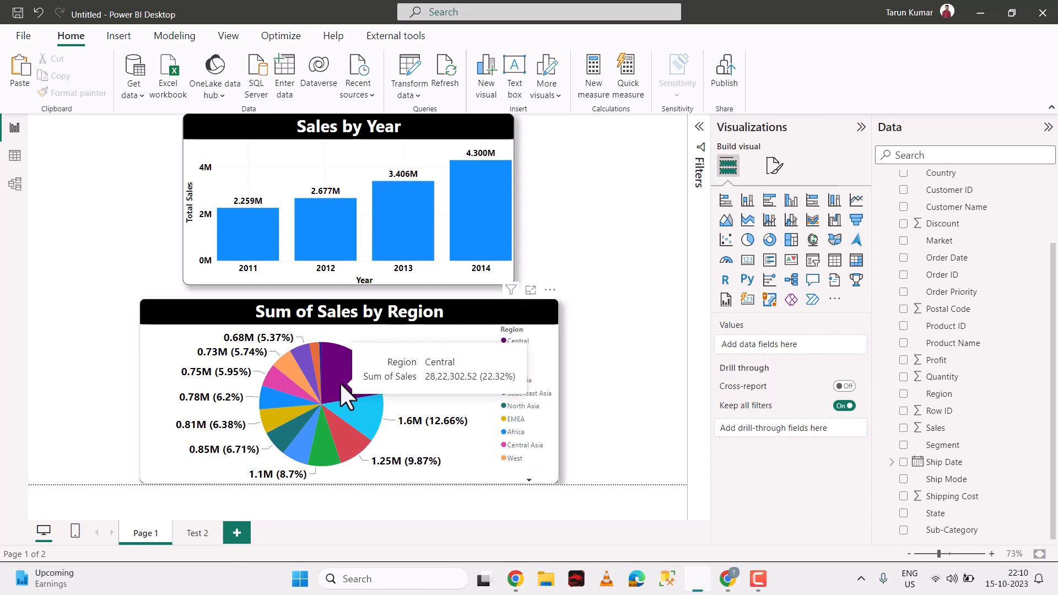
click(339, 382)
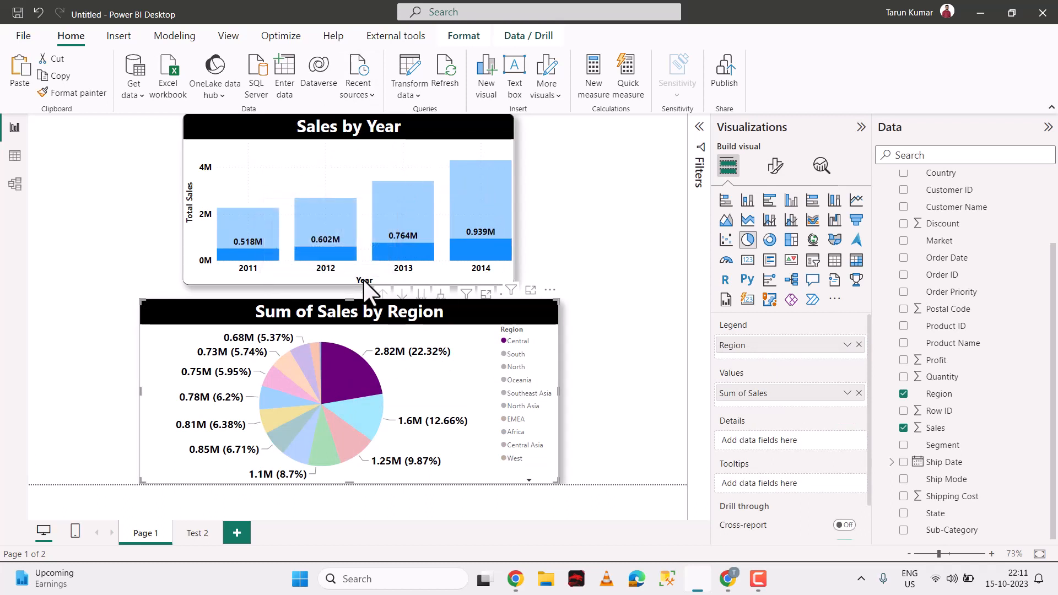
mouse_move(477, 207)
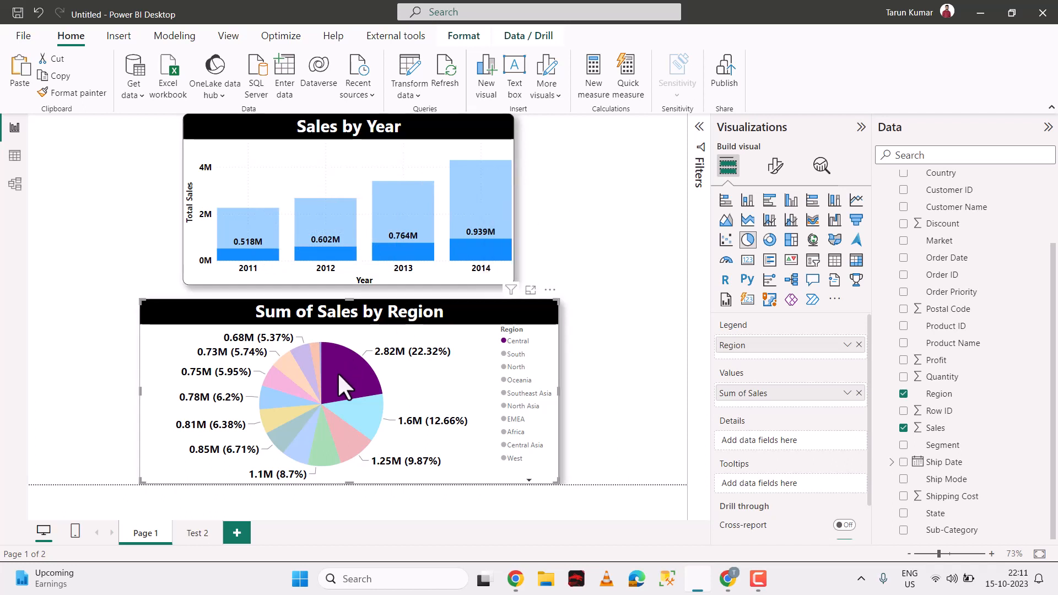
mouse_move(337, 372)
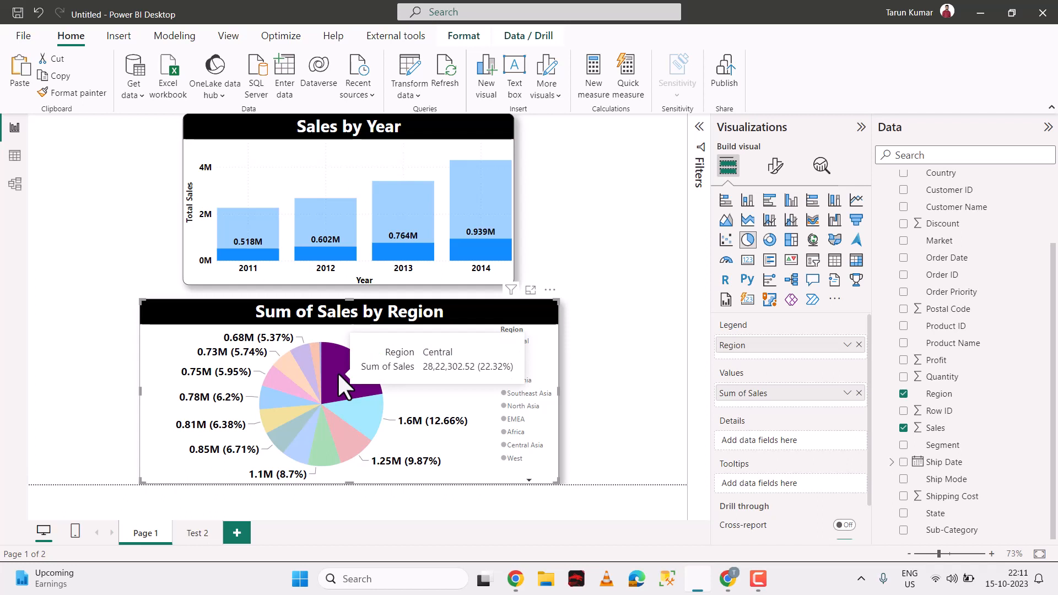
mouse_move(254, 255)
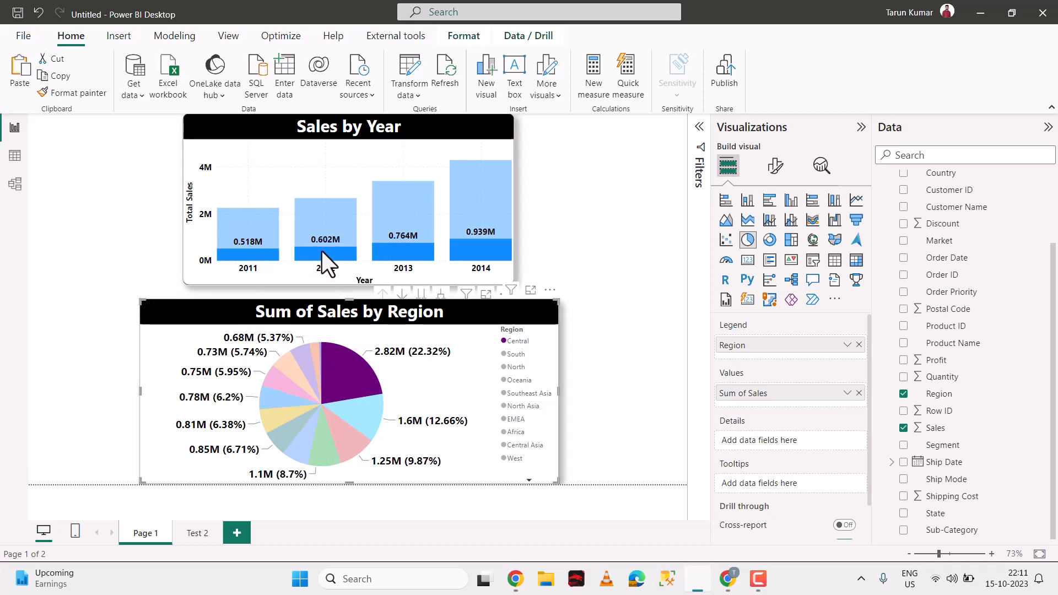
mouse_move(412, 252)
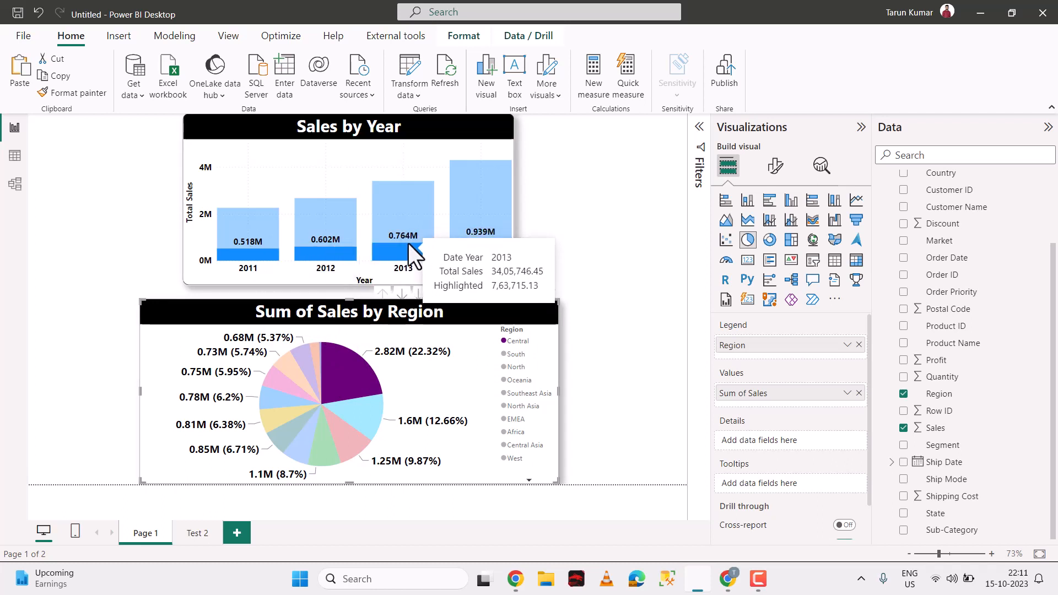
mouse_move(470, 256)
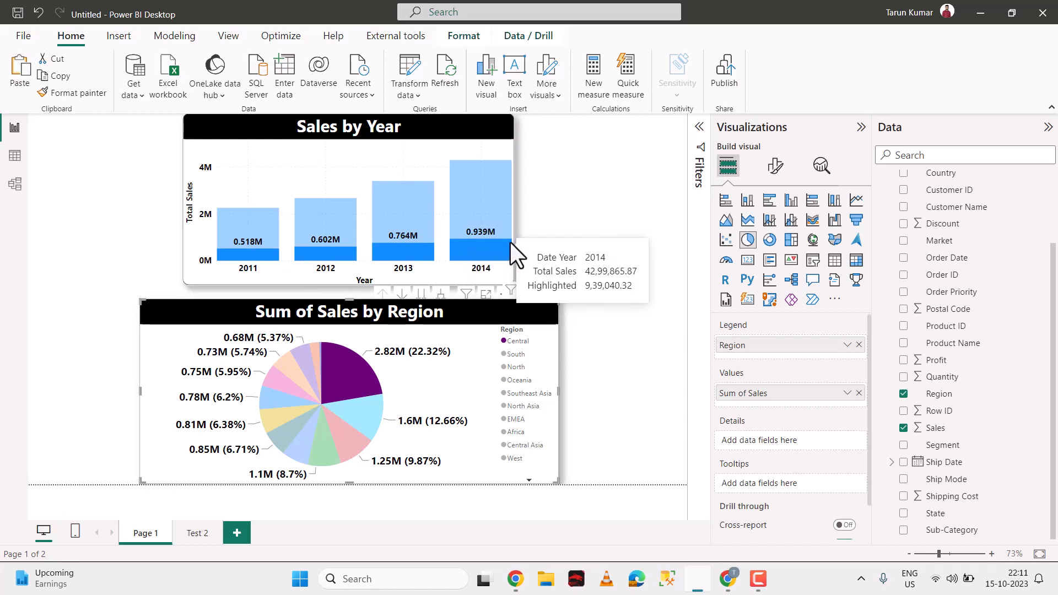
mouse_move(511, 243)
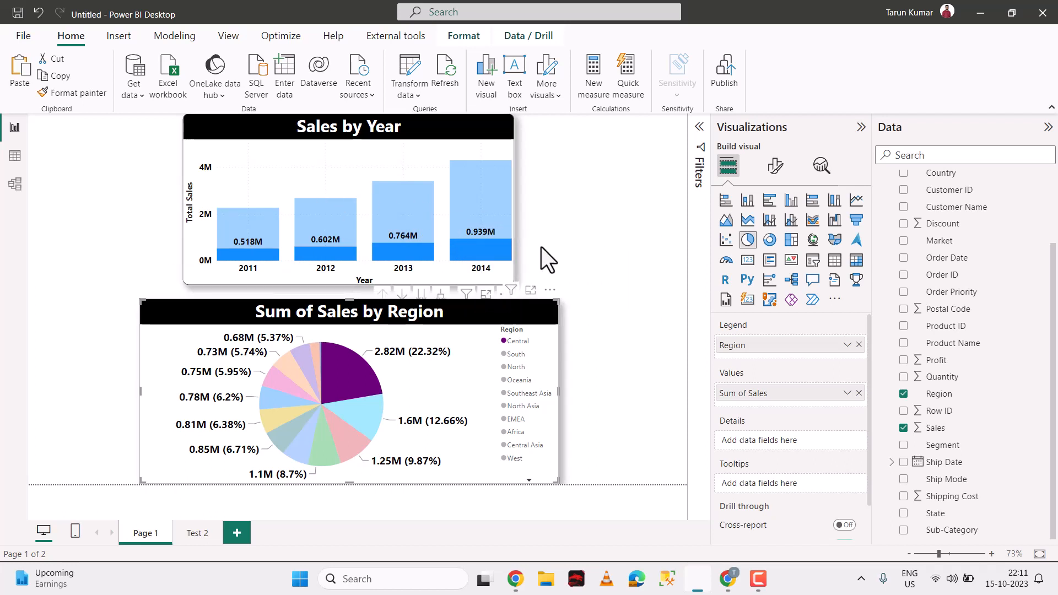
mouse_move(397, 356)
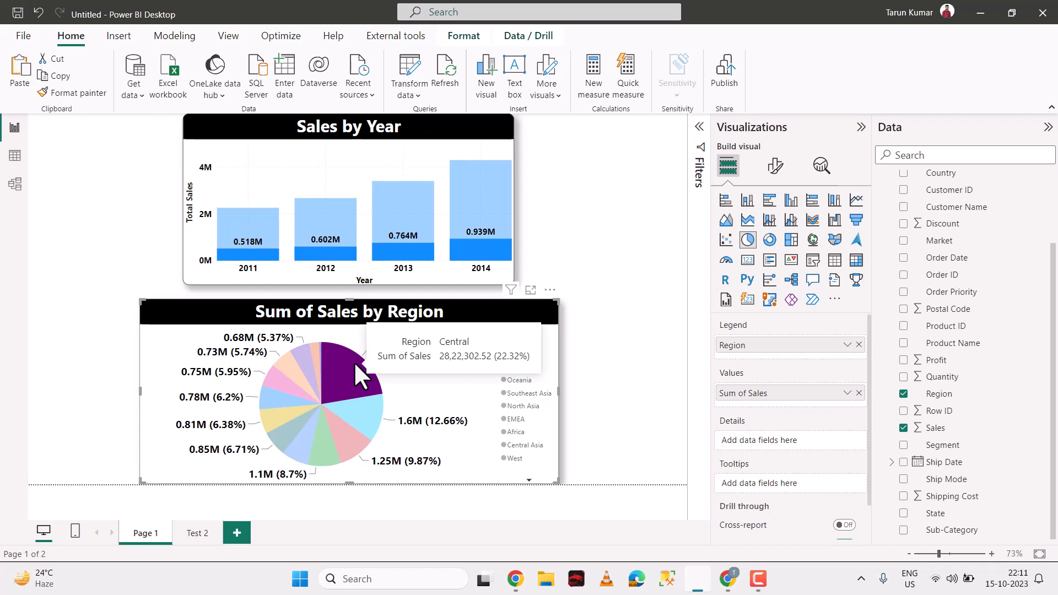
Step: Turn on Edit interactions for the pie chart, and turn it off again
click(472, 38)
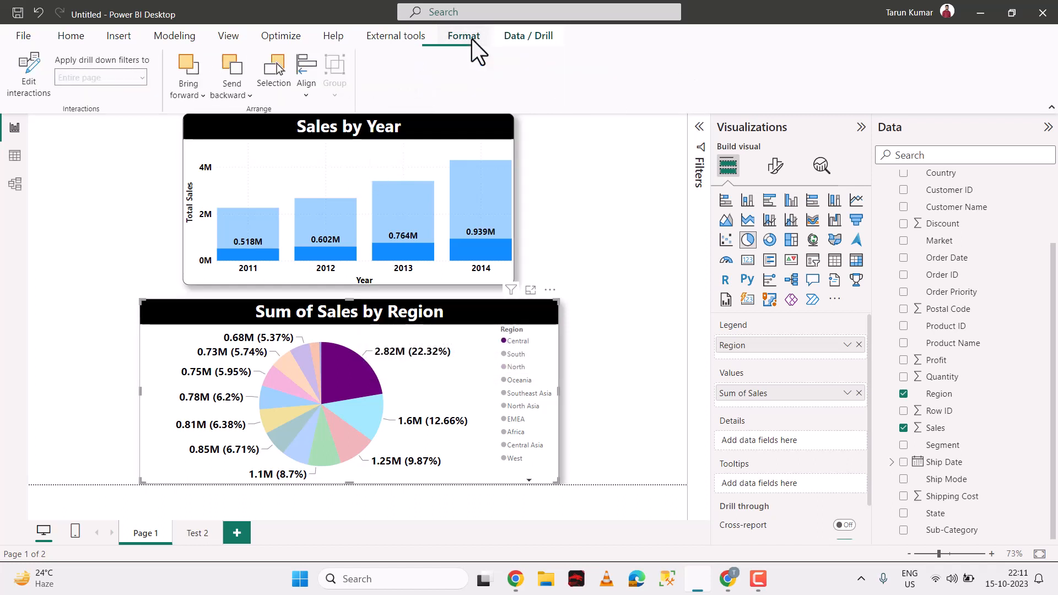
click(25, 77)
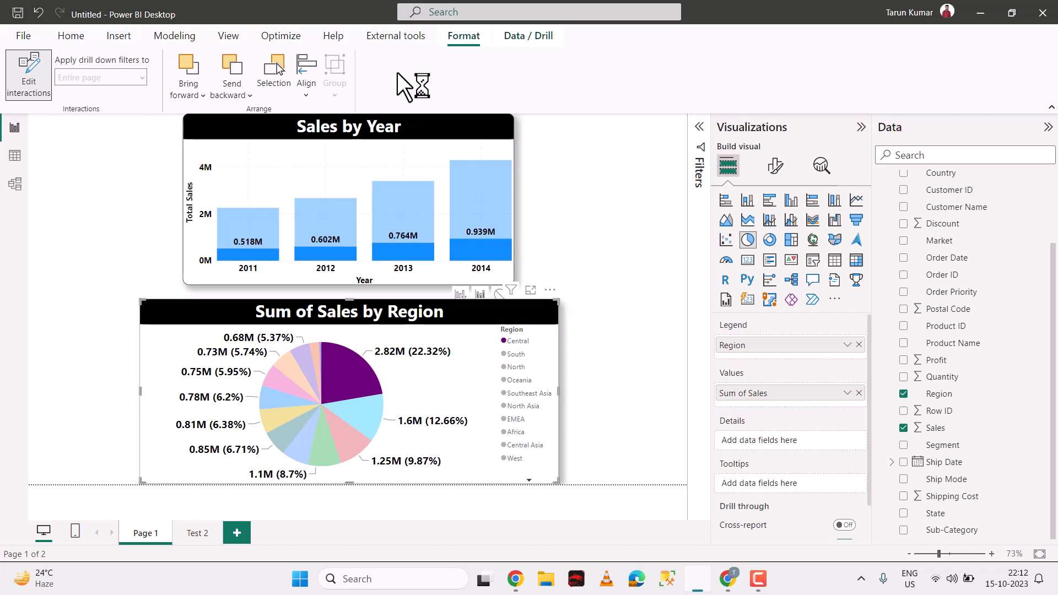
click(48, 63)
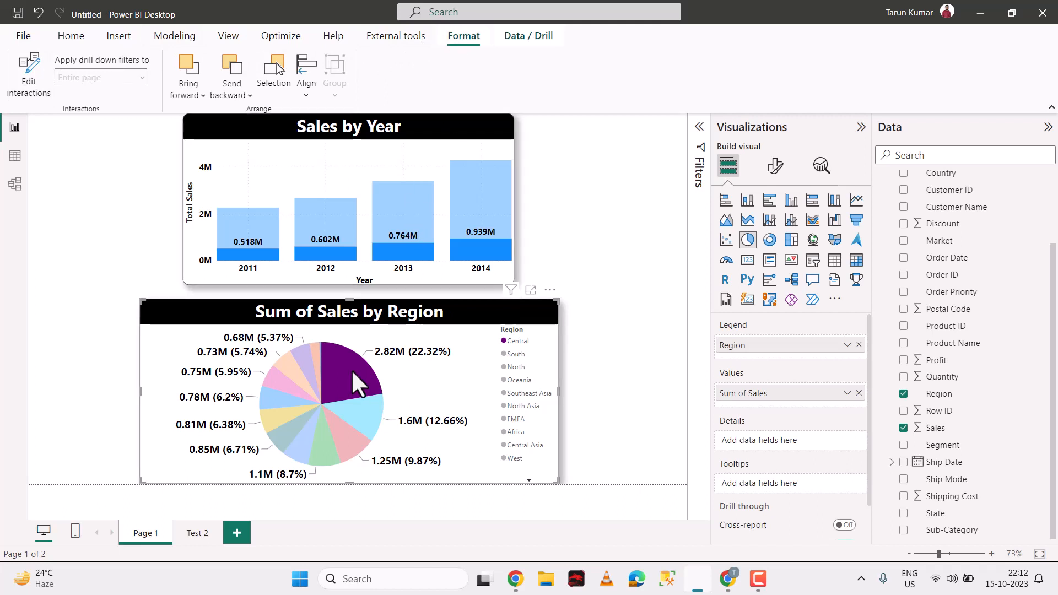
Step: Clear the Central slice highlight and turn on Edit interactions for the pie chart
click(475, 335)
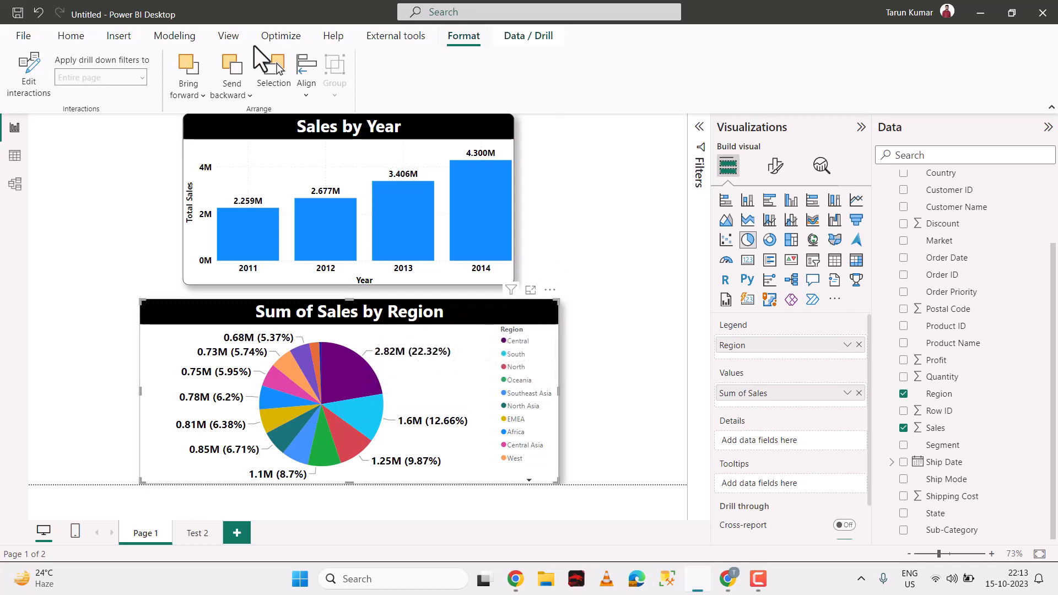
click(69, 37)
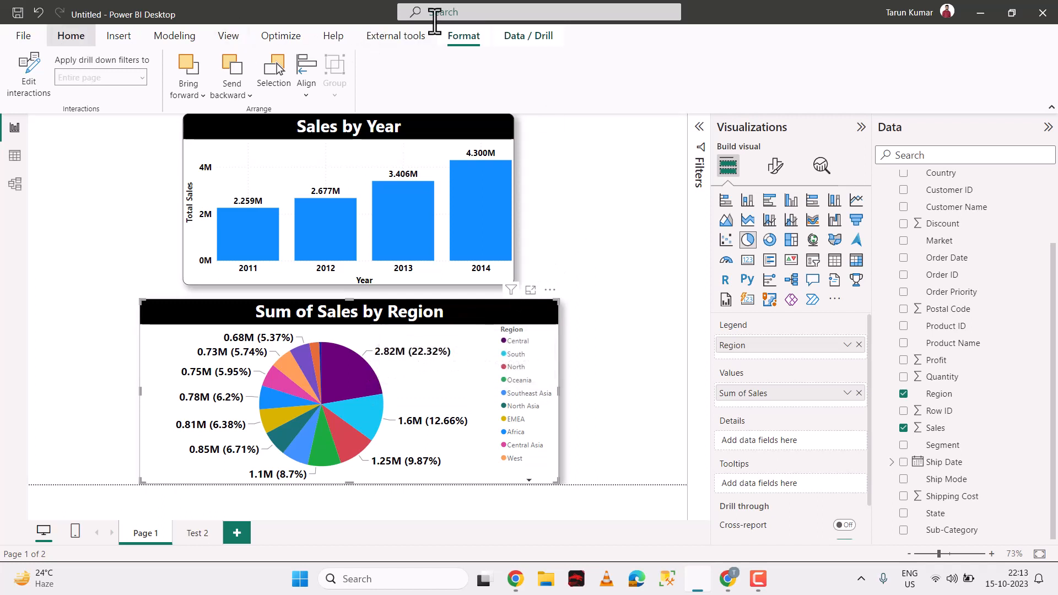
click(463, 37)
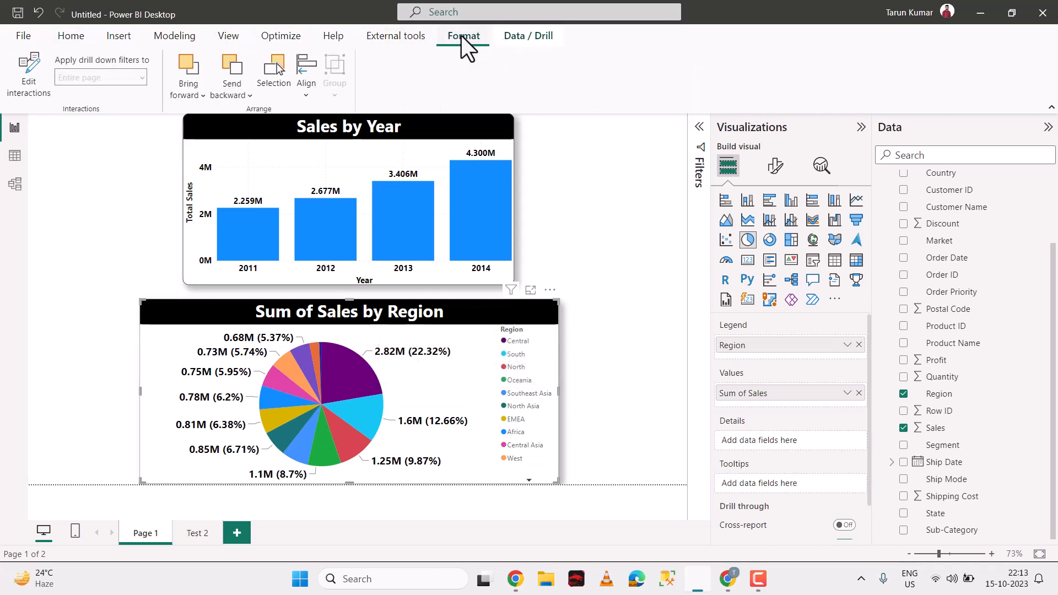
click(30, 81)
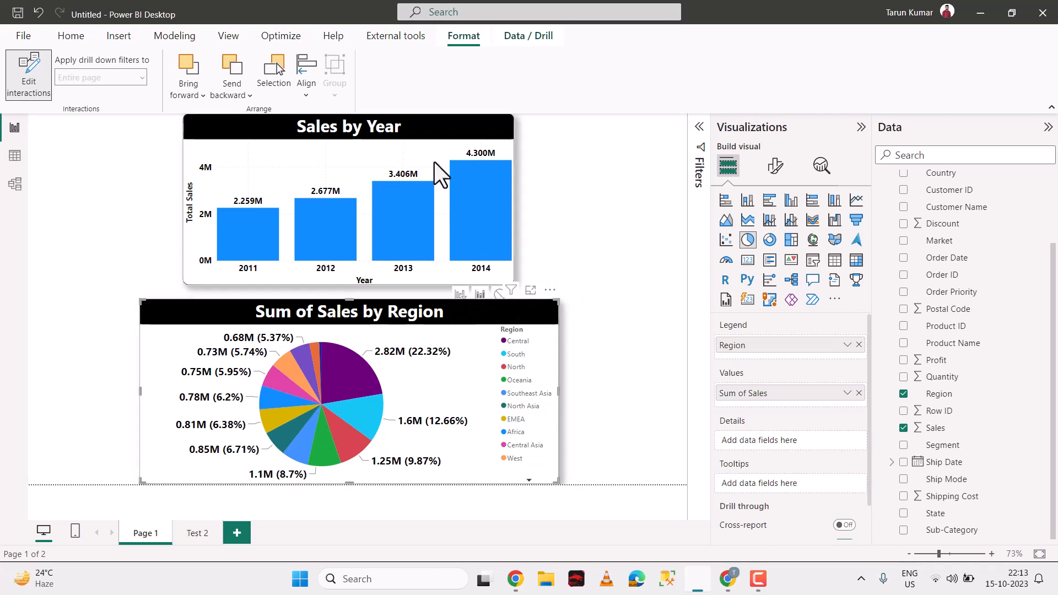
Step: Reposition both charts on the page so Sales by Year sits directly above the Sum of Sales by Region pie chart
drag(427, 160, 298, 142)
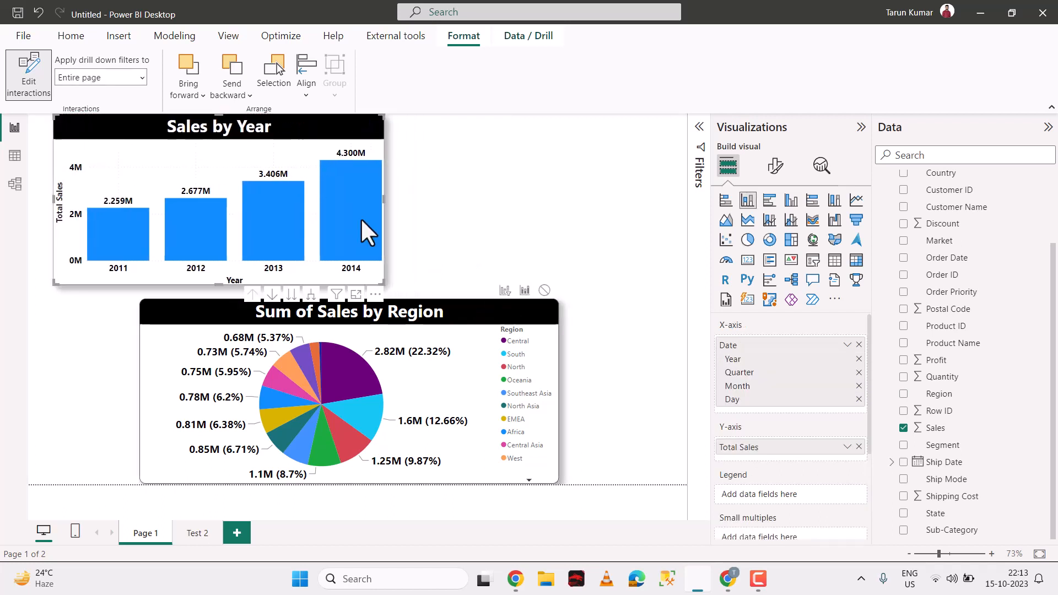
drag(476, 332, 552, 349)
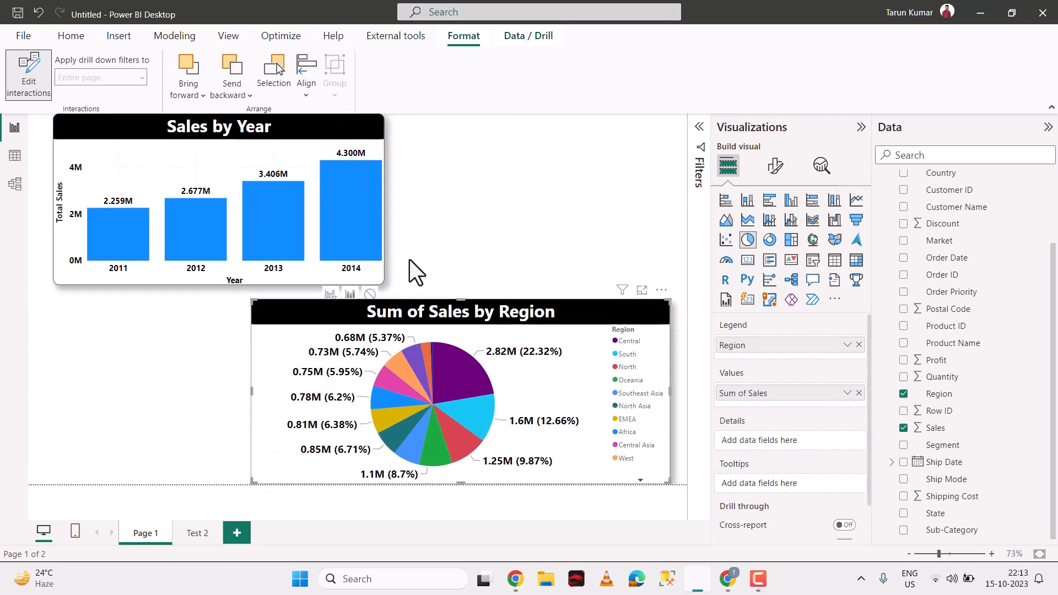
drag(464, 317, 482, 199)
mouse_move(268, 365)
mouse_down()
mouse_move(323, 390)
mouse_move(317, 401)
mouse_move(263, 404)
mouse_move(263, 358)
mouse_up()
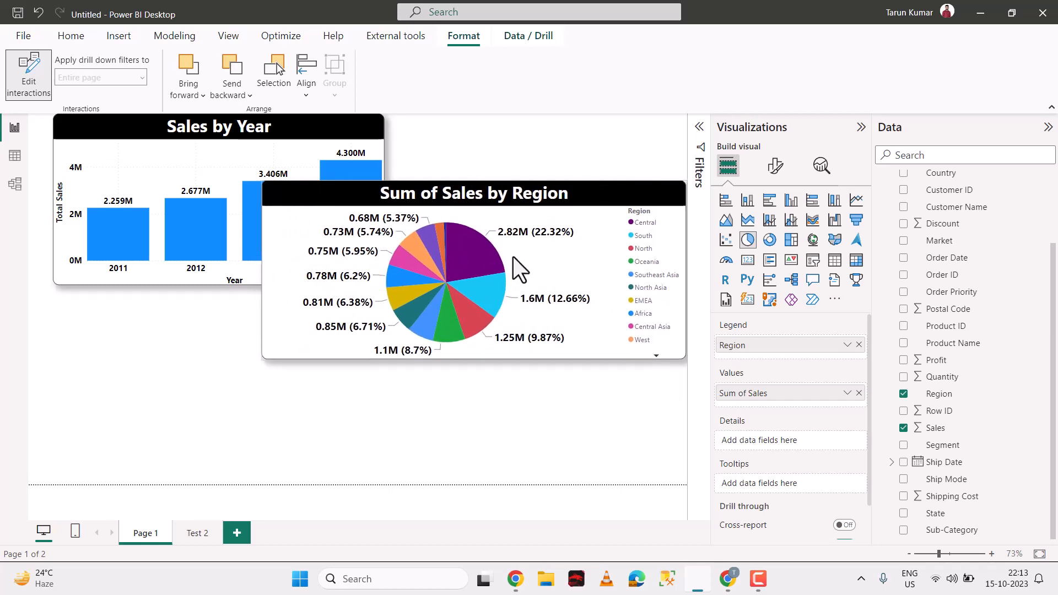
drag(547, 204, 490, 360)
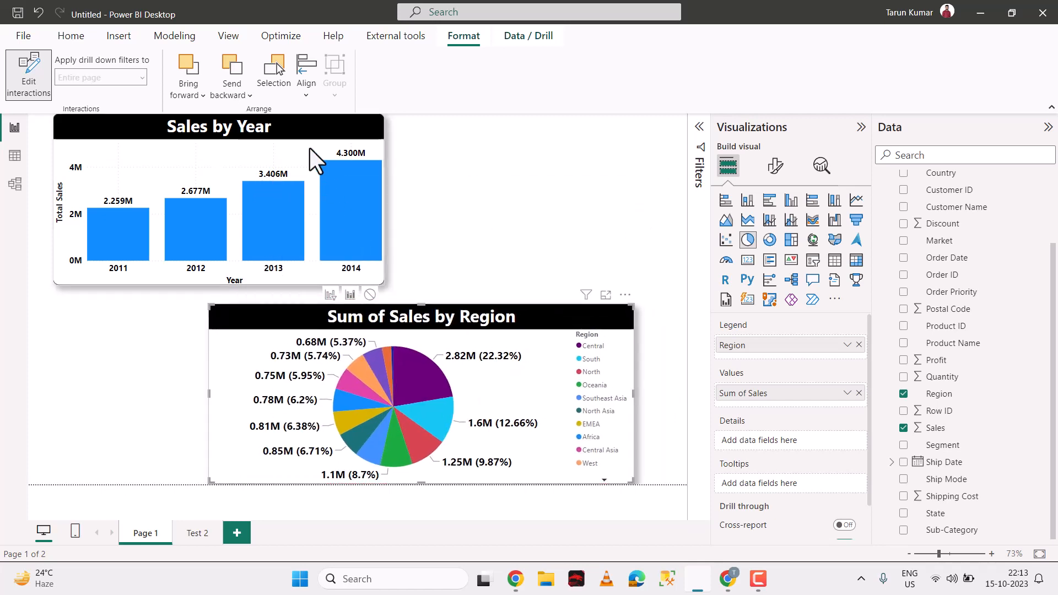
drag(307, 142, 505, 160)
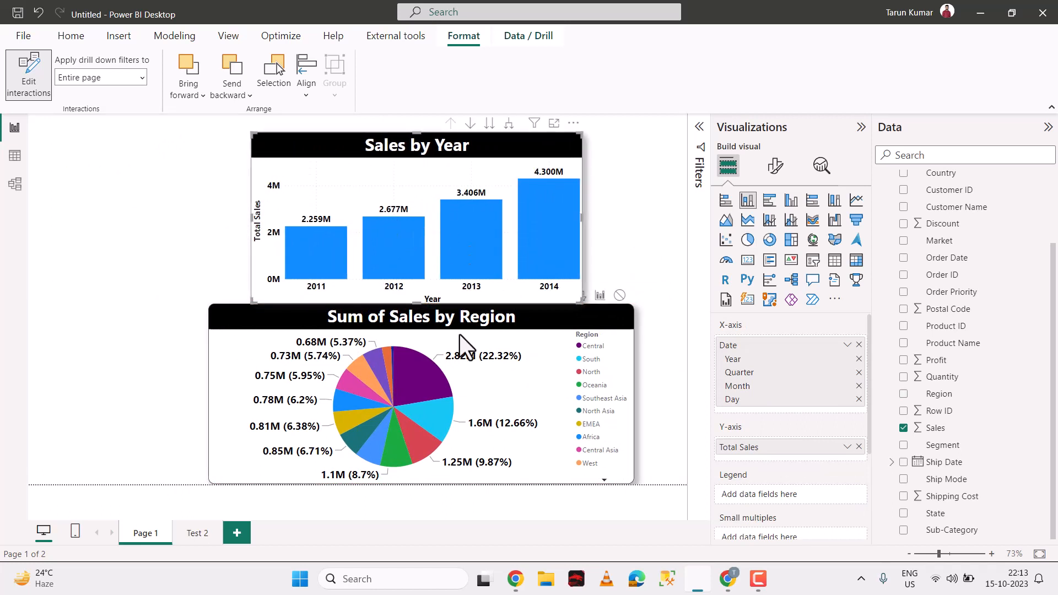
Step: Alternate the selection between the two charts to examine which interaction options each one offers on the other
click(527, 378)
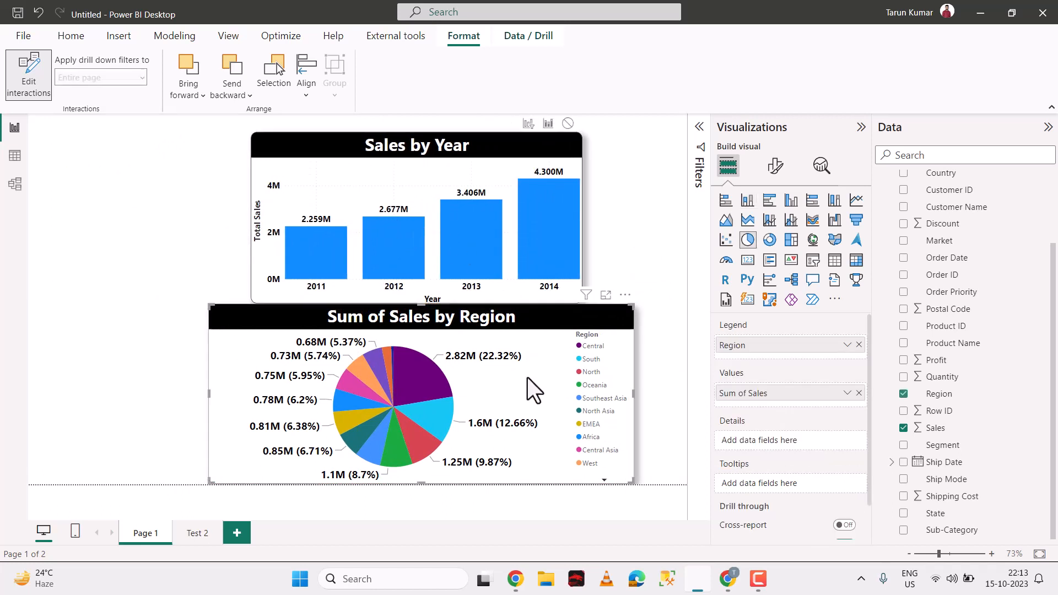
click(453, 147)
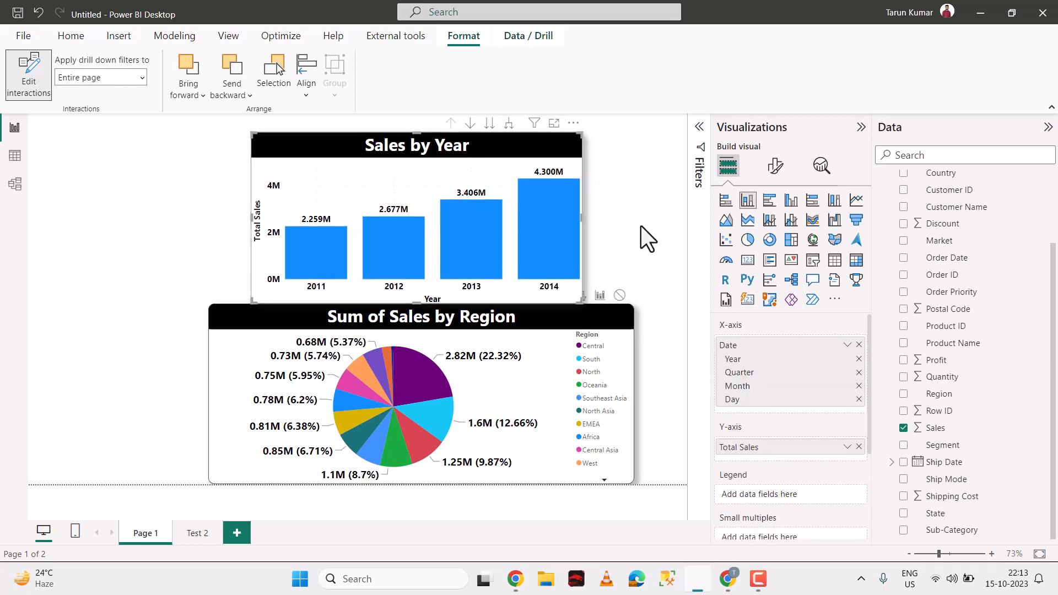
click(530, 395)
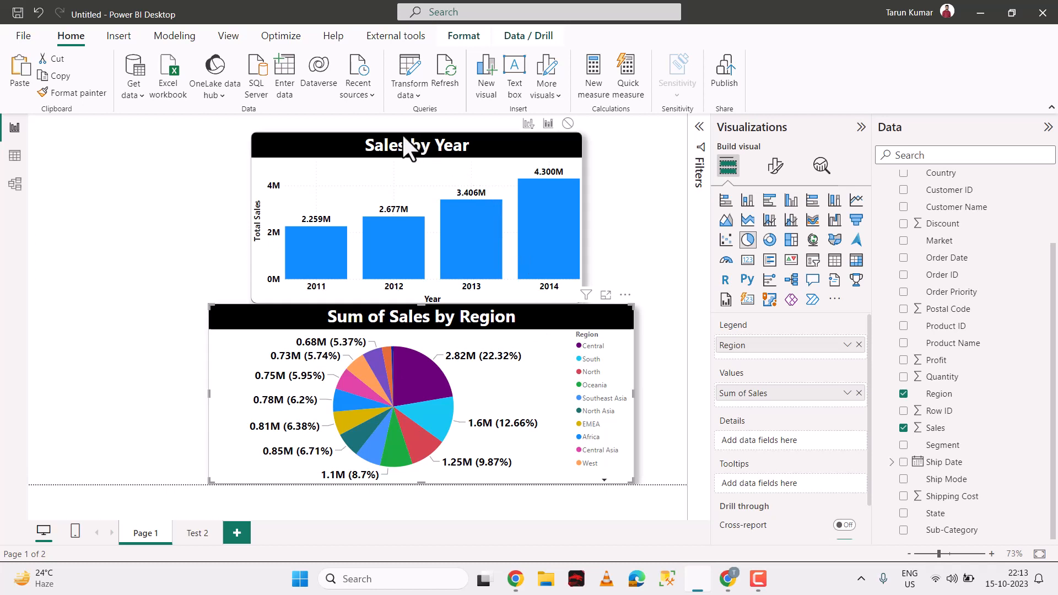
Step: Move the Sales by Year chart to the page's left edge and narrow the pie chart so it starts at the bar chart's right edge
drag(405, 146, 247, 167)
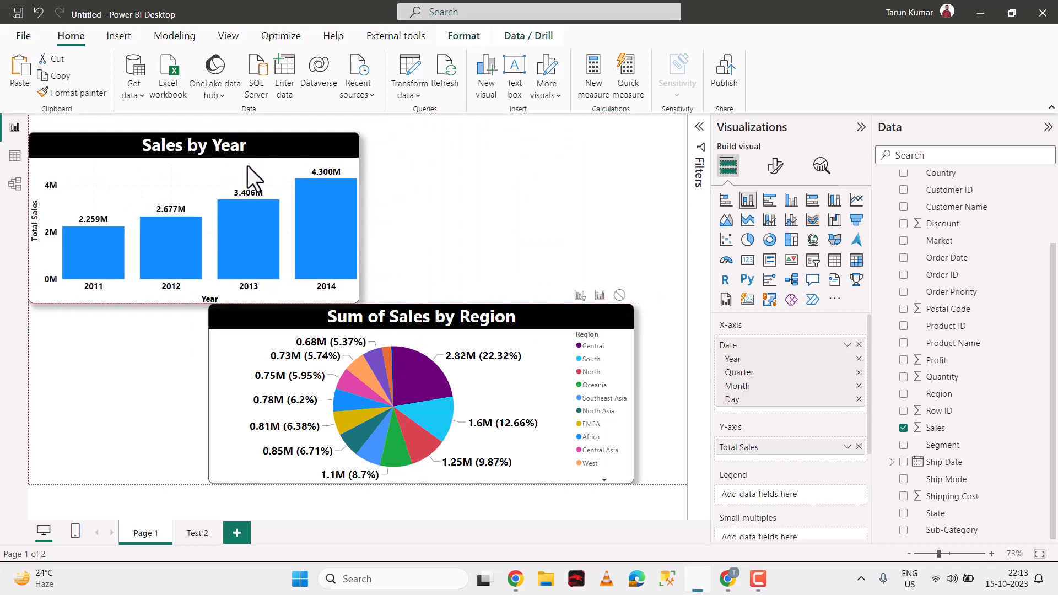
click(395, 332)
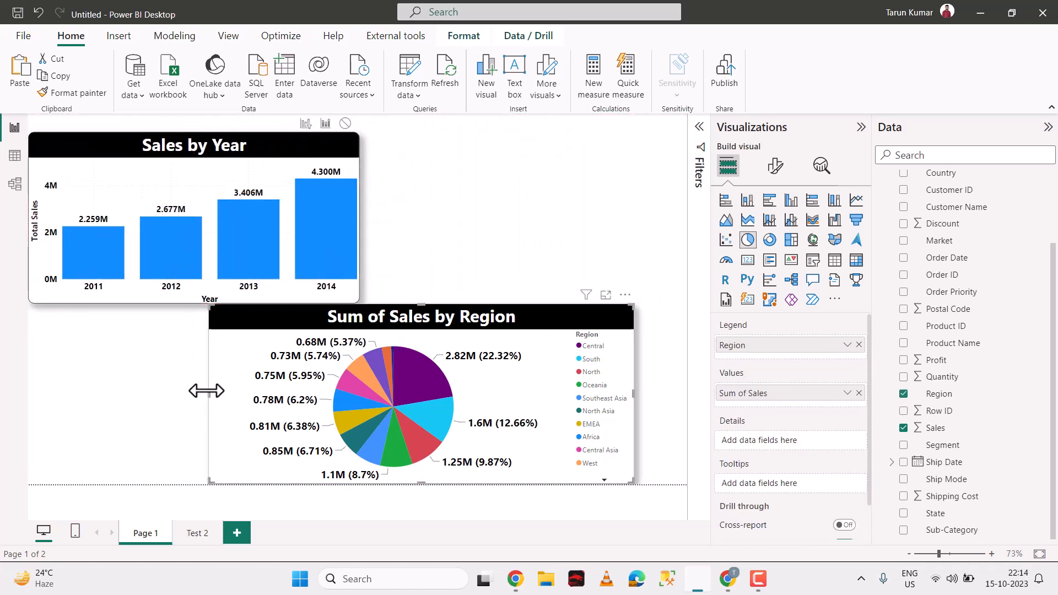
drag(208, 392, 370, 406)
Step: Turn off the pie chart's legend and widen the chart to the page's right edge
click(775, 166)
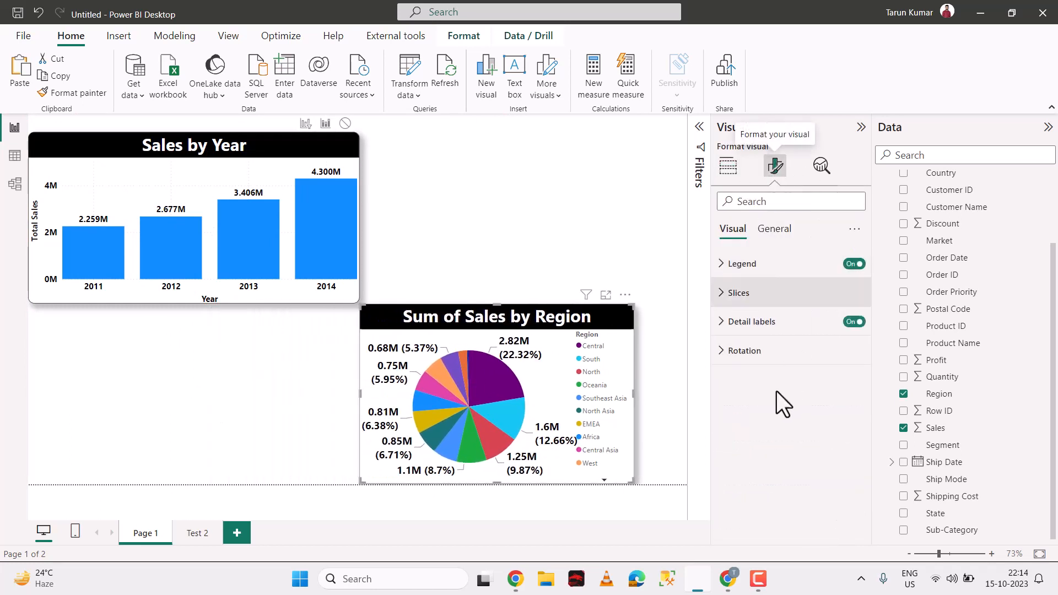
click(854, 263)
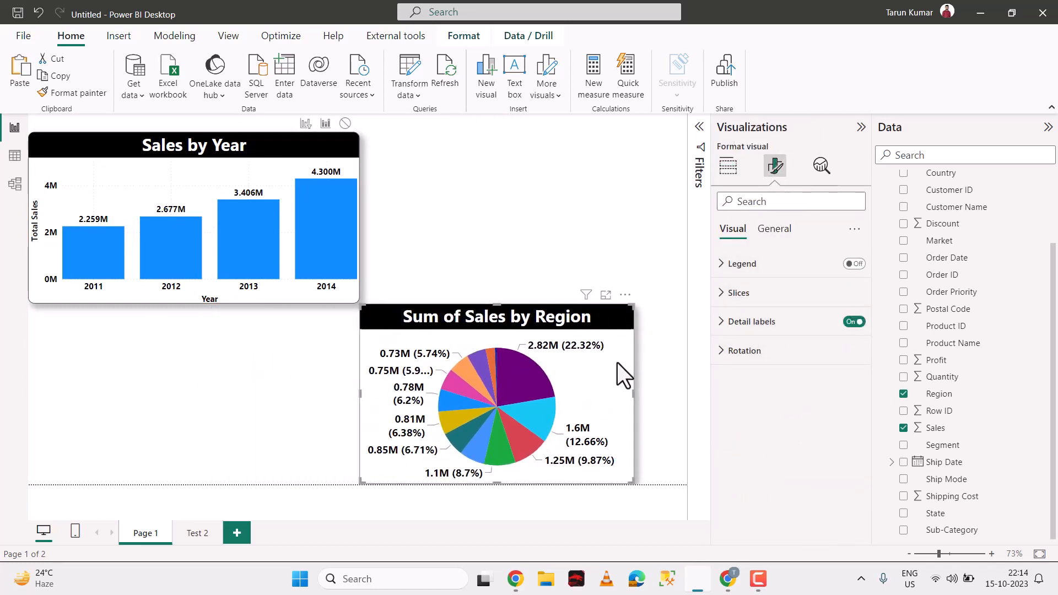
drag(634, 393, 686, 397)
drag(580, 322, 588, 326)
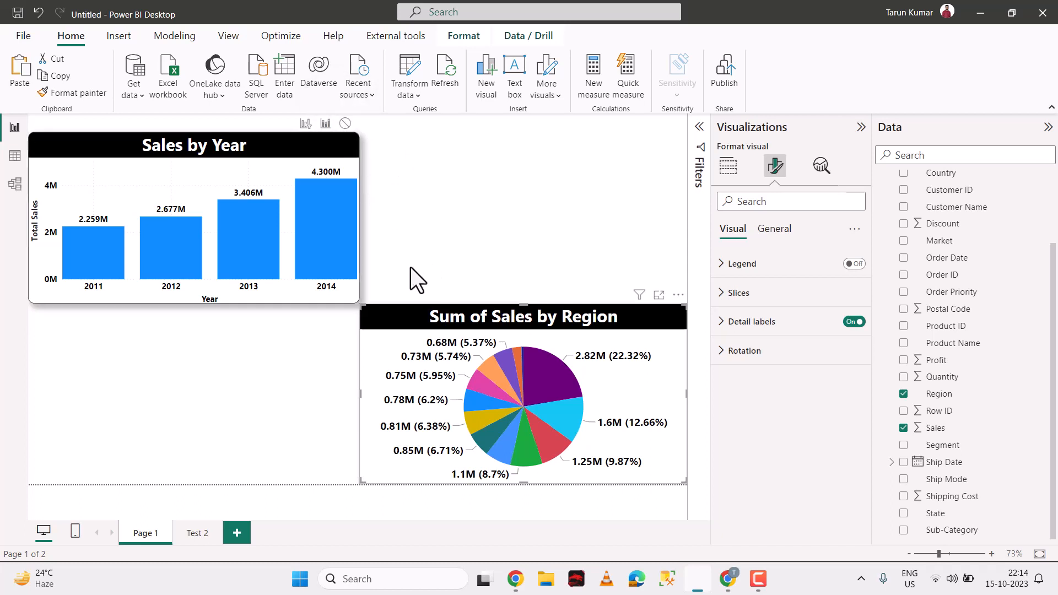
Step: Cross-highlight the pie chart by the 2011 bar of the Sales by Year chart, inspect it, and clear the highlight
click(102, 253)
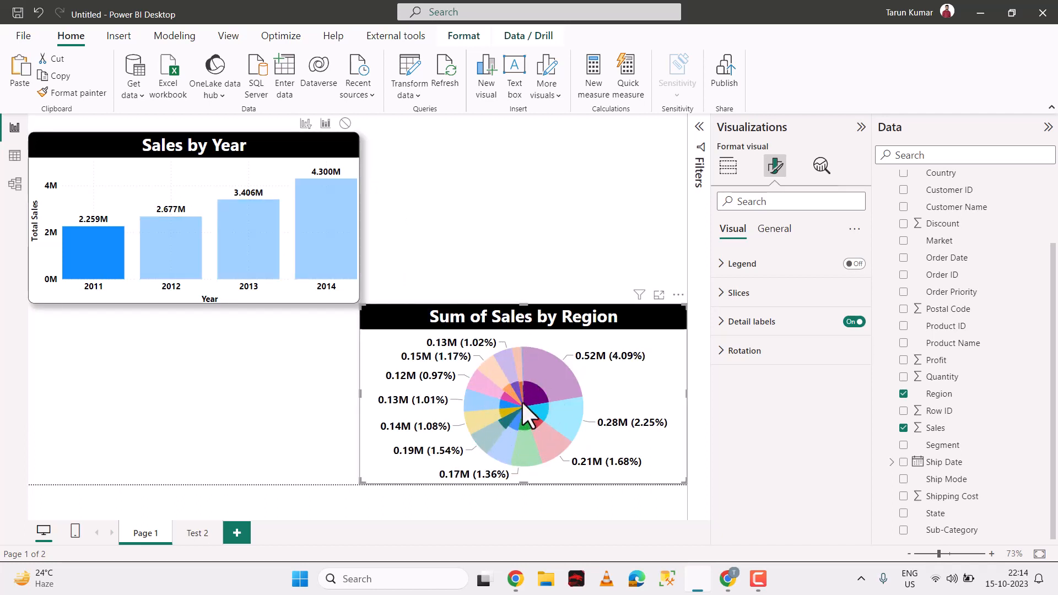
mouse_move(522, 404)
click(93, 249)
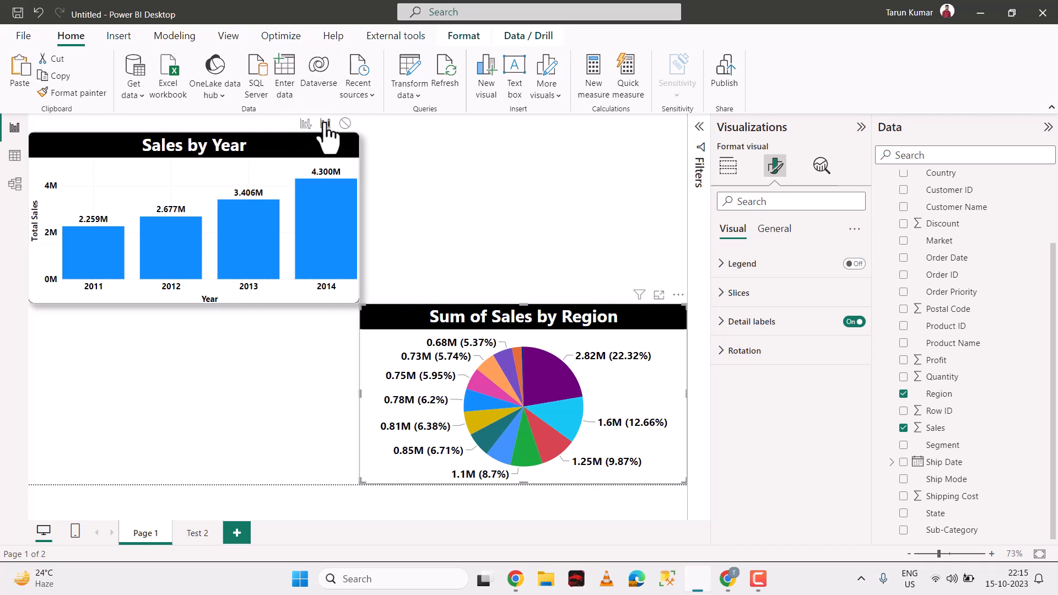
Step: Check each chart's interaction setting, and test the pie chart's Highlight interaction on Sales by Year with the Central slice before clearing it
click(272, 167)
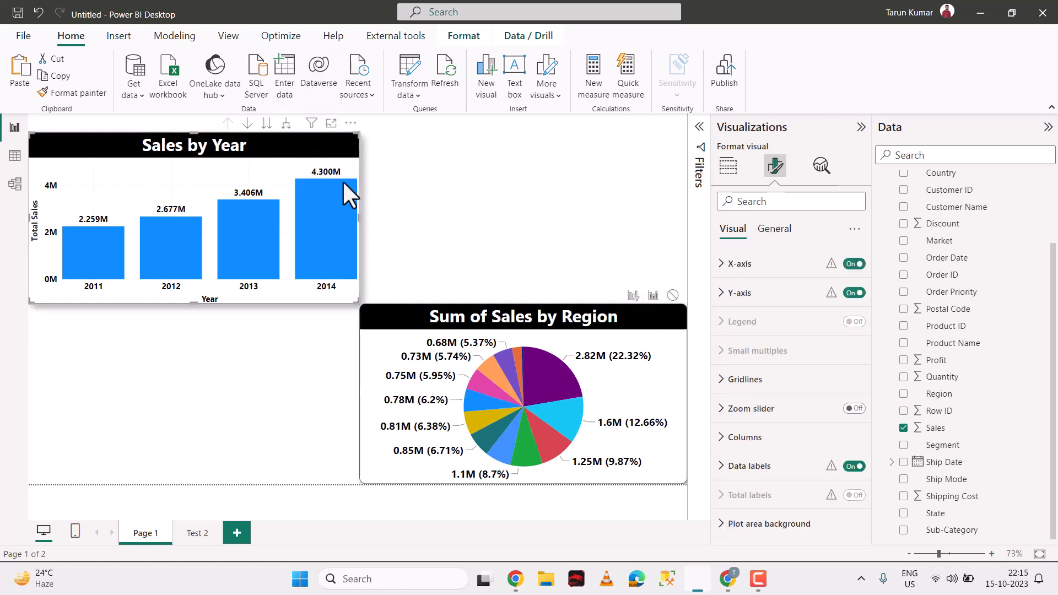
click(600, 370)
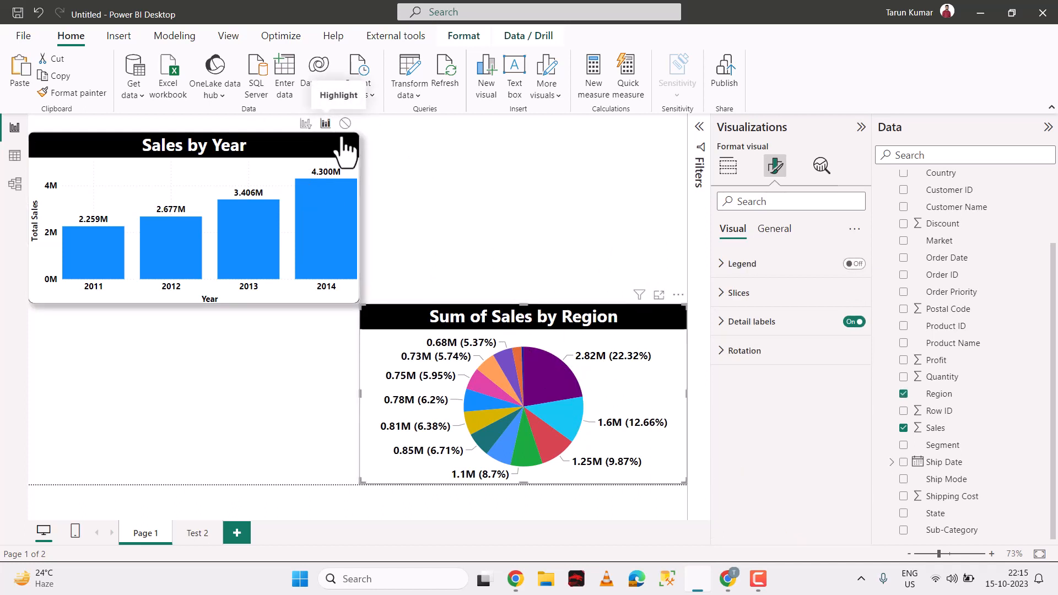
click(547, 380)
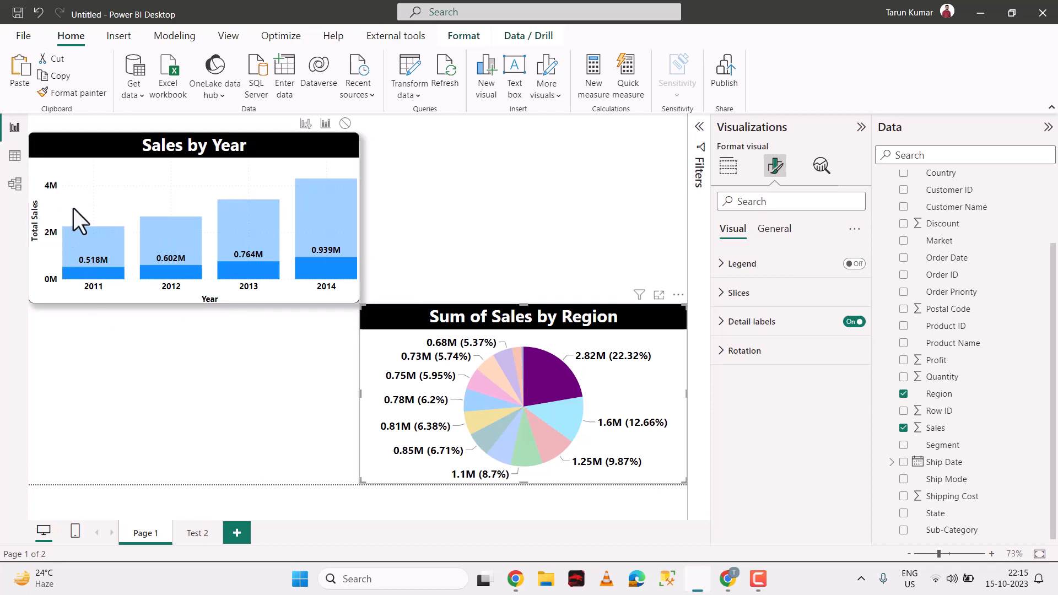
mouse_move(68, 274)
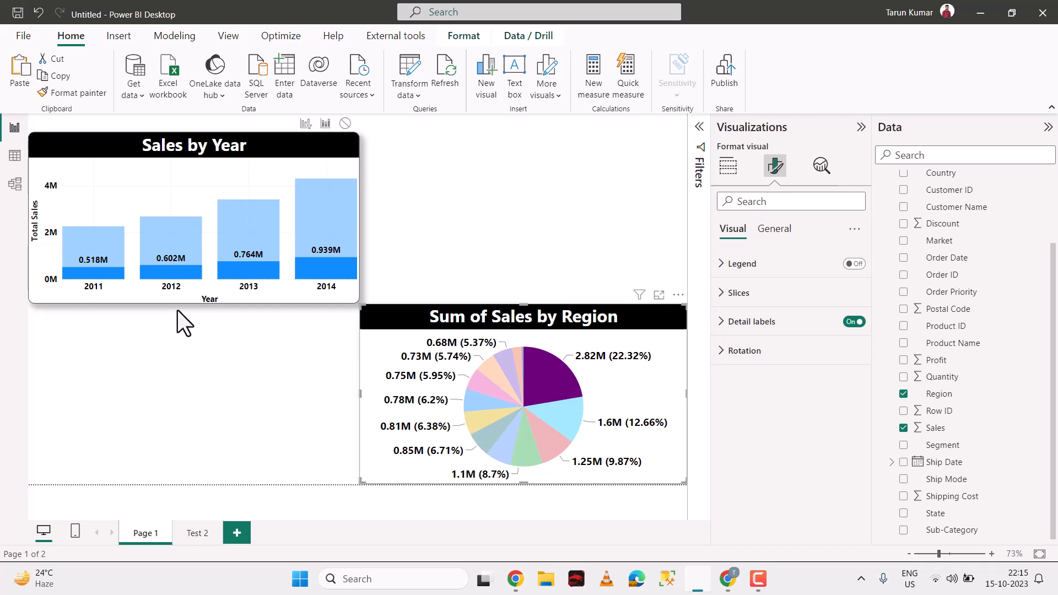
click(614, 378)
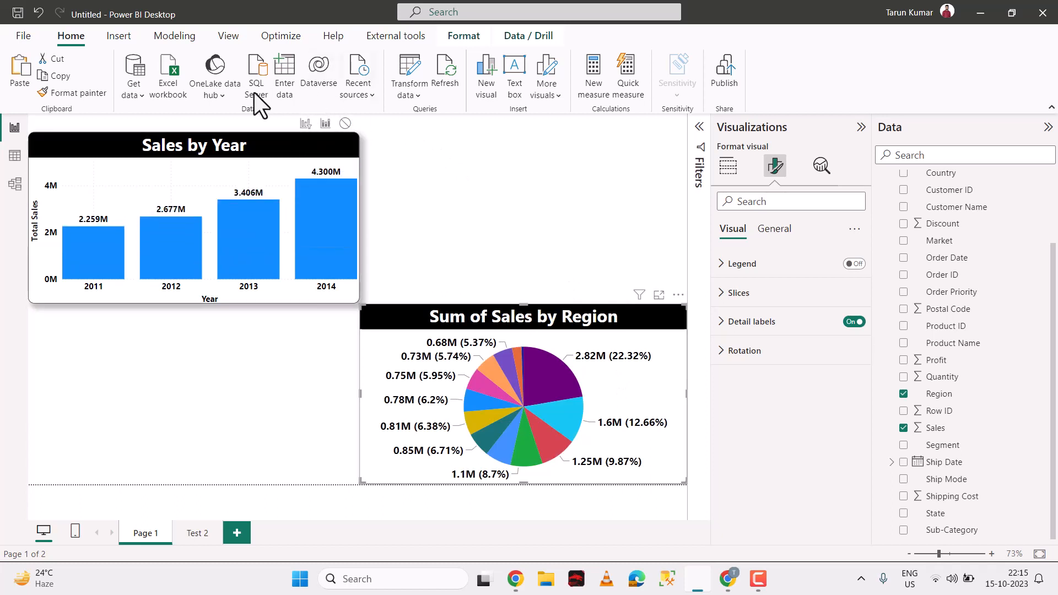
Step: Set the pie chart's interaction on Sales by Year to Filter, and filter that chart by the Central slice
click(305, 123)
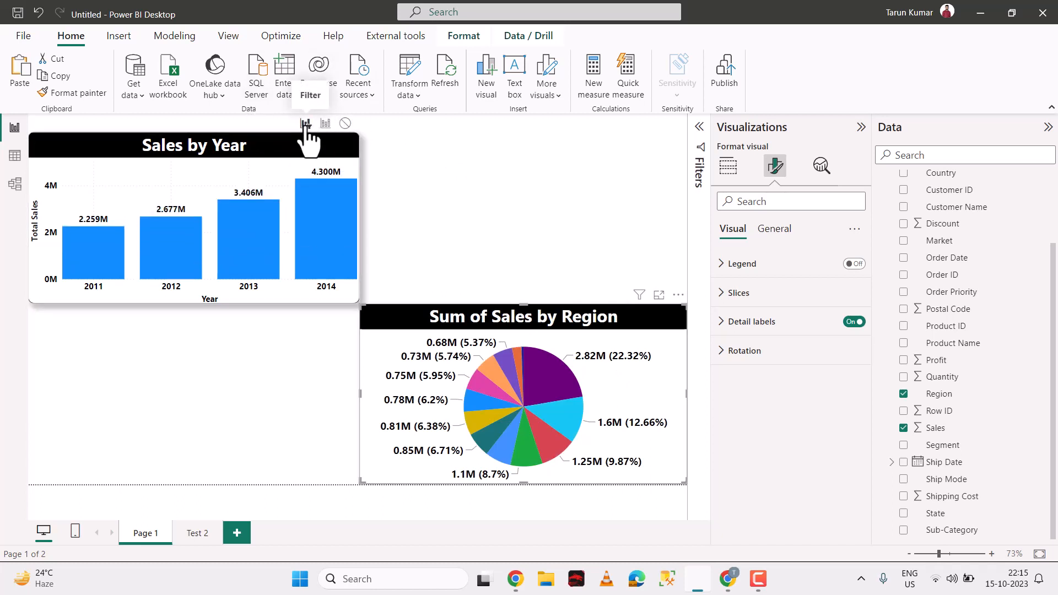
click(543, 378)
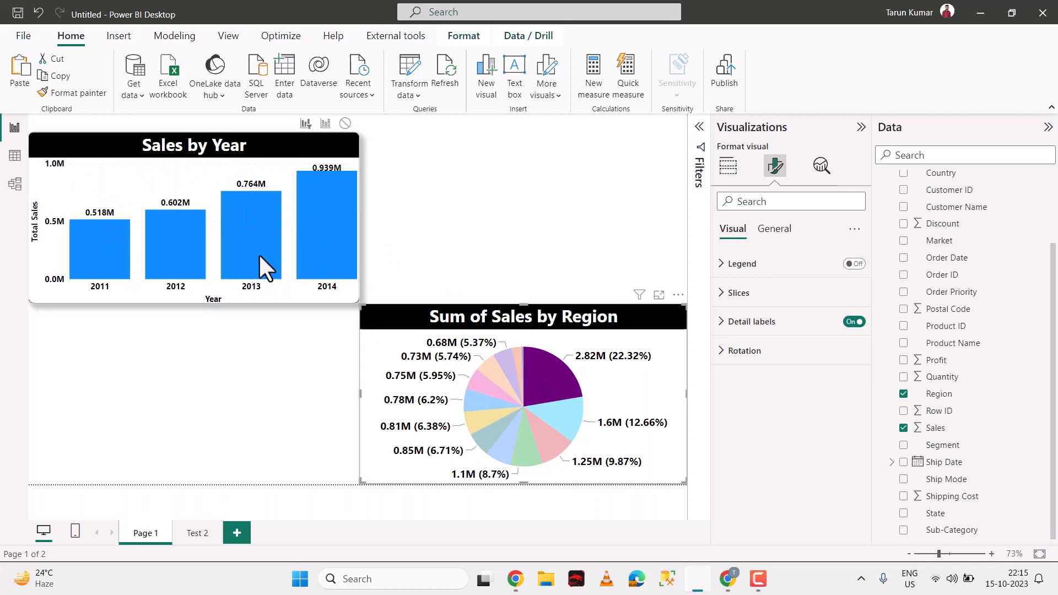
mouse_move(259, 254)
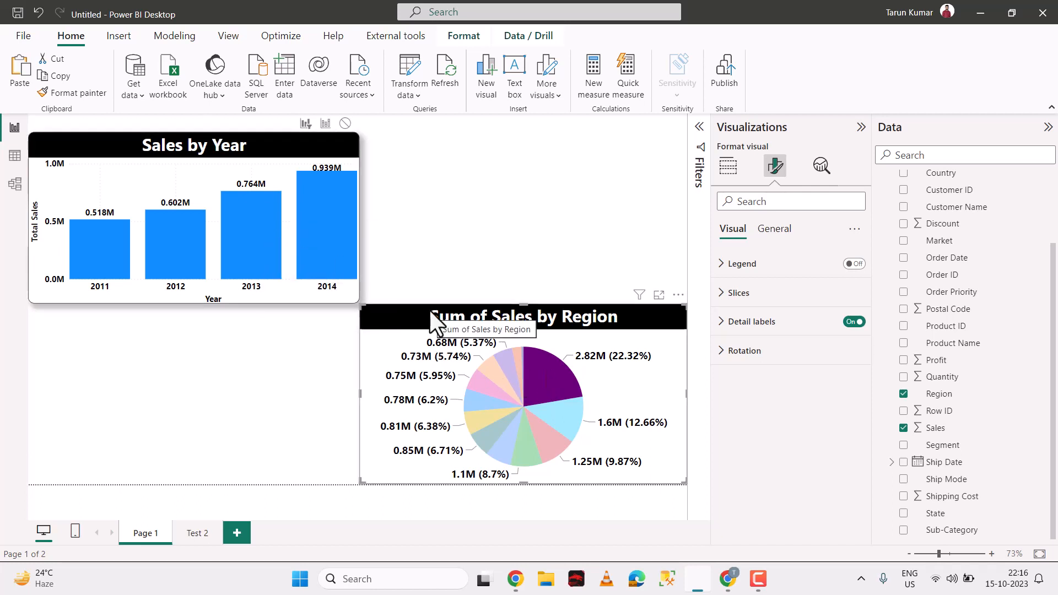
Step: Set the Sum of Sales by Region pie's interaction on the Sales by Year chart to None, and test it with the Central and South slices
click(346, 124)
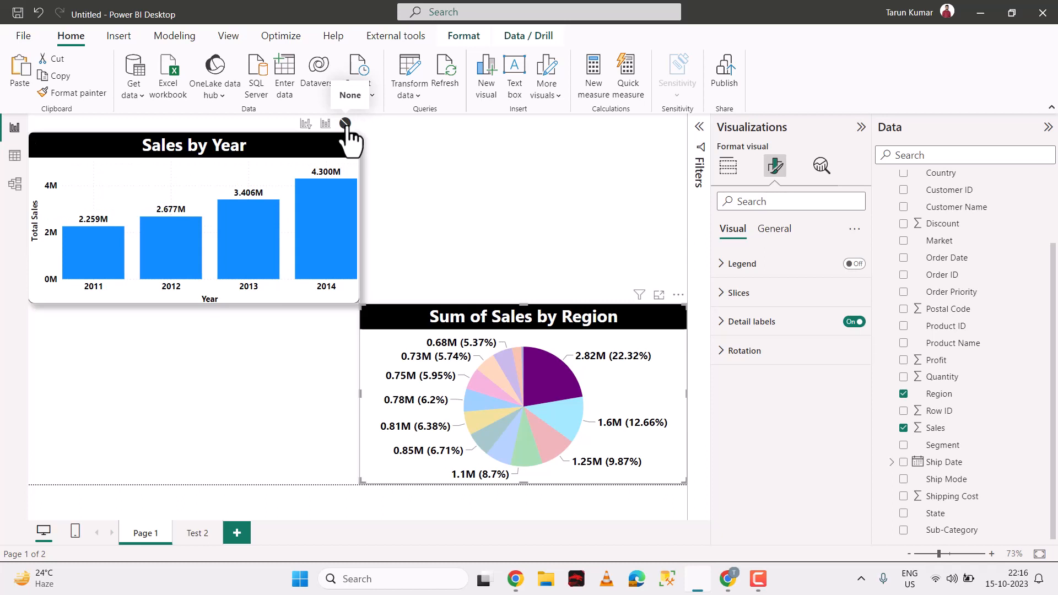
click(553, 395)
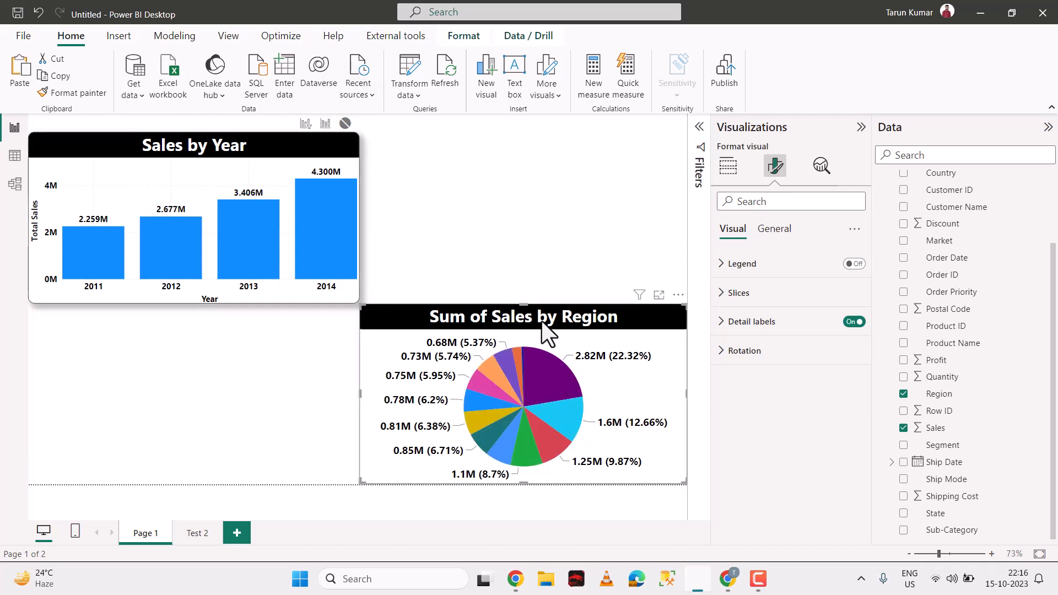
click(551, 408)
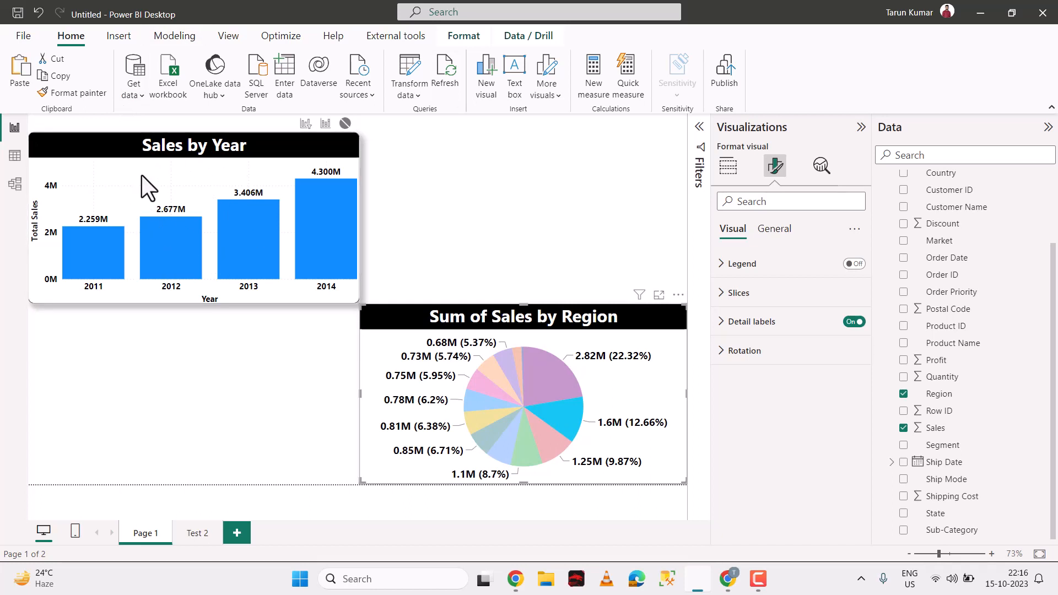
mouse_move(195, 257)
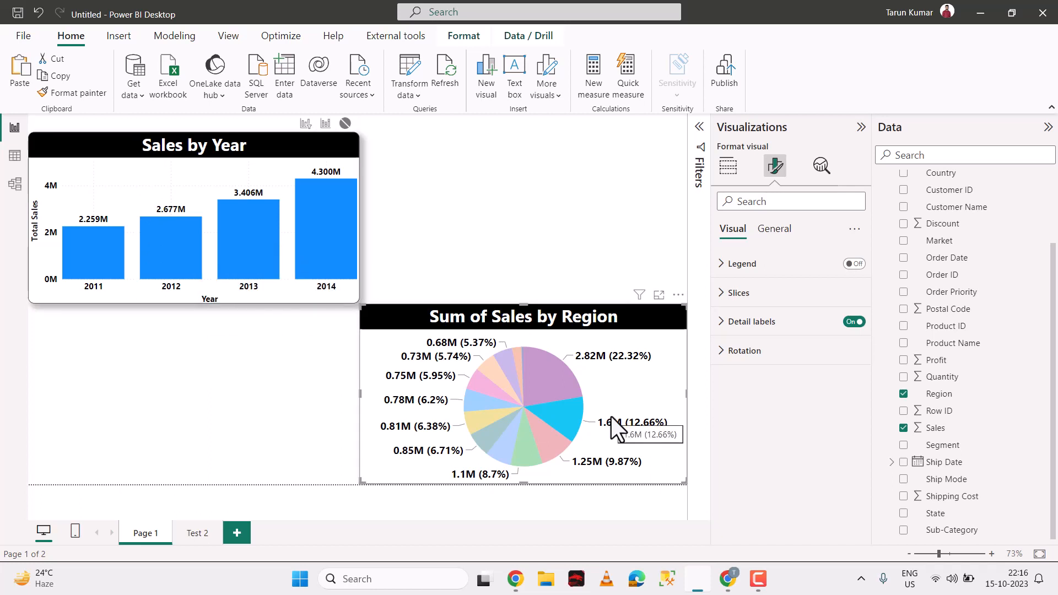
click(540, 385)
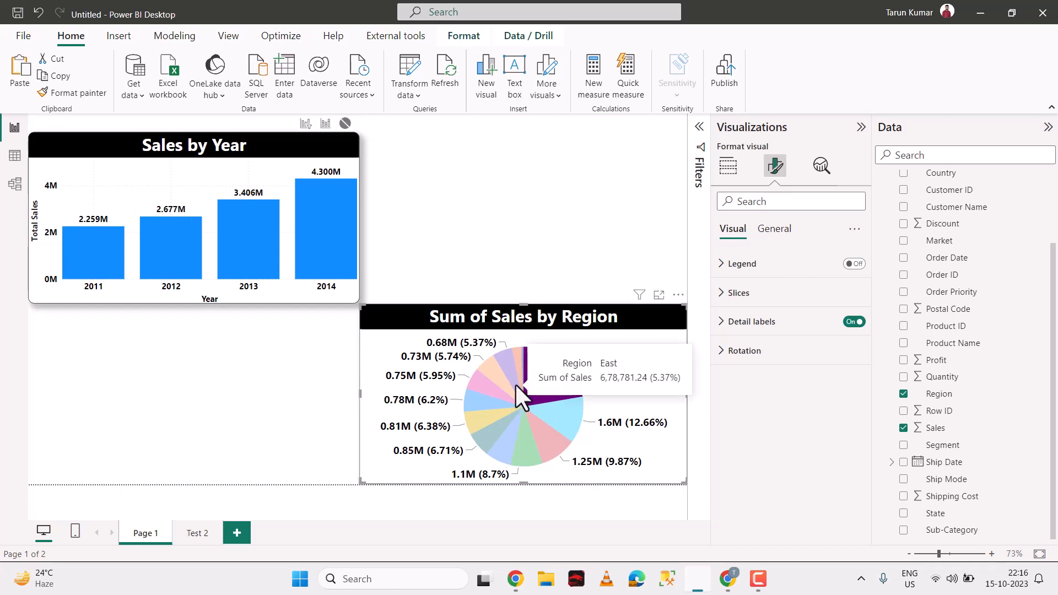
click(553, 389)
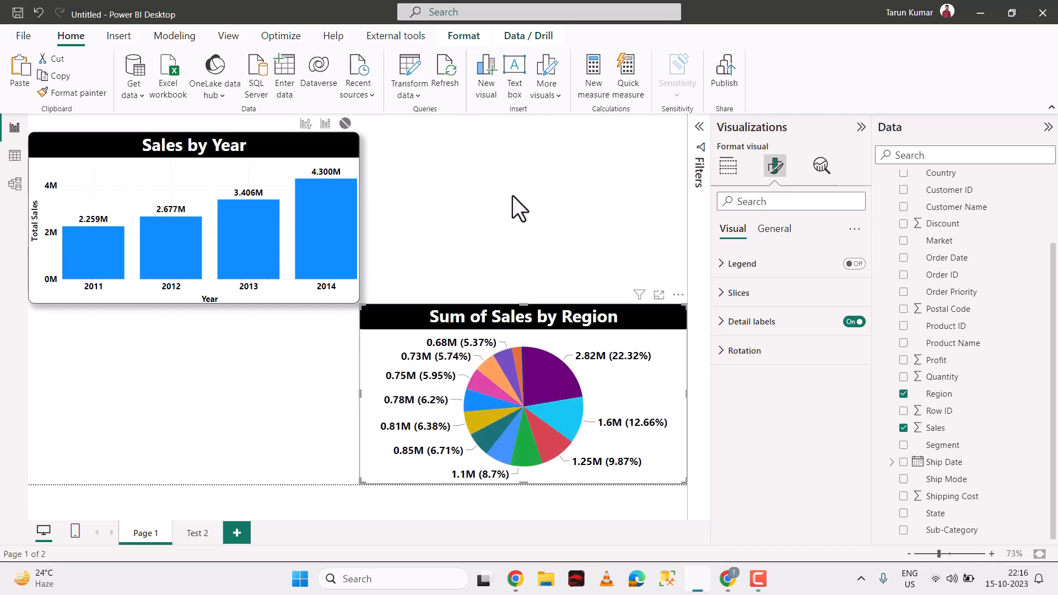
Step: Examine how selecting the 2014 column highlights the Sum of Sales by Region pie, and finish with the Sales by Year chart selected
click(336, 213)
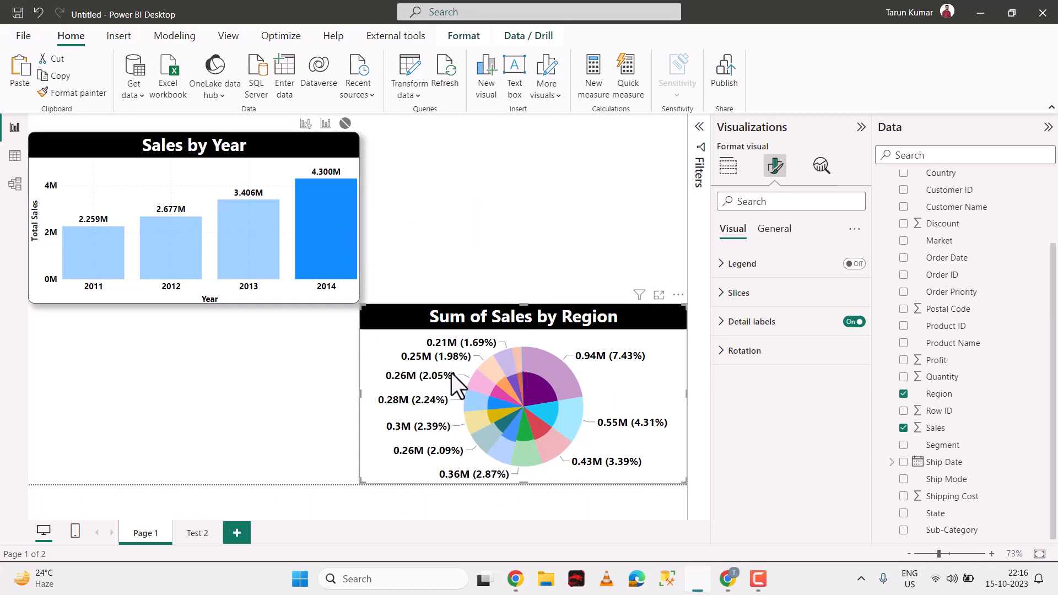
mouse_move(544, 372)
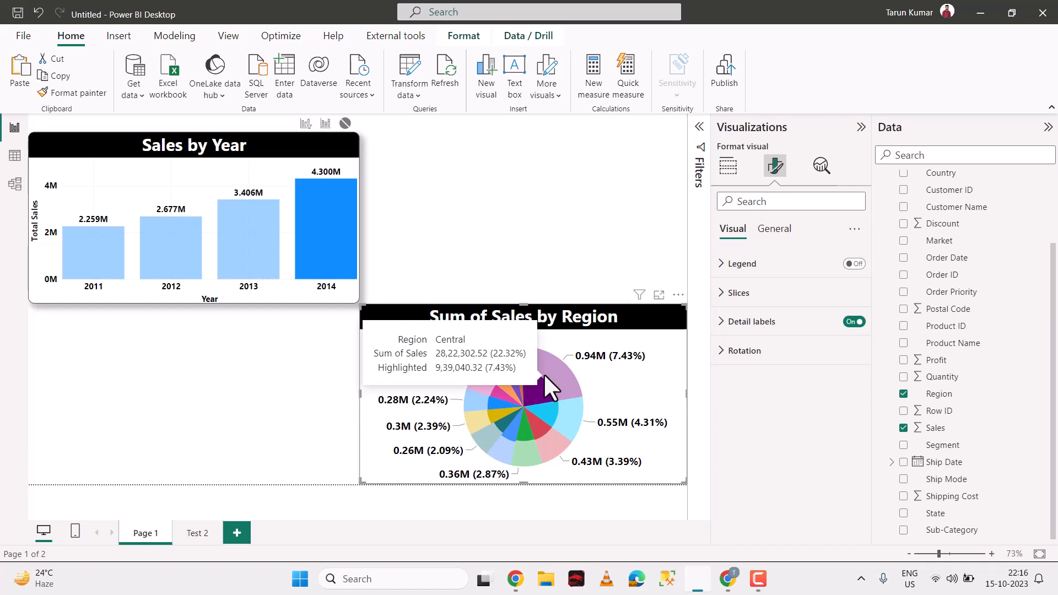
mouse_move(515, 362)
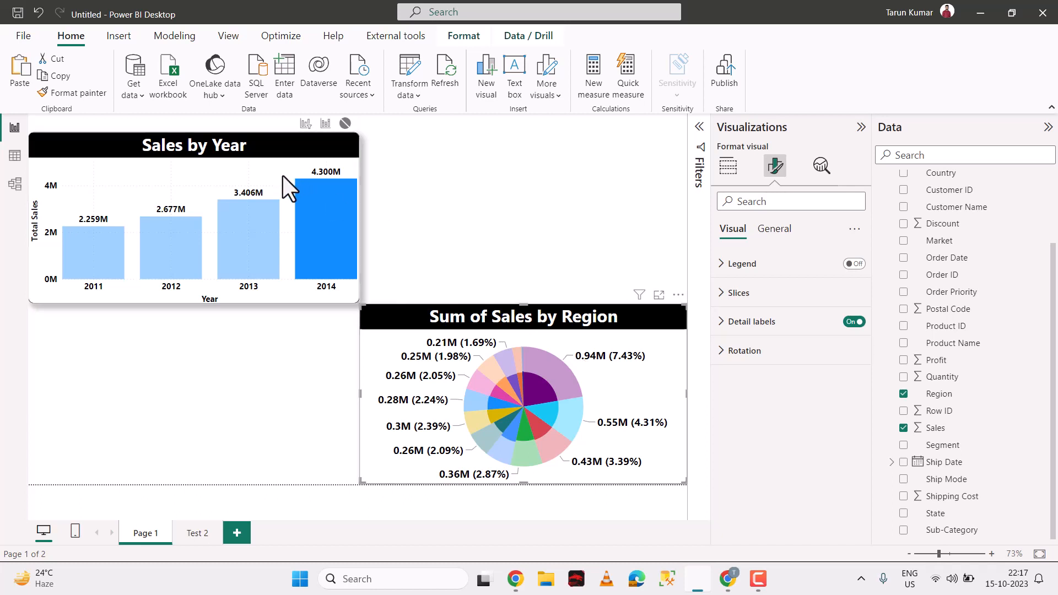
click(229, 182)
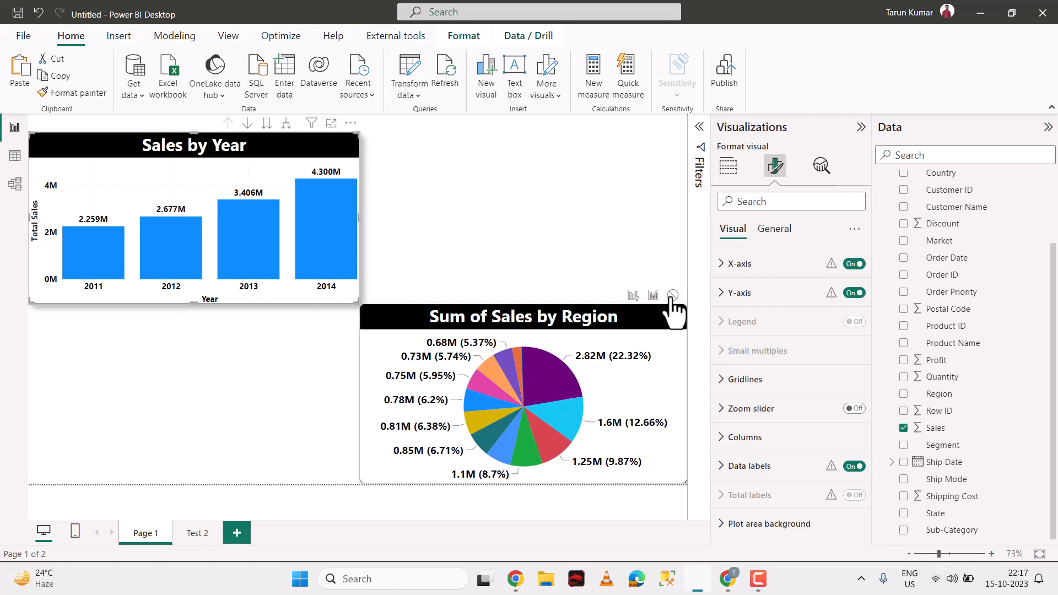
Step: Set the Sales by Year chart's interaction on the pie chart to Filter, and test it with the 2014 and 2013 columns
click(653, 296)
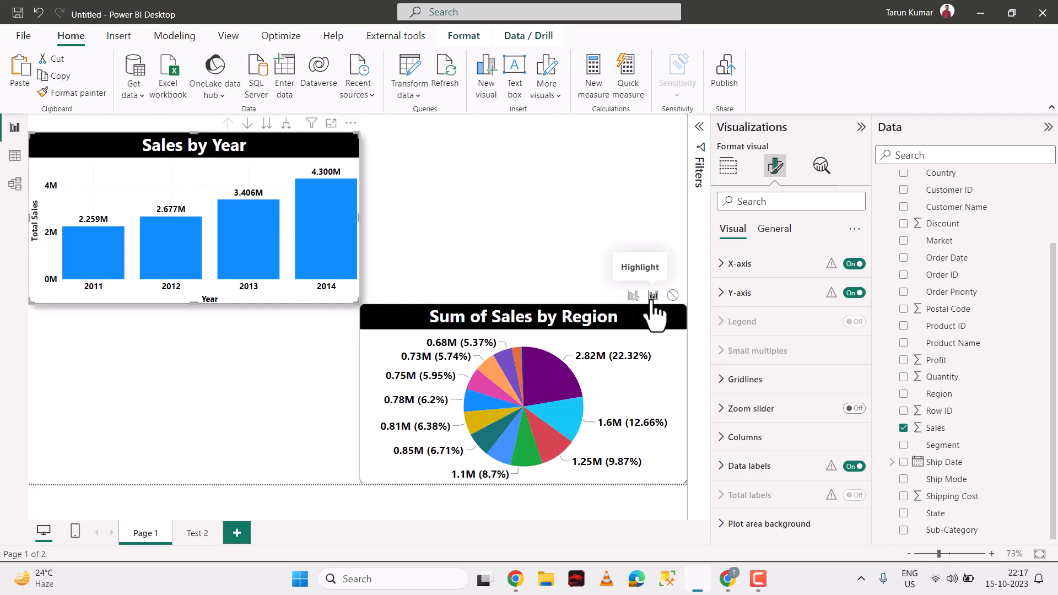
click(634, 299)
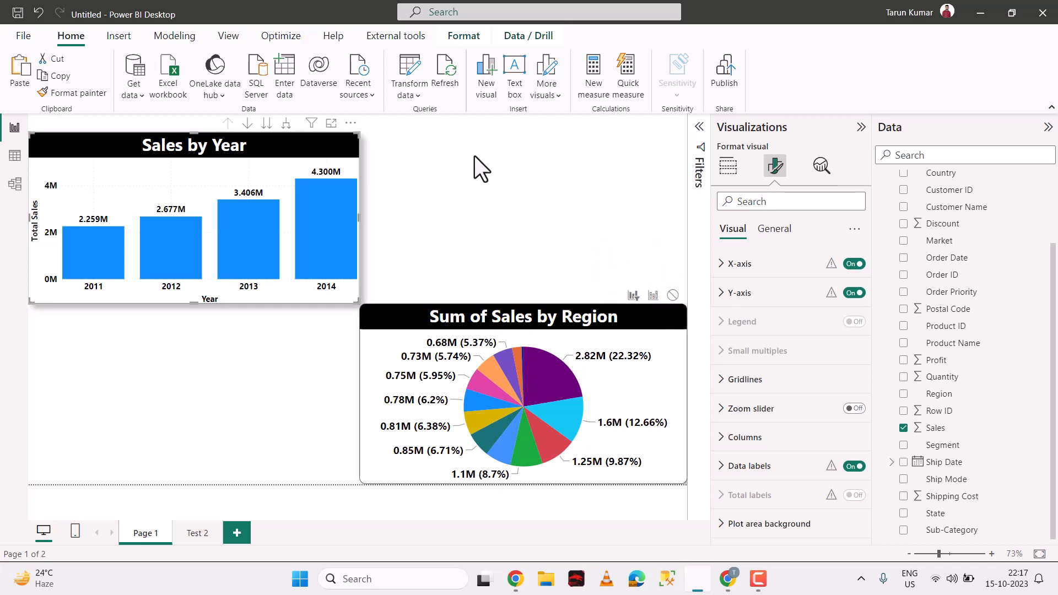
click(321, 206)
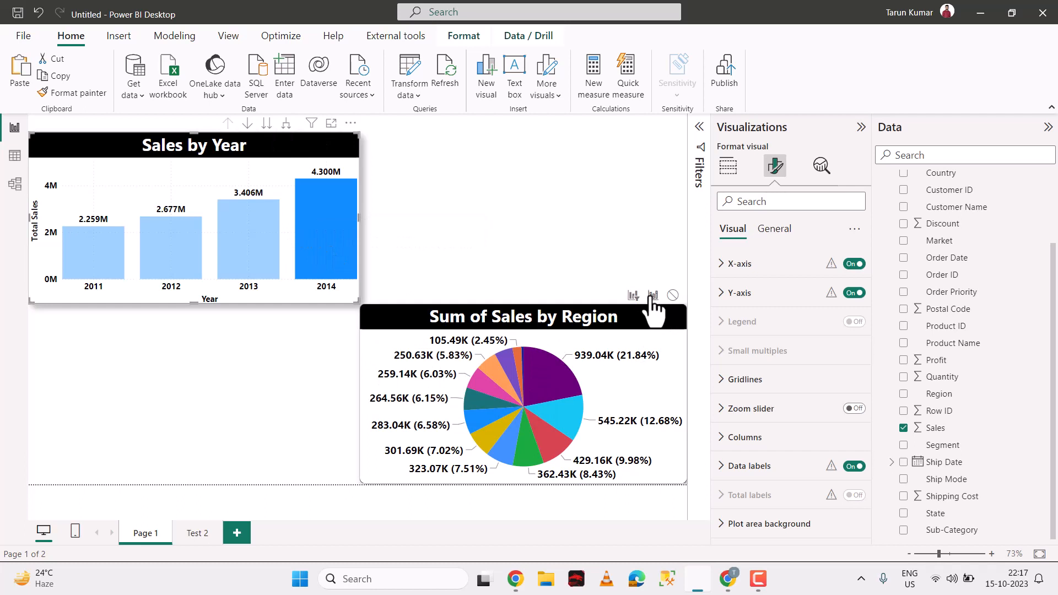
click(243, 217)
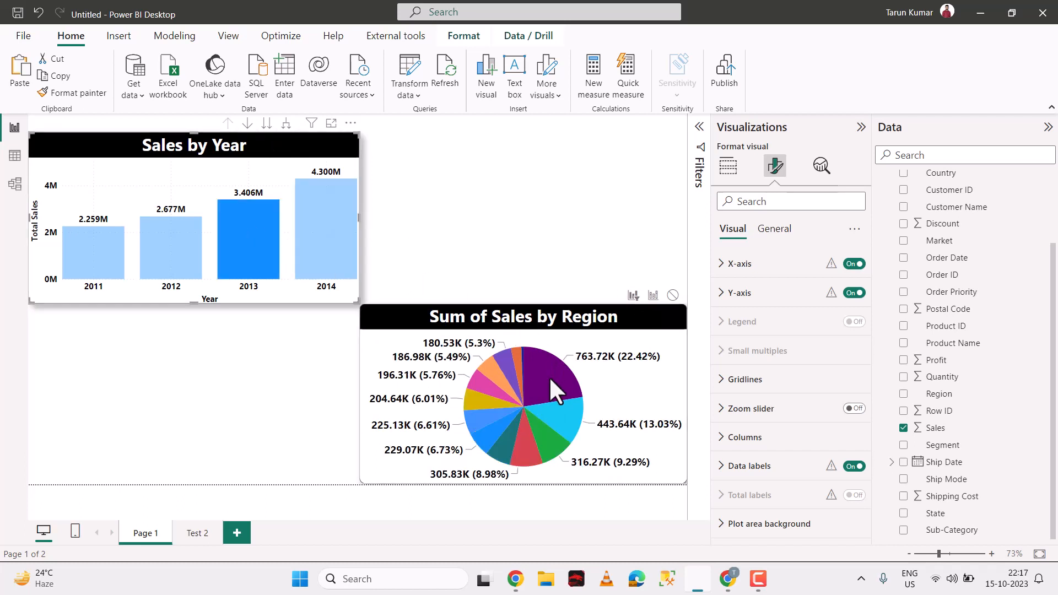
click(245, 226)
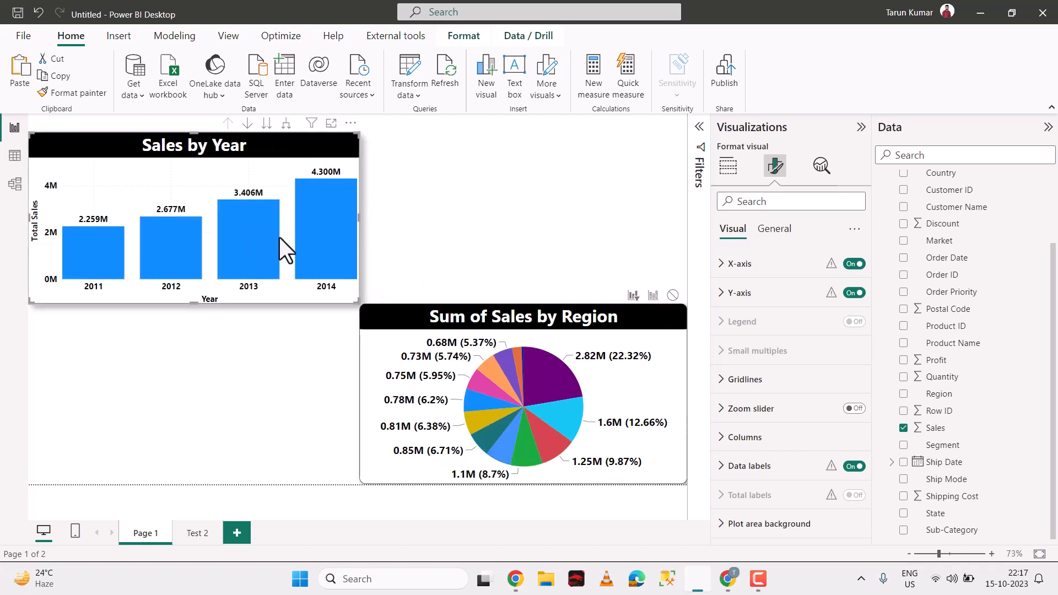
click(341, 220)
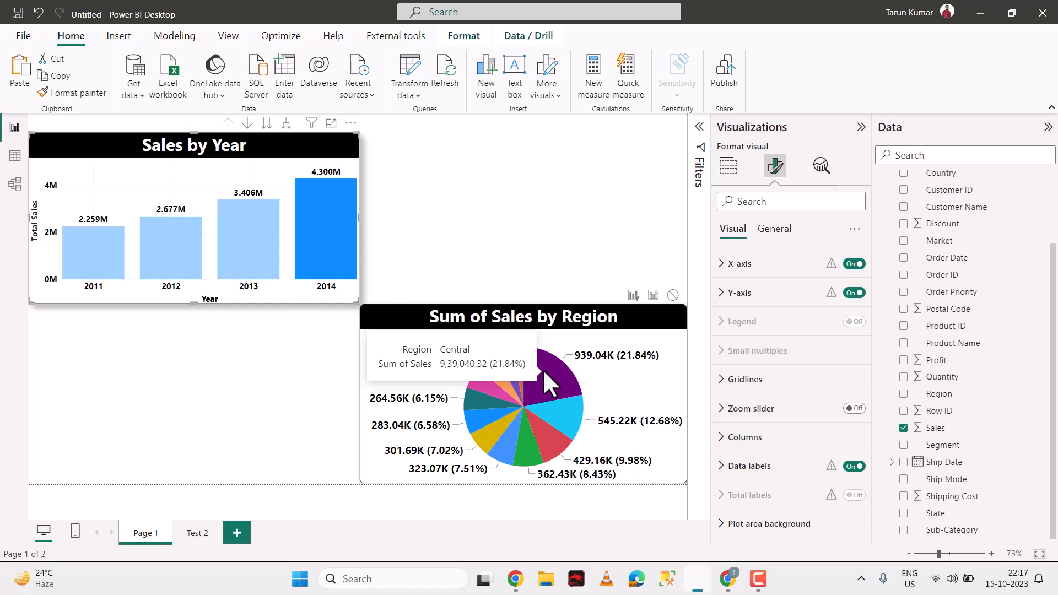
Step: Set the Sales by Year chart's interaction on the pie chart to None, and test it with the 2012 column
click(673, 296)
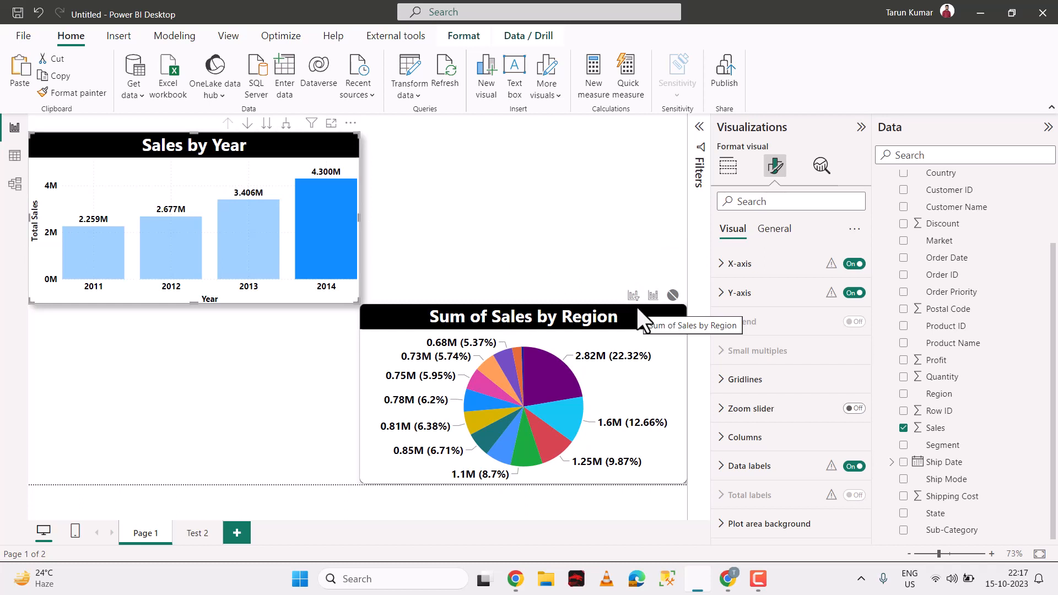
click(246, 164)
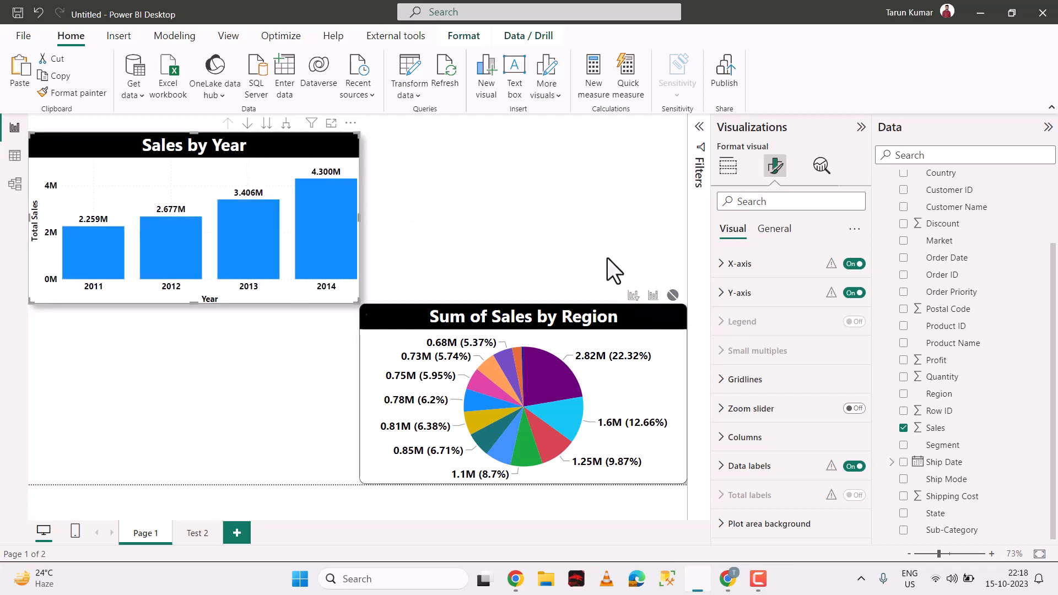
click(673, 296)
click(170, 241)
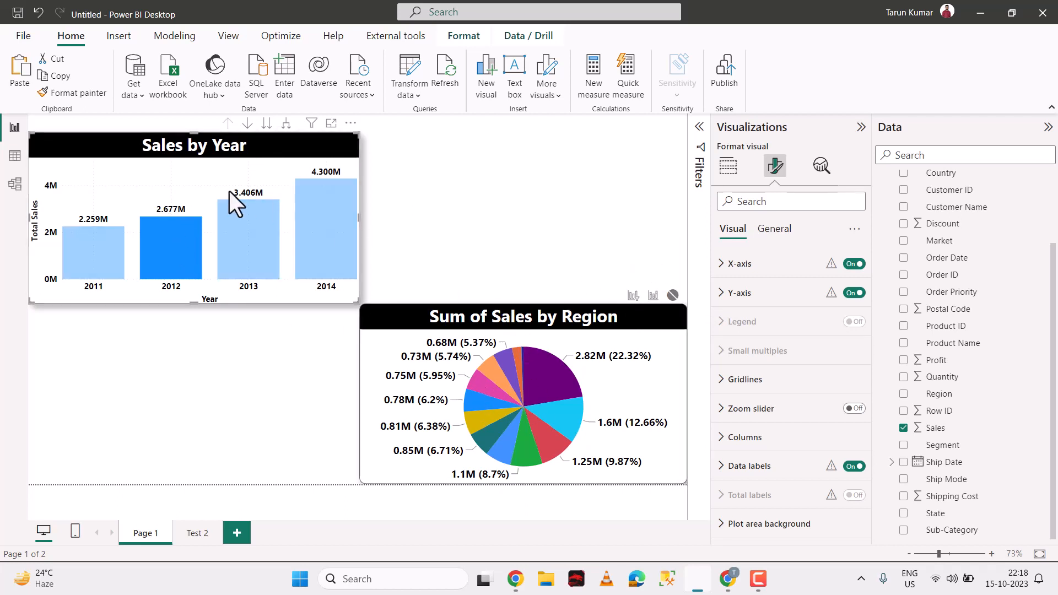
click(176, 233)
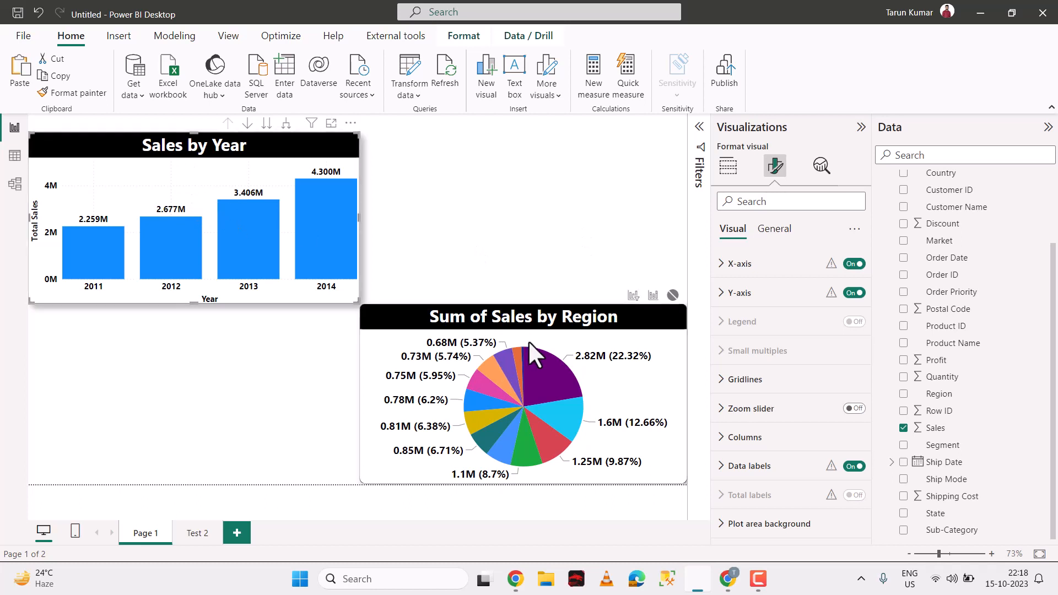
Step: Widen the Sum of Sales by Region pie chart and shift it left so it sits partly beneath the Sales by Year chart
drag(527, 338, 517, 340)
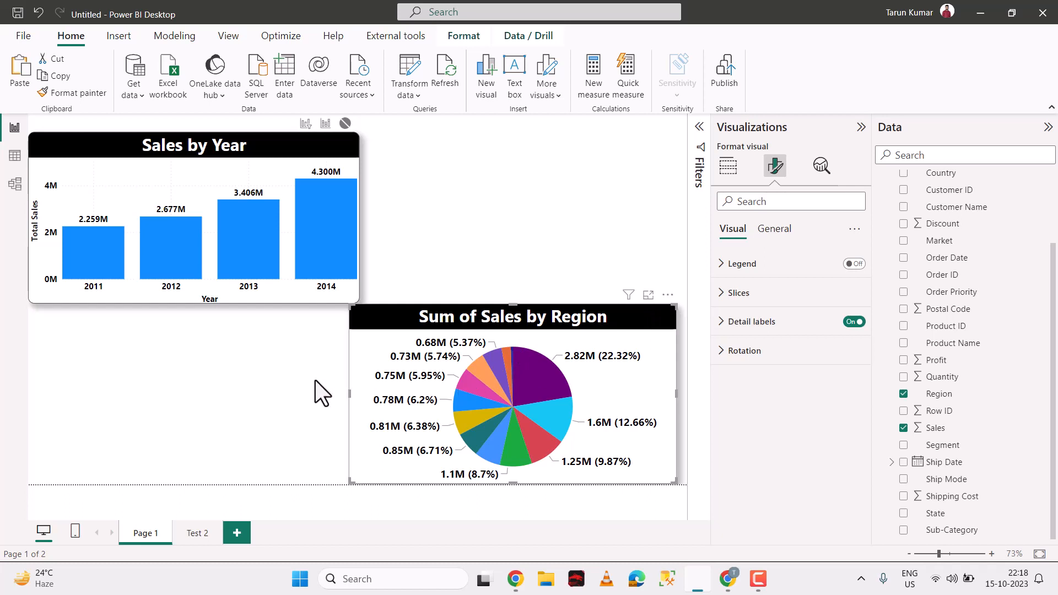
drag(350, 393, 316, 392)
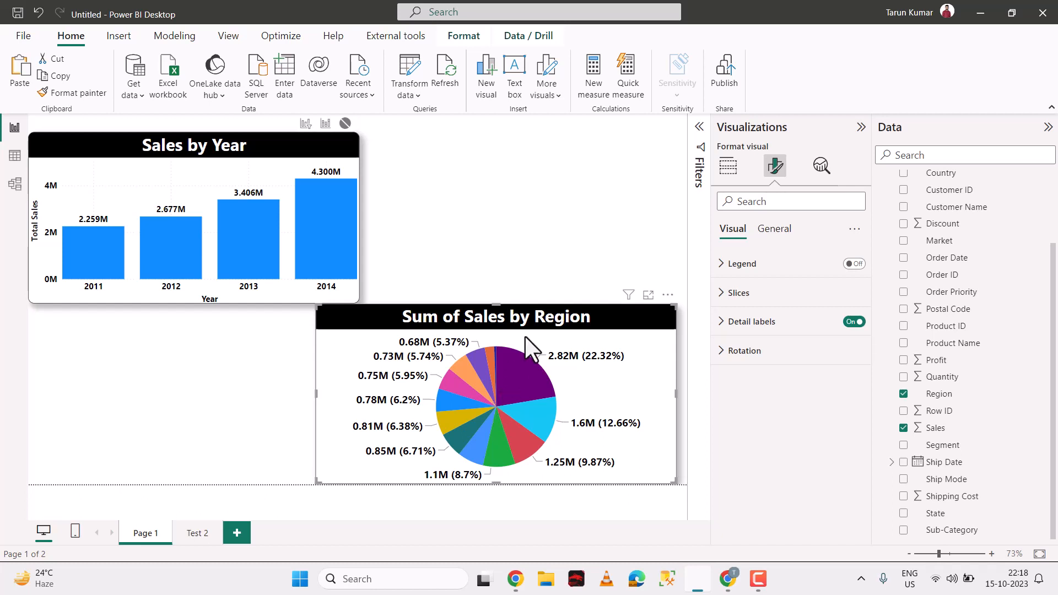
drag(525, 336, 485, 342)
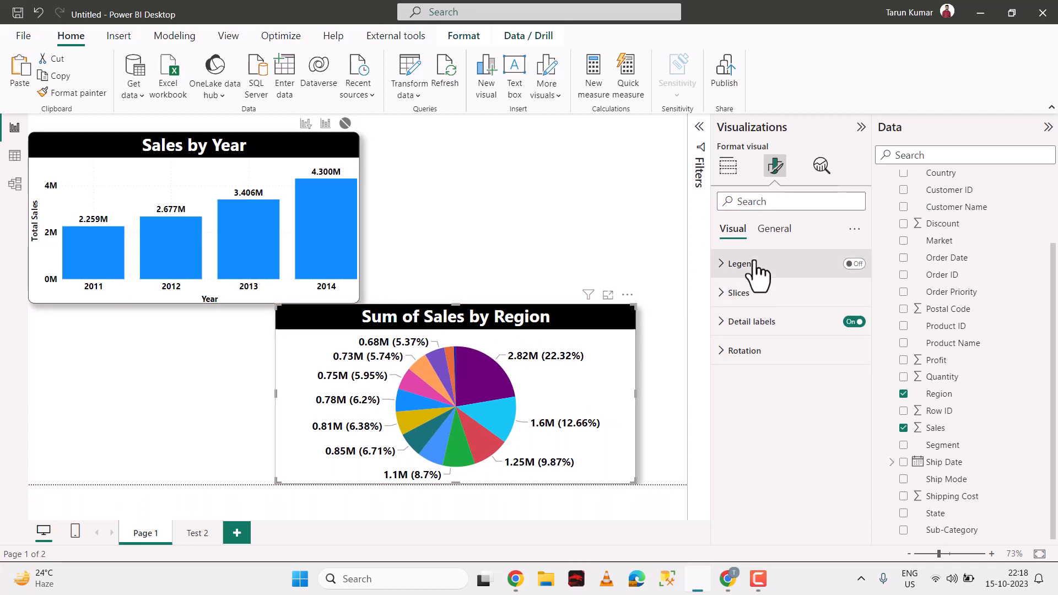
Step: Show the pie chart's region legend and hide it again
click(854, 267)
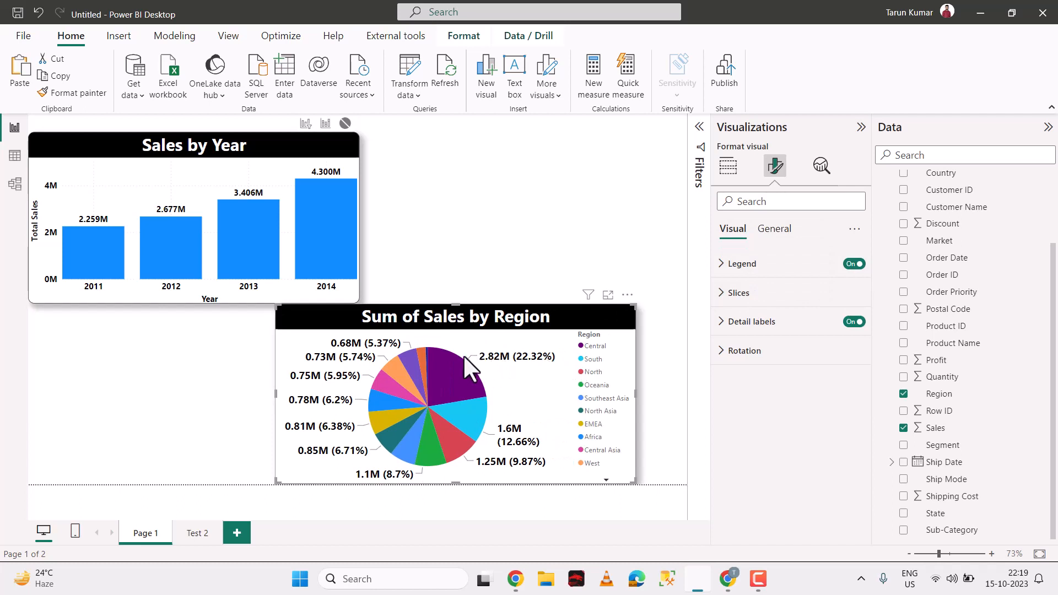
mouse_move(443, 371)
click(854, 265)
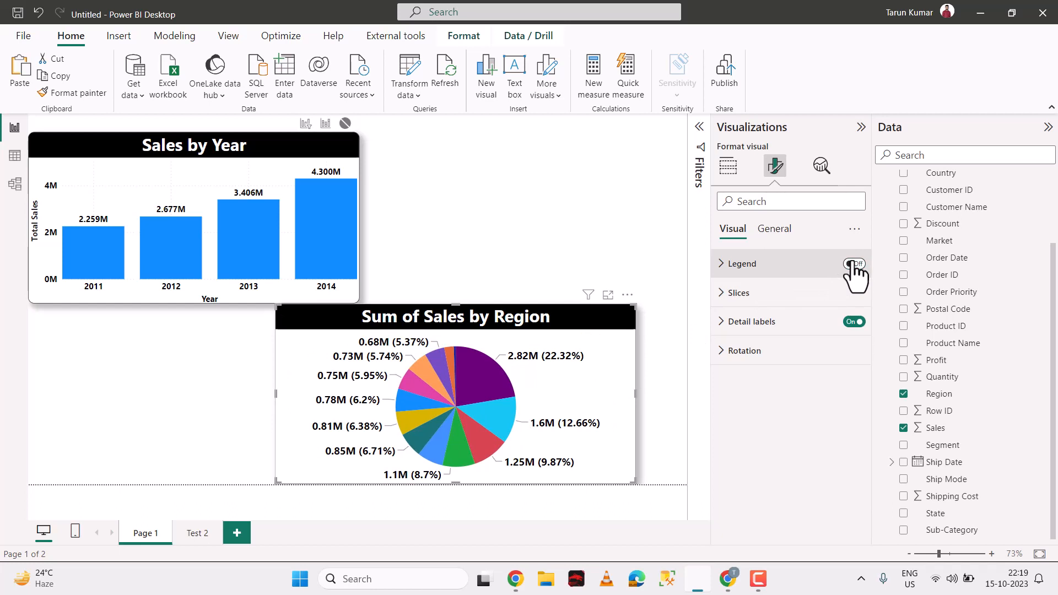
Step: Review the pie chart's slice color settings for each region, from Central through Canada
click(793, 325)
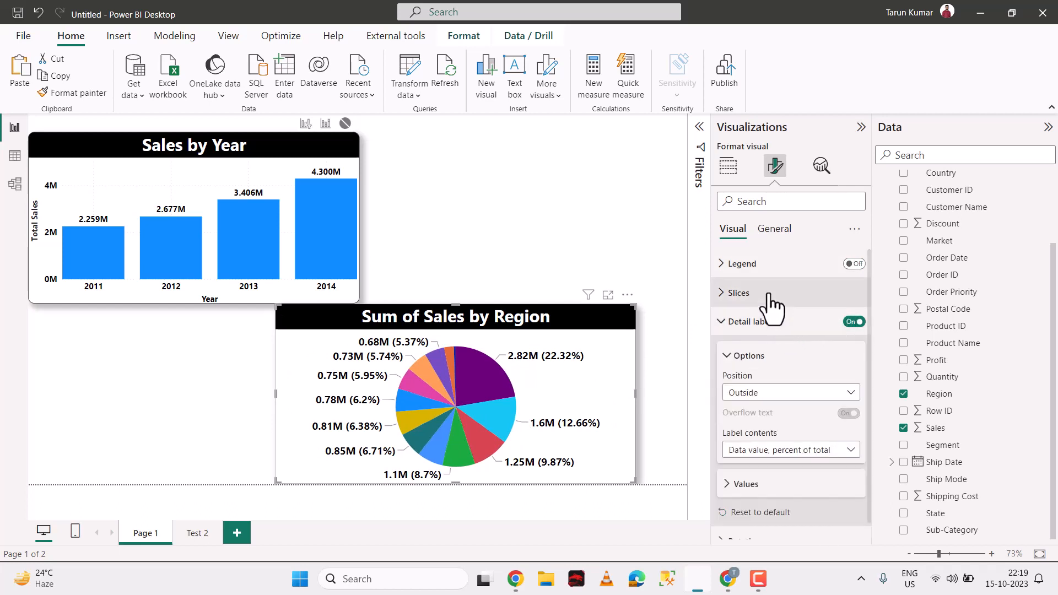
click(773, 298)
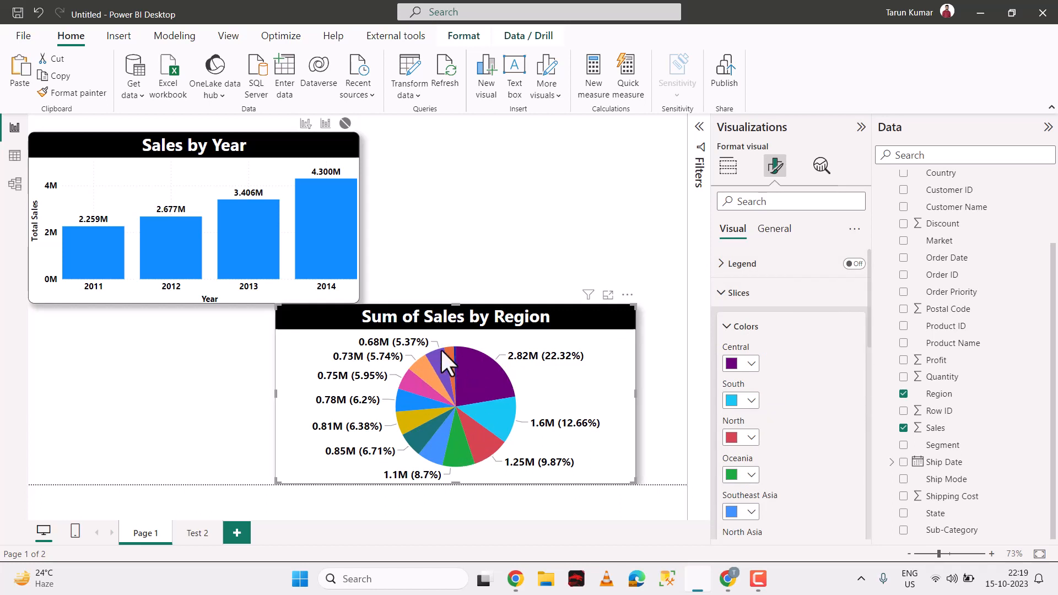
scroll(756, 430, down, 3)
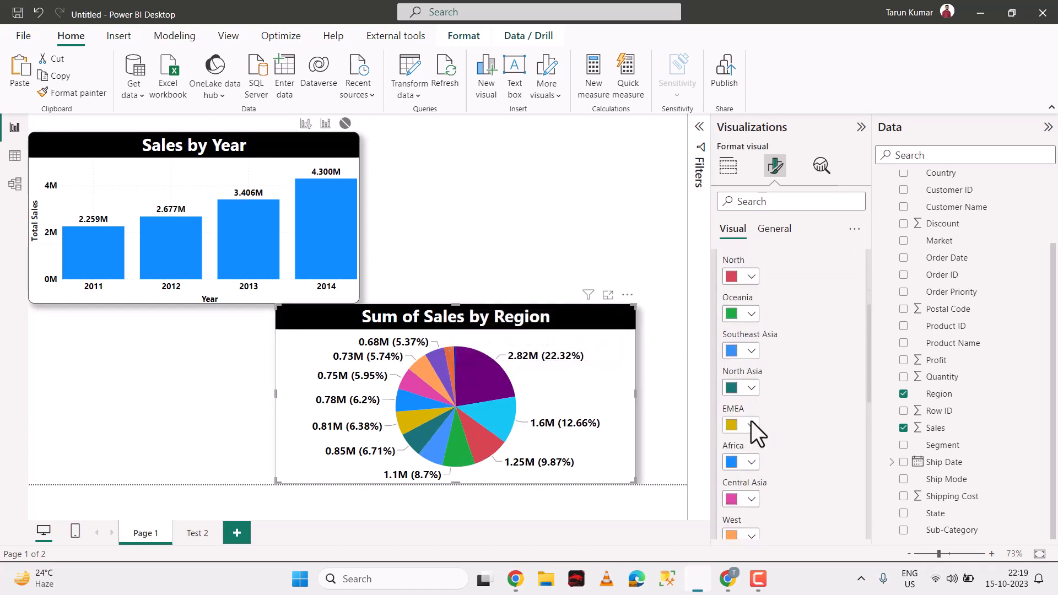
scroll(752, 419, down, 2)
scroll(752, 419, up, 5)
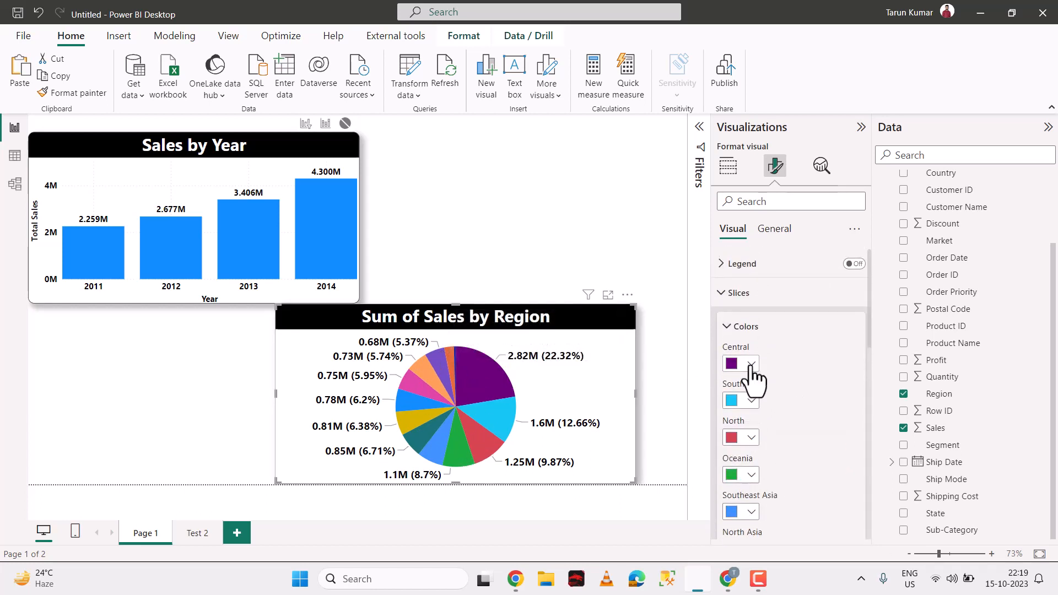
scroll(751, 367, down, 5)
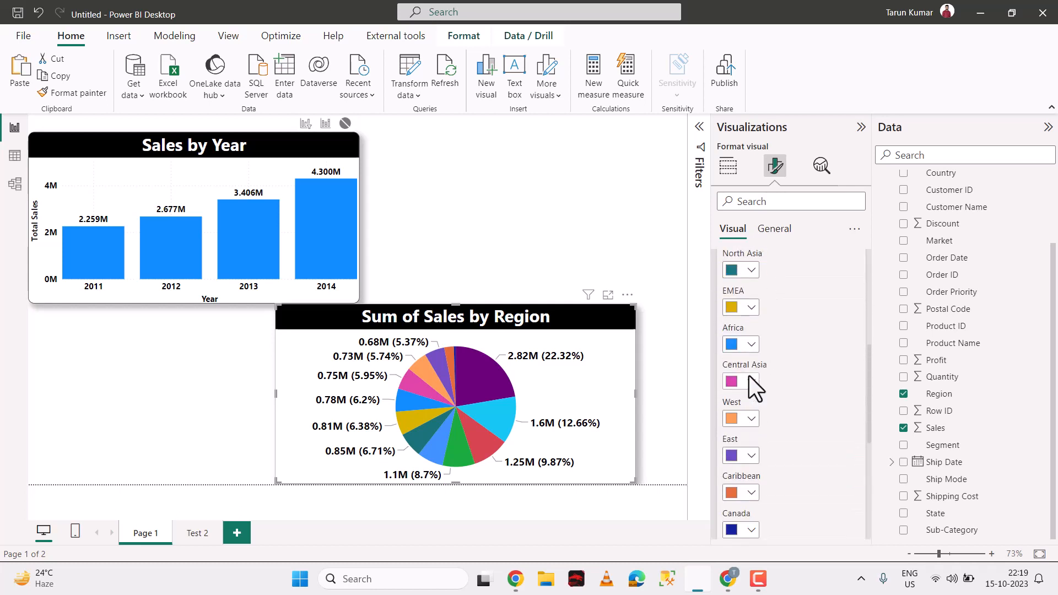
scroll(744, 319, up, 5)
click(742, 304)
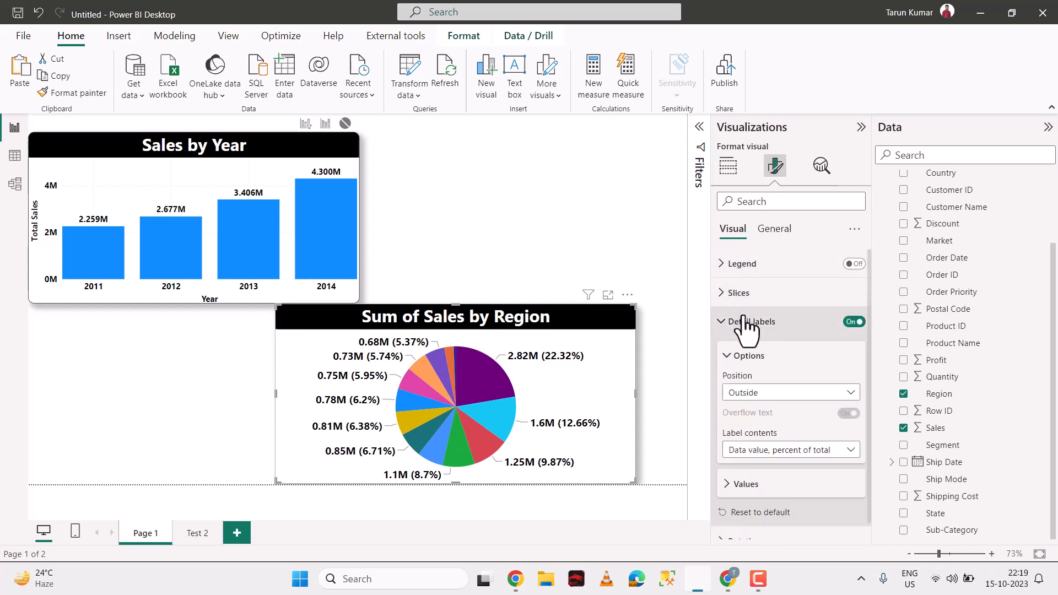
Step: Set the label contents of the pie chart's detail labels to All detail labels
click(744, 319)
click(744, 320)
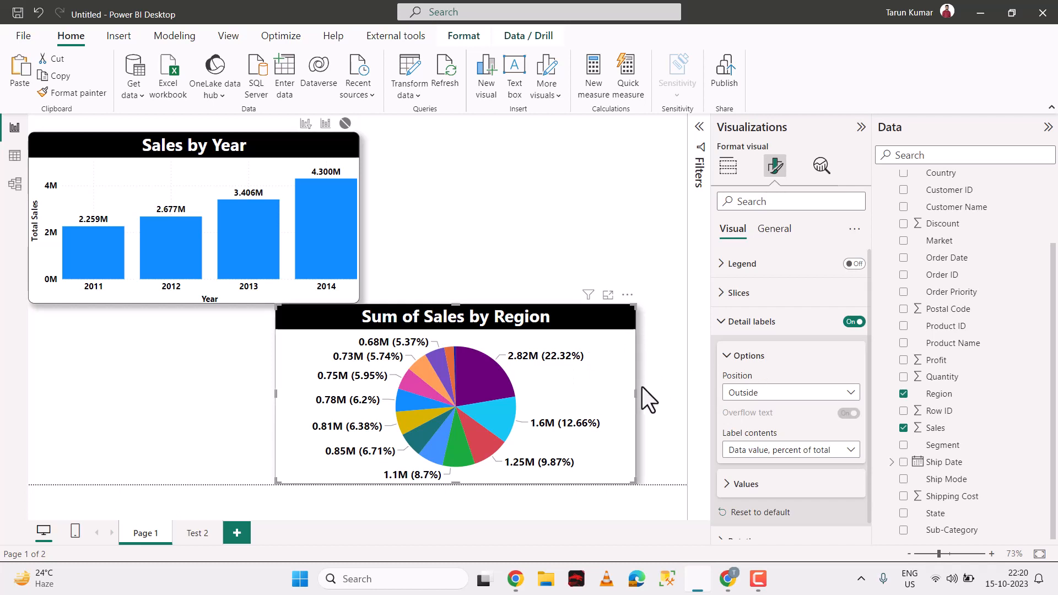
scroll(782, 341, down, 1)
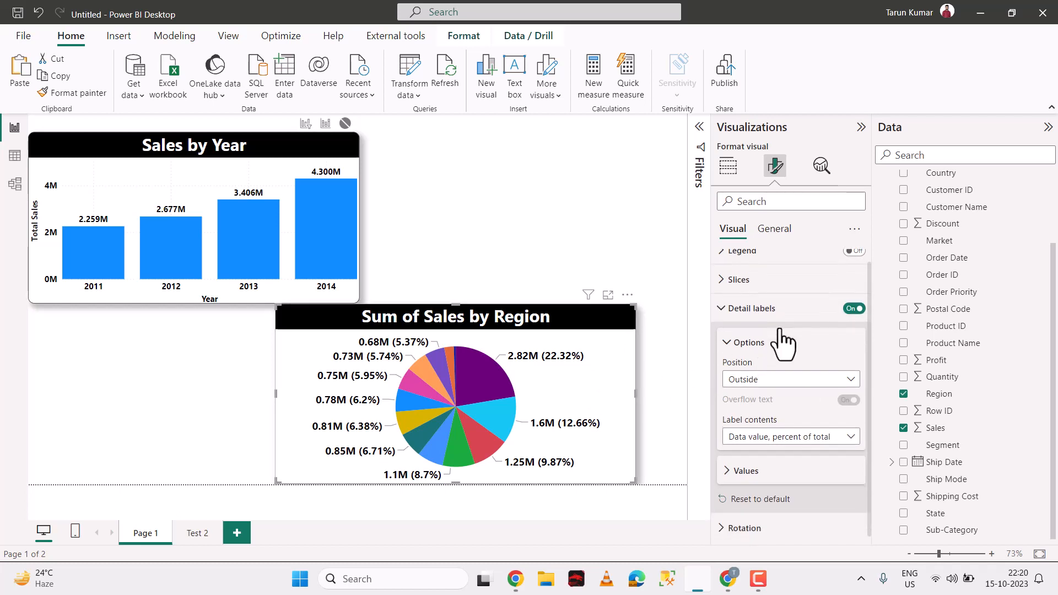
click(777, 435)
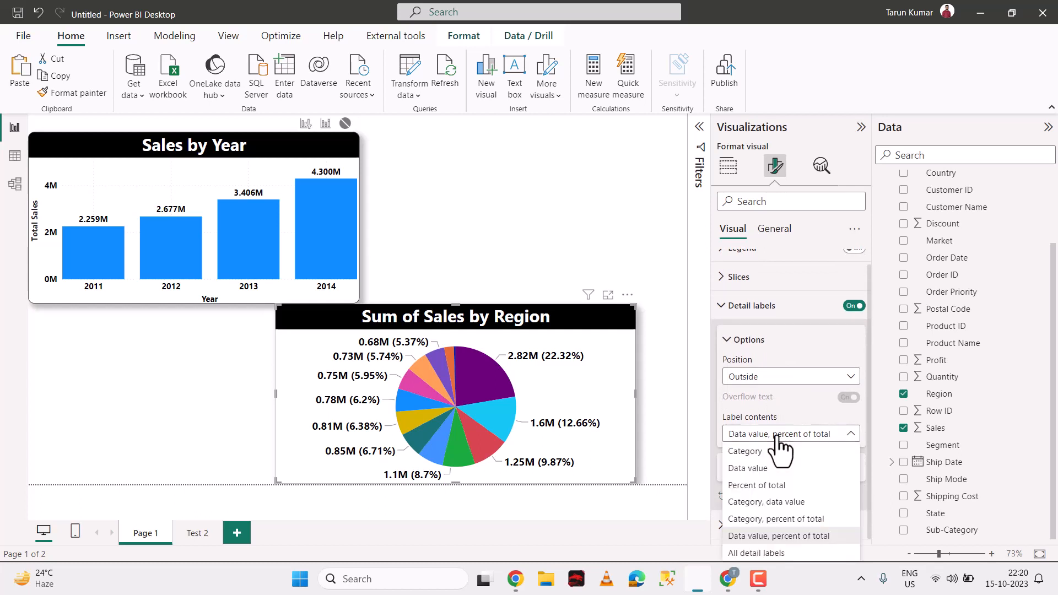
click(763, 553)
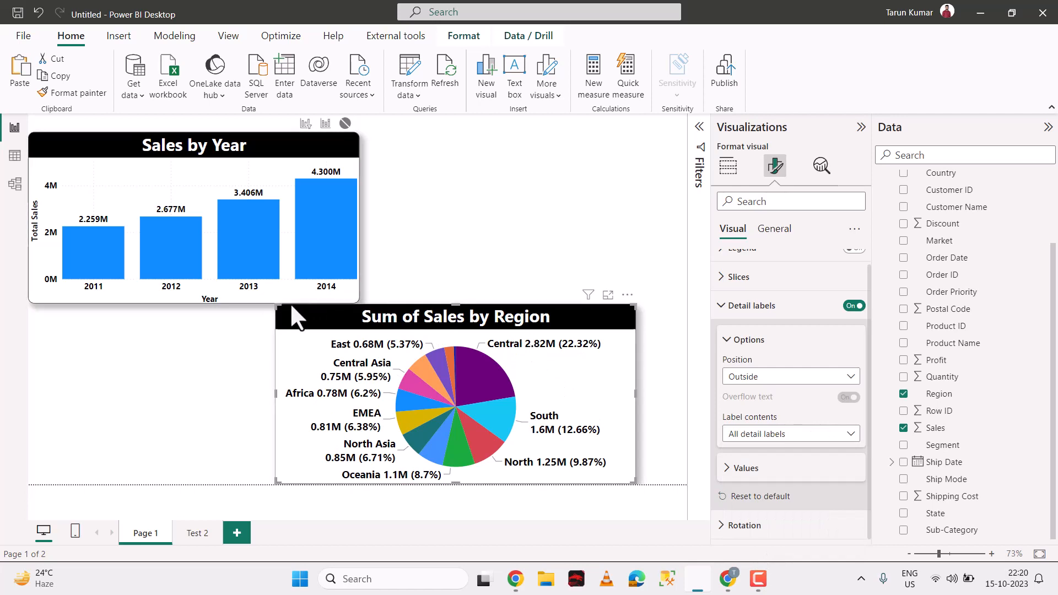
Step: Enlarge the Sum of Sales by Region pie chart to fill the entire report page
drag(280, 302, 7, 135)
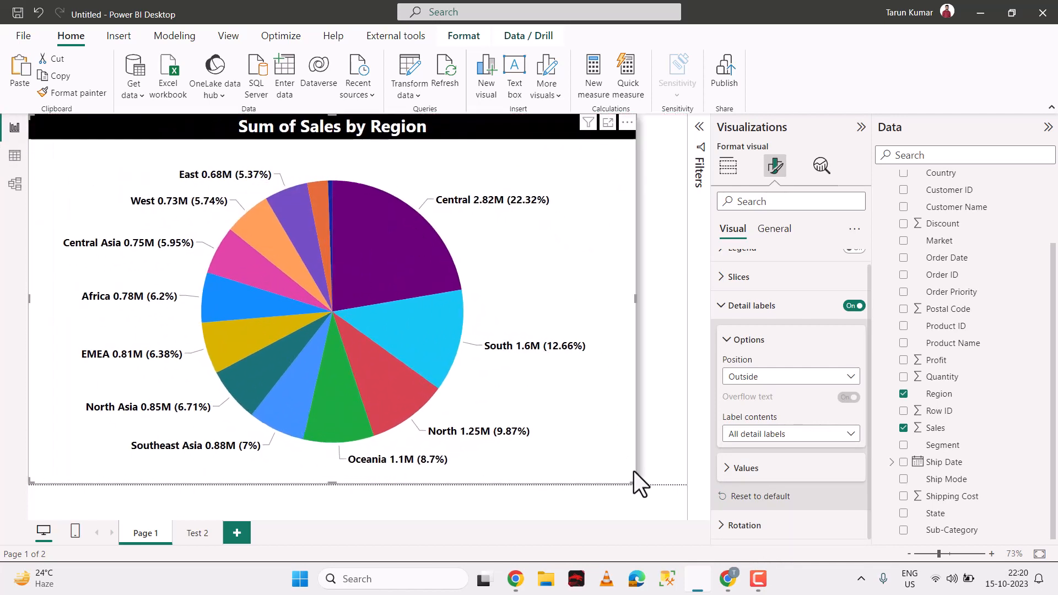
drag(634, 479, 687, 484)
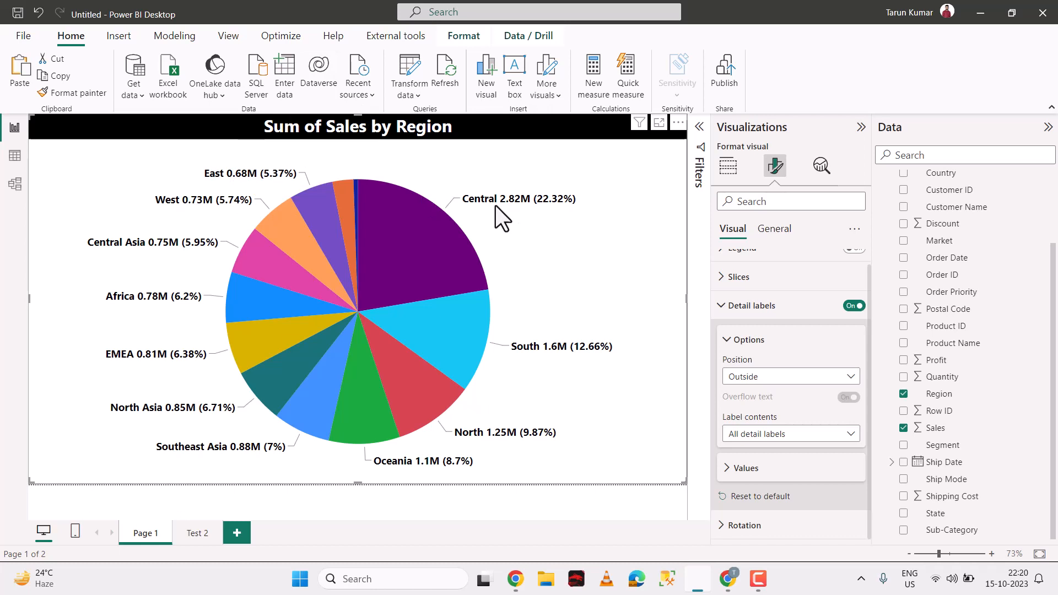
Step: Try Thousands and Billions as the pie chart's label display units, settle on Millions, and collapse the detail label settings
scroll(774, 420, up, 1)
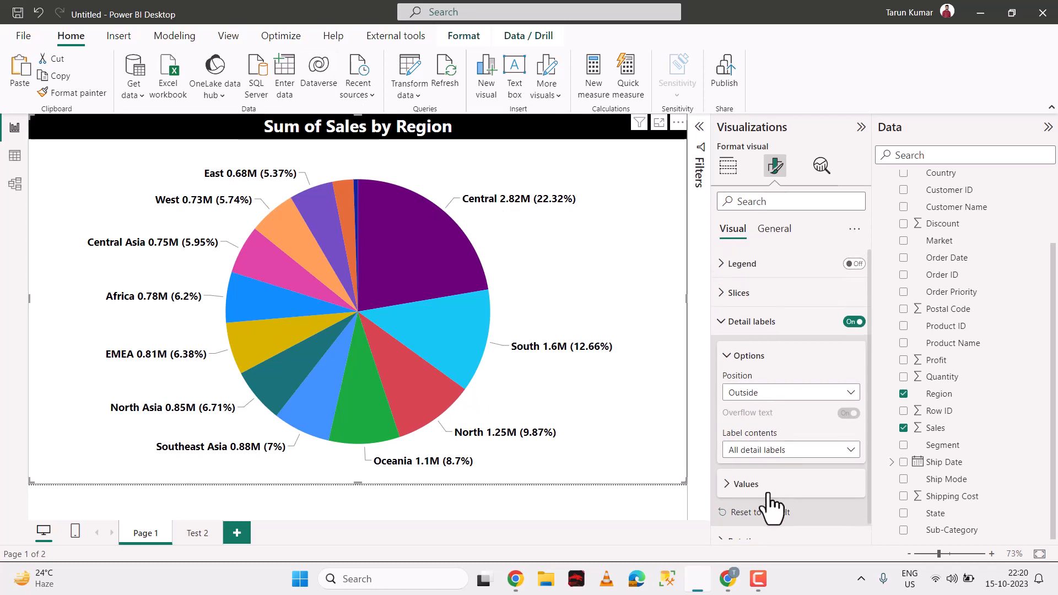
click(769, 494)
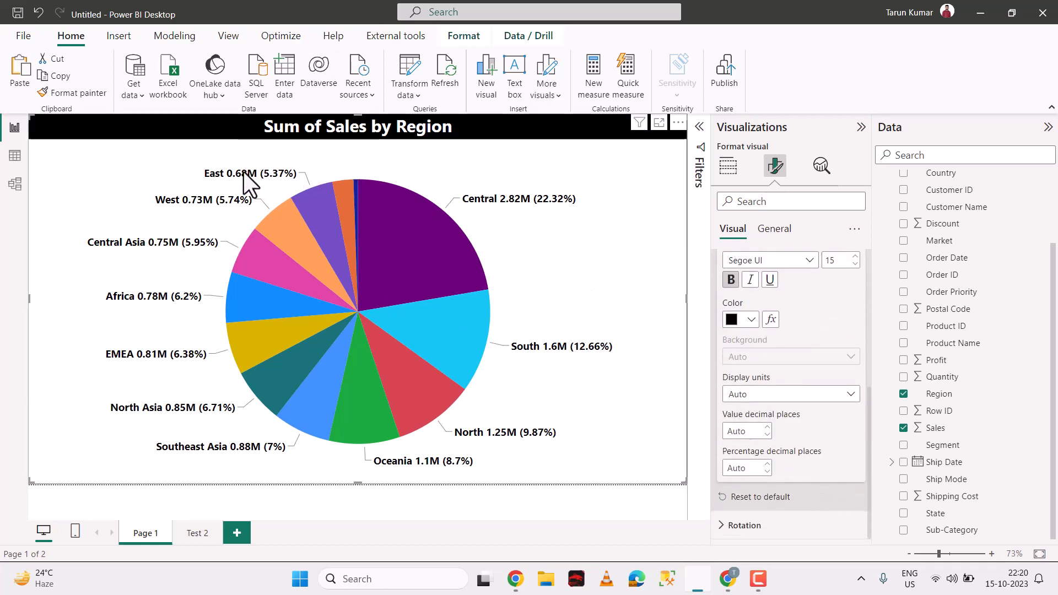
click(815, 398)
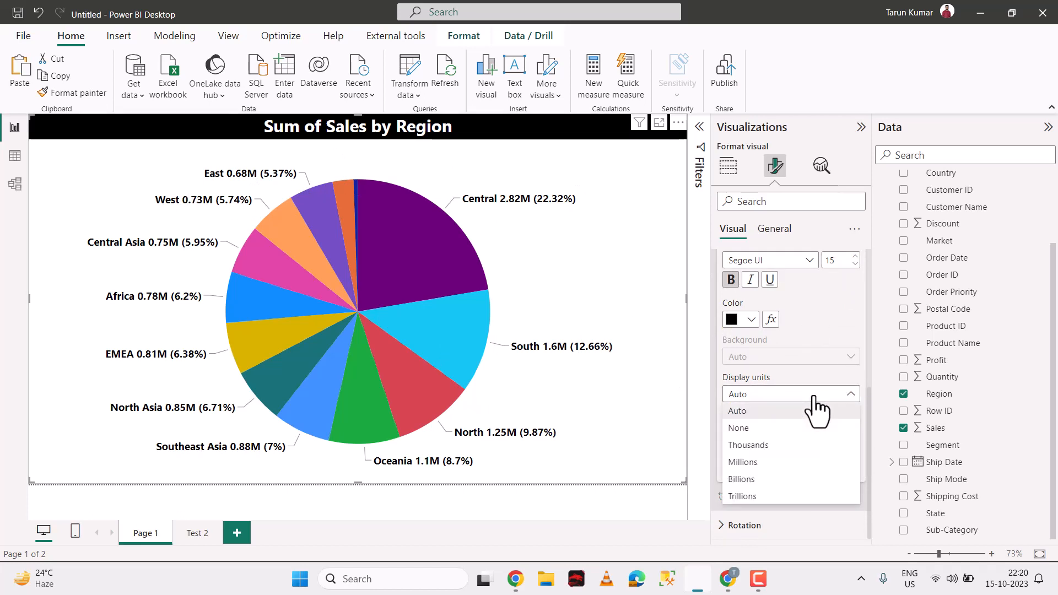
click(783, 446)
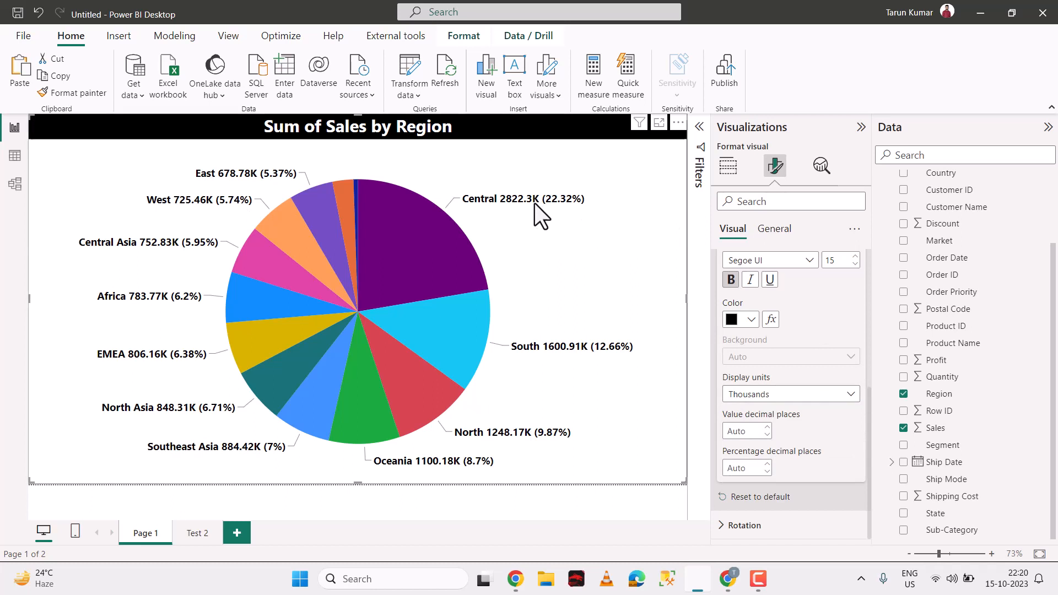
click(778, 396)
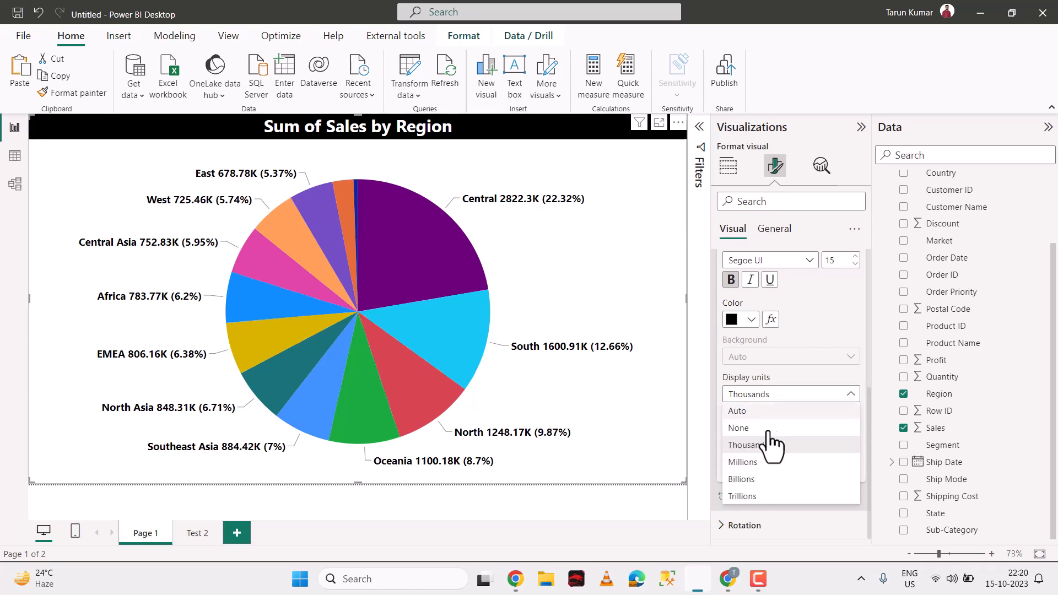
click(756, 480)
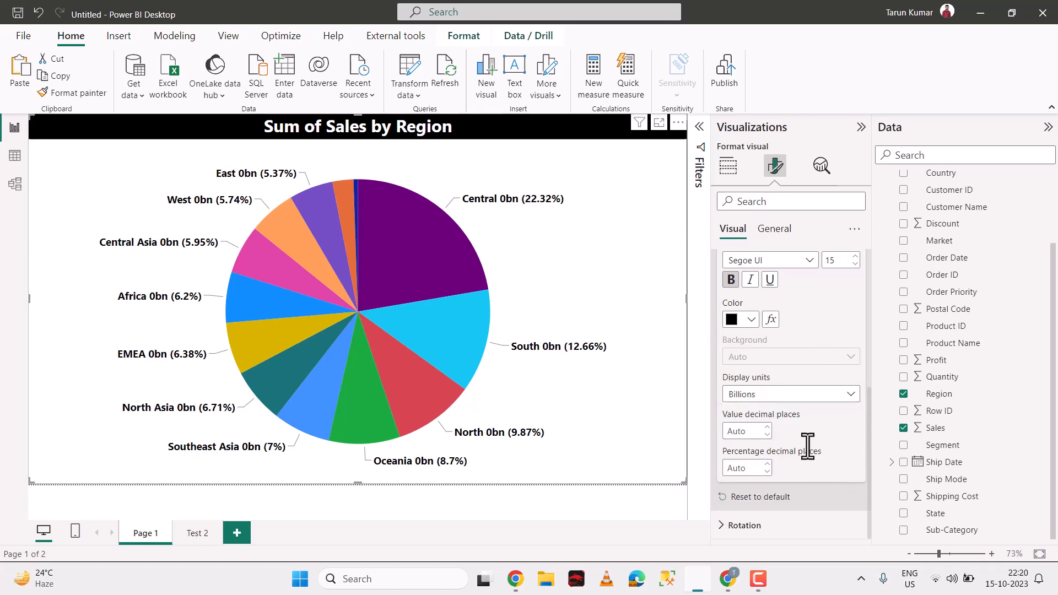
click(767, 397)
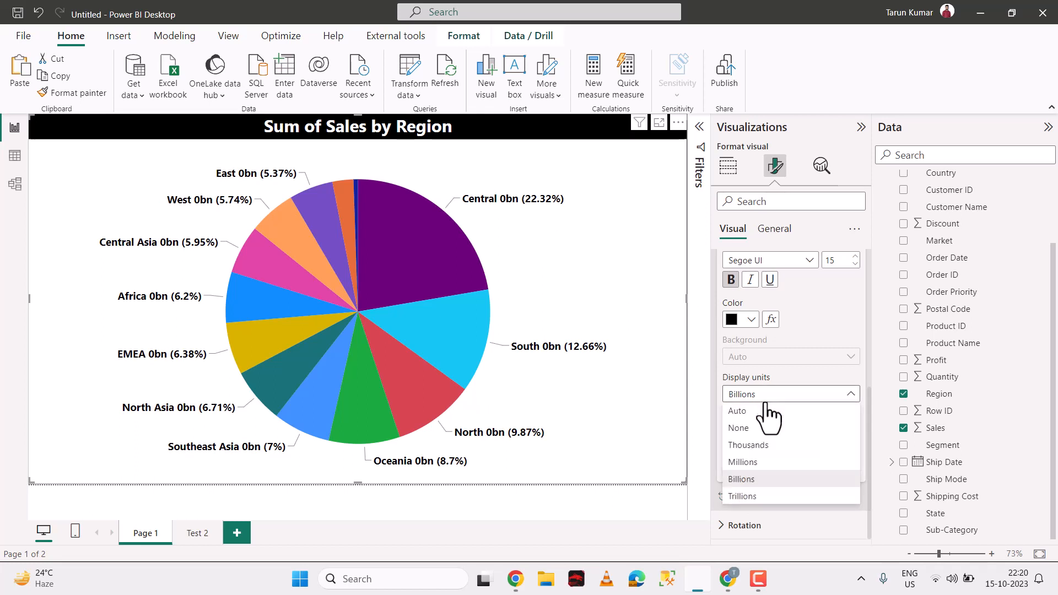
click(764, 462)
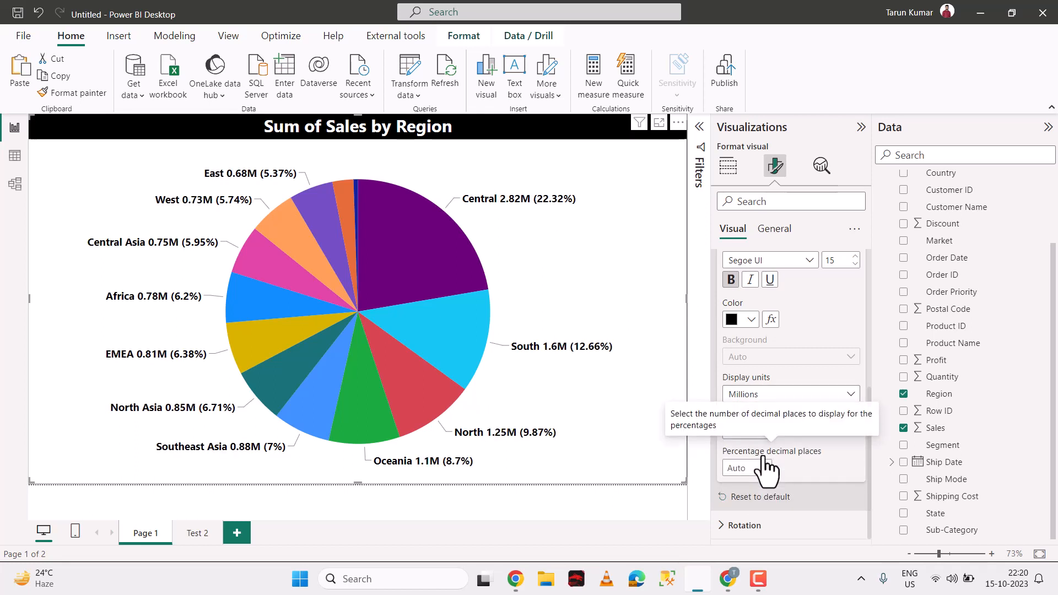
scroll(766, 468, up, 2)
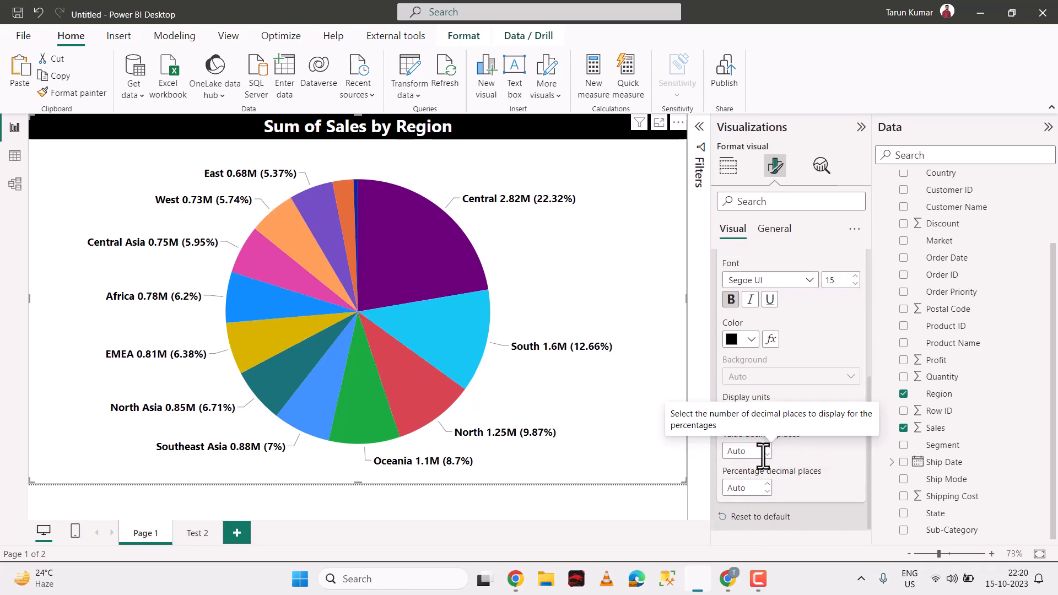
scroll(763, 455, up, 3)
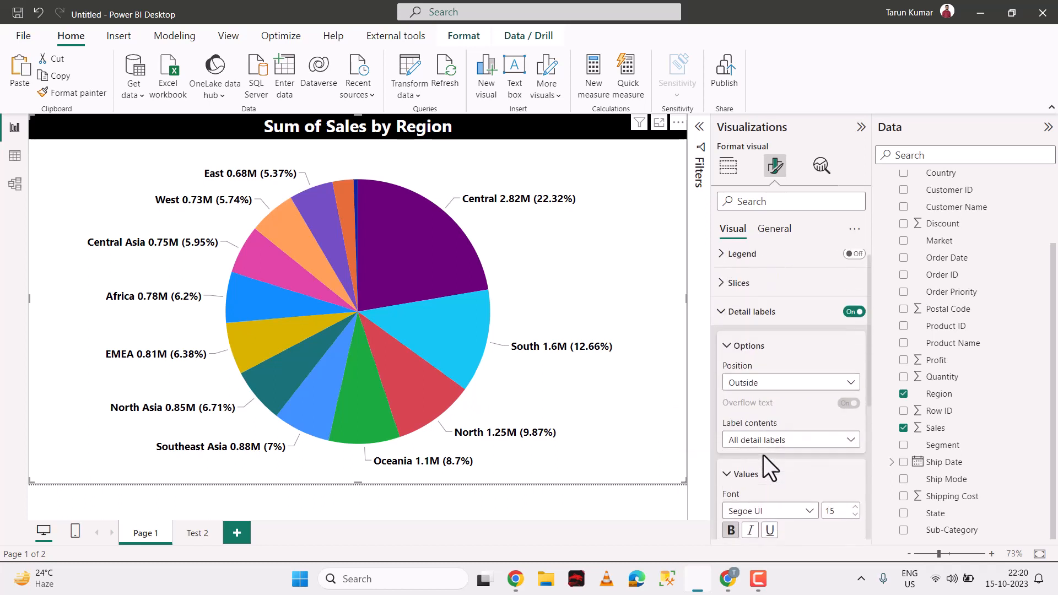
click(753, 322)
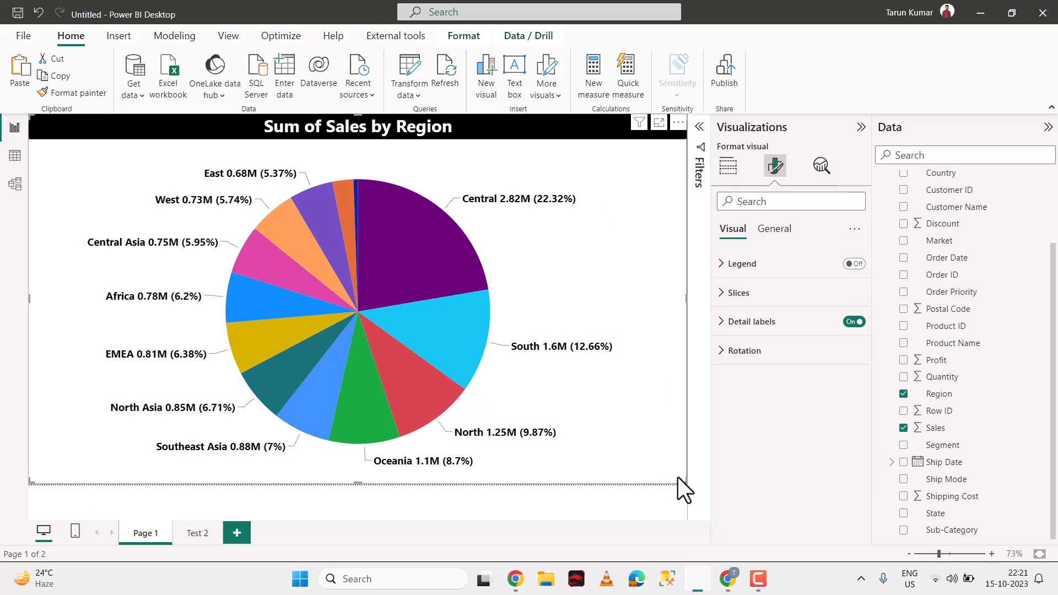
Step: Shrink the Sum of Sales by Region pie chart and delete it from the page
drag(684, 481, 558, 363)
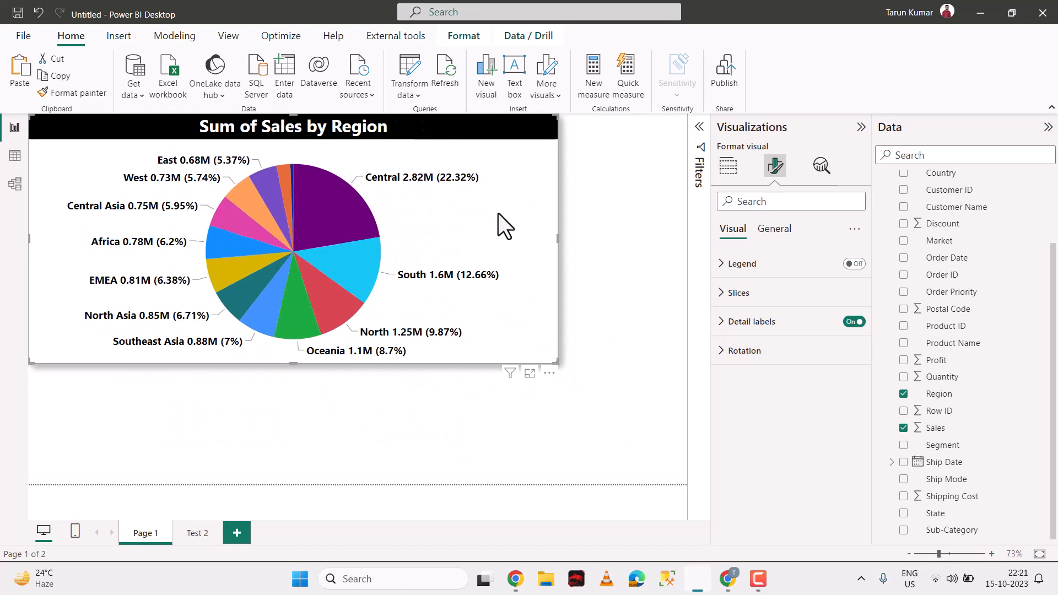
key(Delete)
Step: Enlarge the Sales by Year chart to most of the page and move it toward the page's center
click(358, 302)
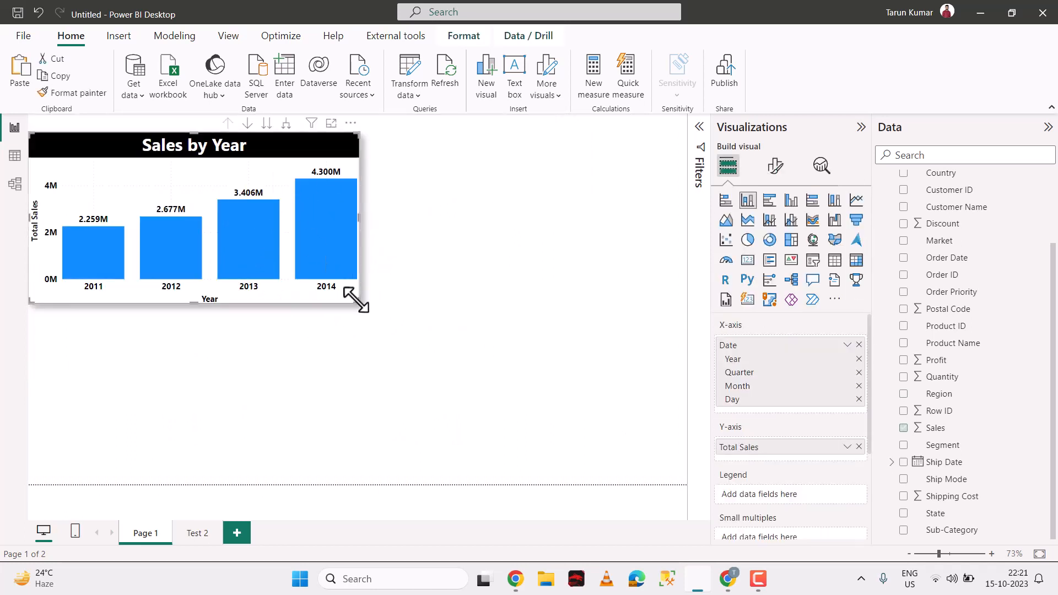
drag(359, 302, 518, 462)
drag(350, 177, 392, 173)
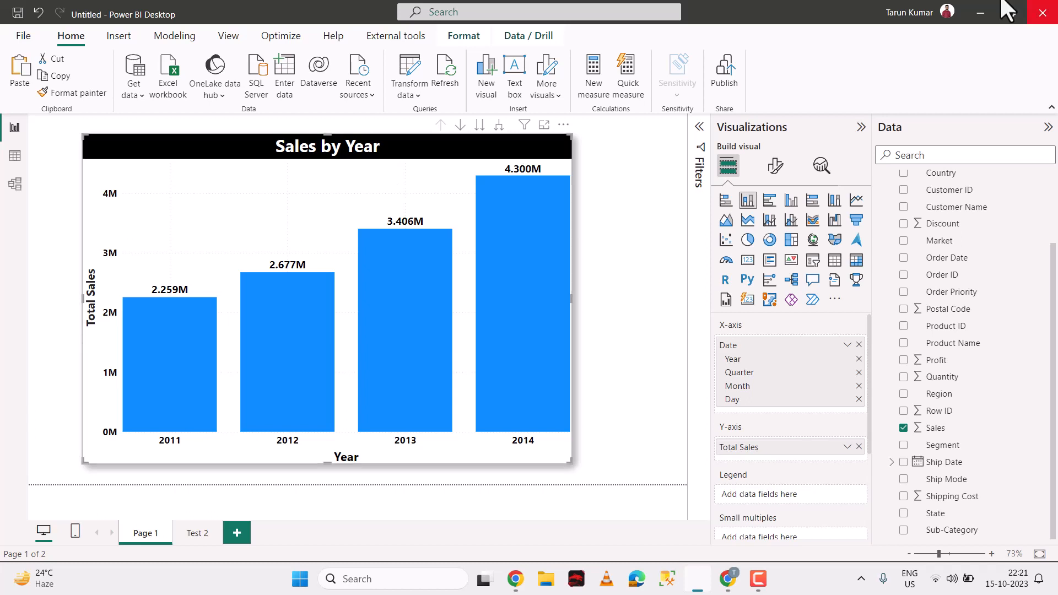
Step: Collapse the Global-Superstore table and expand the Calendar table's Date Hierarchy to show its Year, Quarter, Month and Day levels
scroll(1028, 349, up, 3)
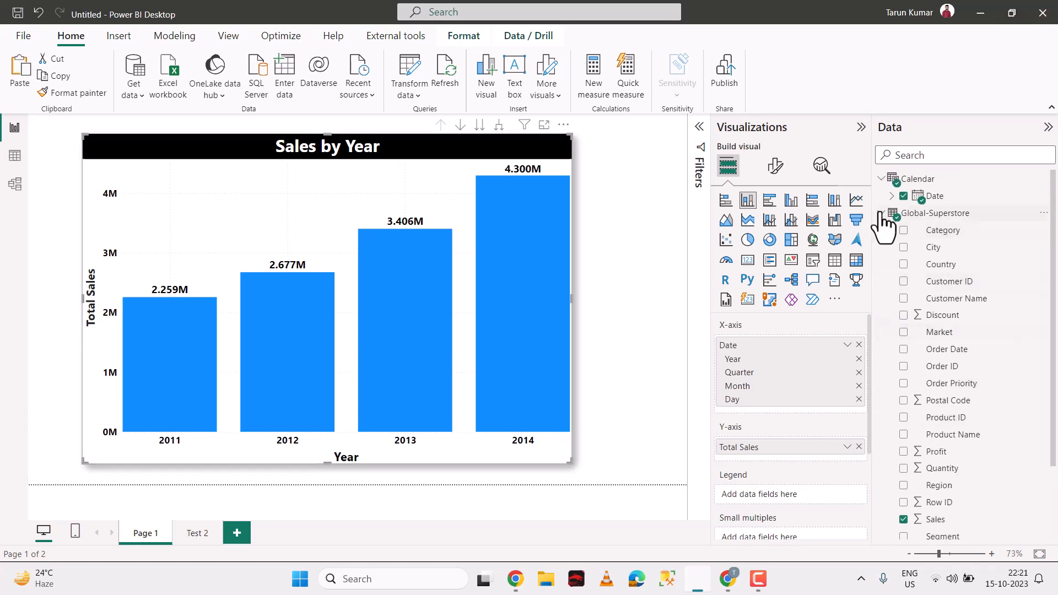
drag(882, 211, 882, 209)
click(882, 213)
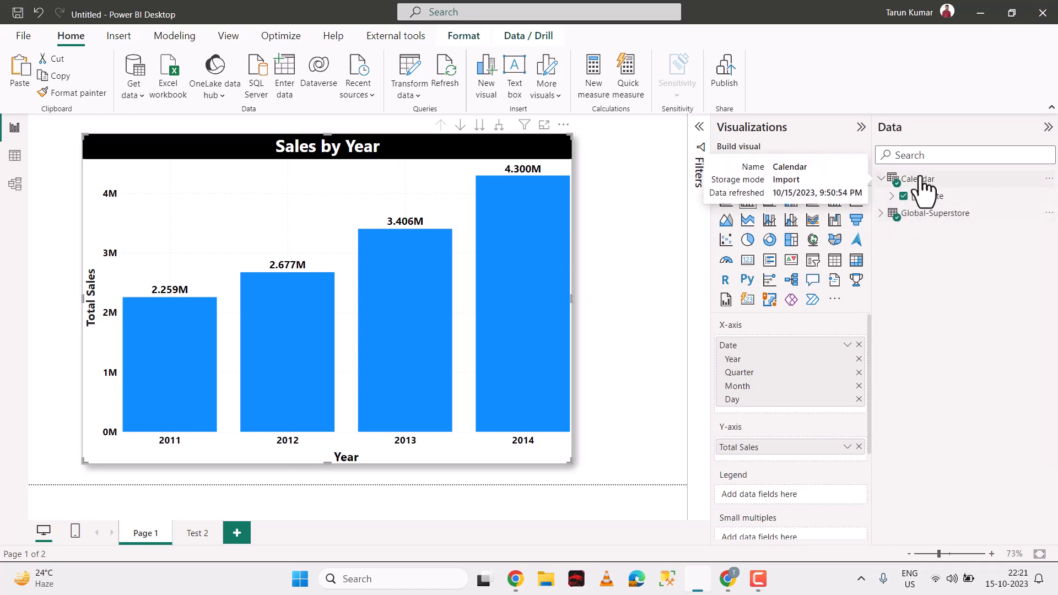
click(891, 196)
click(901, 214)
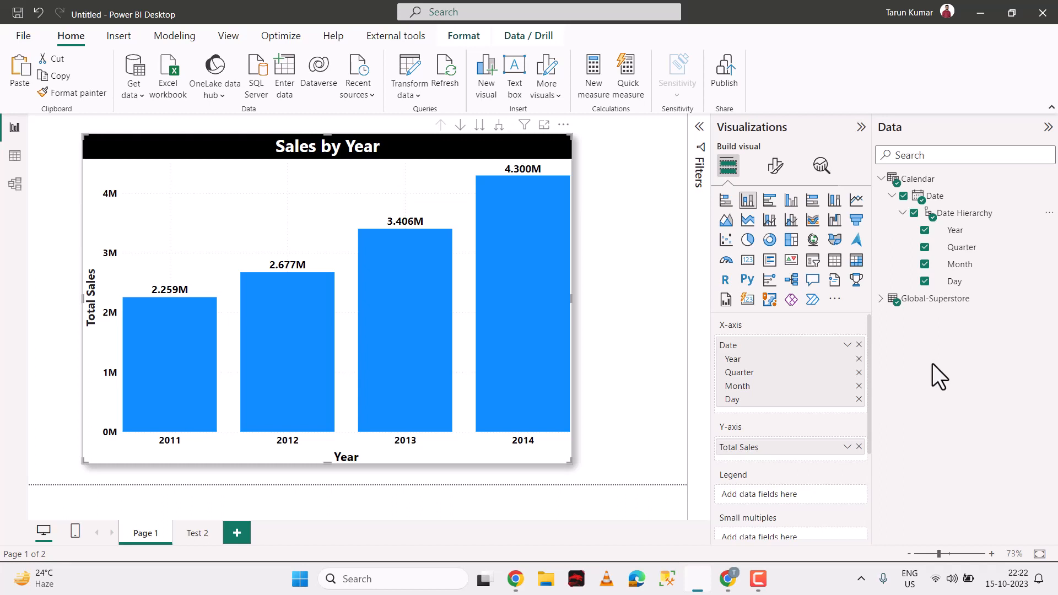
Step: Nudge the Sales by Year chart slightly down and right, and turn on its drill-down mode
drag(421, 201, 438, 210)
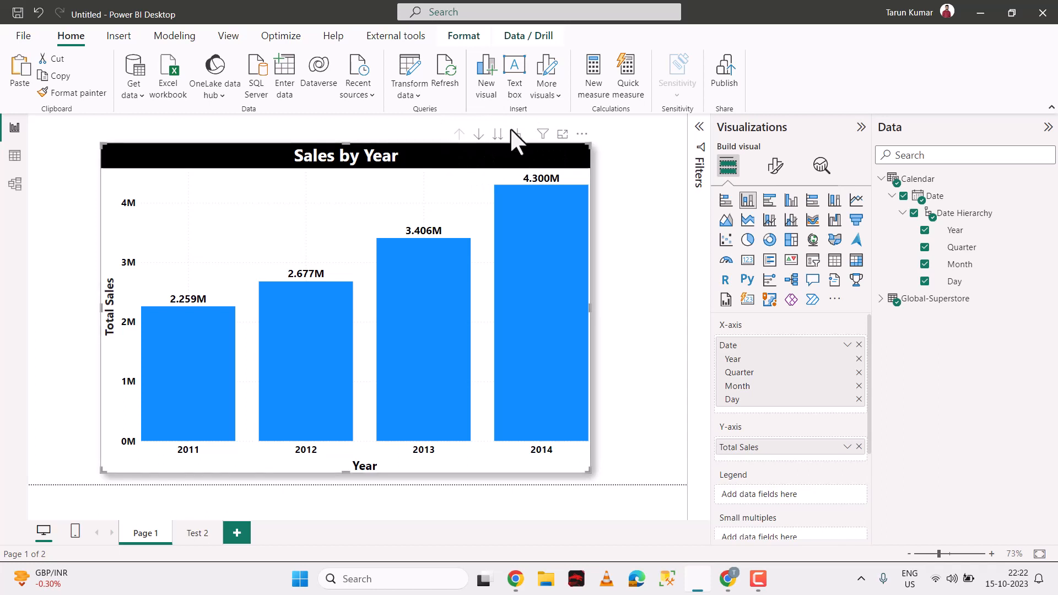
click(479, 133)
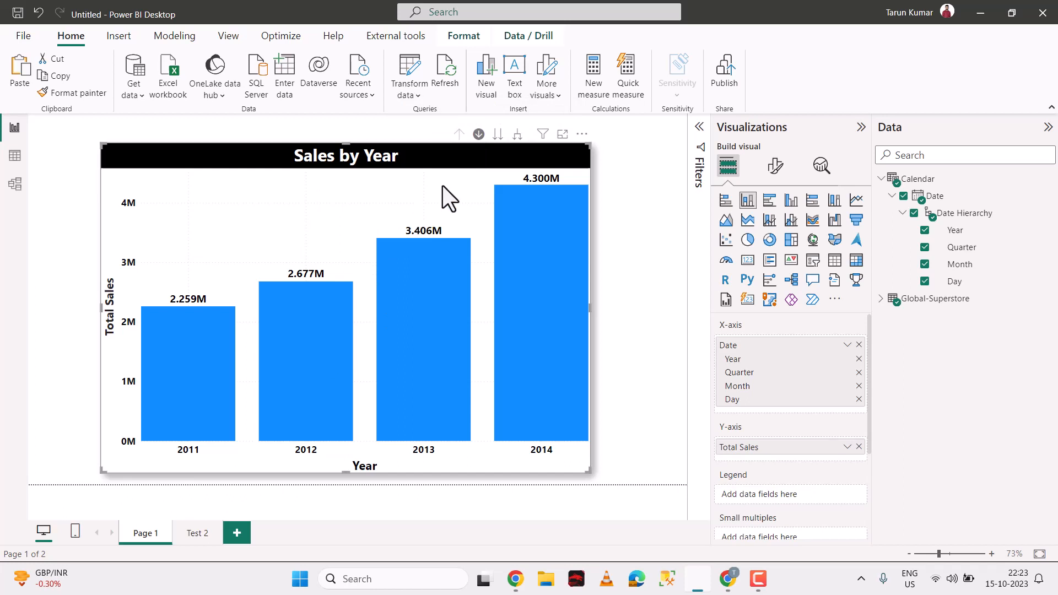
Step: Step the Sales by Year chart through the Quarter, Month and Day levels, and drill back up to Year
click(498, 135)
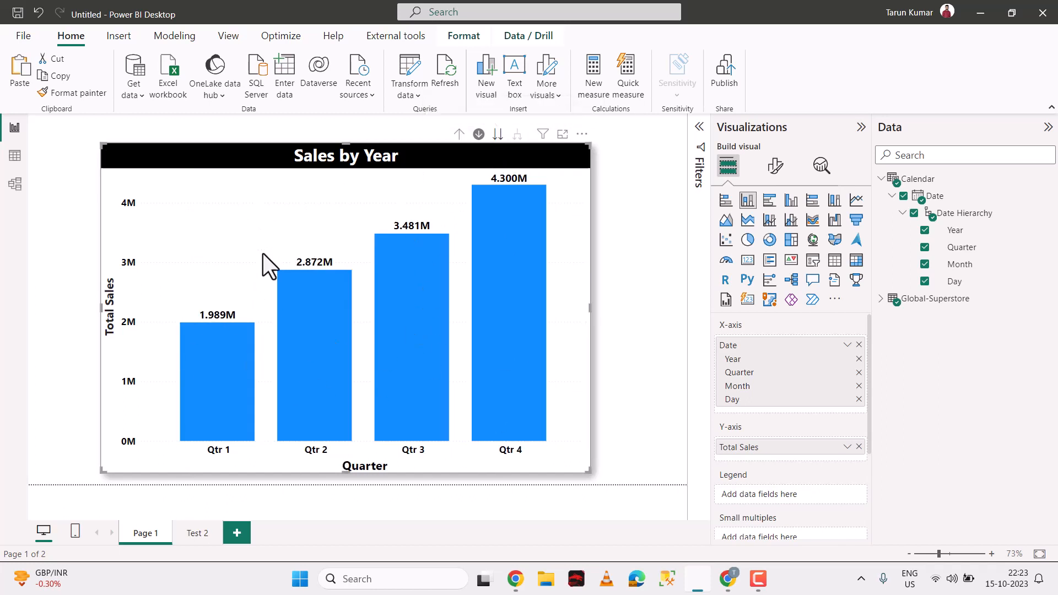
click(498, 136)
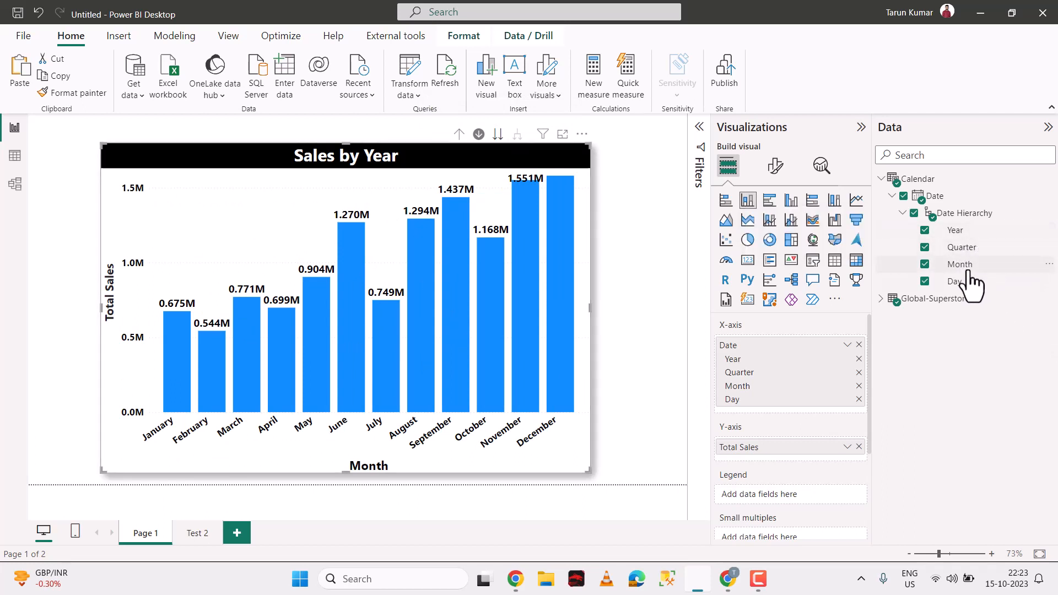
click(498, 134)
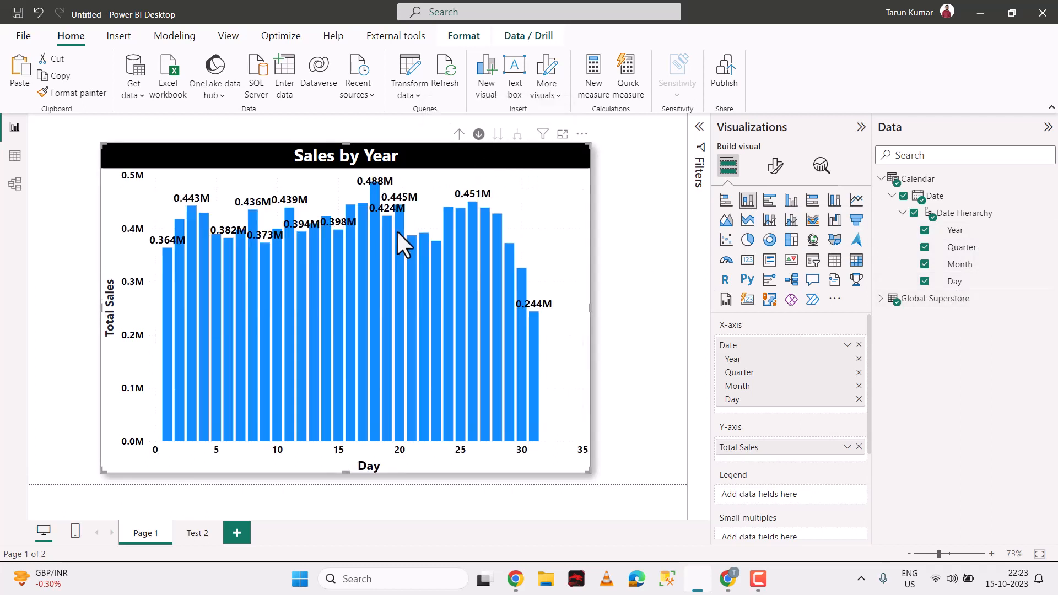
mouse_move(397, 232)
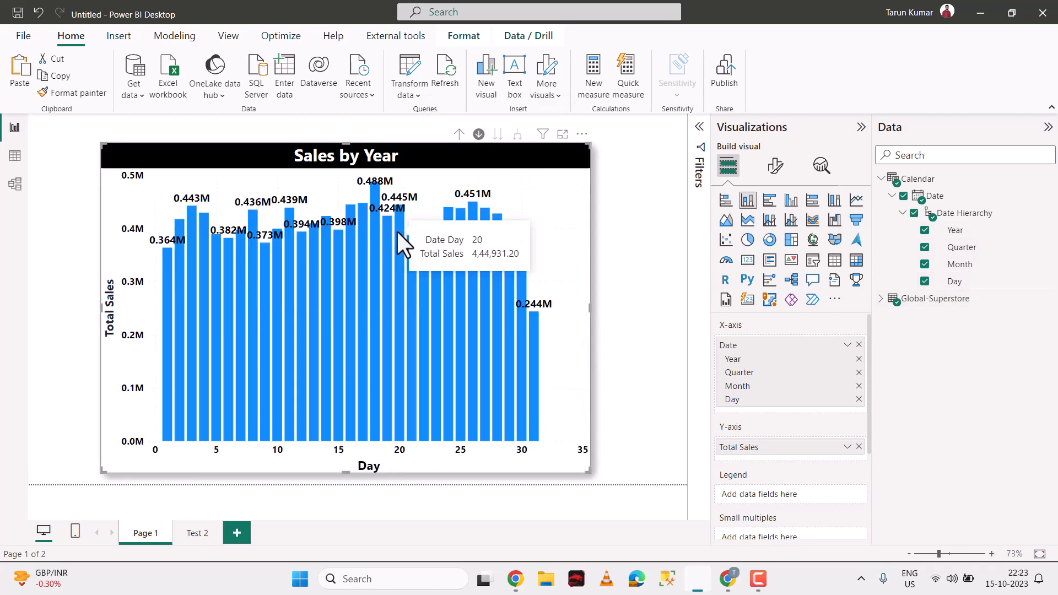
click(459, 135)
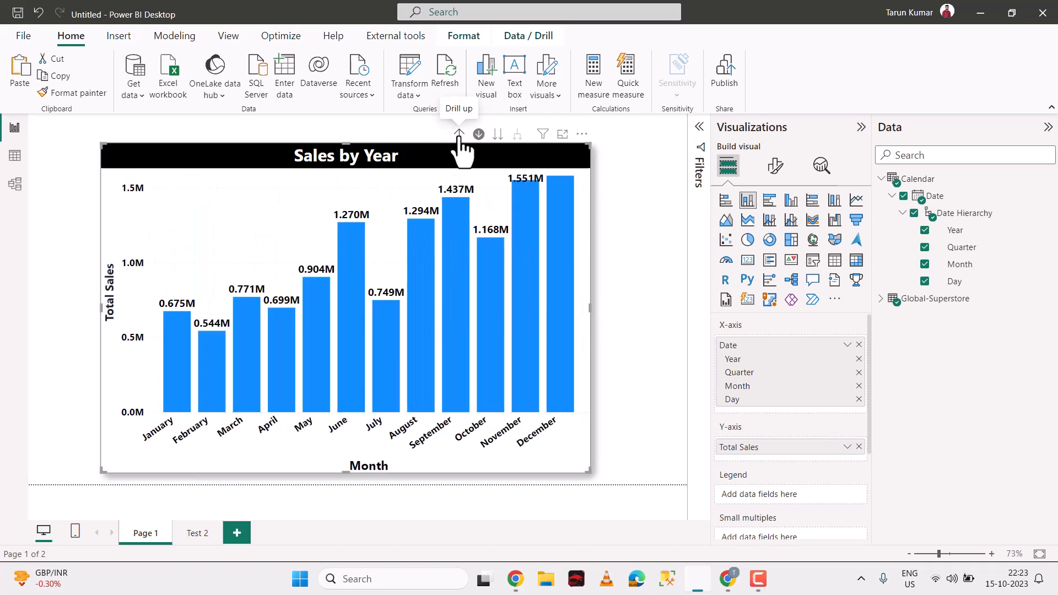
click(458, 135)
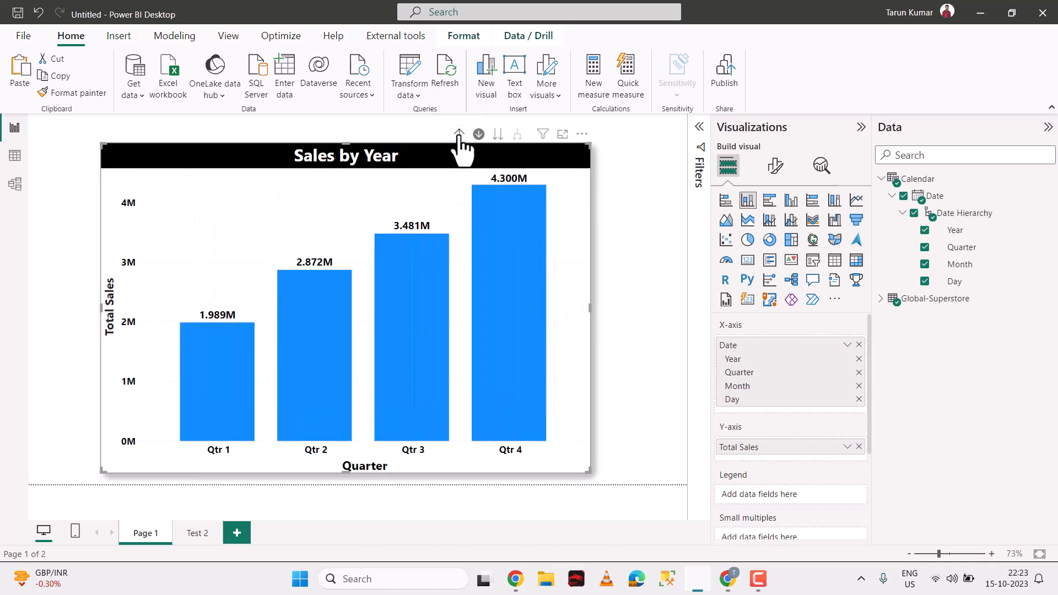
click(459, 135)
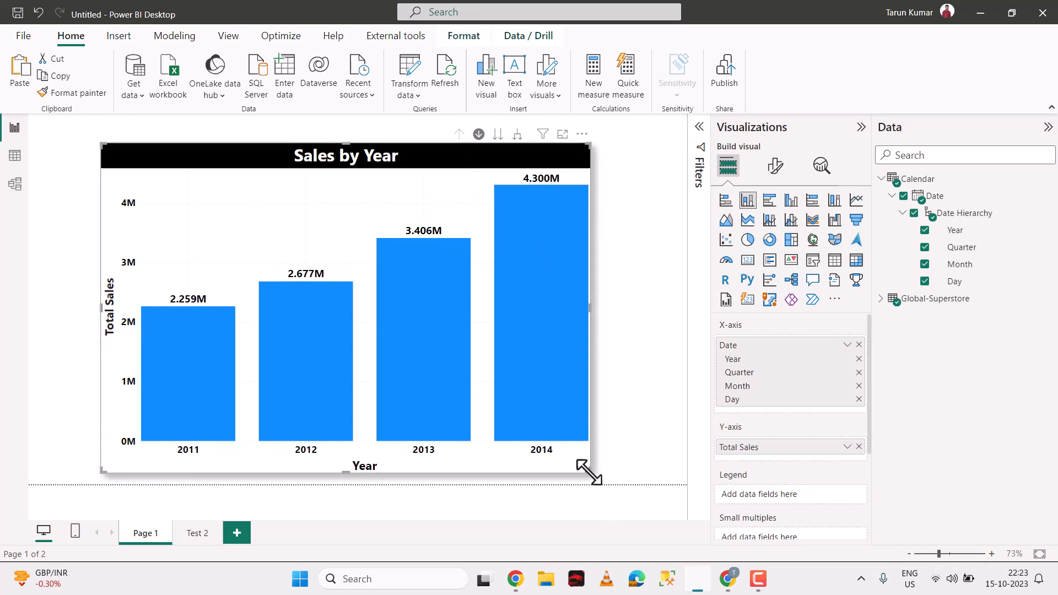
Step: Enlarge the Sales by Year chart a little from its lower-right corner and shift it slightly upward
drag(588, 472, 618, 490)
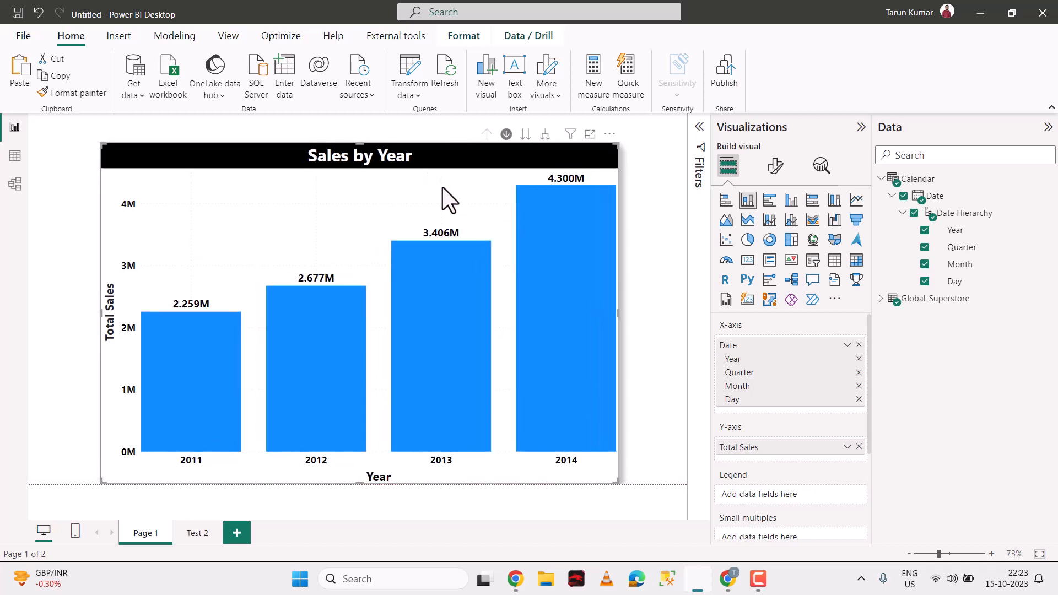
drag(442, 184, 445, 179)
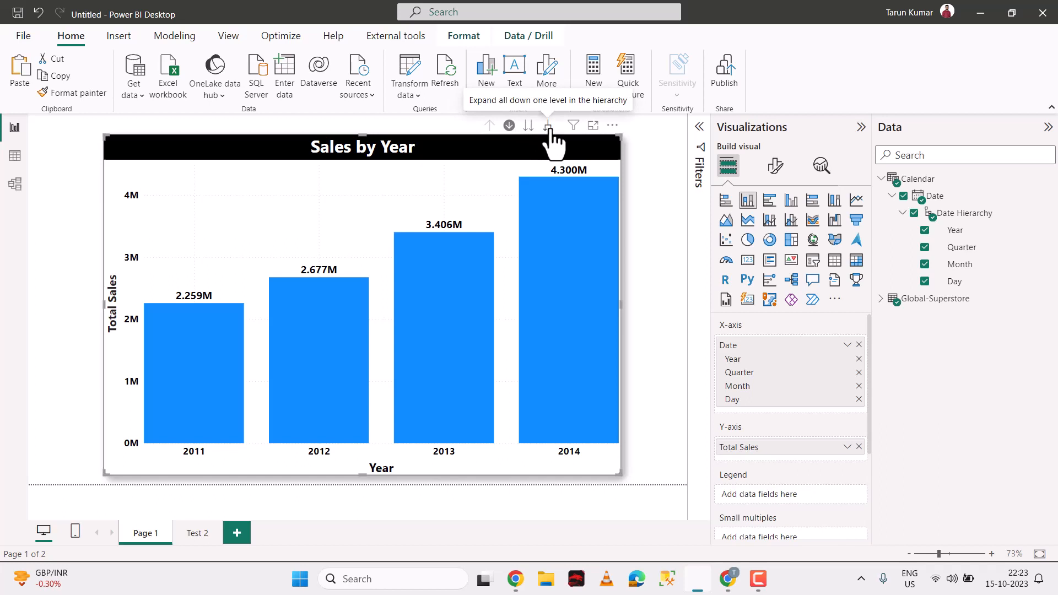
Step: Expand the chart one hierarchy level to show the quarters within each year, and drill back up to Year
click(548, 127)
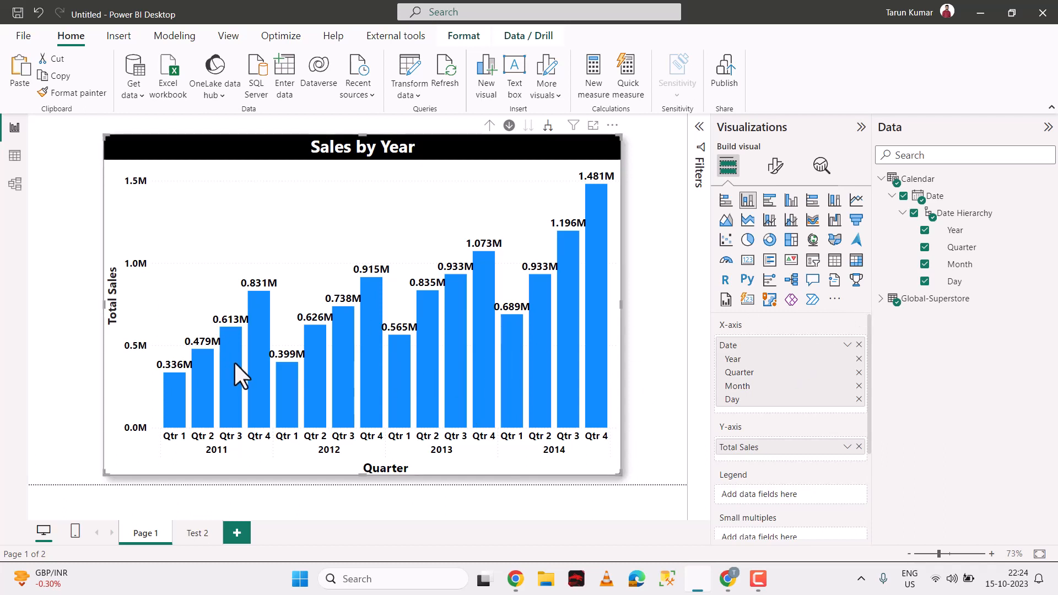
mouse_move(205, 373)
click(489, 125)
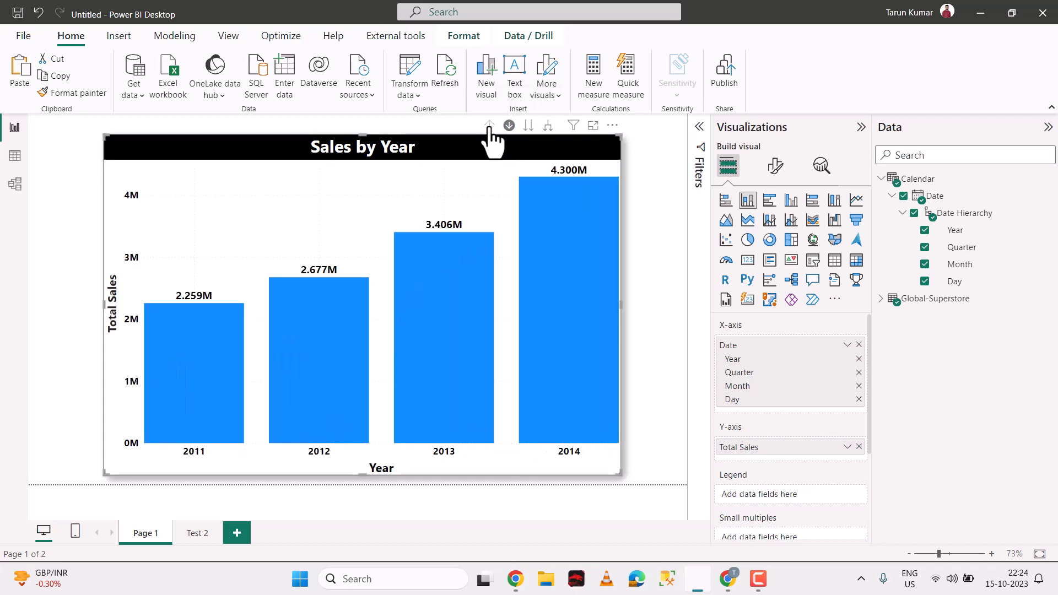
Step: Switch the chart to the next hierarchy level, with quarters combined across all years, and return it to Year for comparison
click(527, 126)
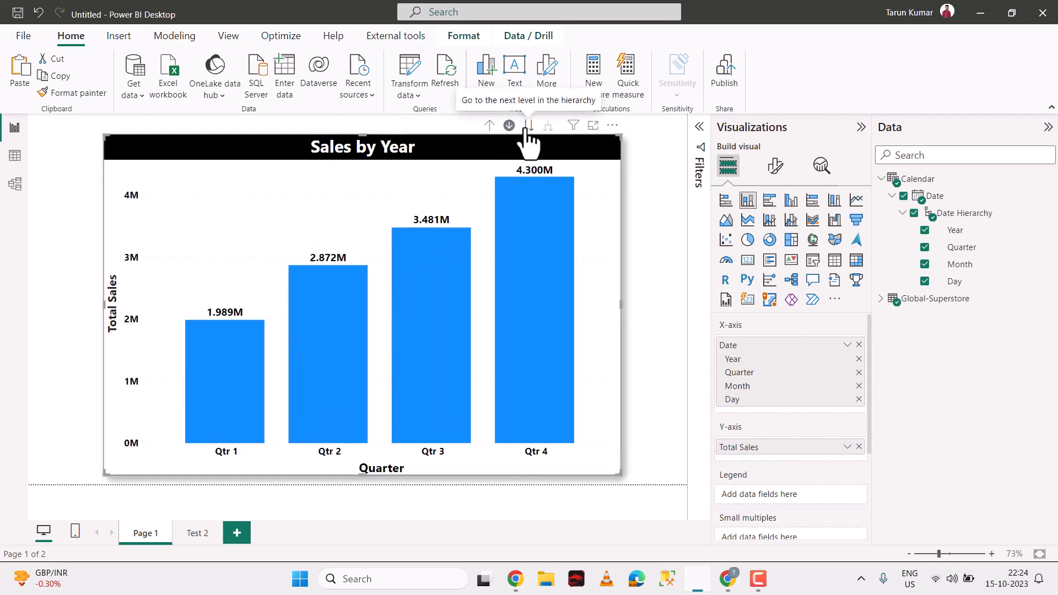
click(528, 126)
click(489, 126)
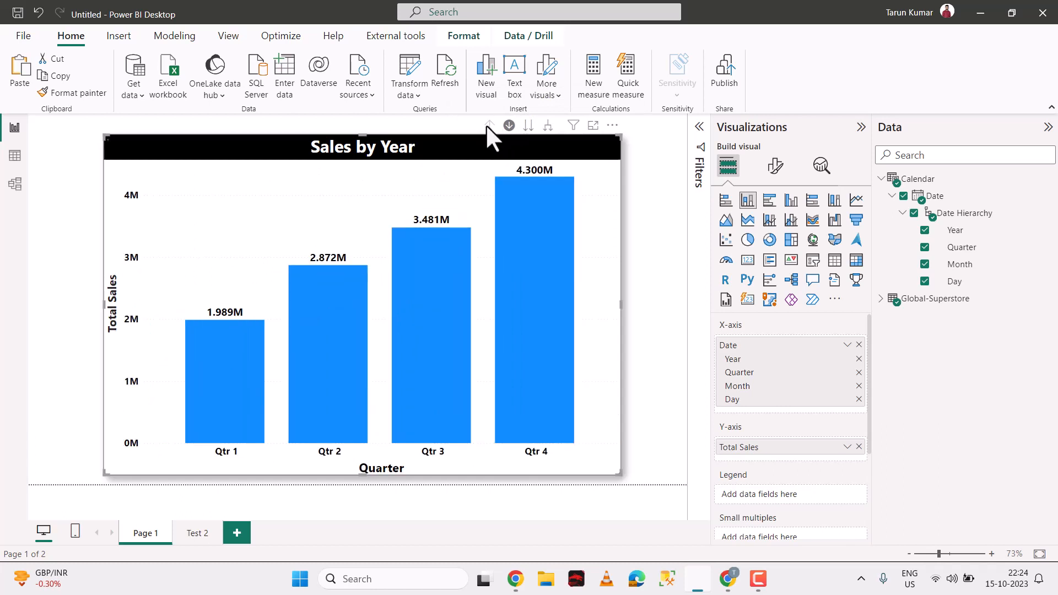
click(489, 126)
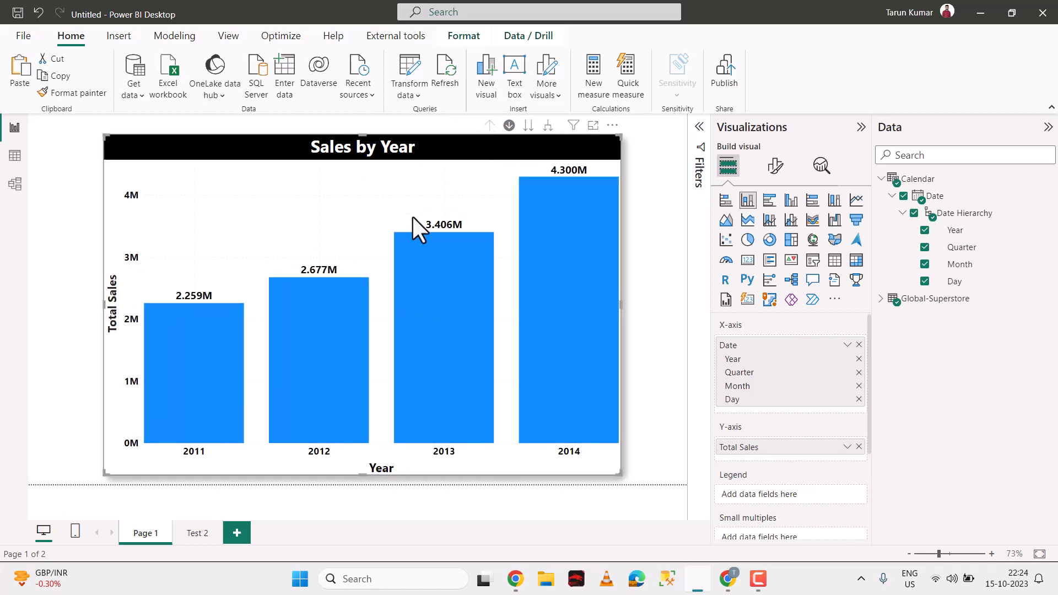
Step: Expand the Sales by Year chart to quarters and months within each year, and drill back up to the Year level
click(548, 127)
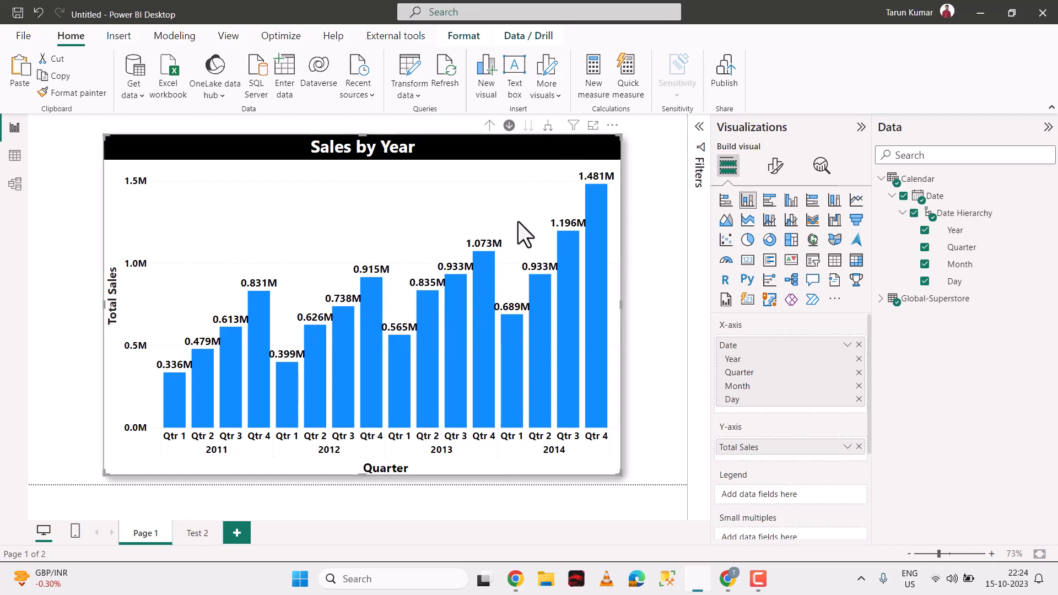
click(548, 126)
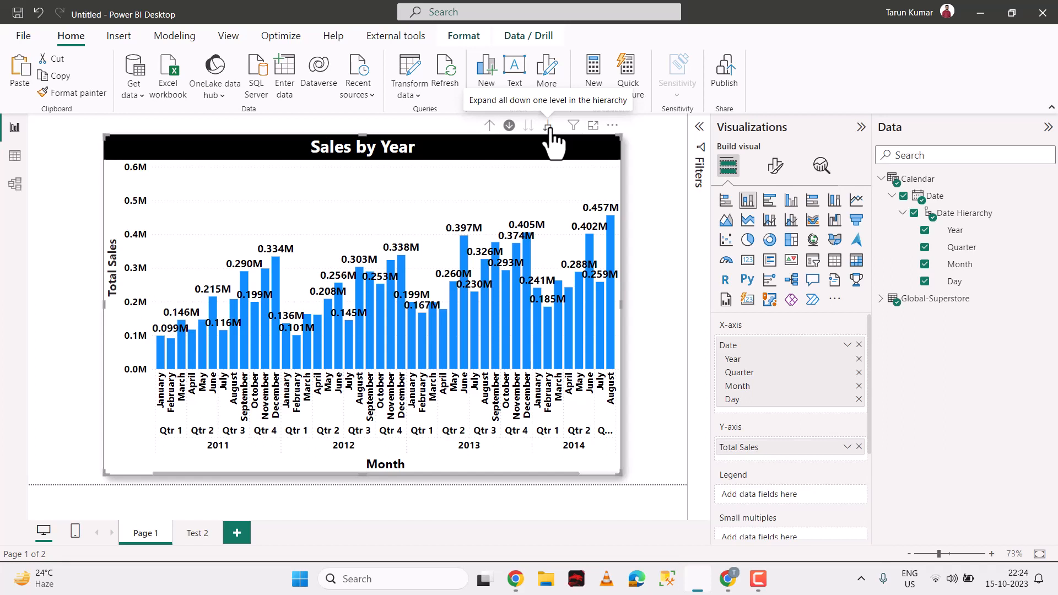
click(489, 126)
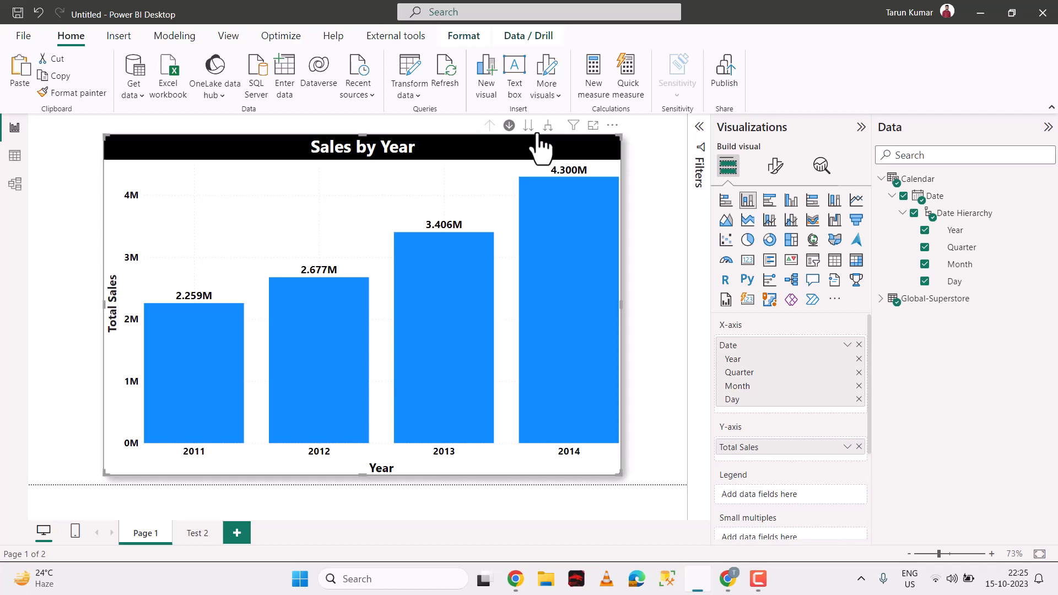
mouse_move(396, 250)
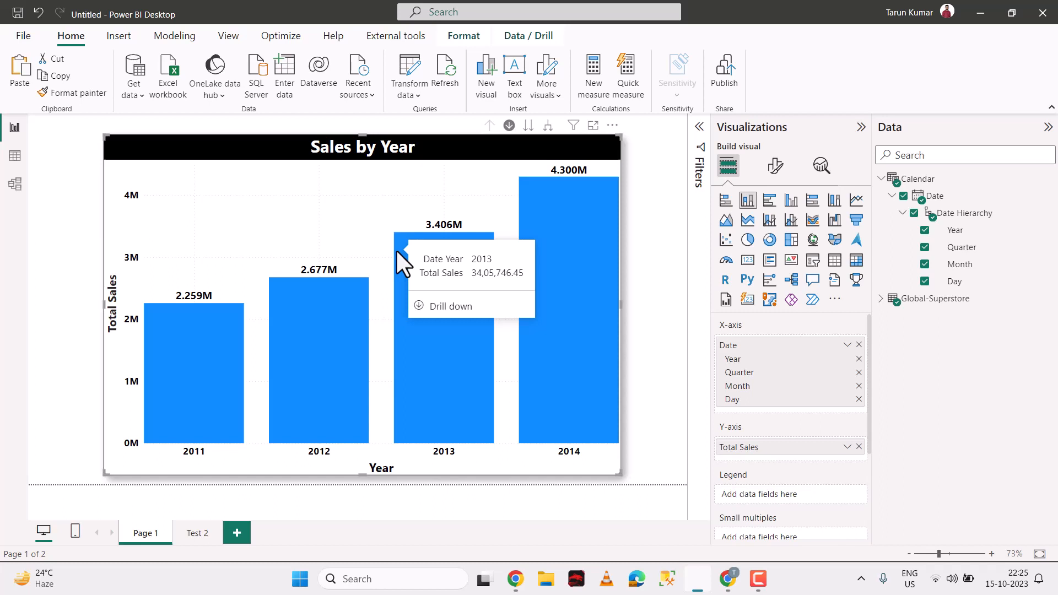
Step: Expand the chart through Quarter and Month down to Day, and browse the daily sales columns along the axis
click(548, 128)
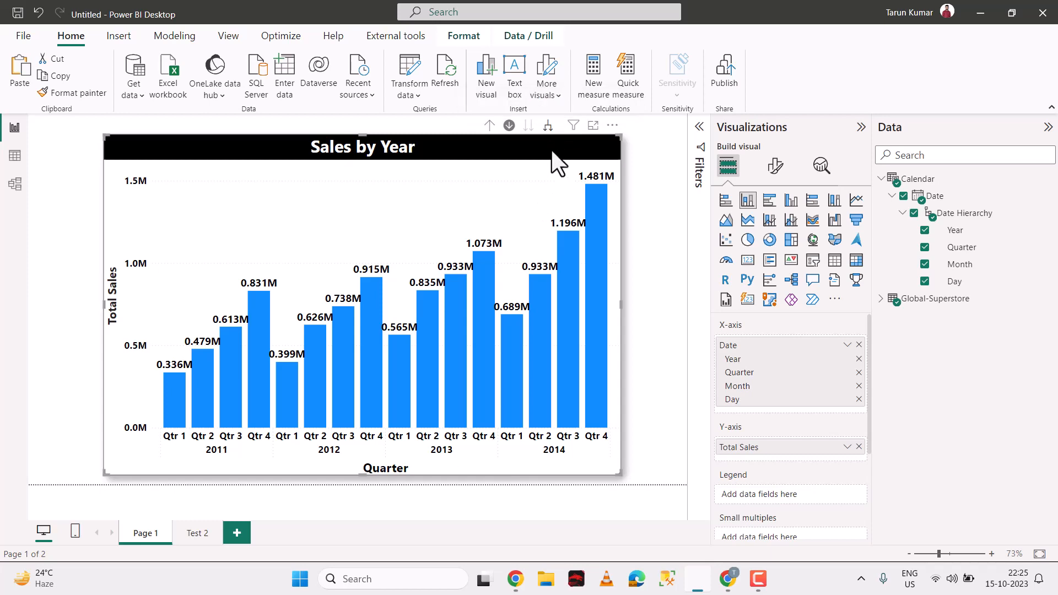
click(549, 126)
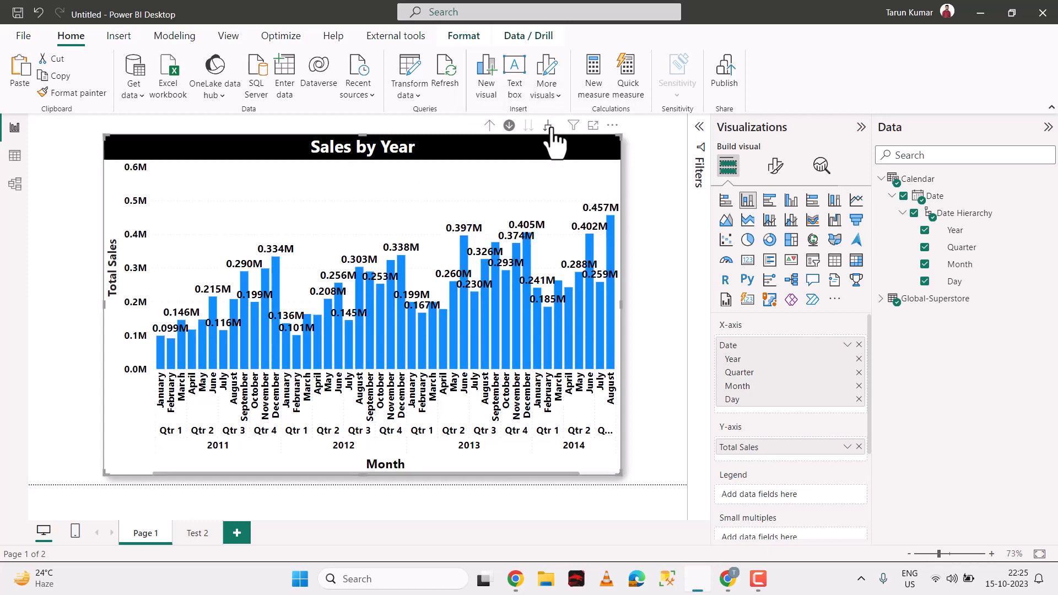
click(551, 129)
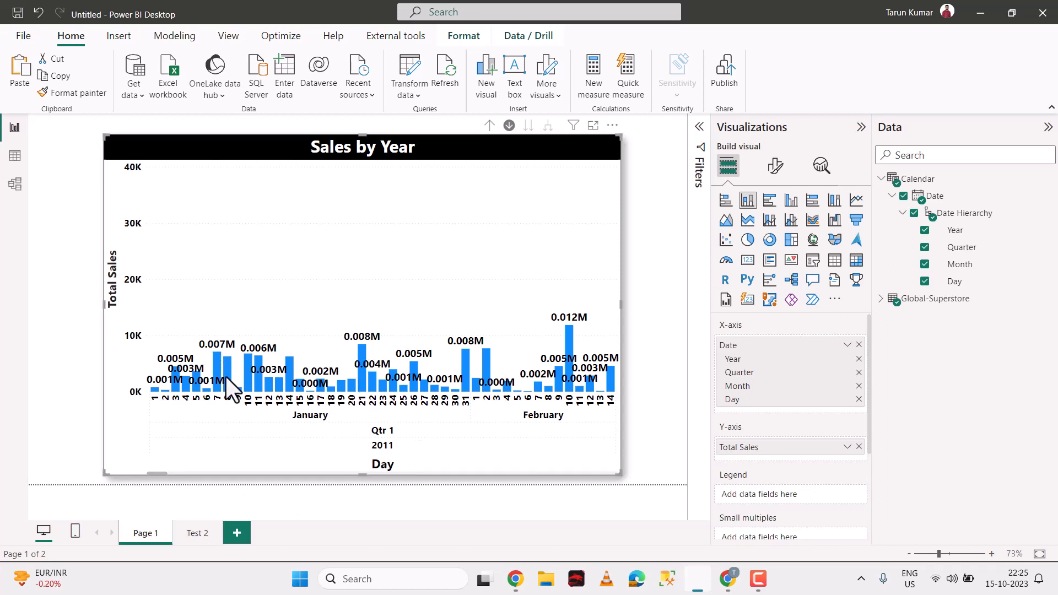
mouse_move(225, 377)
scroll(353, 389, down, 4)
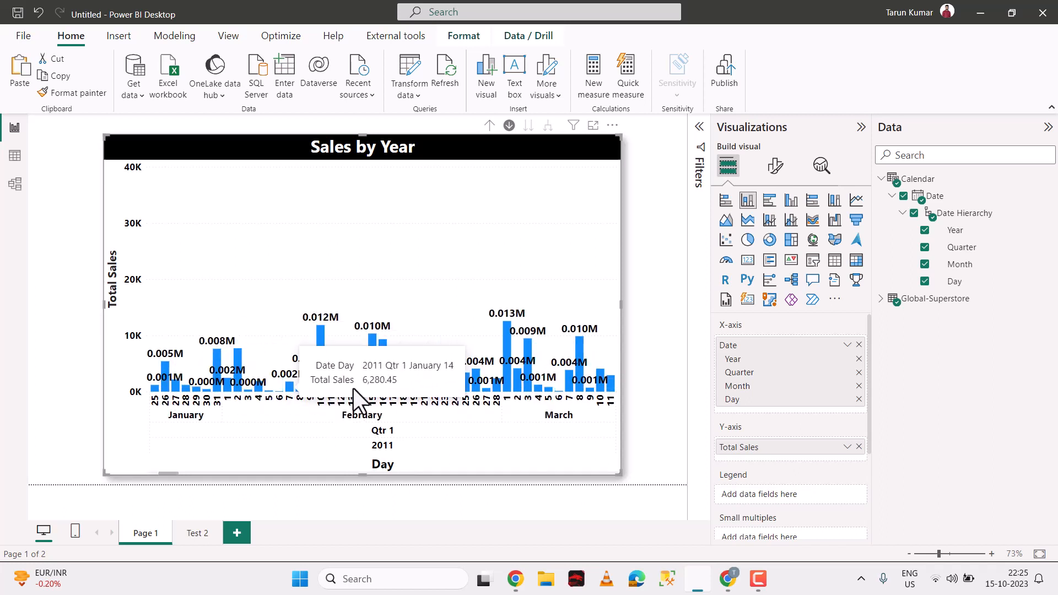
scroll(353, 388, up, 4)
scroll(437, 350, down, 3)
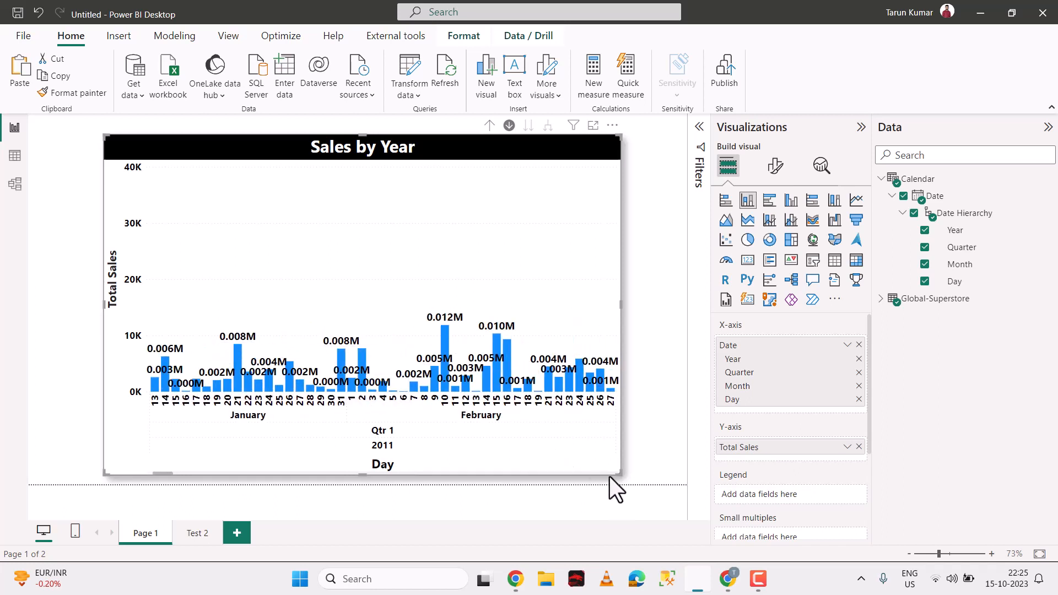
Step: Enlarge the Sales by Year chart from its lower-right corner, and drill it back up to the Year level
drag(623, 475, 659, 495)
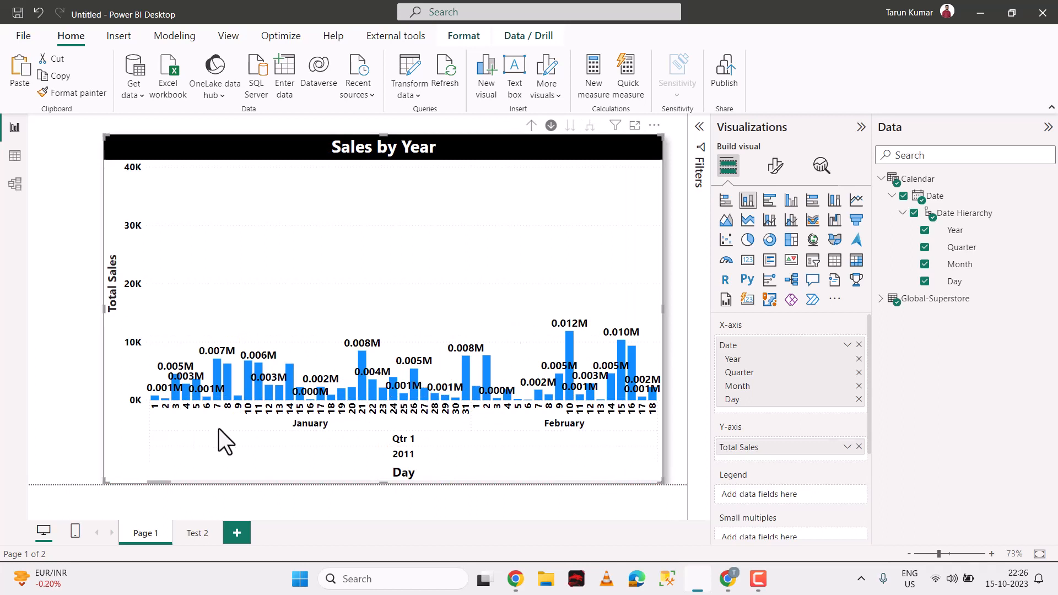
click(530, 128)
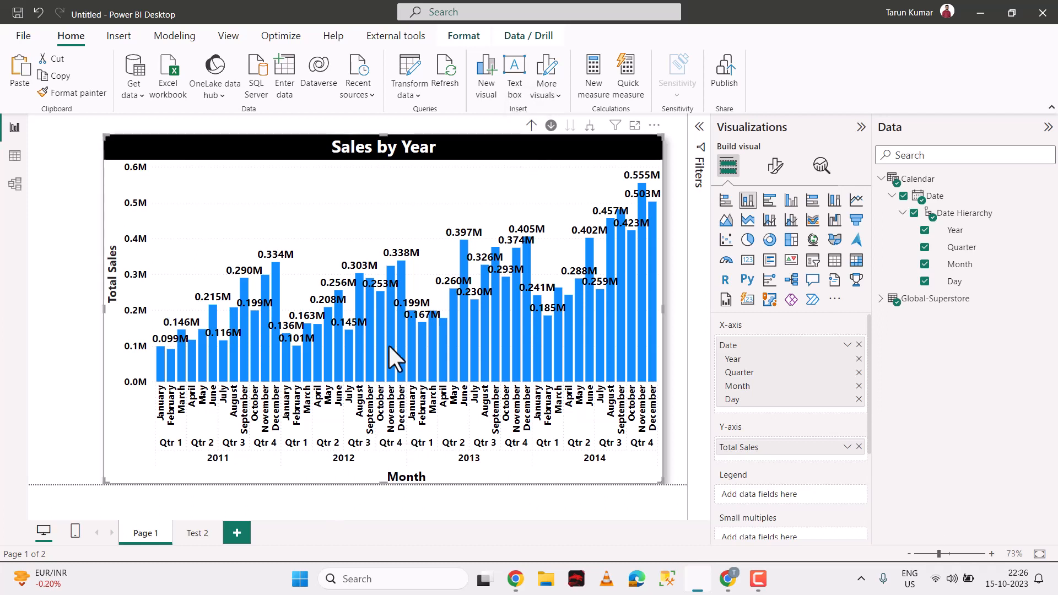
click(531, 126)
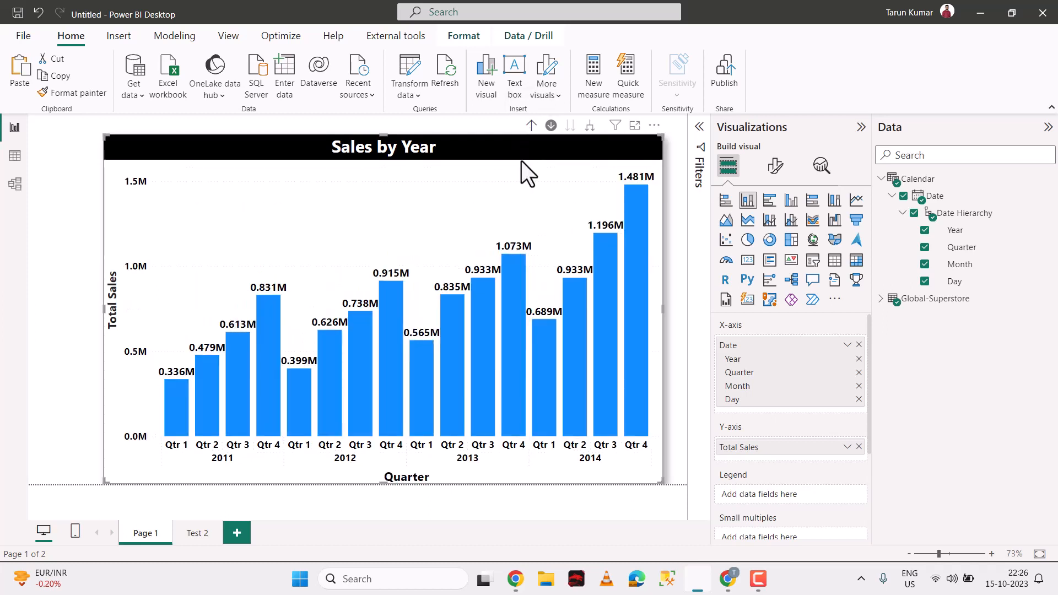
click(531, 126)
mouse_move(435, 300)
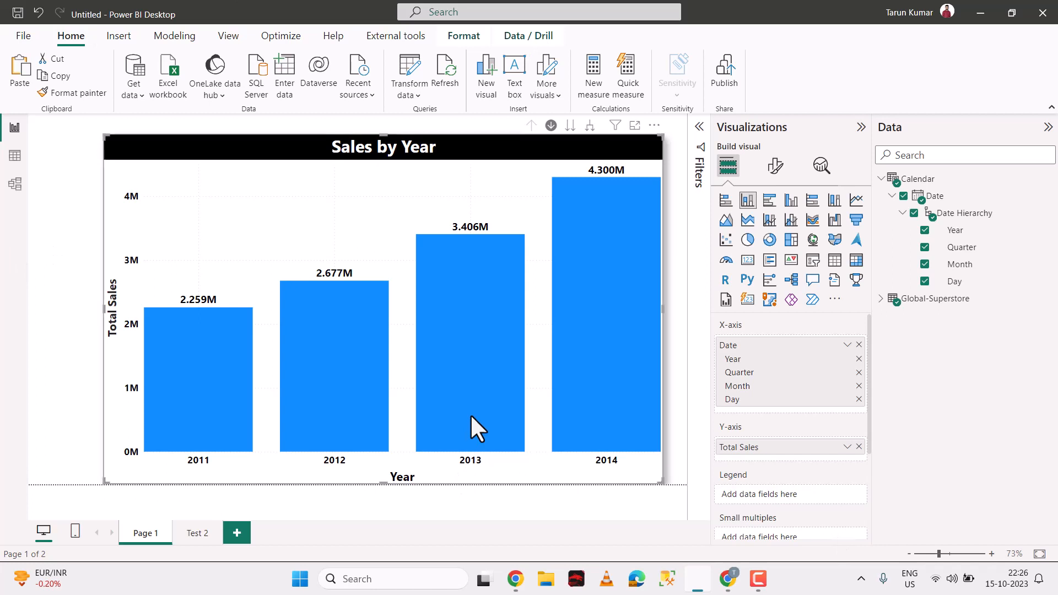
mouse_move(471, 414)
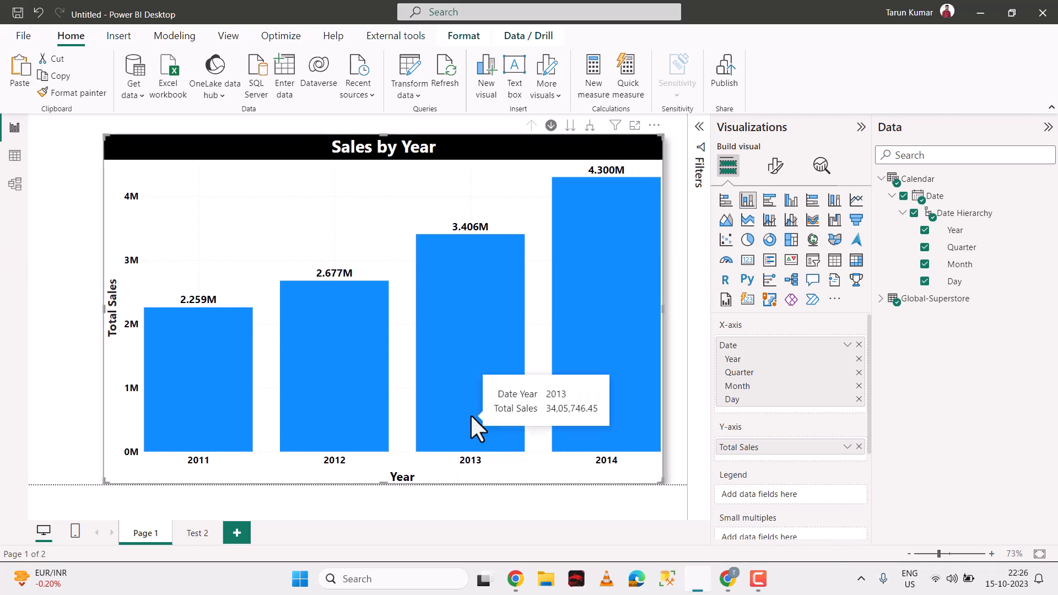
Step: Shift the Sales by Year chart slightly up and left on the canvas, and add a new report page before returning to Page 1
click(68, 246)
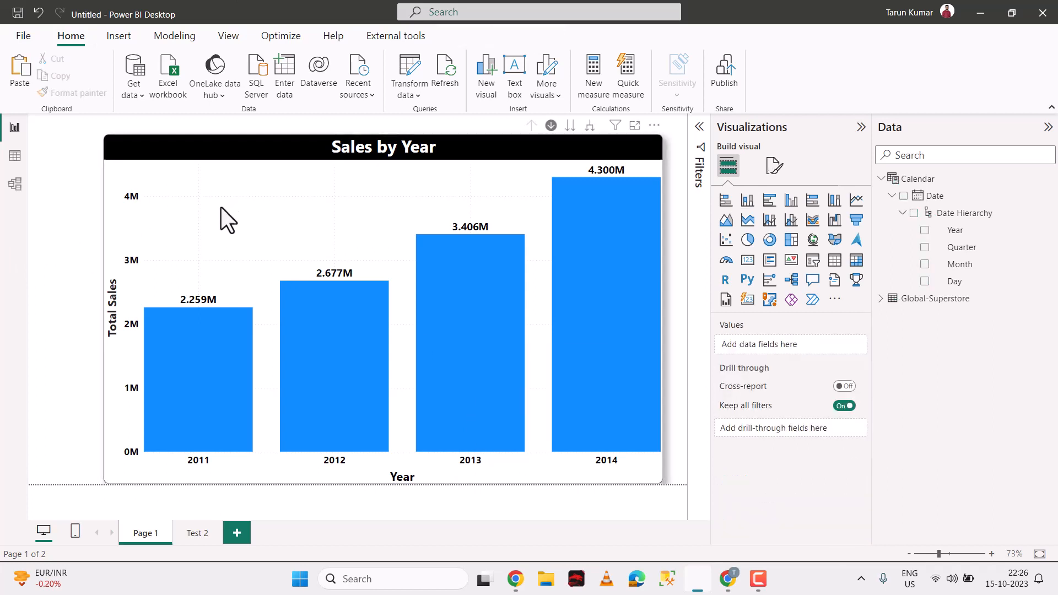
click(210, 207)
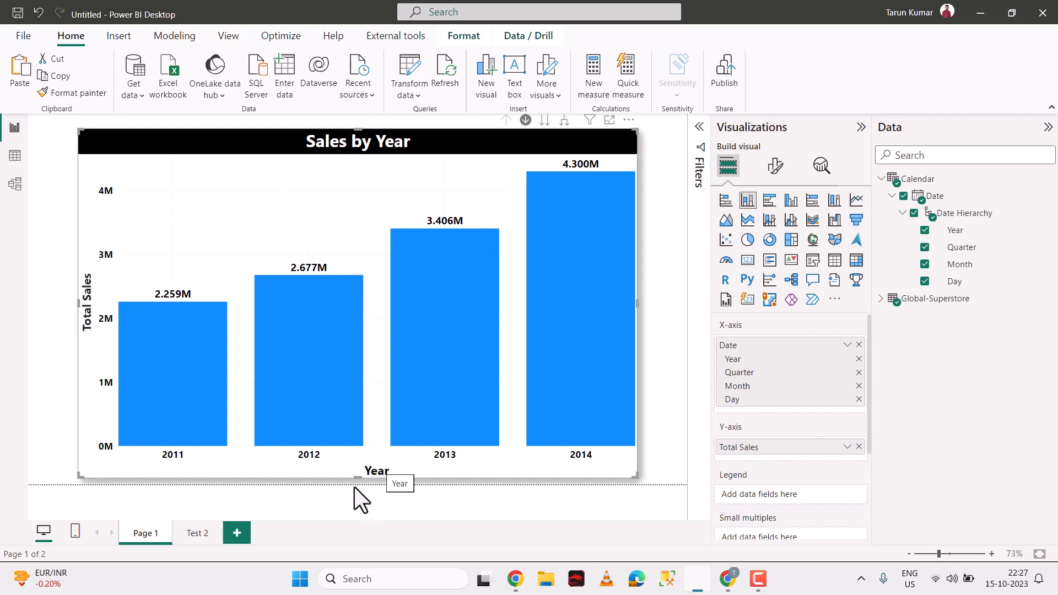
click(237, 533)
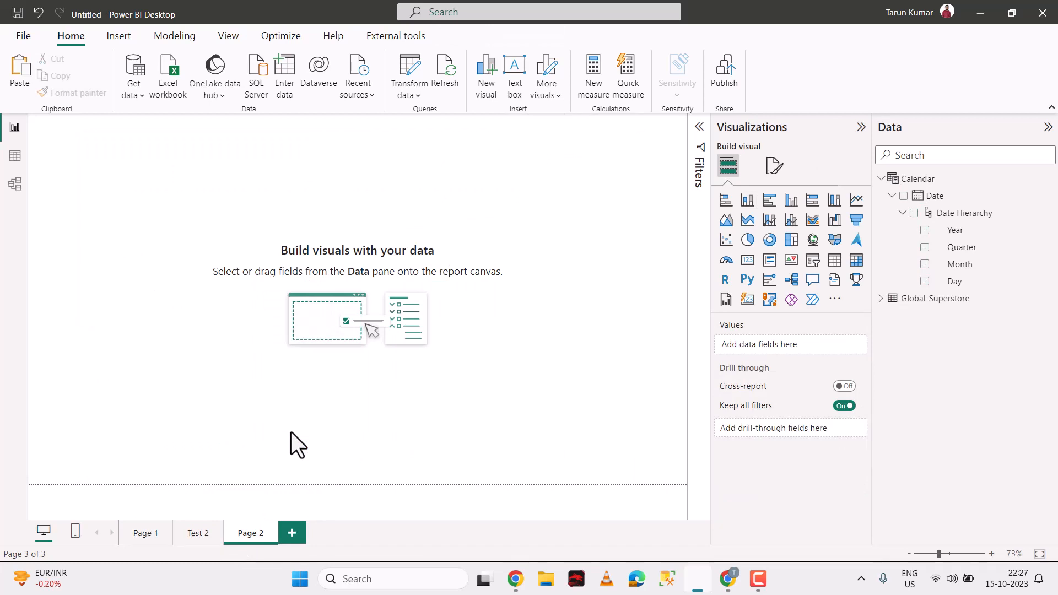
click(145, 534)
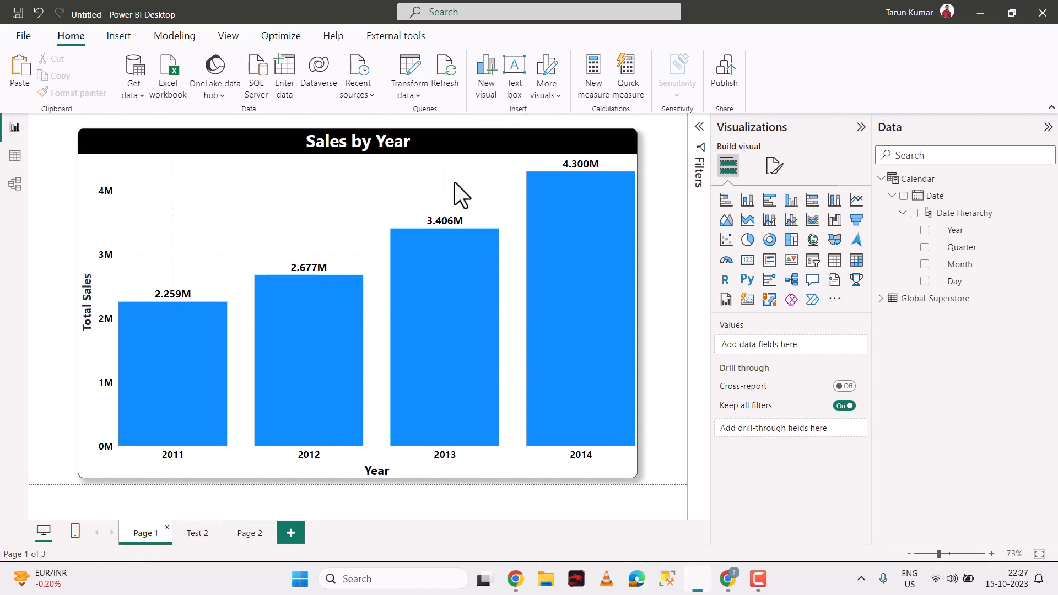
mouse_move(453, 362)
Step: View the Sum of Sales by Sub-Category chart on Page 2, and use the page's back arrow to leave it
click(249, 533)
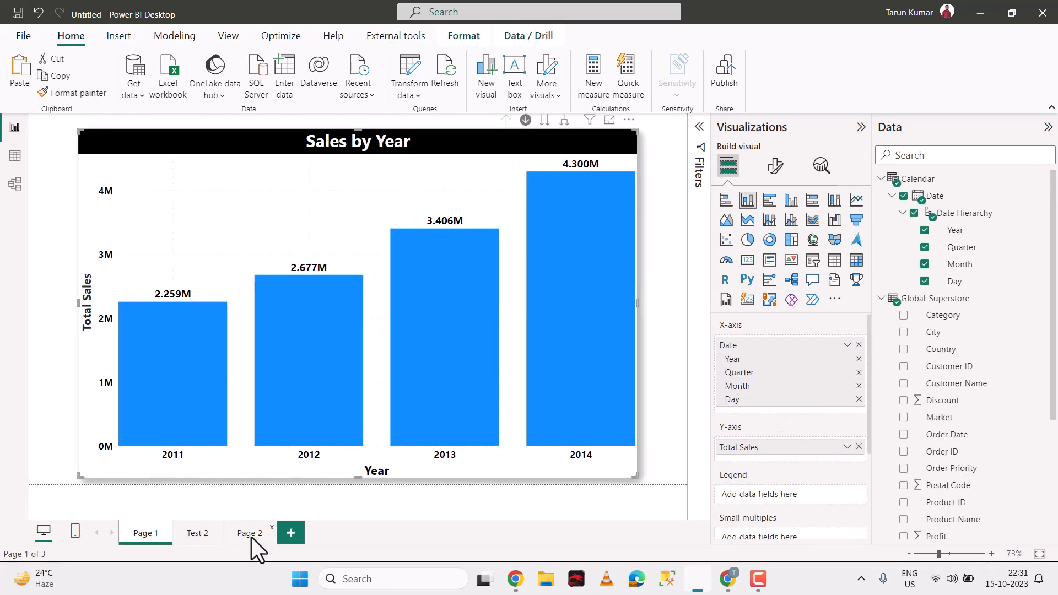
click(251, 533)
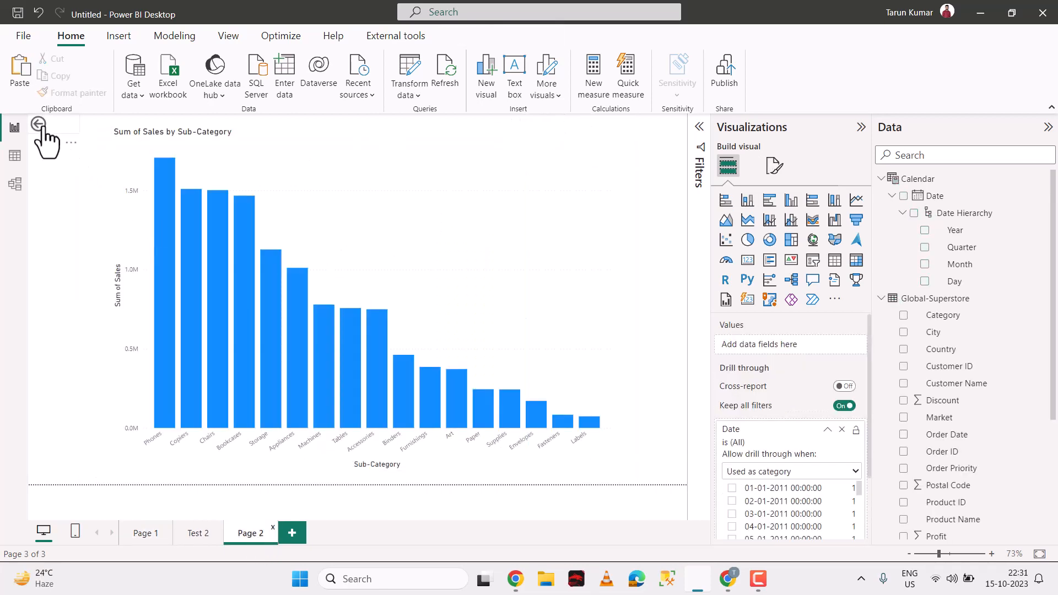
ctrl+click(40, 125)
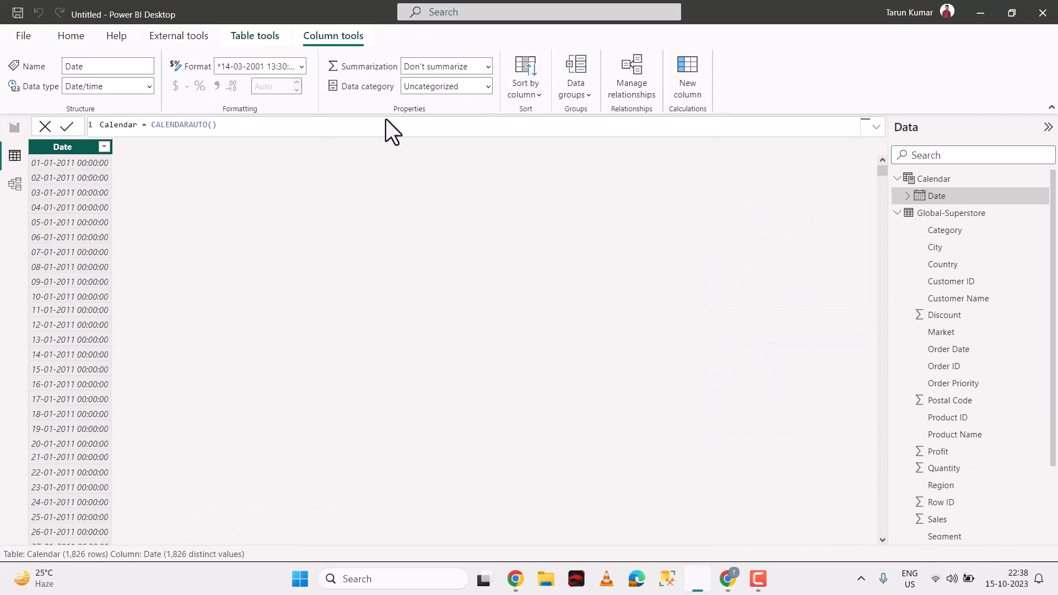
Step: Mark the Calendar table as a date table, using Date as its date column
click(685, 93)
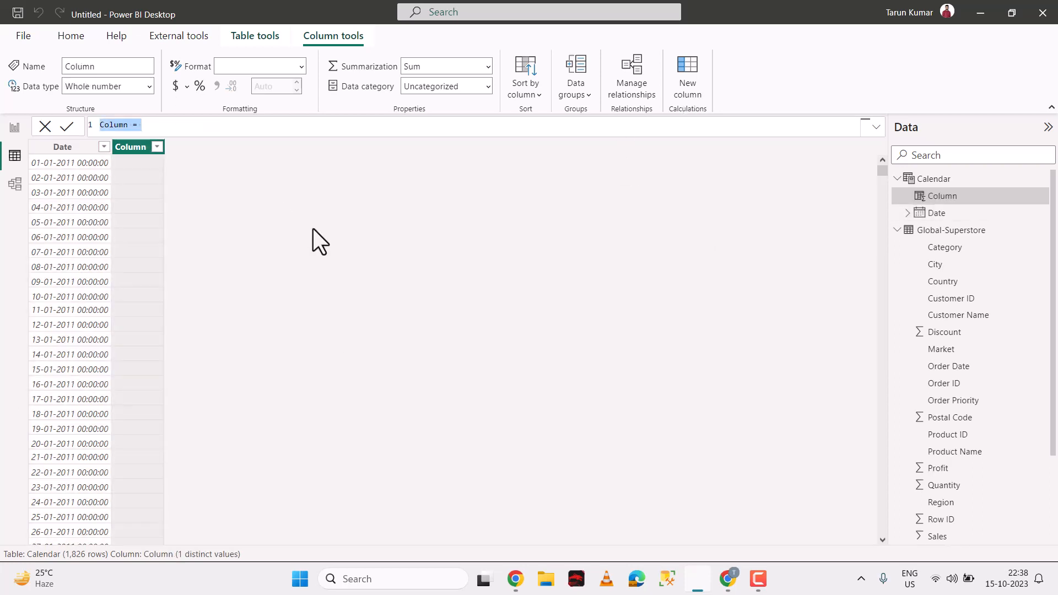
click(38, 127)
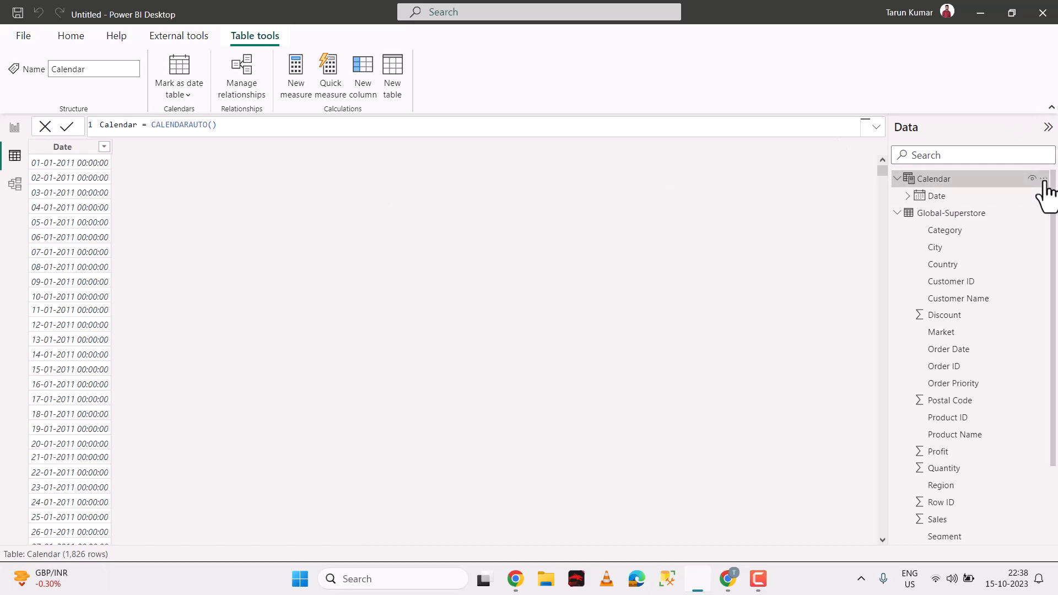
right_click(941, 182)
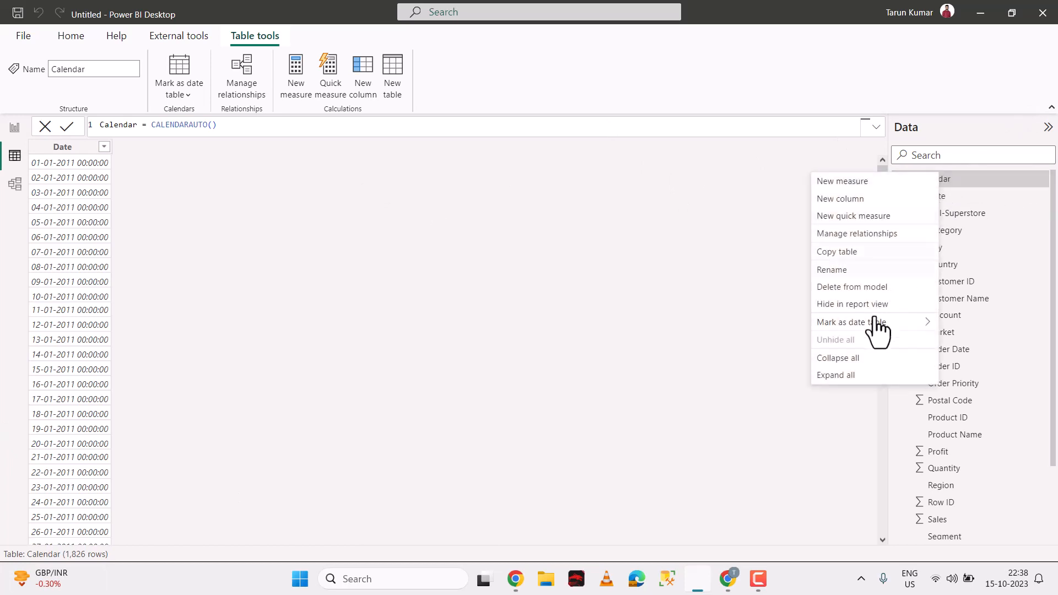
mouse_move(871, 326)
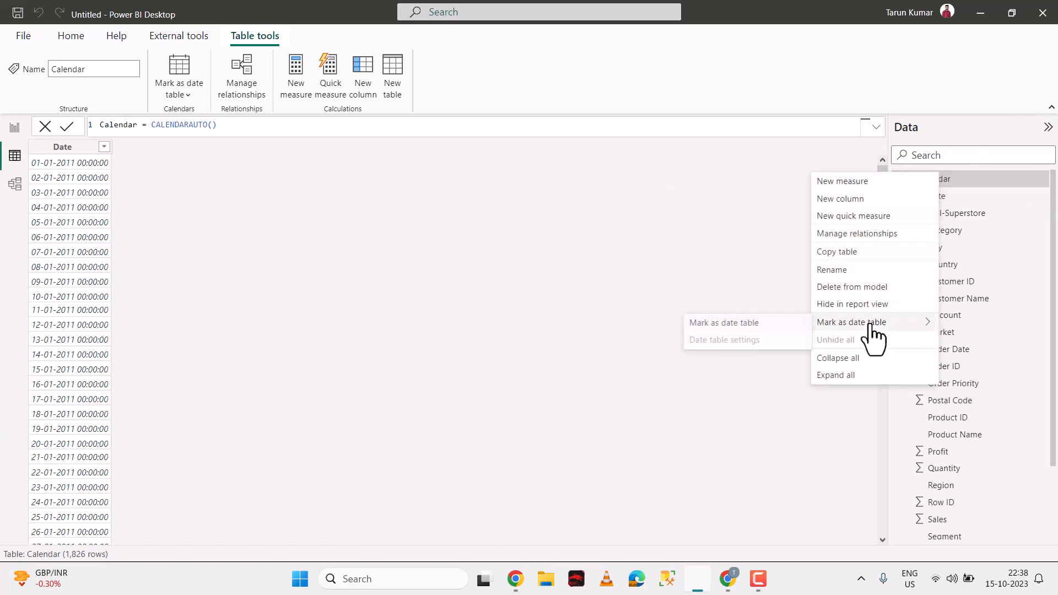
click(749, 324)
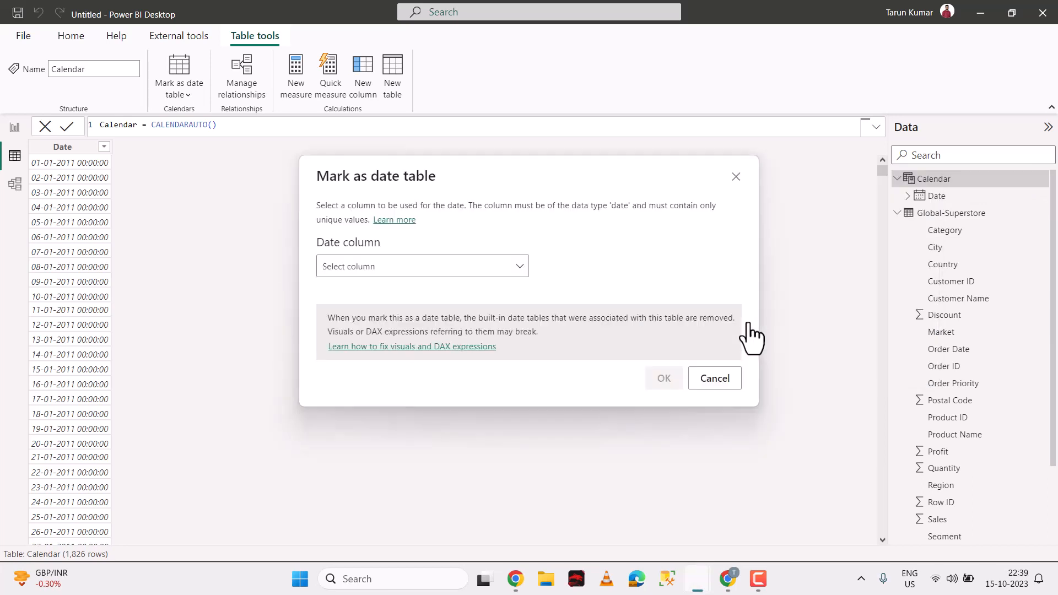
click(511, 269)
click(429, 312)
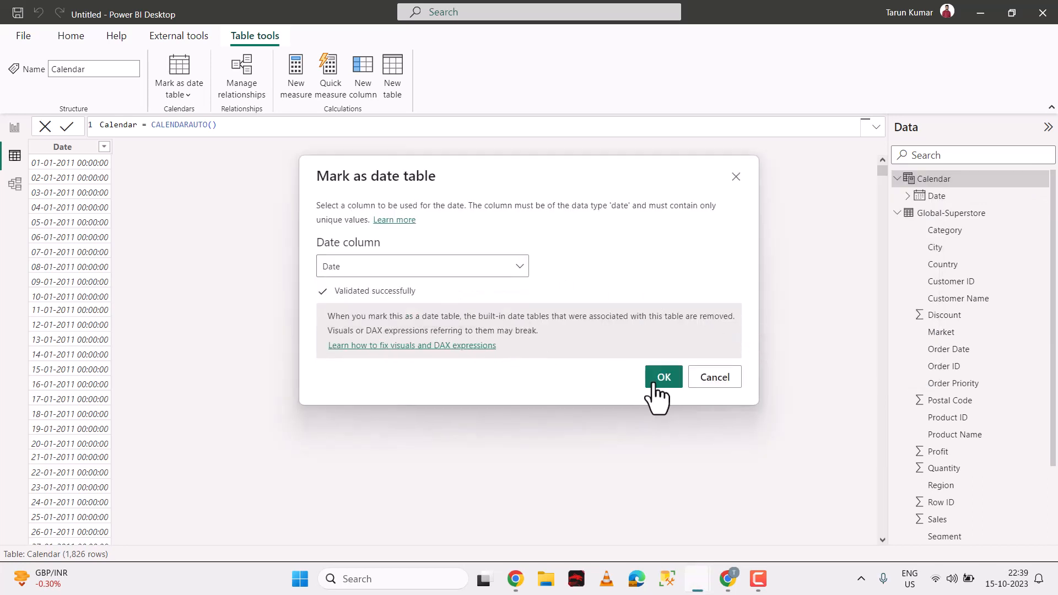
click(661, 380)
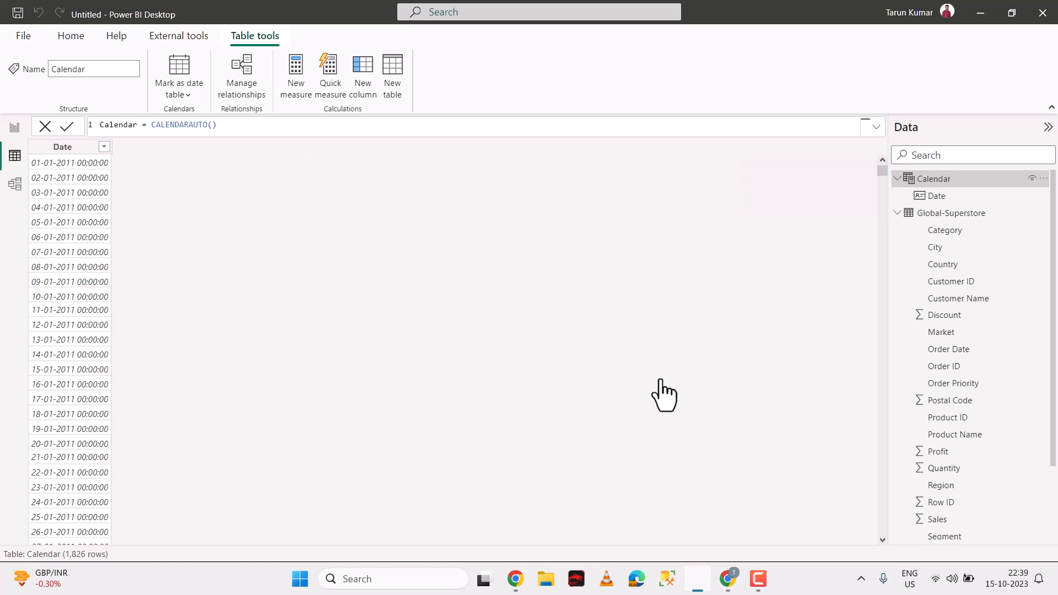
Step: Add a calculated column to the Calendar table with the formula Year = YEAR('Calendar'[Date])
click(960, 196)
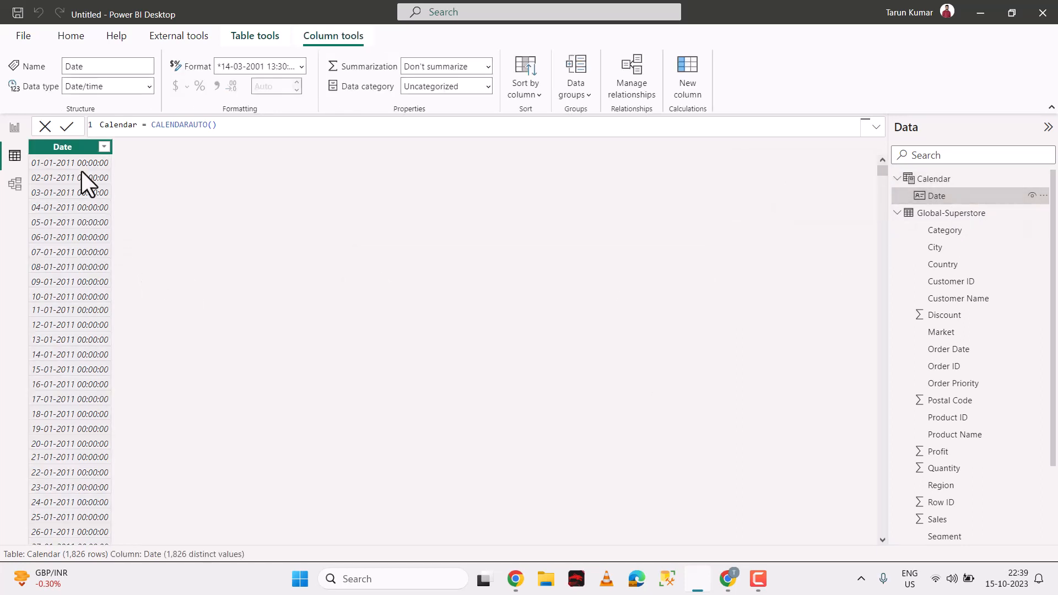
click(684, 84)
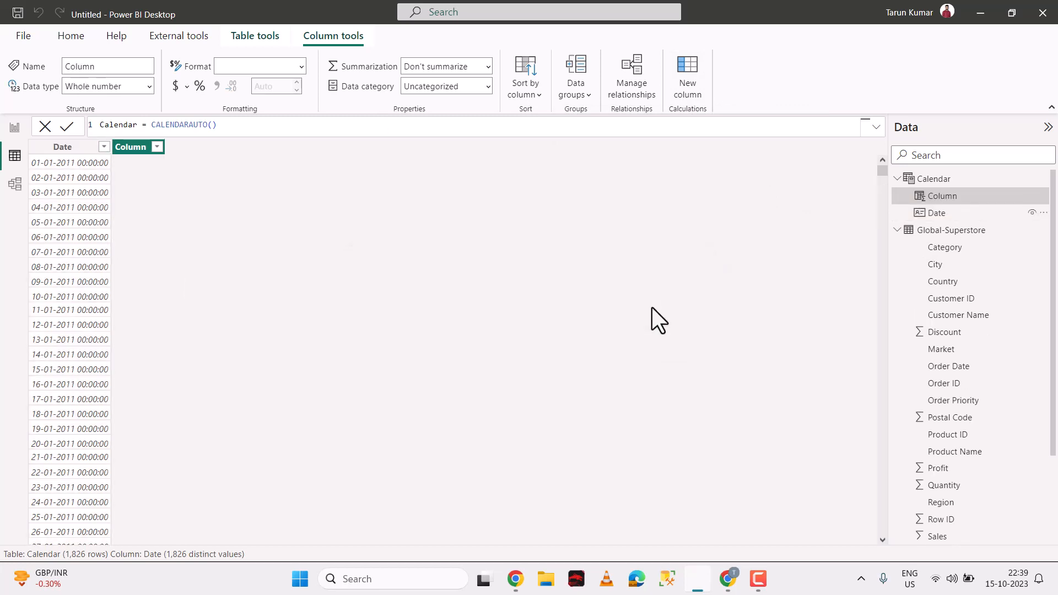
text(Yea)
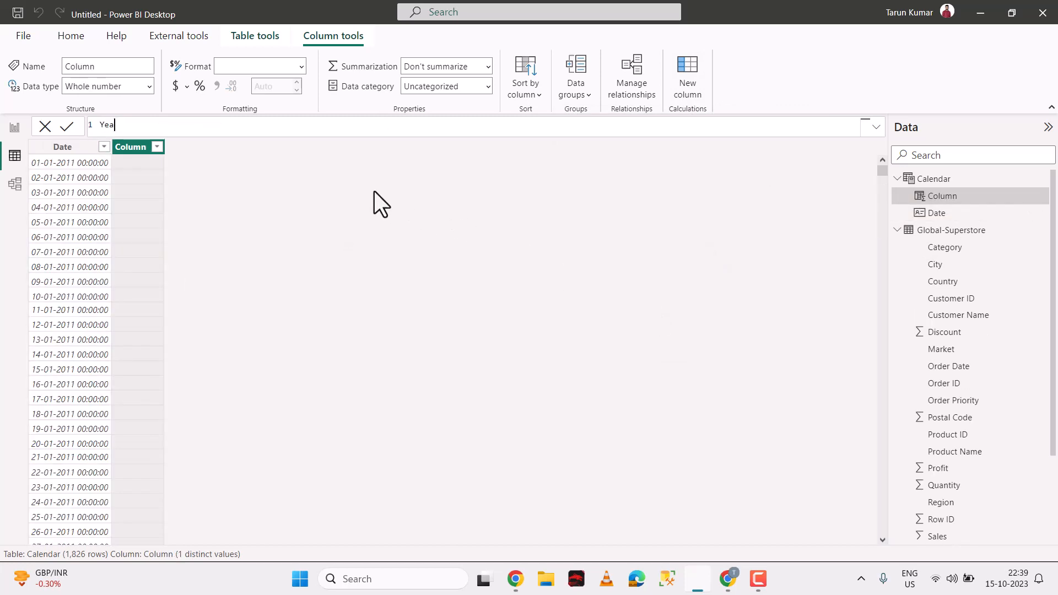
text(r = YEAR()
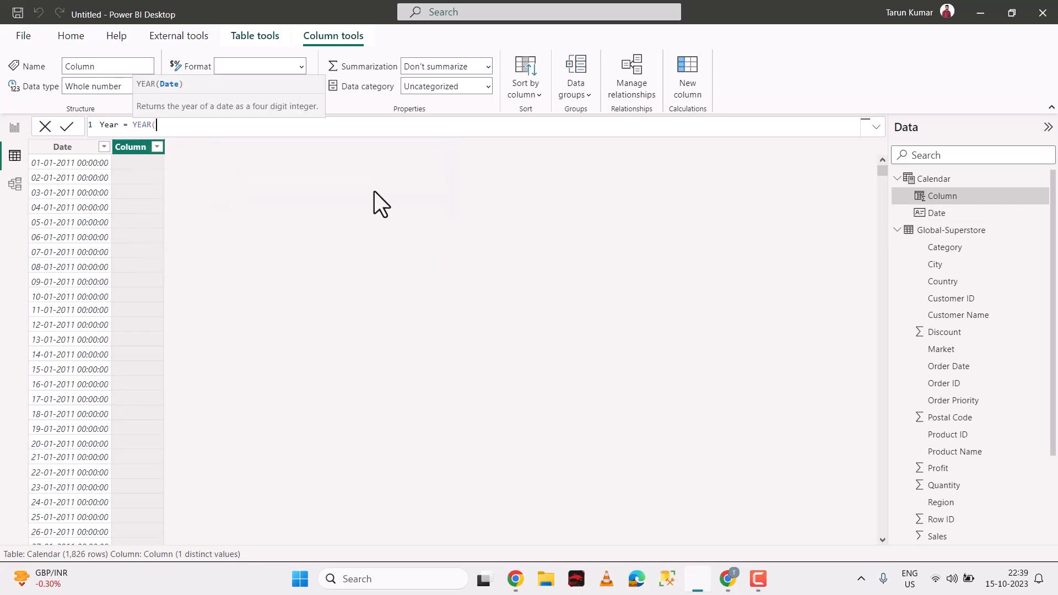
text(cal)
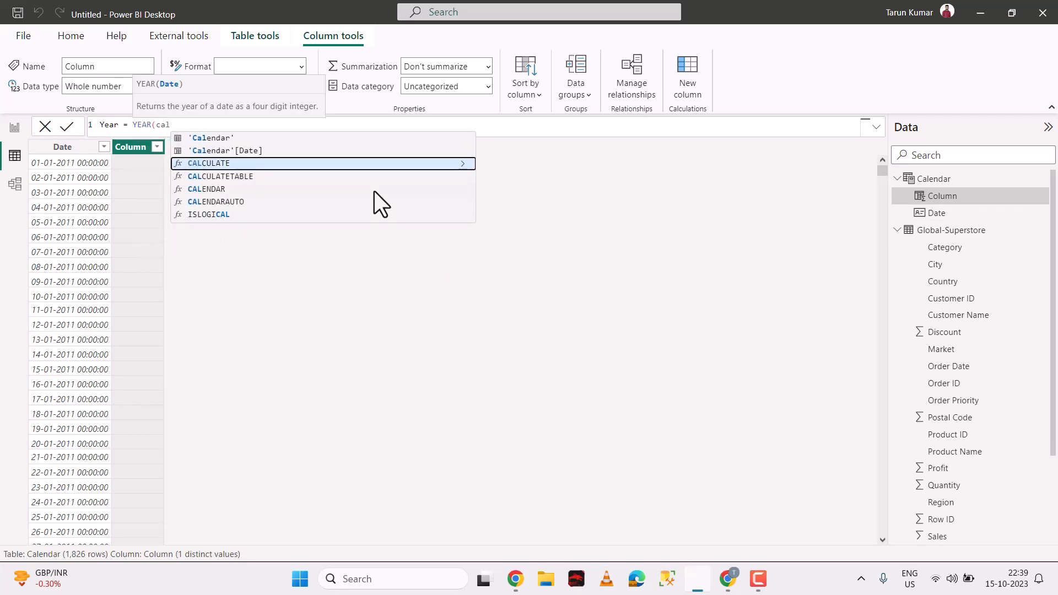
text(1)
key(Up)
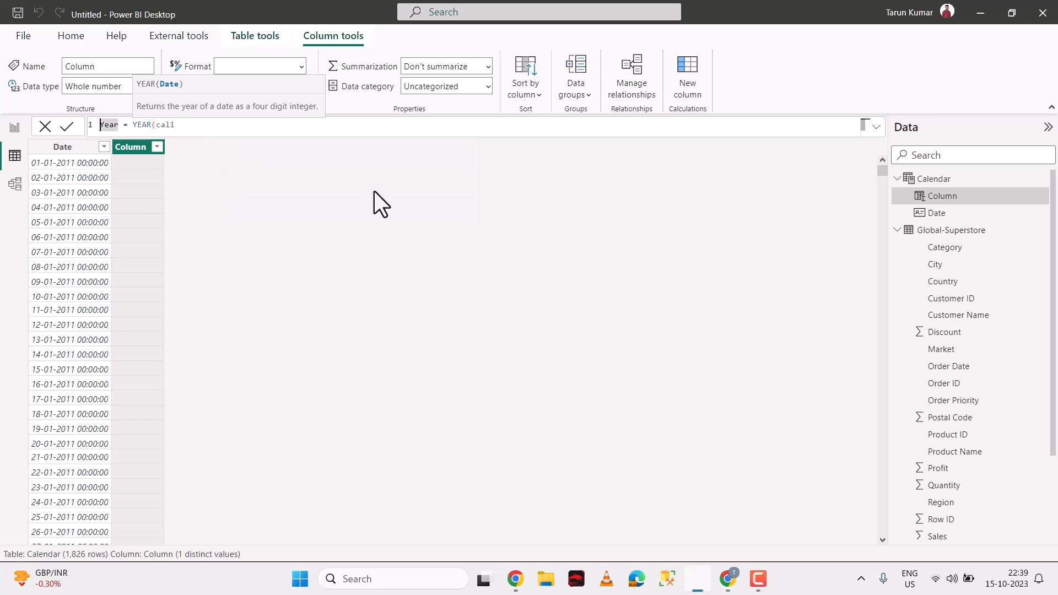
key(End)
key(BackSpace)
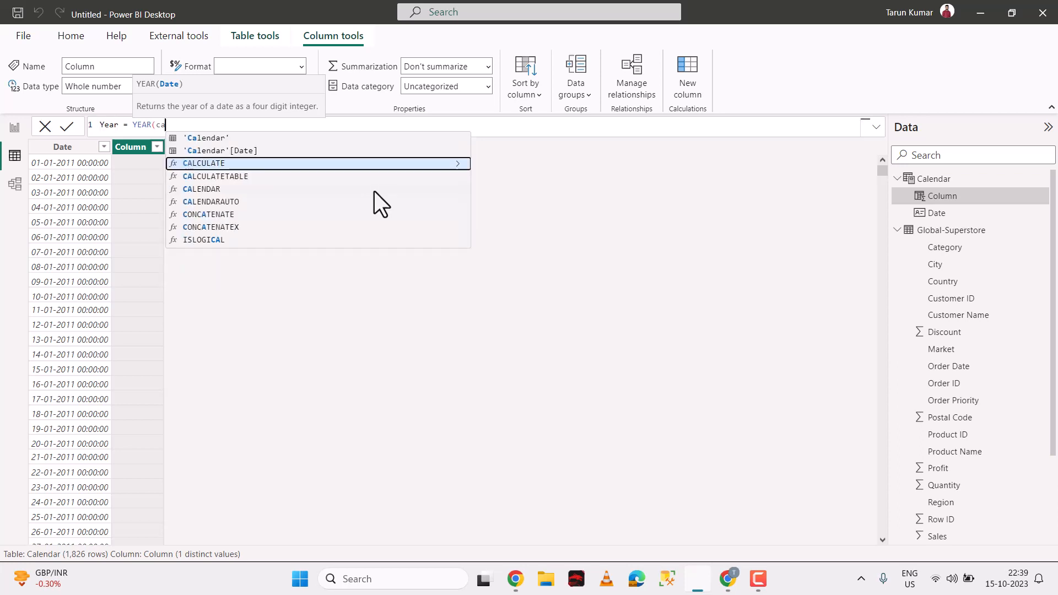
key(Up)
key(Tab)
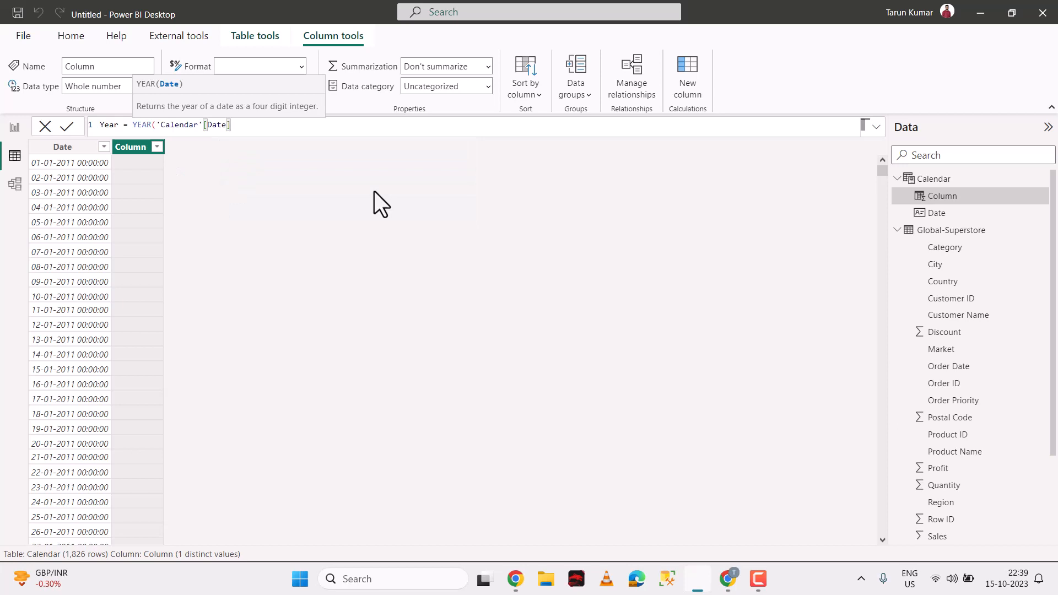
text())
key(Return)
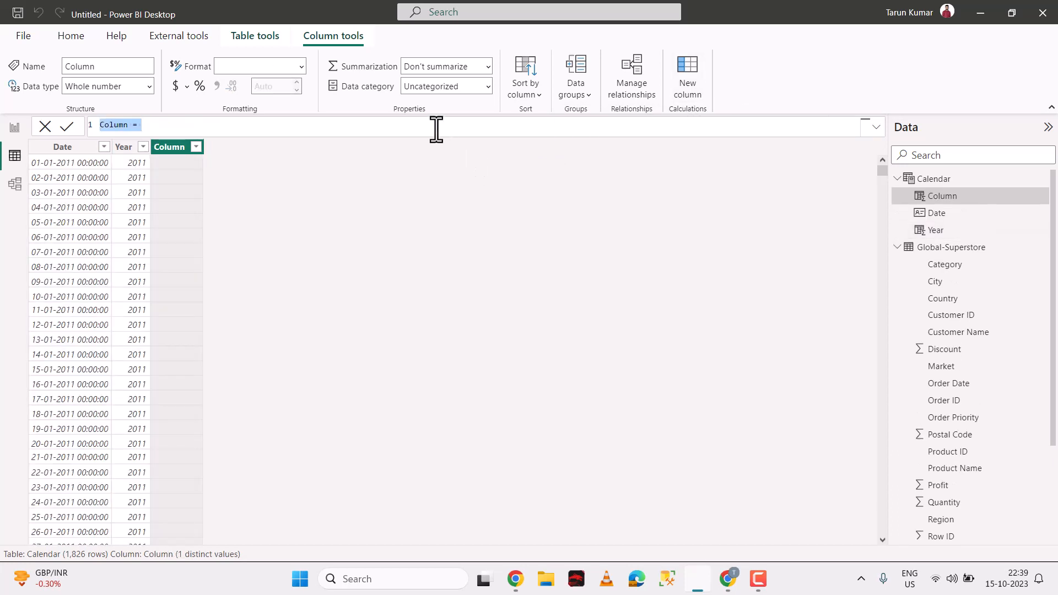
Step: Define another calculated column in the Calendar table as Month = MONTH('Calendar'[Date])
text(Month )
text(= mont)
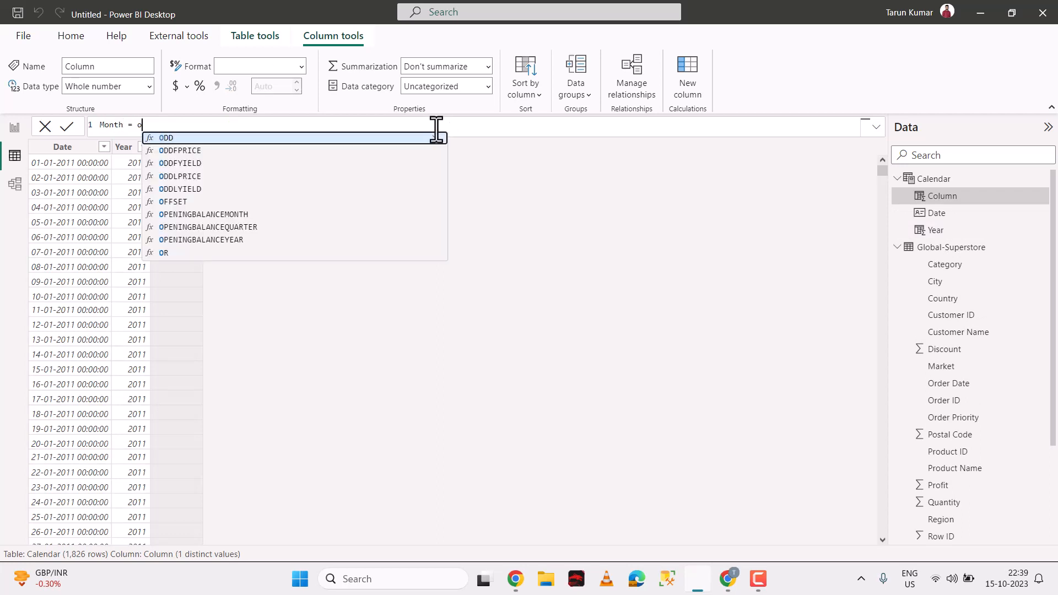
key(Tab)
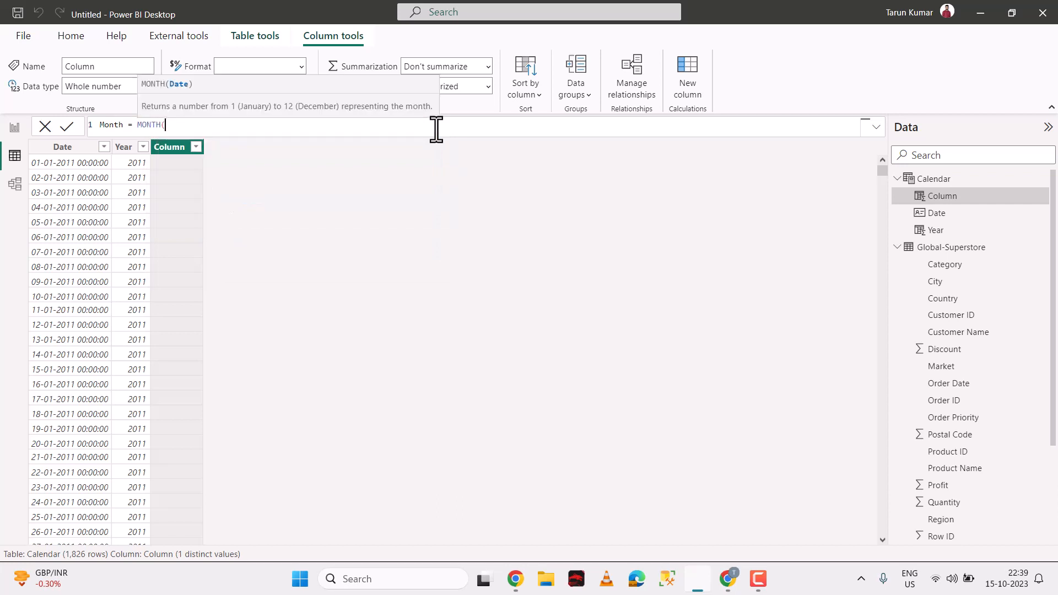
text(cal)
key(Up)
key(Up)
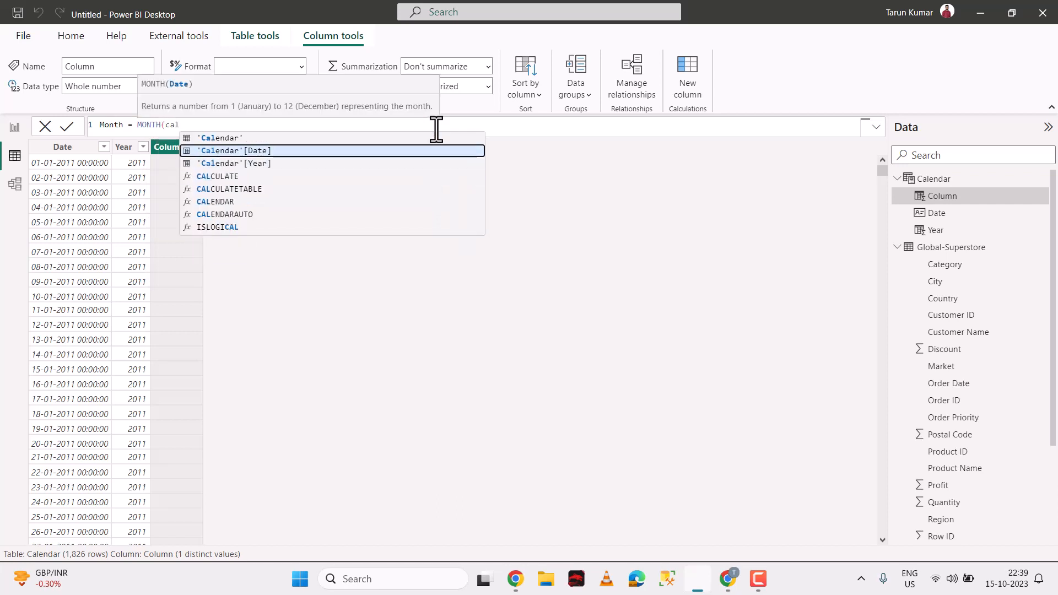
key(Tab)
text())
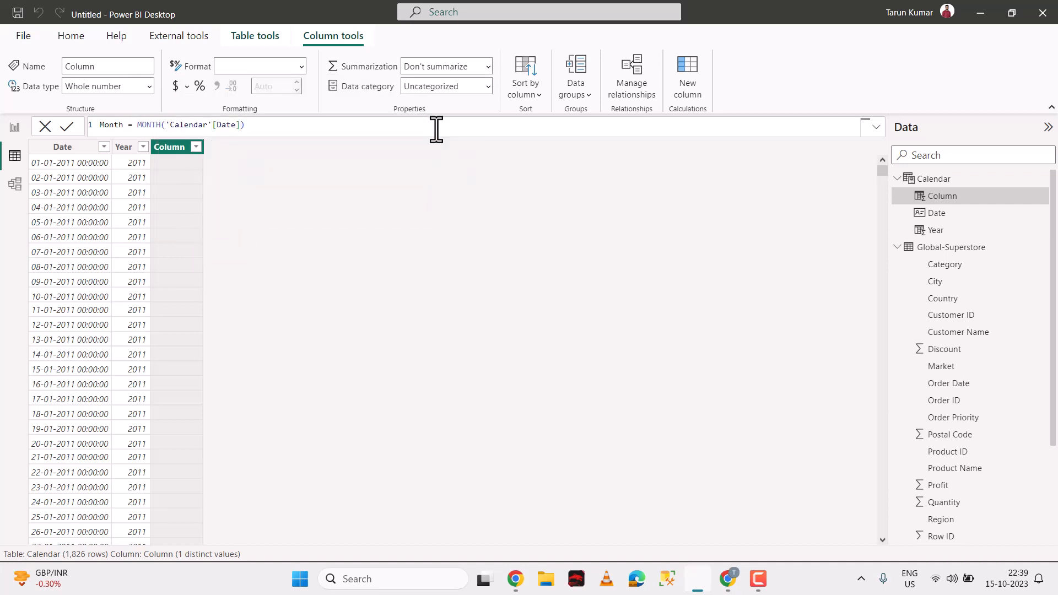
key(Return)
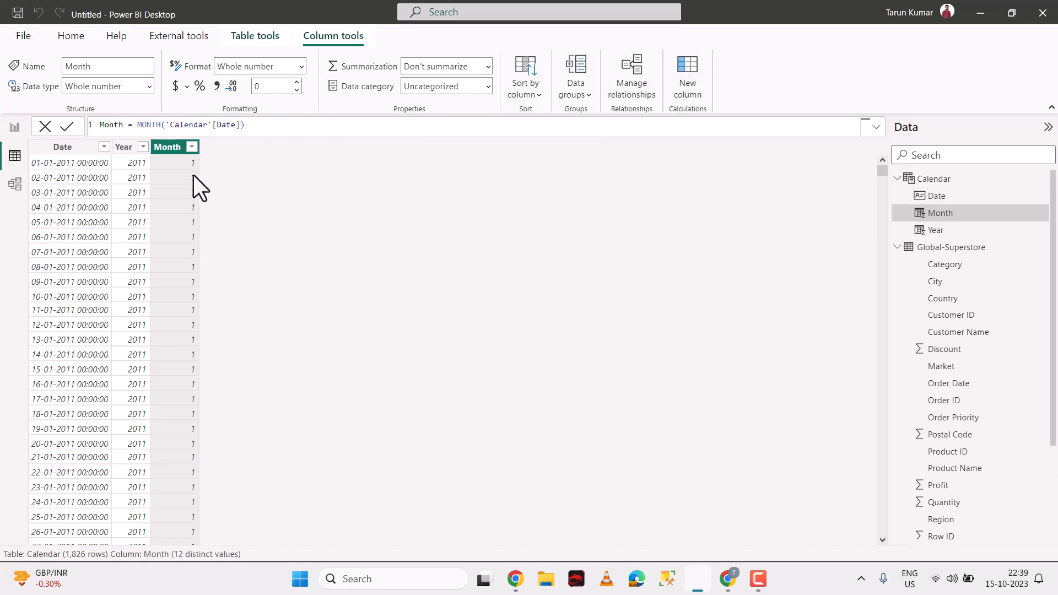
Step: Change the Month column's formula to FORMAT('Calendar'[Date],"mmm") to return abbreviated month names
double_click(158, 125)
key(BackSpace)
text(for)
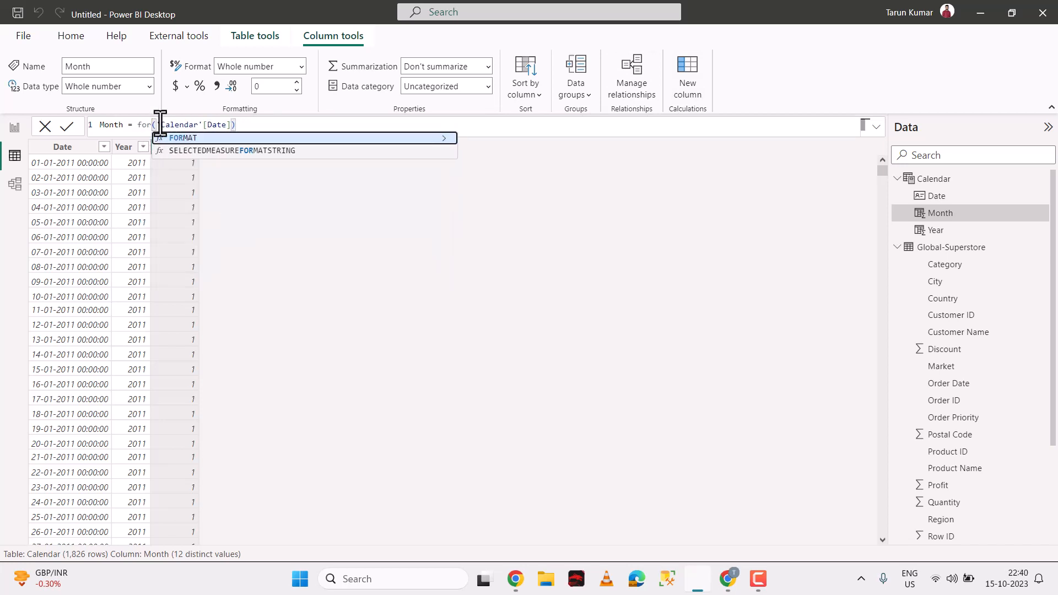
key(Tab)
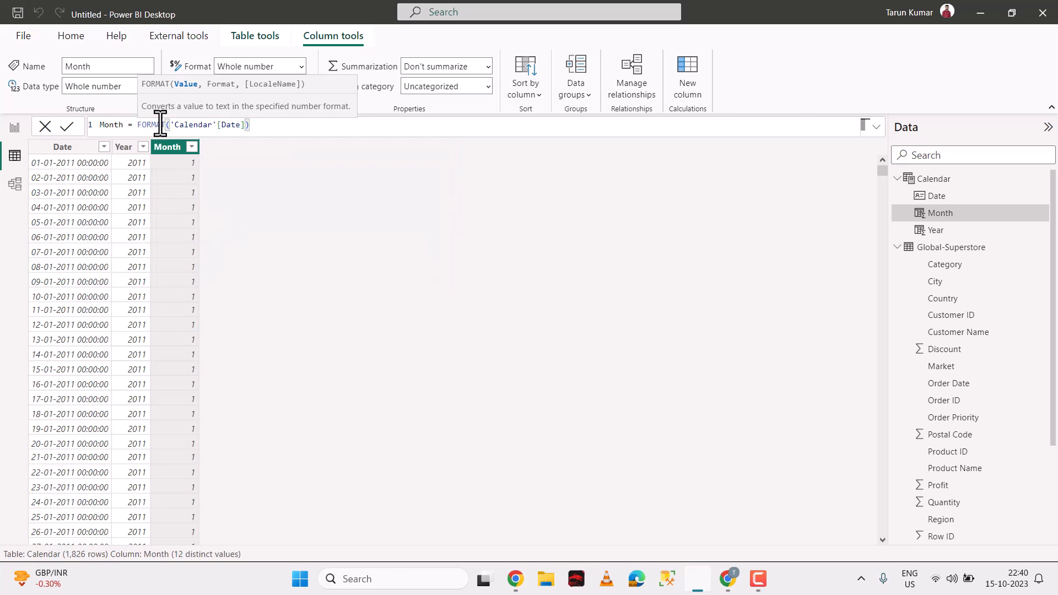
click(251, 127)
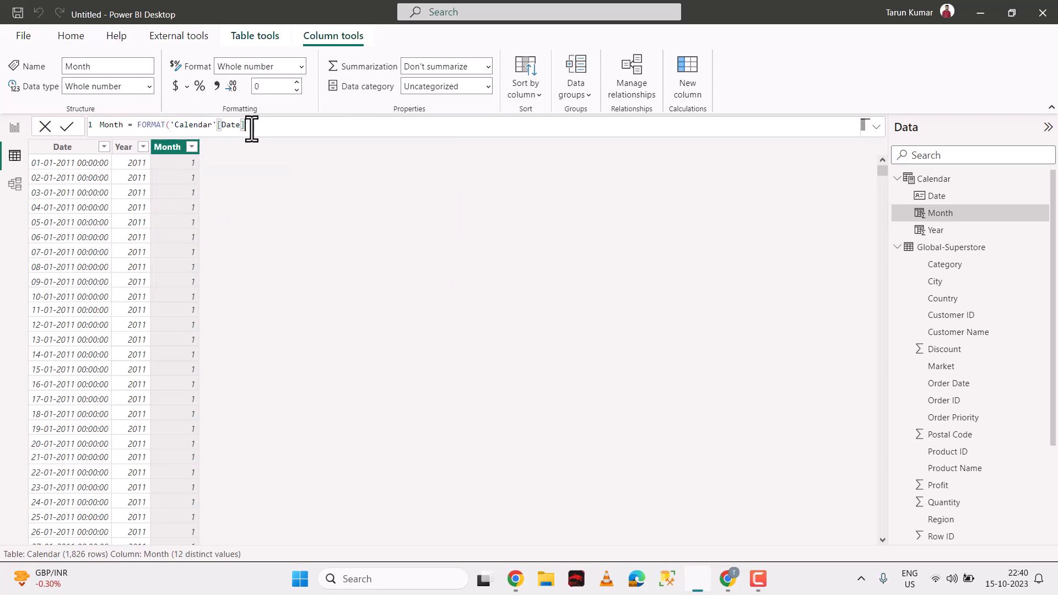
text(,)
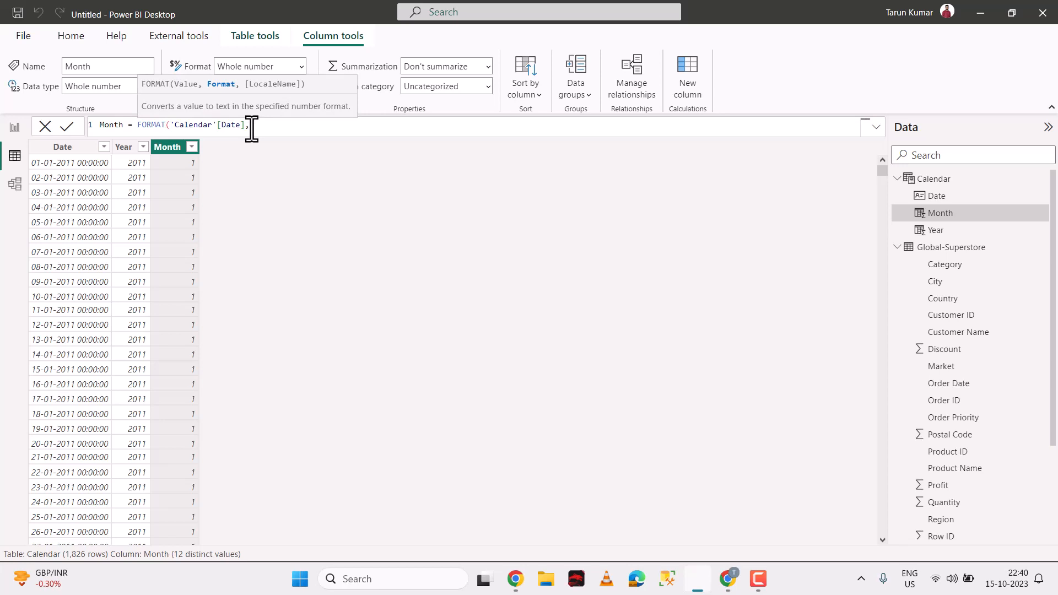
text("mmmm)
text())
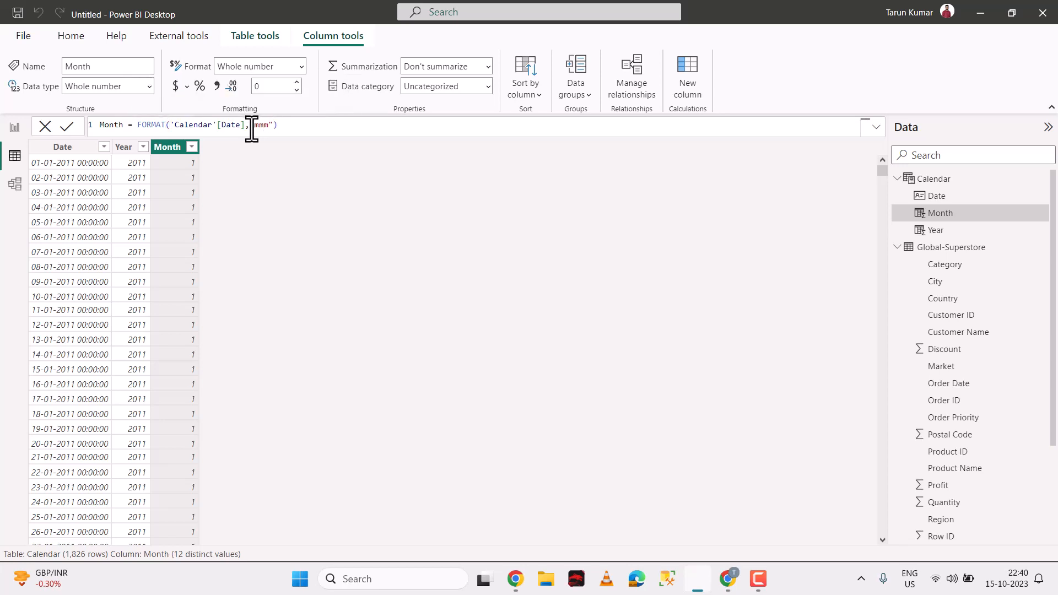
key(Return)
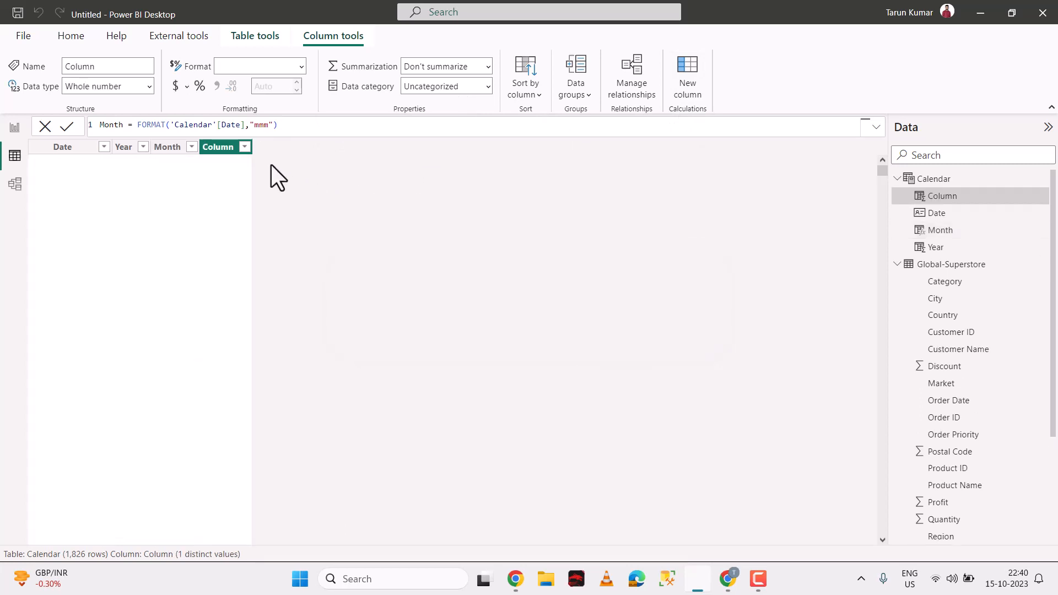
Step: Define a further calculated column in the Calendar table as Quarter = QUARTER('Calendar'[Date])
text(Quarter )
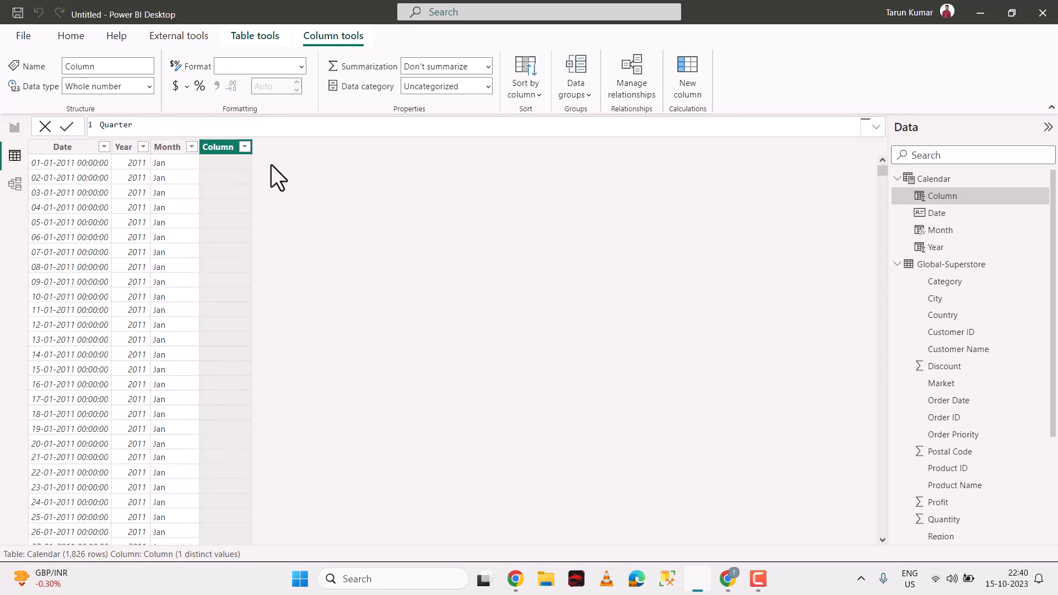
text(= Qua)
key(Tab)
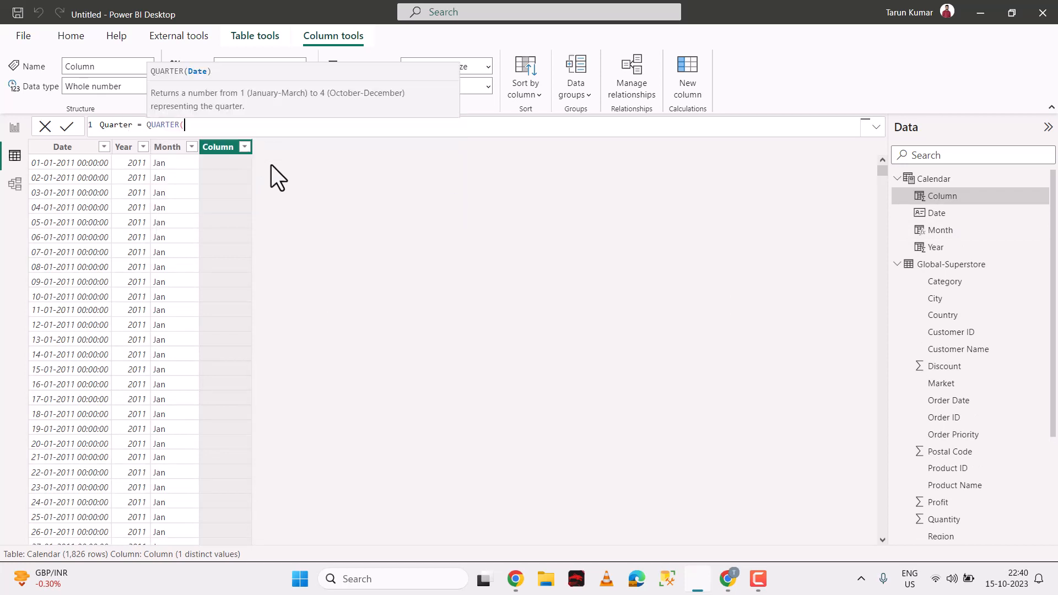
text(cal)
key(Tab)
text())
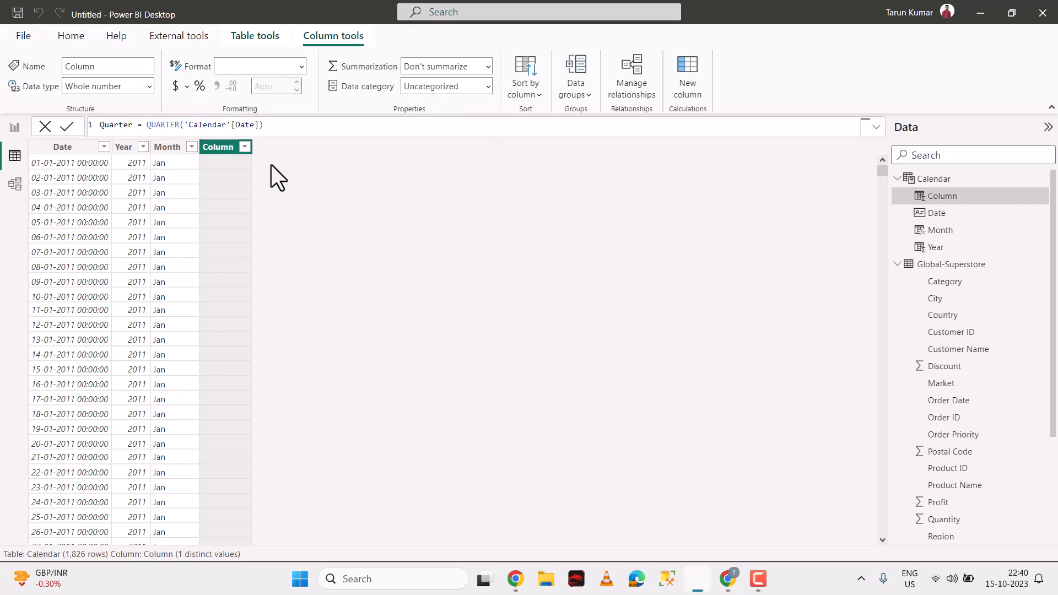
key(Return)
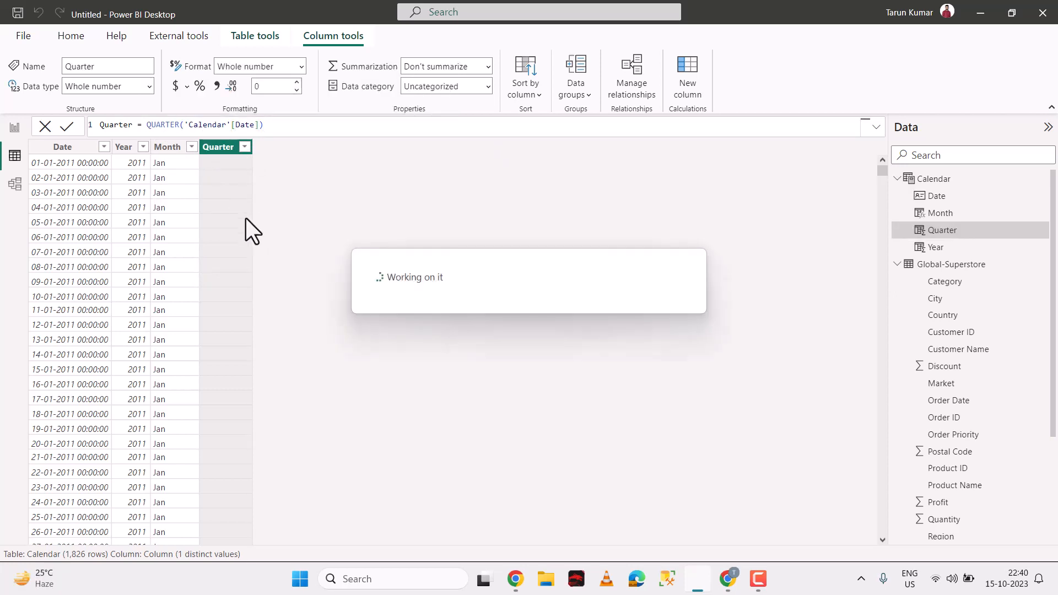
Step: Populate the empty column chart on report Page 1 with Sales on the Y-axis and the Calendar table's Year on the X-axis
click(14, 128)
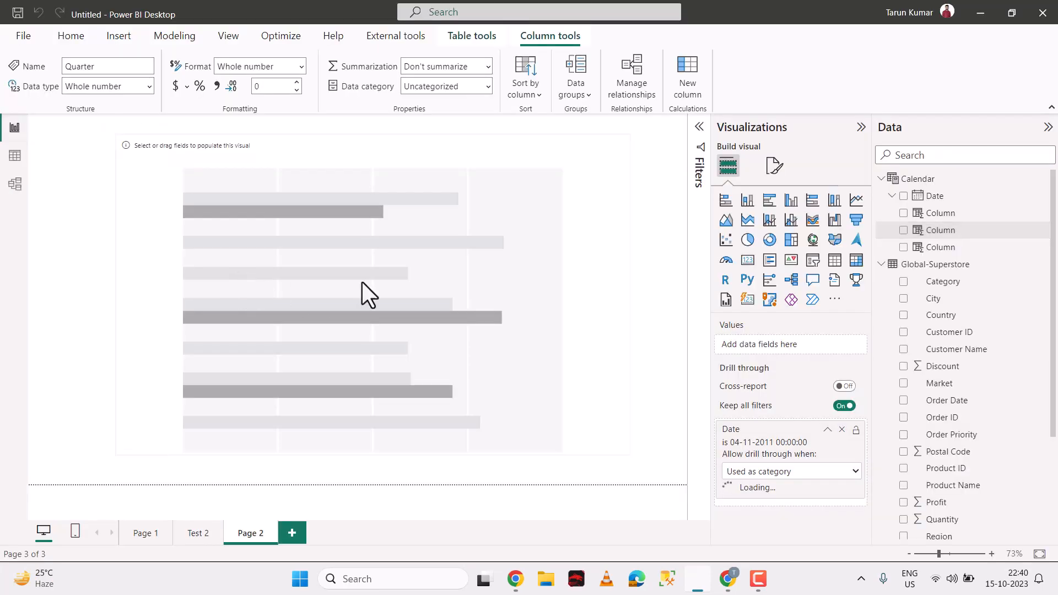
click(143, 534)
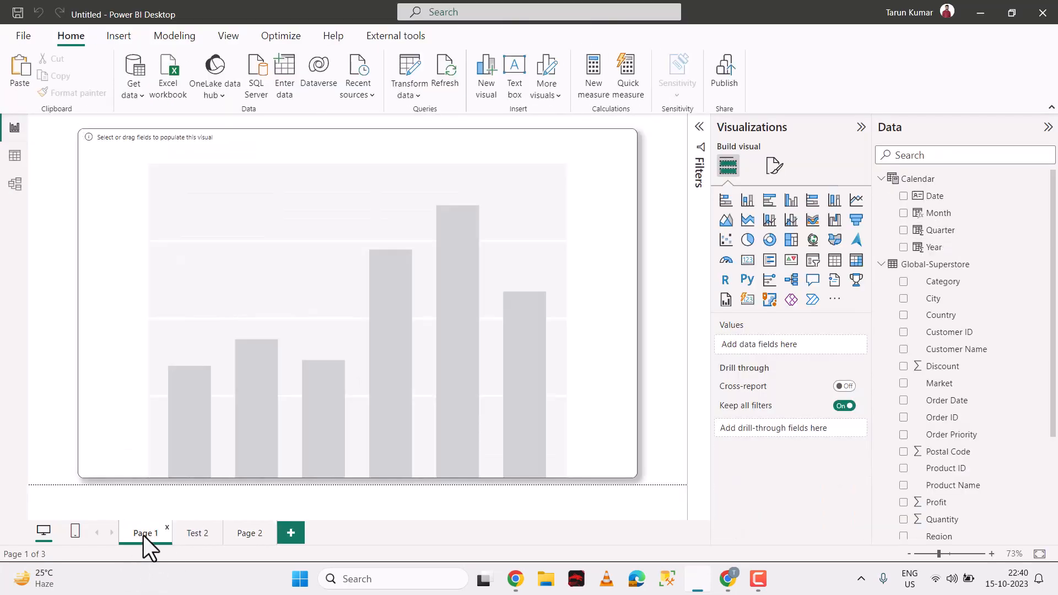
click(219, 272)
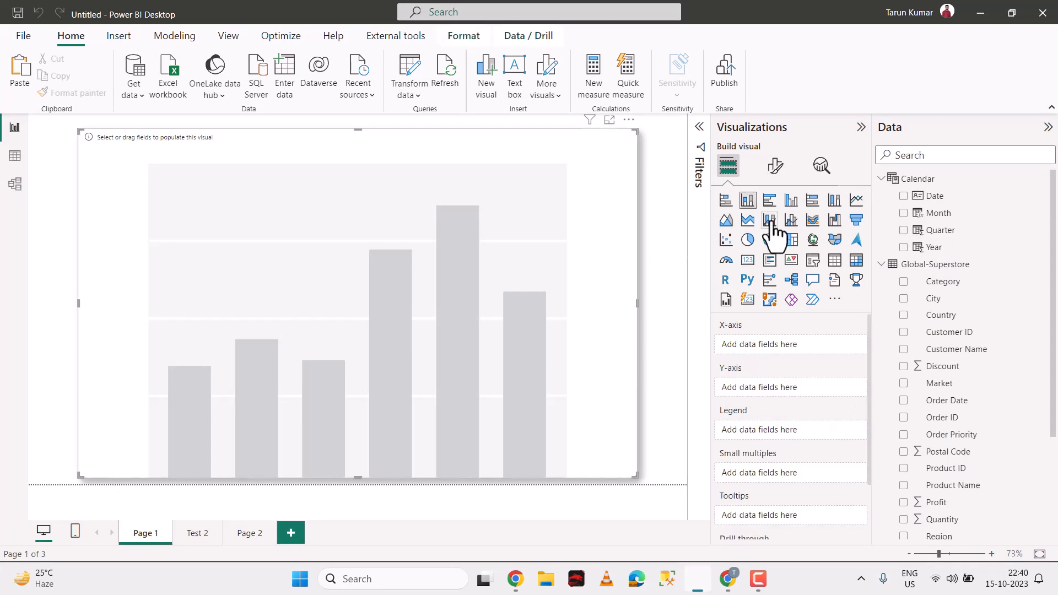
scroll(973, 455, down, 2)
scroll(974, 454, down, 2)
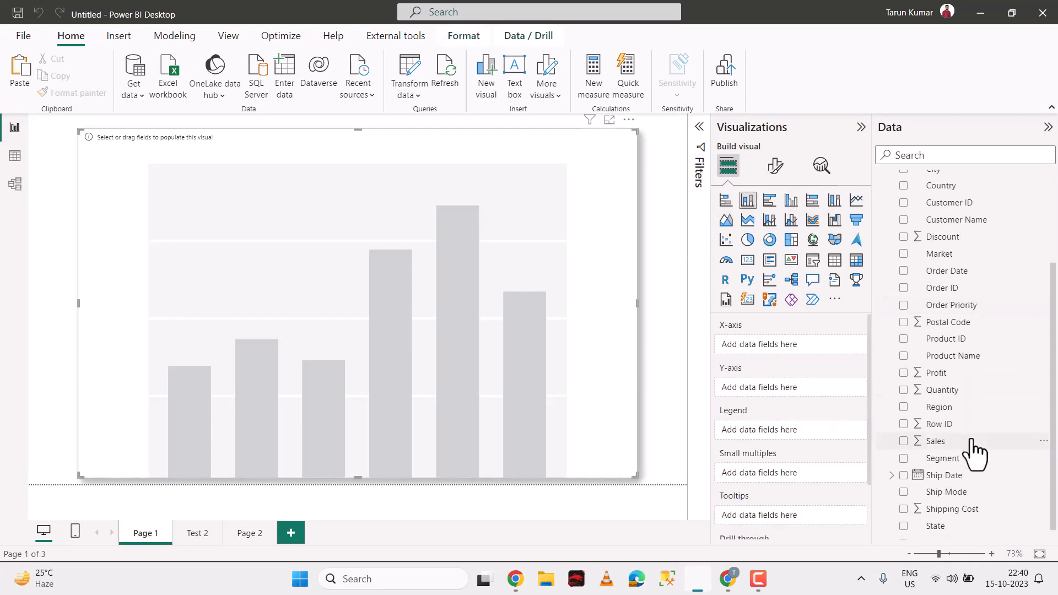
scroll(976, 455, down, 1)
scroll(971, 448, up, 5)
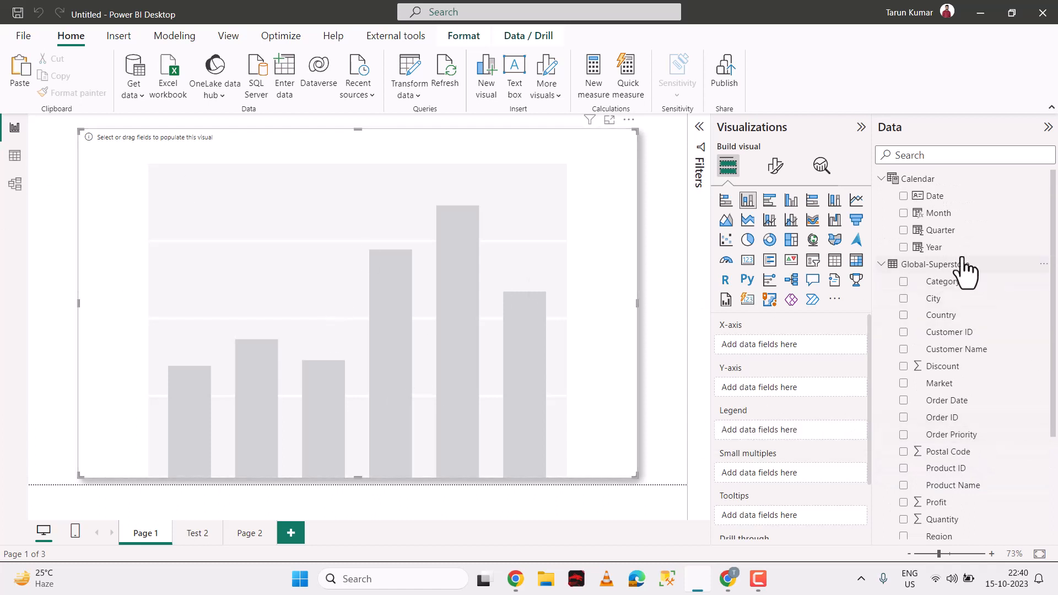
scroll(945, 414, down, 3)
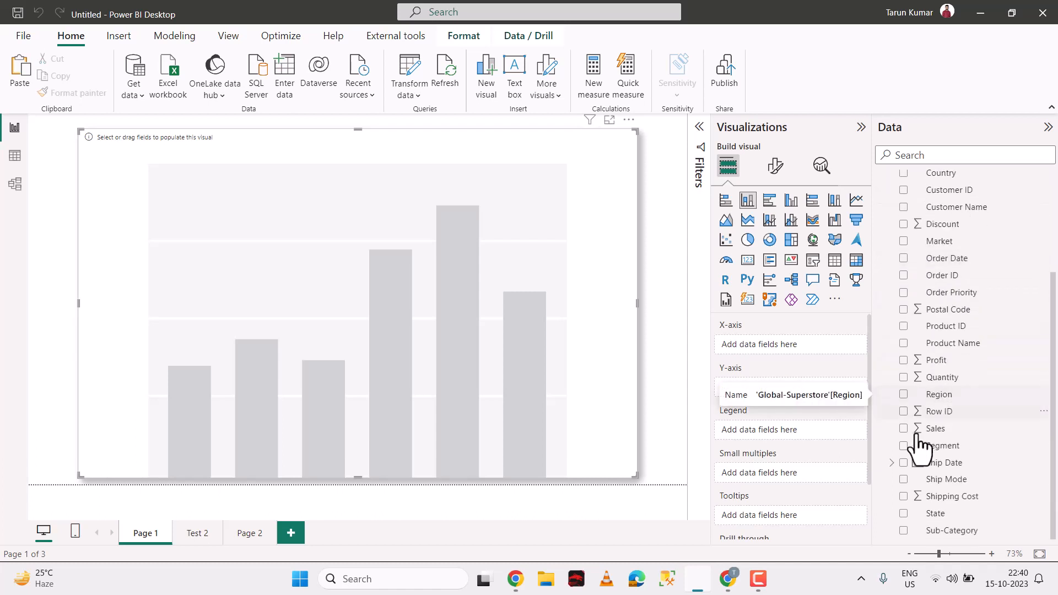
drag(909, 435, 787, 393)
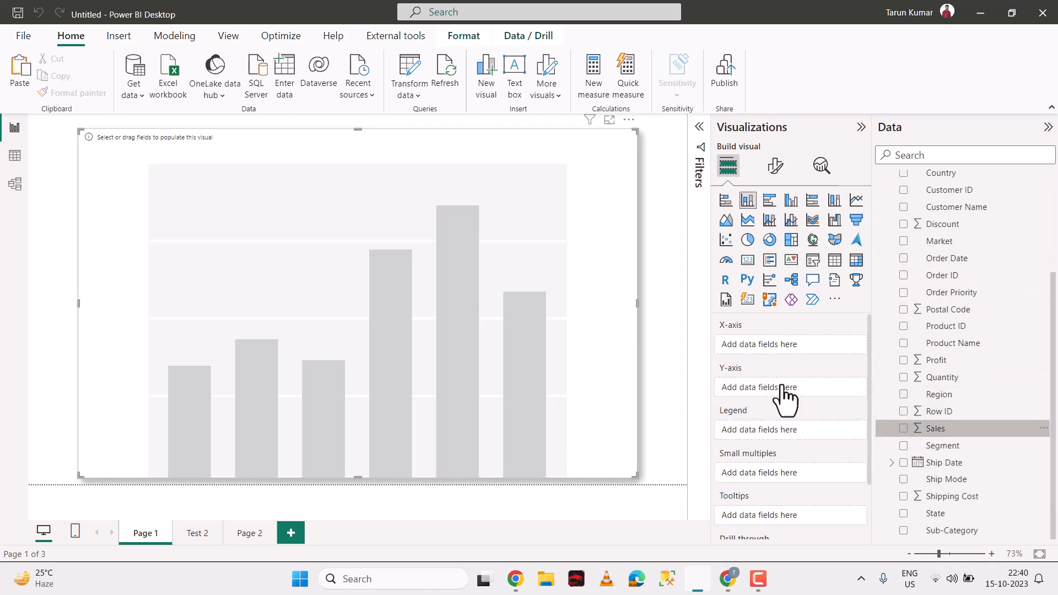
scroll(964, 243, up, 3)
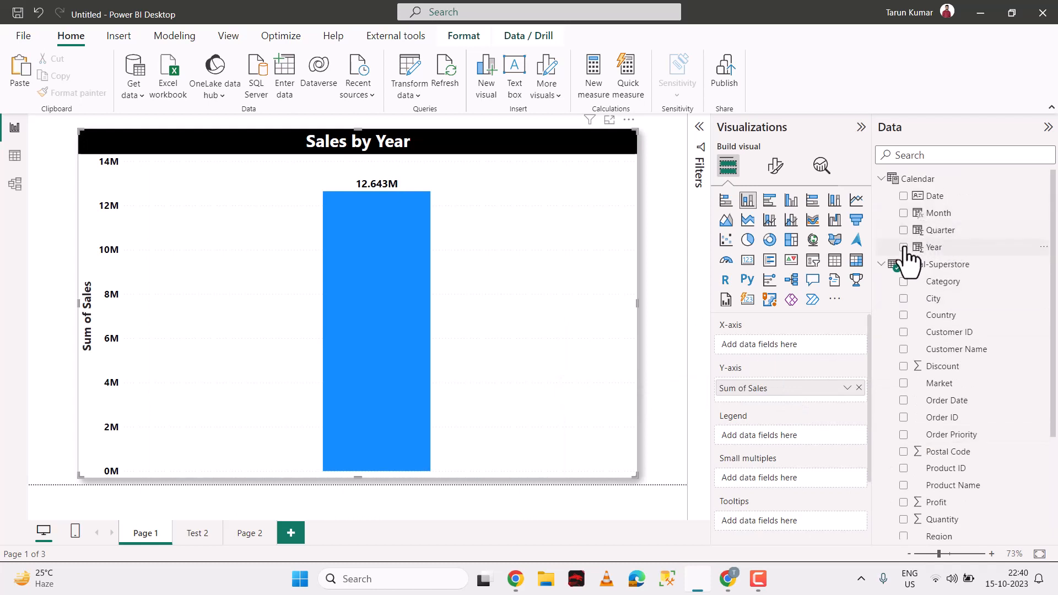
drag(904, 248, 758, 344)
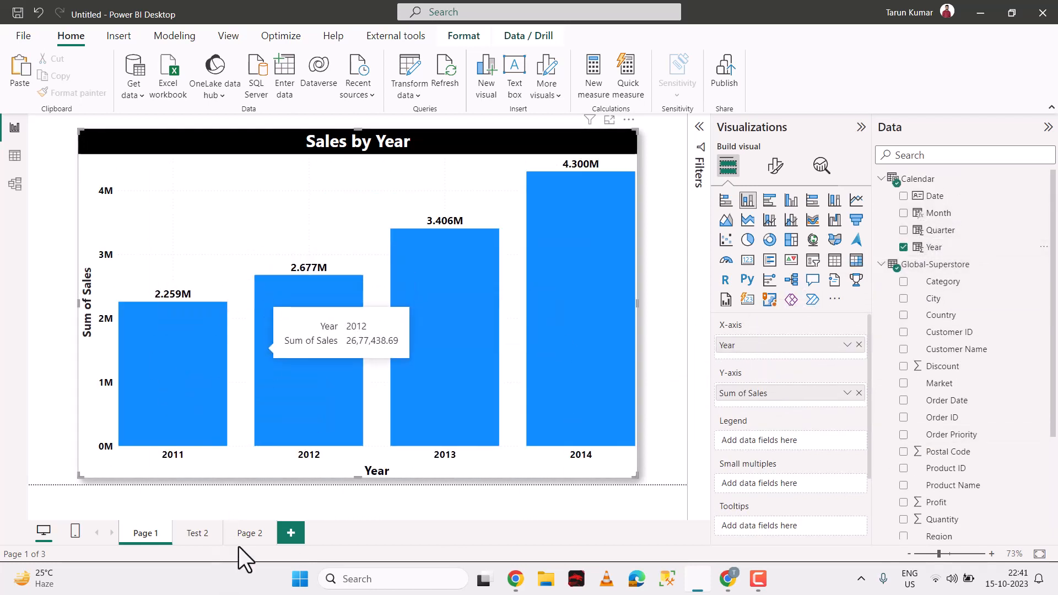
Step: Select the empty bar chart on report Page 2 and find its Global-Superstore source fields
click(247, 534)
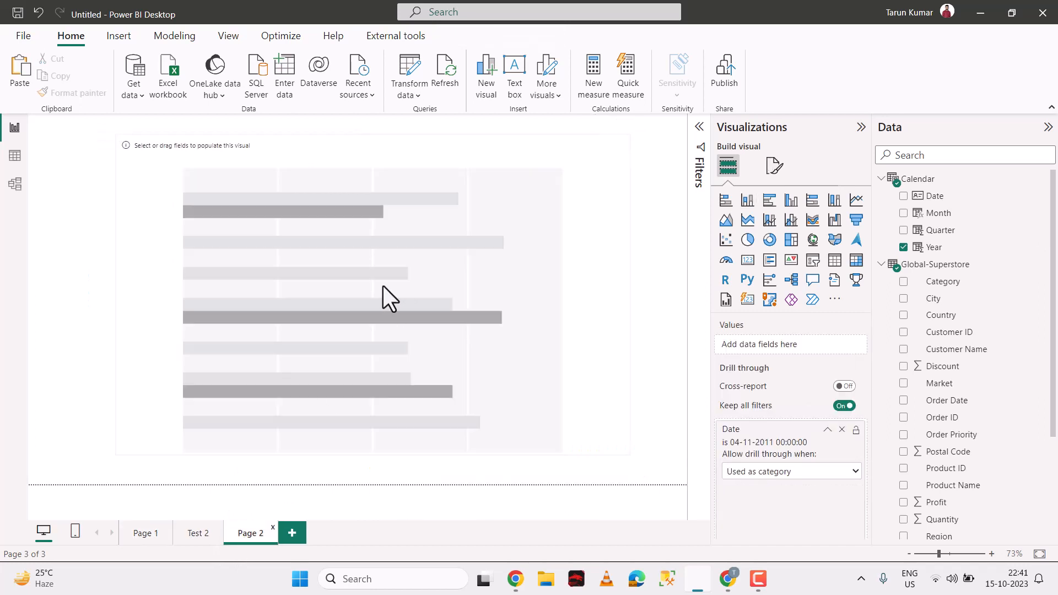
click(532, 385)
scroll(964, 436, down, 3)
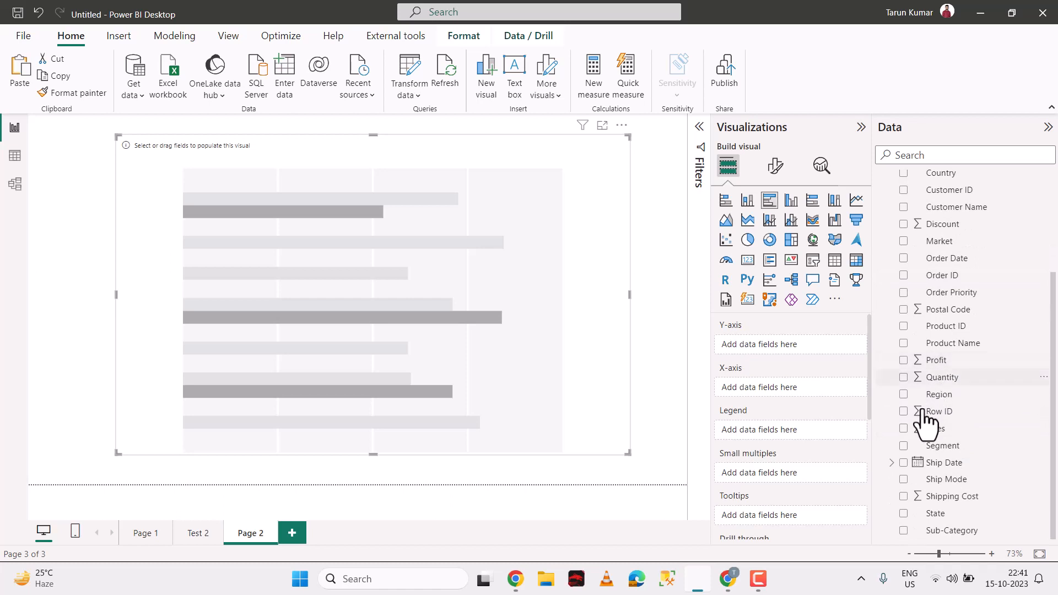
scroll(944, 353, up, 3)
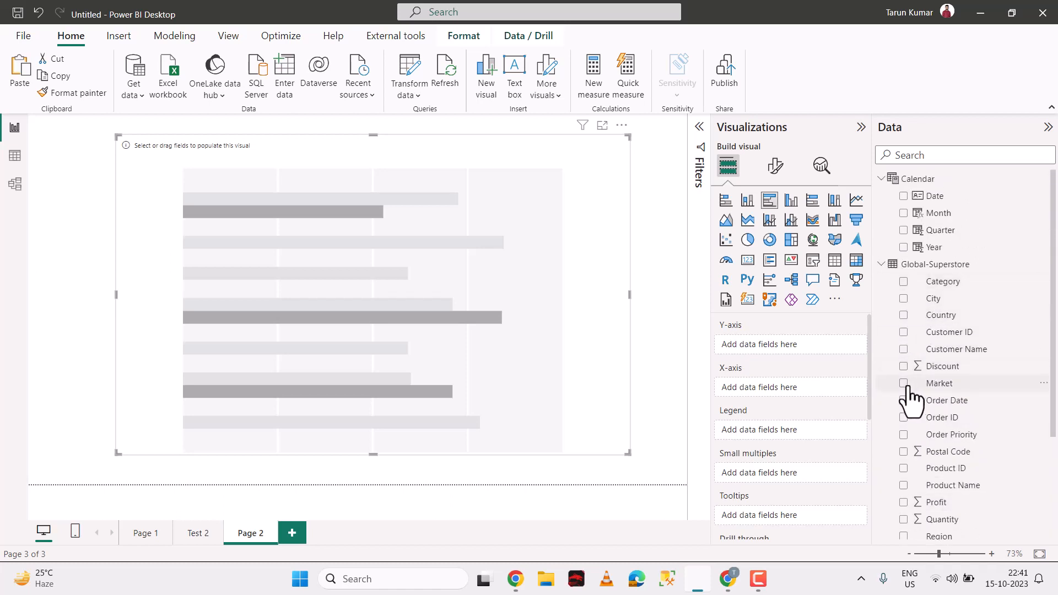
scroll(948, 465, down, 3)
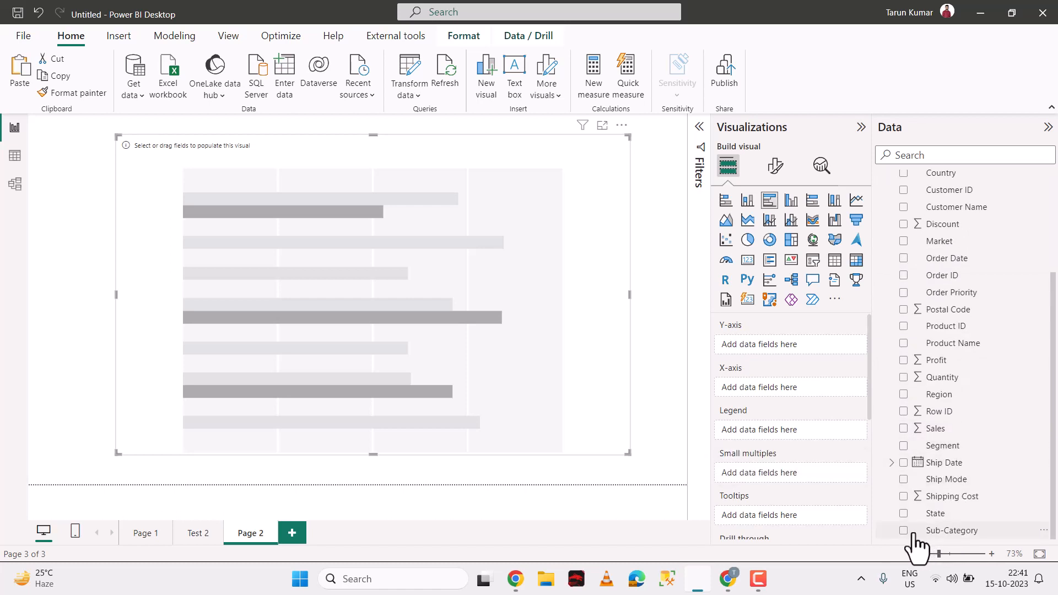
drag(909, 533, 756, 393)
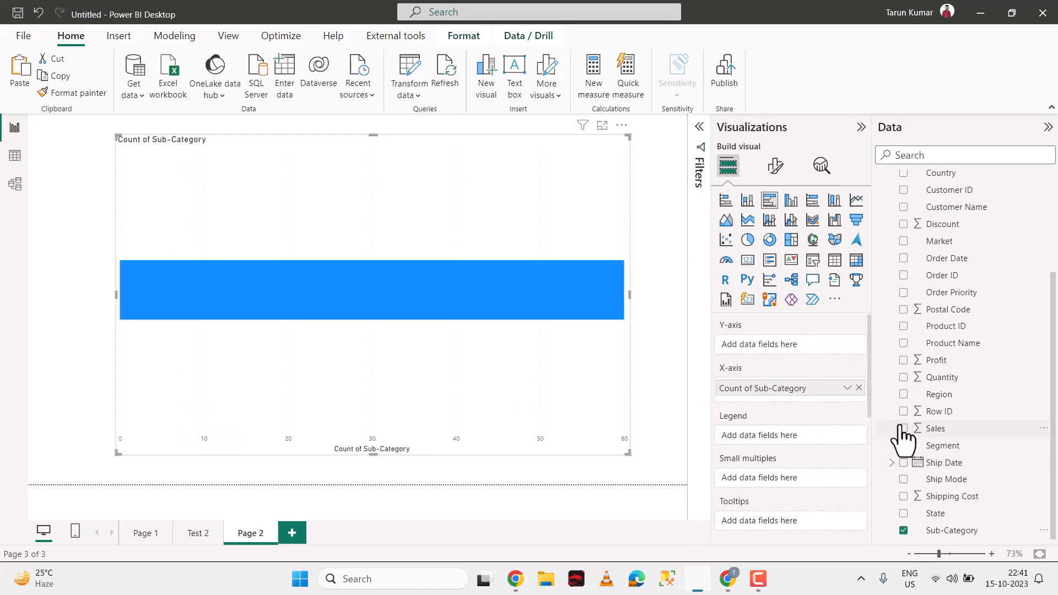
drag(906, 430, 776, 346)
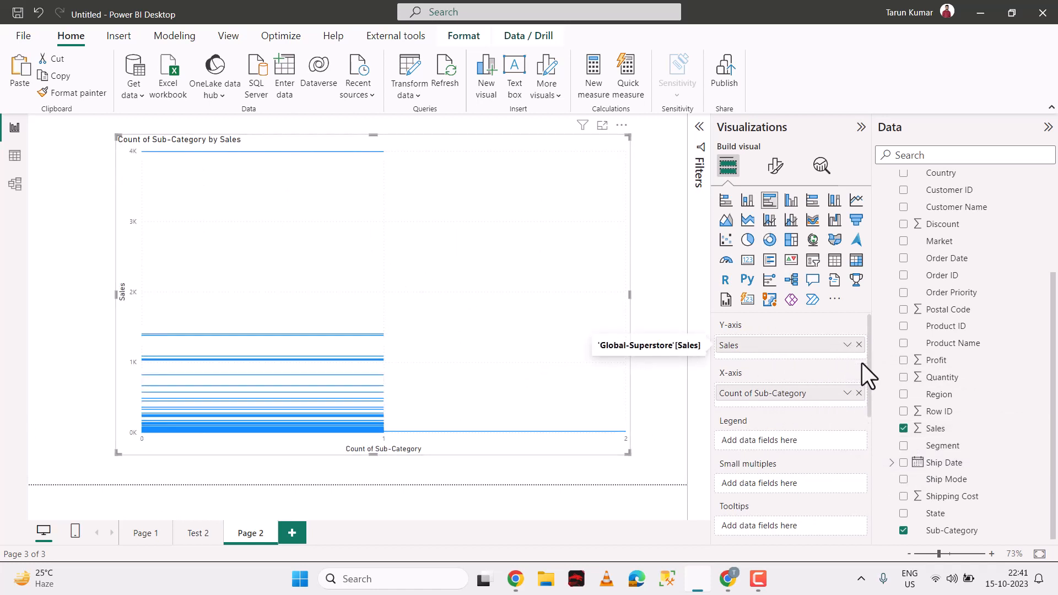
click(859, 345)
click(859, 388)
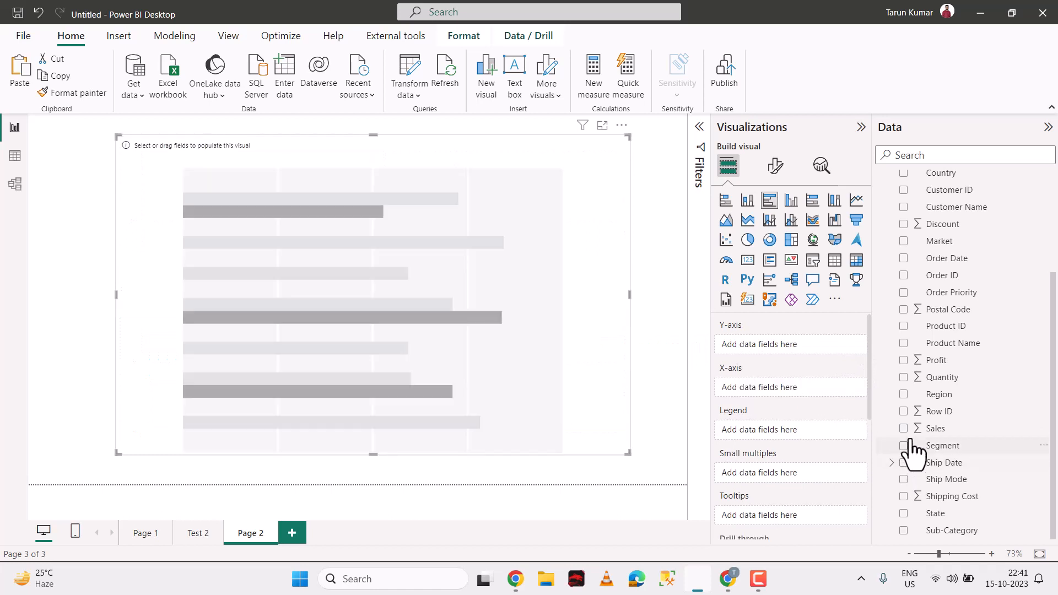
Step: Populate the Page 2 bar chart with Sales on the X-axis and Sub-Category on the Y-axis
click(905, 429)
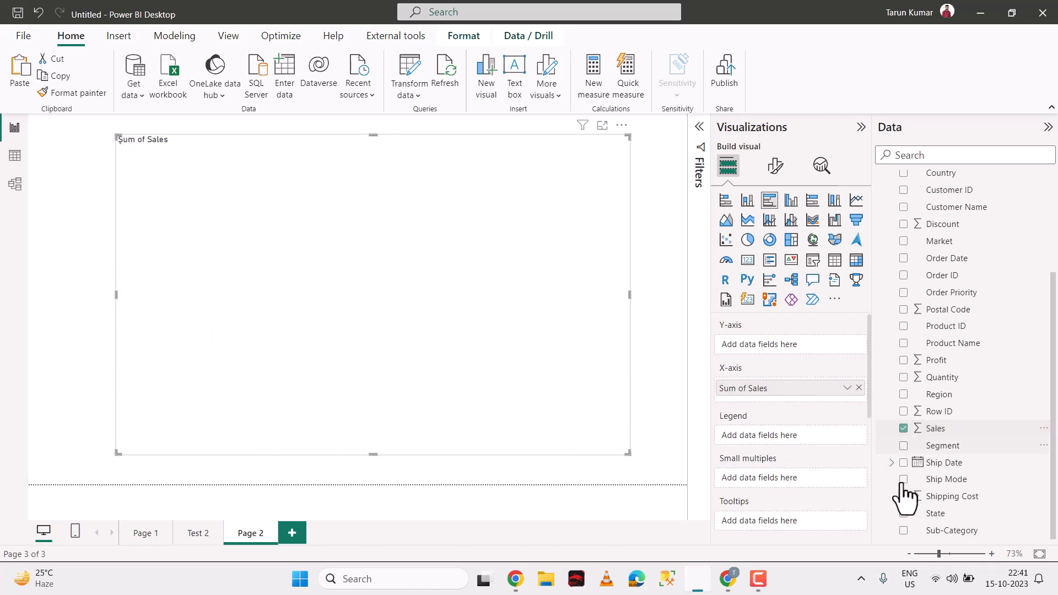
click(904, 531)
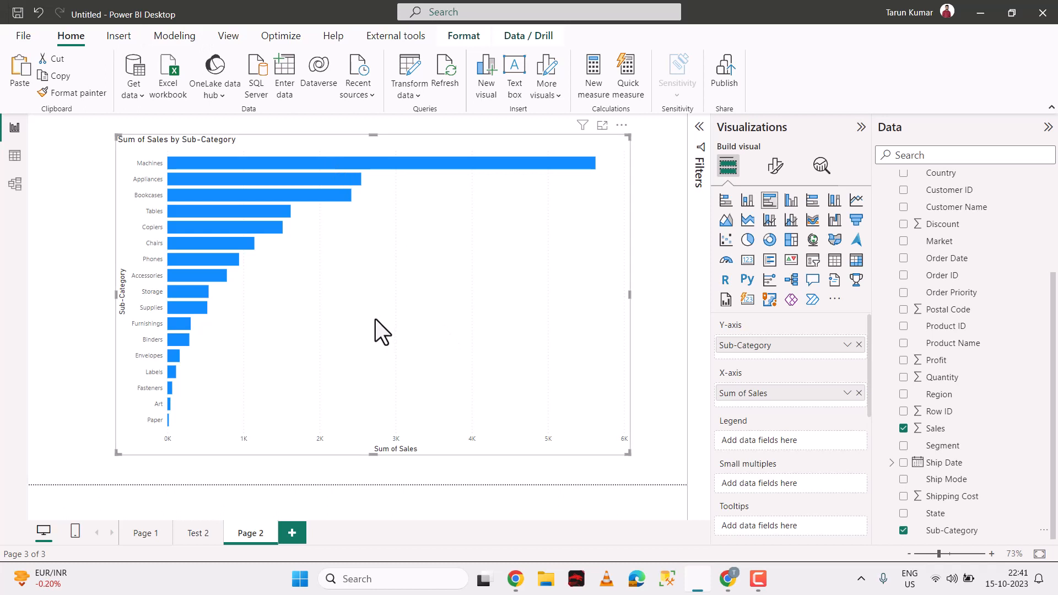
scroll(1003, 349, up, 3)
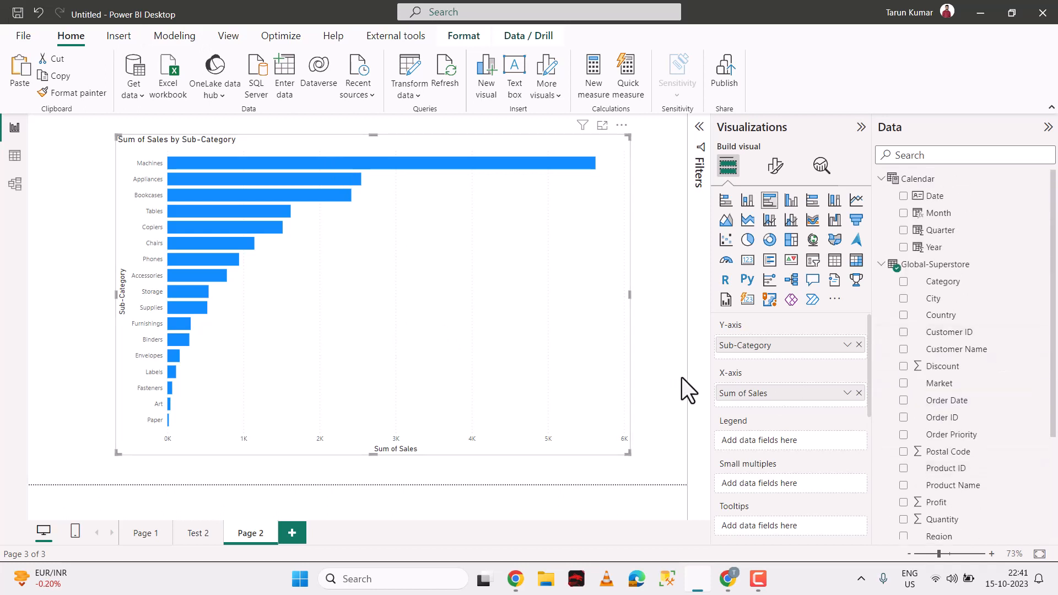
Step: Remove the filtered Date field from Page 2's drill-through and add the Calendar table's Date there again
click(776, 165)
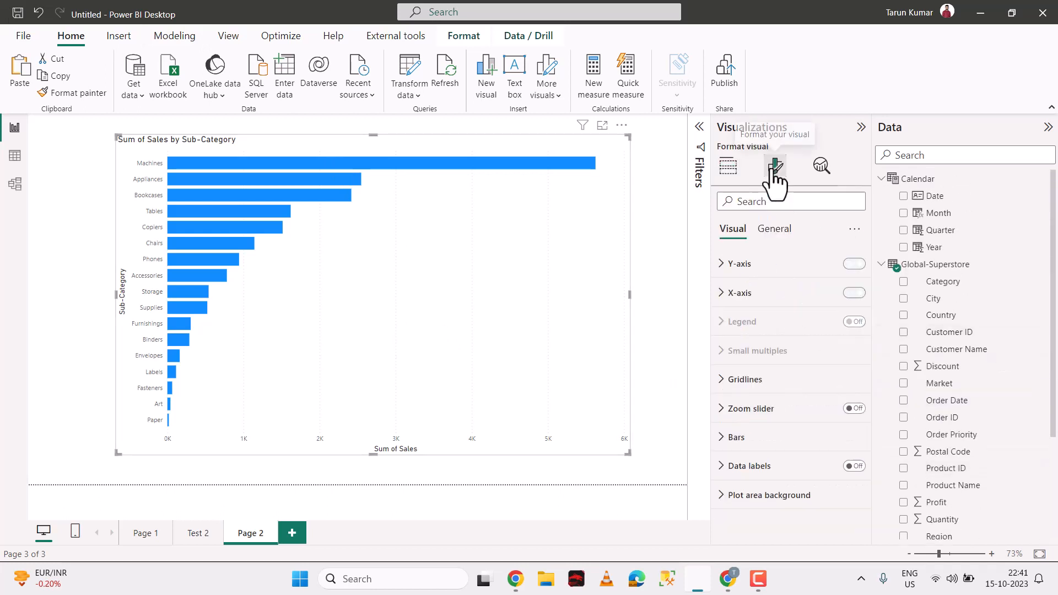
click(730, 166)
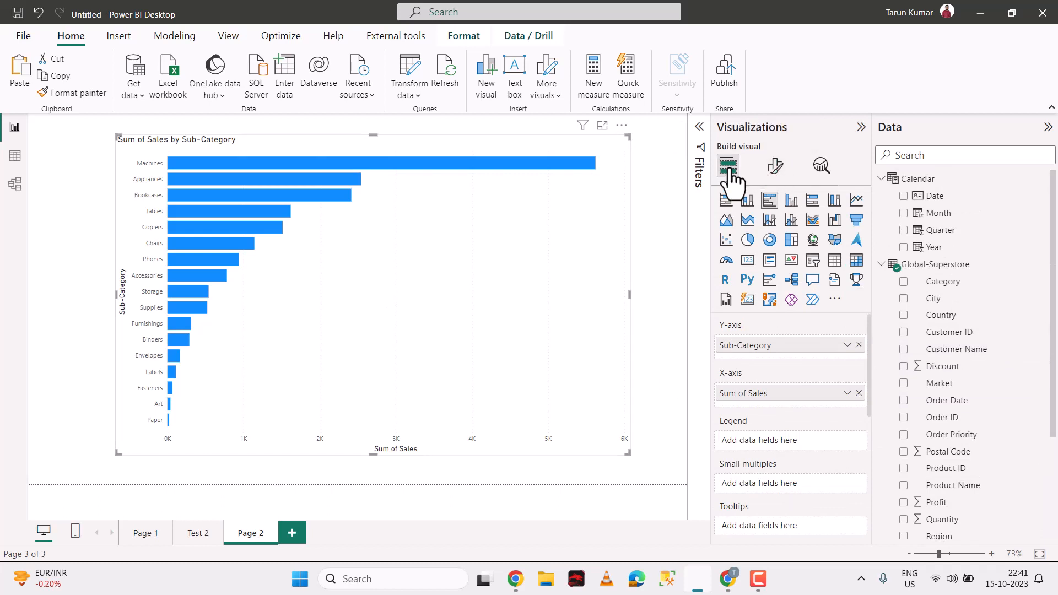
scroll(755, 380, down, 6)
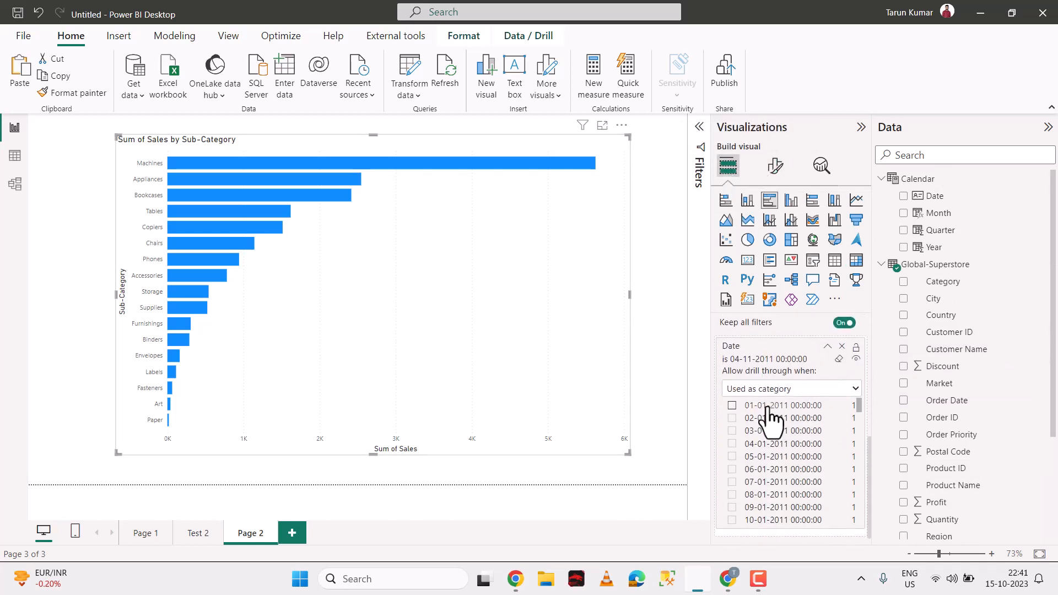
click(842, 347)
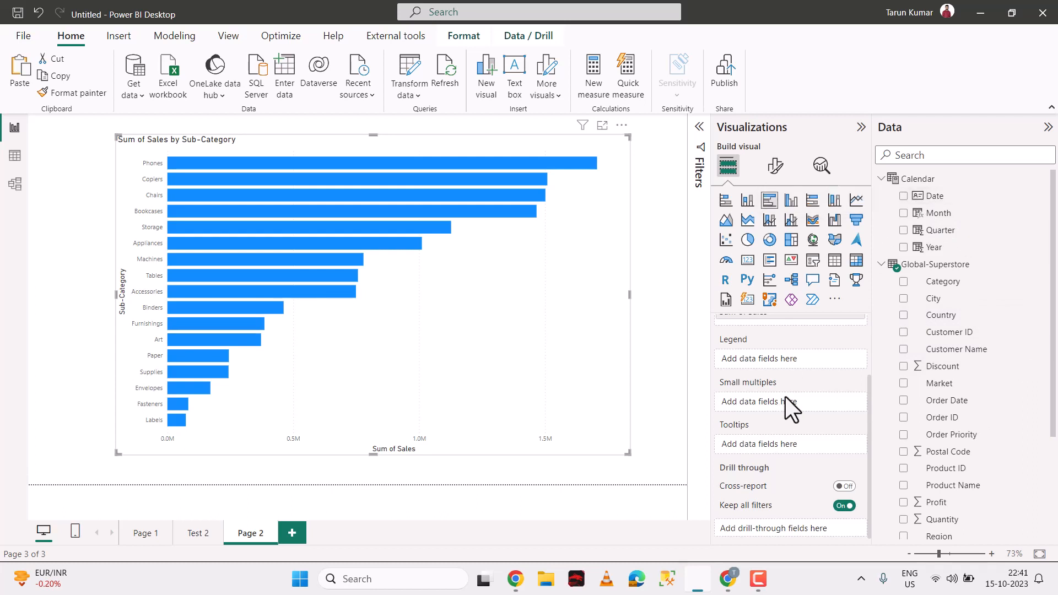
drag(906, 200, 775, 524)
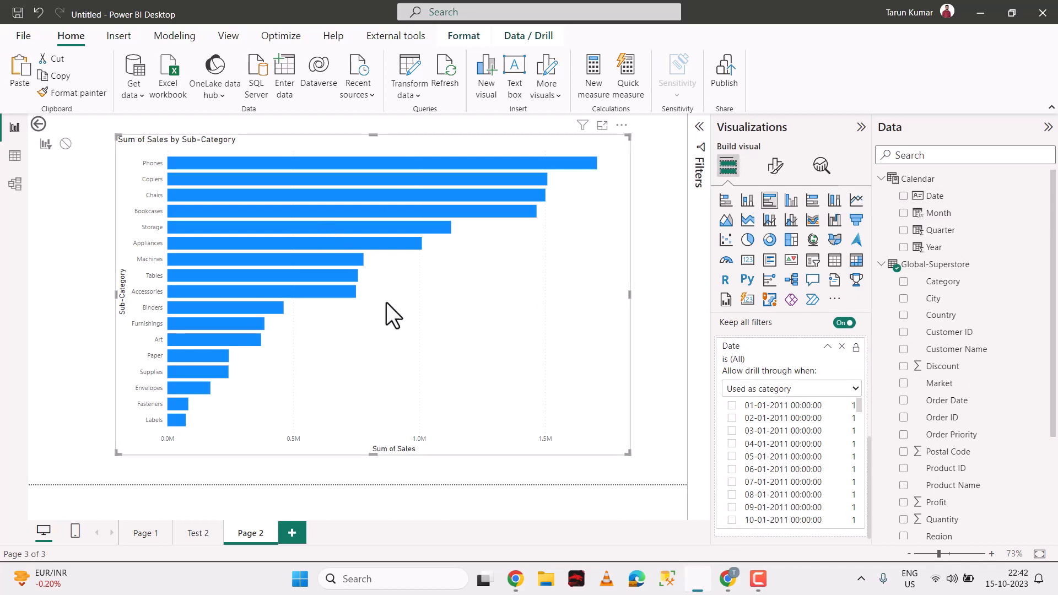
Step: Turn on data labels for the Sales by Sub-Category bar chart on Page 2
click(775, 167)
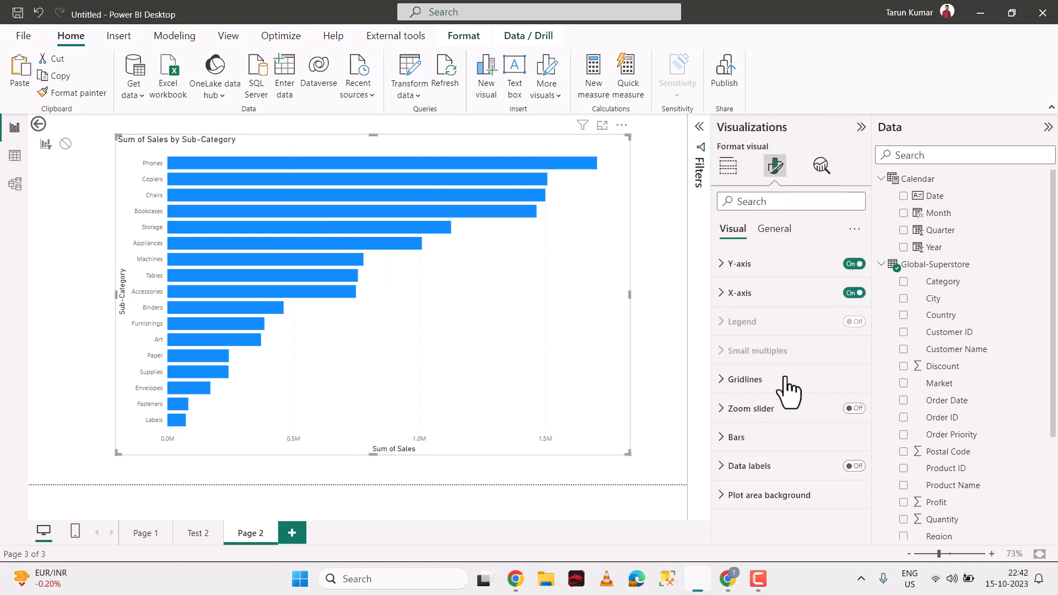
click(854, 466)
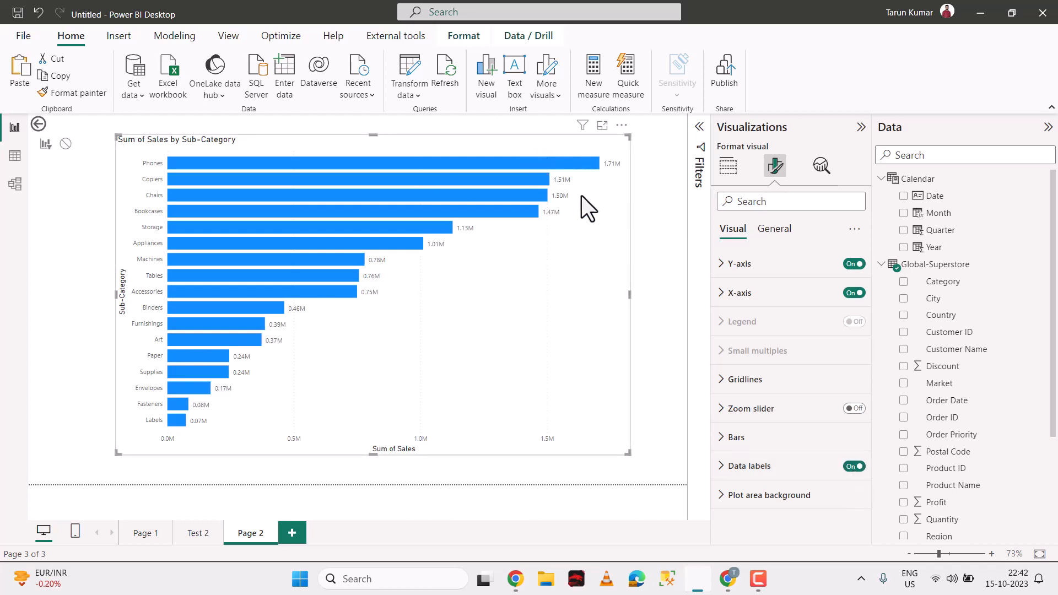
click(736, 166)
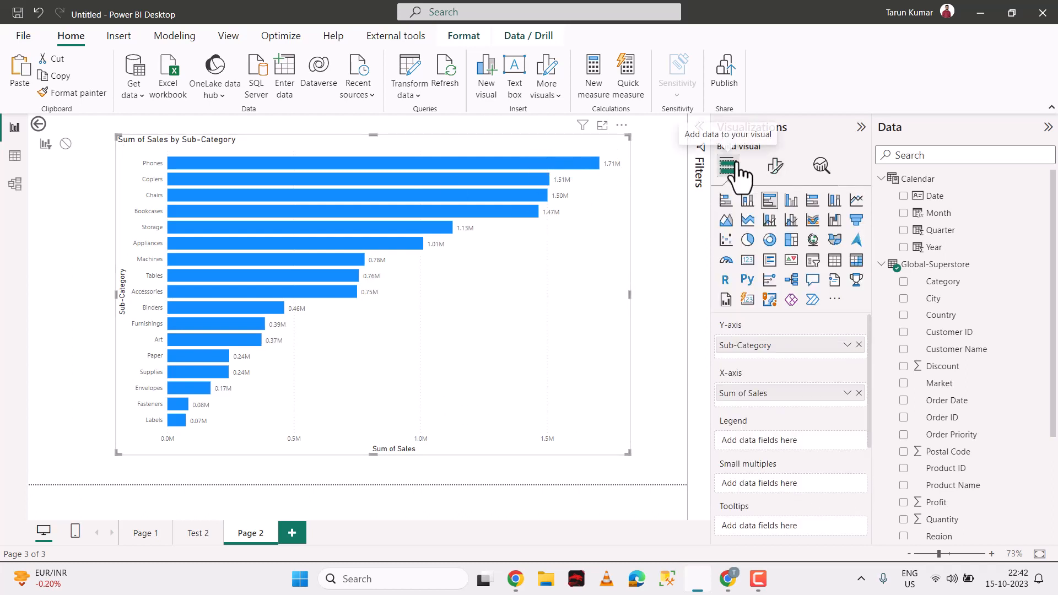
scroll(813, 457, down, 5)
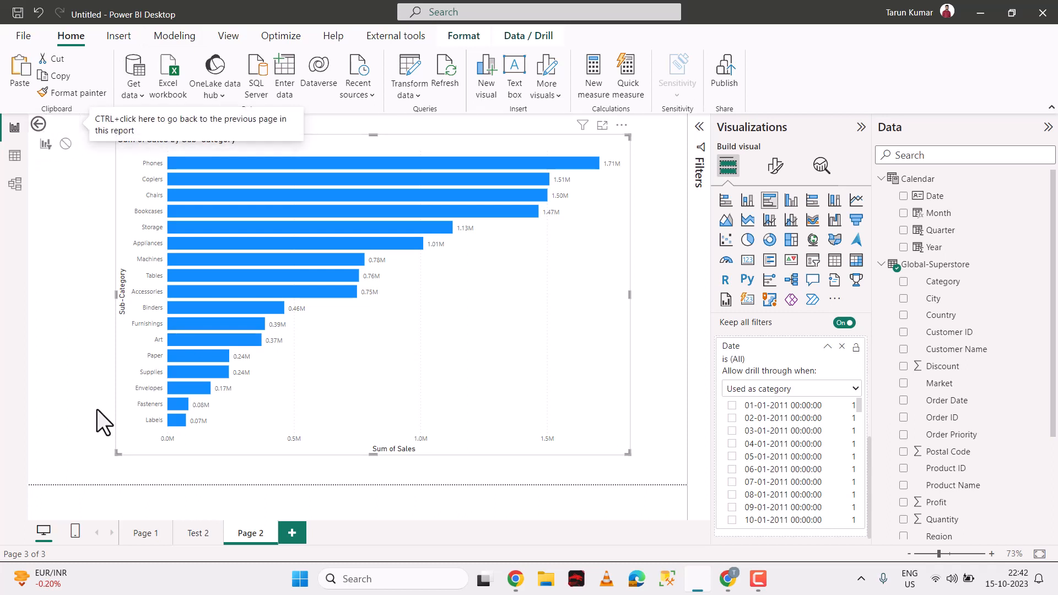
Step: Check whether the 2013 column of the Page 1 Sales by Year chart offers a drill-through option
click(145, 533)
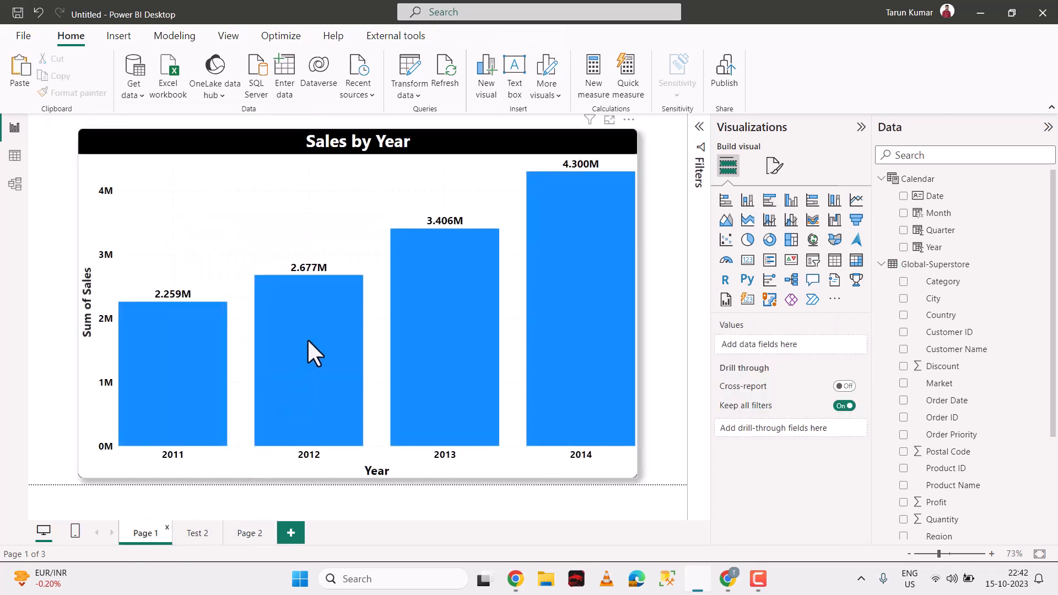
mouse_move(416, 378)
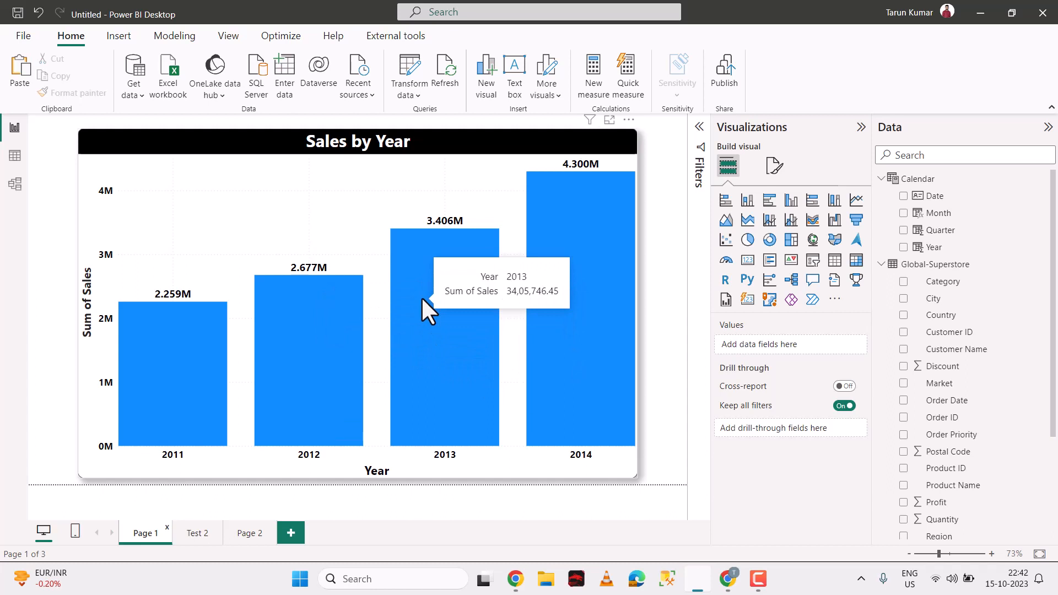
right_click(421, 296)
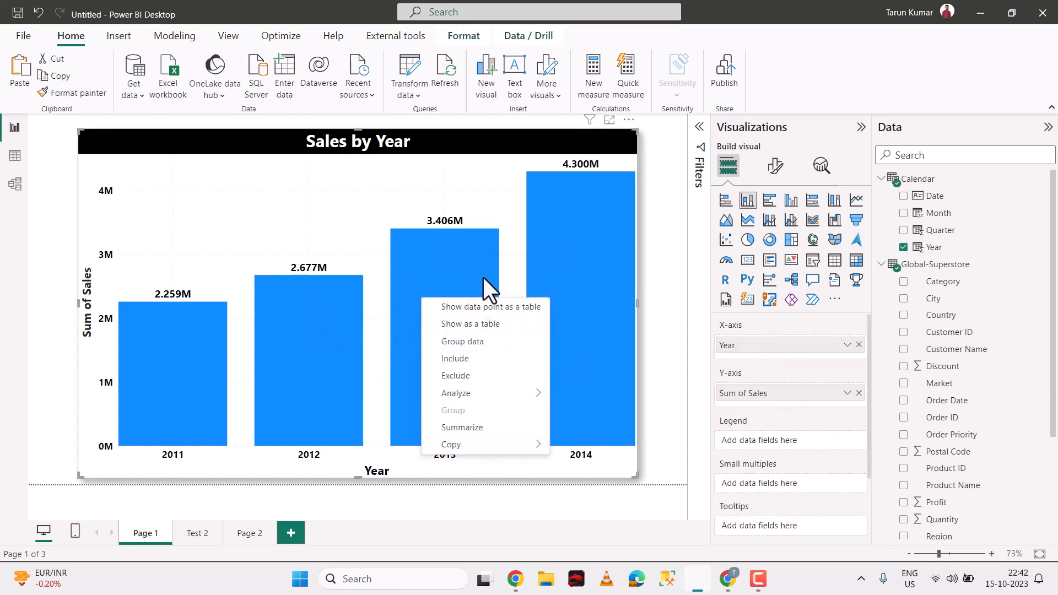
click(332, 207)
right_click(425, 279)
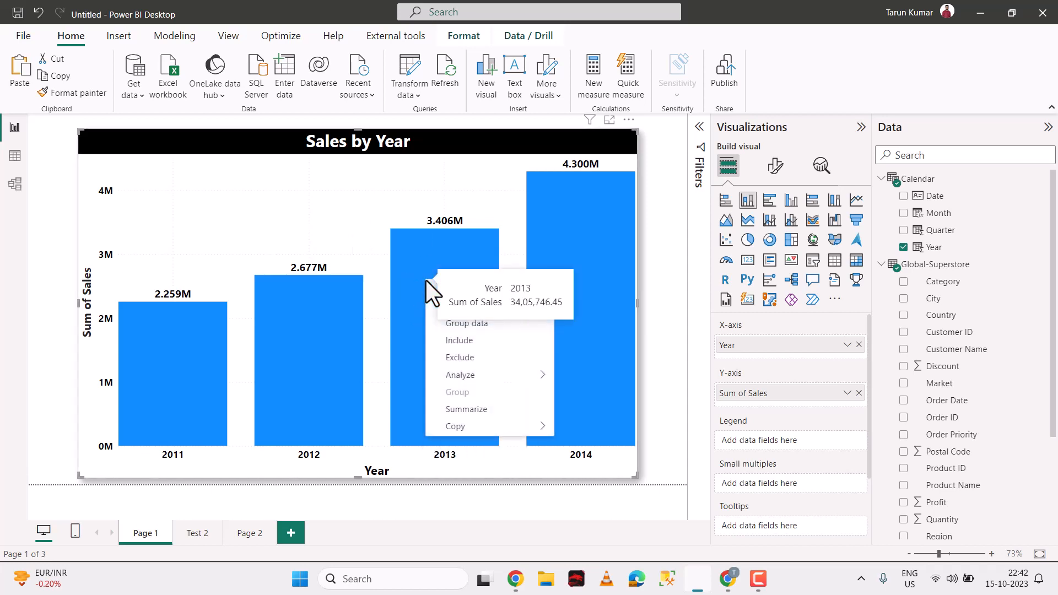
click(392, 202)
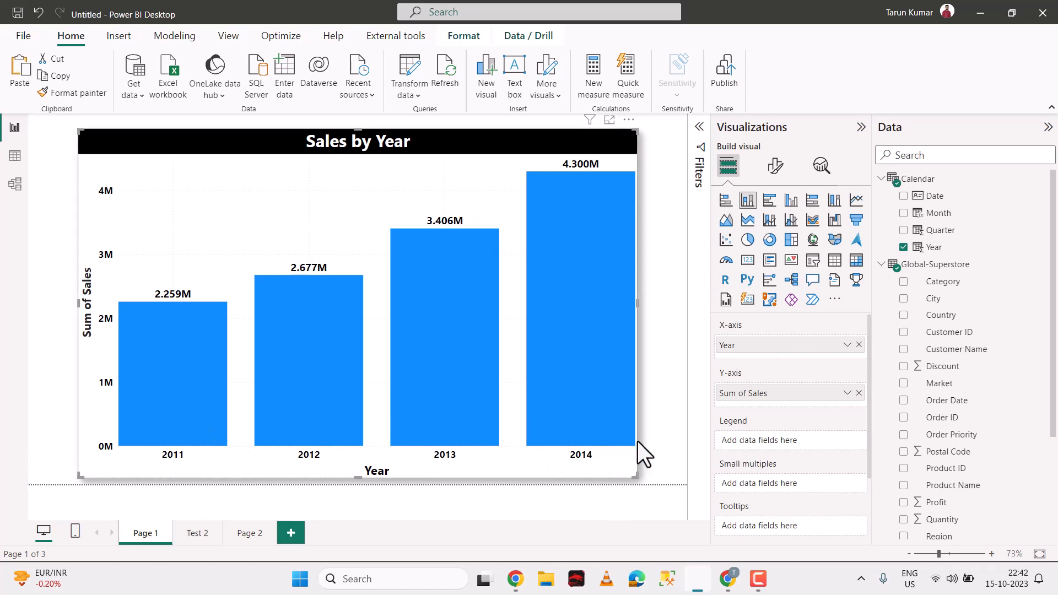
Step: Replace Date with the Calendar table's Year as the drill-through field of Page 2
click(253, 535)
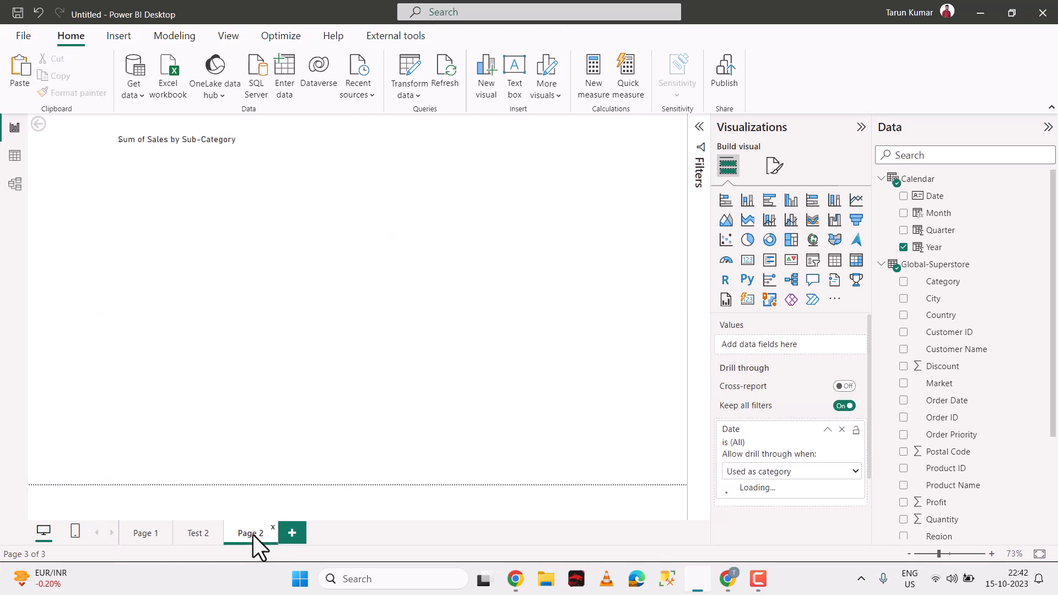
scroll(809, 493, down, 2)
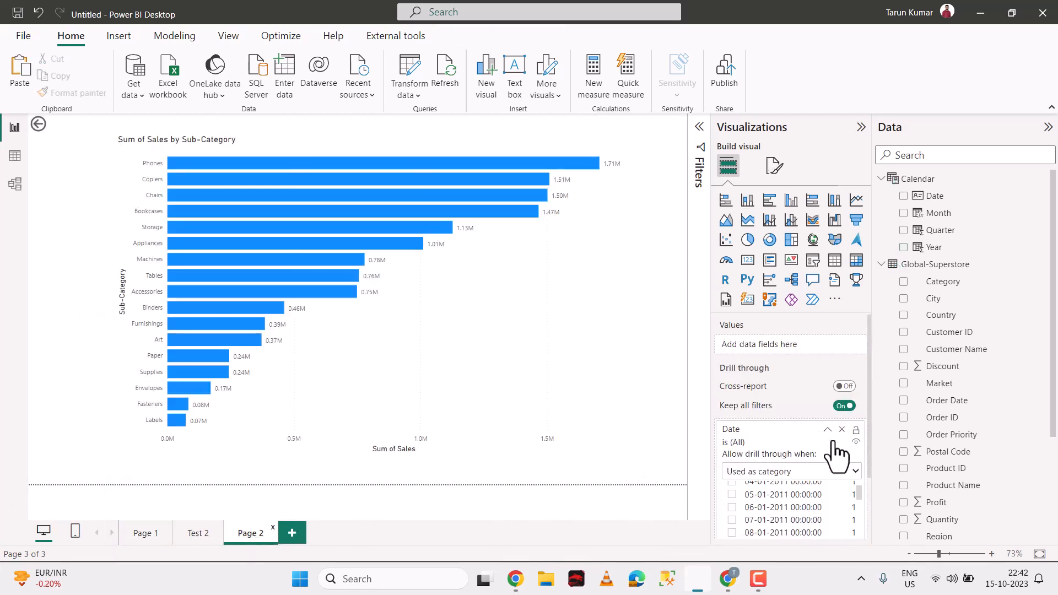
click(841, 433)
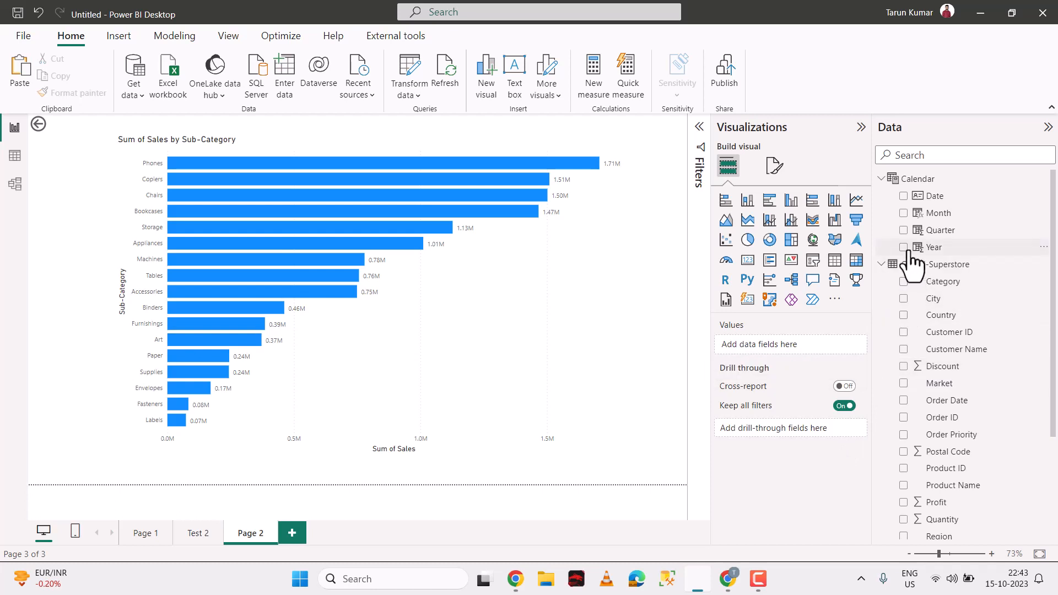
drag(910, 252, 763, 438)
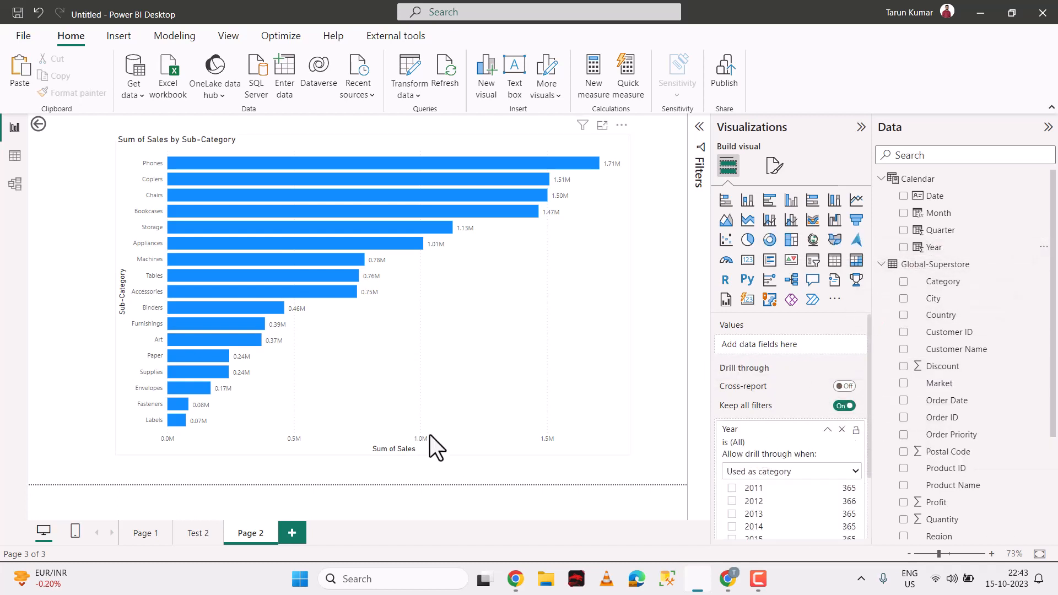
scroll(785, 459, down, 2)
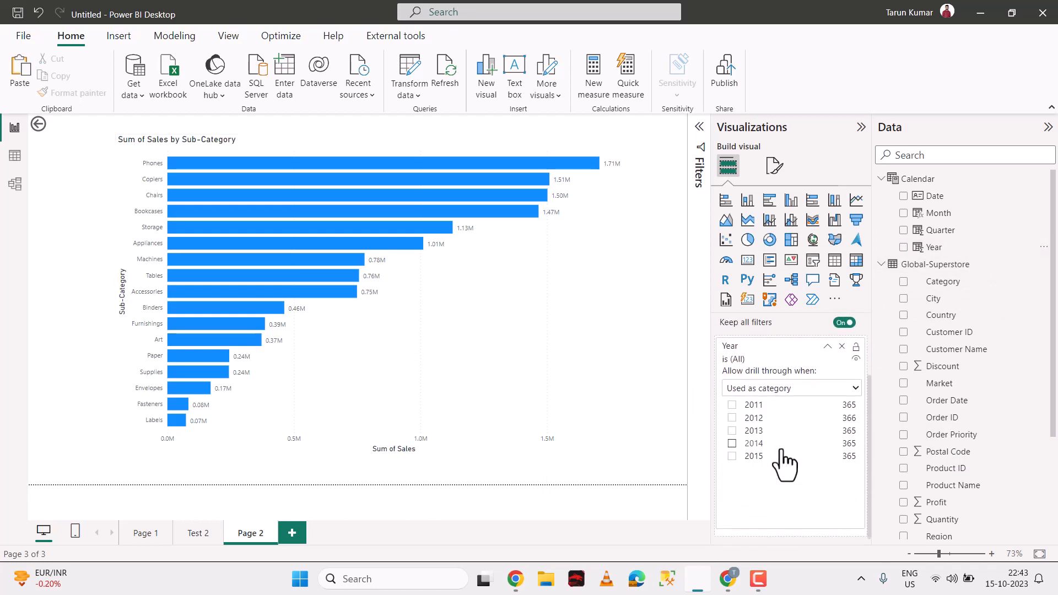
Step: Drill through from the 2012 column on Page 1 to Page 2, inspect the bars, and return to the previous page
click(145, 533)
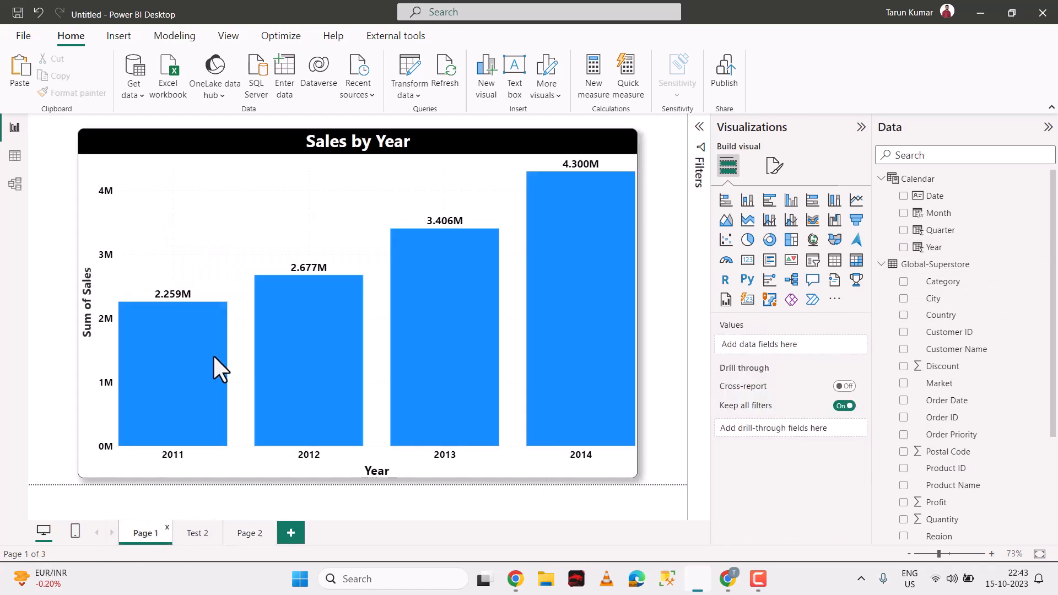
right_click(291, 313)
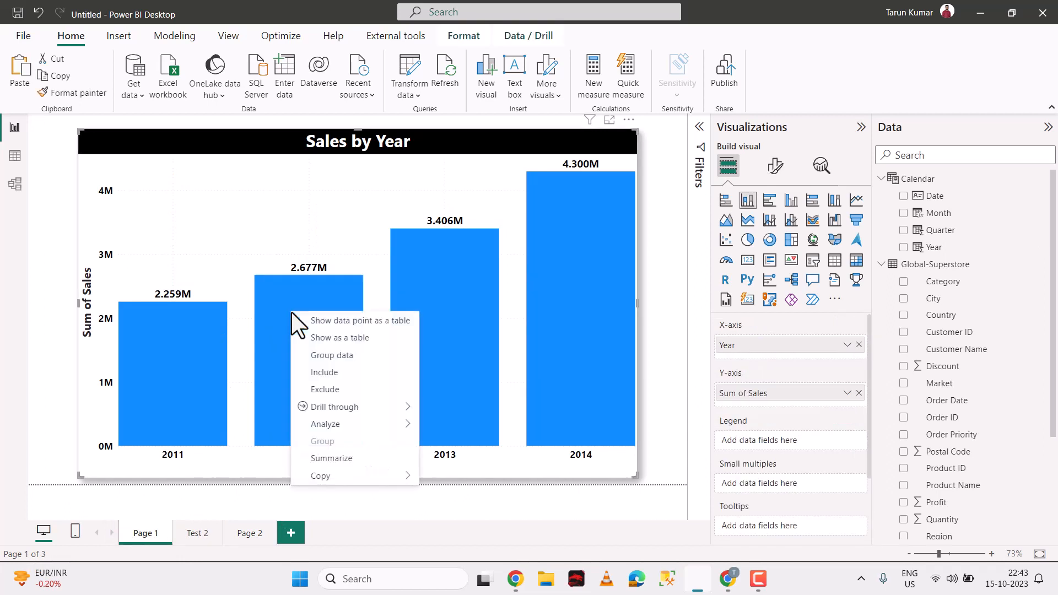
mouse_move(367, 409)
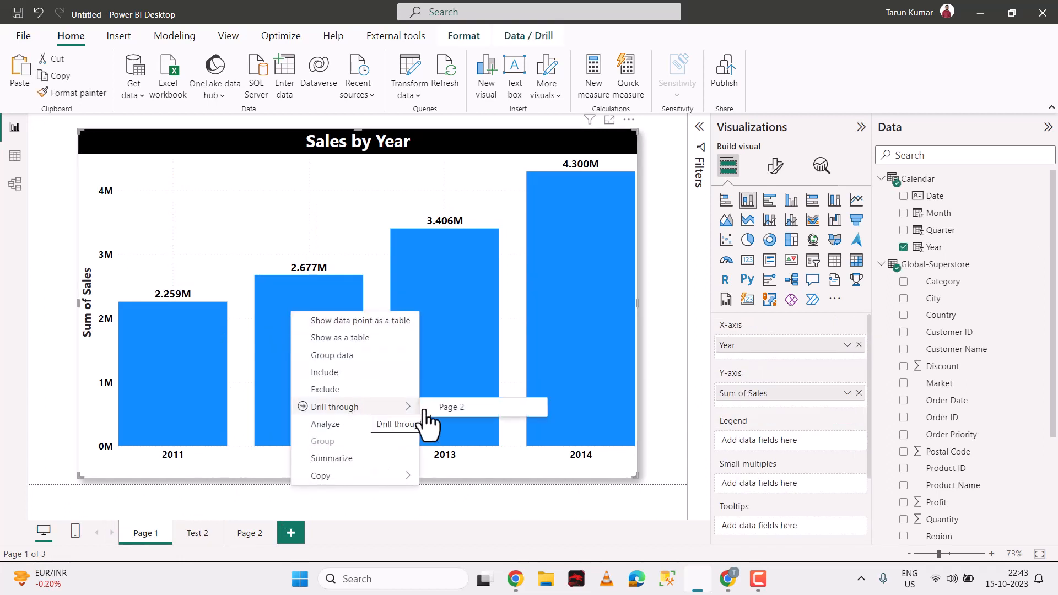
click(450, 409)
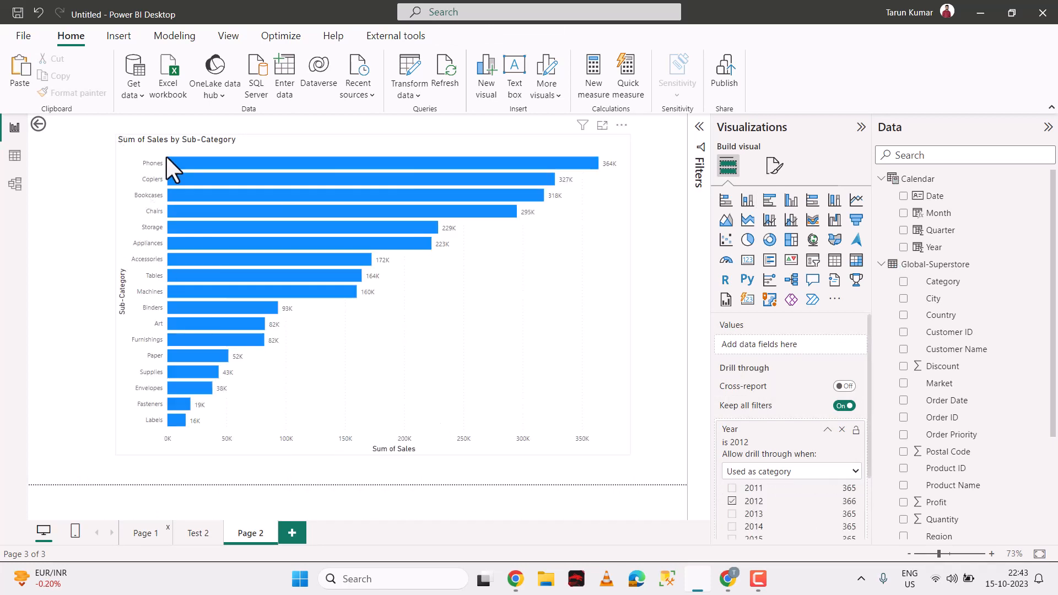
mouse_move(441, 203)
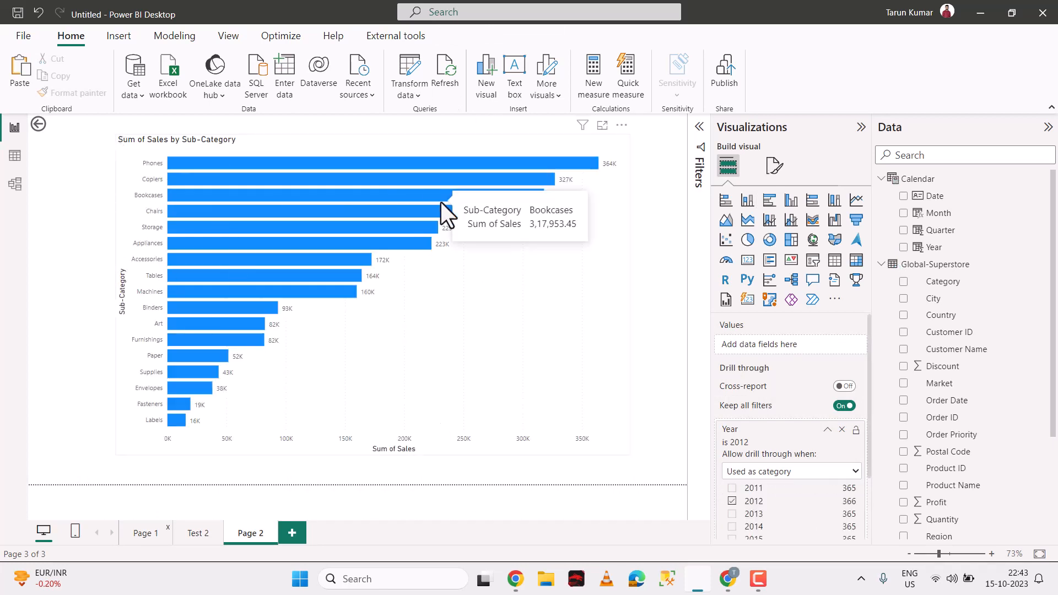
ctrl+click(39, 126)
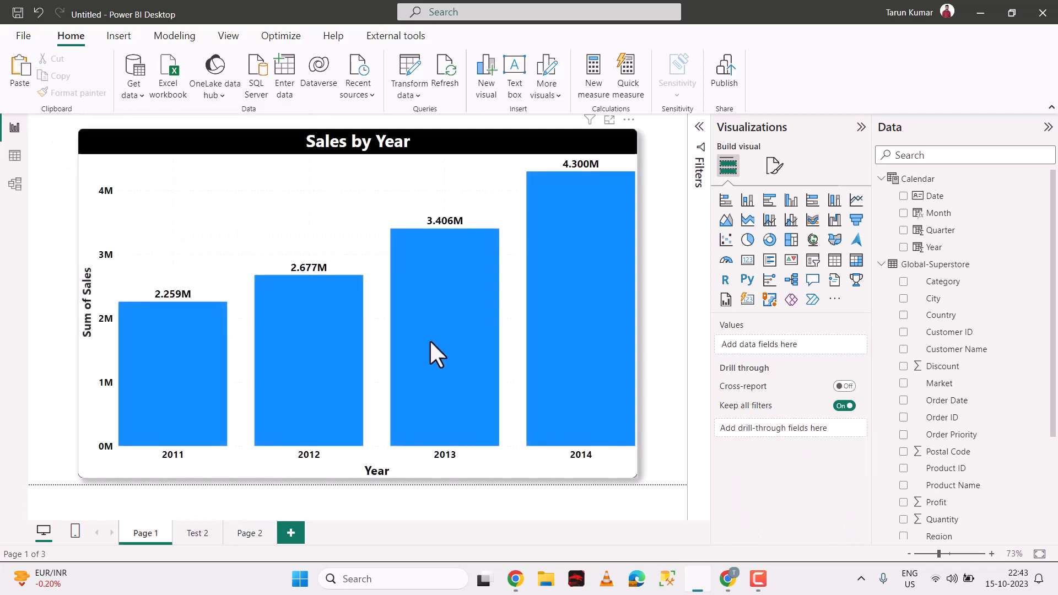
Step: Drill through from the 2014 column of the Page 1 Sales by Year chart to Page 2
mouse_move(465, 345)
mouse_move(117, 410)
mouse_move(607, 226)
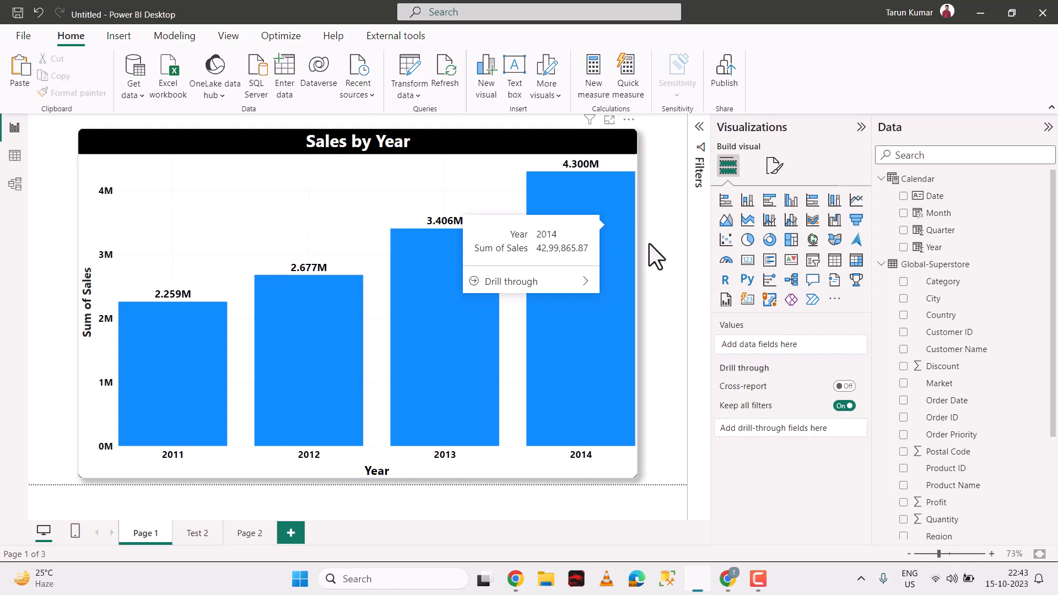
scroll(959, 311, down, 3)
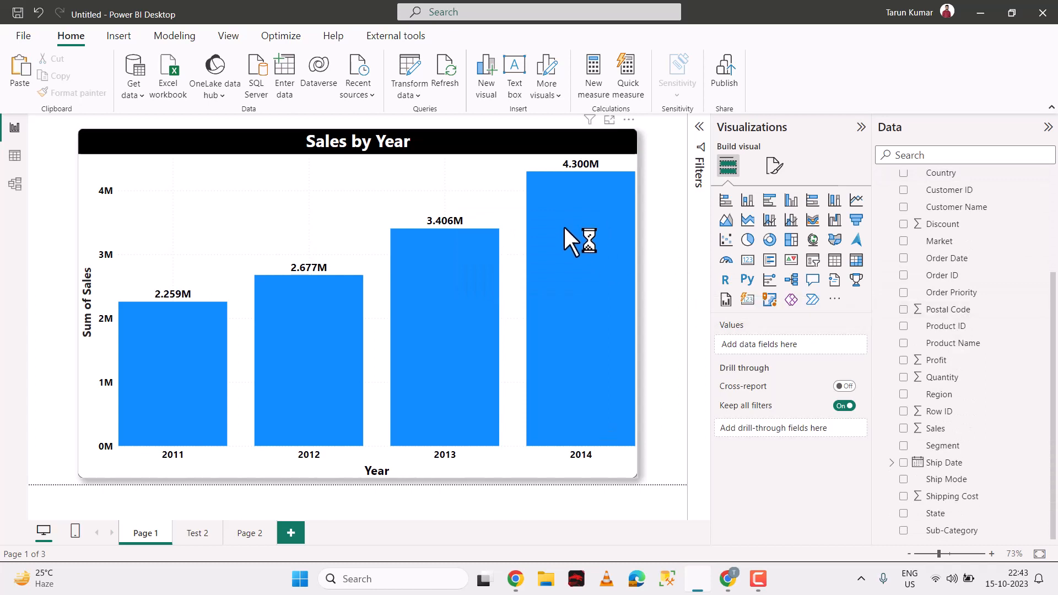
mouse_move(563, 223)
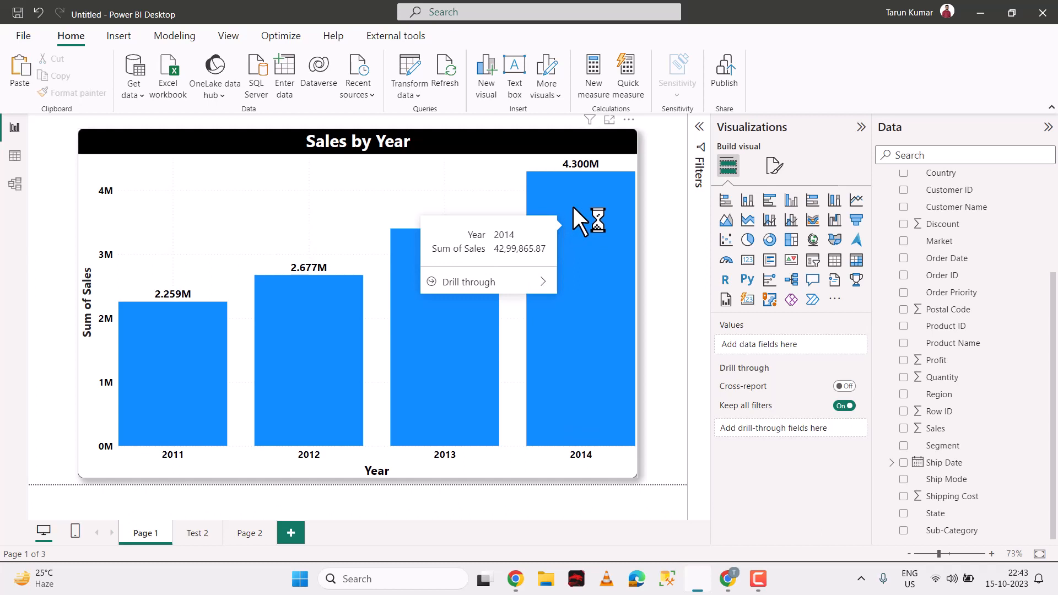
right_click(573, 208)
mouse_move(621, 303)
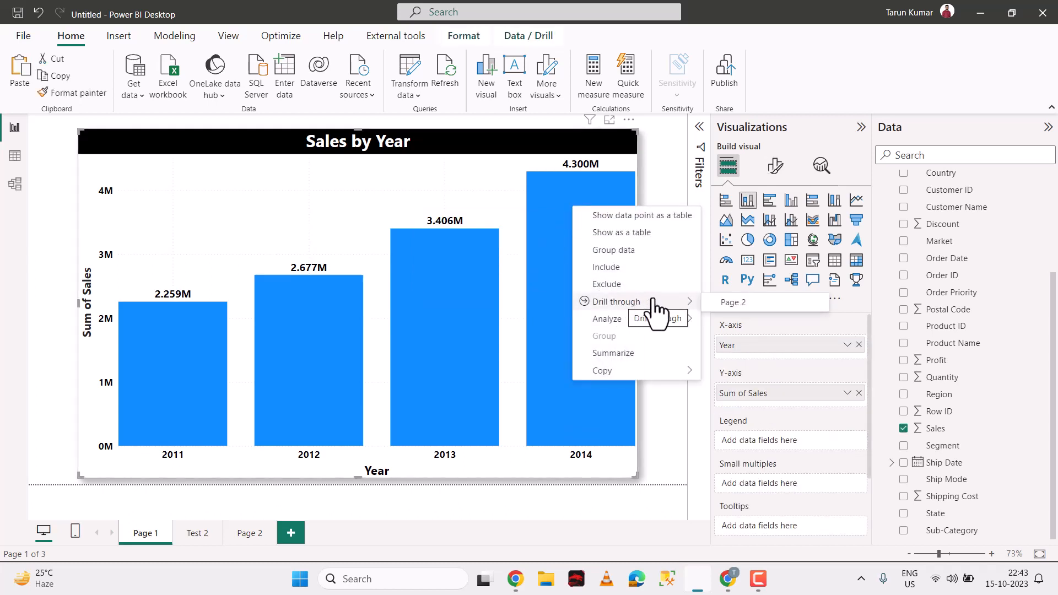
click(733, 304)
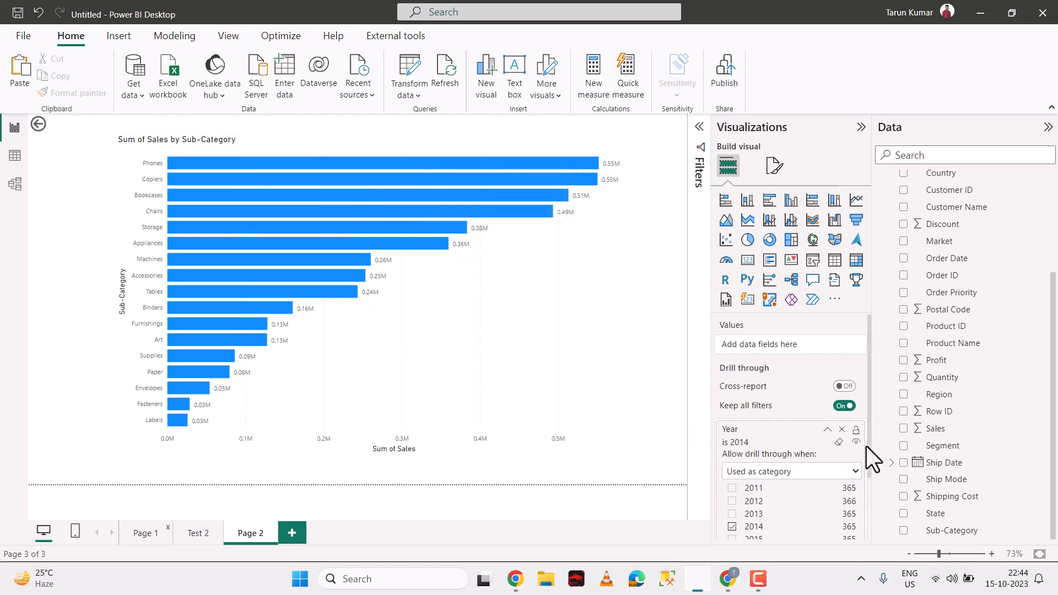
Step: Check the Year drill-through filter on Page 2 and the relationship between the Calendar and Global-Superstore tables
scroll(835, 435, down, 2)
scroll(835, 436, down, 1)
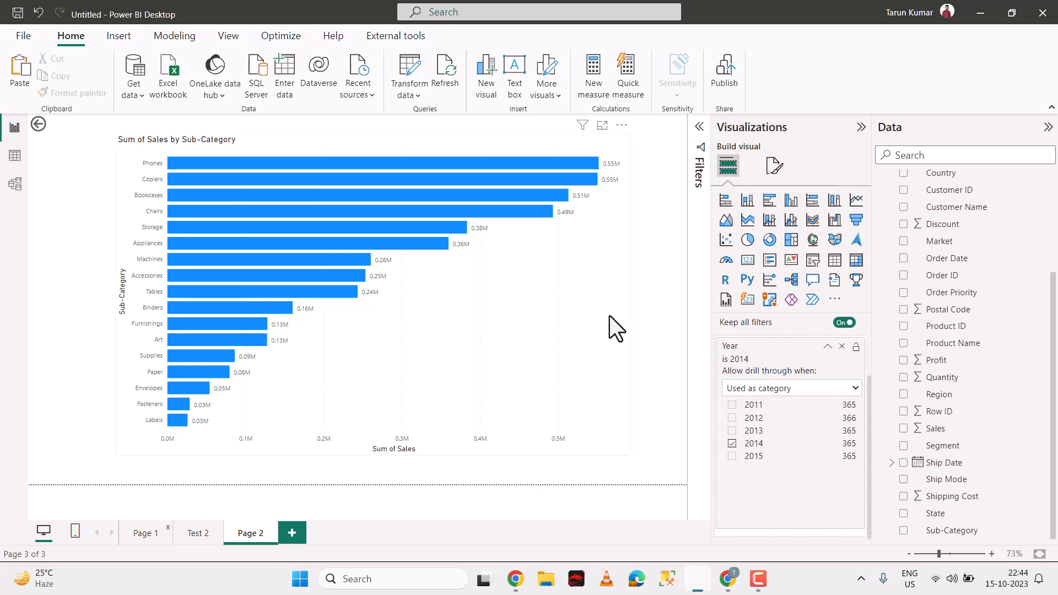
click(16, 184)
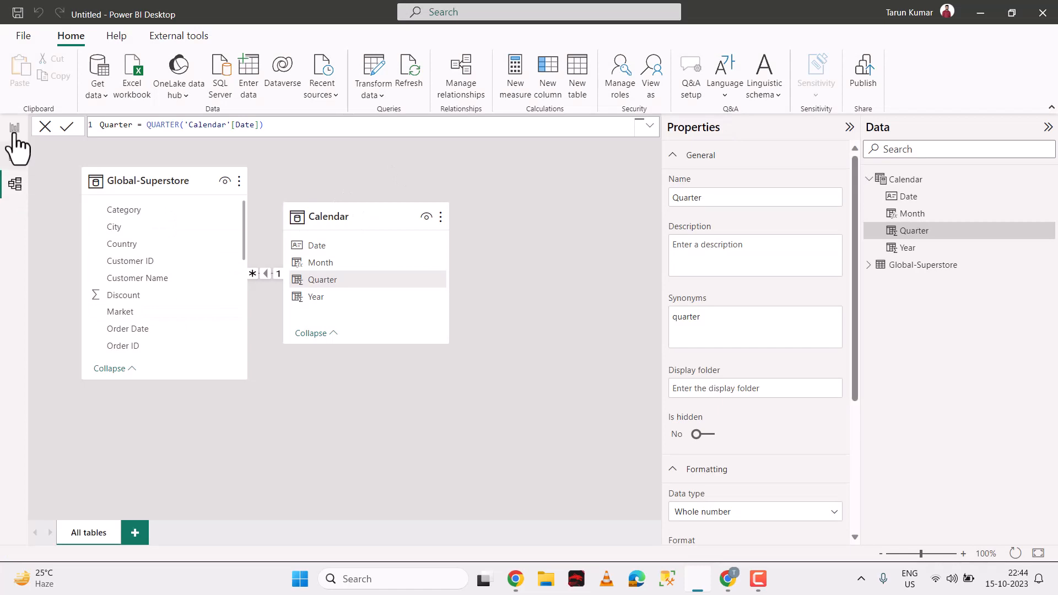
click(15, 132)
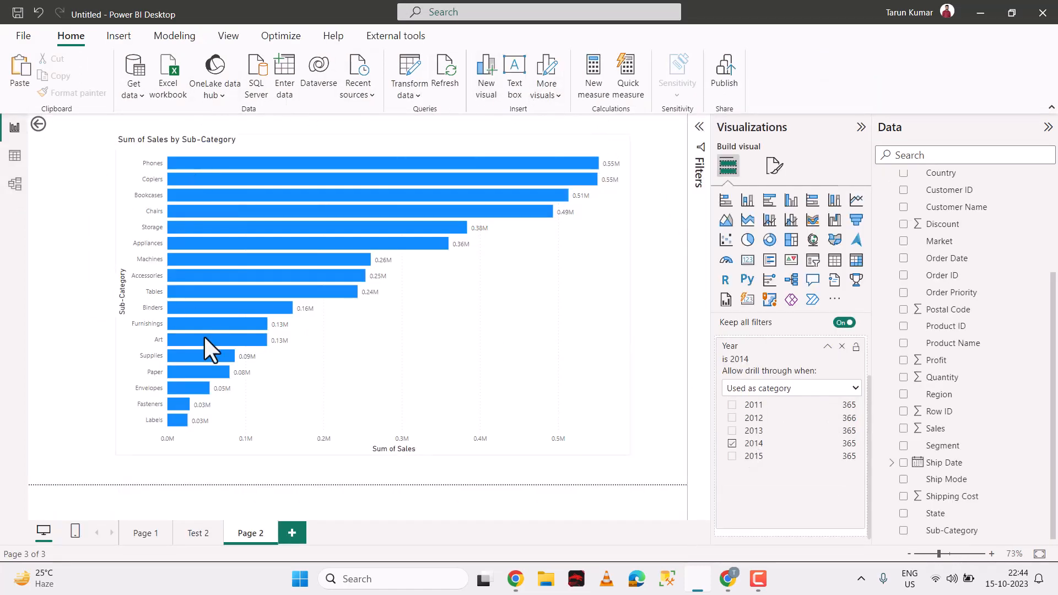
Step: Clear the Year drill-through filter on Page 2, then apply and remove 2014 to compare the sub-category bars
mouse_move(213, 168)
click(839, 358)
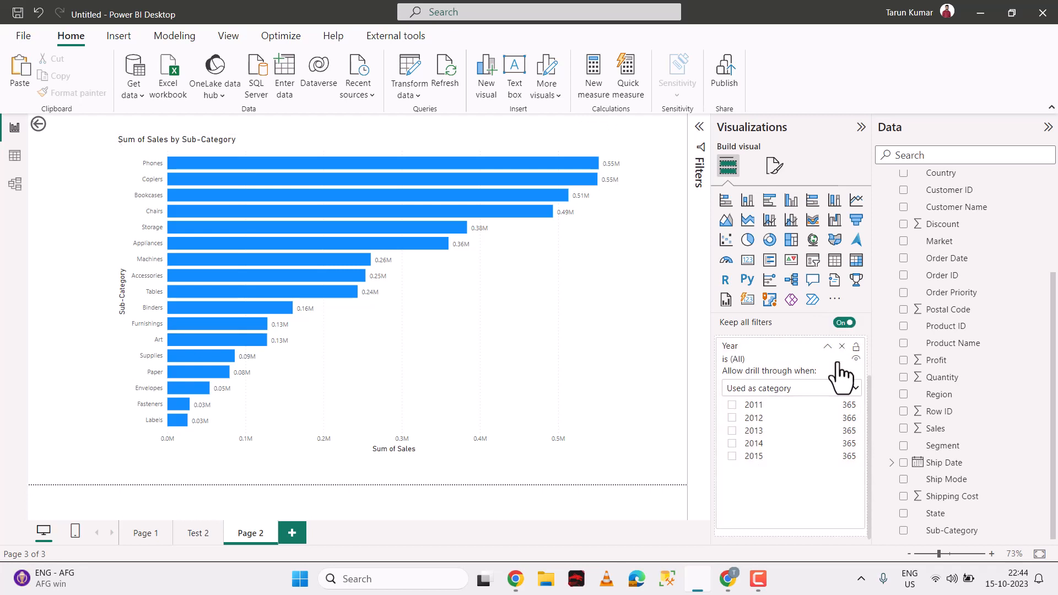
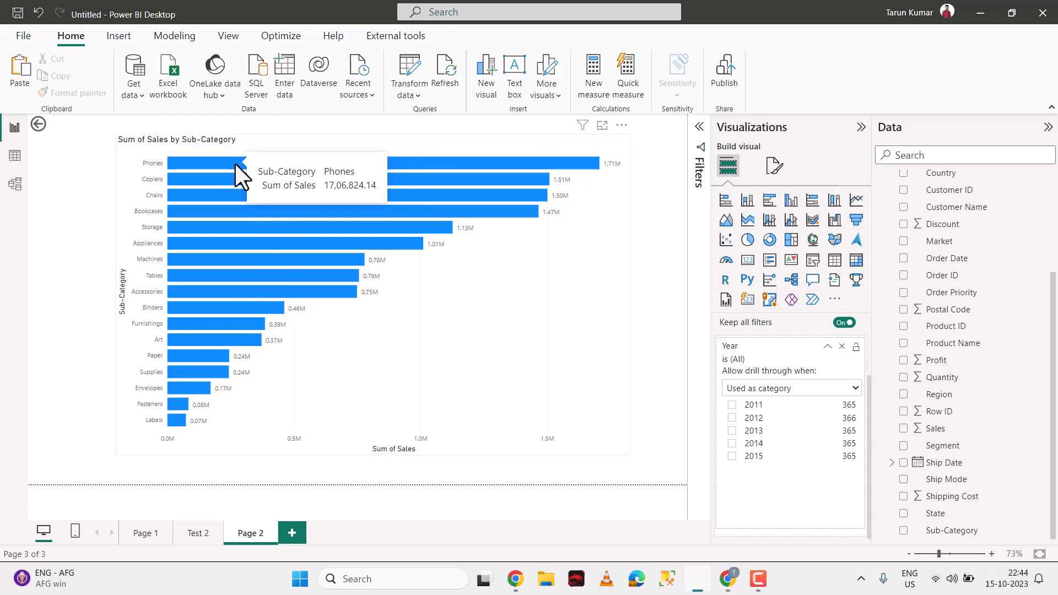
click(732, 444)
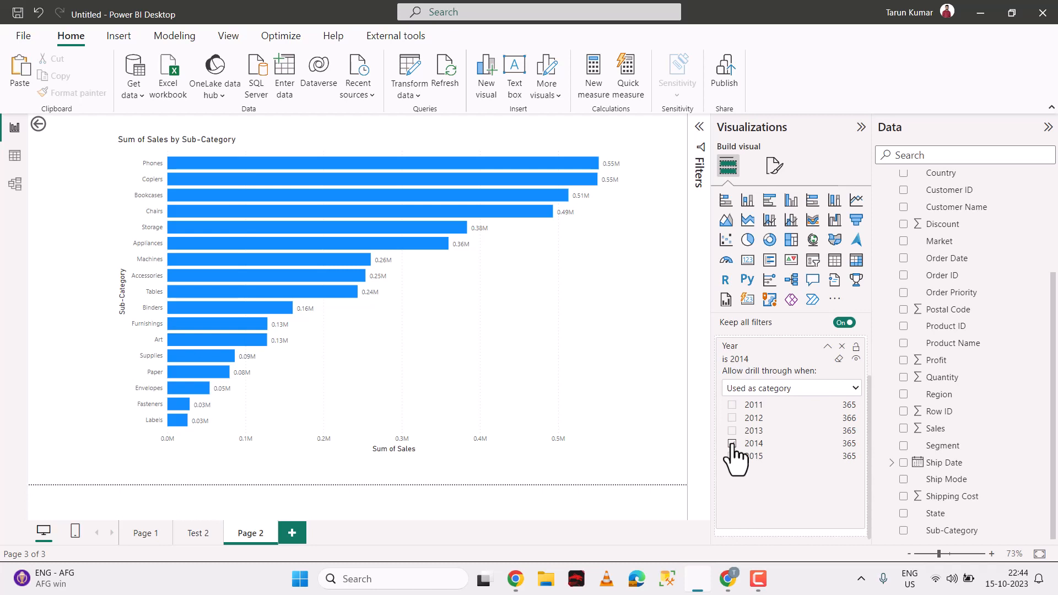
click(732, 444)
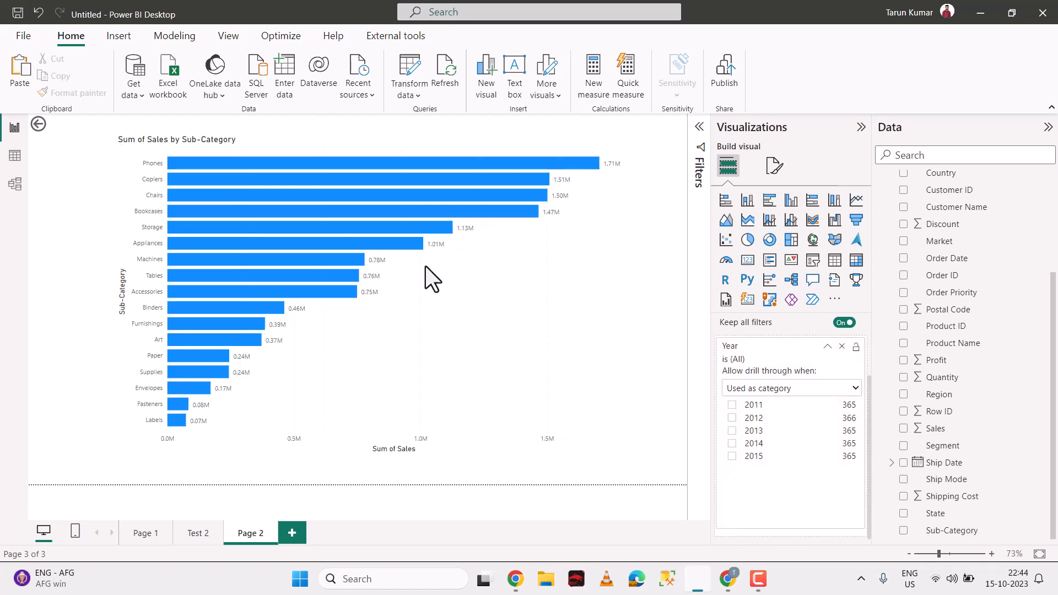
Step: Drill through from the 2011 column on Page 1 to Page 2 and inspect its Year filter and sub-category bars
click(144, 534)
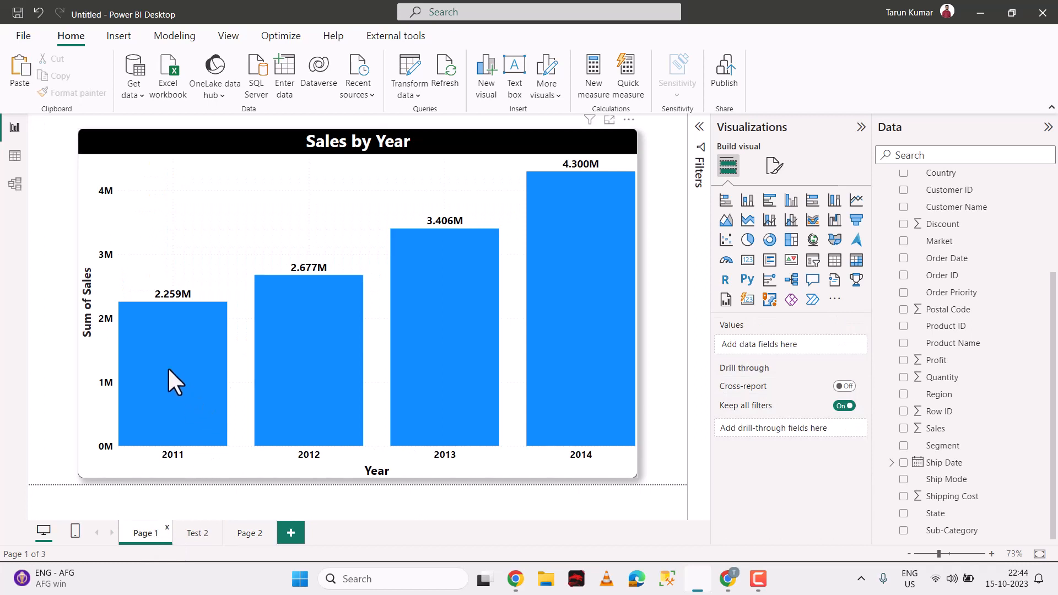
right_click(167, 367)
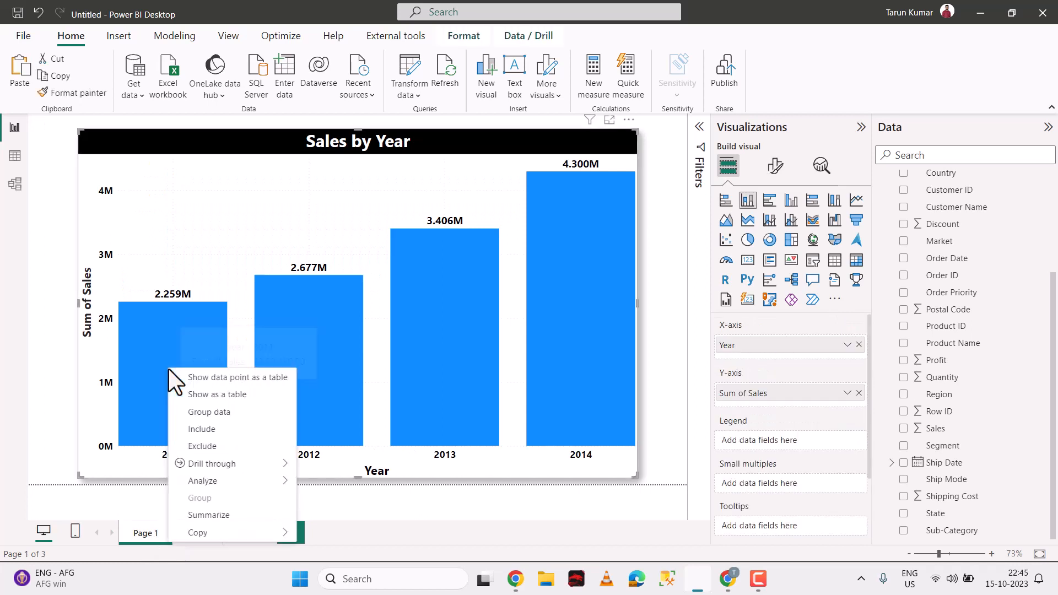
mouse_move(233, 464)
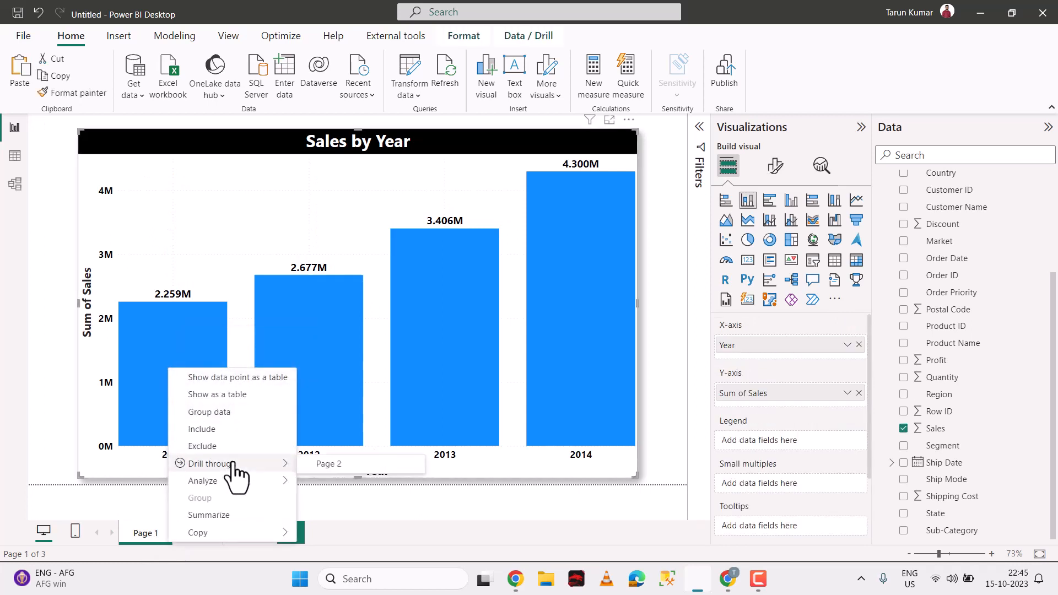
click(330, 464)
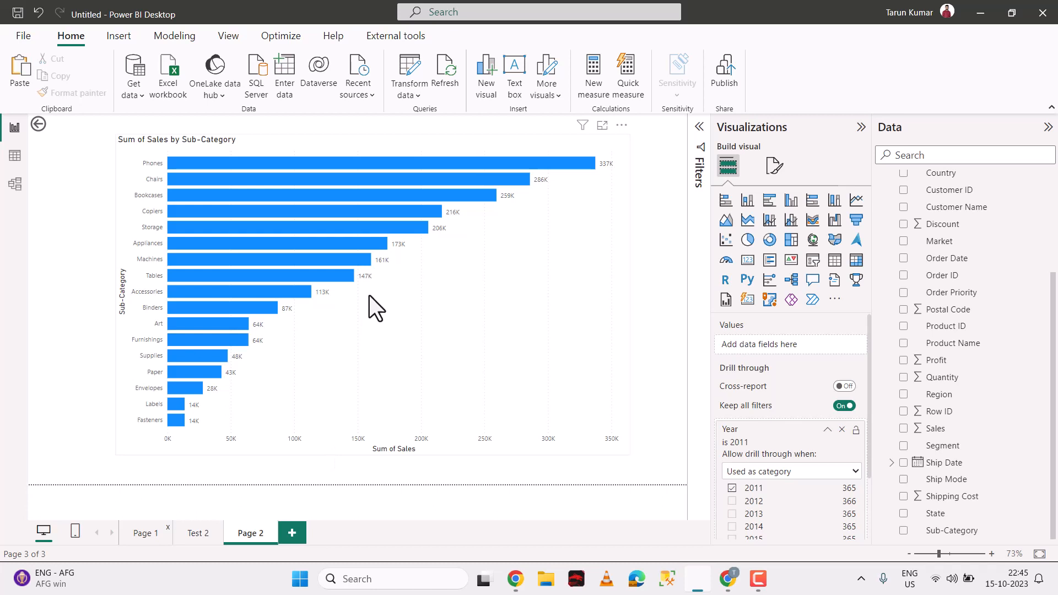
scroll(802, 364, down, 3)
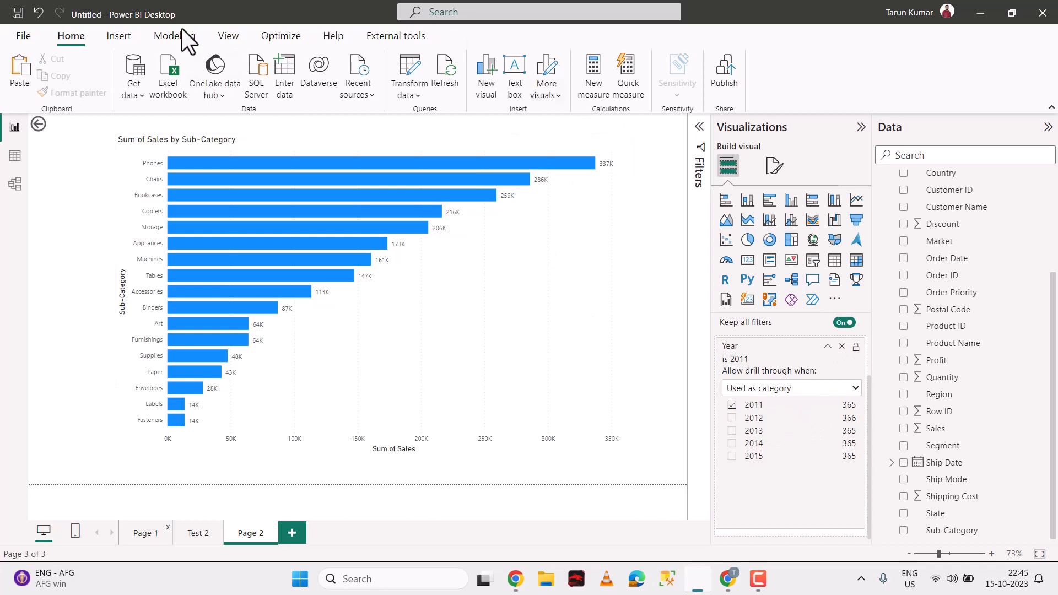
mouse_move(272, 311)
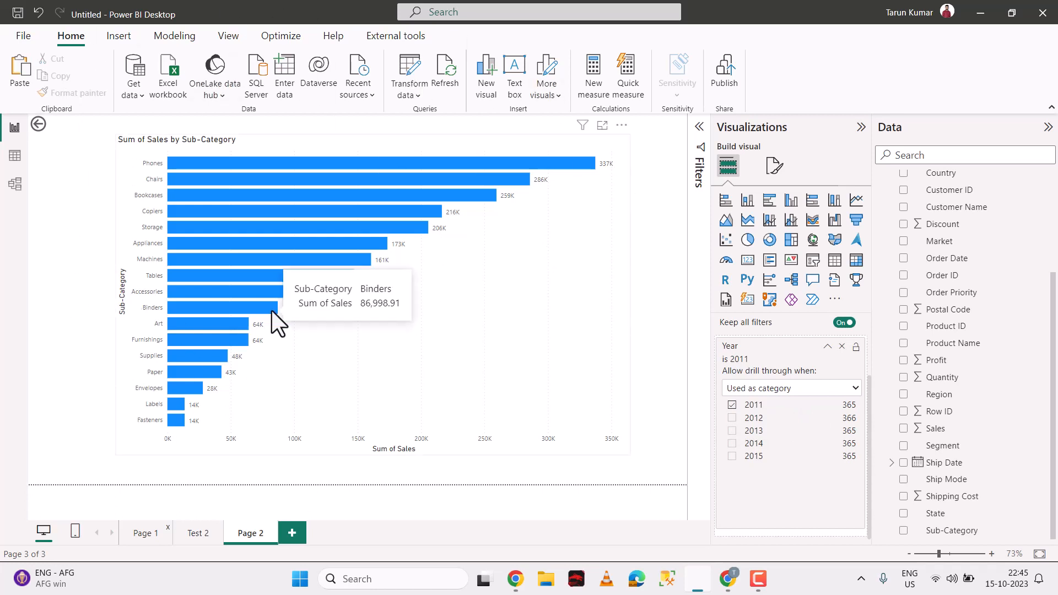
mouse_move(309, 169)
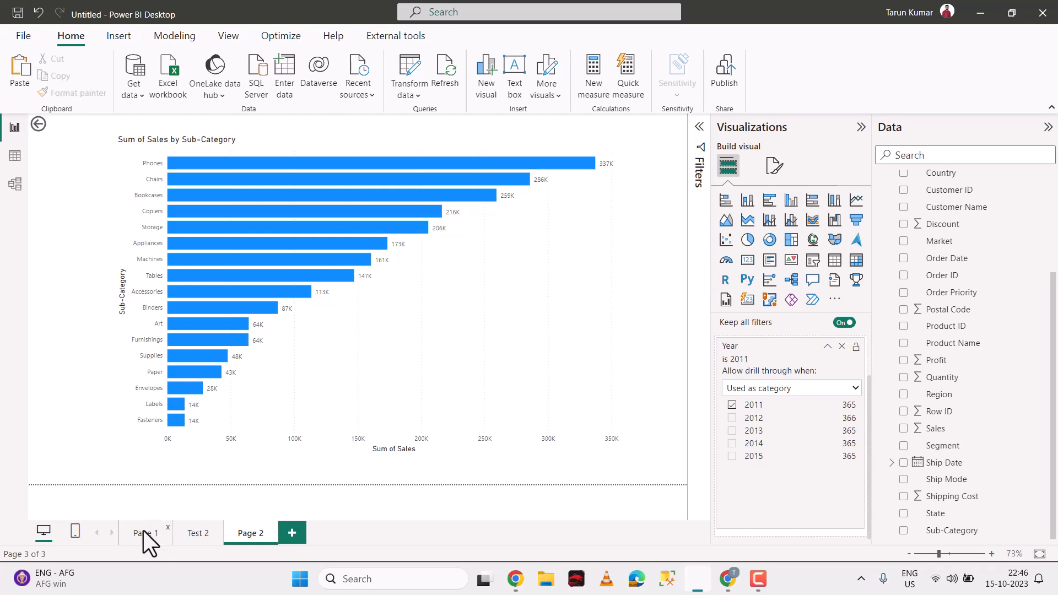
Step: Return to Page 1 and lower the upper edge of the Sales by Year chart to free space for a banner
click(143, 530)
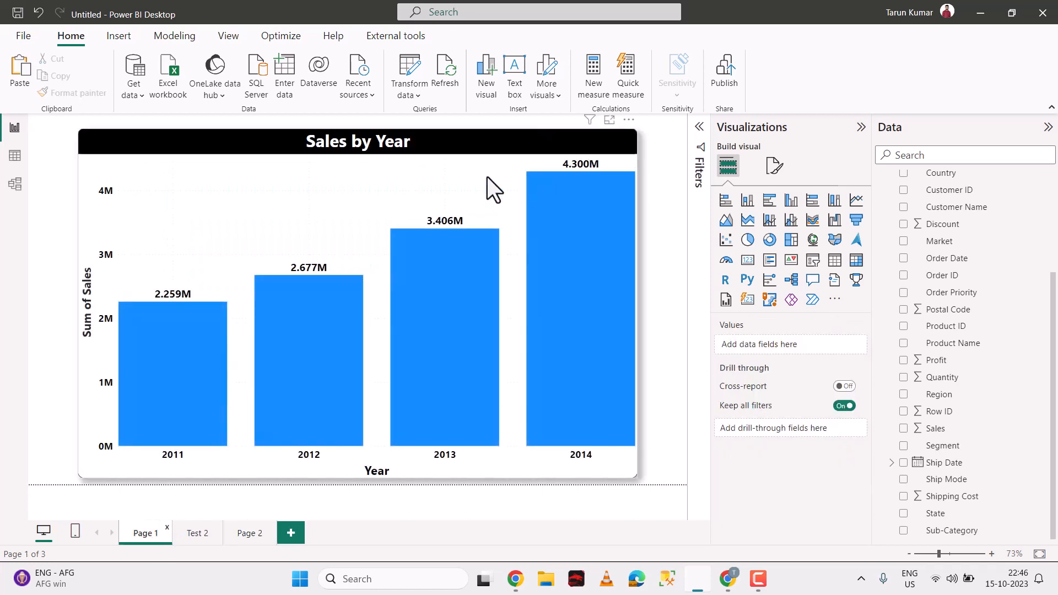
drag(632, 132, 627, 194)
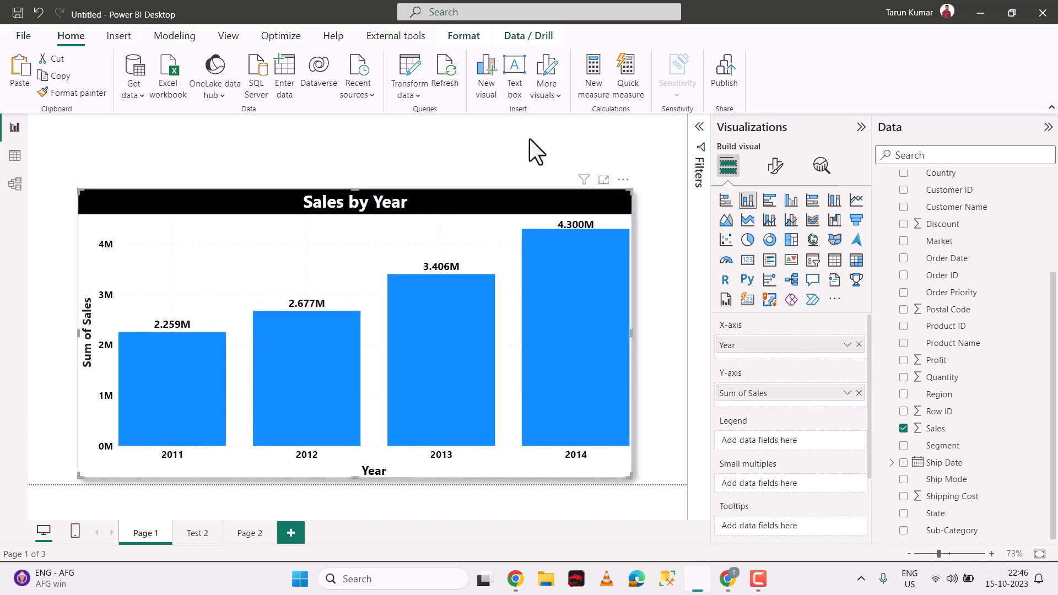
click(530, 139)
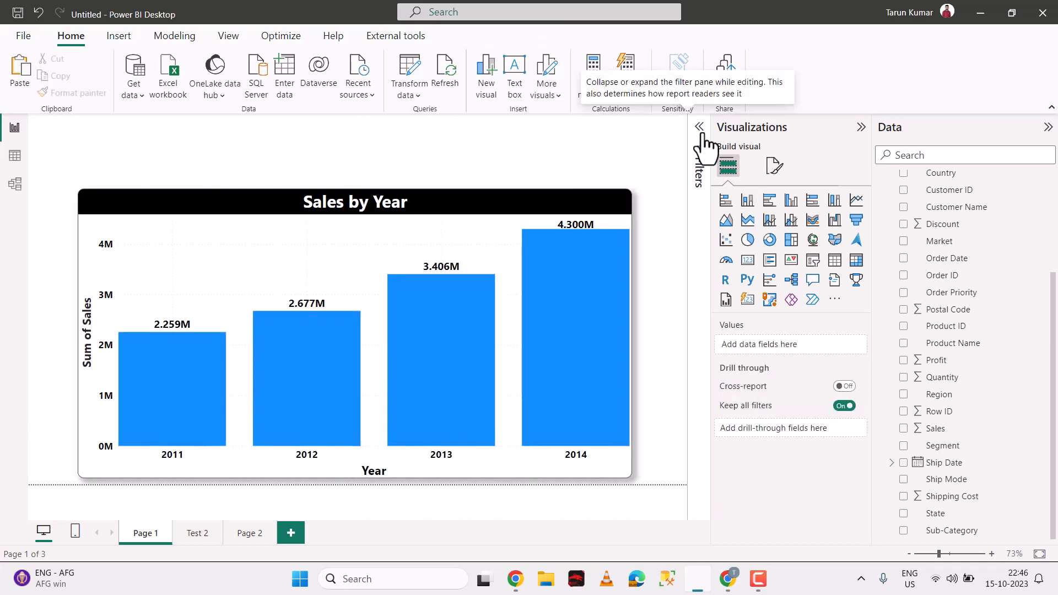
Step: Insert a rectangle and stretch it as a thin banner across the full width of Page 1's upper edge
click(117, 37)
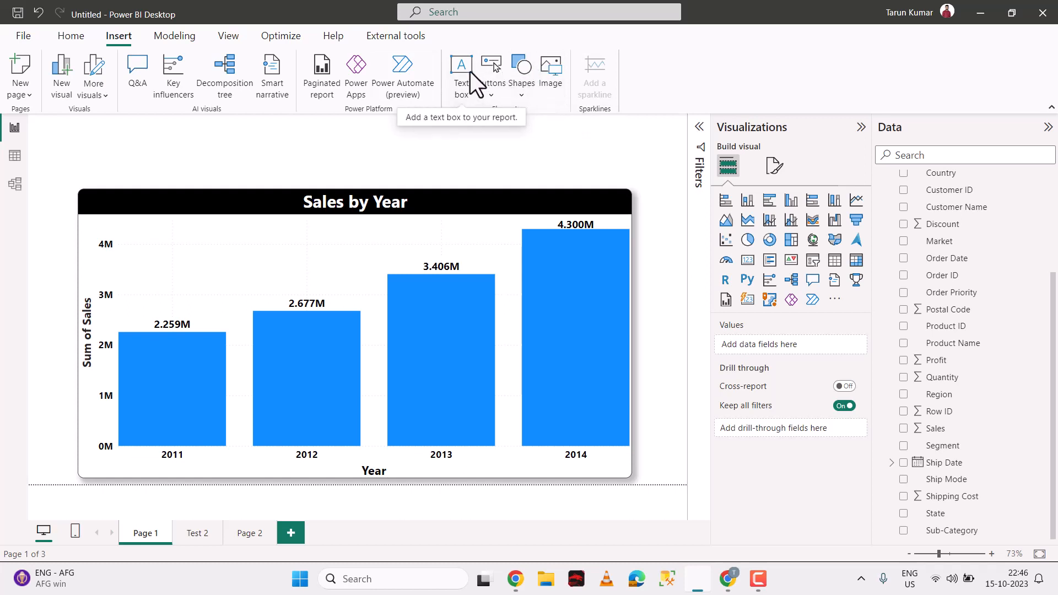
click(517, 92)
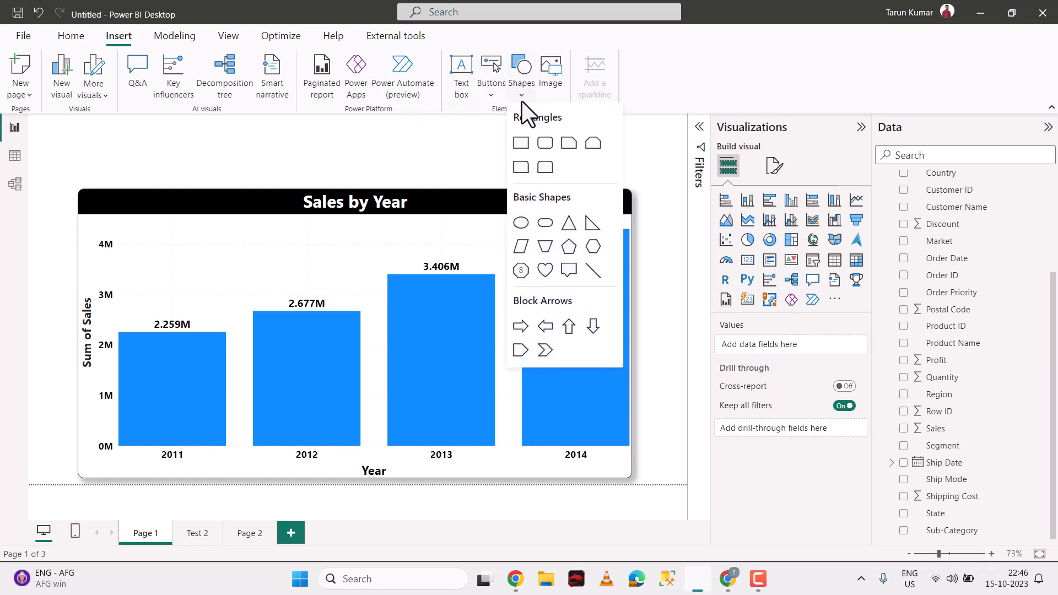
click(522, 144)
drag(175, 177, 140, 131)
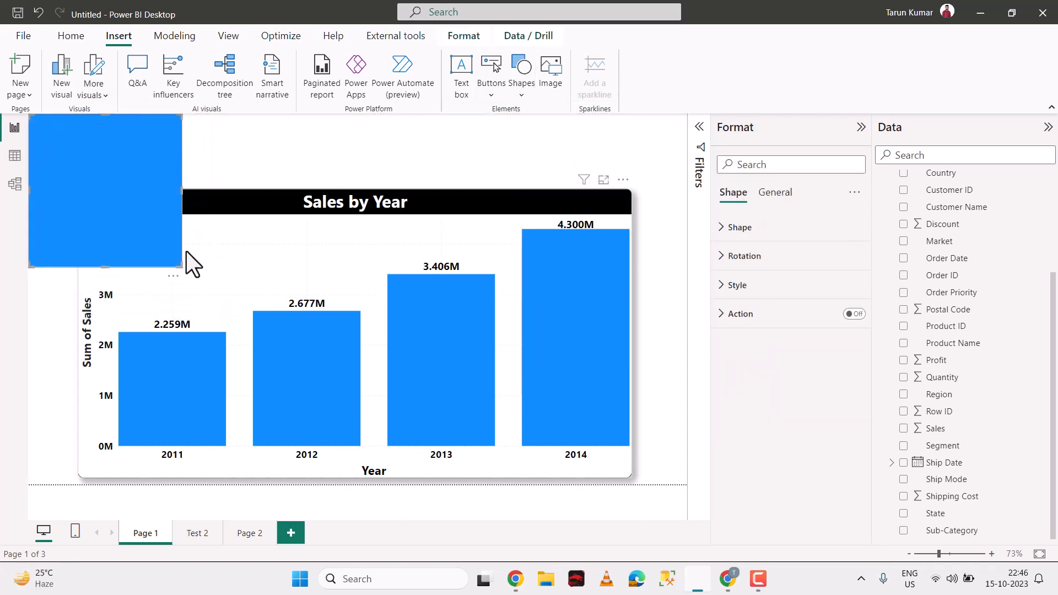
drag(181, 265, 687, 141)
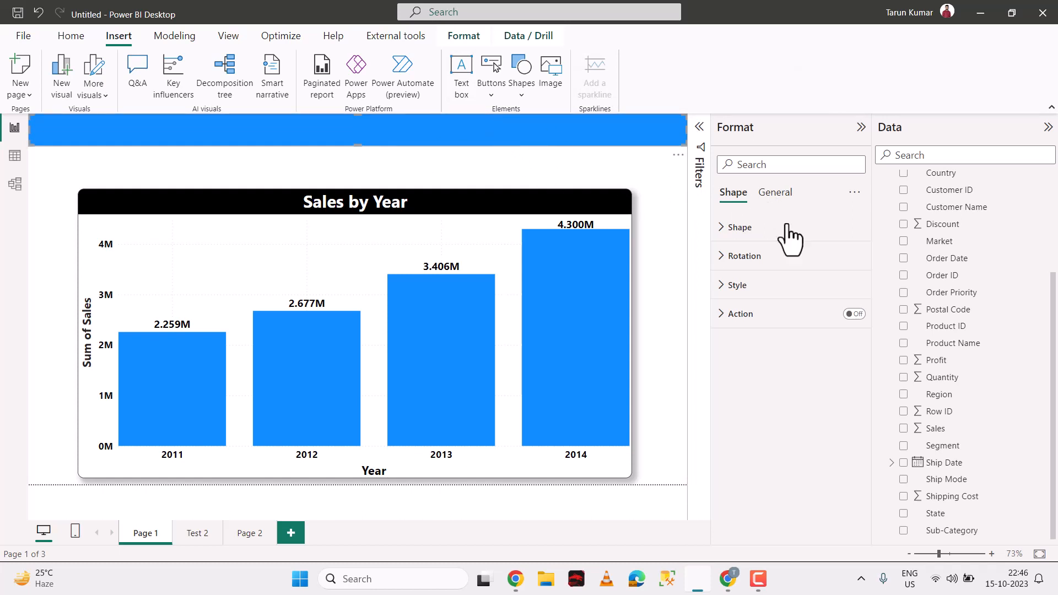
Step: Set the banner rectangle's fill color to black
click(753, 228)
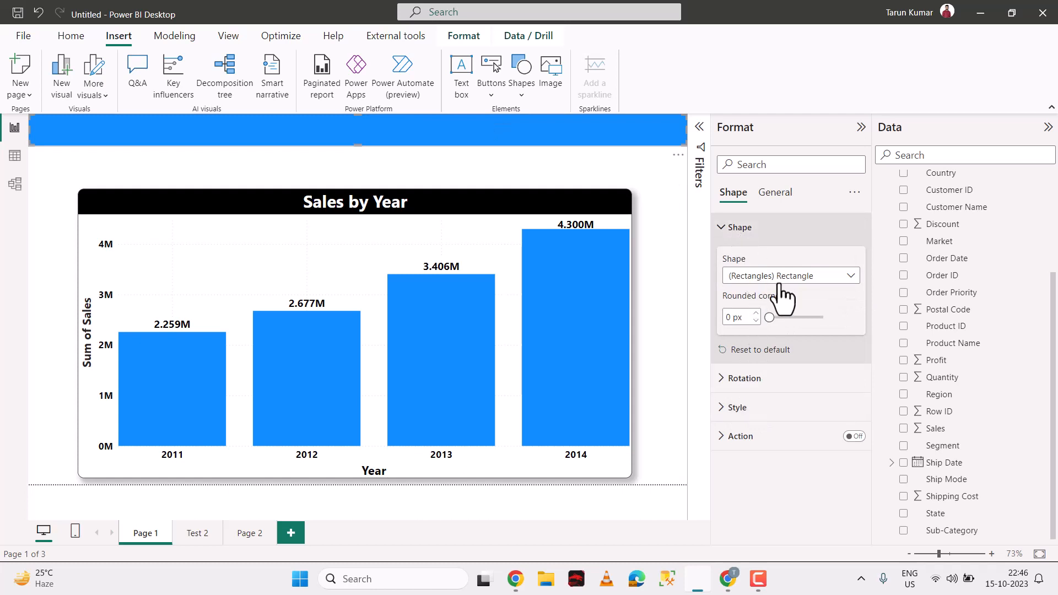
click(742, 230)
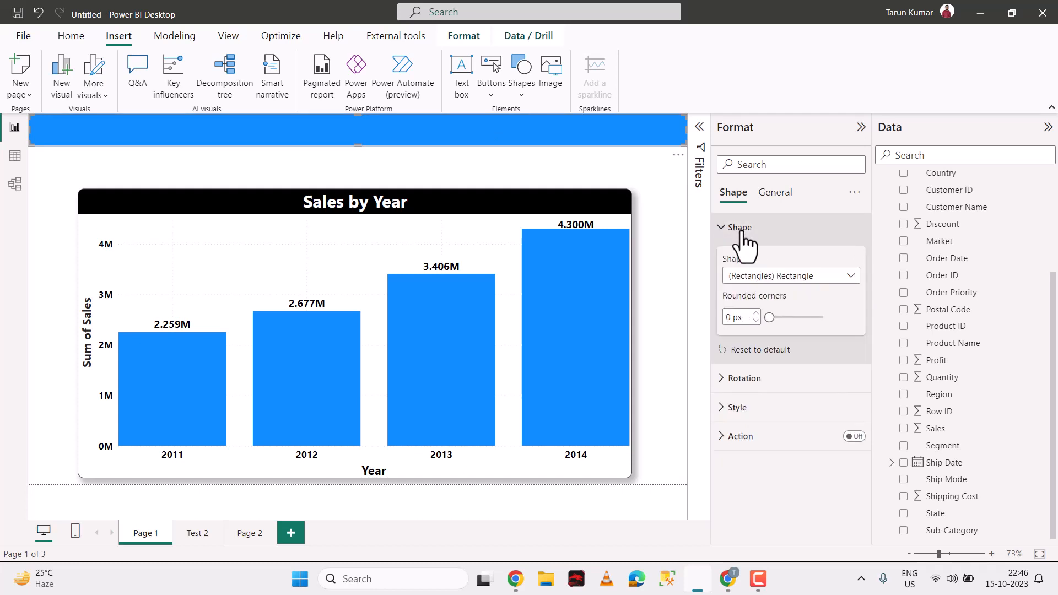
click(742, 230)
click(745, 297)
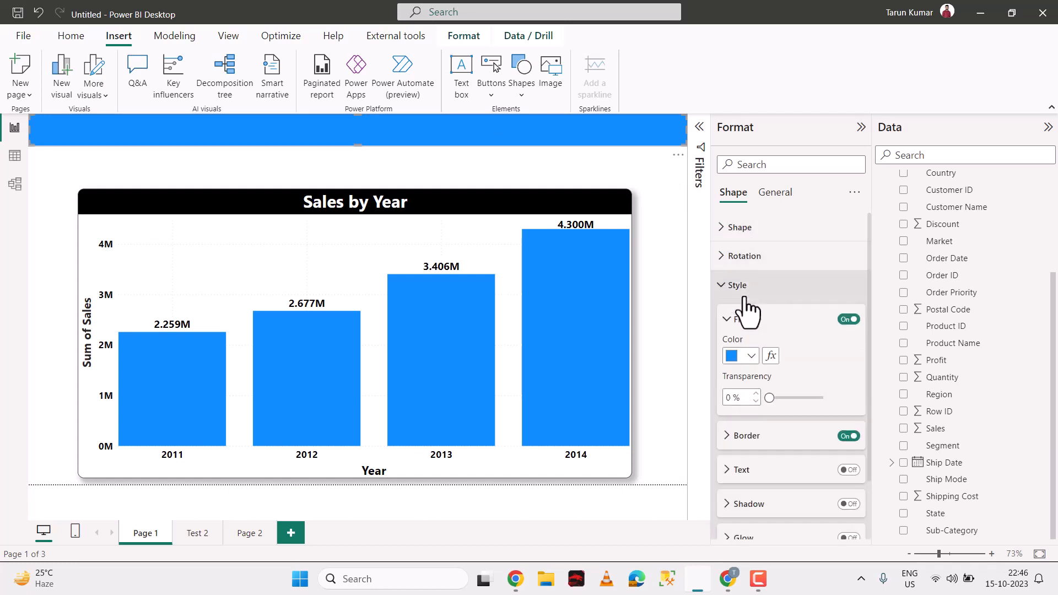
click(751, 356)
click(781, 296)
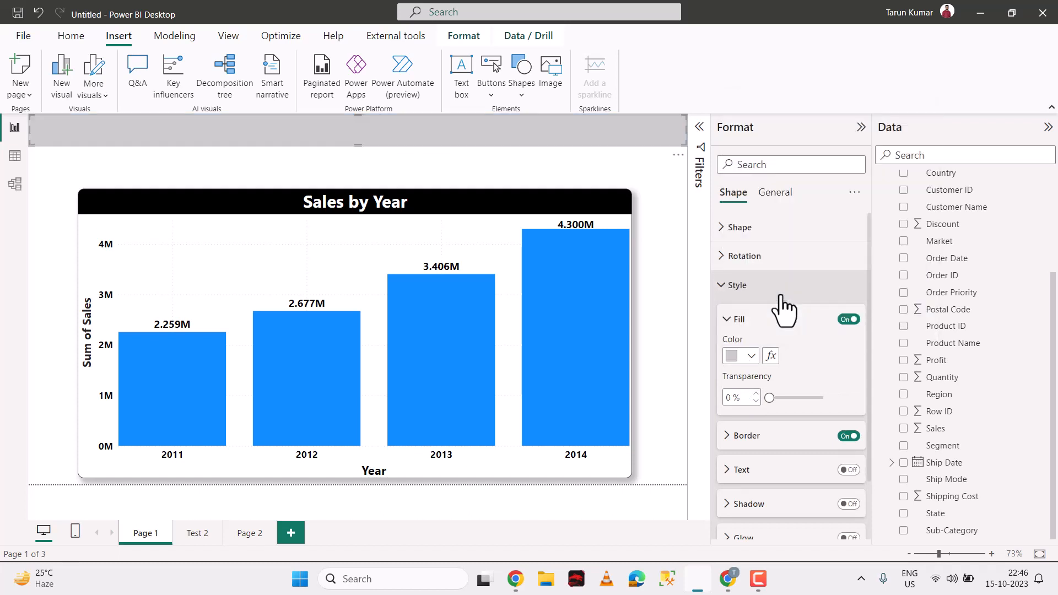
click(750, 356)
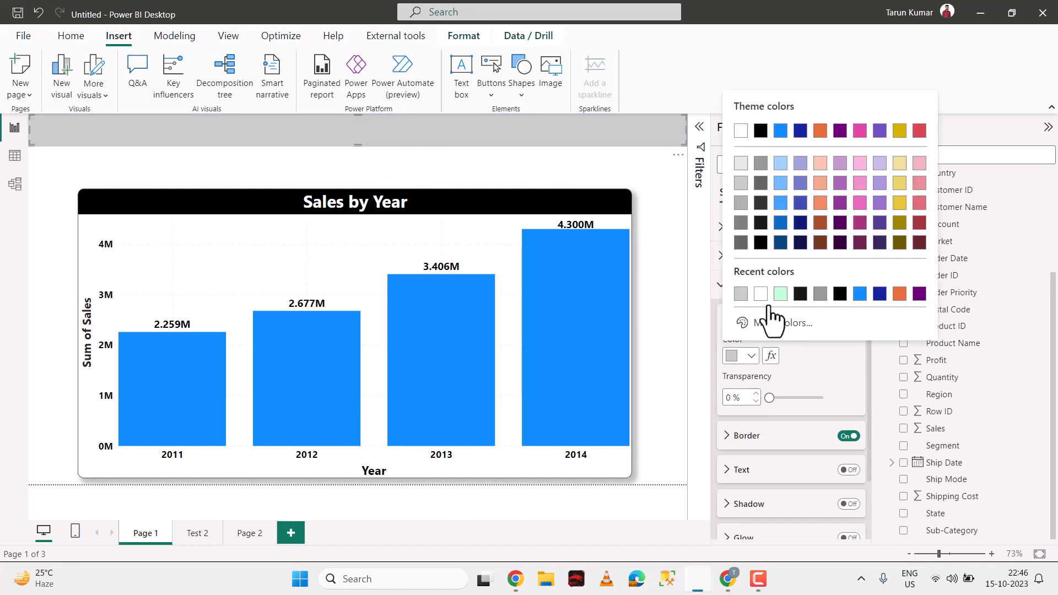
click(761, 130)
Step: Turn on text for the banner rectangle and enter "Year wise Sales"
click(740, 471)
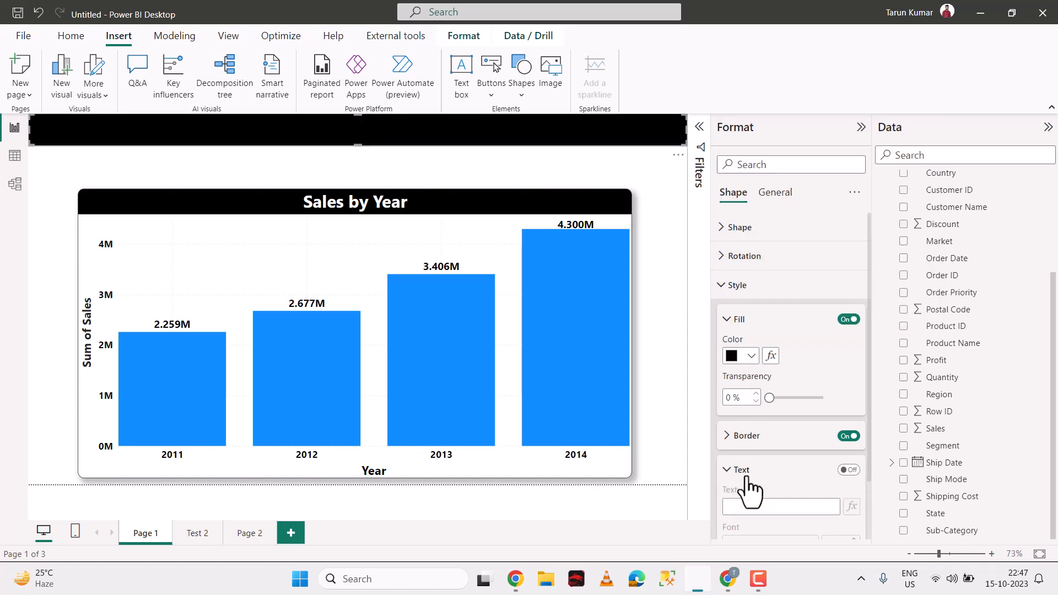
scroll(799, 424, down, 2)
click(852, 355)
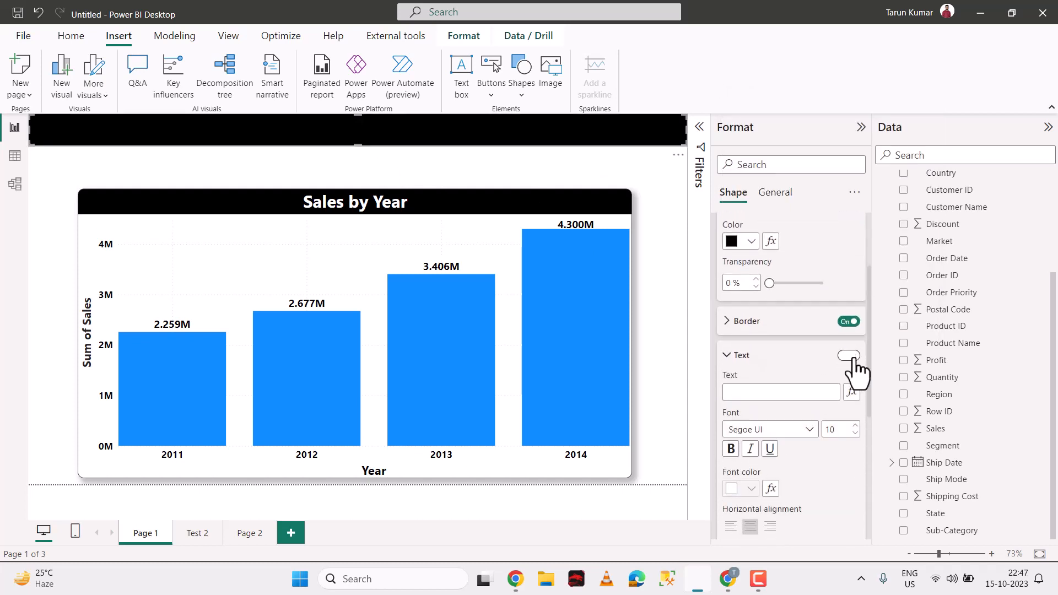
click(766, 398)
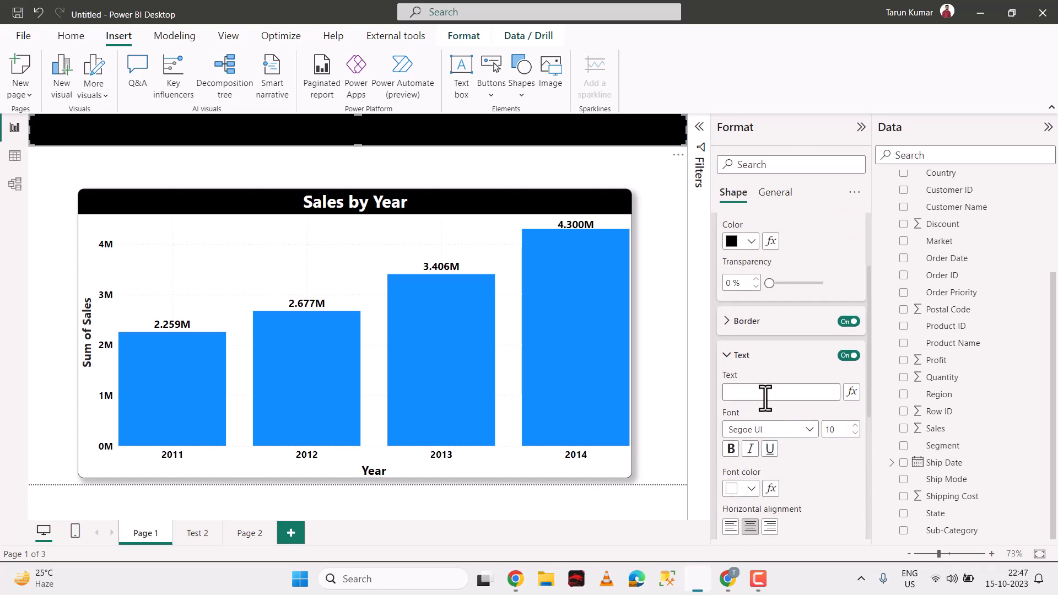
text(Year wise Sales)
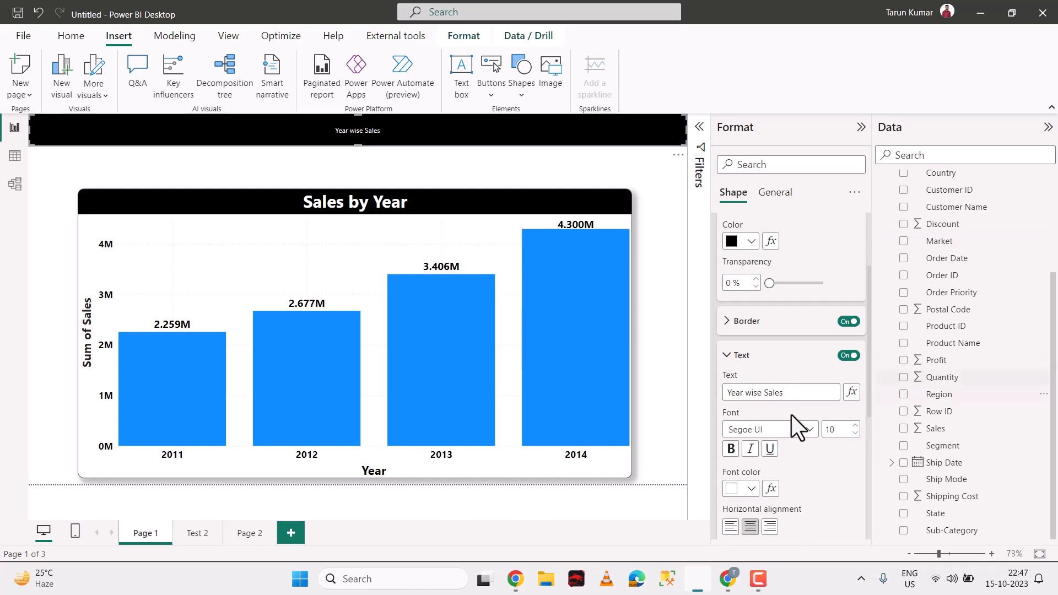
Step: Make the banner text bold and set its font size to 29
click(731, 449)
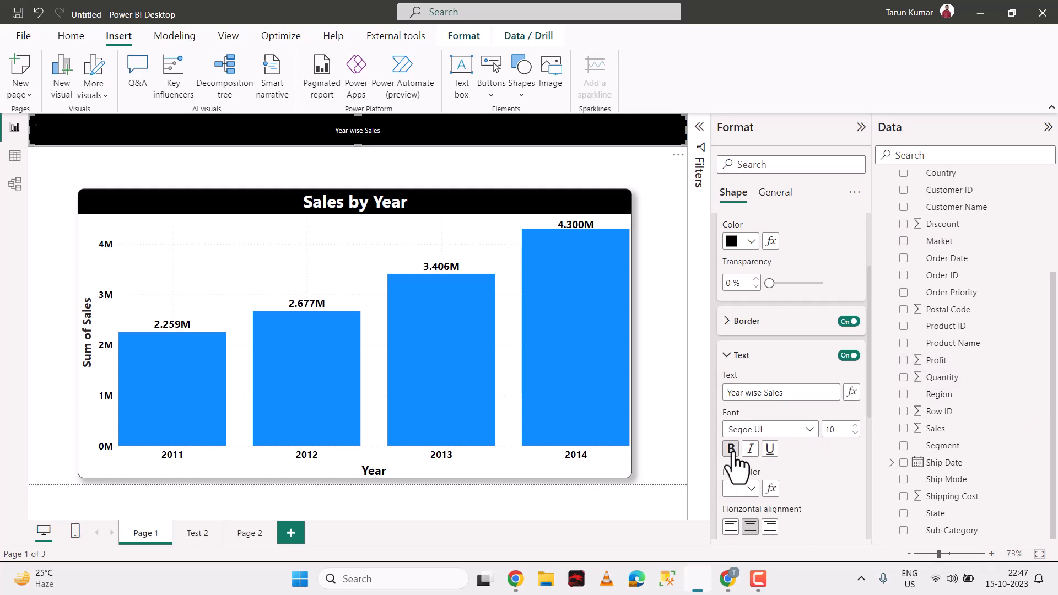
click(856, 426)
click(855, 426)
click(855, 426)
click(856, 426)
click(856, 426)
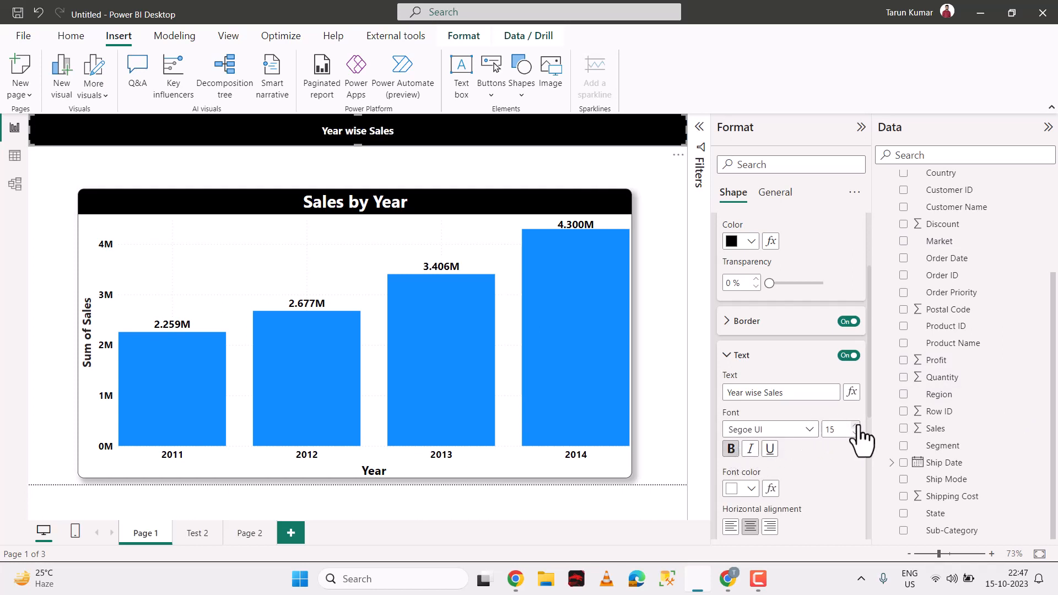
click(855, 426)
click(855, 426)
click(855, 426)
click(856, 426)
click(855, 426)
click(855, 426)
click(855, 426)
click(856, 426)
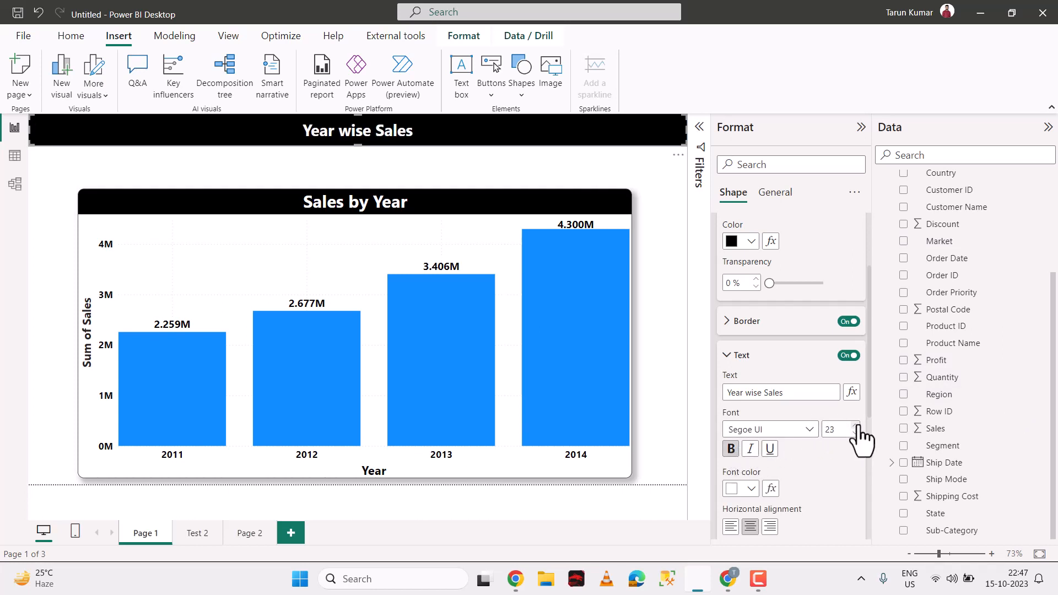
click(856, 426)
click(855, 426)
click(856, 426)
click(856, 426)
click(856, 426)
click(856, 426)
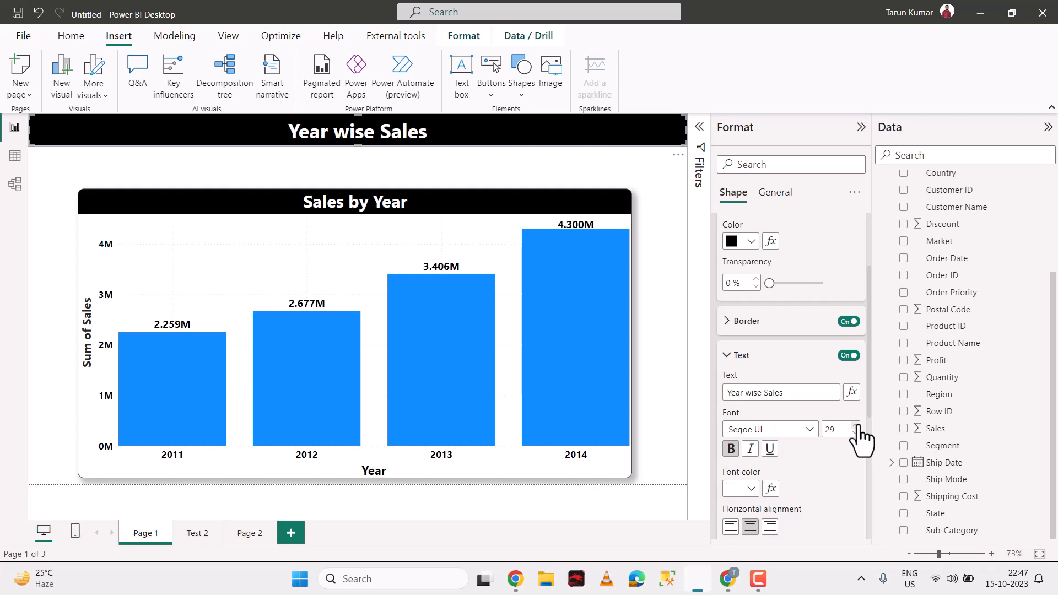
click(727, 353)
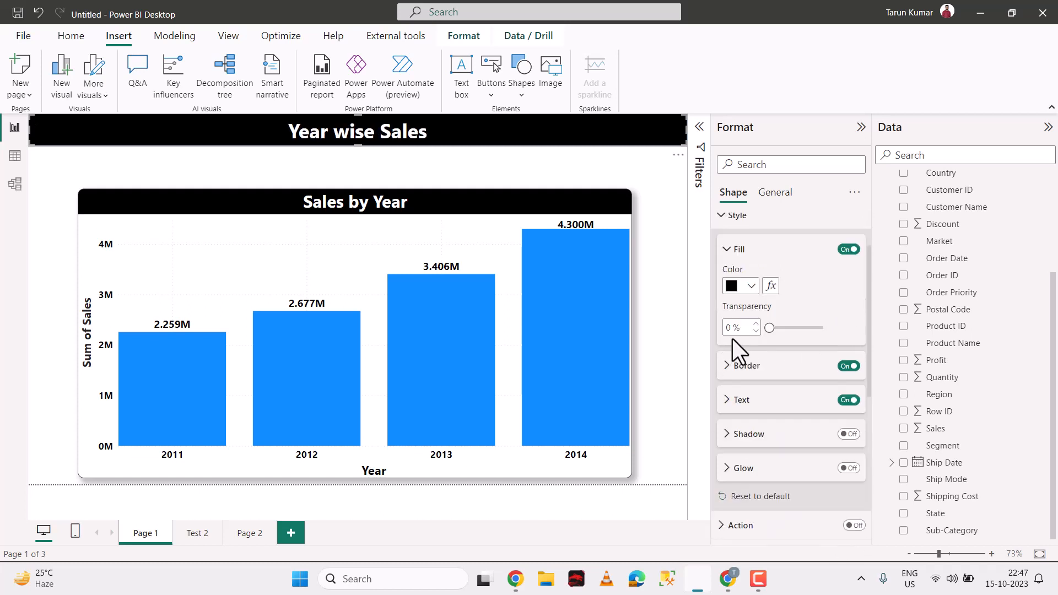
click(740, 366)
scroll(739, 369, up, 2)
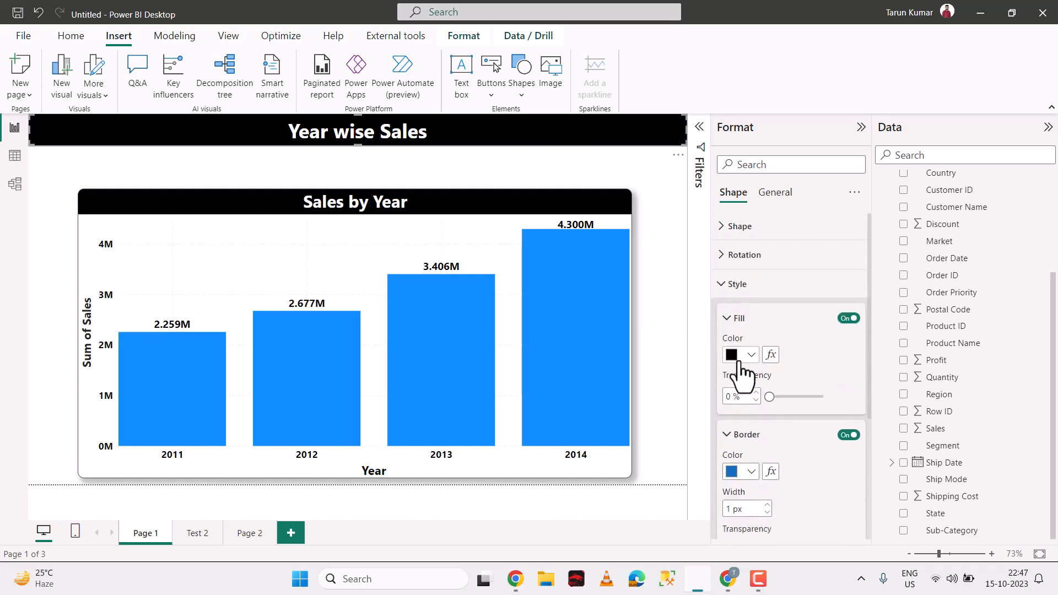
Step: Shorten the banner rectangle from its right end so it lines up with the right edge of the Sales by Year chart
click(484, 171)
click(684, 134)
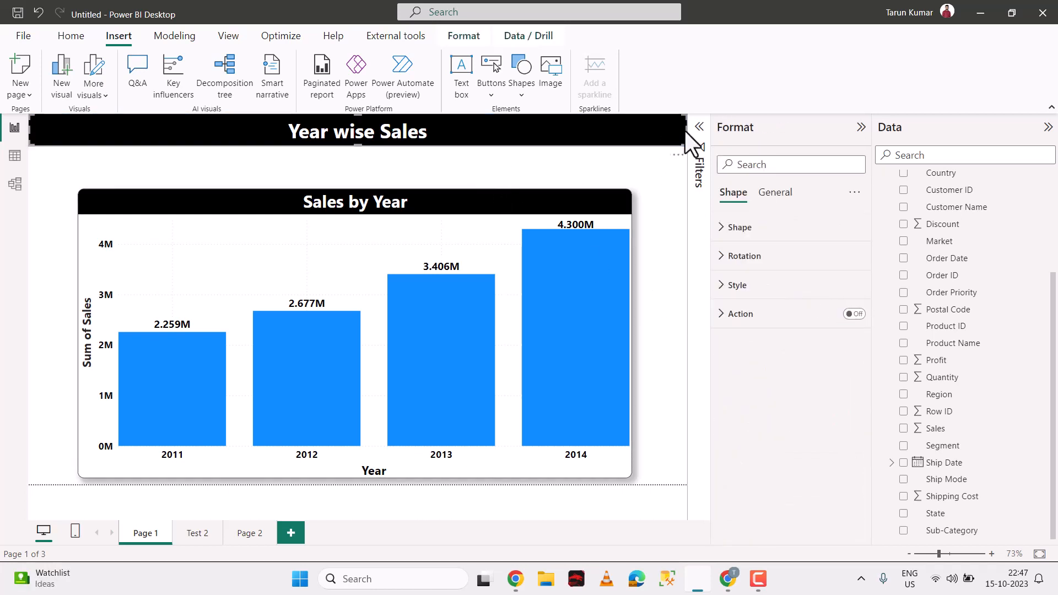
drag(687, 131, 633, 130)
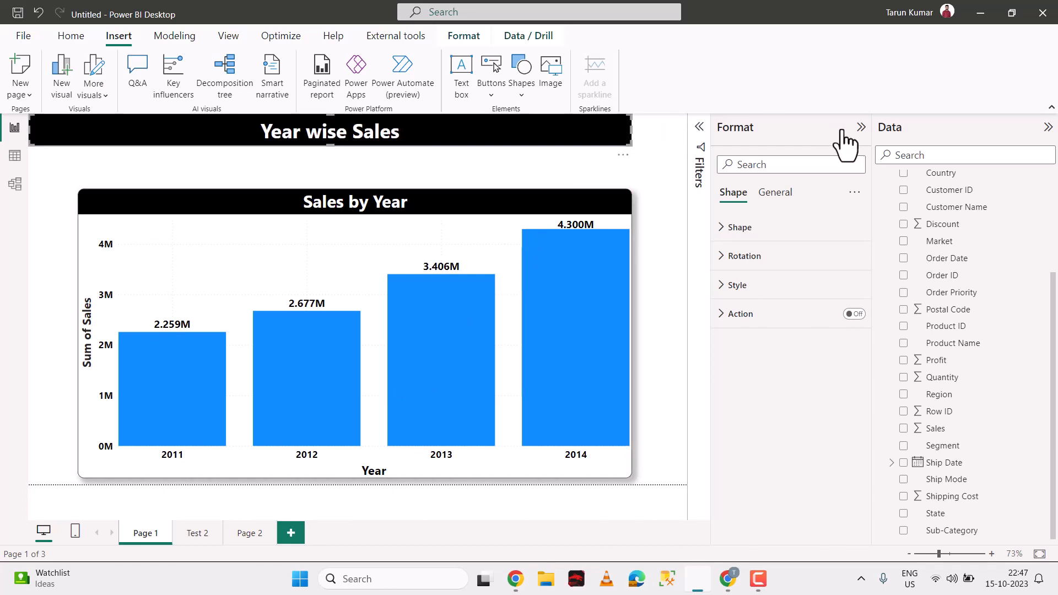
click(861, 128)
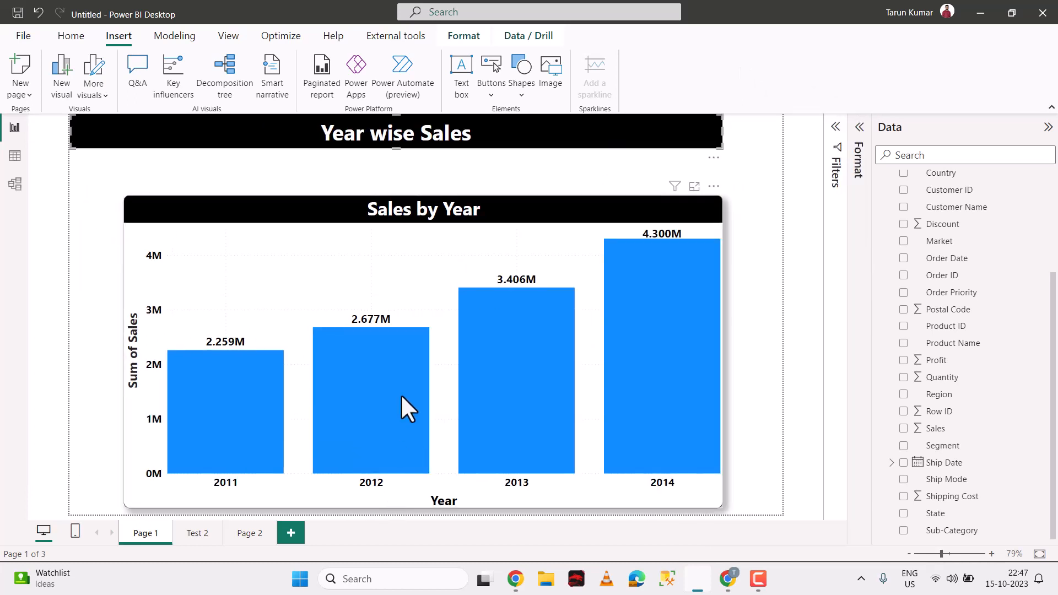
Step: Examine the Year drill-through settings on Page 2 and return to Page 1
mouse_move(401, 396)
mouse_move(502, 344)
click(244, 531)
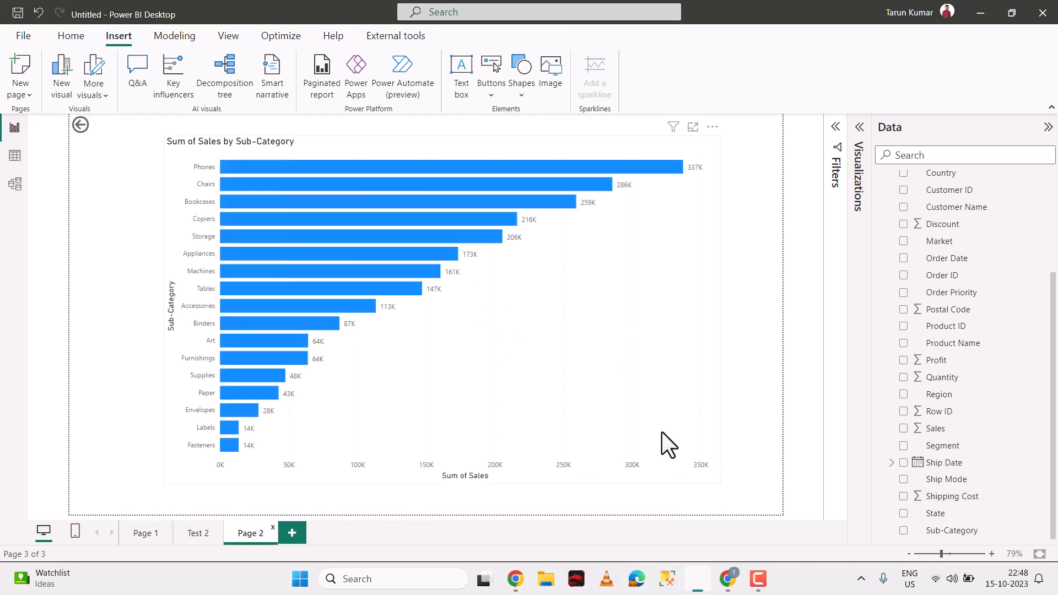
click(858, 201)
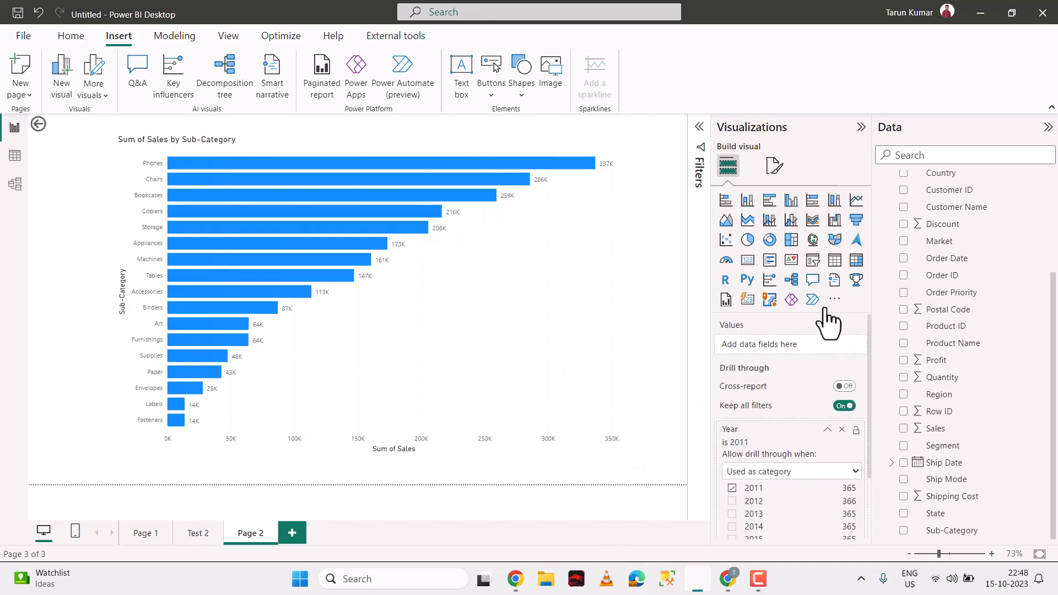
scroll(787, 496, down, 3)
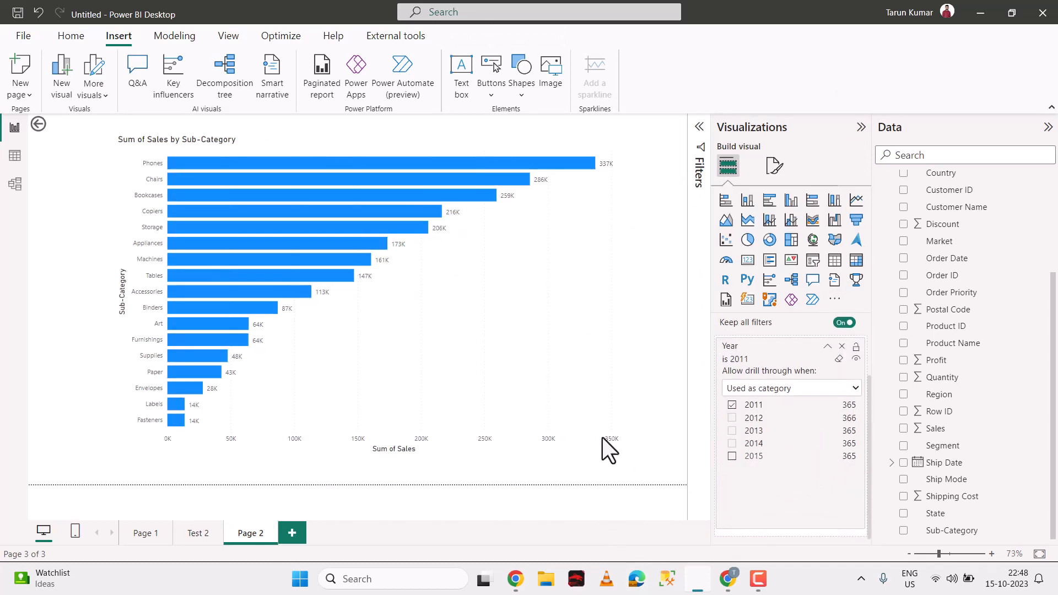
click(150, 532)
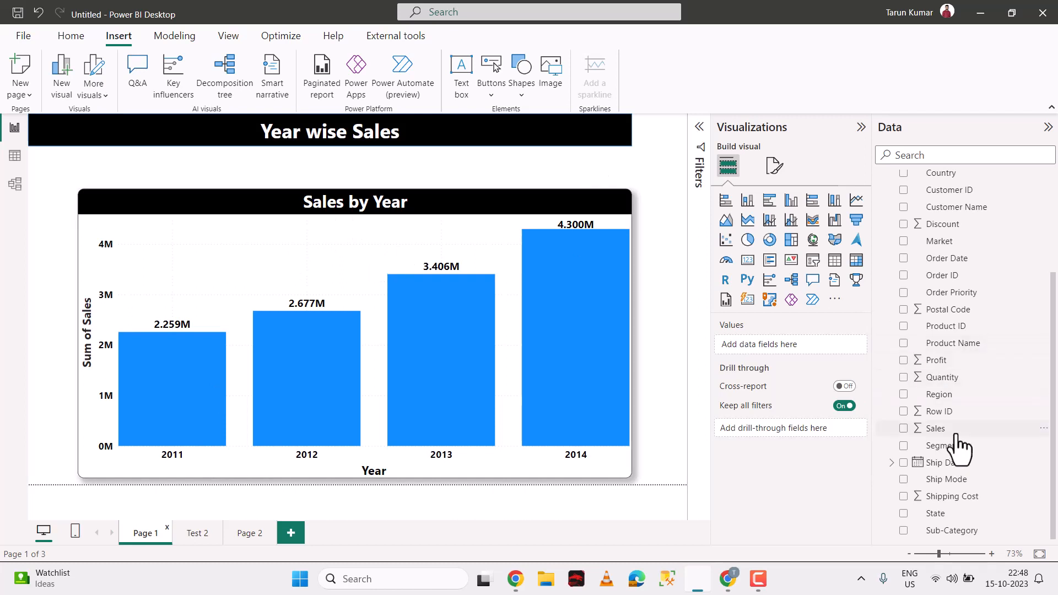
scroll(958, 447, up, 3)
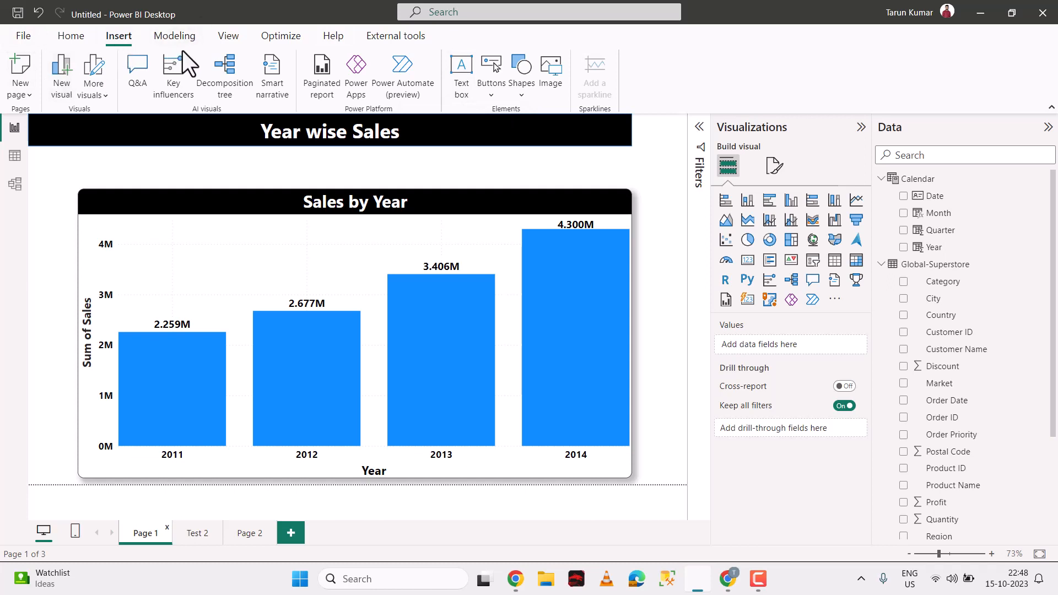
Step: Insert a right-pointing arrow shape and fit it into the free space beside the banner's right end
click(491, 89)
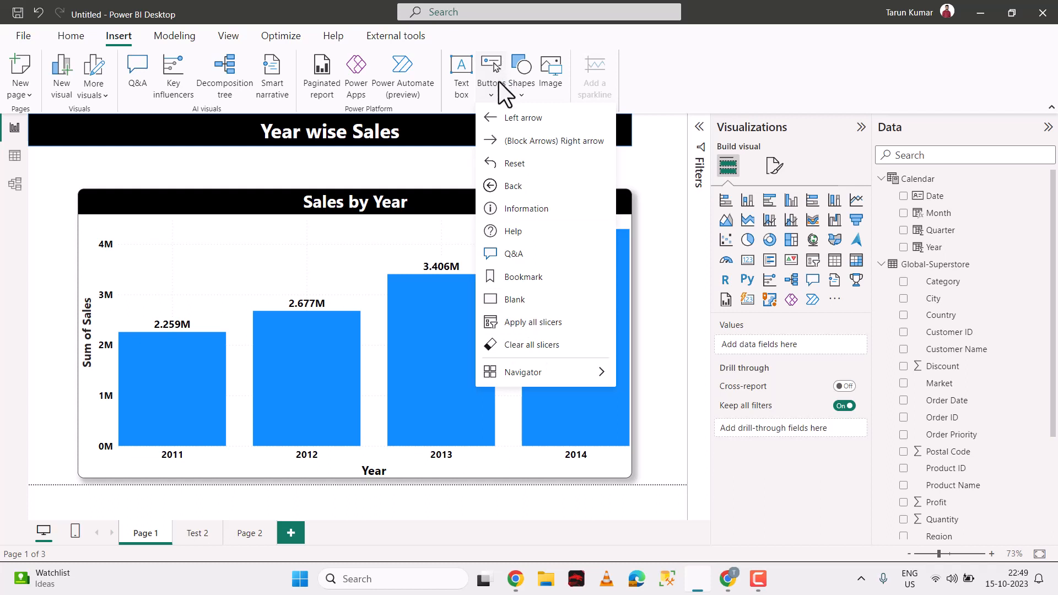
click(517, 94)
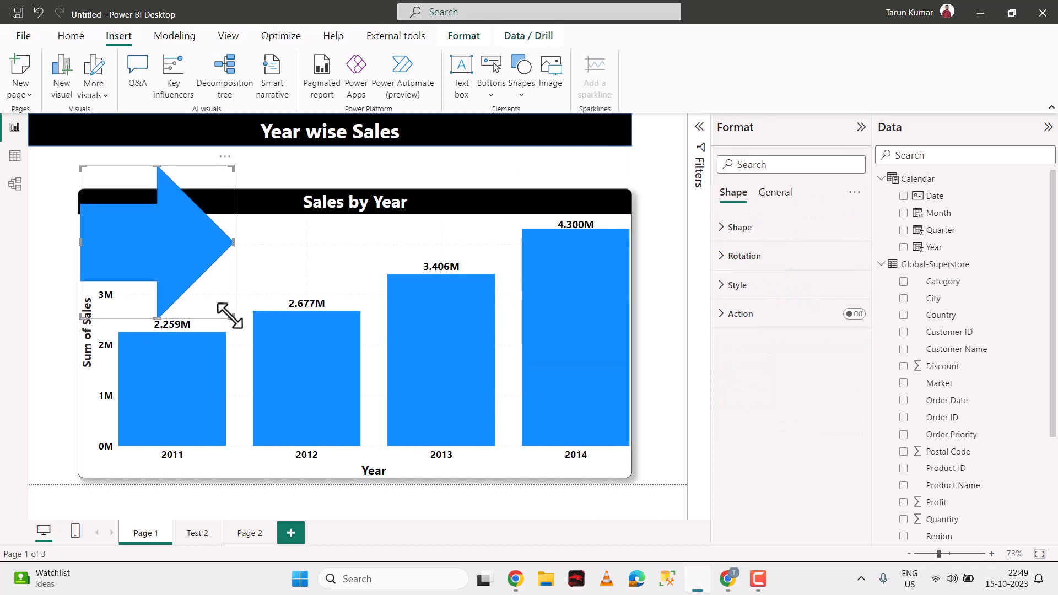
drag(227, 312, 696, 114)
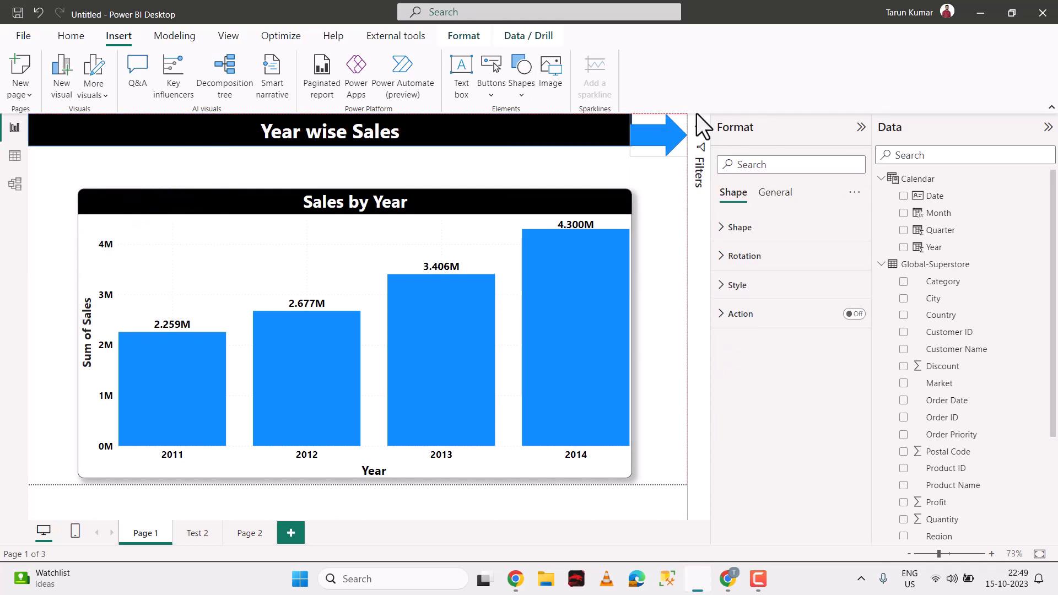
drag(630, 156, 642, 146)
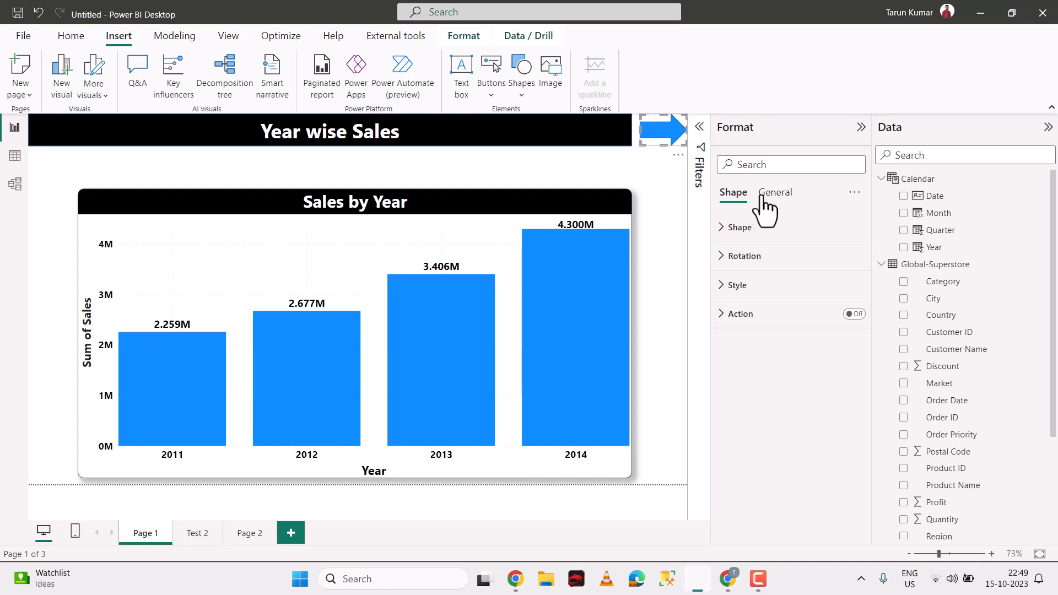
Step: Set the arrow's fill color to pale yellow and turn off its border
click(753, 288)
click(753, 357)
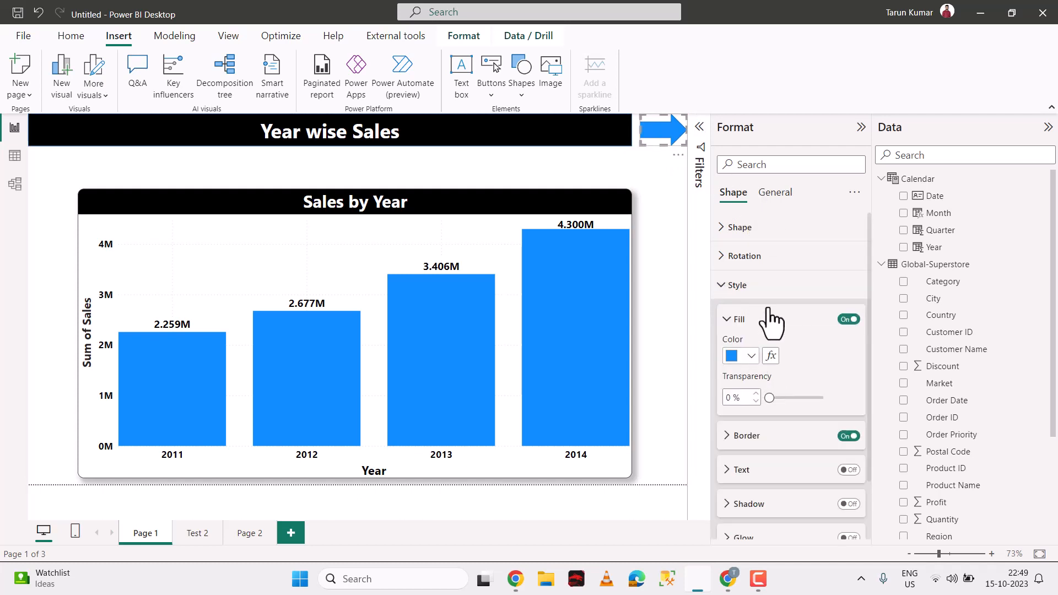
click(899, 163)
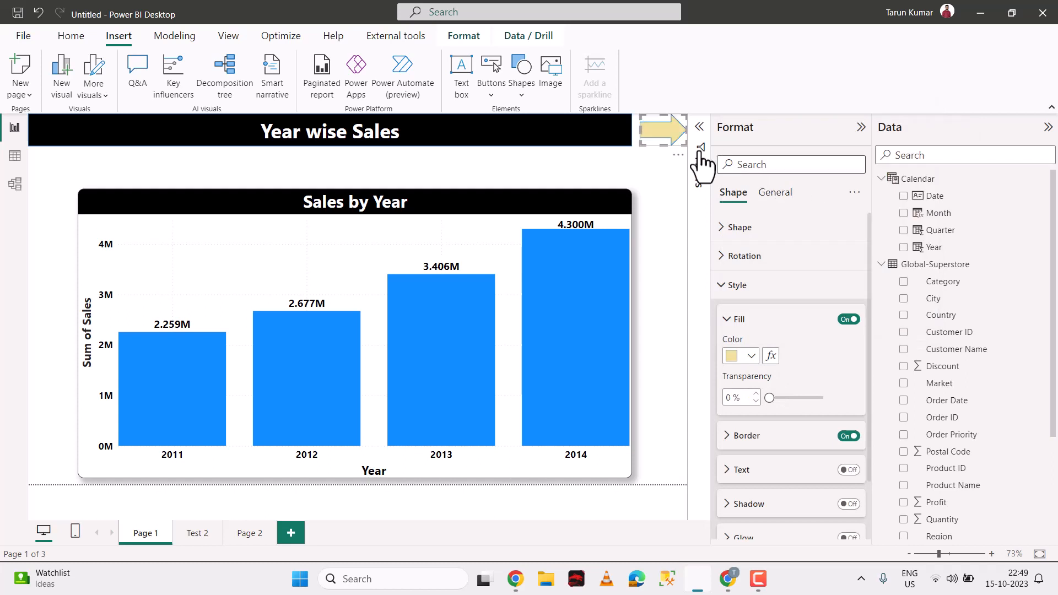
click(847, 436)
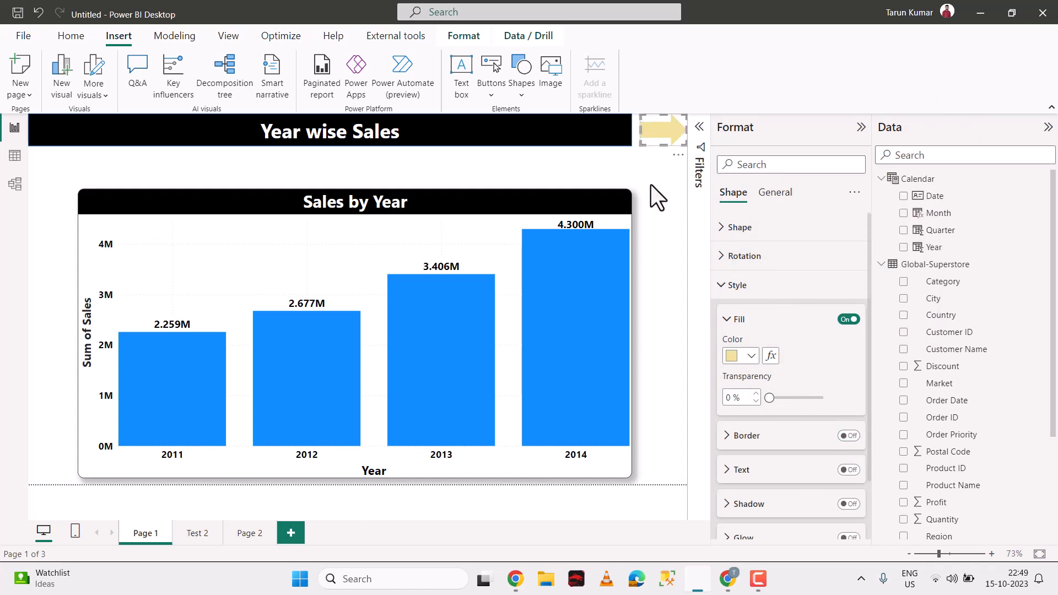
Step: Turn on the arrow's action and set its type to Page navigation
click(653, 135)
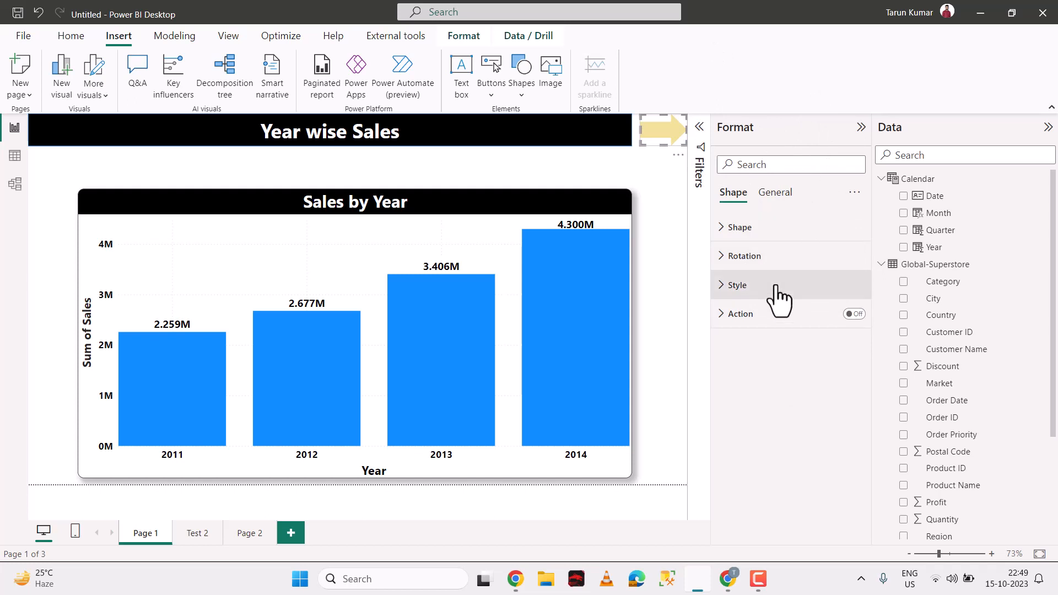
click(737, 314)
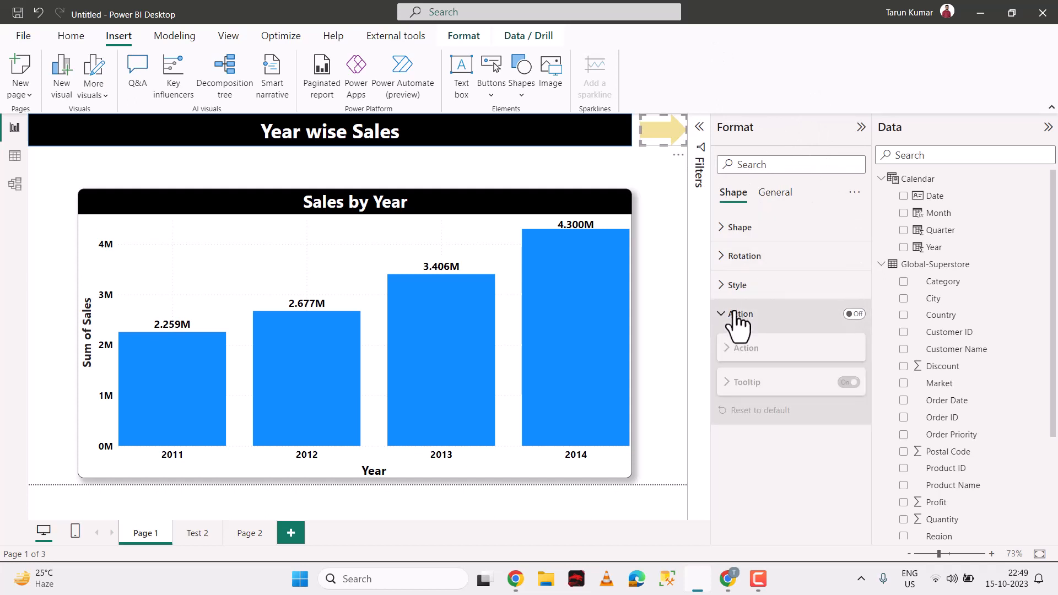
click(855, 315)
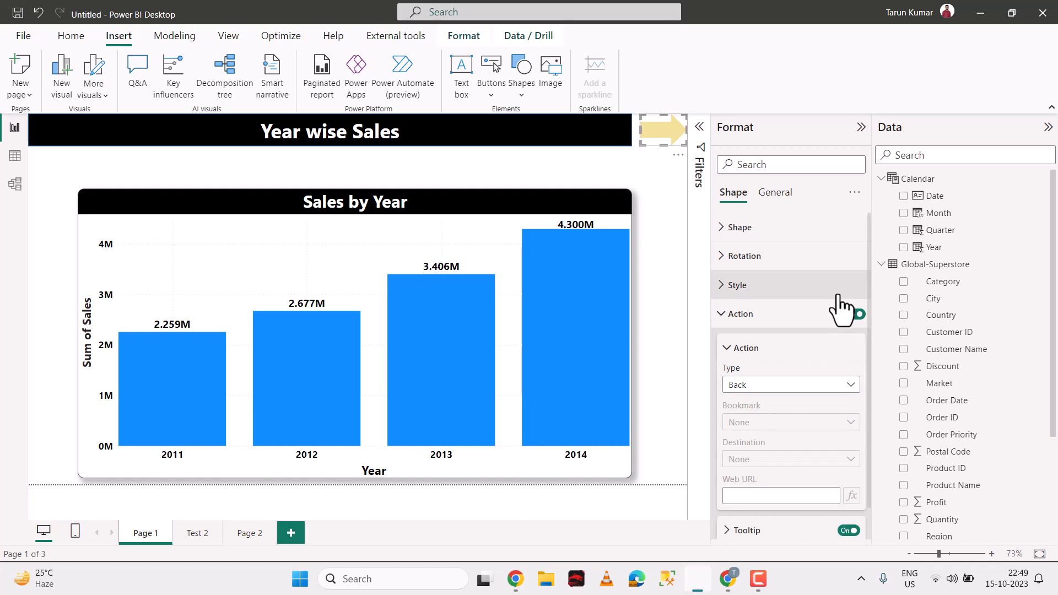
scroll(789, 369, down, 1)
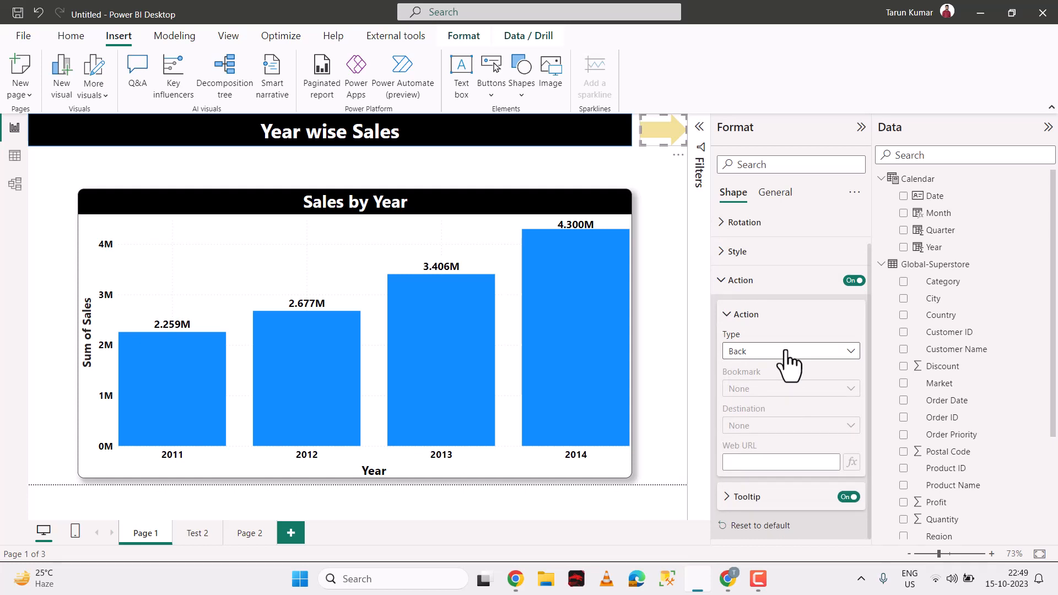
click(788, 353)
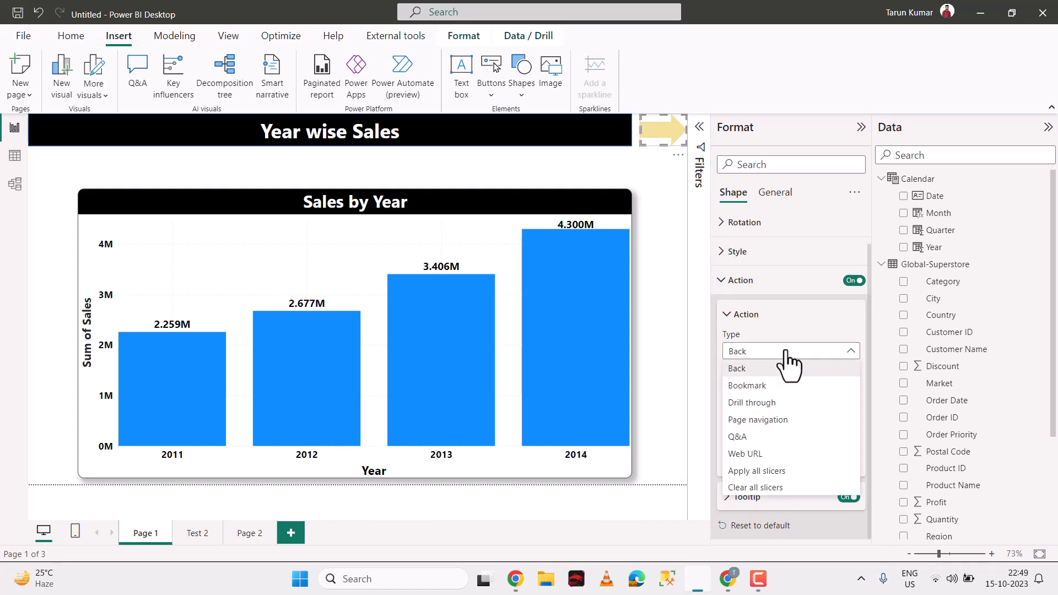
click(772, 420)
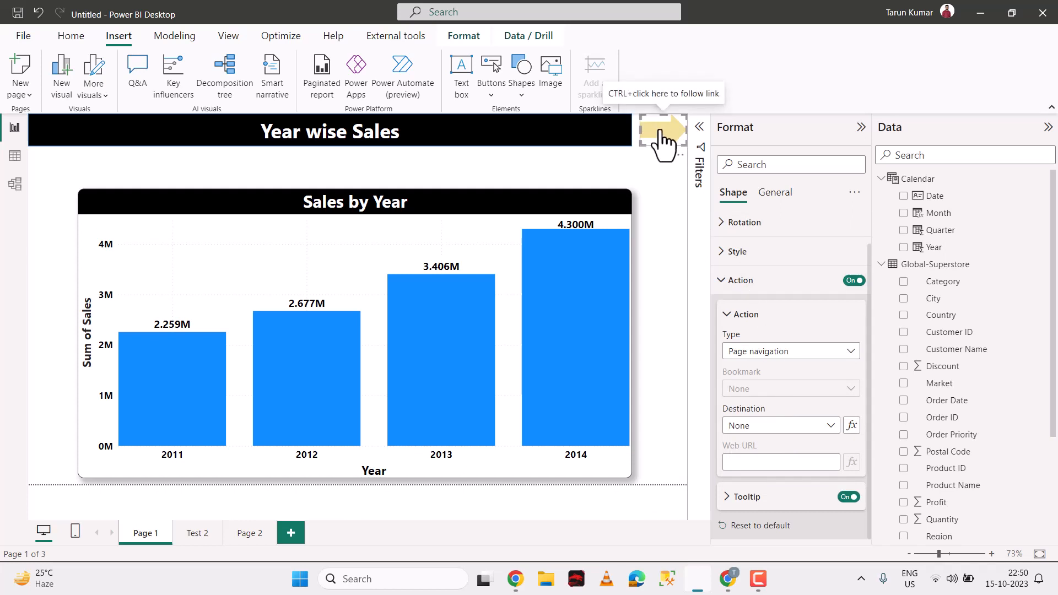
Step: Try Page 2 as the arrow's navigation destination and switch it to Test 2
click(801, 428)
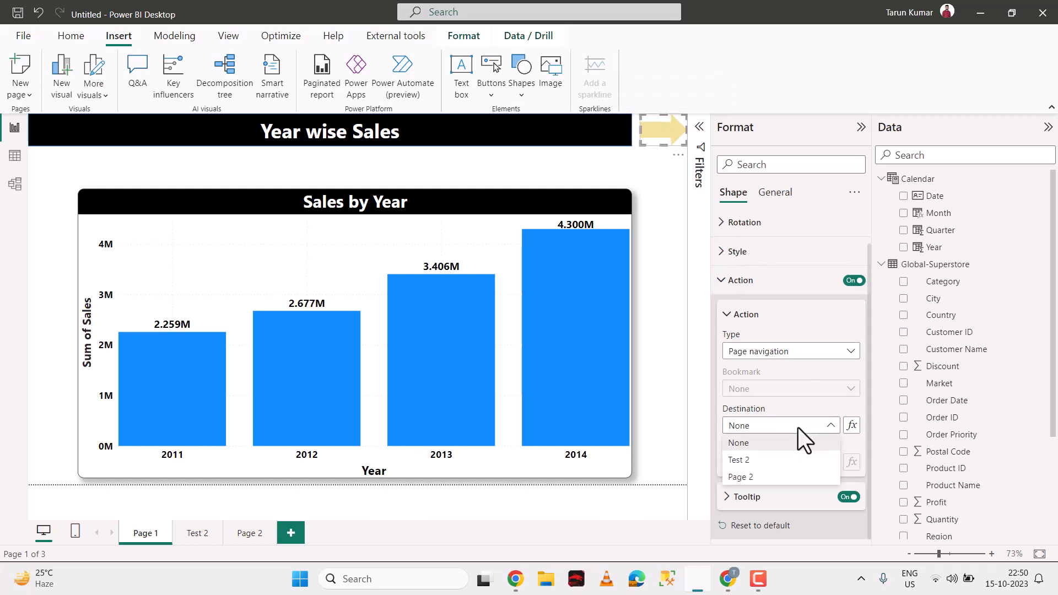
click(767, 477)
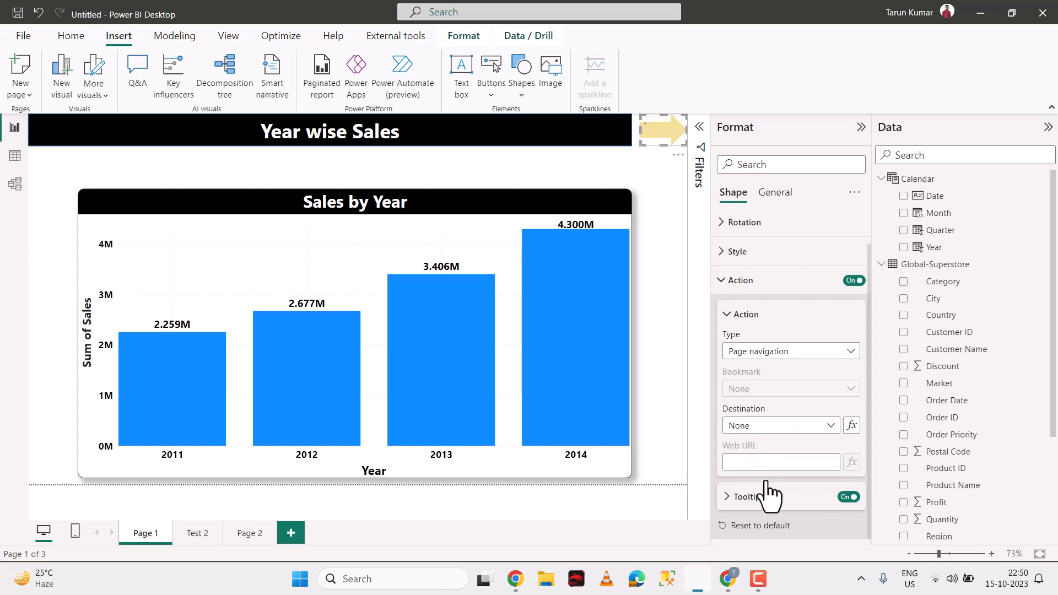
click(791, 427)
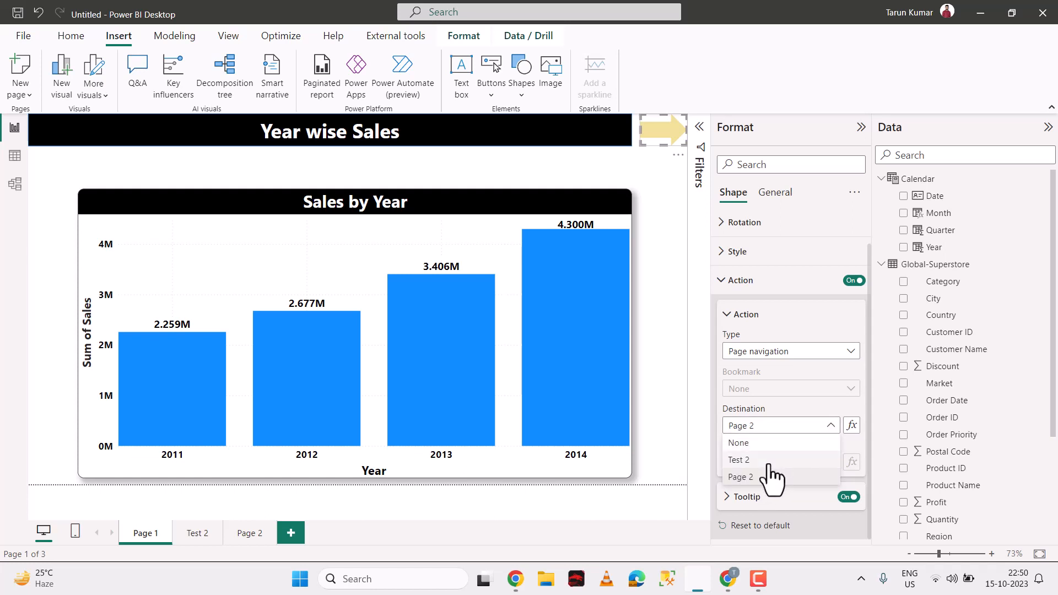
click(778, 460)
click(800, 297)
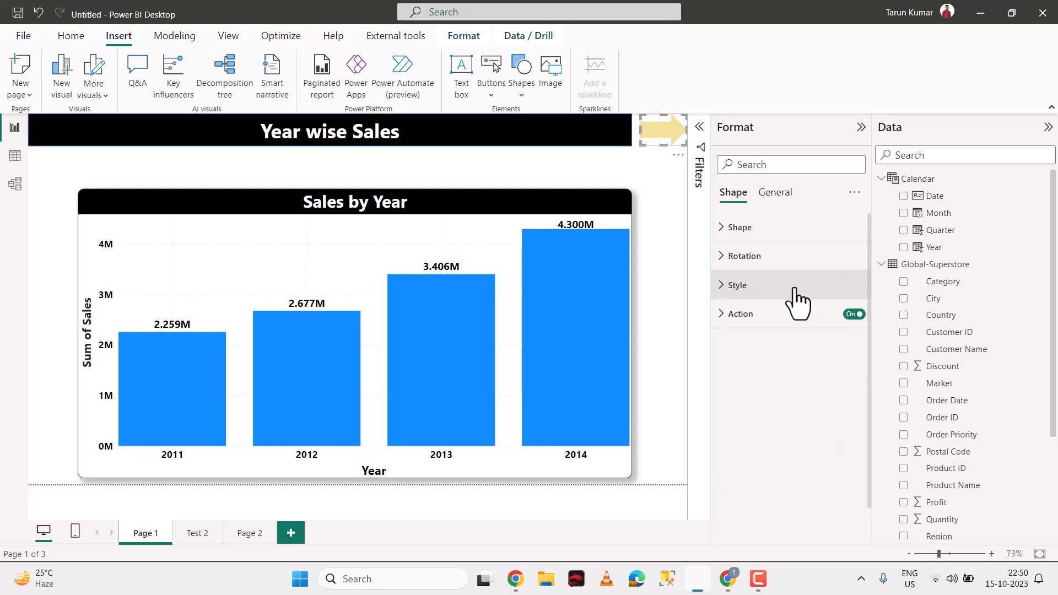
Step: Test the arrow by following its link to the Test 2 page, and return to Page 1
click(660, 142)
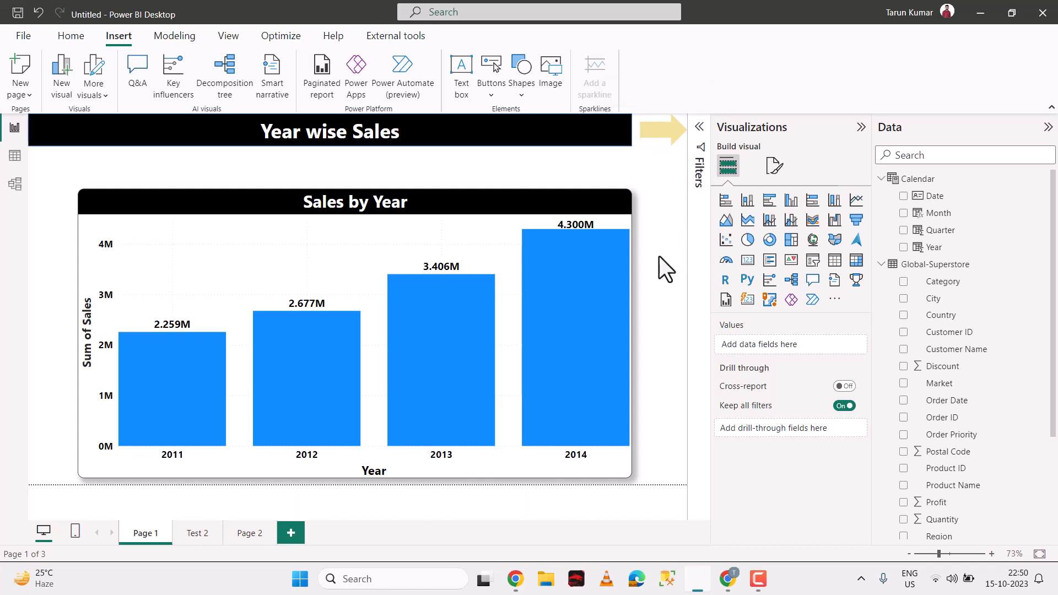
ctrl+click(664, 132)
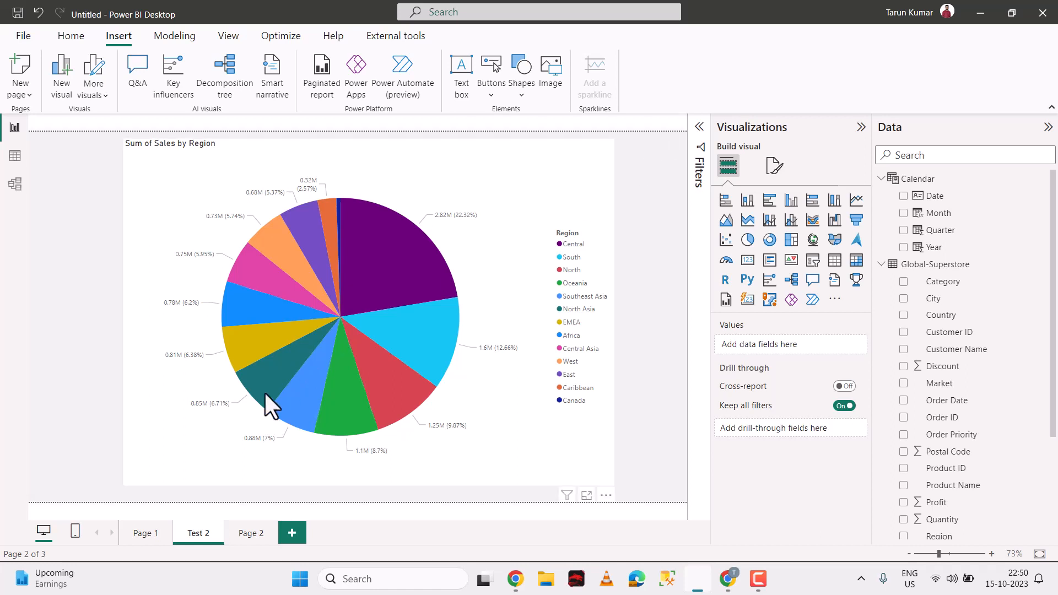
click(140, 536)
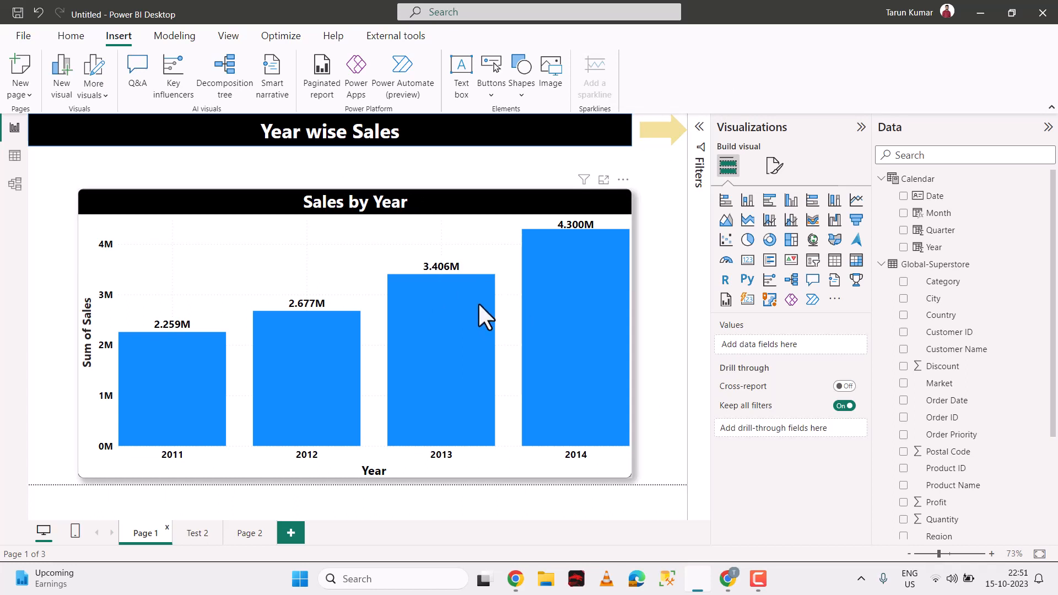
click(213, 537)
click(250, 541)
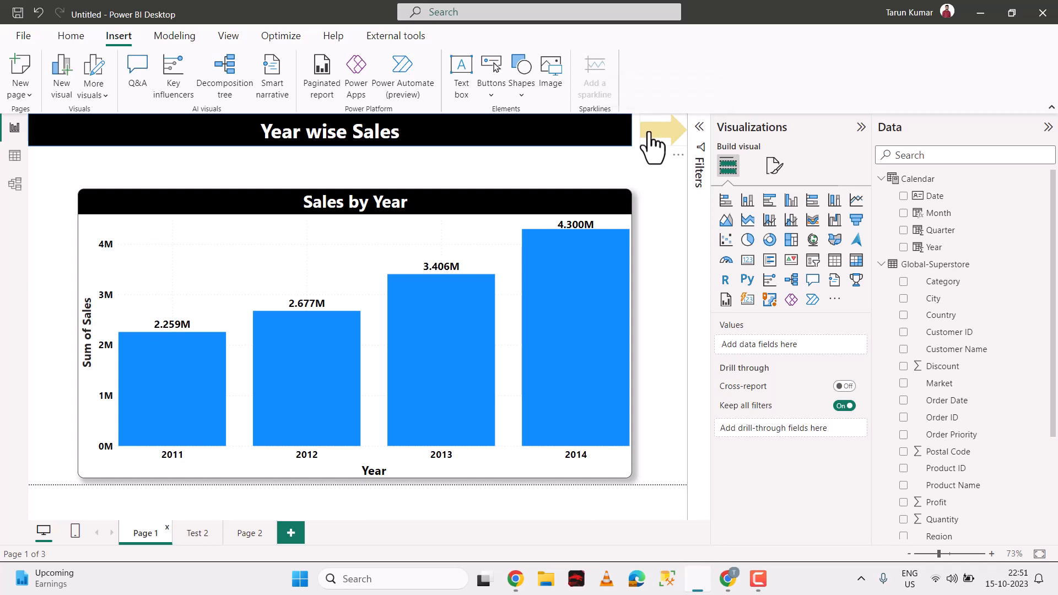
Step: Follow the arrow's link to Test 2 once more and go back to Page 1
ctrl+click(652, 146)
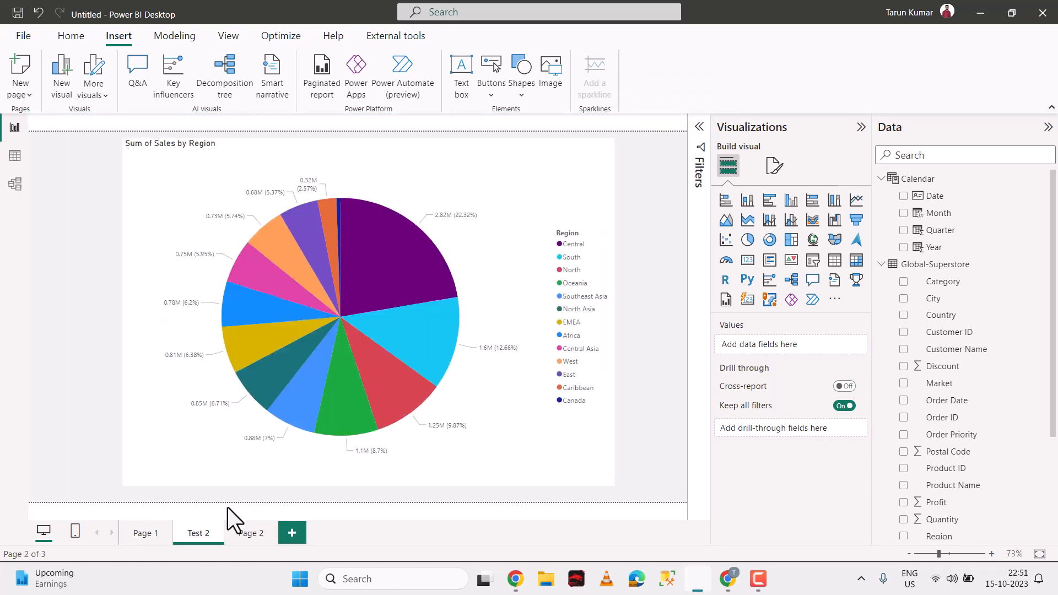
click(148, 537)
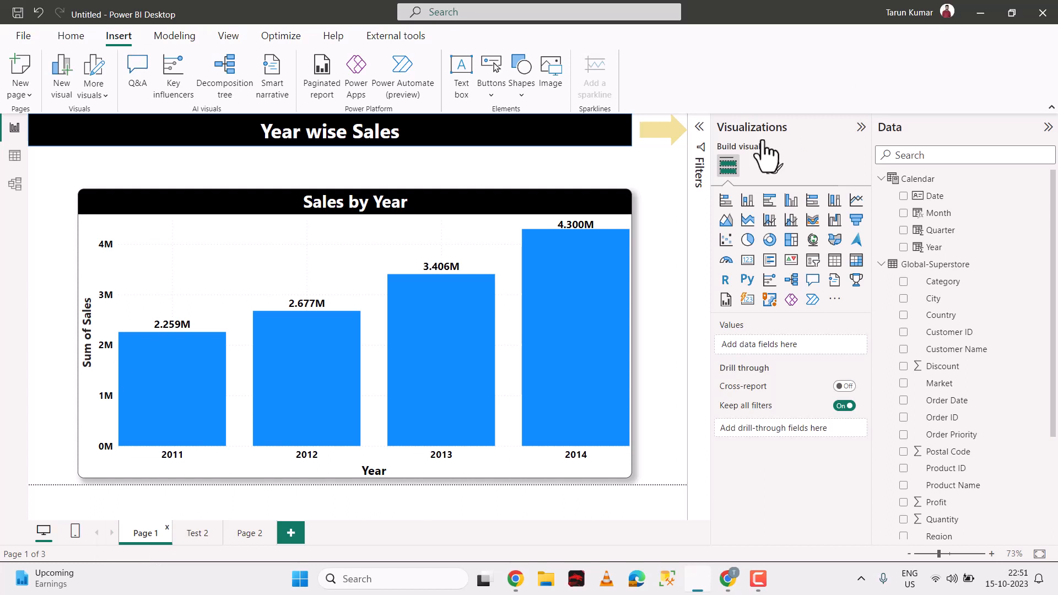
Step: Narrow the Sales by Year chart from its left edge and move it up closer to the title banner
click(97, 306)
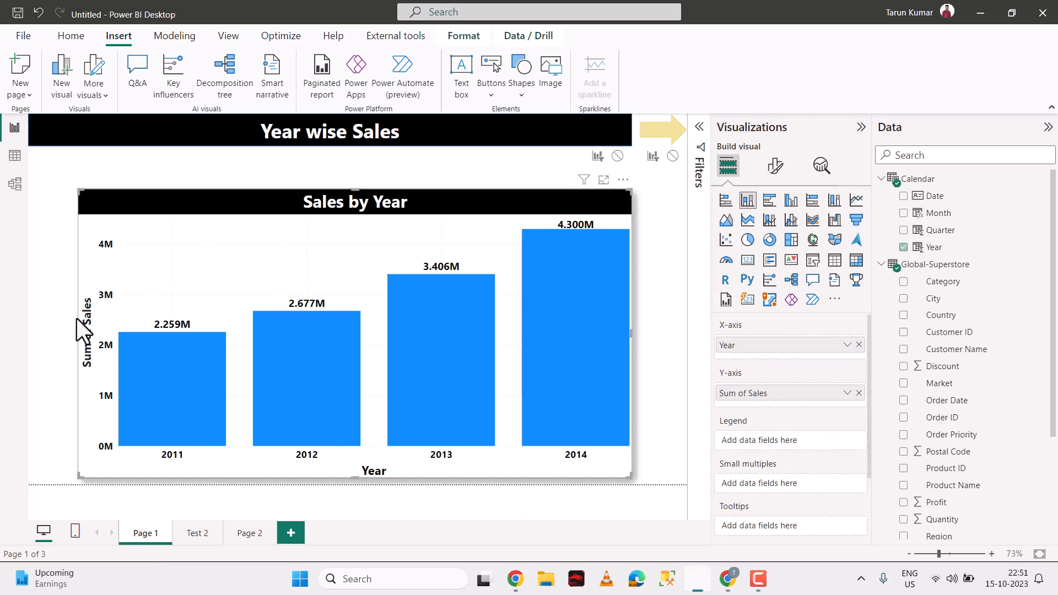
drag(81, 336, 137, 332)
drag(262, 266, 263, 246)
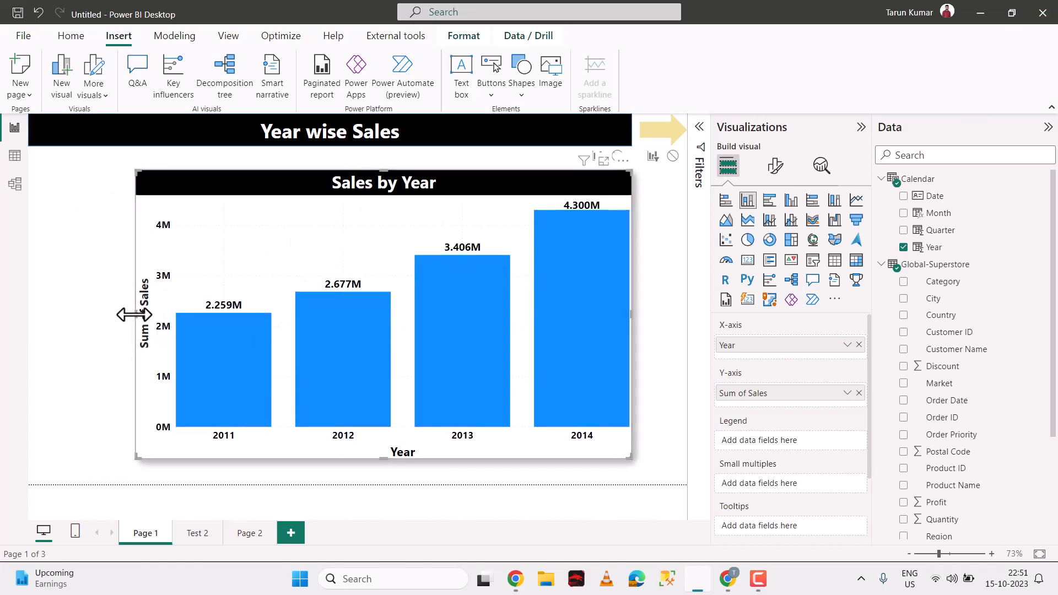
drag(136, 314, 165, 314)
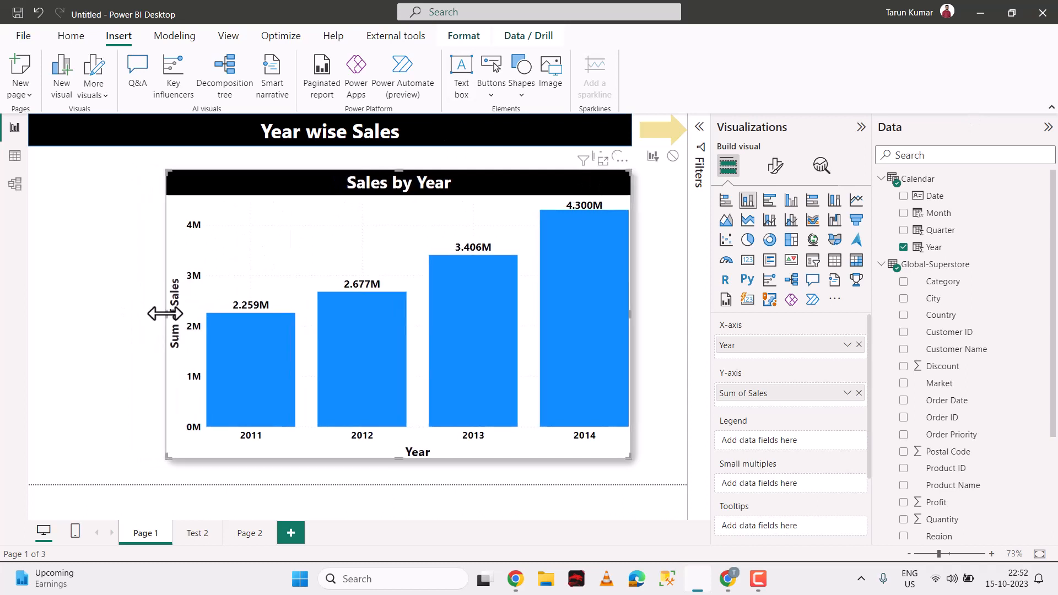
Step: Turn off interaction editing for the Sales by Year chart and deselect it
click(464, 38)
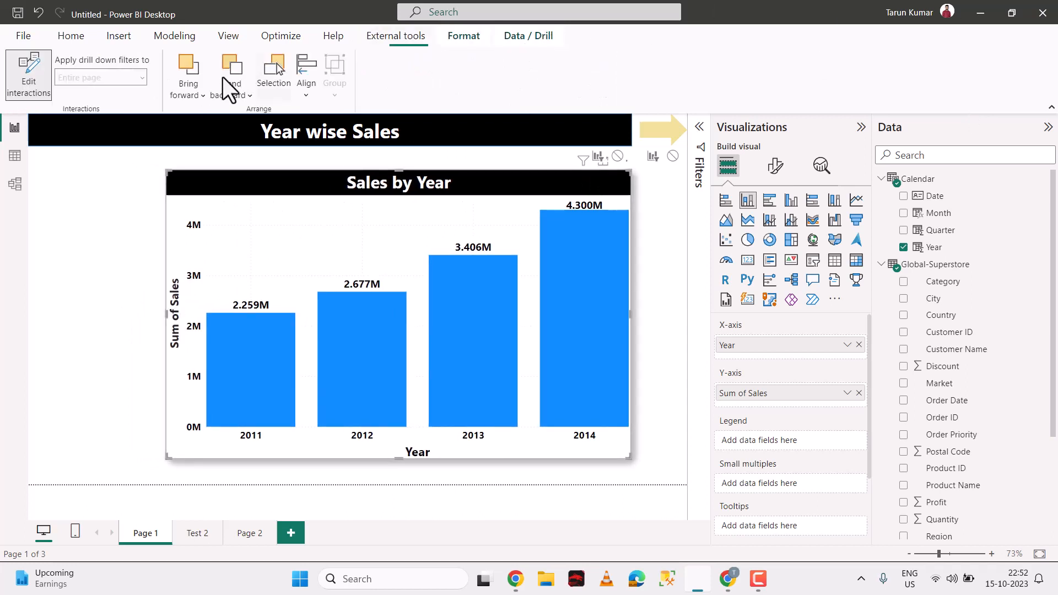
click(94, 297)
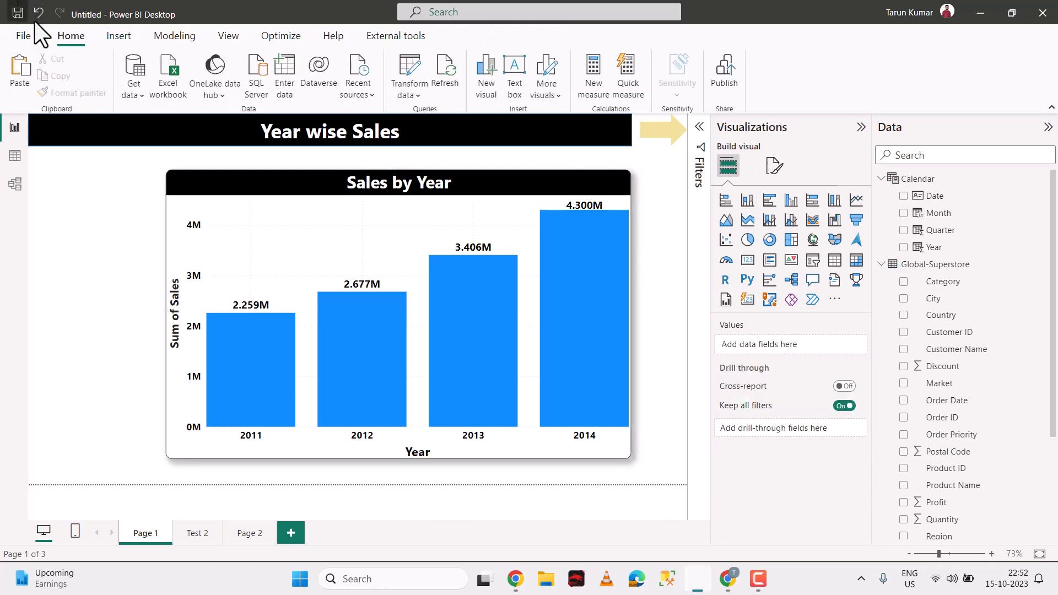
Step: Insert a small rounded rectangle in the space left of the chart and place a duplicate below it
click(115, 37)
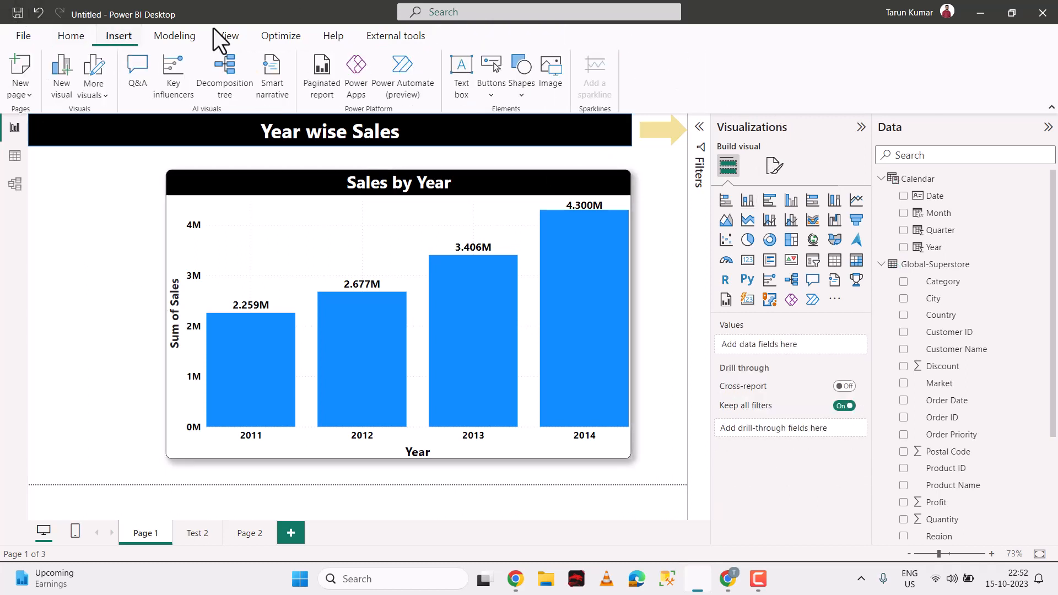
click(523, 84)
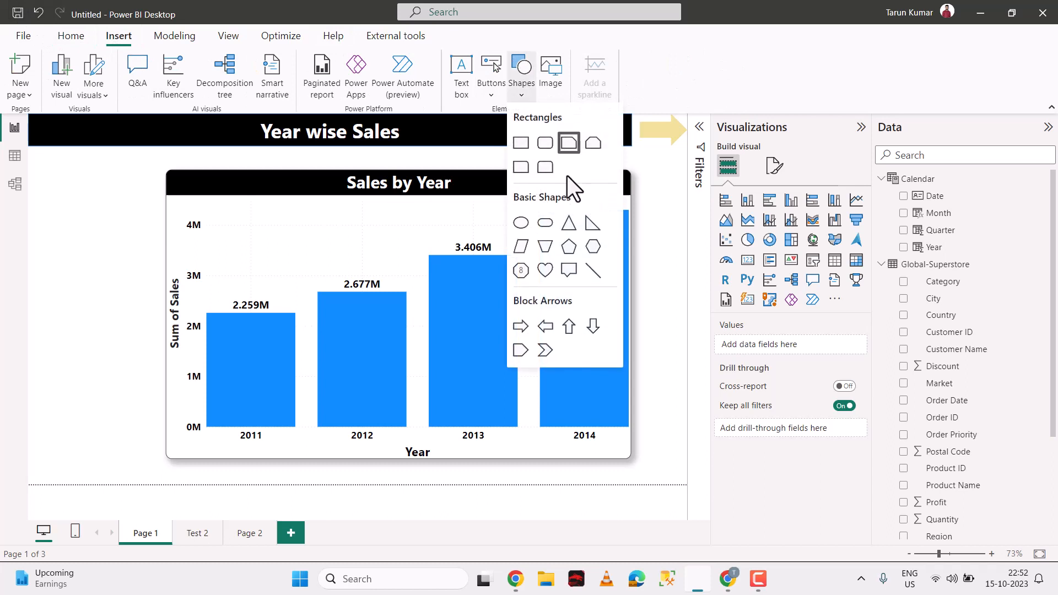
click(544, 145)
drag(152, 462, 94, 223)
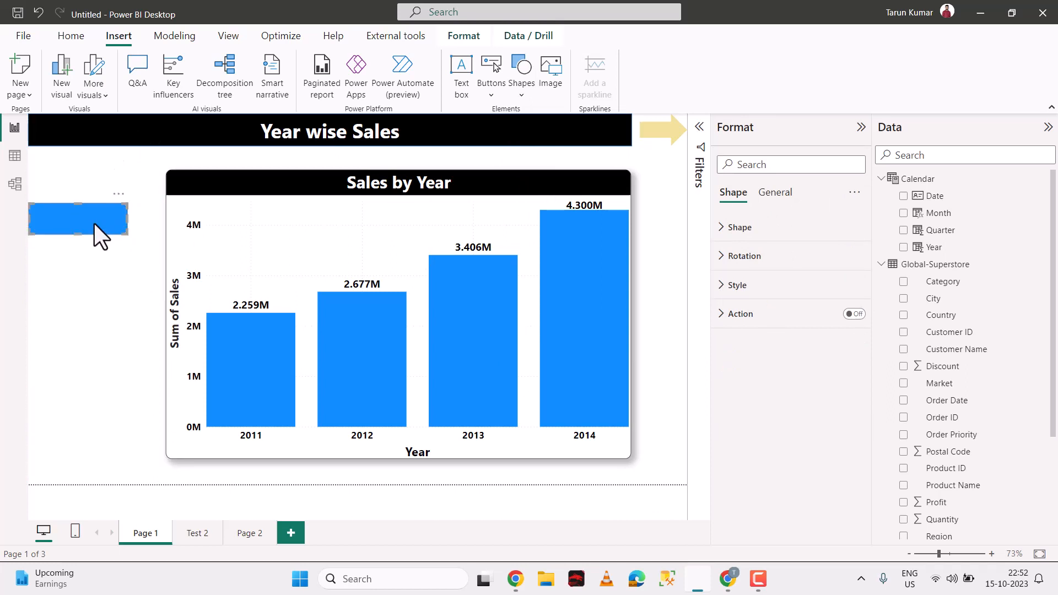
key(ctrl+v)
drag(93, 223, 77, 290)
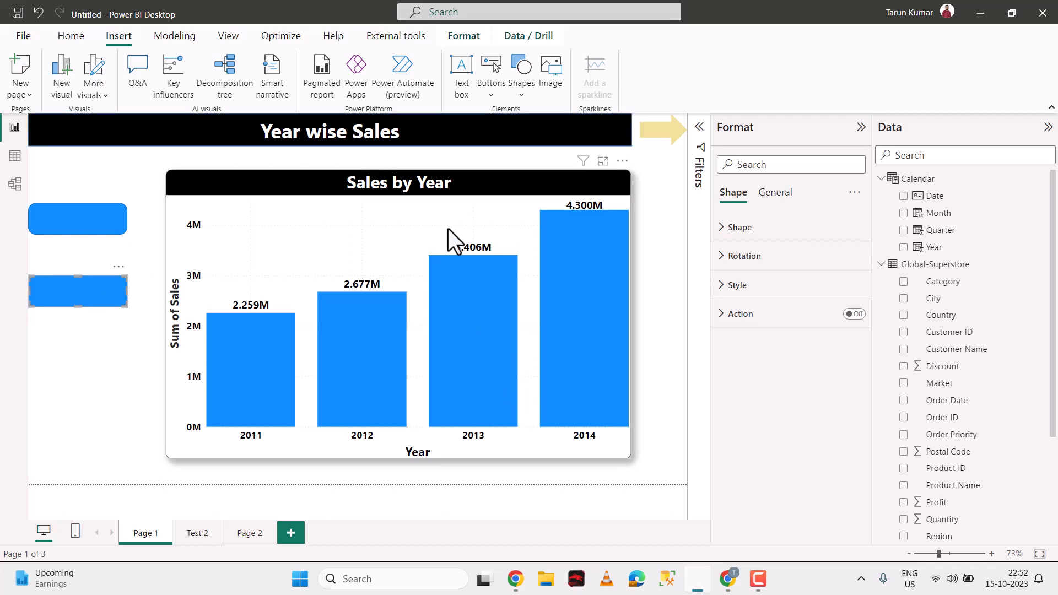
Step: Set the upper rounded rectangle's fill color to light gray
click(97, 225)
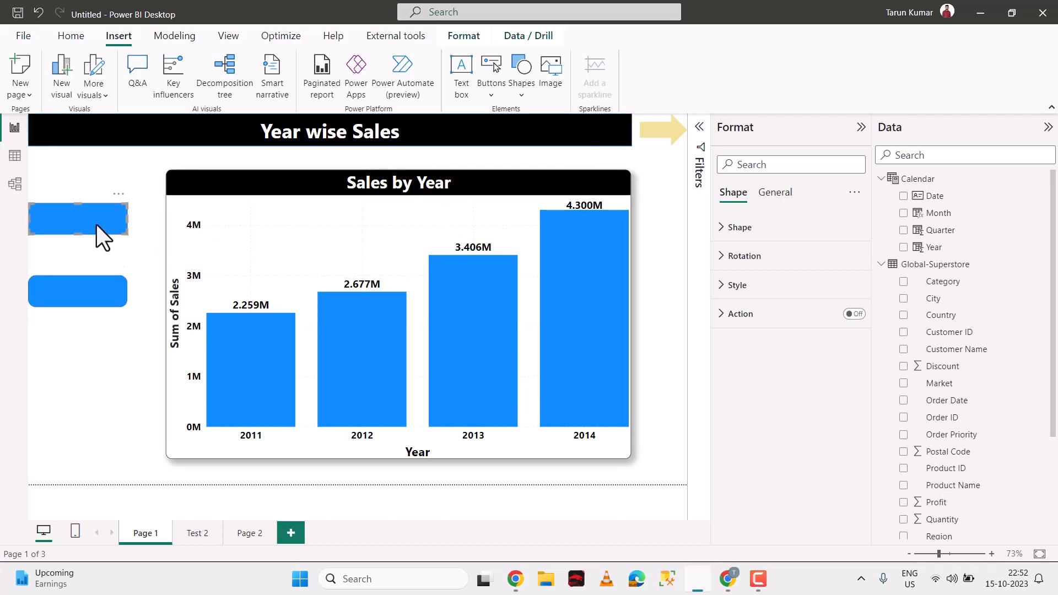
click(747, 287)
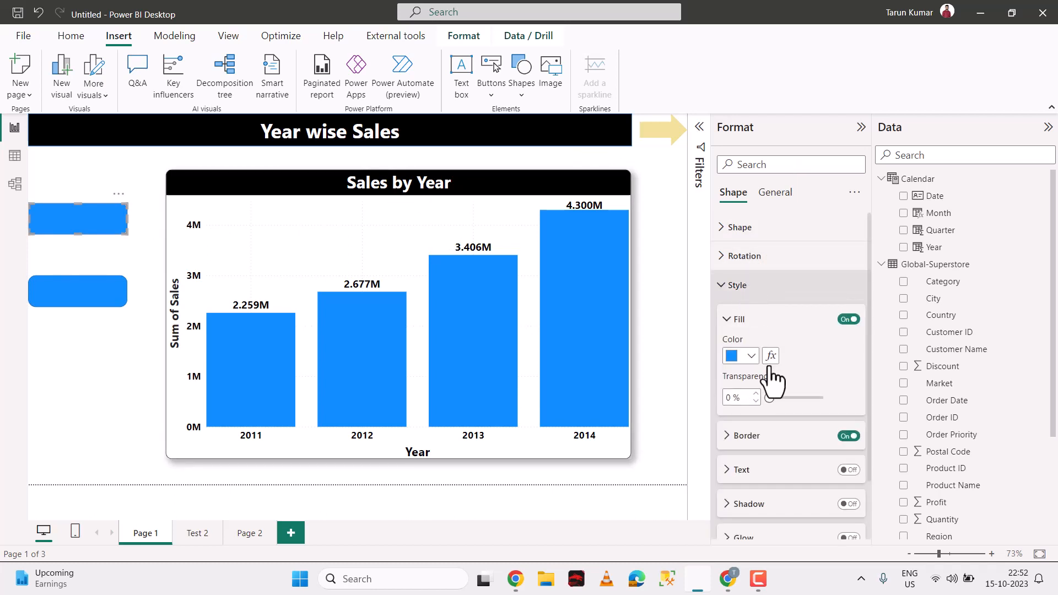
click(750, 356)
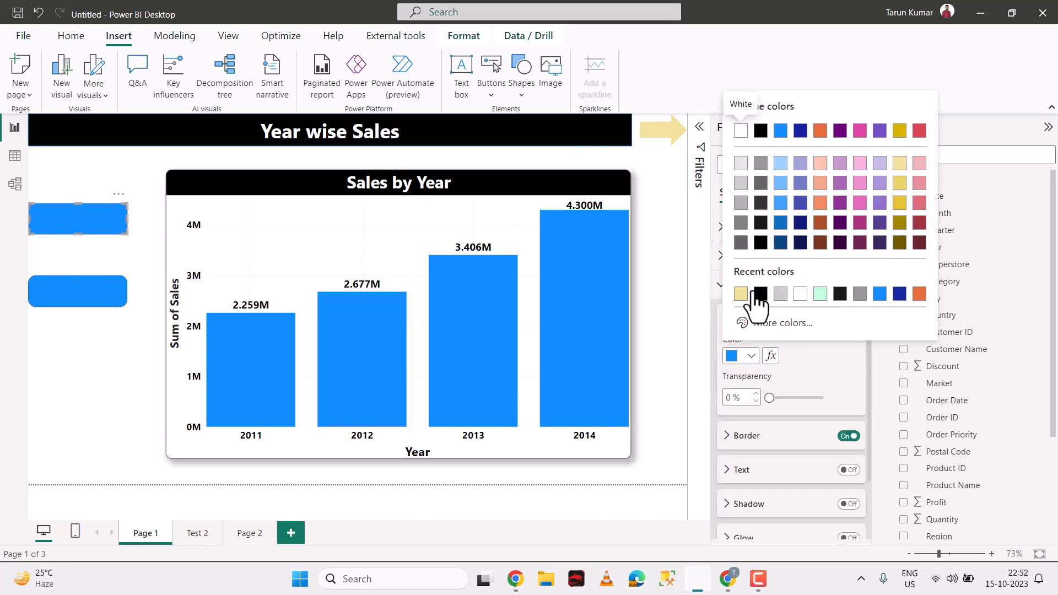
click(780, 294)
click(102, 254)
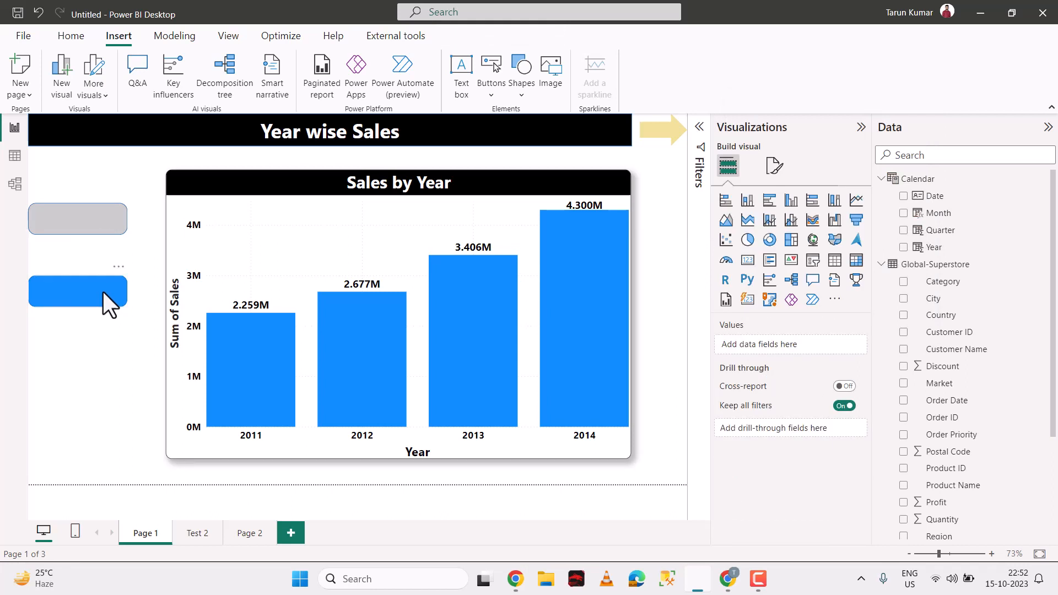
Step: Delete the blue rounded rectangle below the gray one
click(102, 291)
click(114, 260)
Step: Turn off the border of the gray rounded rectangle
click(101, 226)
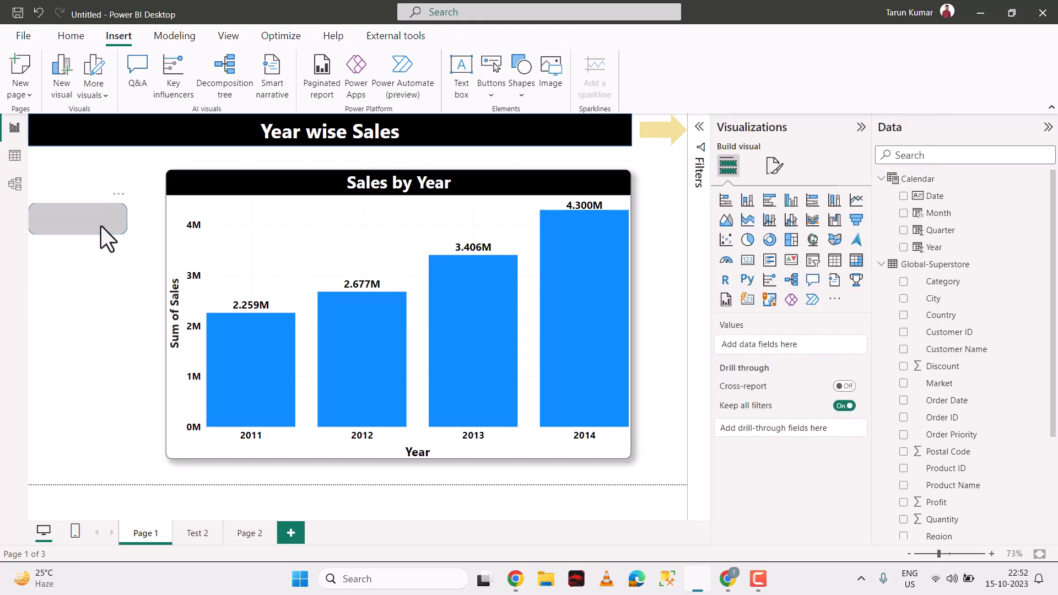
click(782, 198)
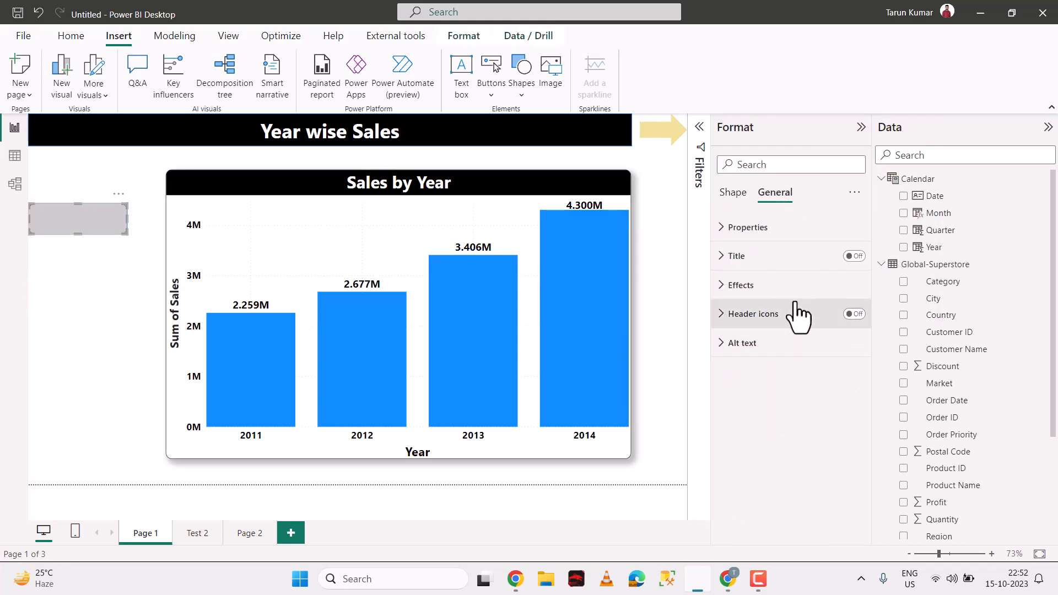
click(783, 285)
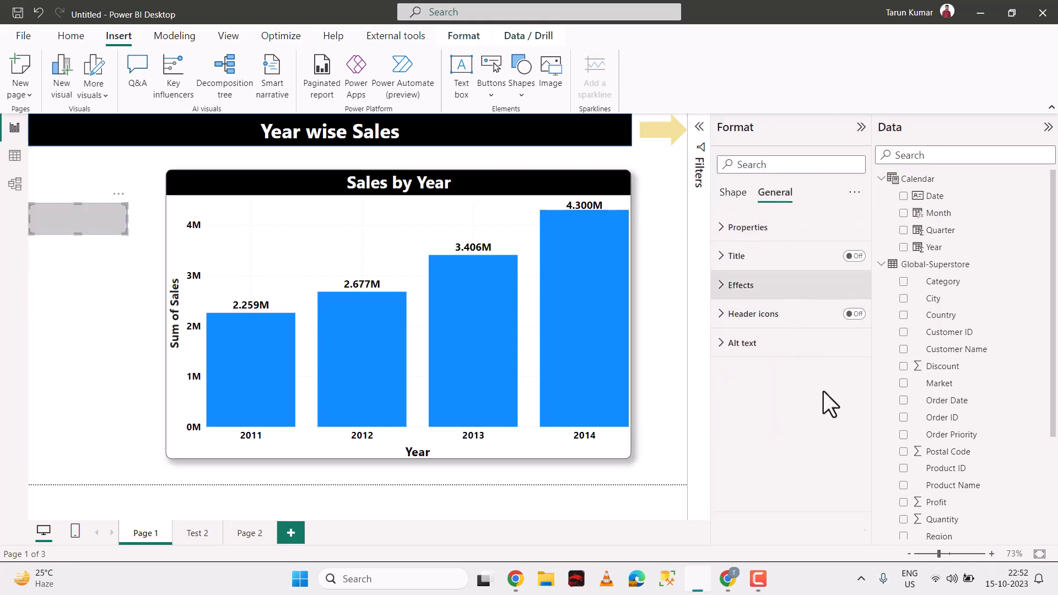
click(733, 194)
click(742, 285)
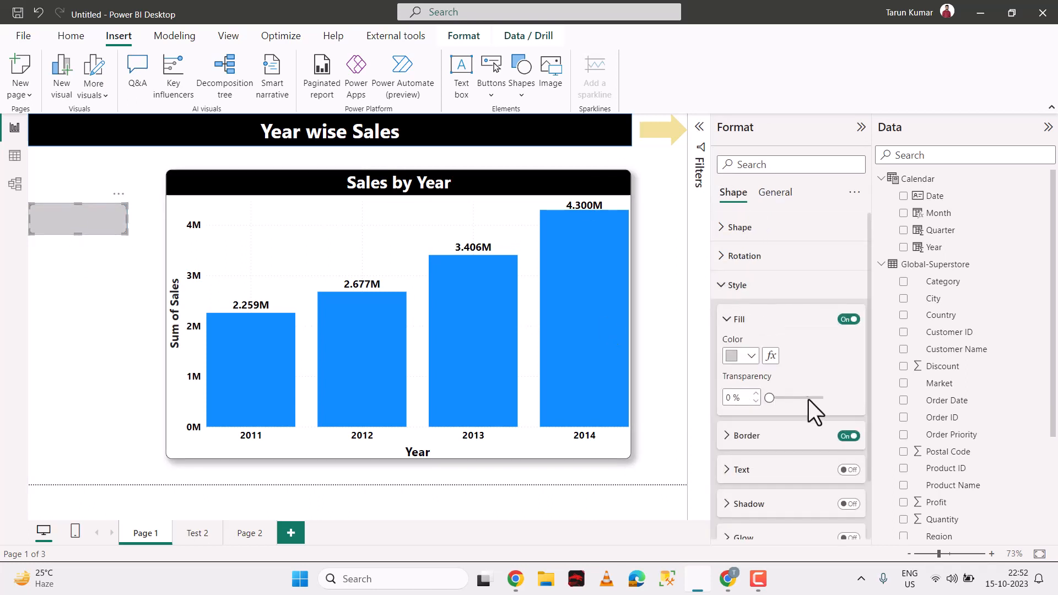
click(852, 438)
click(116, 318)
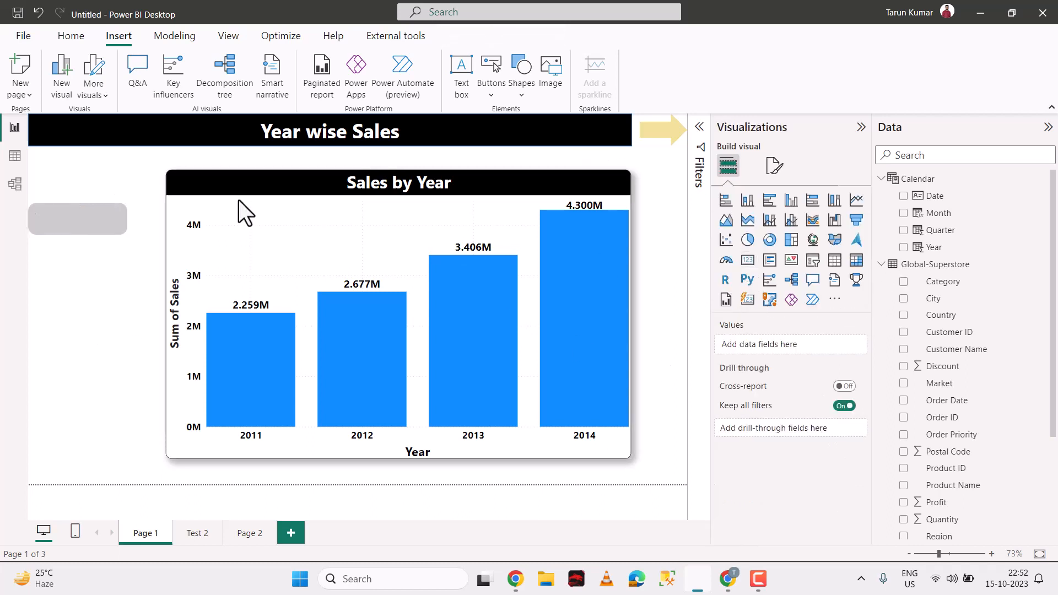
Step: Duplicate the gray rounded rectangle and align the copy directly below the original
click(74, 215)
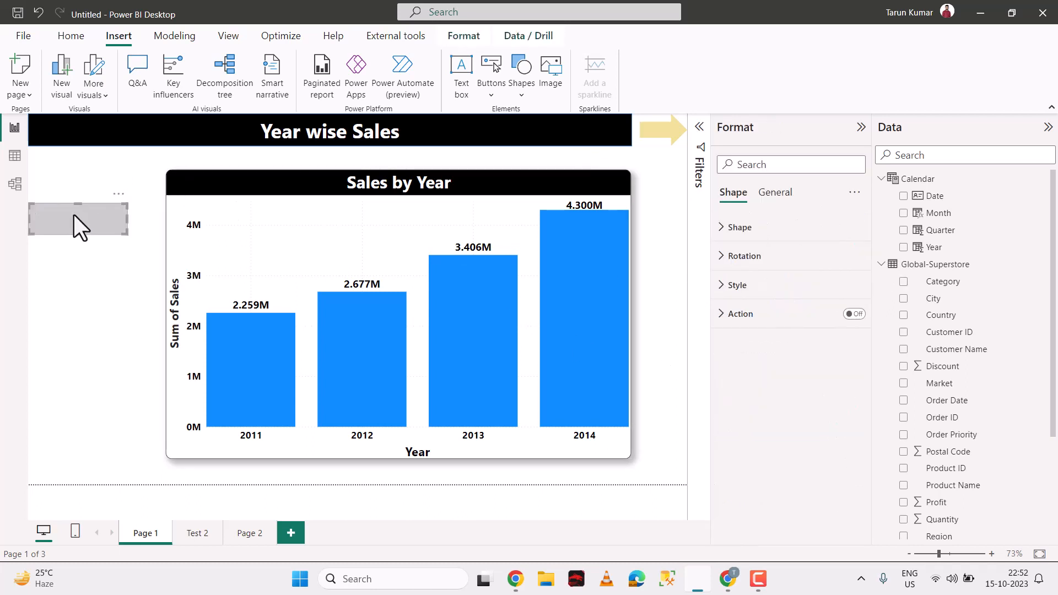
key(ctrl+c)
key(ctrl+v)
drag(75, 223, 63, 269)
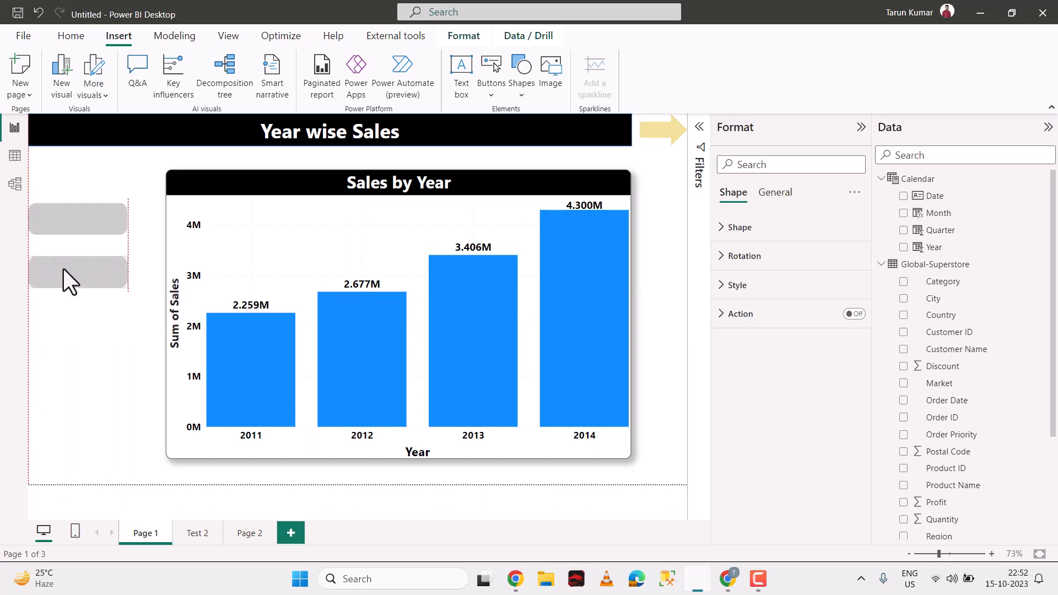
click(82, 322)
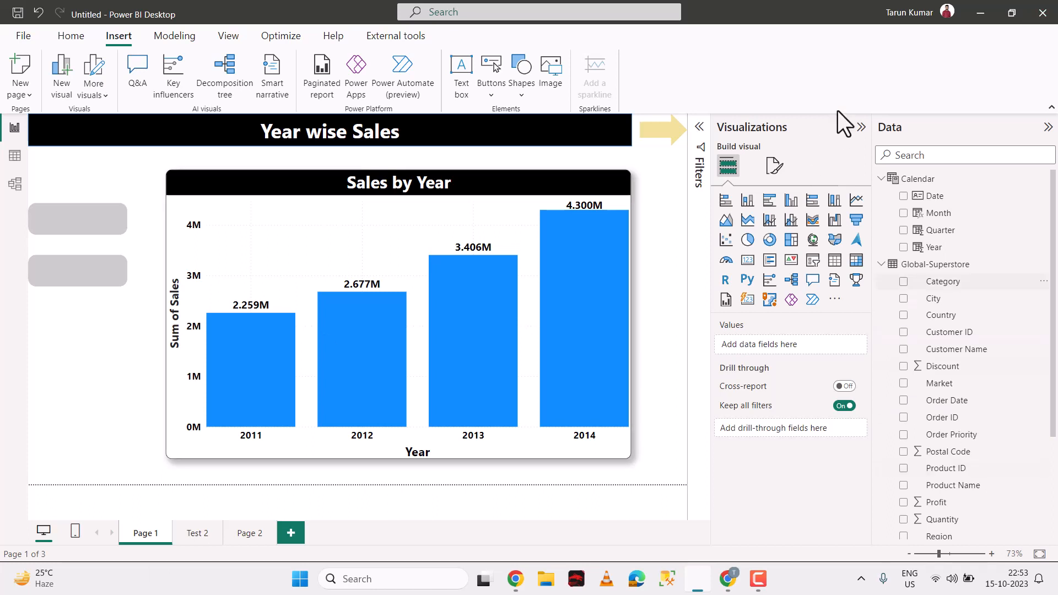
Step: Turn on text for the upper gray rectangle and label it "Sales"
click(861, 128)
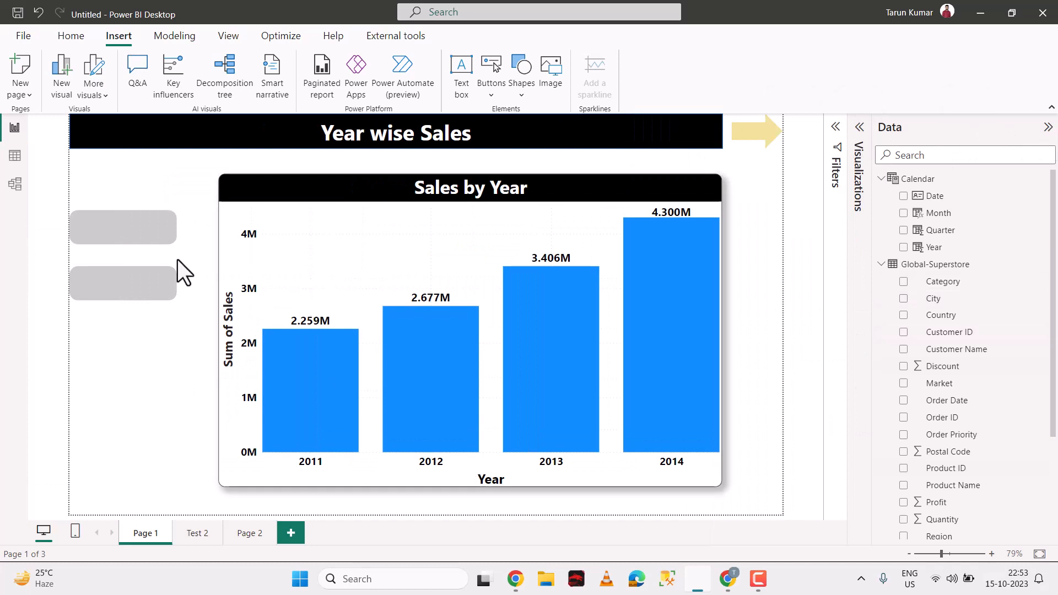
click(144, 227)
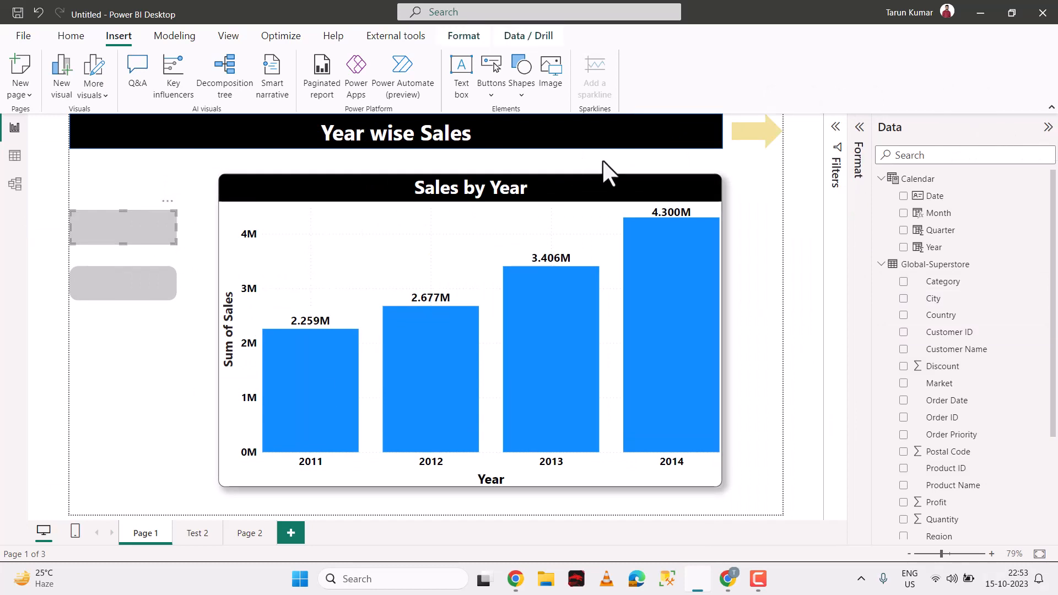
click(861, 148)
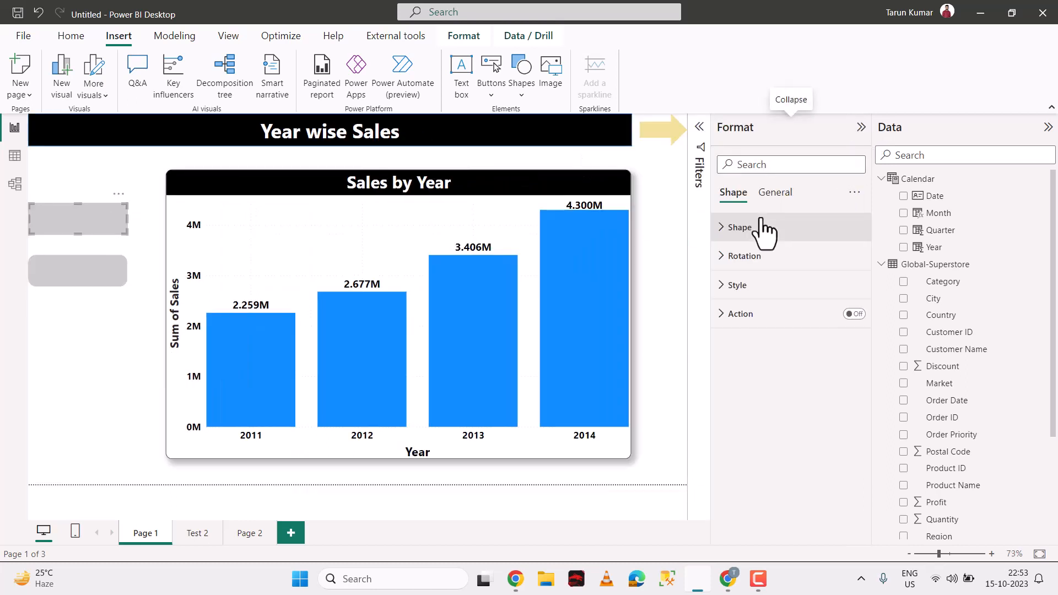
click(752, 291)
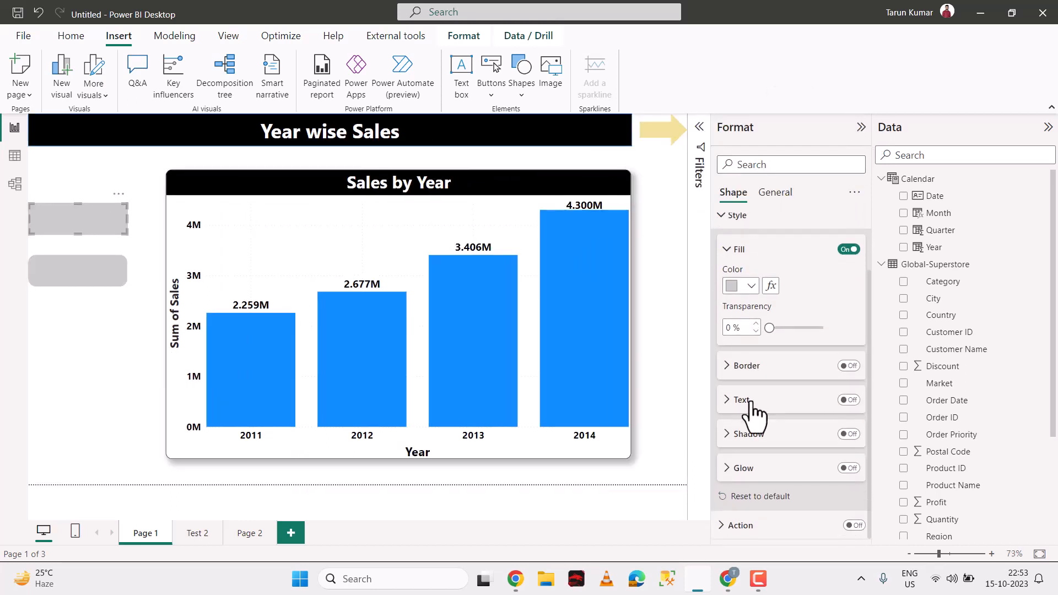
click(848, 400)
click(813, 435)
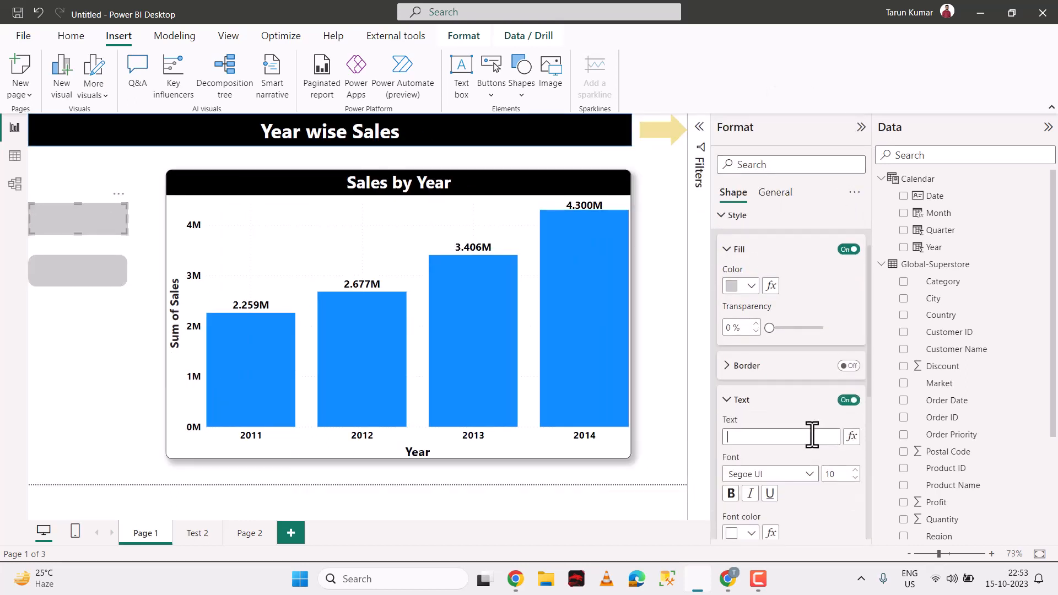
text(Sales)
Step: Set the Sales label's font size to 28 and make it bold
click(855, 470)
click(855, 470)
click(855, 471)
click(855, 470)
click(855, 470)
click(854, 470)
click(855, 470)
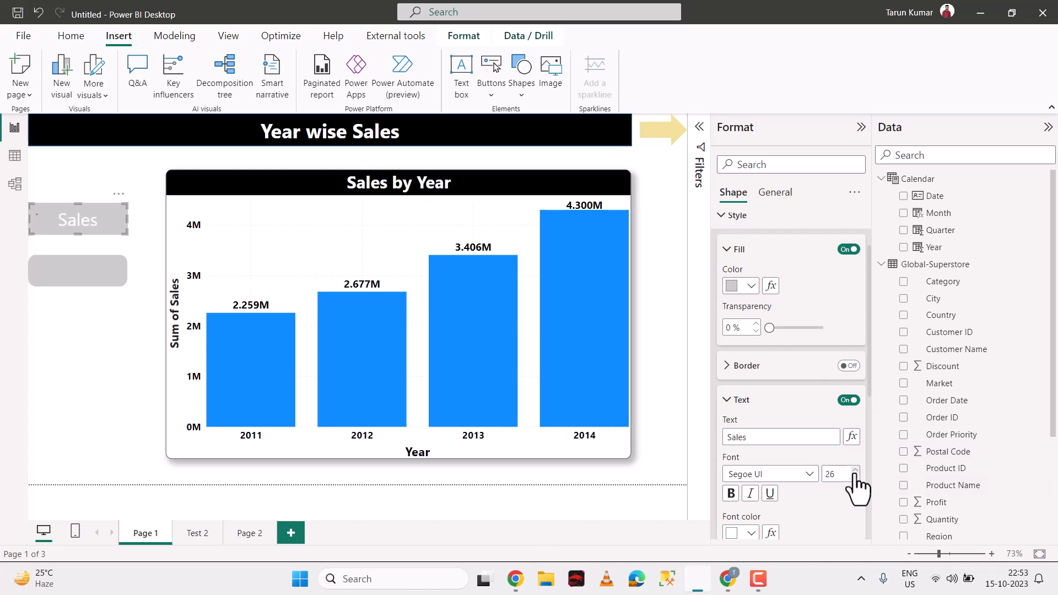
click(731, 493)
Step: Copy the Sales rectangle's formatting onto the gray rectangle below it with Format painter
click(76, 37)
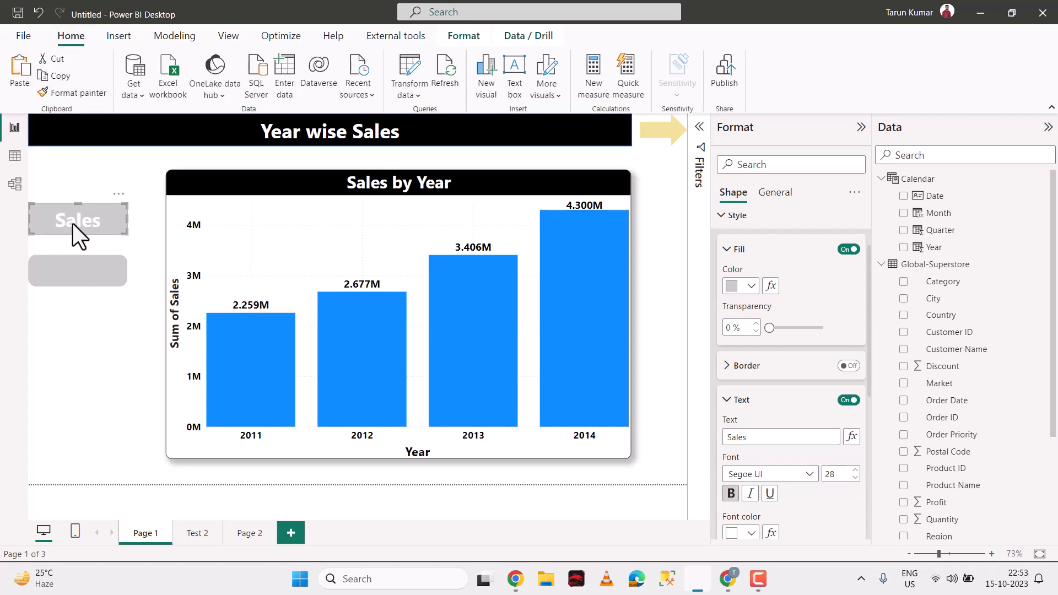
click(78, 91)
click(78, 271)
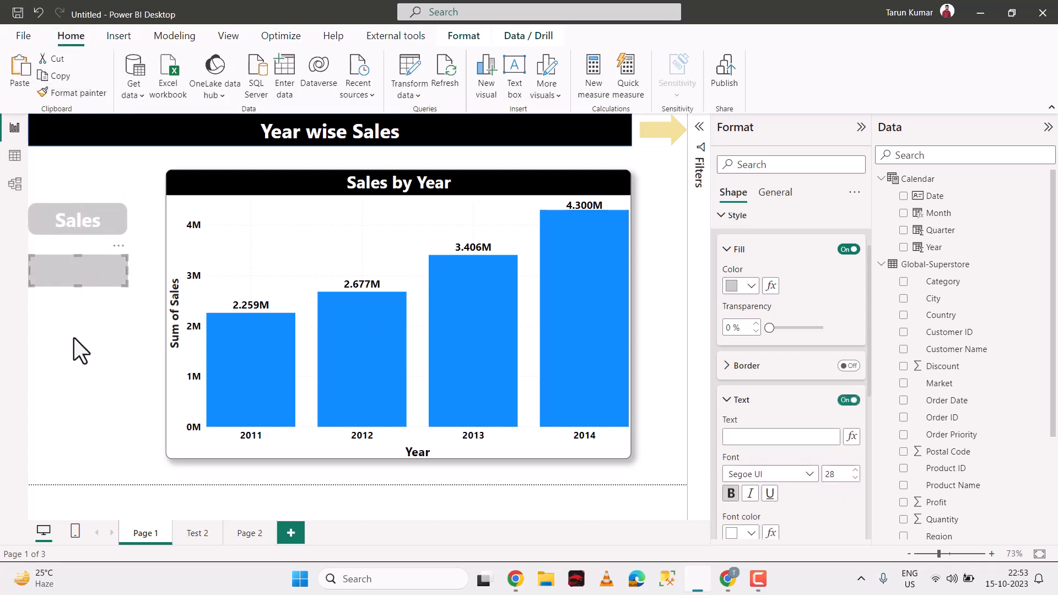
Step: Label the lower gray rectangle "Profit"
click(797, 438)
text(Profit)
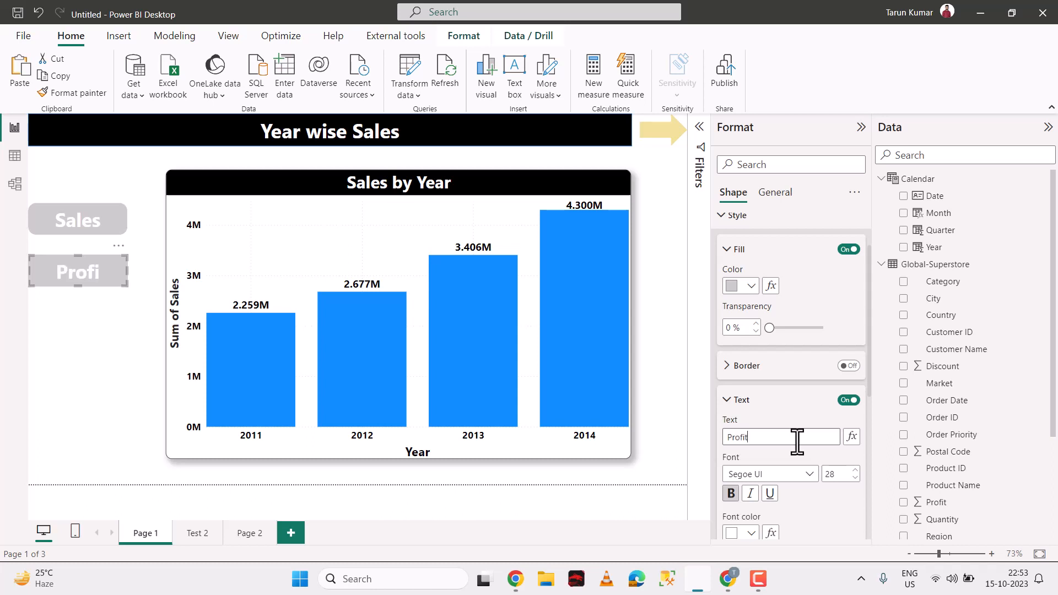
click(82, 308)
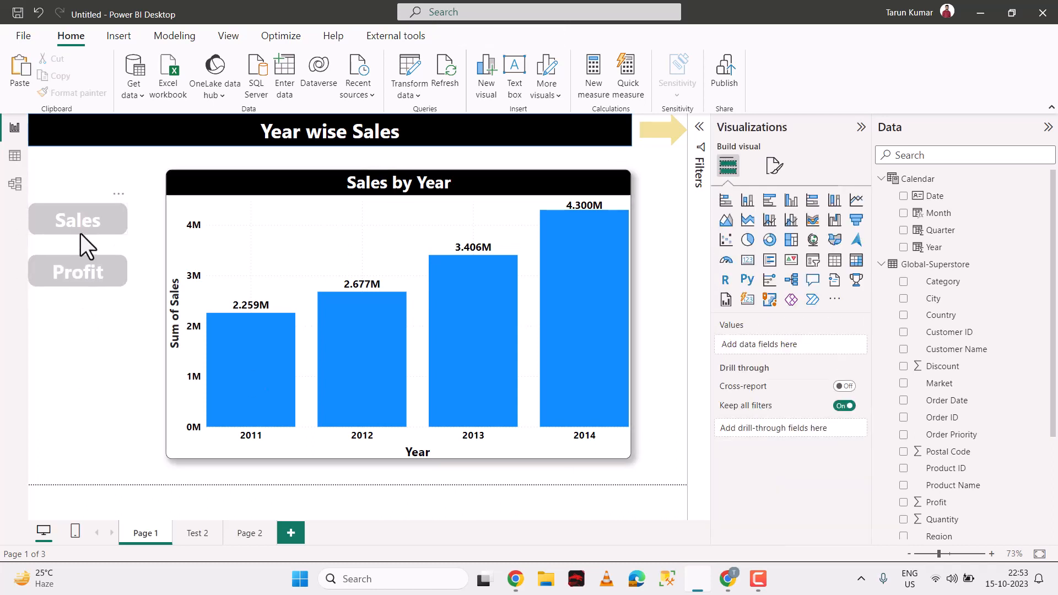
Step: Duplicate the Sales by Year chart and place the copy exactly over the original
click(84, 227)
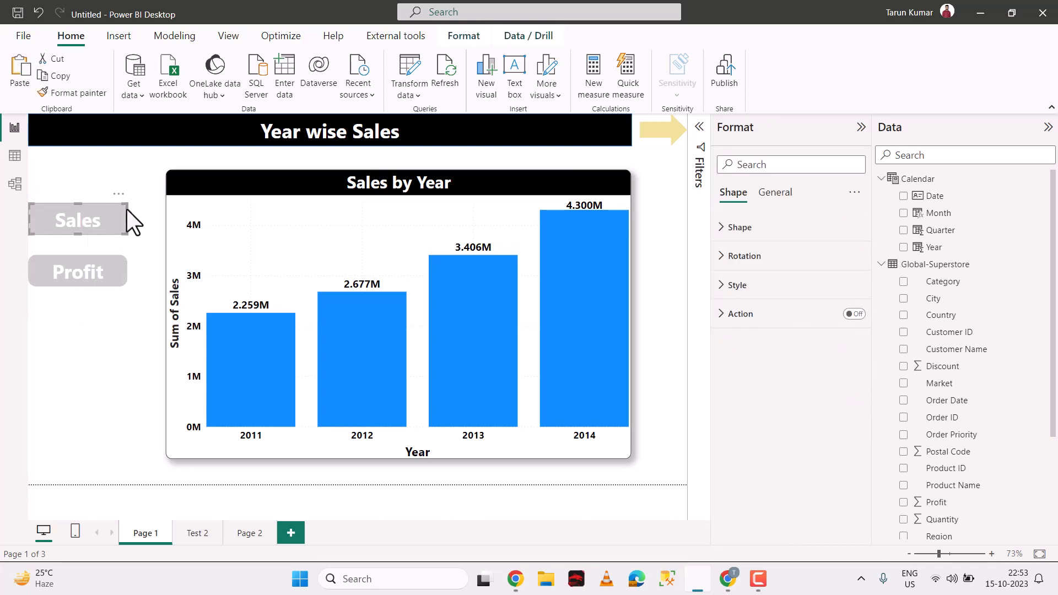
click(374, 211)
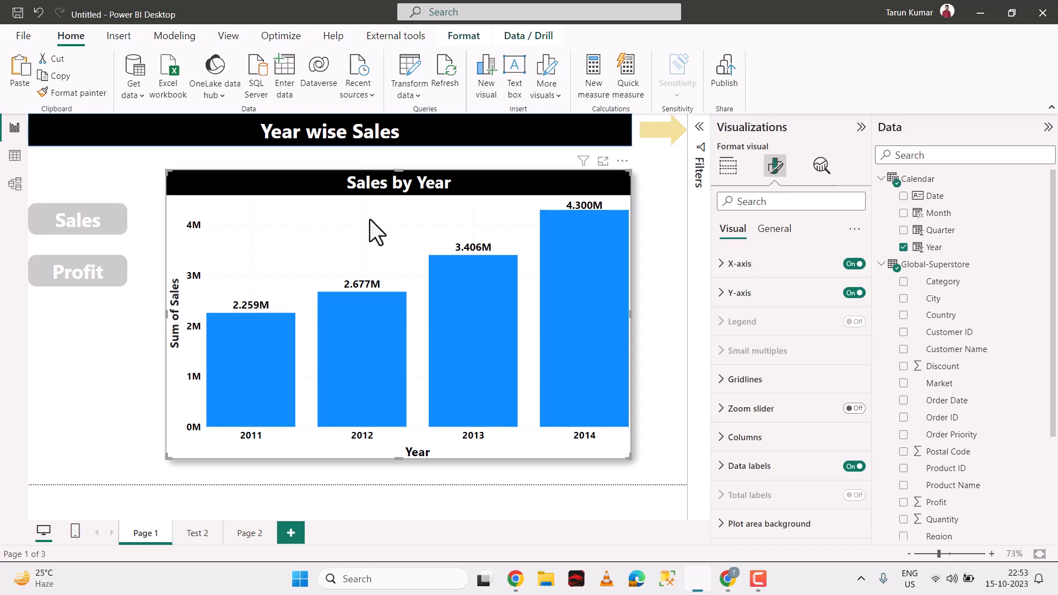
key(ctrl+v)
mouse_move(369, 219)
mouse_down()
mouse_move(362, 207)
mouse_move(369, 280)
mouse_move(365, 216)
mouse_up()
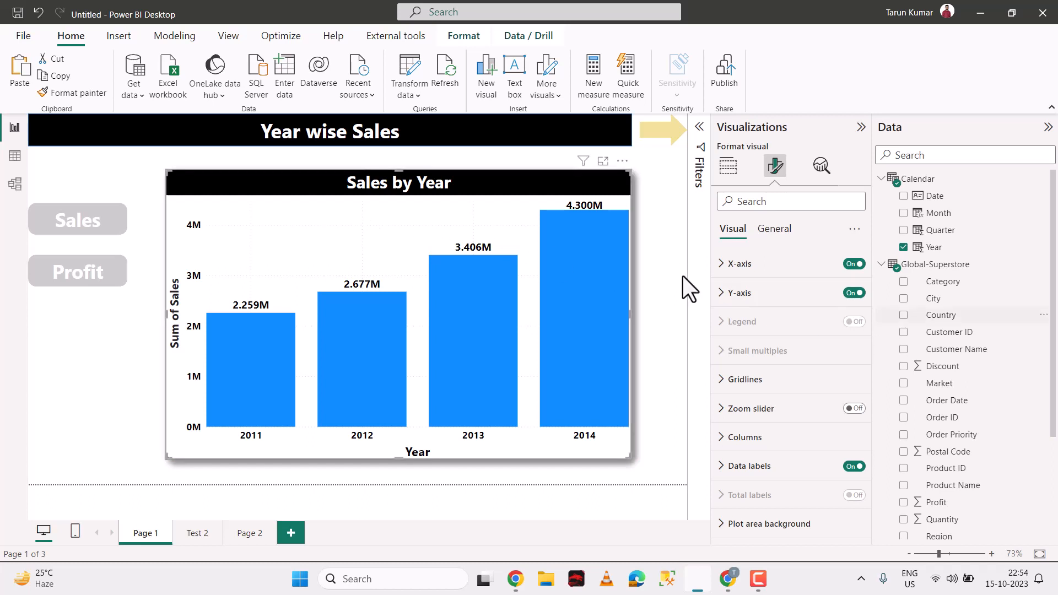
Step: Change the duplicated chart's title to "Profit by Year"
click(774, 229)
click(792, 301)
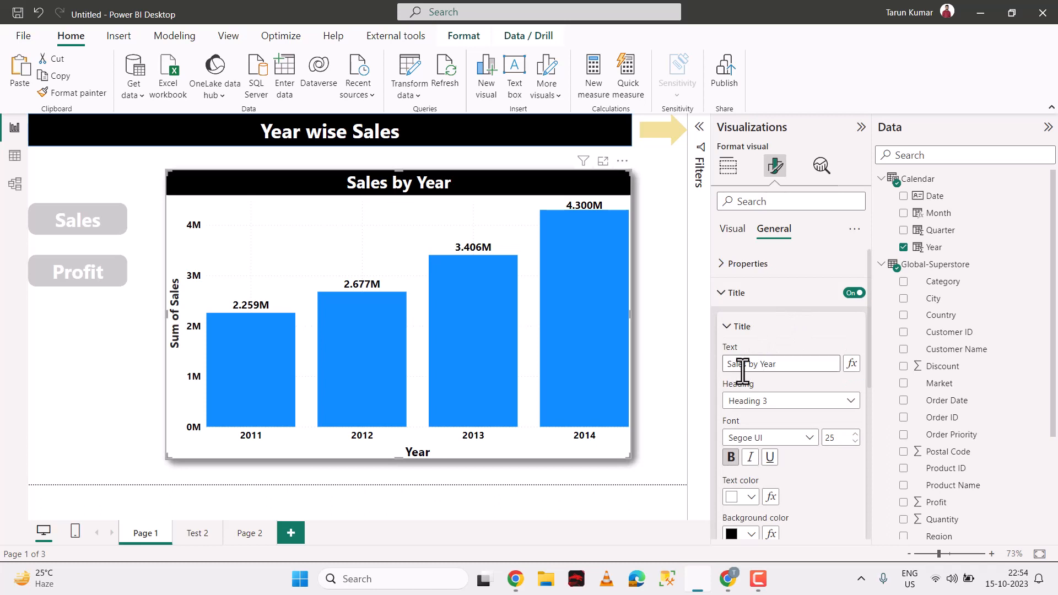
double_click(737, 363)
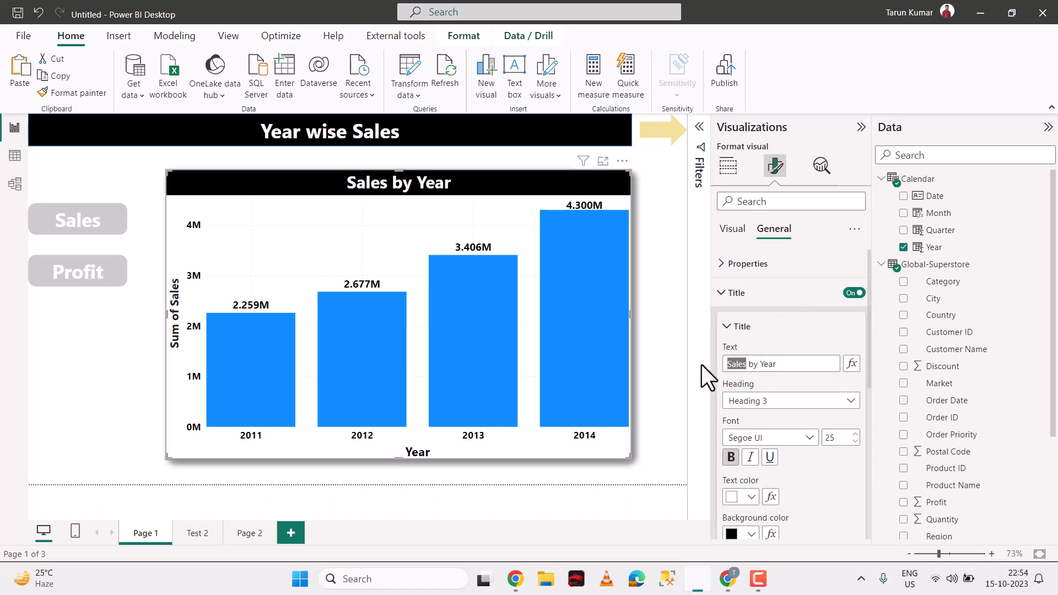
text(Profit)
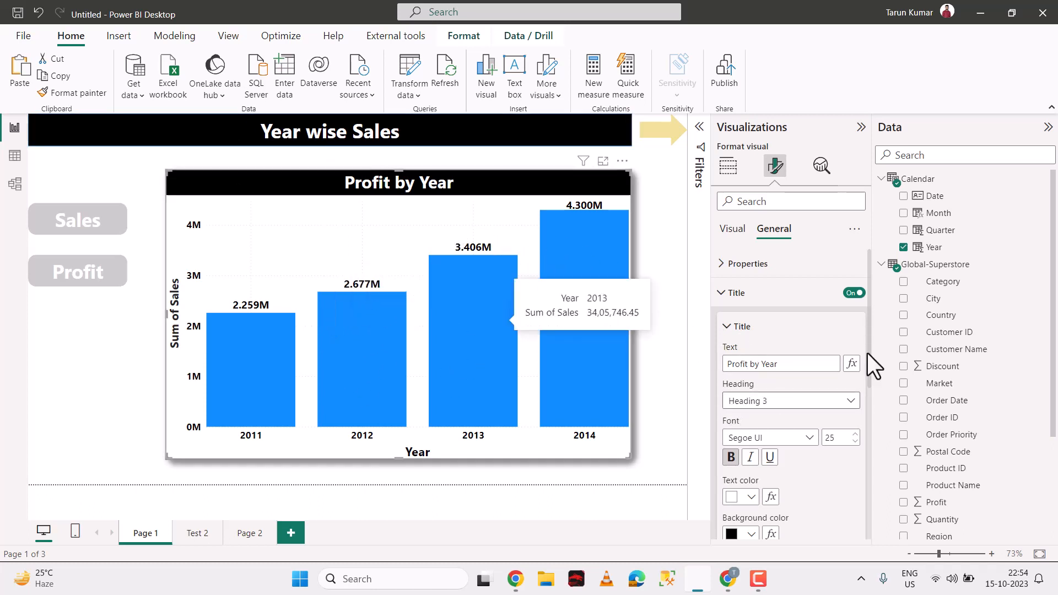
Step: Replace the Sales field with Profit in the duplicated chart
scroll(926, 331, down, 3)
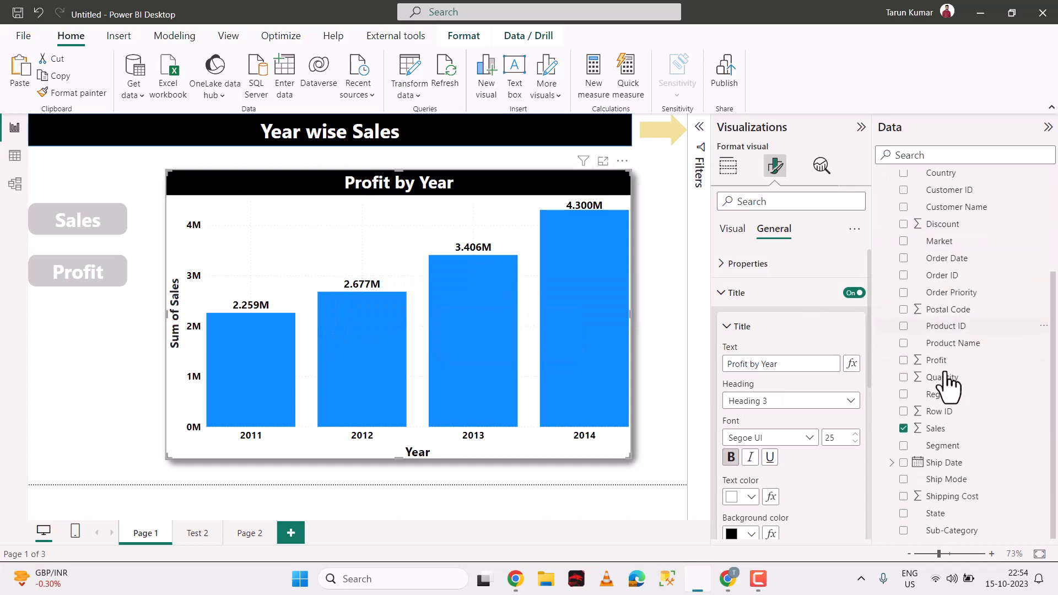
click(904, 429)
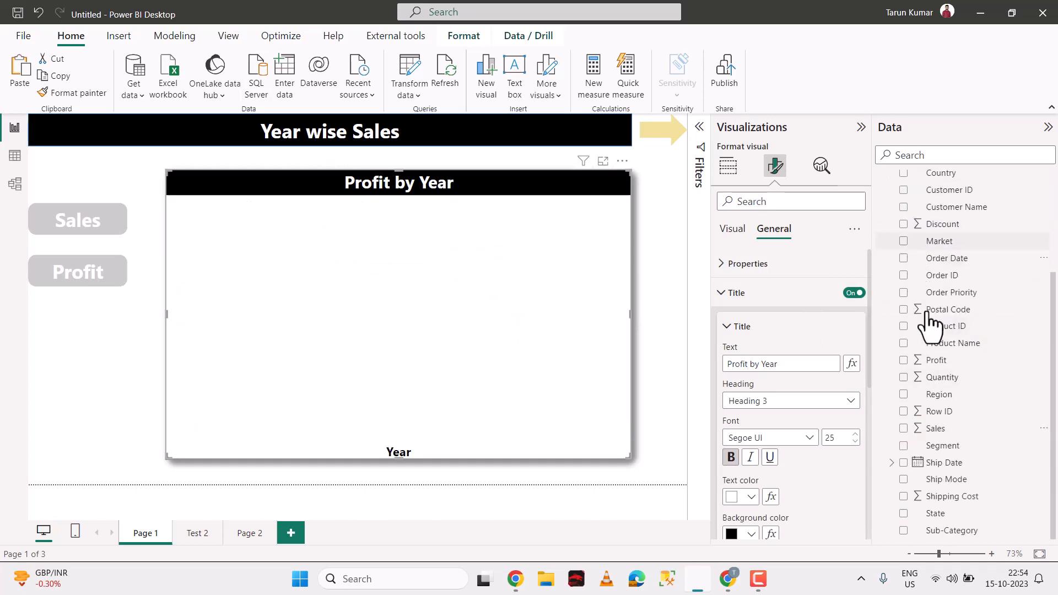
scroll(915, 441, up, 3)
scroll(912, 466, down, 3)
click(903, 360)
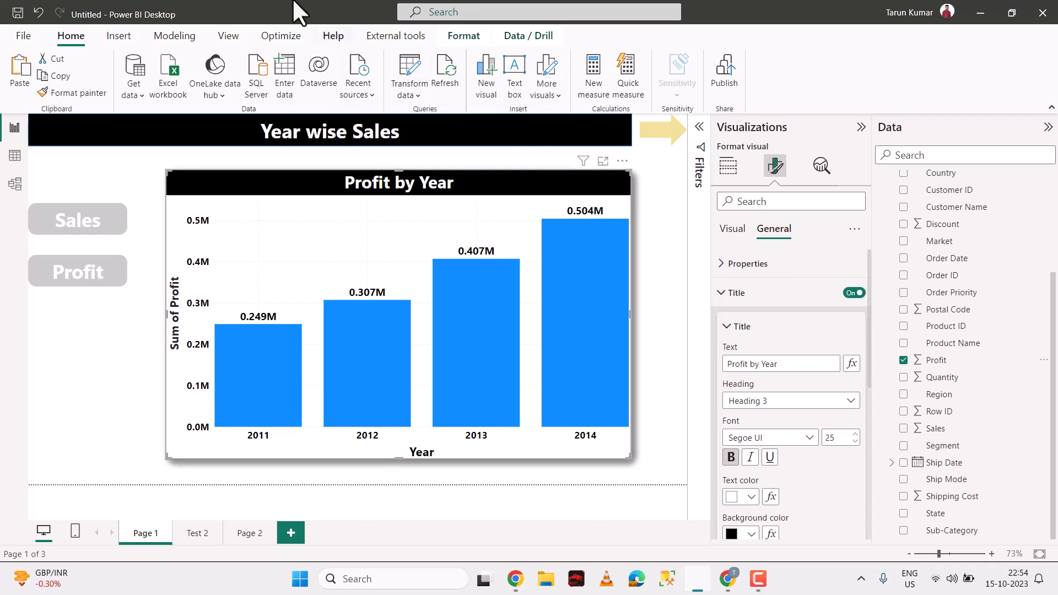
Step: Show the Bookmarks and Selection panes, then collapse Bookmarks and Visualizations to leave more room for the canvas
click(223, 37)
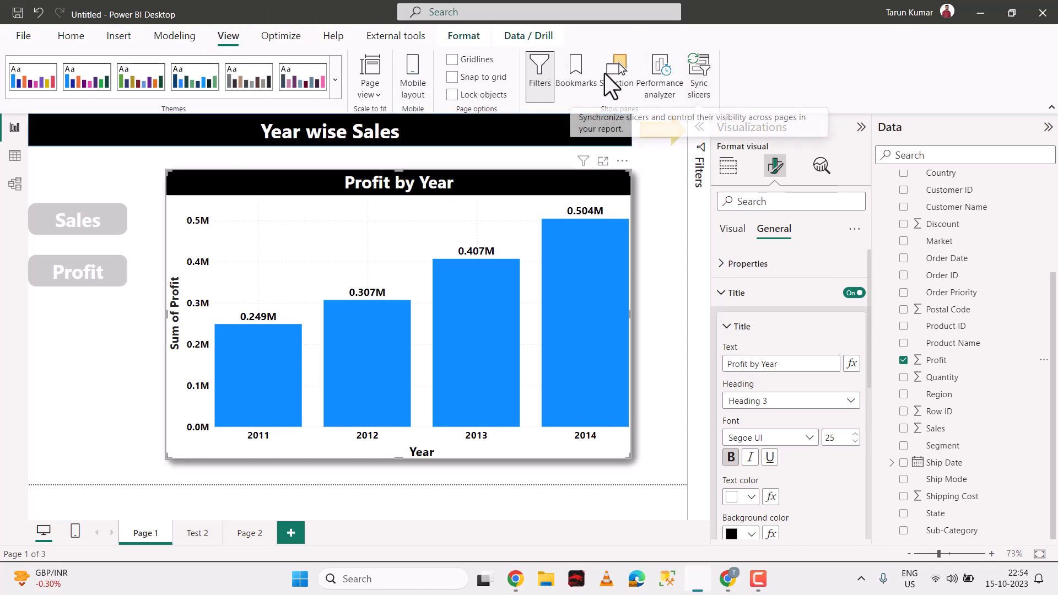
click(576, 76)
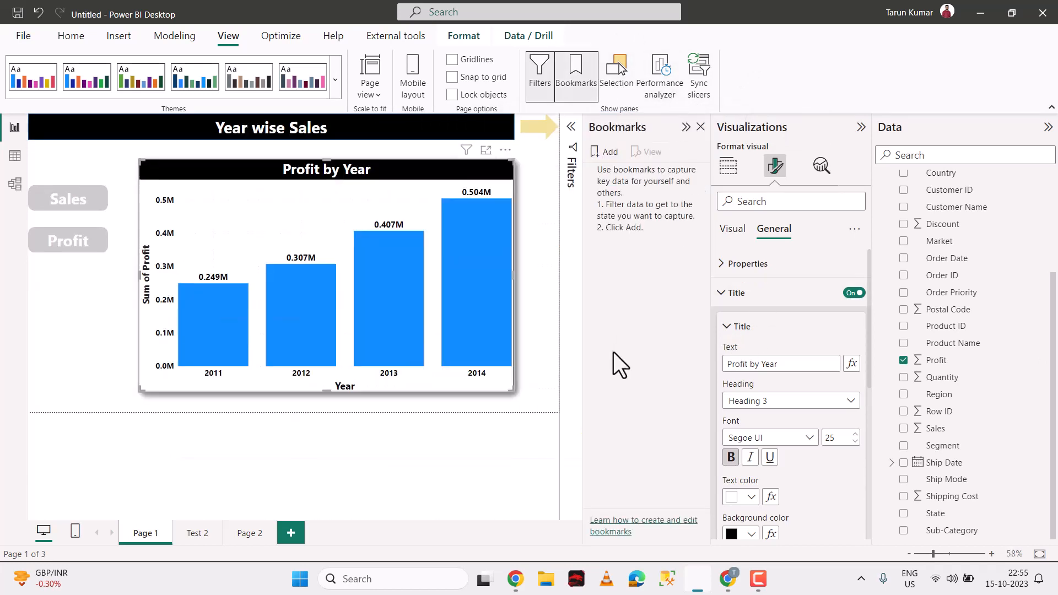
click(624, 83)
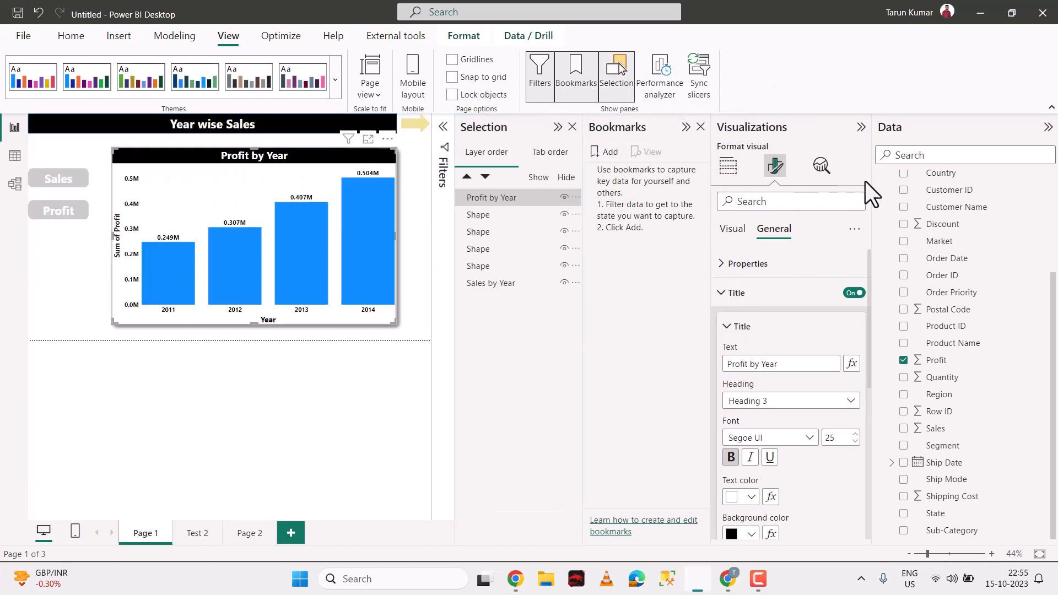
drag(873, 177, 941, 174)
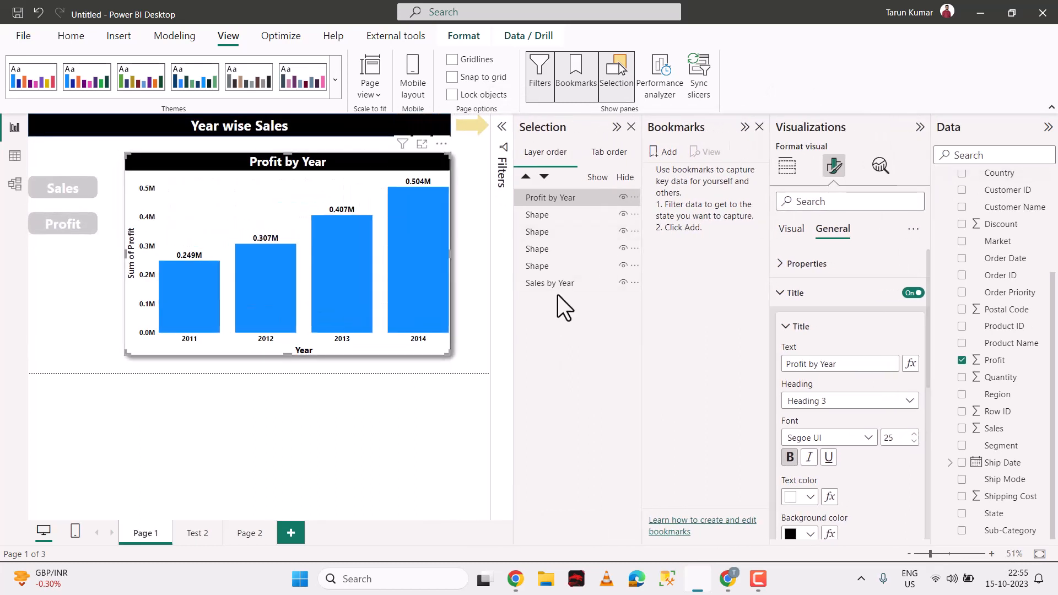
click(745, 128)
click(919, 128)
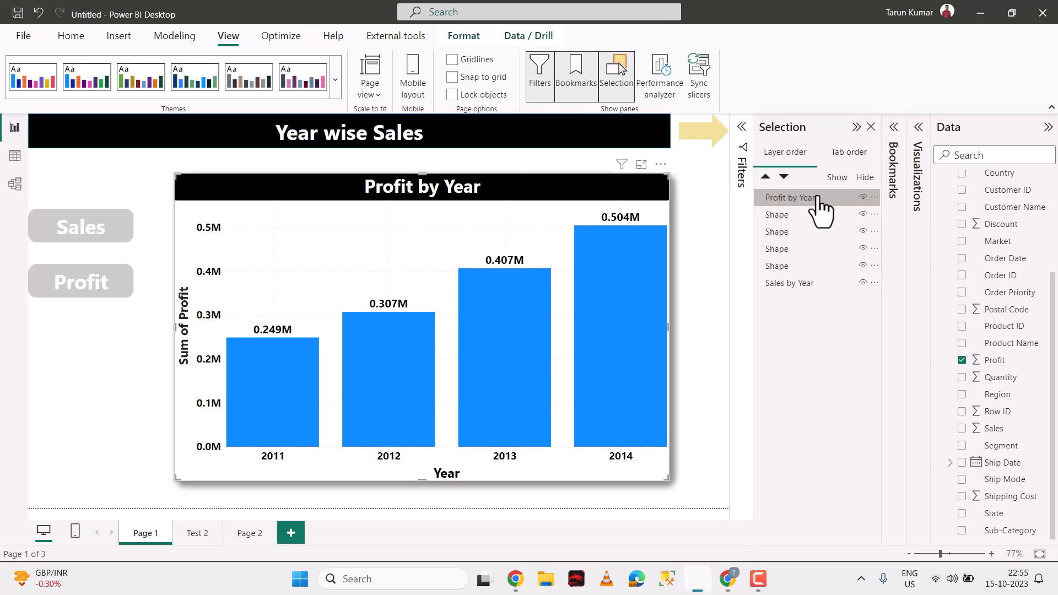
Step: Check which chart, rectangle or arrow each entry in the page's layer order refers to
ctrl+click(804, 289)
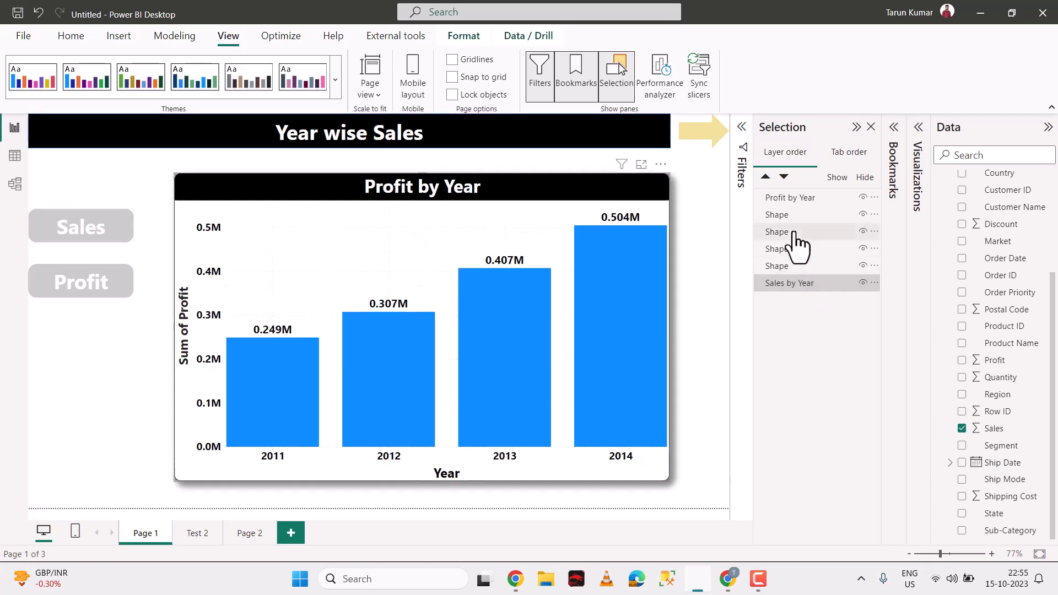
click(78, 220)
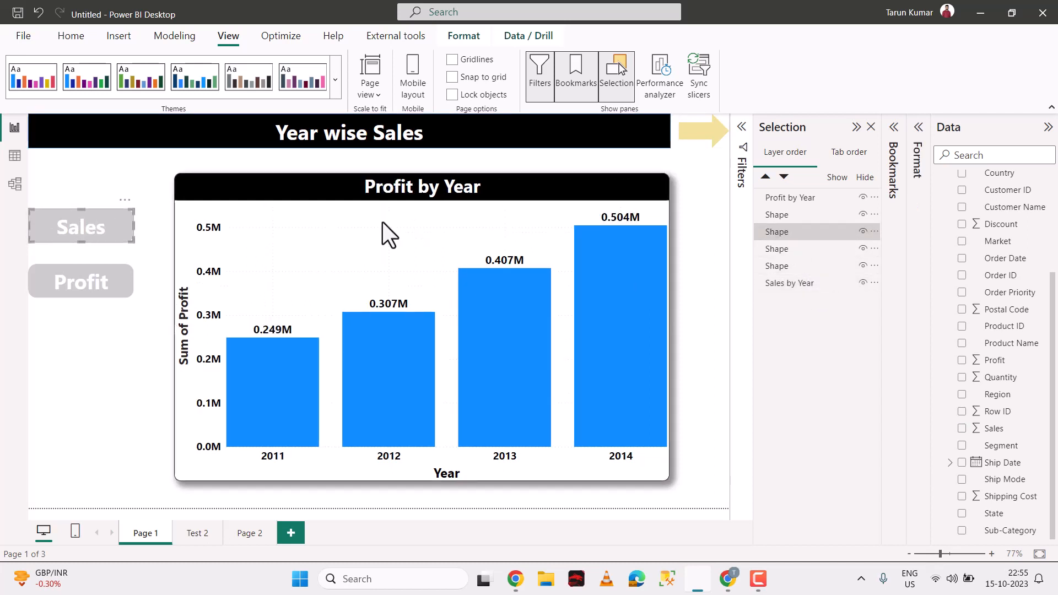
click(780, 252)
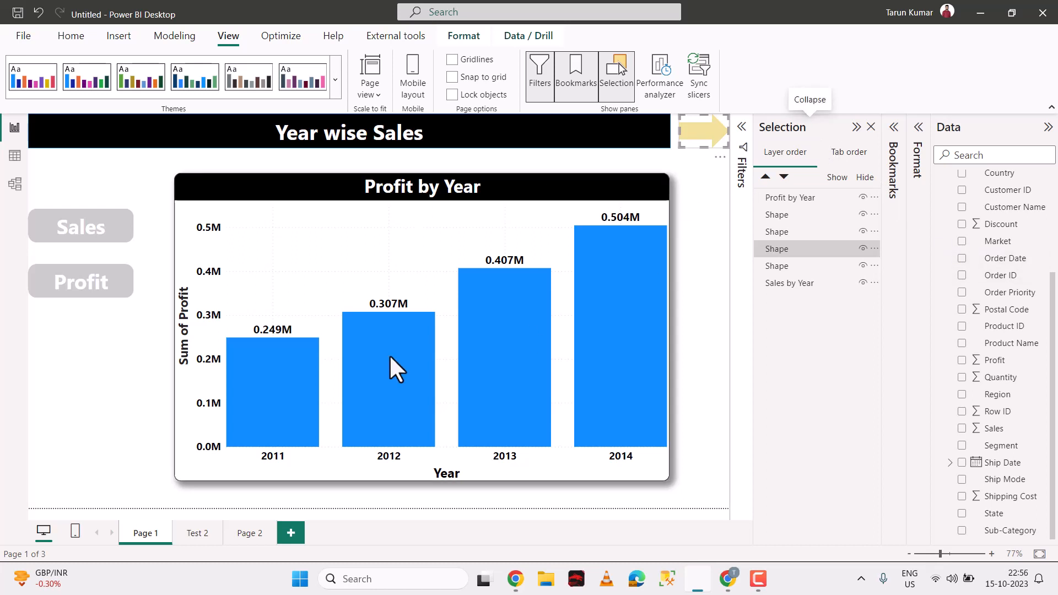
click(388, 211)
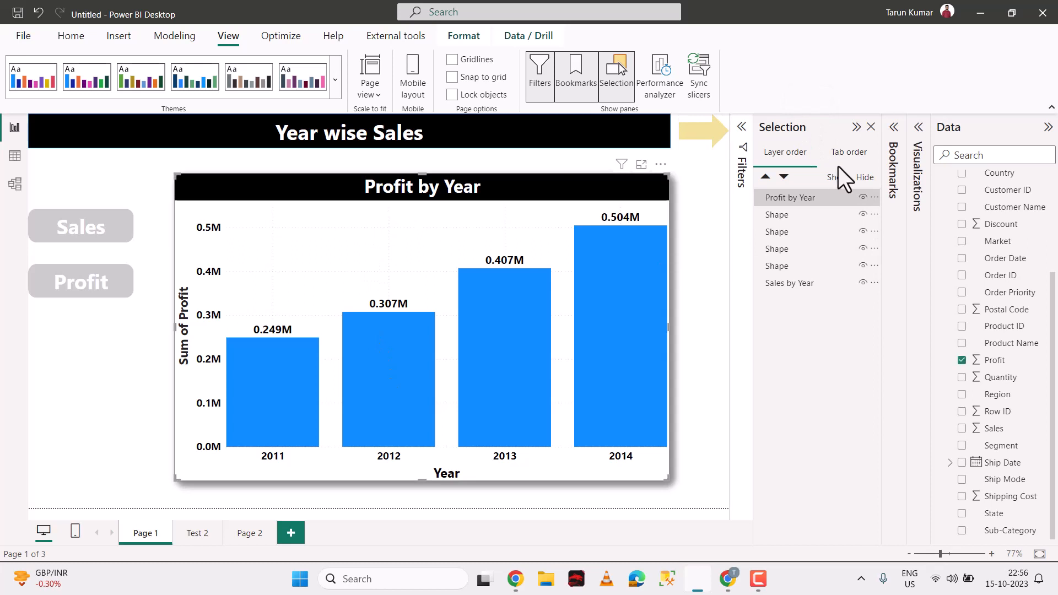
Step: Toggle the visibility of both charts, leaving Profit by Year hidden and Sales by Year shown
click(863, 198)
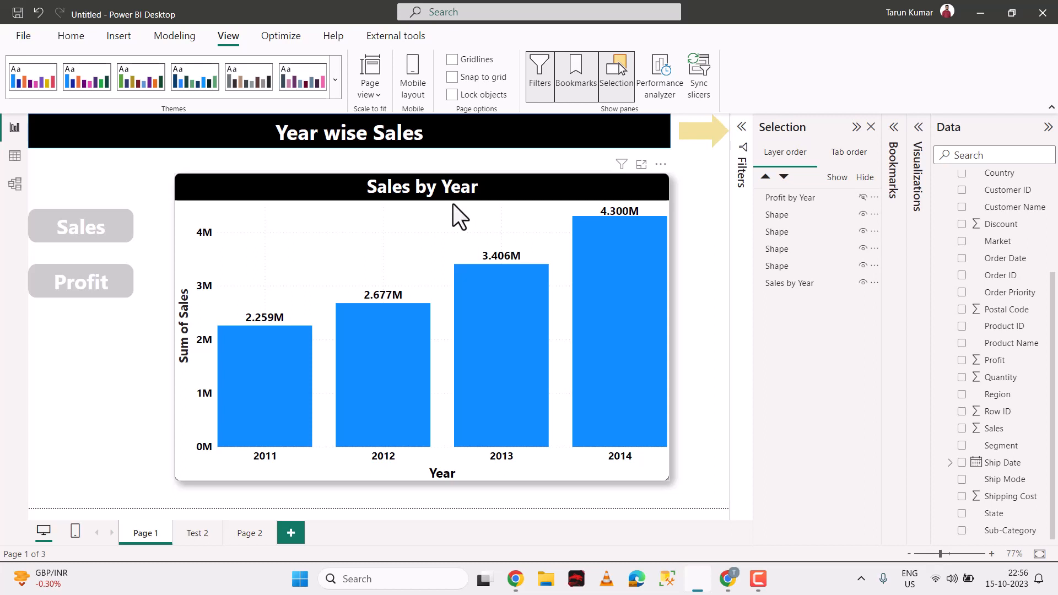
click(863, 283)
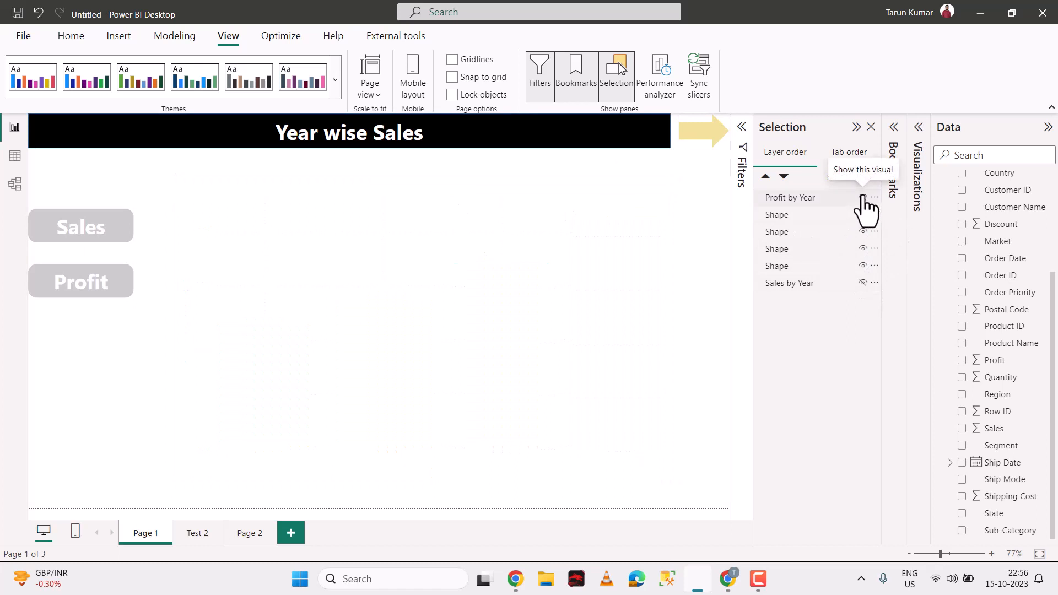
click(863, 197)
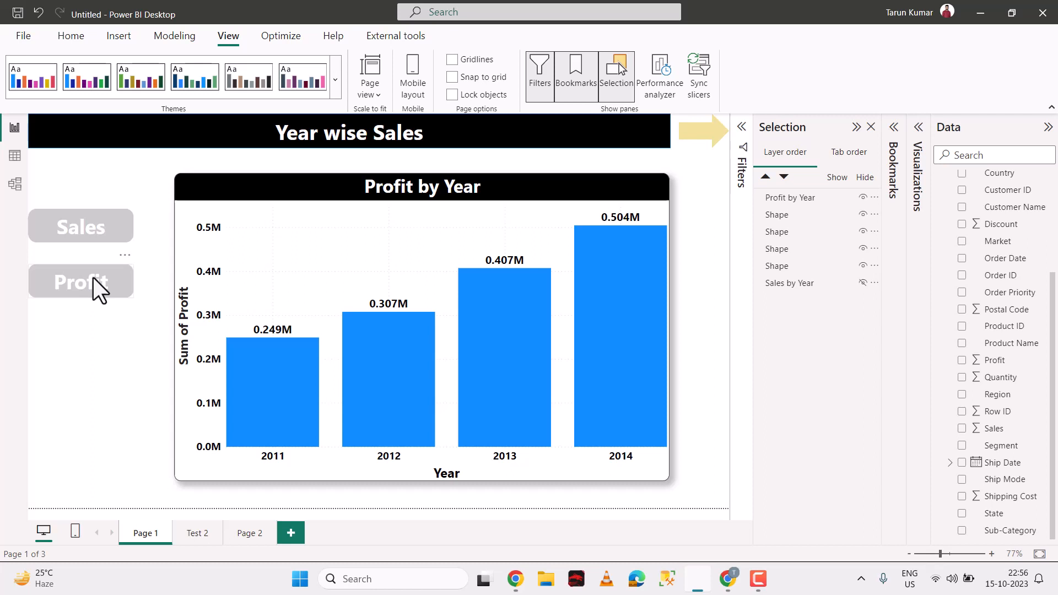
click(863, 198)
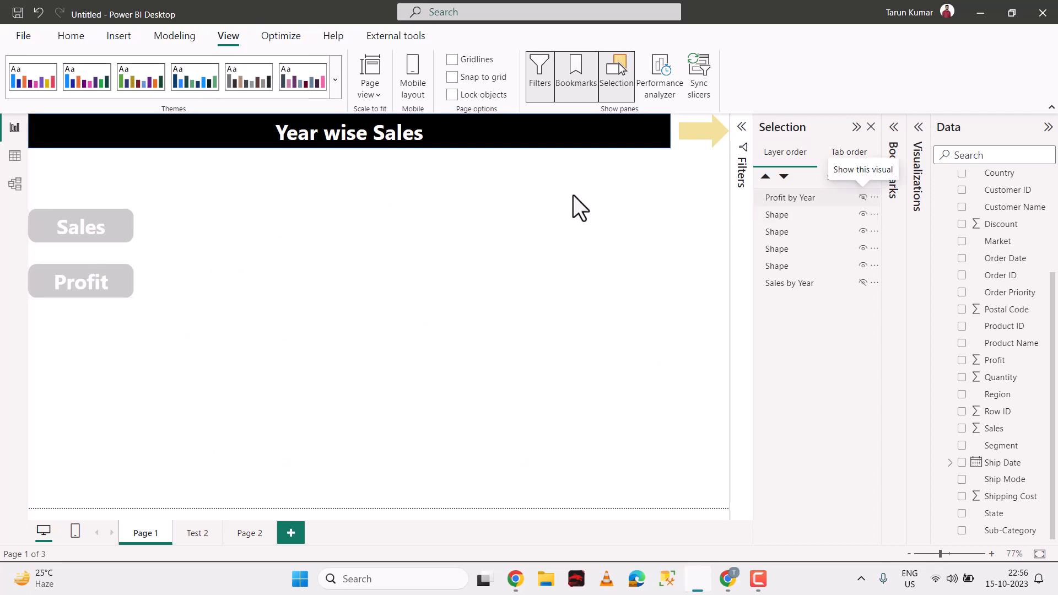
click(84, 225)
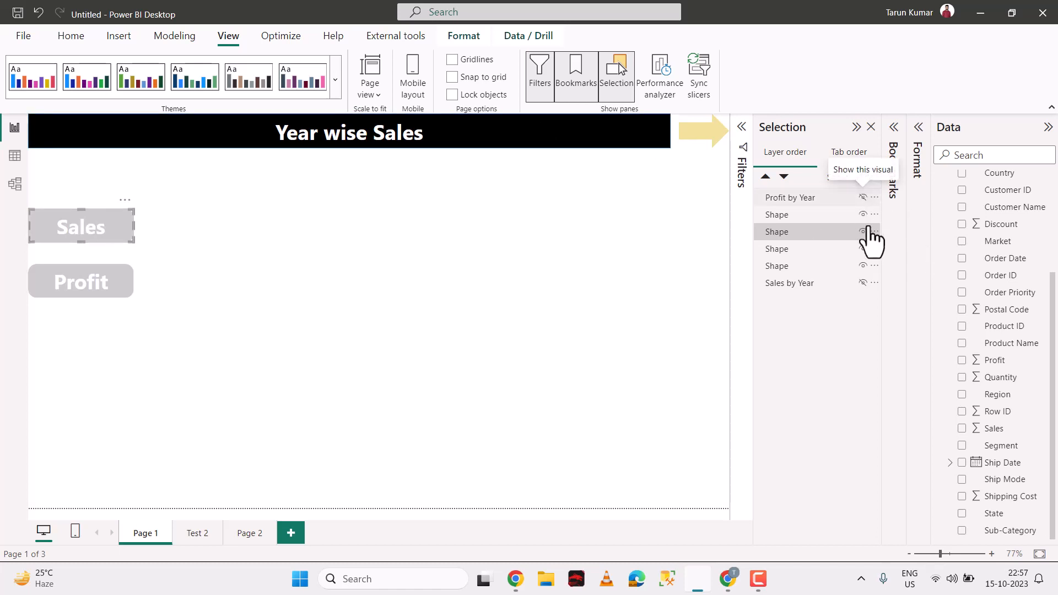
click(863, 283)
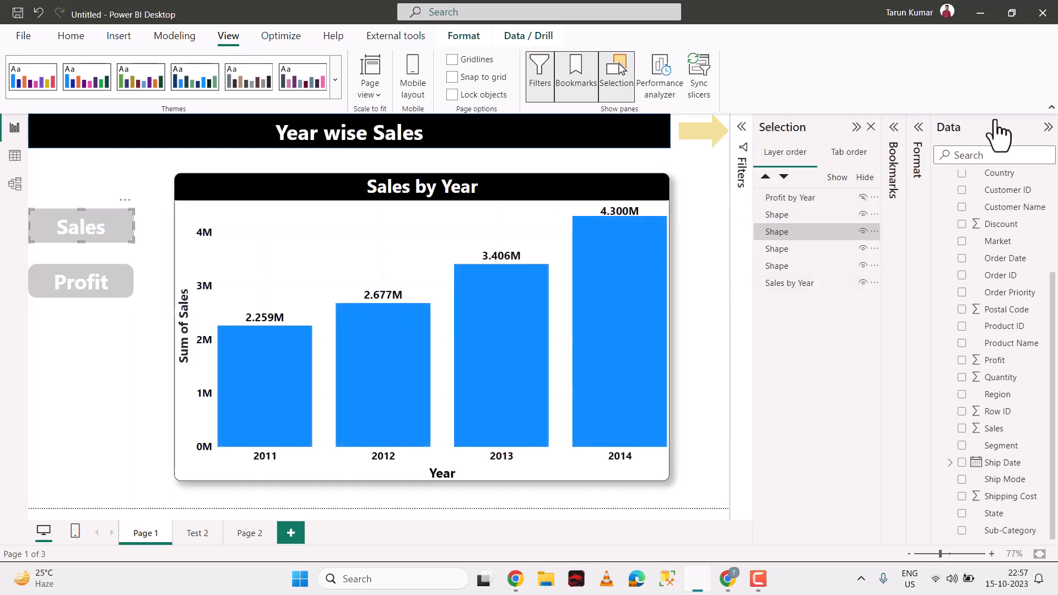
Step: Turn on the action for the Sales rectangle and expand the Bookmarks pane
click(917, 130)
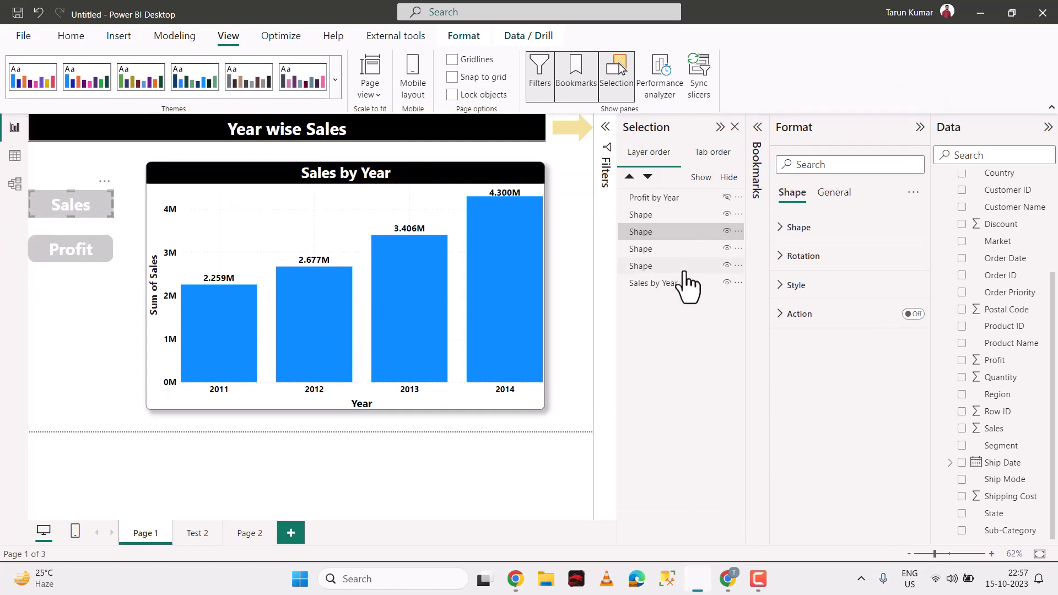
click(913, 314)
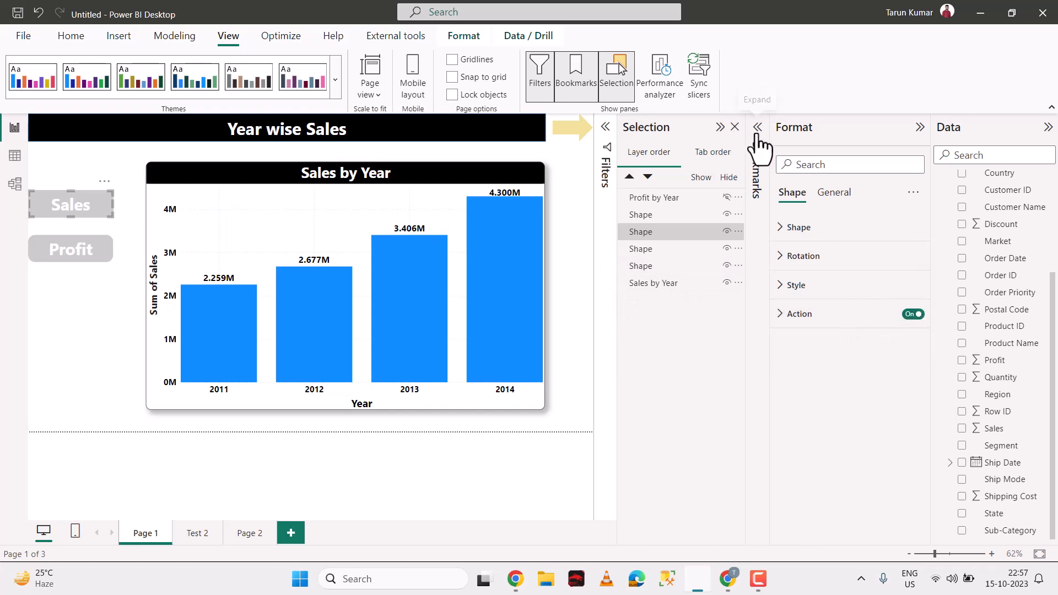
click(758, 145)
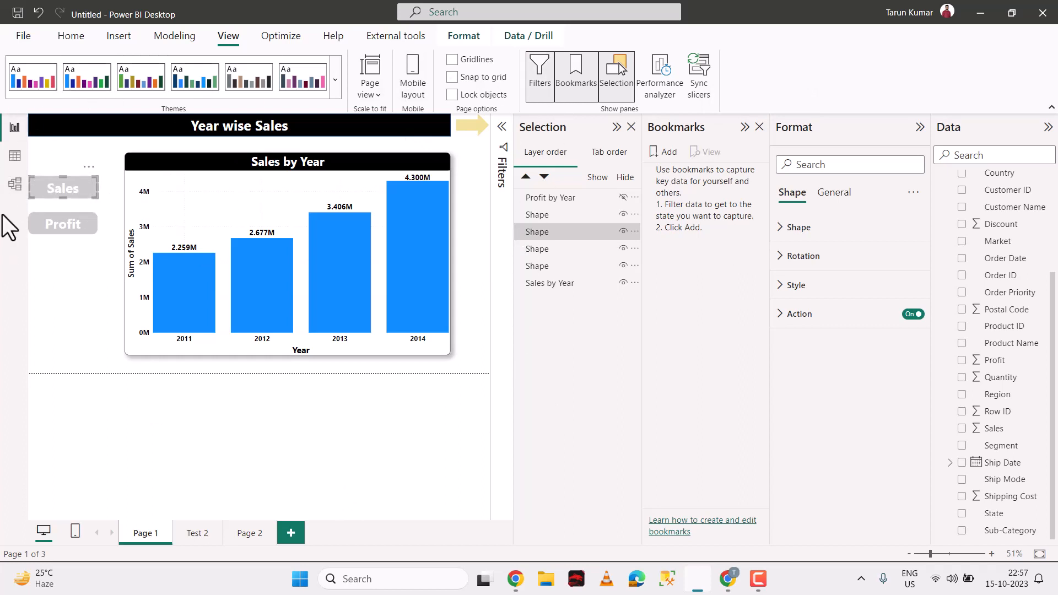
Step: Add a bookmark of the page showing the Sales by Year chart and name it "Sales"
click(97, 302)
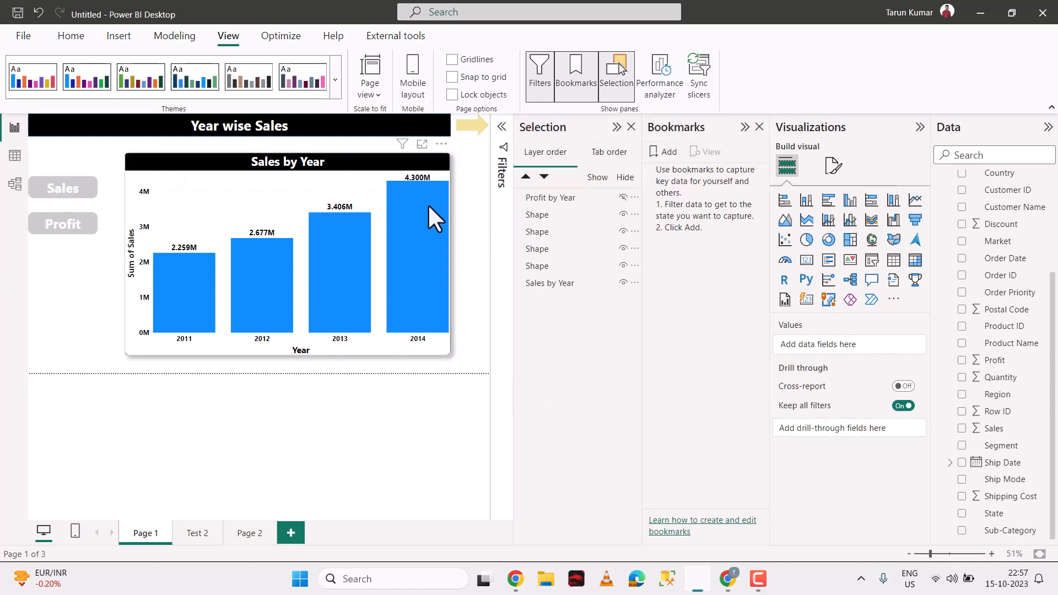
click(667, 154)
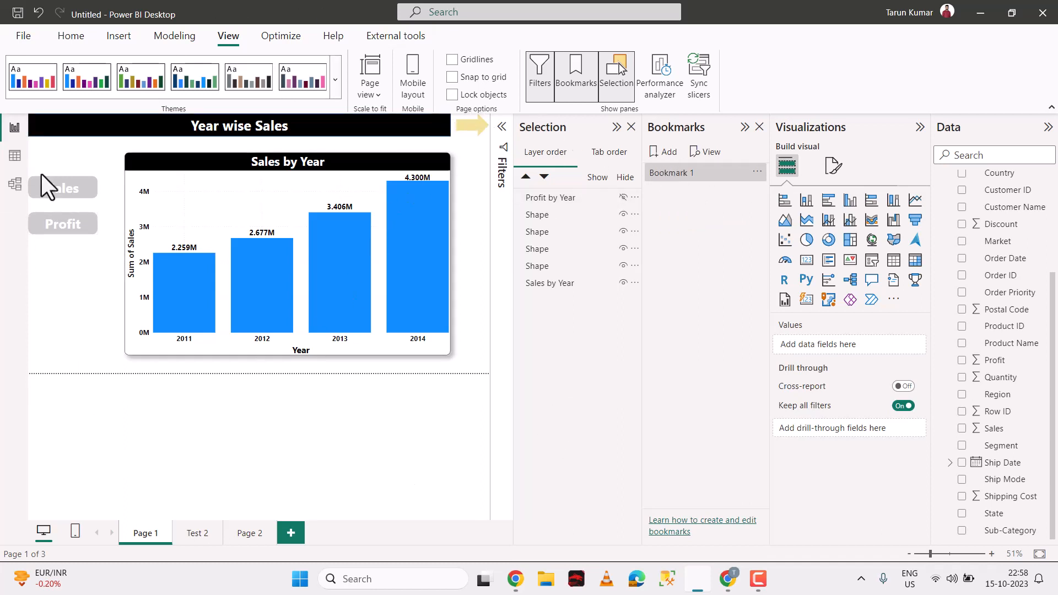
double_click(690, 172)
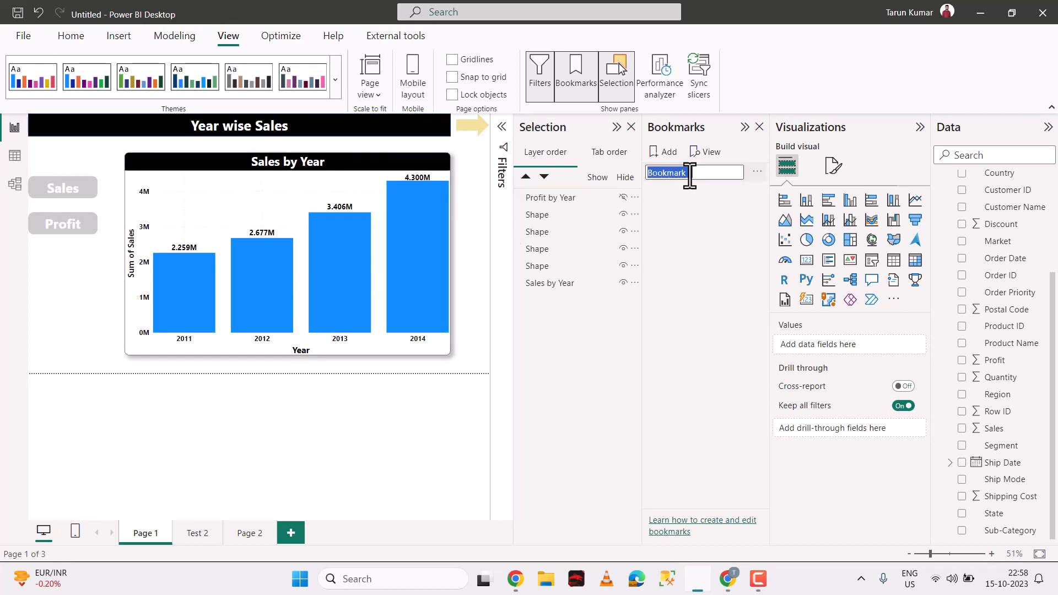
text(Sales)
key(Return)
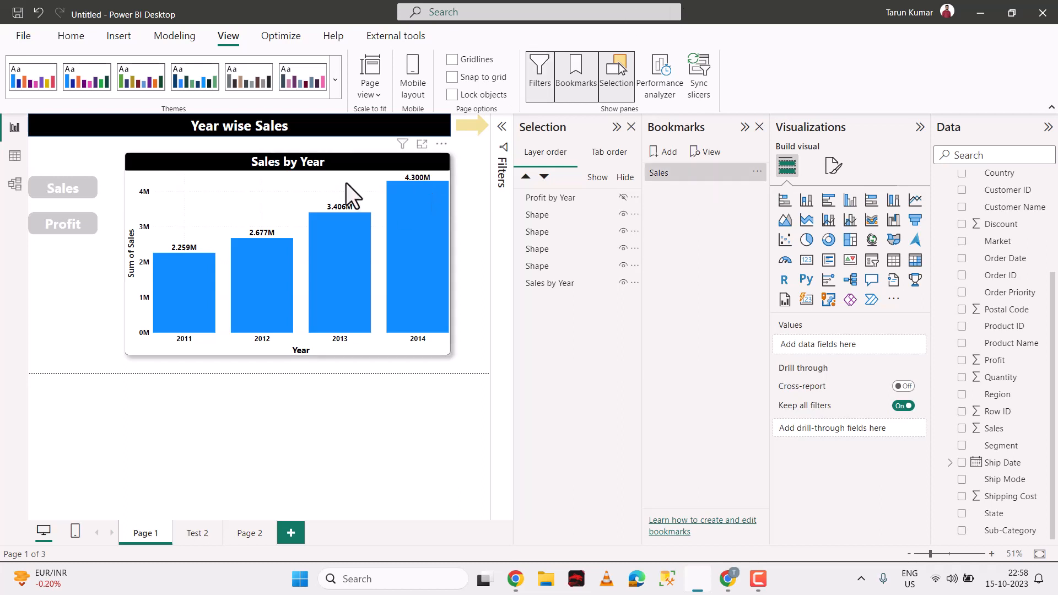
Step: Bookmark the page with Sales by Year hidden and Profit by Year shown, naming the bookmark "Profit"
click(623, 283)
click(623, 197)
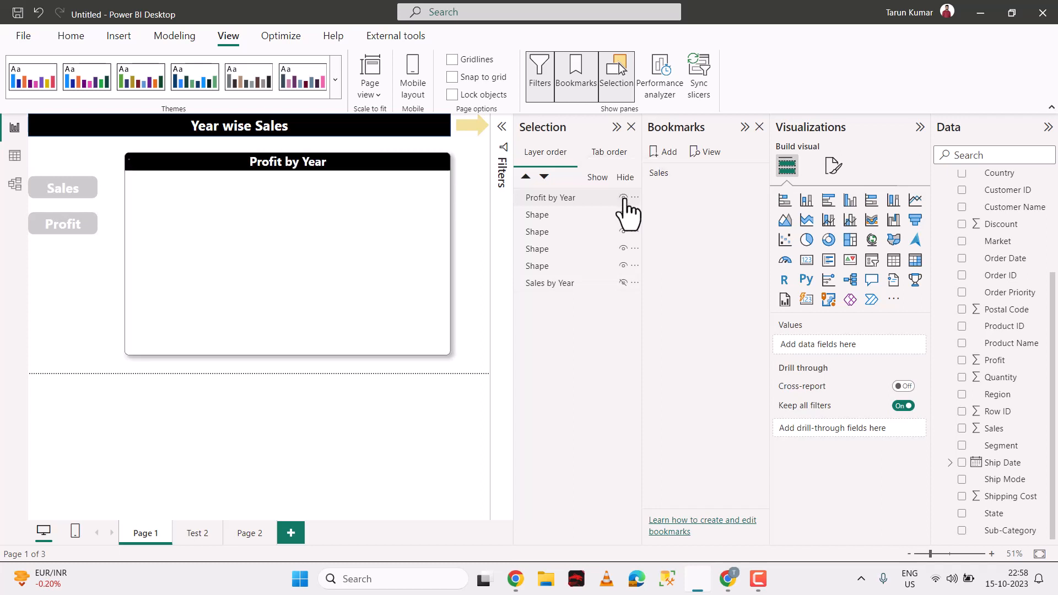
click(667, 154)
double_click(657, 190)
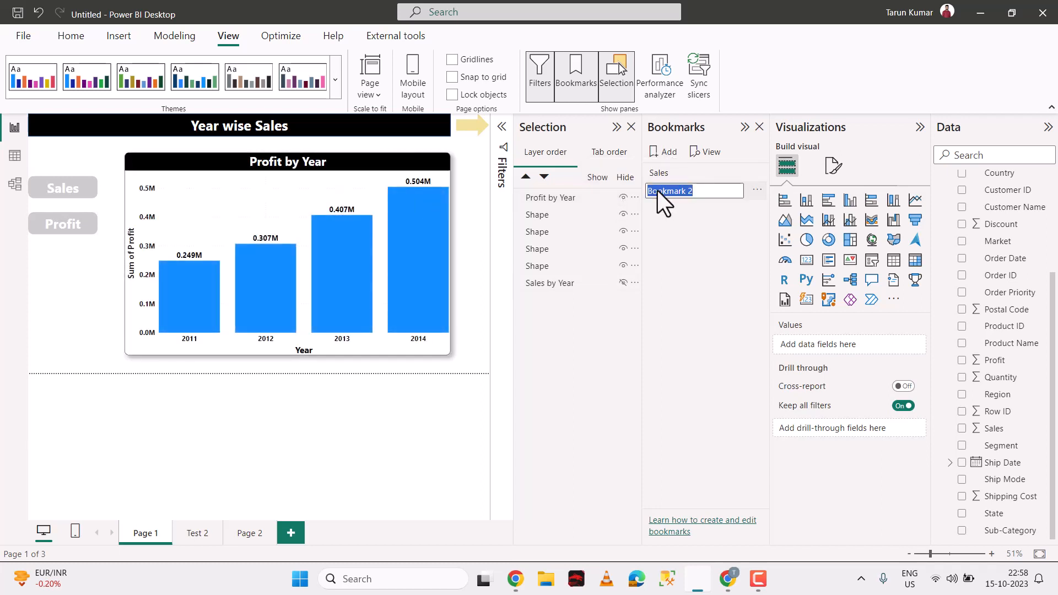
text(Profit)
key(Return)
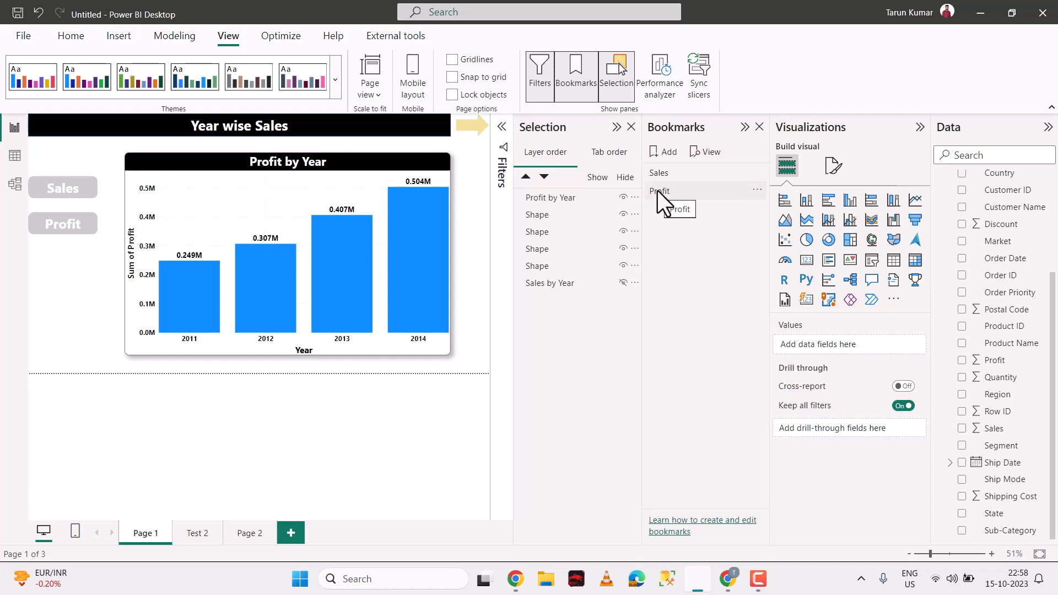
click(745, 128)
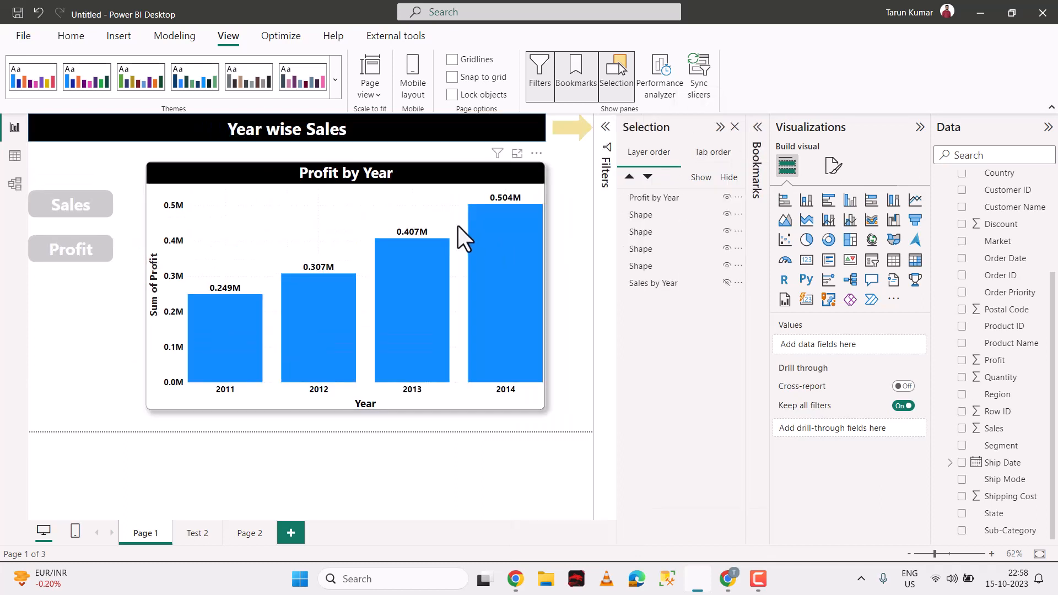
Step: Set the Sales button's action type to Bookmark and point it to the Sales bookmark
click(52, 215)
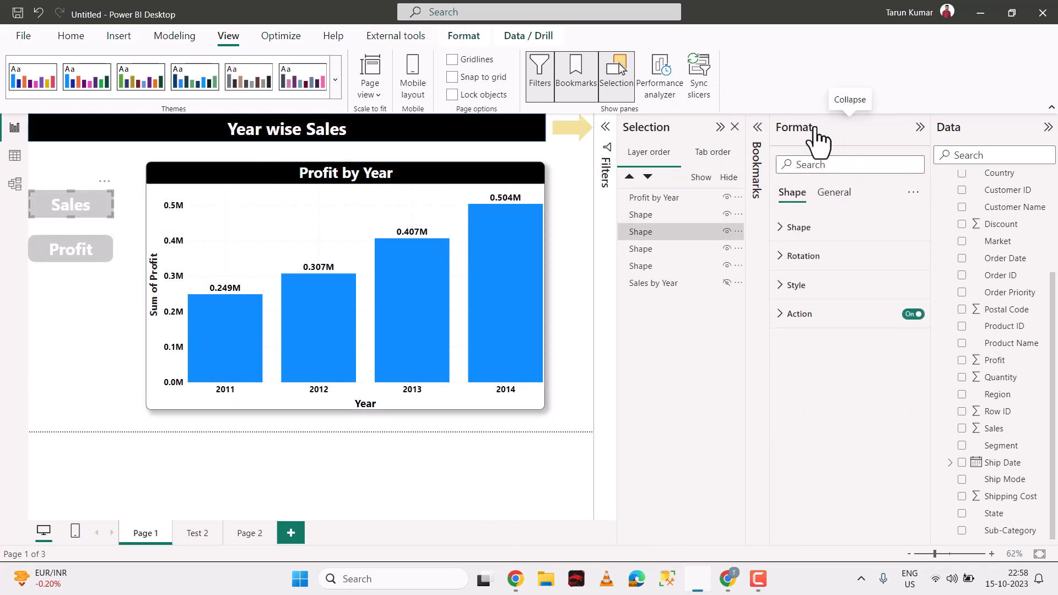
click(794, 317)
scroll(801, 336, down, 1)
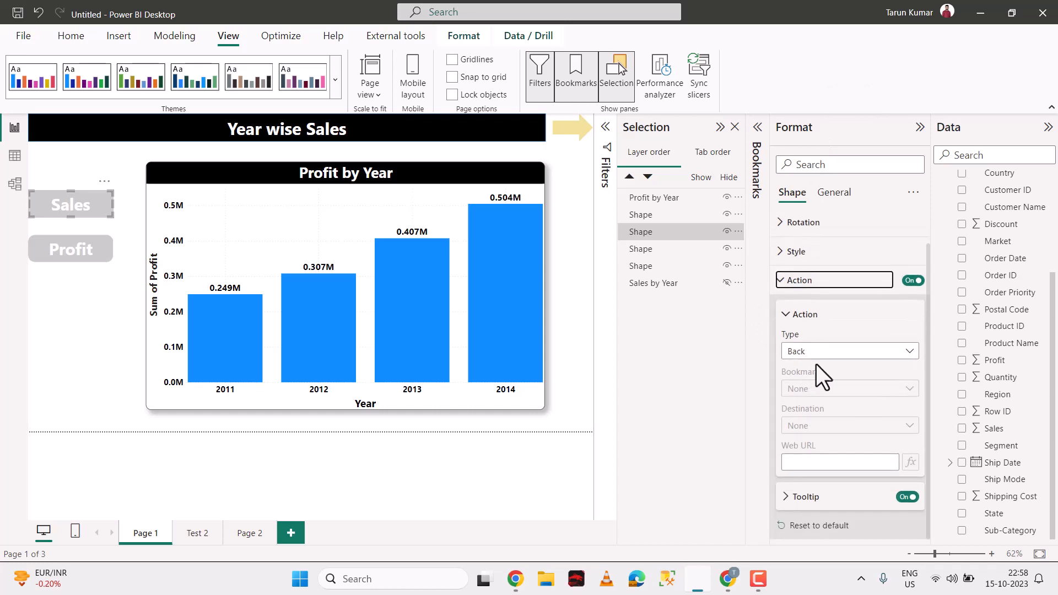
click(822, 353)
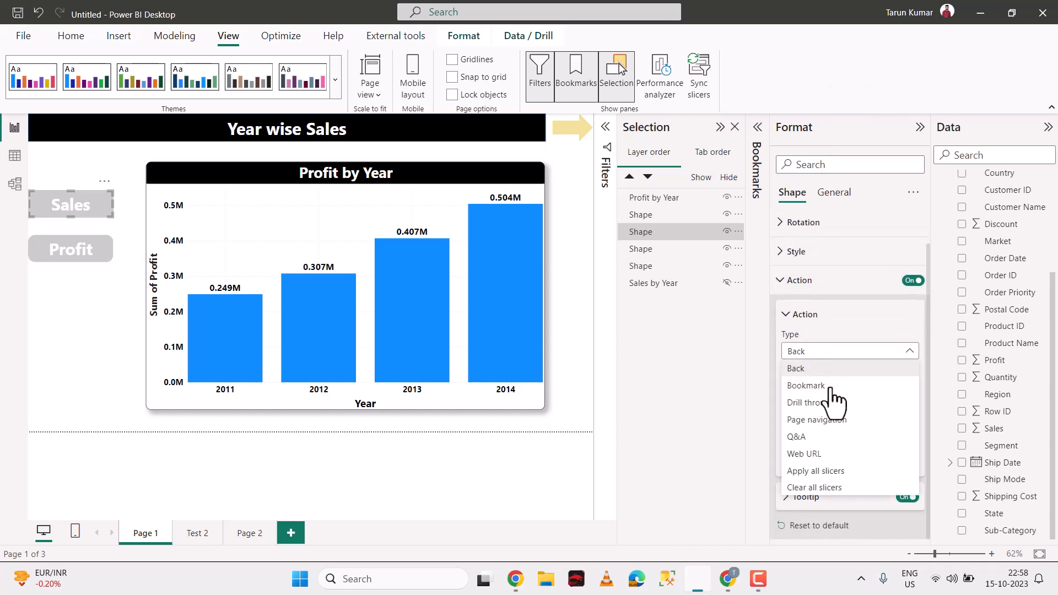
click(821, 389)
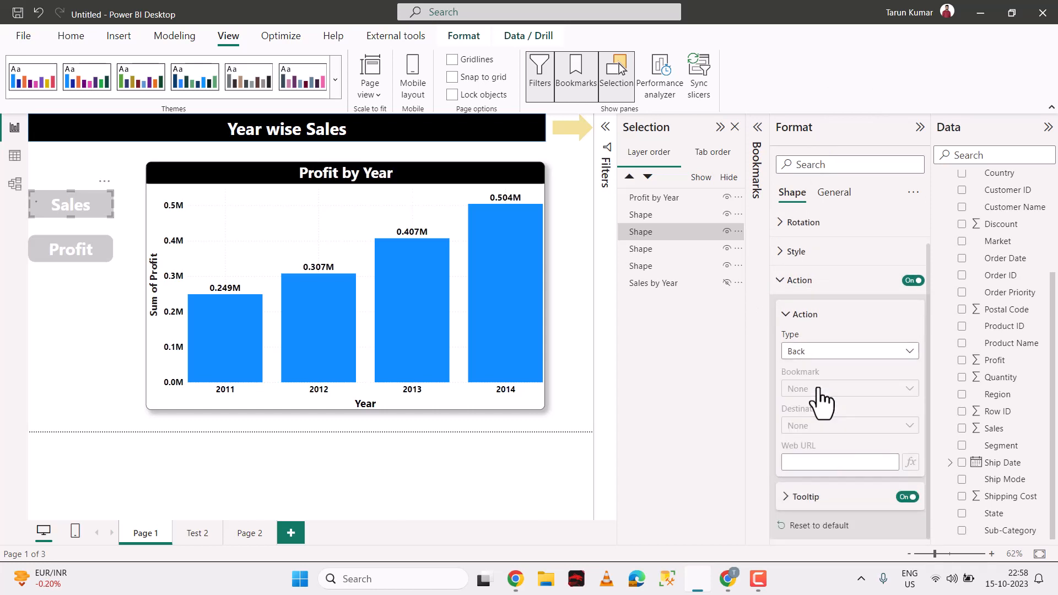
click(820, 392)
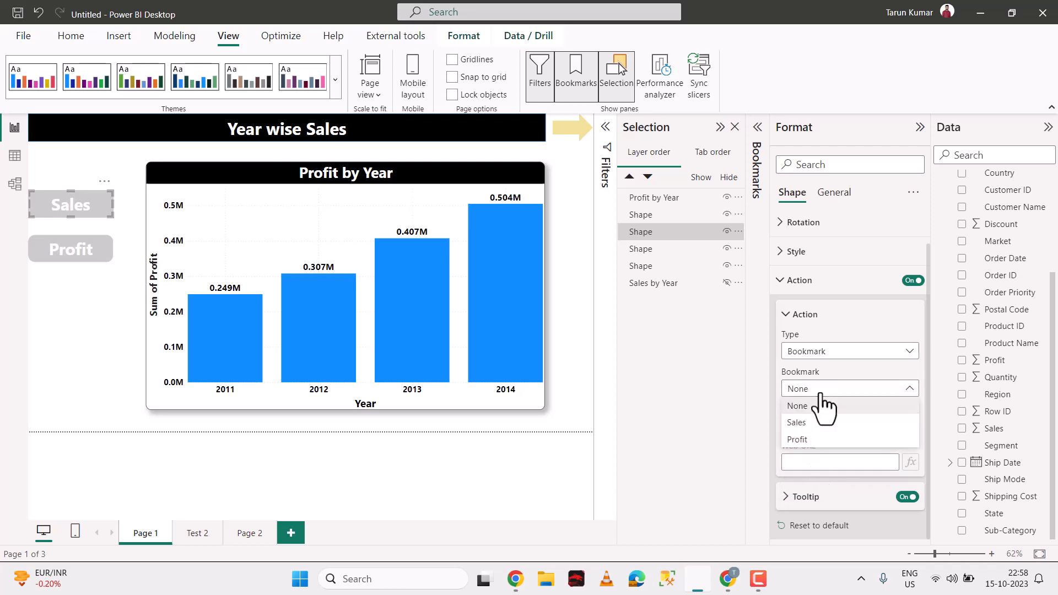
click(819, 425)
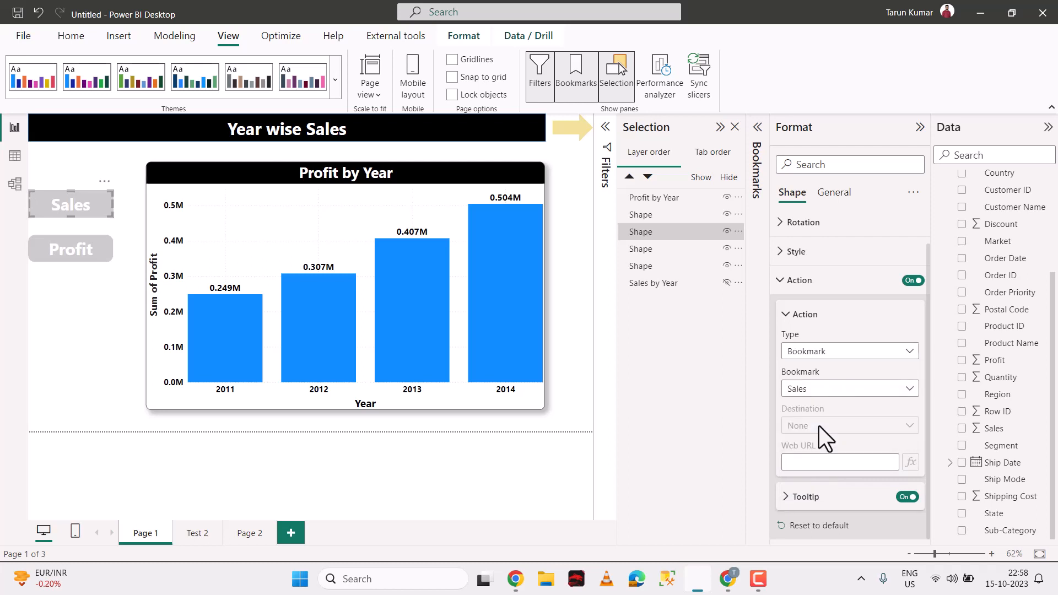
Step: Turn on the Profit button's action, set its type to Bookmark and link it to the Profit bookmark
click(67, 251)
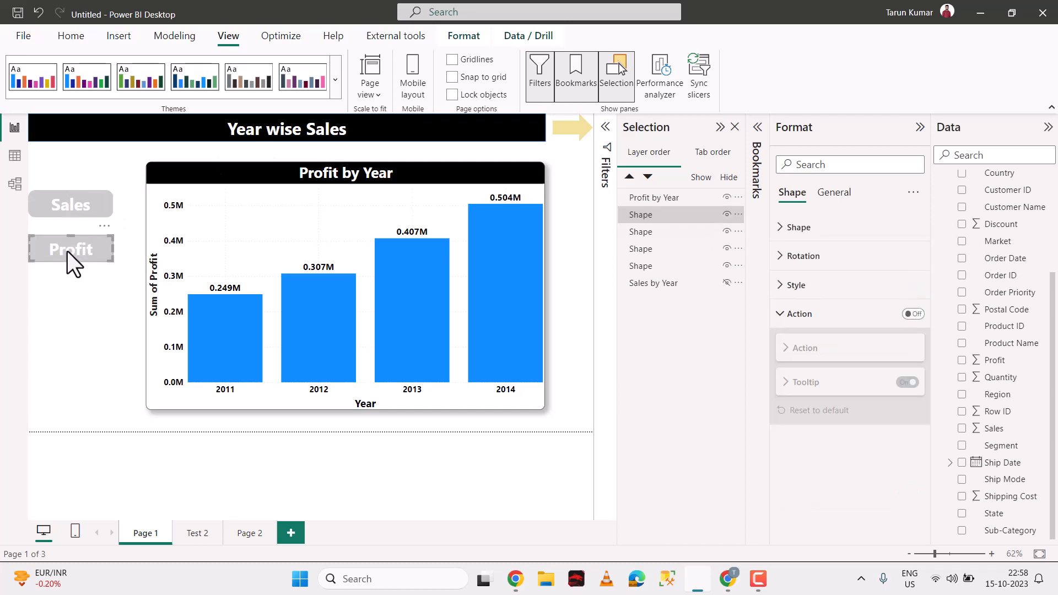
click(913, 313)
click(813, 385)
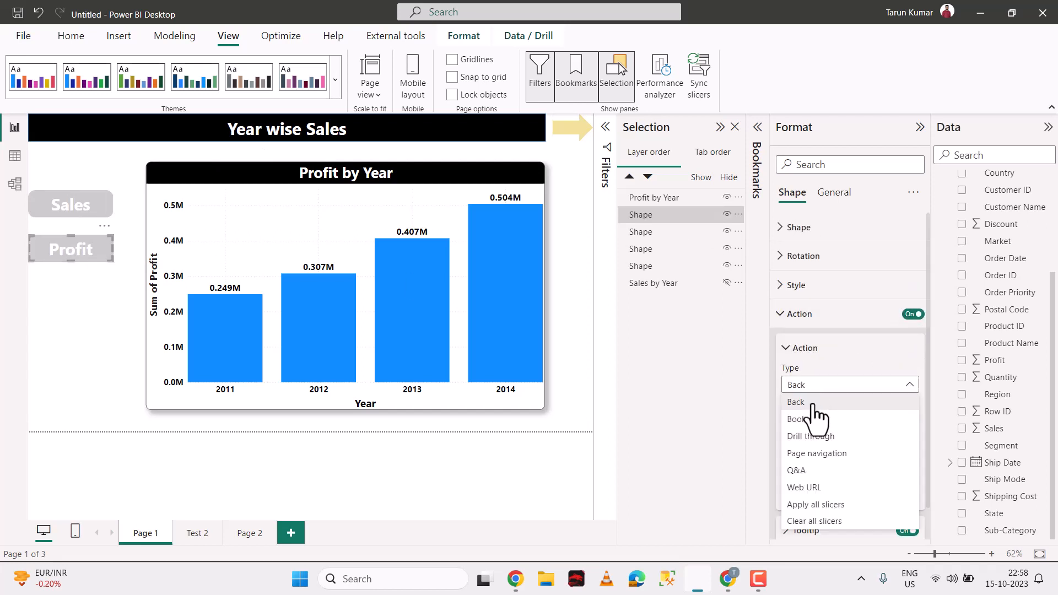
click(816, 420)
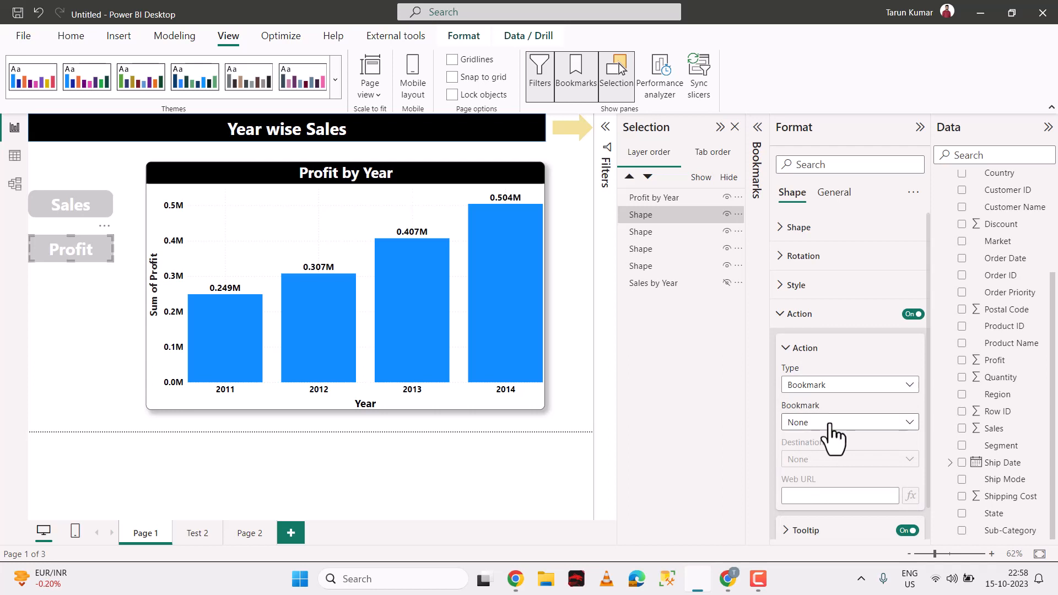
click(826, 425)
click(812, 475)
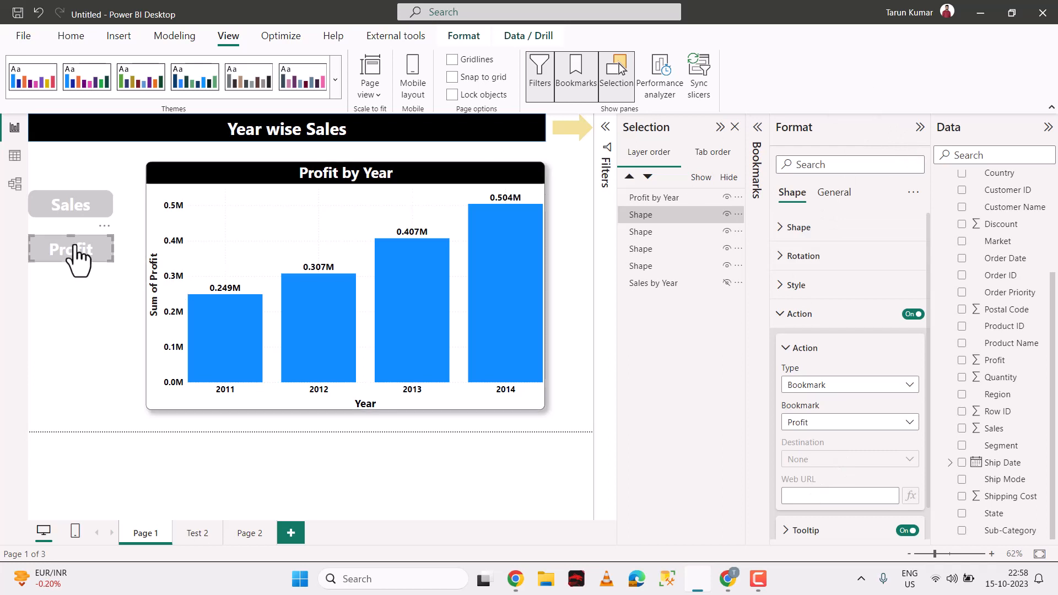
Step: Test the chart switching by following the link of the Sales button and then the Profit button
click(65, 336)
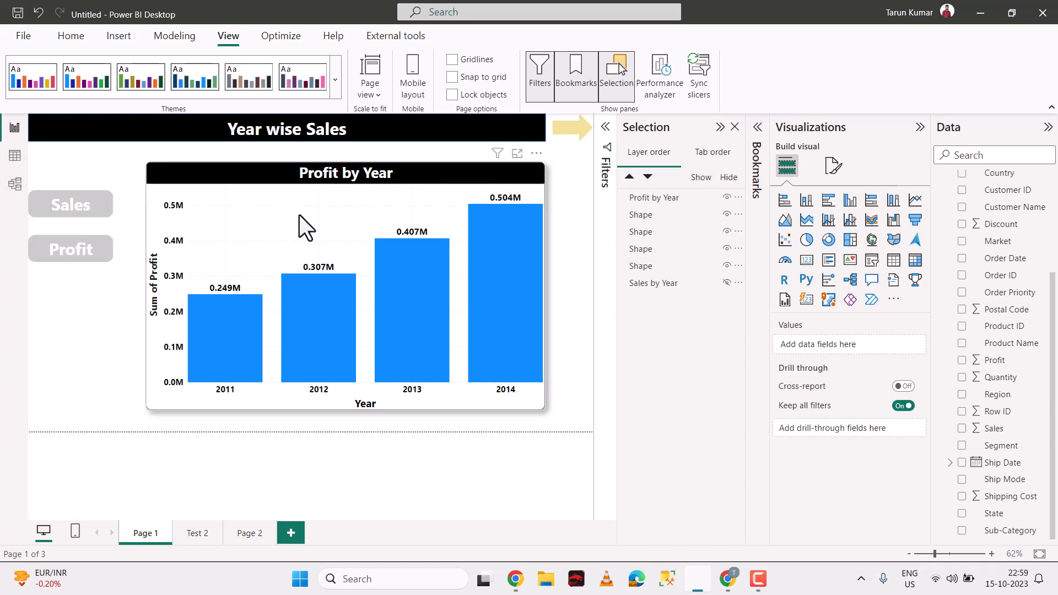
ctrl+click(78, 207)
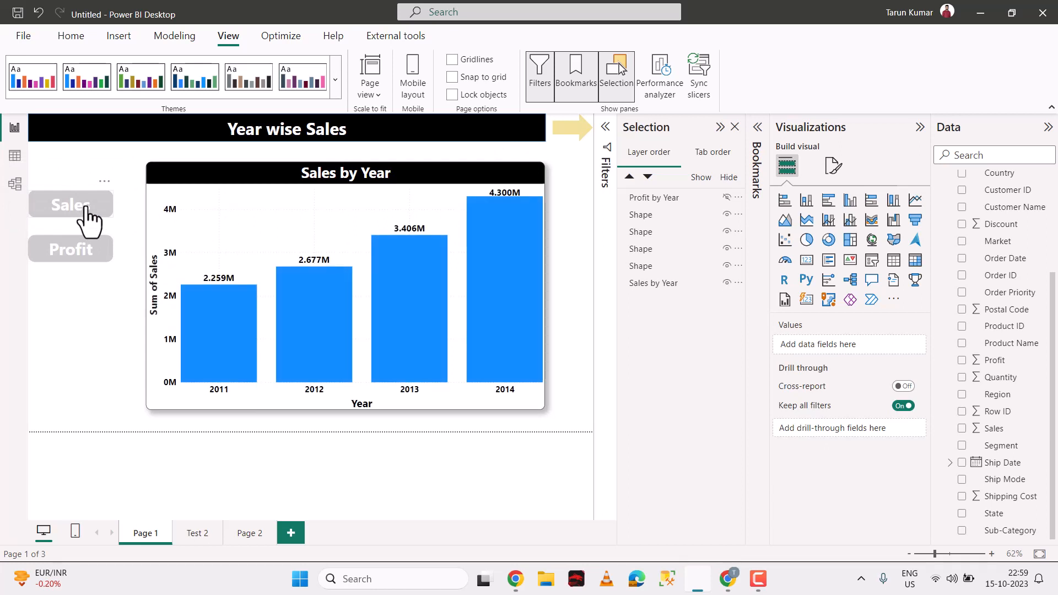
ctrl+click(70, 251)
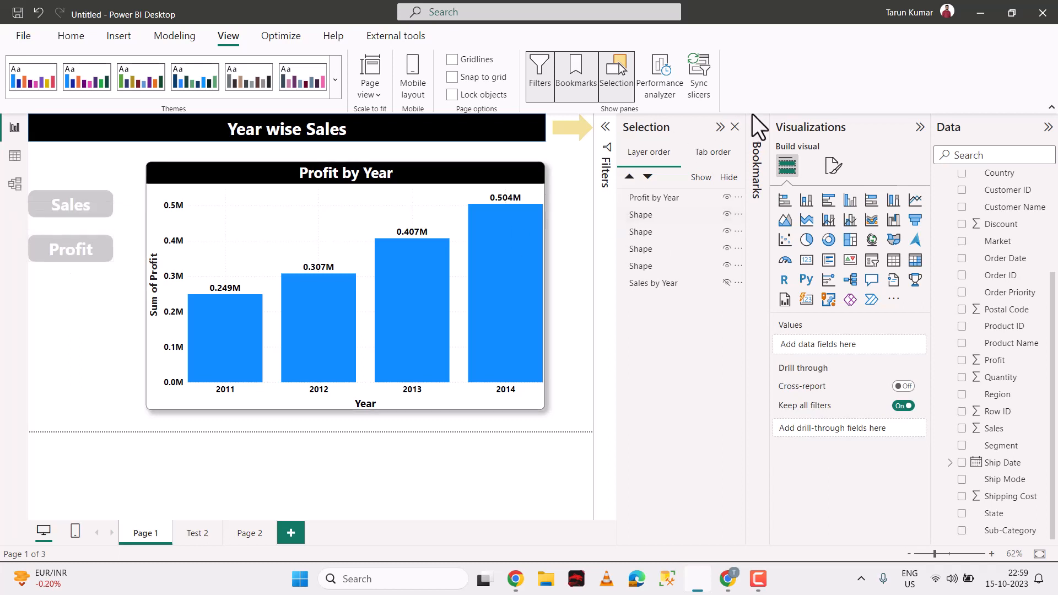
Step: Collapse the Visualizations pane and hide the yellow arrow shape beside the page title
click(735, 127)
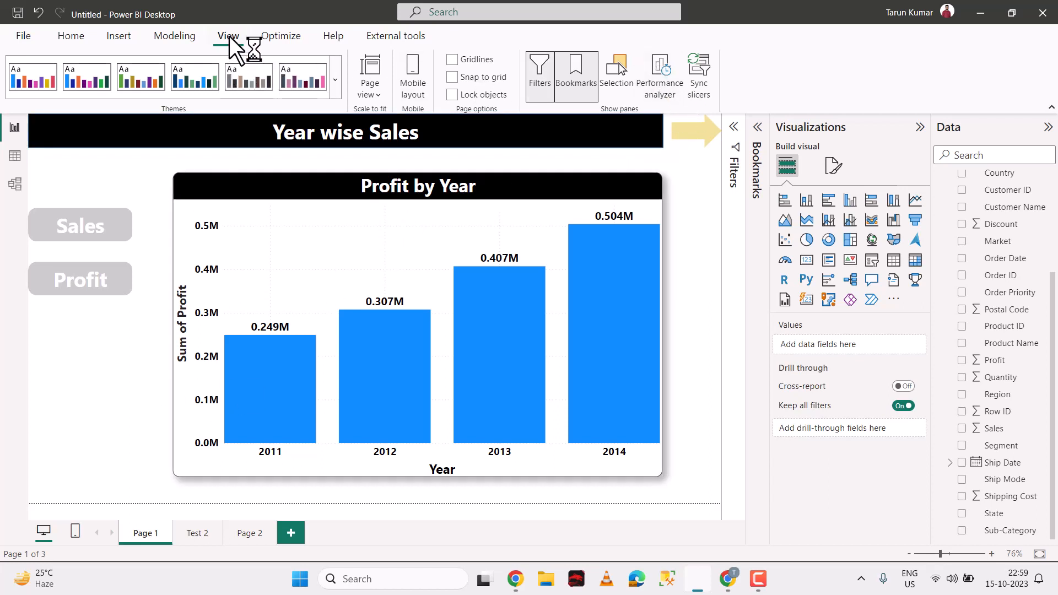
click(614, 77)
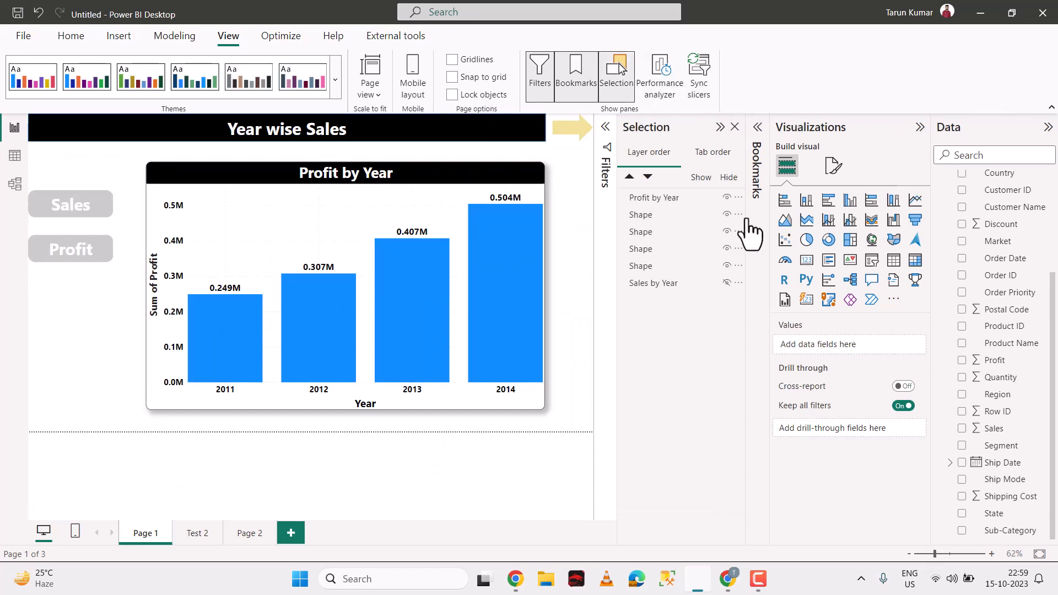
click(919, 127)
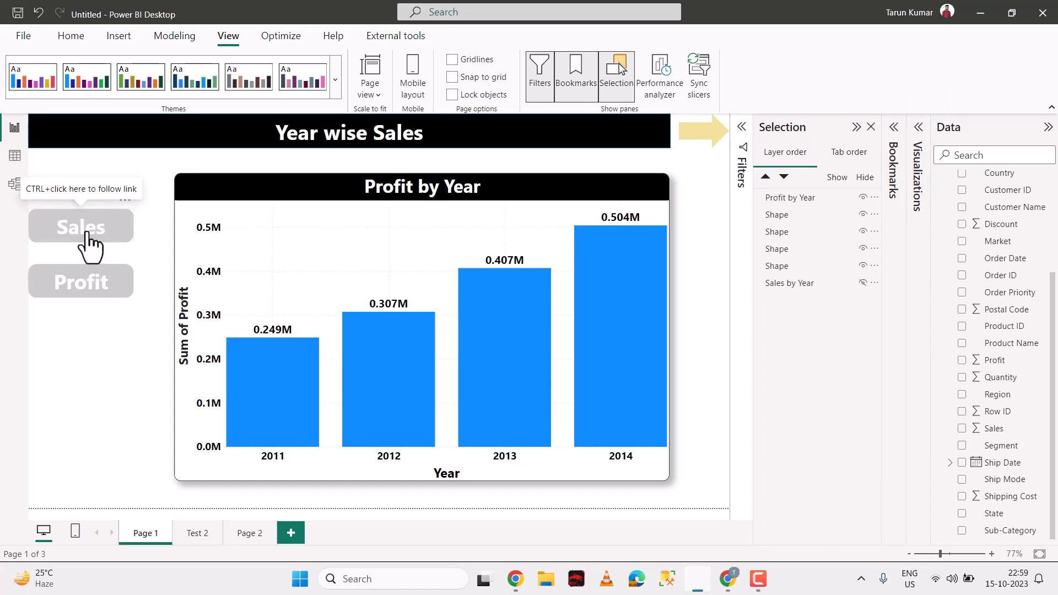
click(709, 148)
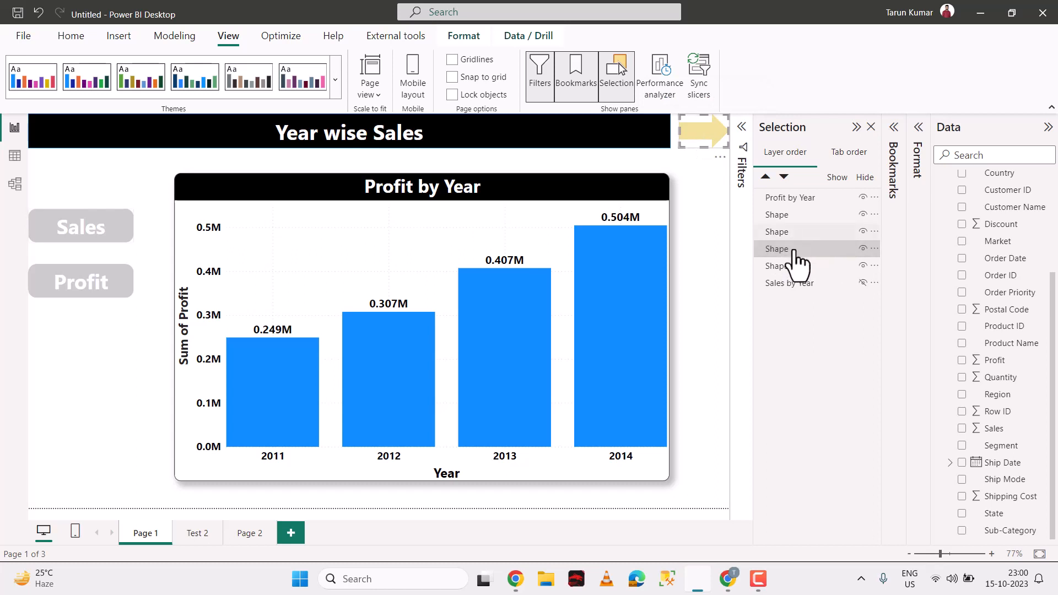
click(863, 248)
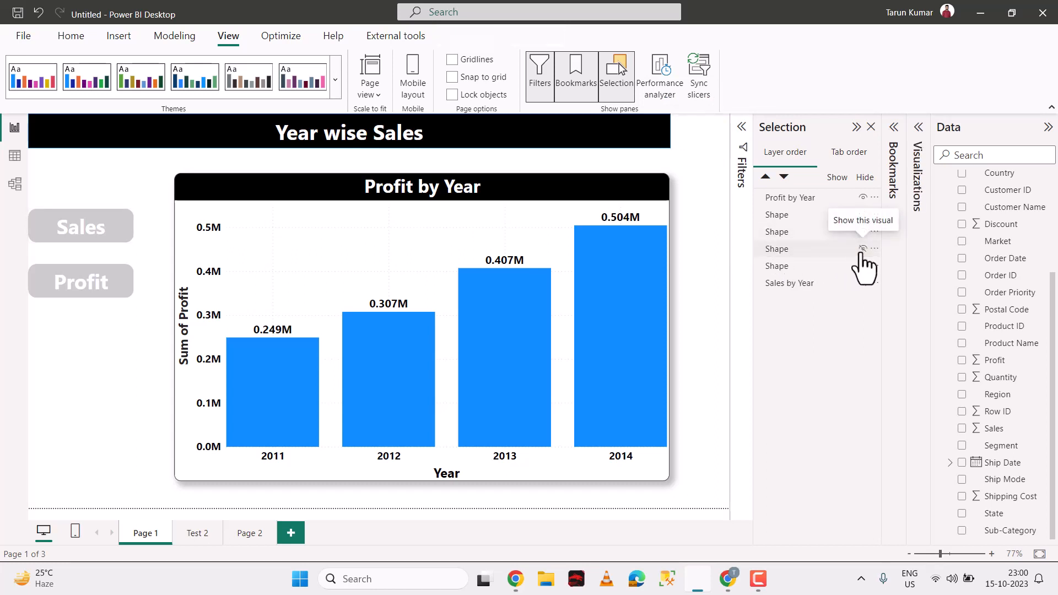
Step: Expand the bookmark list and update the Sales bookmark with the current page state, arrow hidden
click(889, 141)
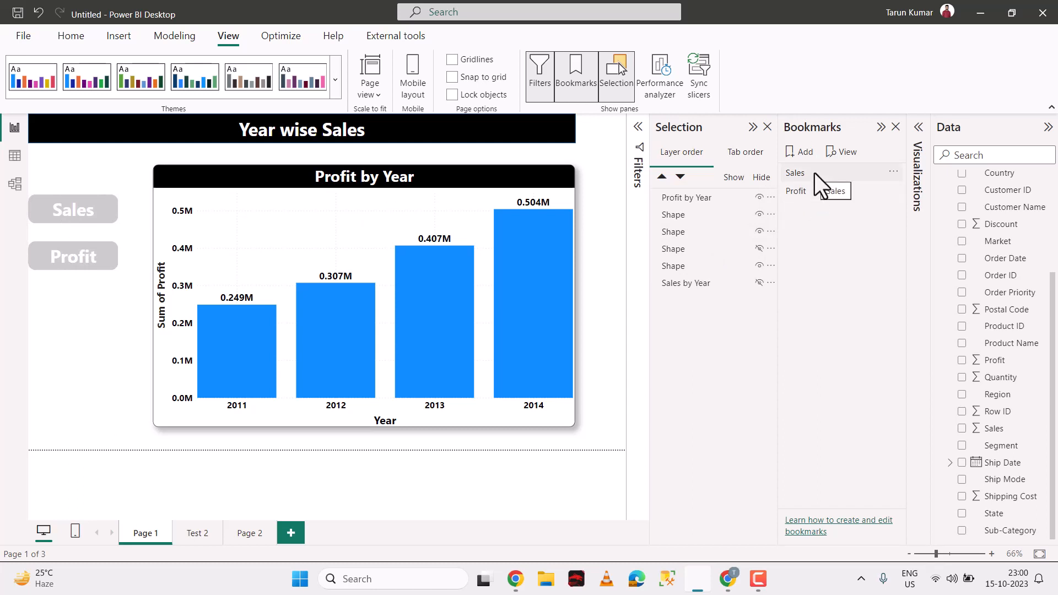
click(893, 174)
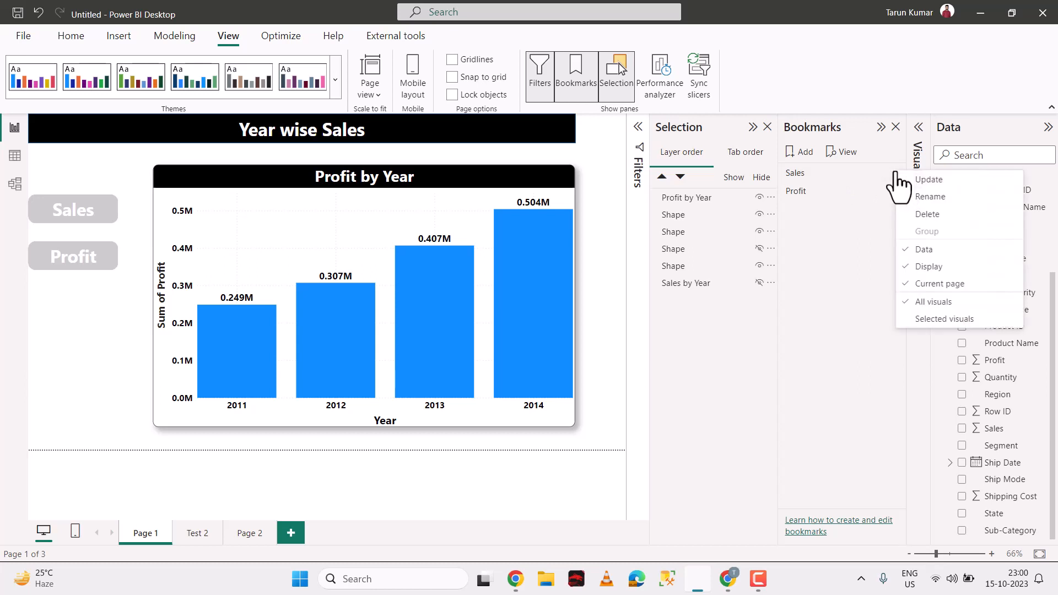
click(928, 180)
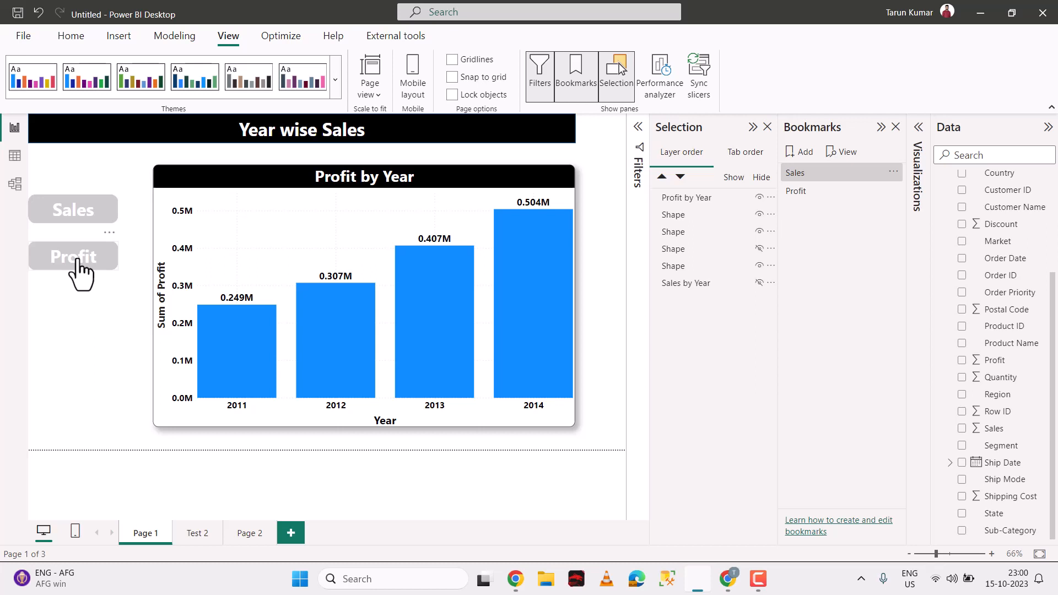
Step: Compare the Sales and Profit page states by applying both bookmarks and following both button links
click(815, 194)
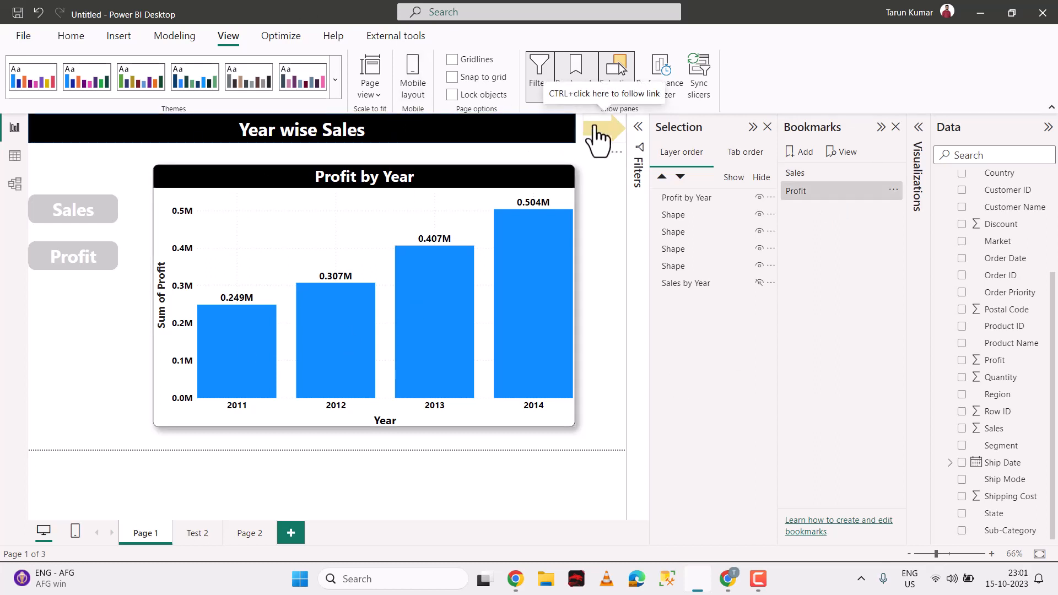
click(796, 175)
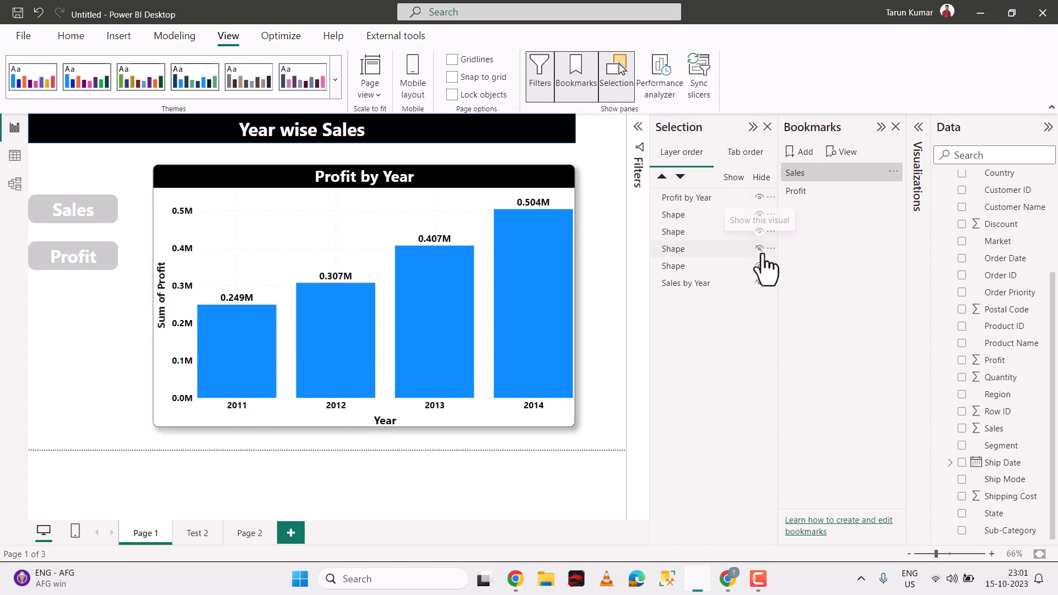
click(894, 173)
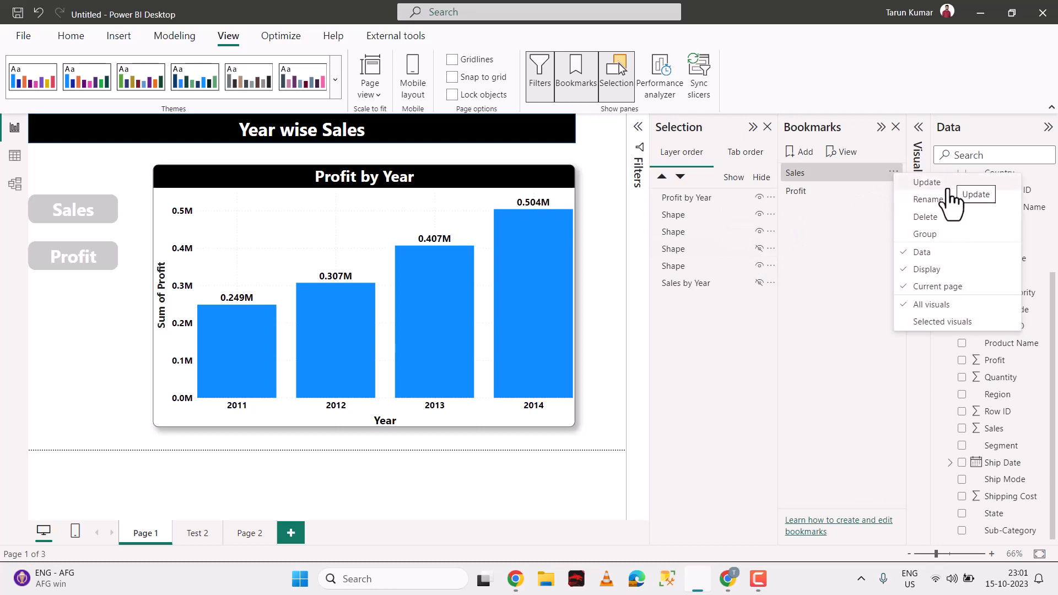
click(814, 306)
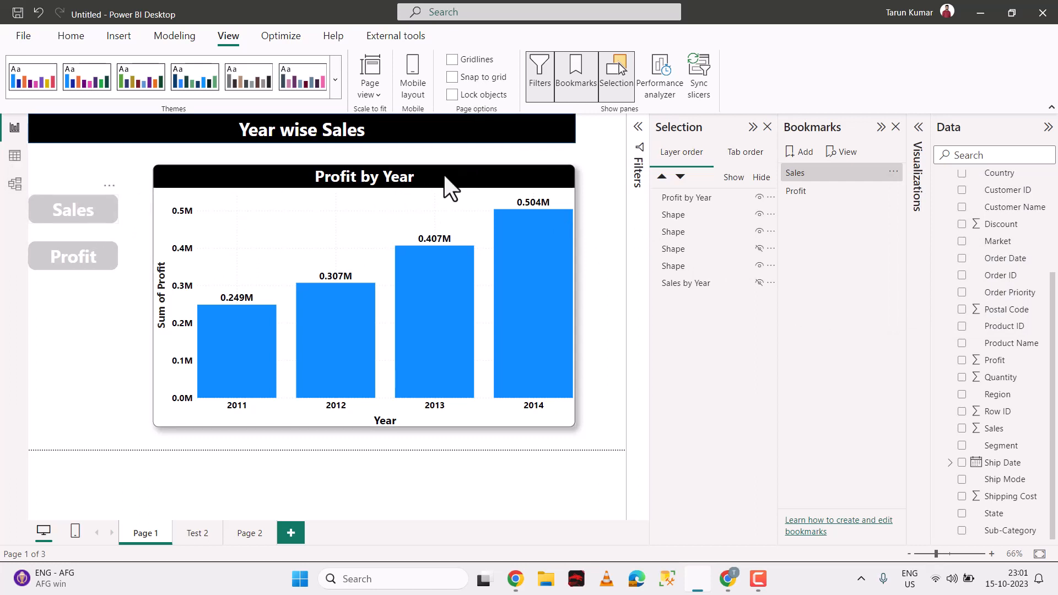
ctrl+click(68, 259)
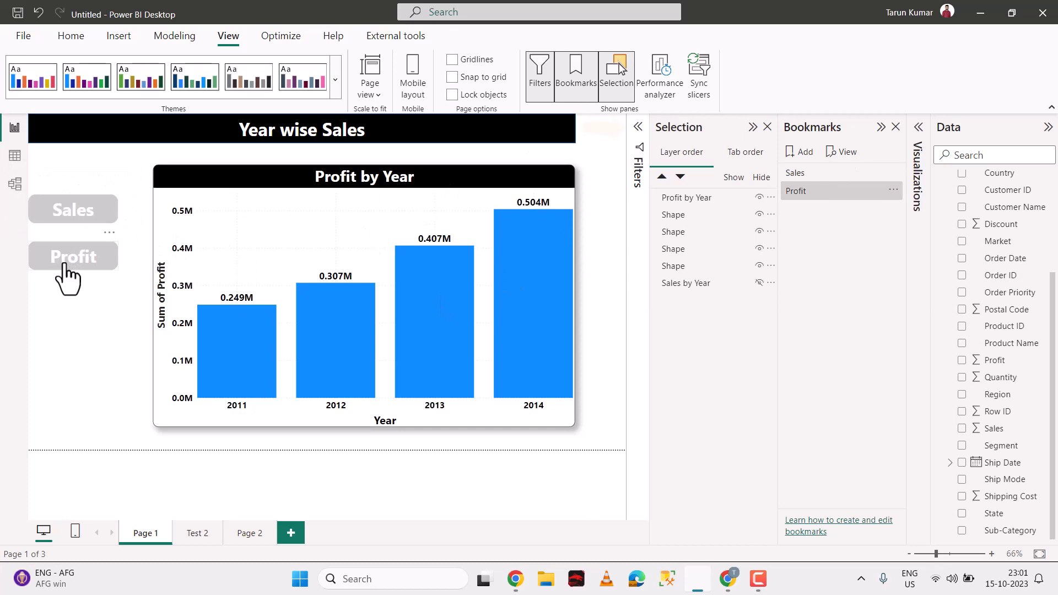
ctrl+click(83, 218)
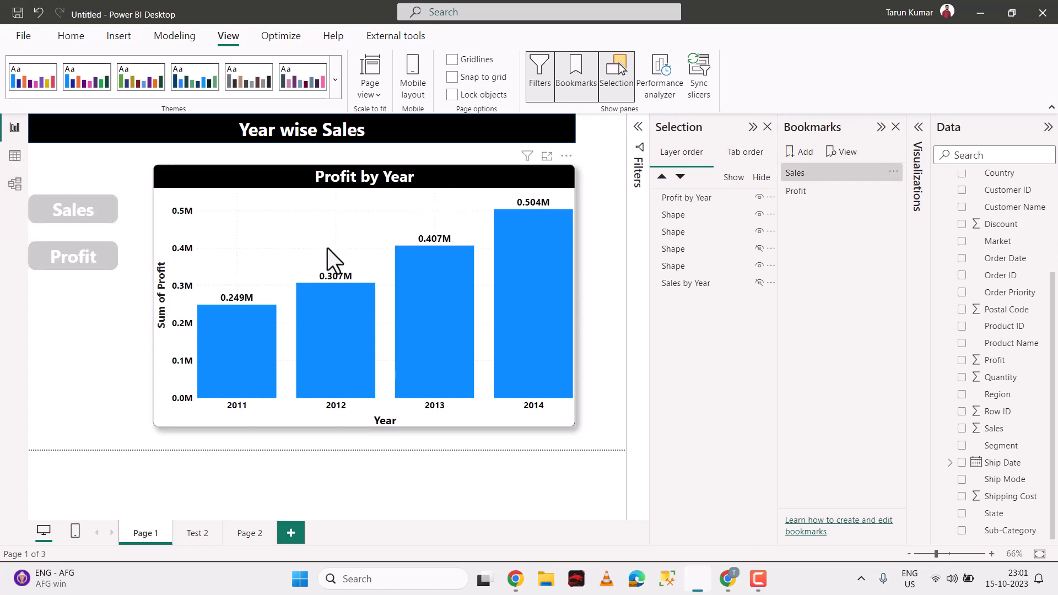
Step: Hide the Profit by Year chart, show Sales by Year, and update the Sales bookmark with this state
click(338, 226)
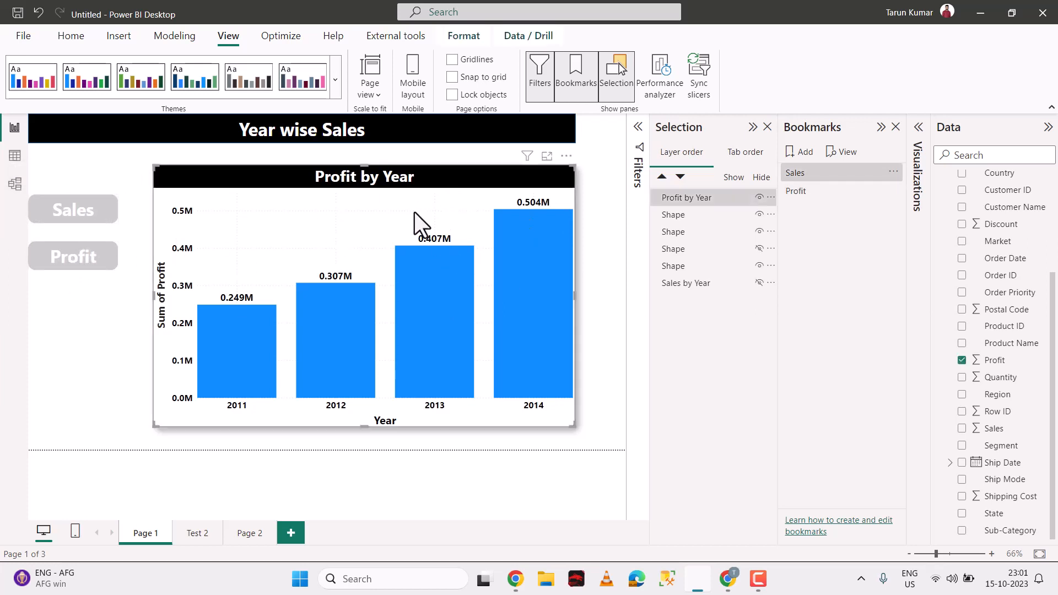
click(759, 198)
click(760, 283)
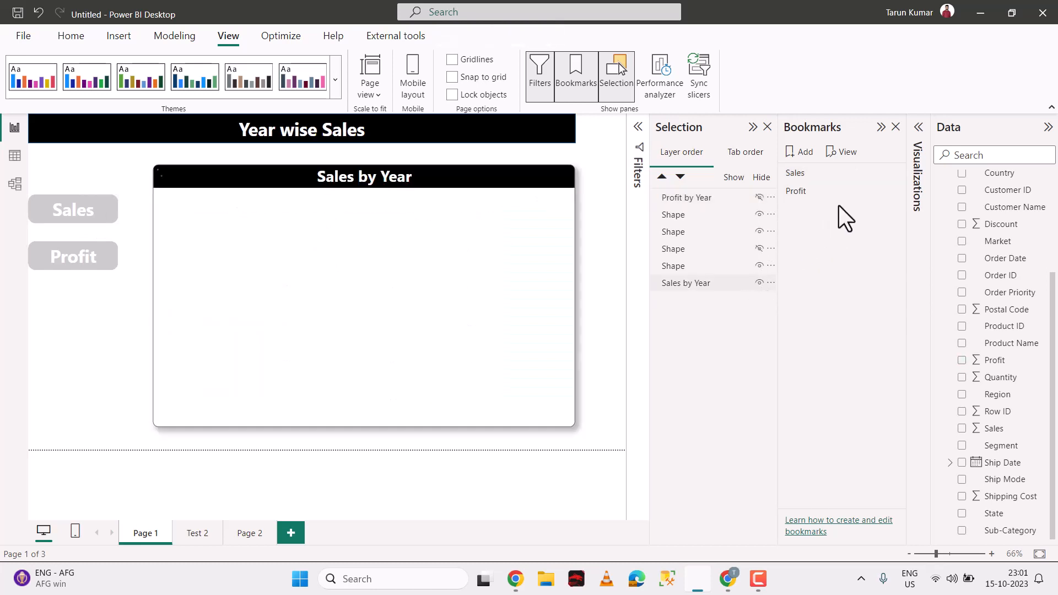
click(893, 173)
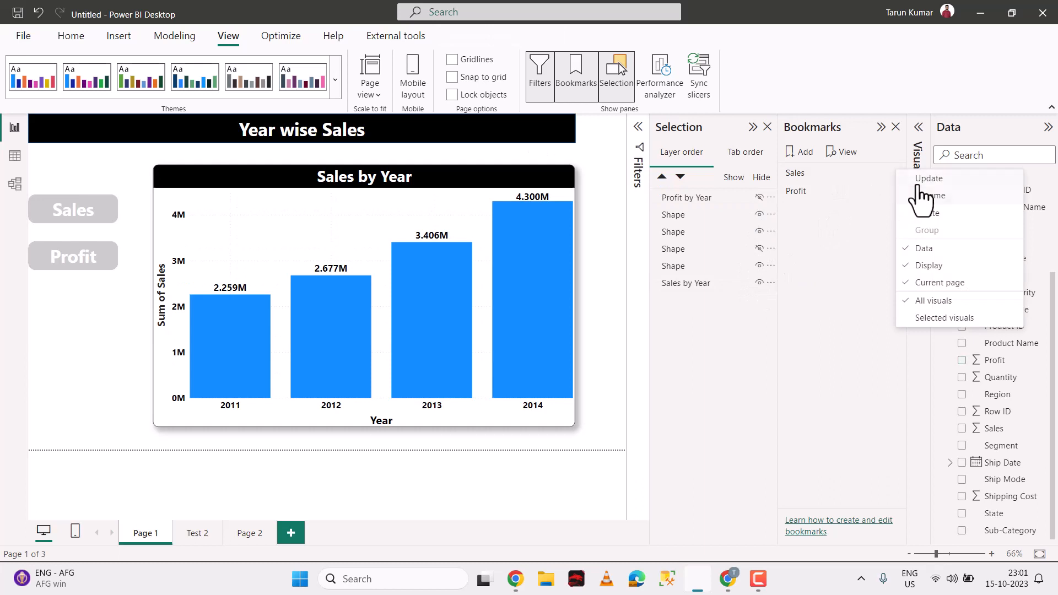
click(912, 178)
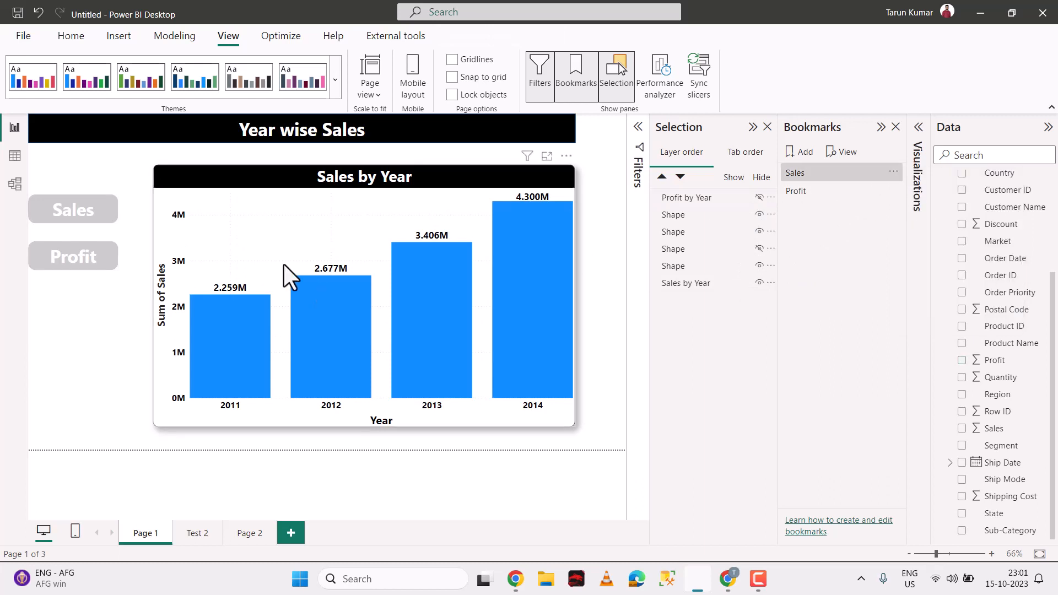
Step: Check the updated bookmark by following the Profit button's link and then the Sales button's link
ctrl+click(91, 262)
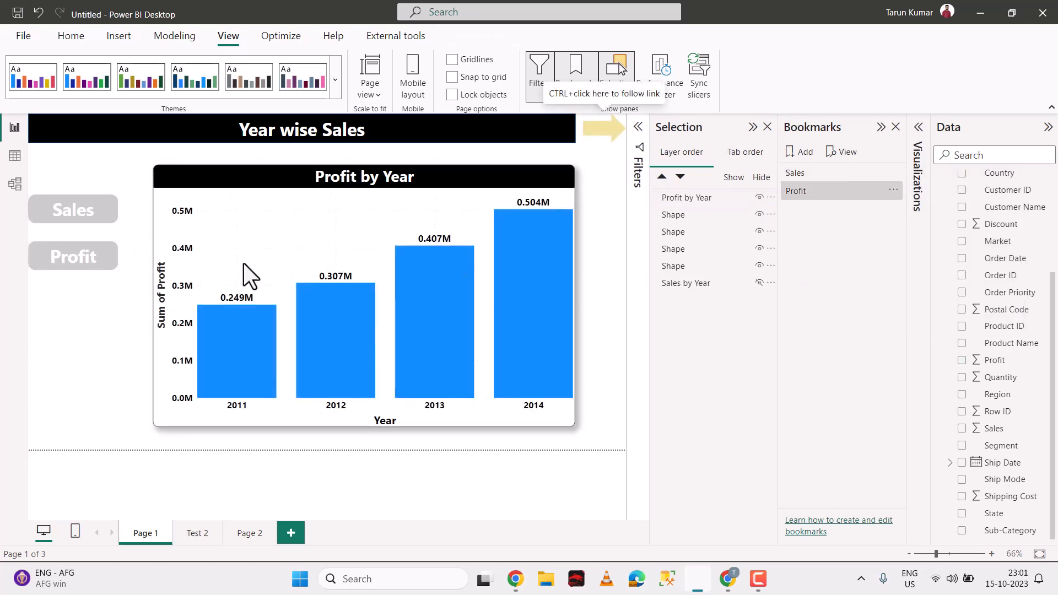
ctrl+click(105, 221)
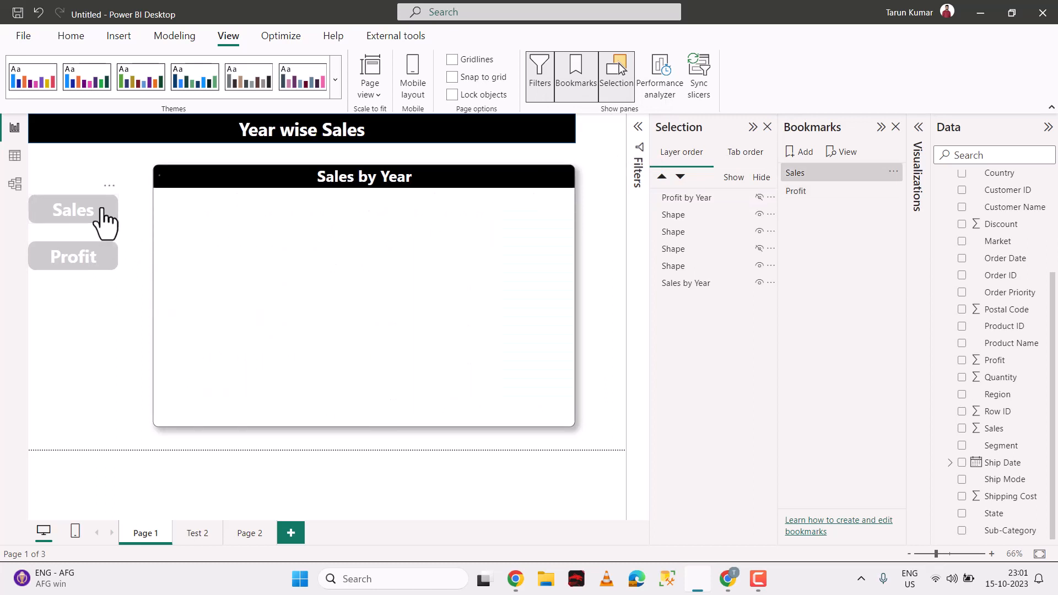